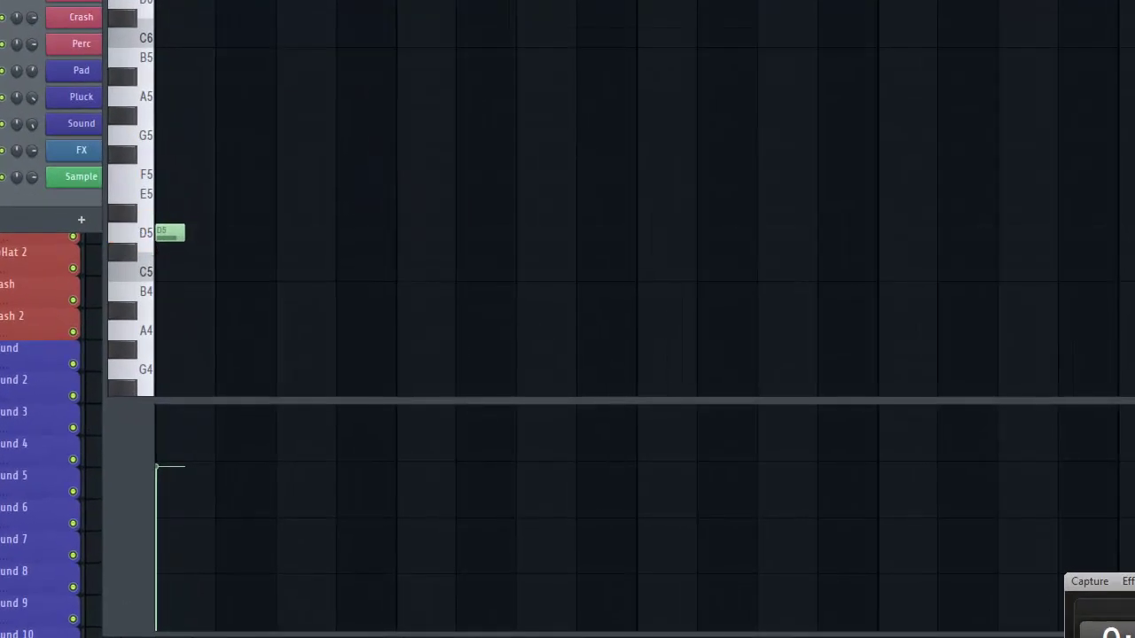
# Check the Nexus preset loaded on the Pad channel
pyautogui.click(74, 76)
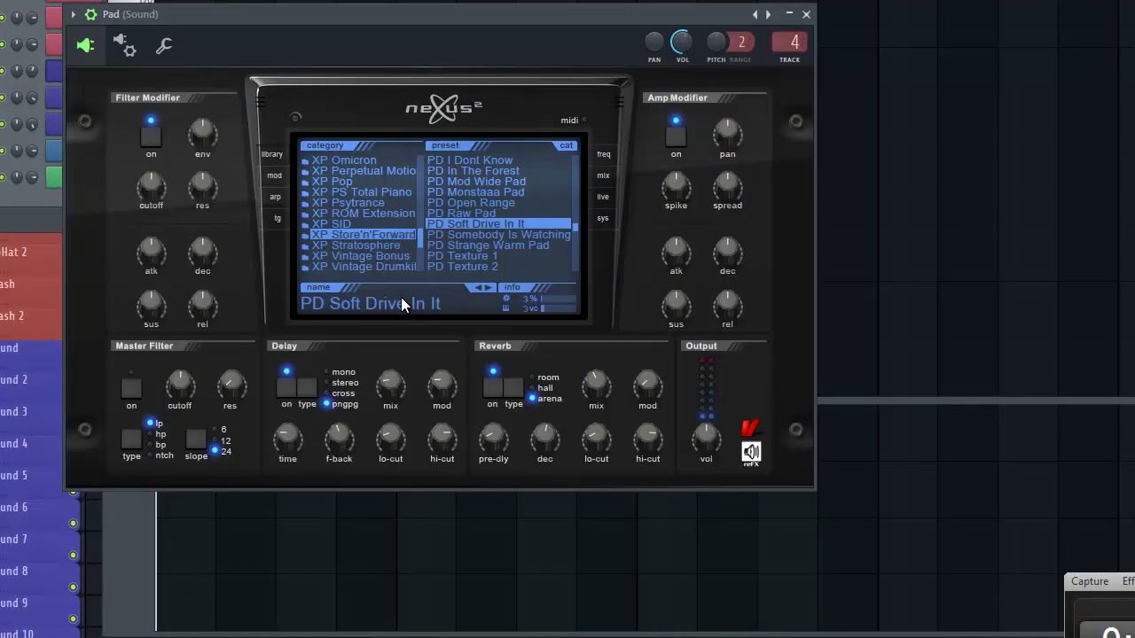
pyautogui.click(807, 14)
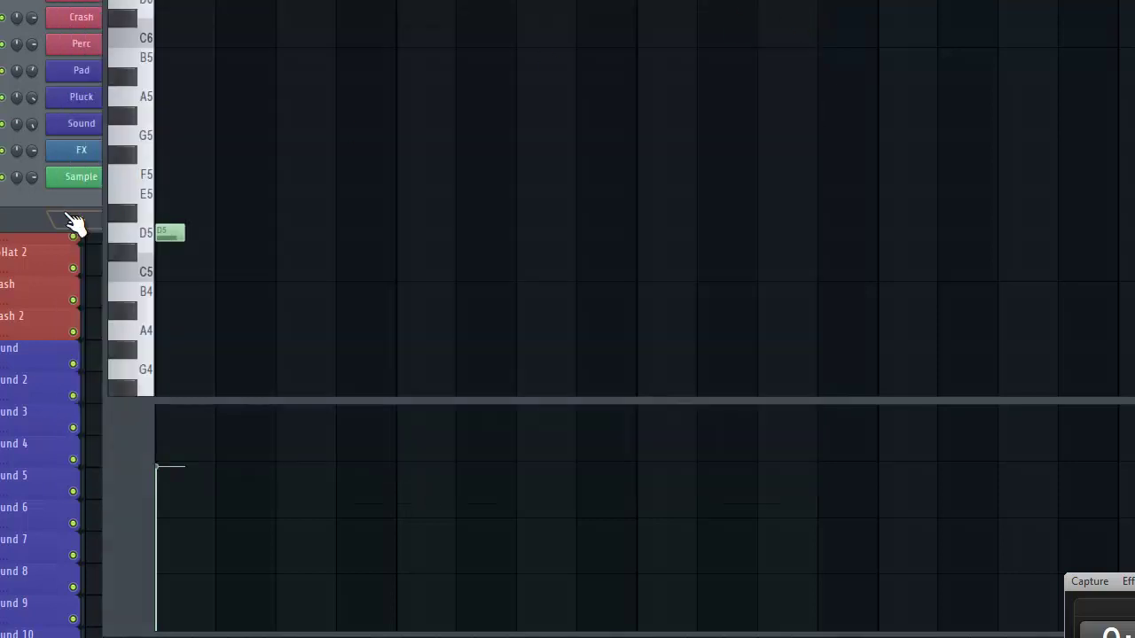
# Lengthen the D5 note to seven beats and add a one-beat A#5 note directly after it
pyautogui.moveTo(184, 235); pyautogui.dragTo(587, 255)
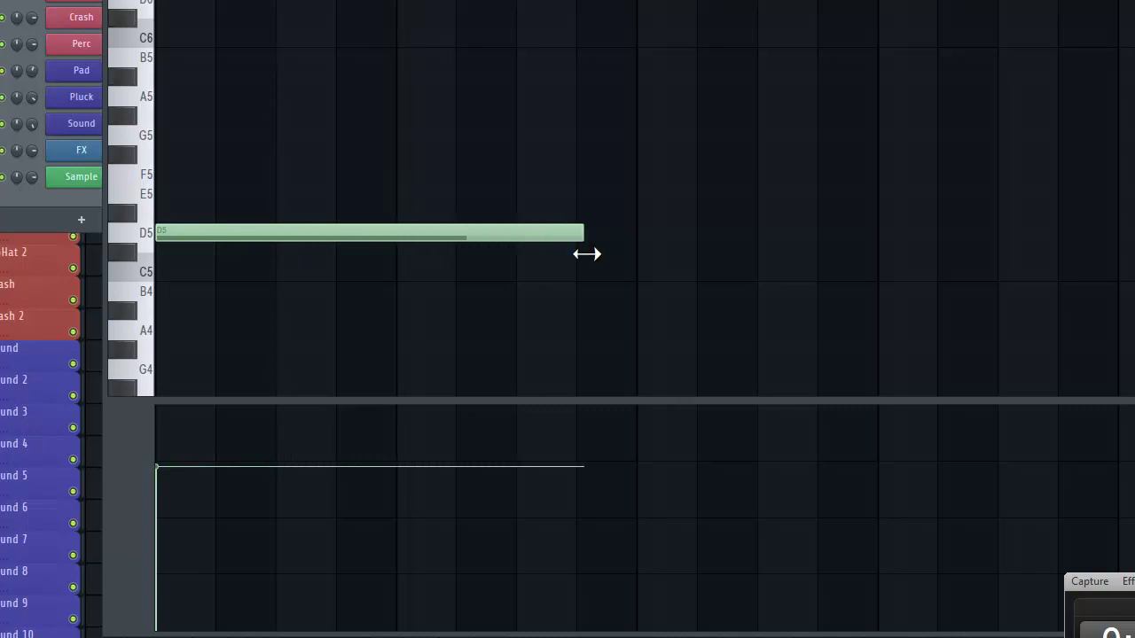
pyautogui.click(576, 78)
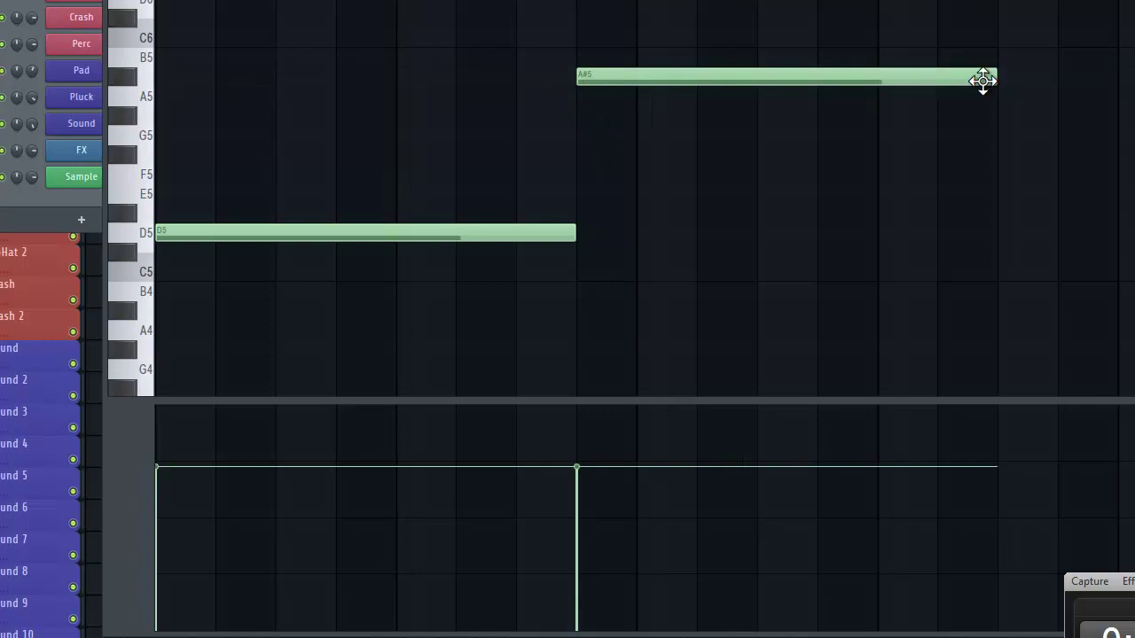
pyautogui.moveTo(992, 80); pyautogui.dragTo(645, 89)
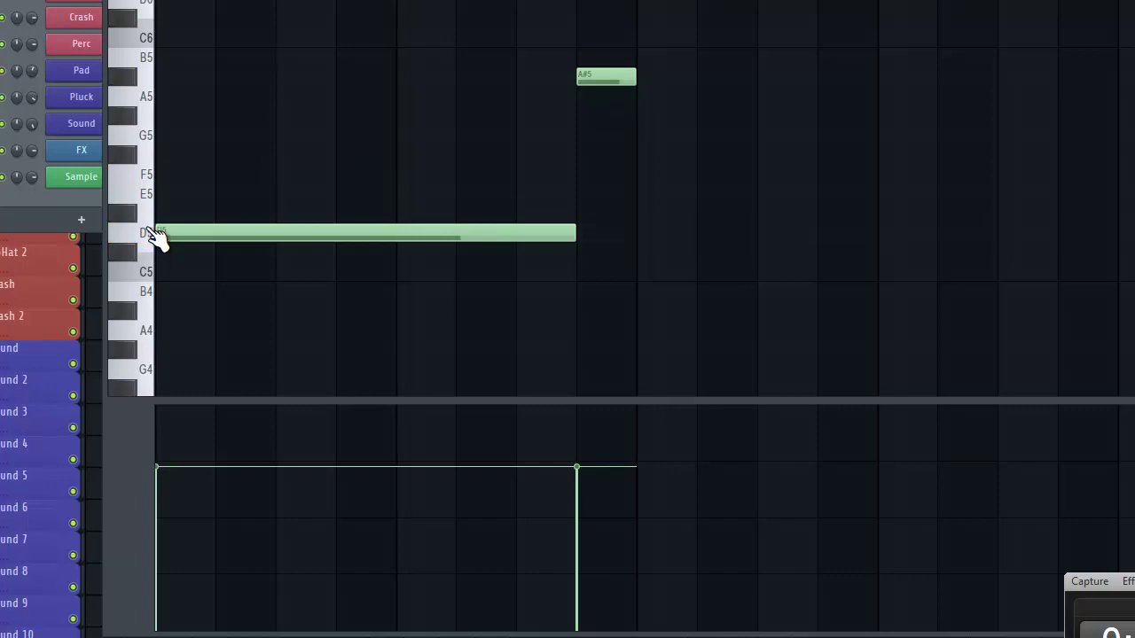
# Open the Pad channel's piano roll and draw a seven-beat D5 note starting at bar 1
pyautogui.click(64, 71)
pyautogui.click(64, 71)
pyautogui.rightClick(69, 78)
pyautogui.click(171, 69)
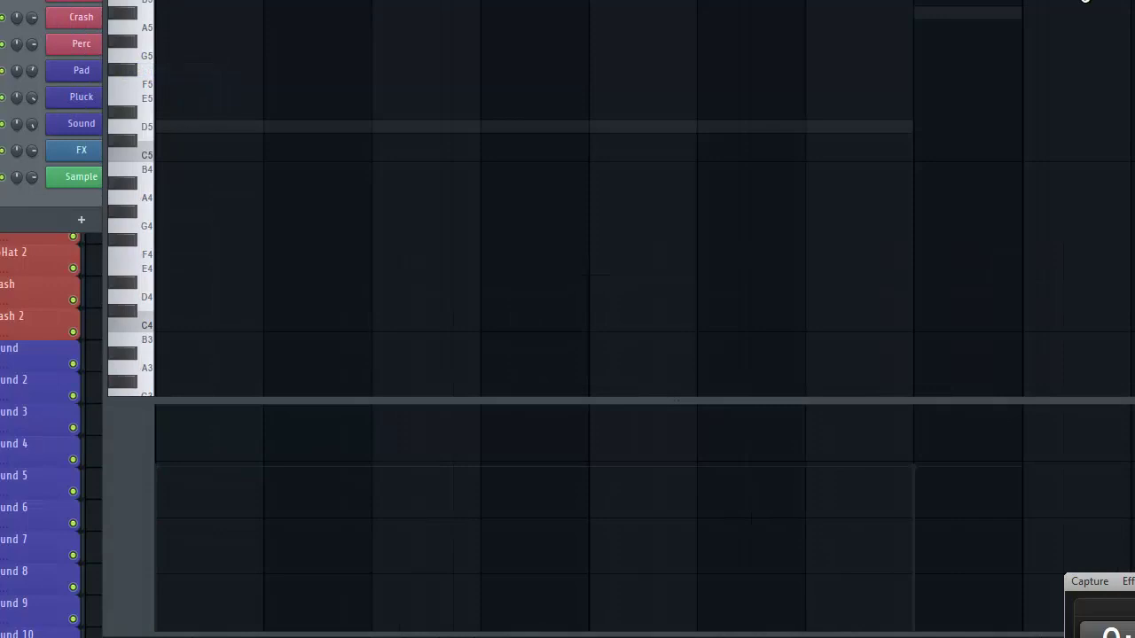
pyautogui.click(163, 130)
pyautogui.click(263, 130)
pyautogui.moveTo(266, 130); pyautogui.dragTo(915, 133)
pyautogui.rightClick(312, 131)
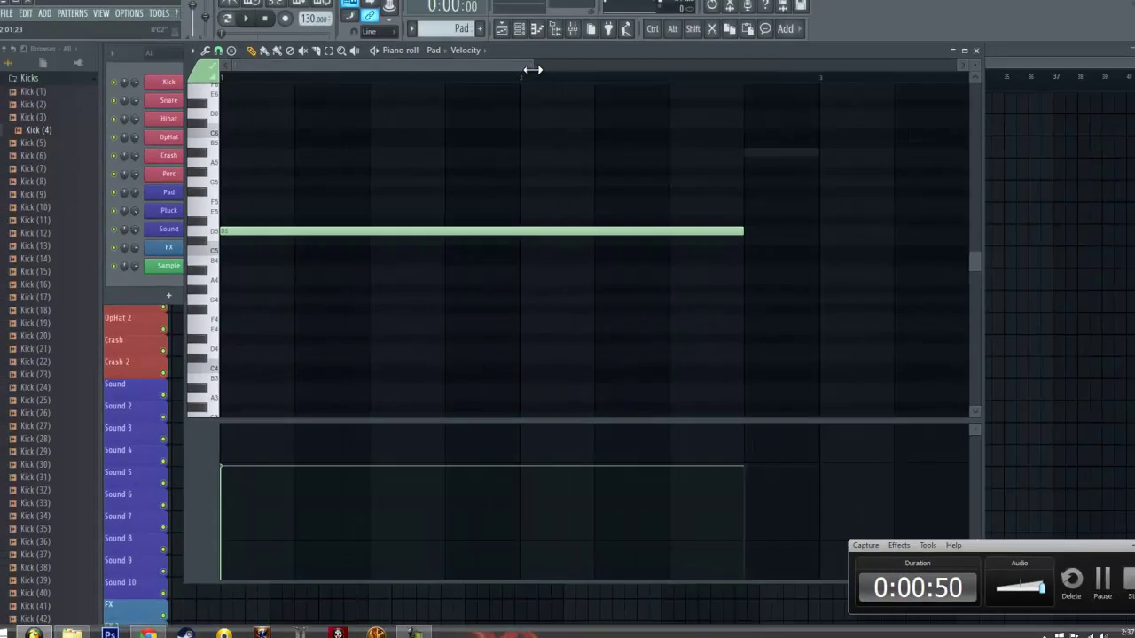
# Add a one-beat A#5 note directly after the D5 note, followed by a six-beat F5 note starting at bar 3
pyautogui.moveTo(529, 74); pyautogui.dragTo(846, 84)
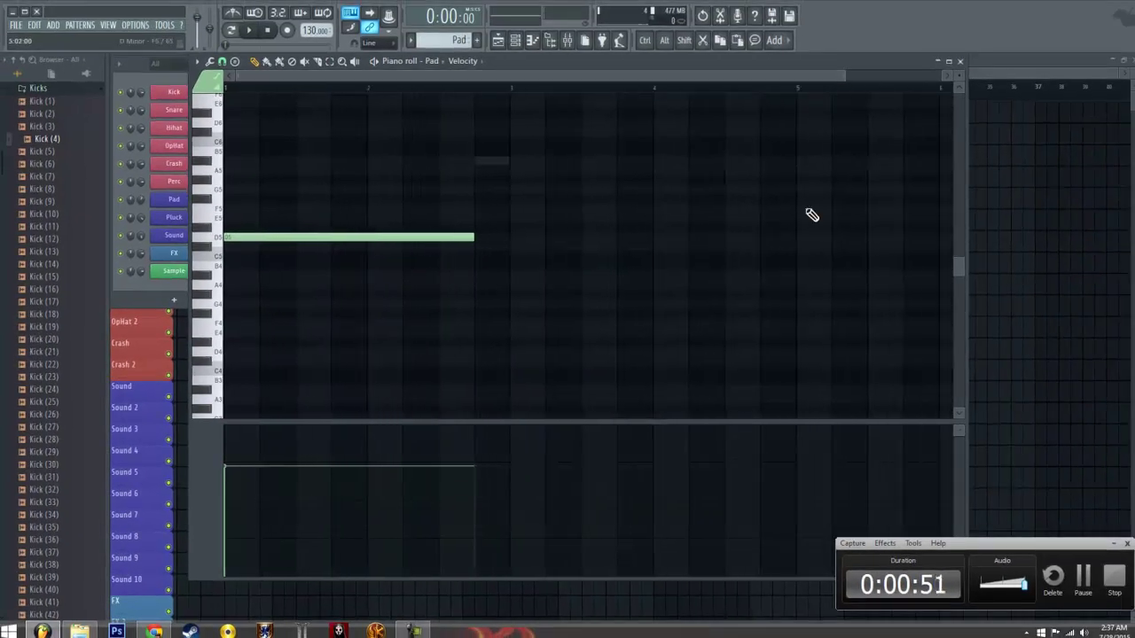
pyautogui.scroll(3, 426, 271)
pyautogui.click(465, 249)
pyautogui.moveTo(639, 251); pyautogui.dragTo(502, 260)
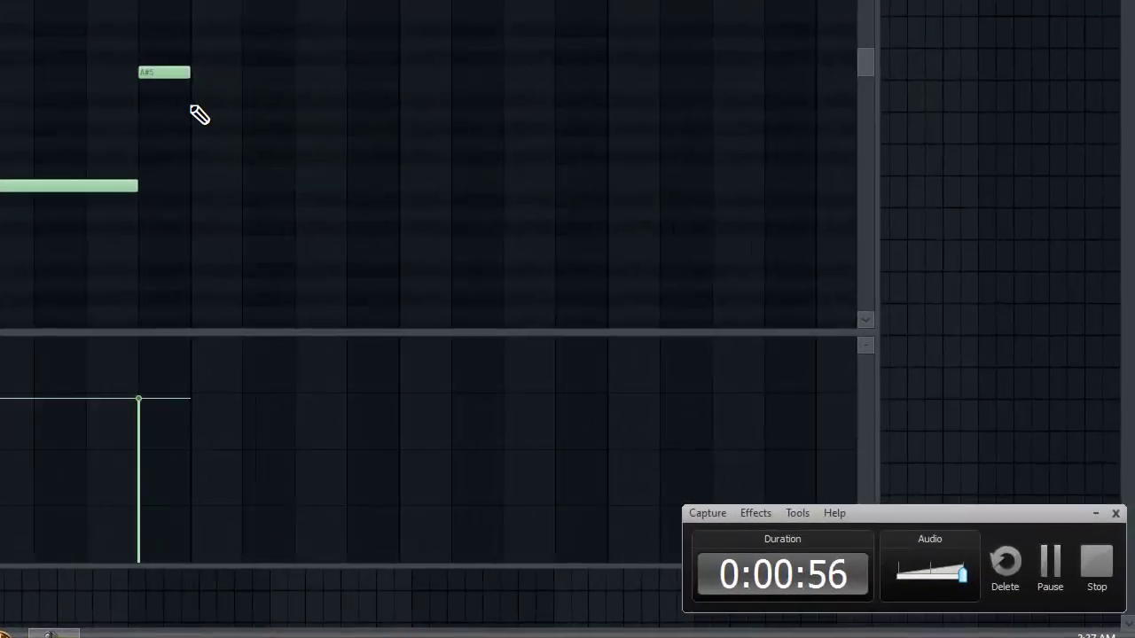
pyautogui.click(204, 144)
pyautogui.moveTo(228, 140); pyautogui.dragTo(497, 215)
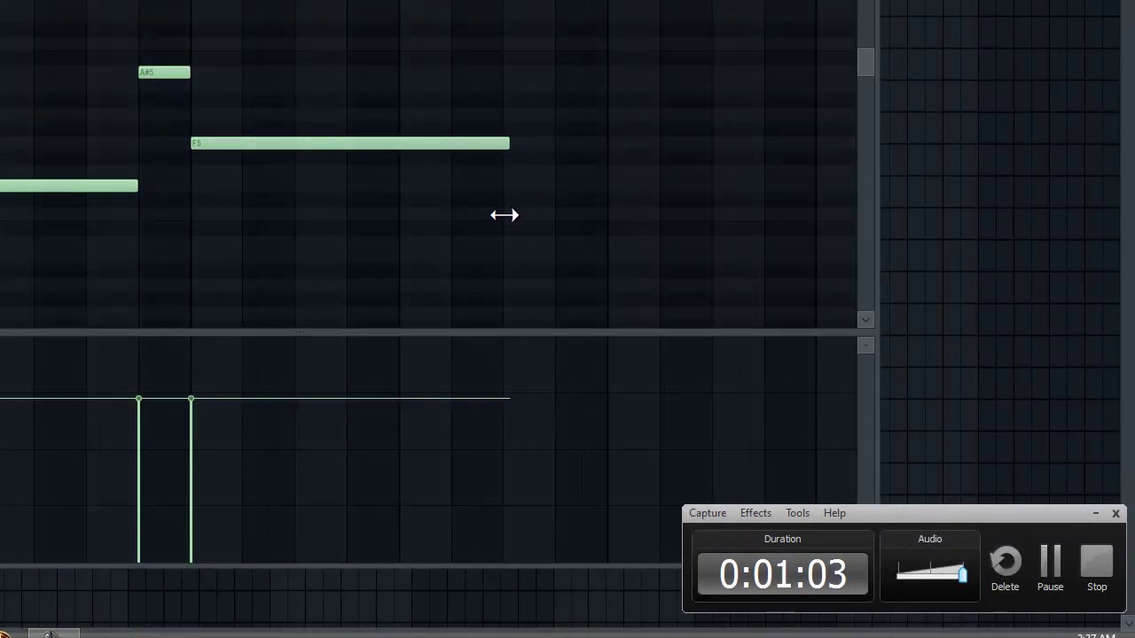
# Add a two-beat G5 note directly after the long F5 note, ending at bar 5
pyautogui.click(504, 86)
pyautogui.moveTo(517, 92); pyautogui.dragTo(520, 122)
pyautogui.moveTo(809, 115); pyautogui.dragTo(610, 143)
pyautogui.click(598, 148)
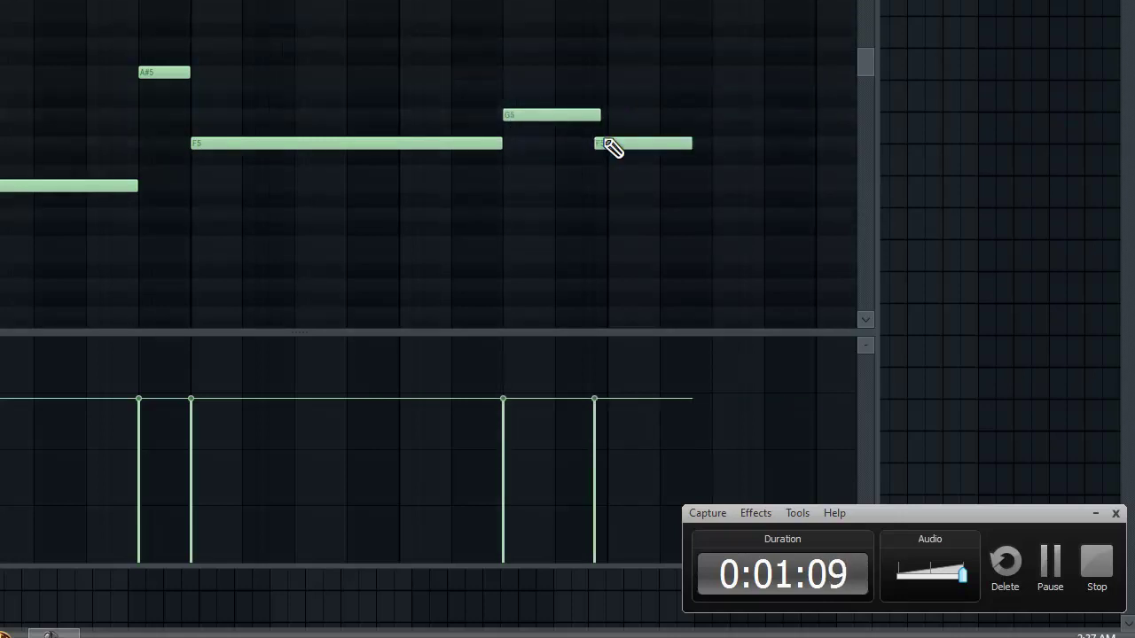
pyautogui.rightClick(618, 144)
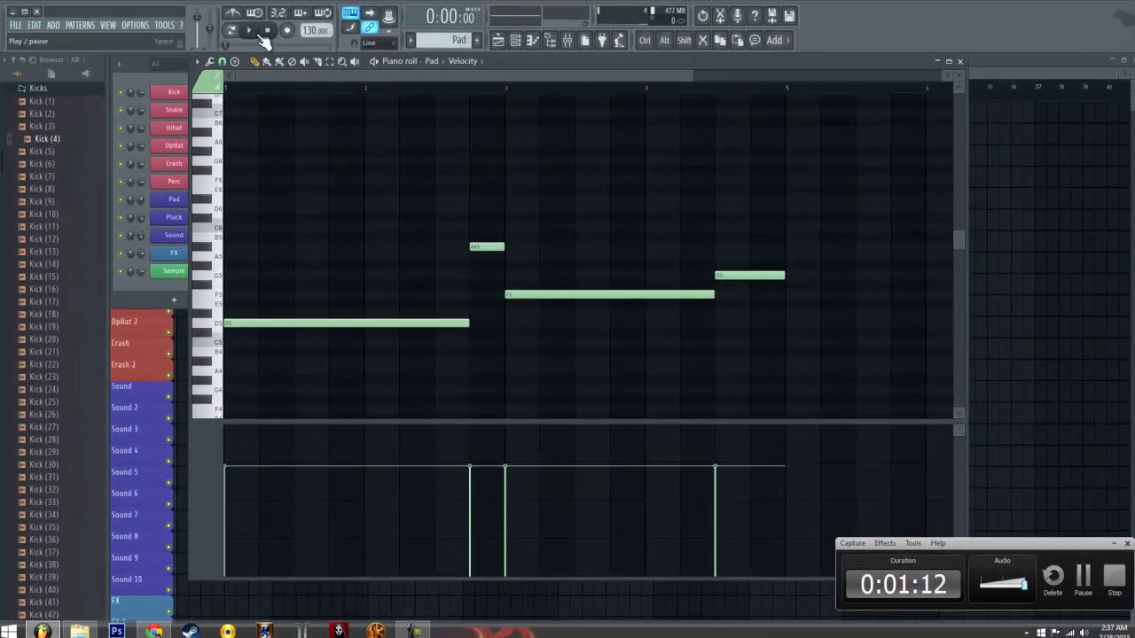
# Play the melody in pattern mode and paint Pad clips along the playlist's Sound track from bar 1 to bar 33
pyautogui.click(251, 33)
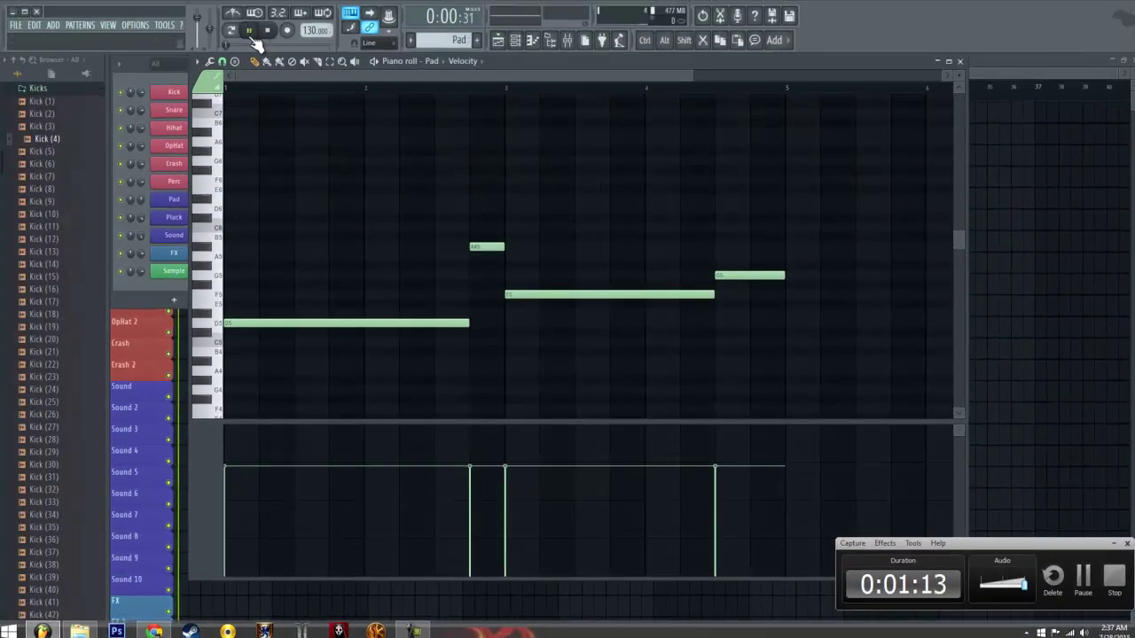
pyautogui.click(232, 34)
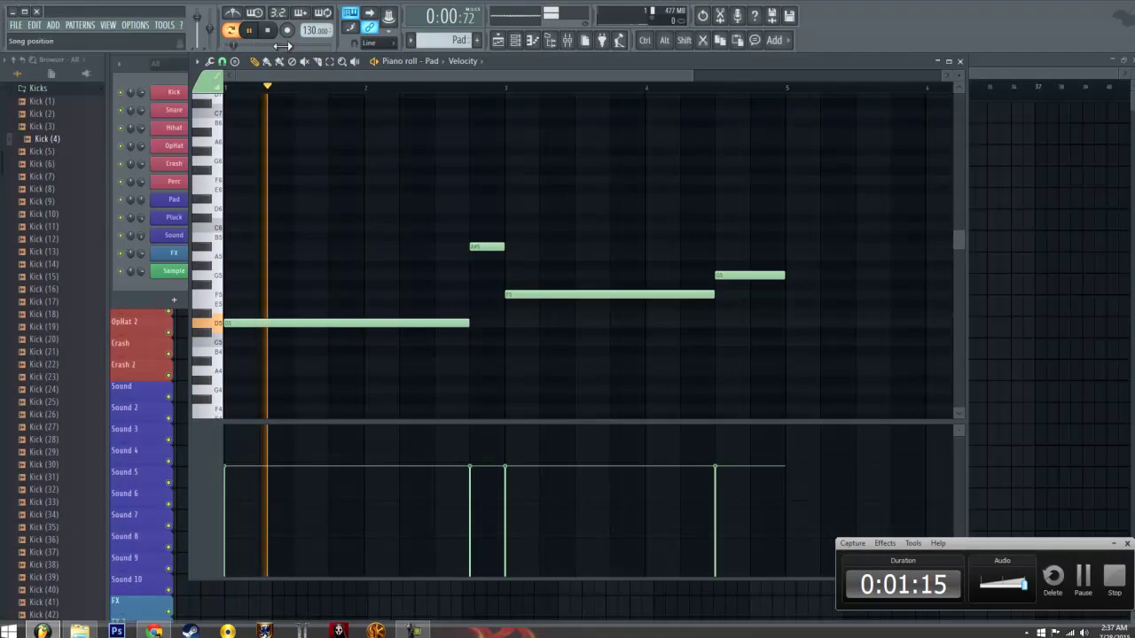
pyautogui.click(959, 61)
pyautogui.moveTo(184, 396)
pyautogui.mouseDown()
pyautogui.moveTo(683, 399)
pyautogui.moveTo(656, 385)
pyautogui.moveTo(775, 403)
pyautogui.moveTo(872, 398)
pyautogui.mouseUp()
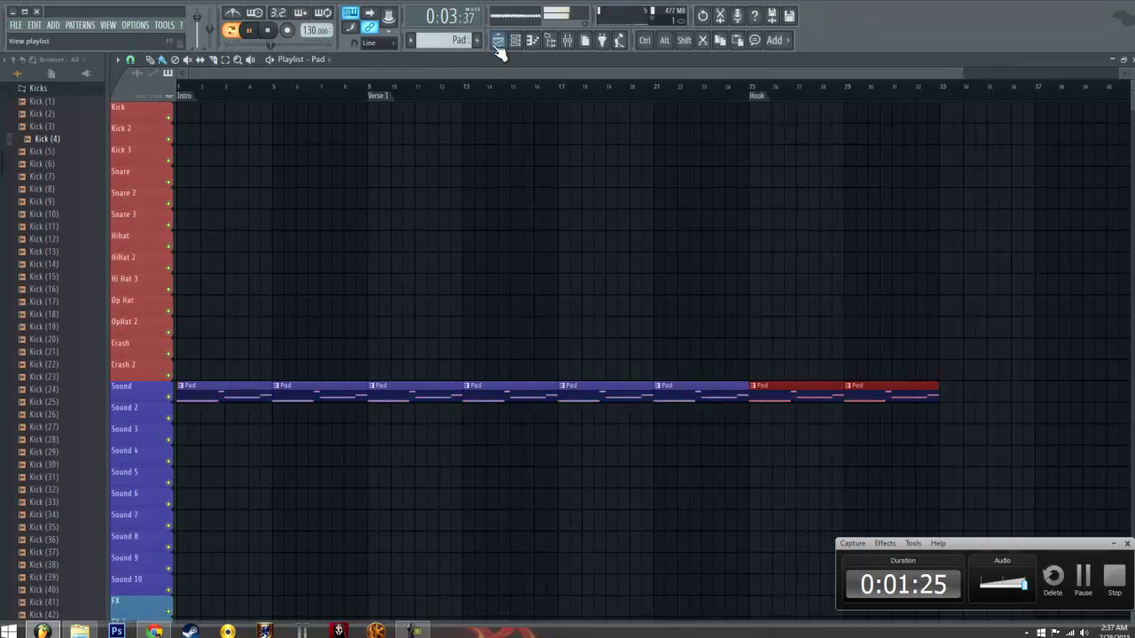
# Delete all notes from the FX channel's piano roll
pyautogui.click(530, 42)
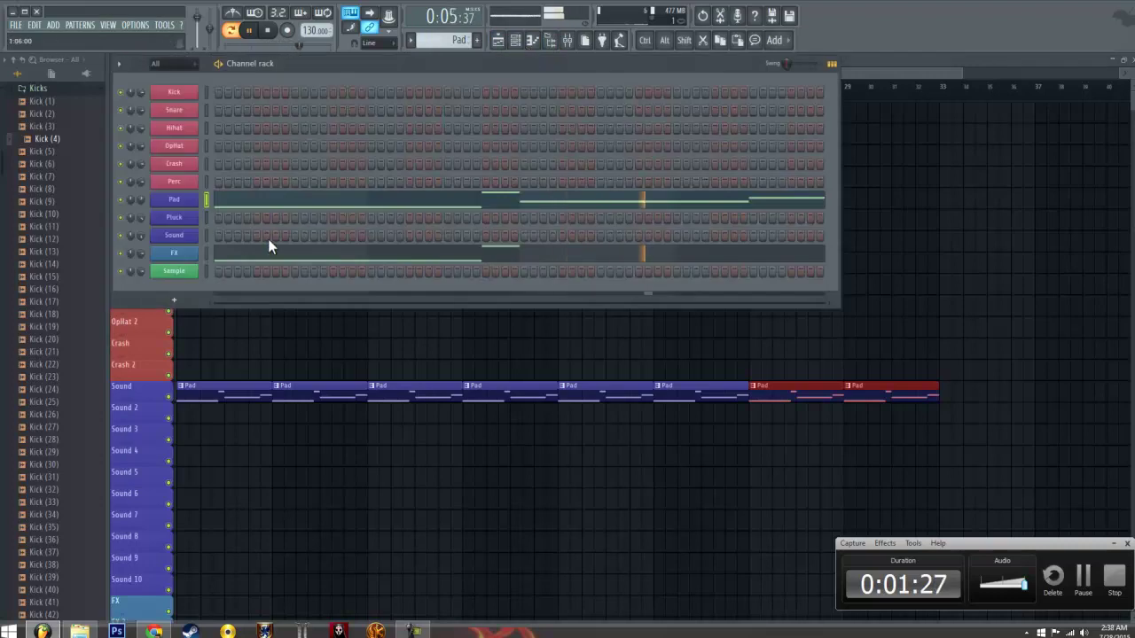
pyautogui.click(273, 261)
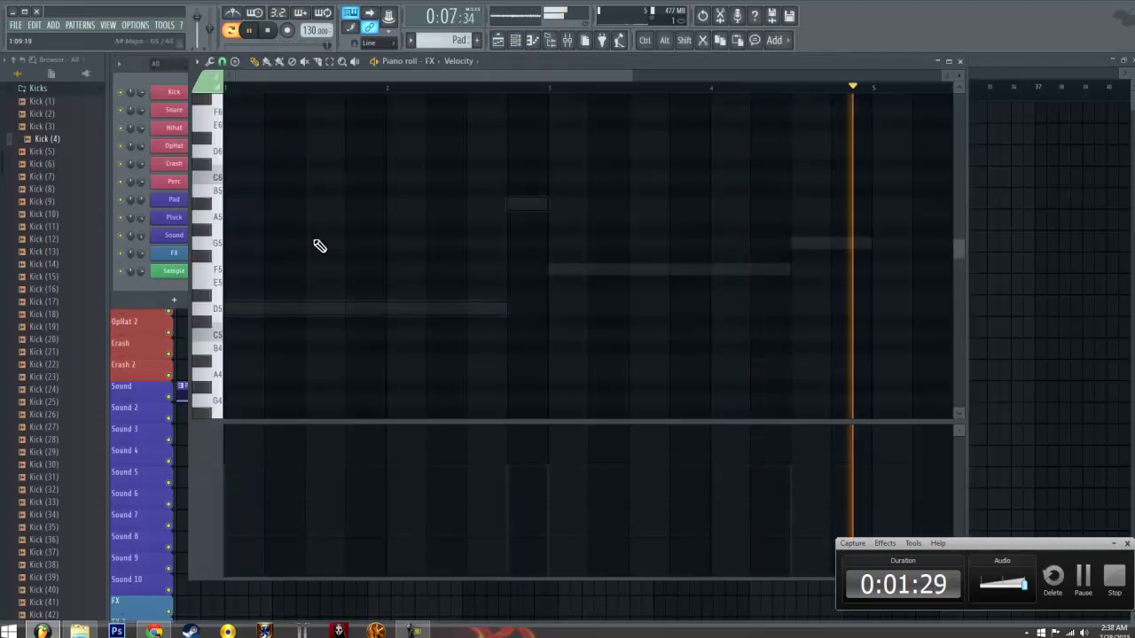
pyautogui.click(960, 61)
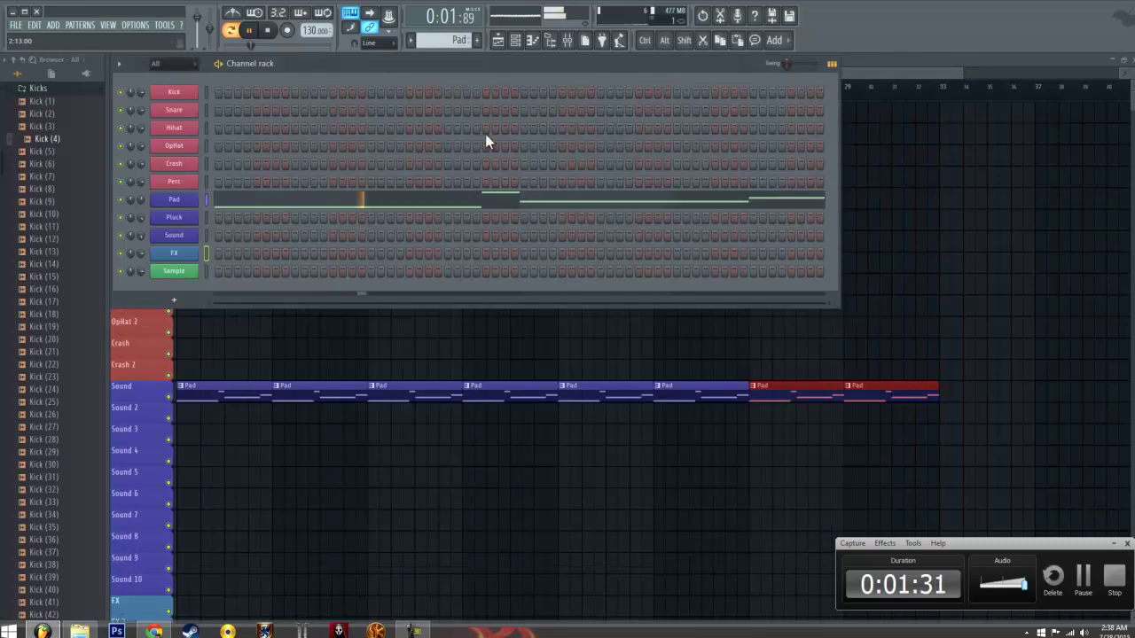
# Stop playback and check the Nexus preset loaded on the Pluck channel
pyautogui.click(165, 221)
pyautogui.click(265, 31)
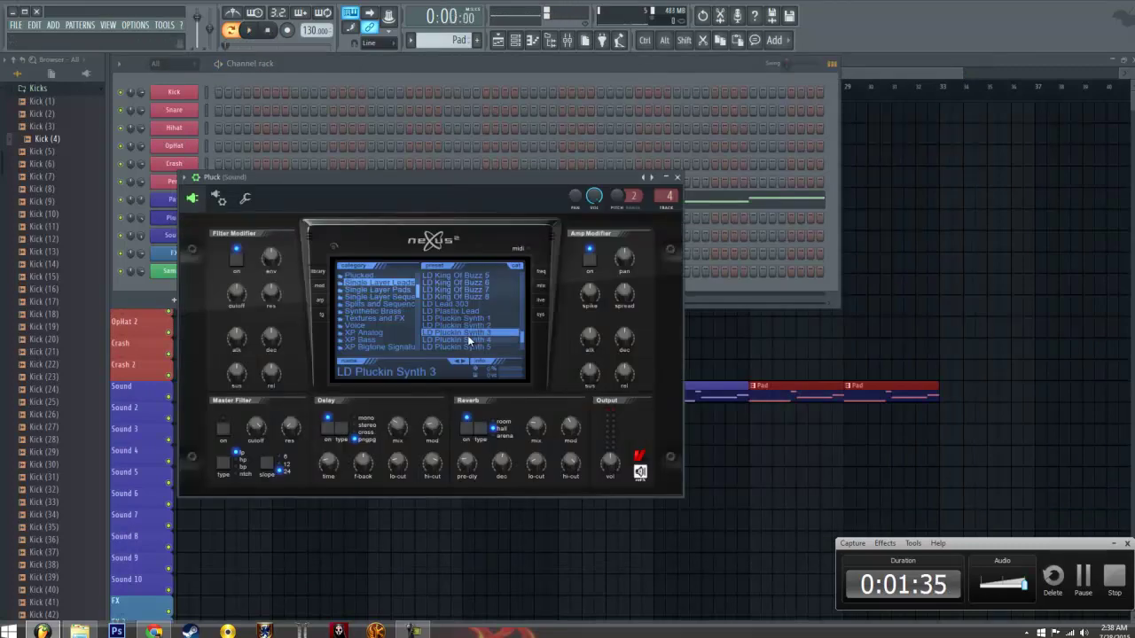
pyautogui.click(678, 178)
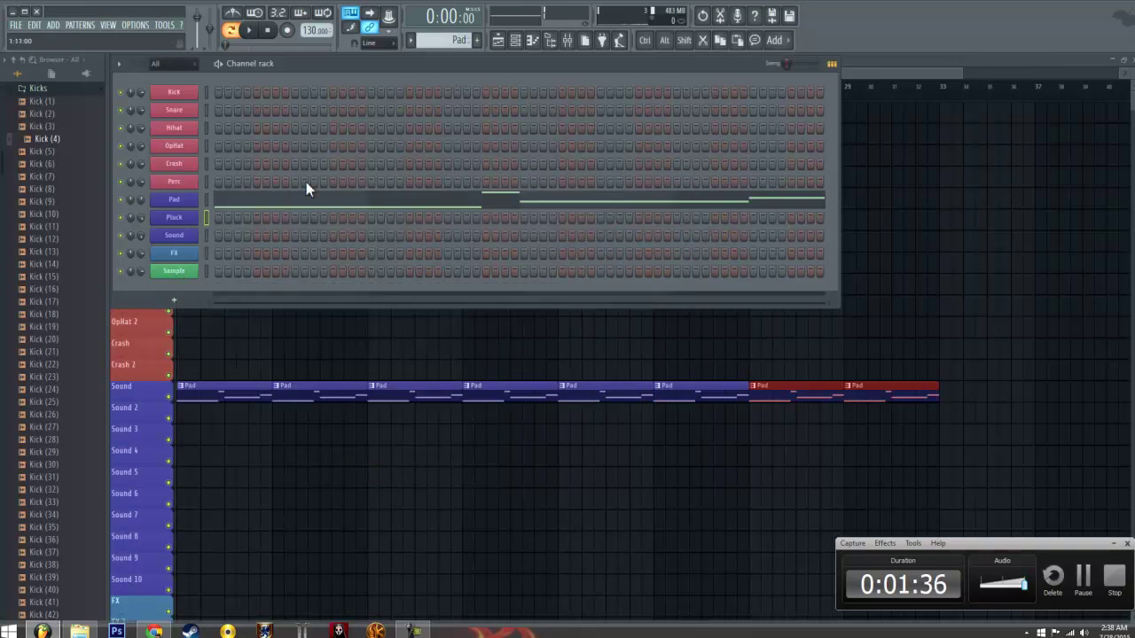
# Open the Pluck channel's piano roll and place a D5 note two steps long at bar 1
pyautogui.rightClick(187, 216)
pyautogui.click(214, 217)
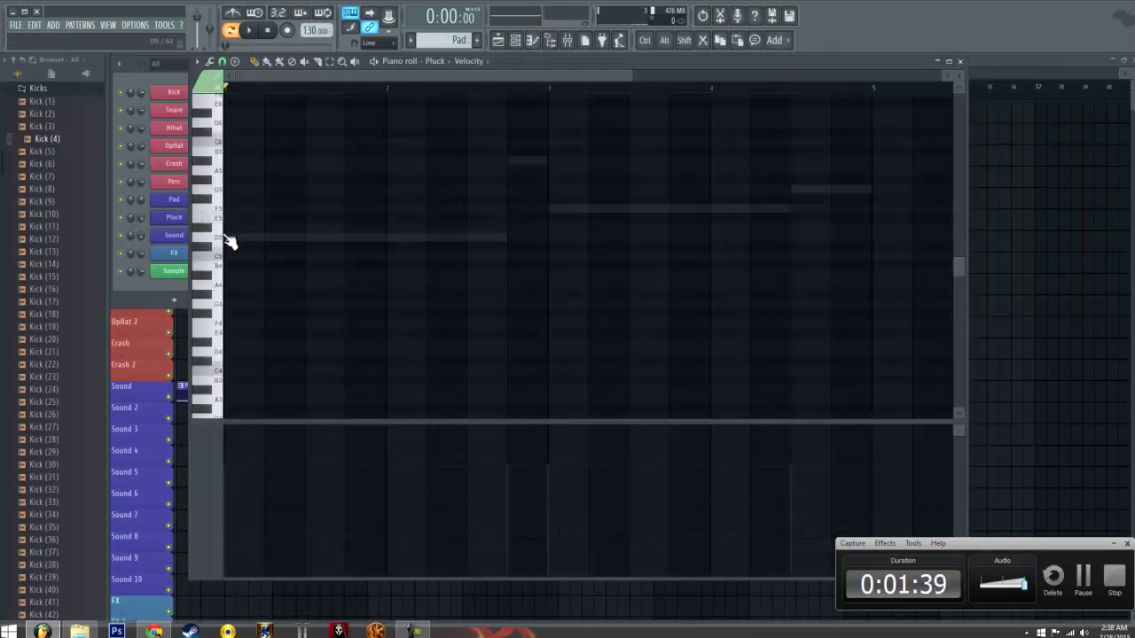
pyautogui.click(226, 237)
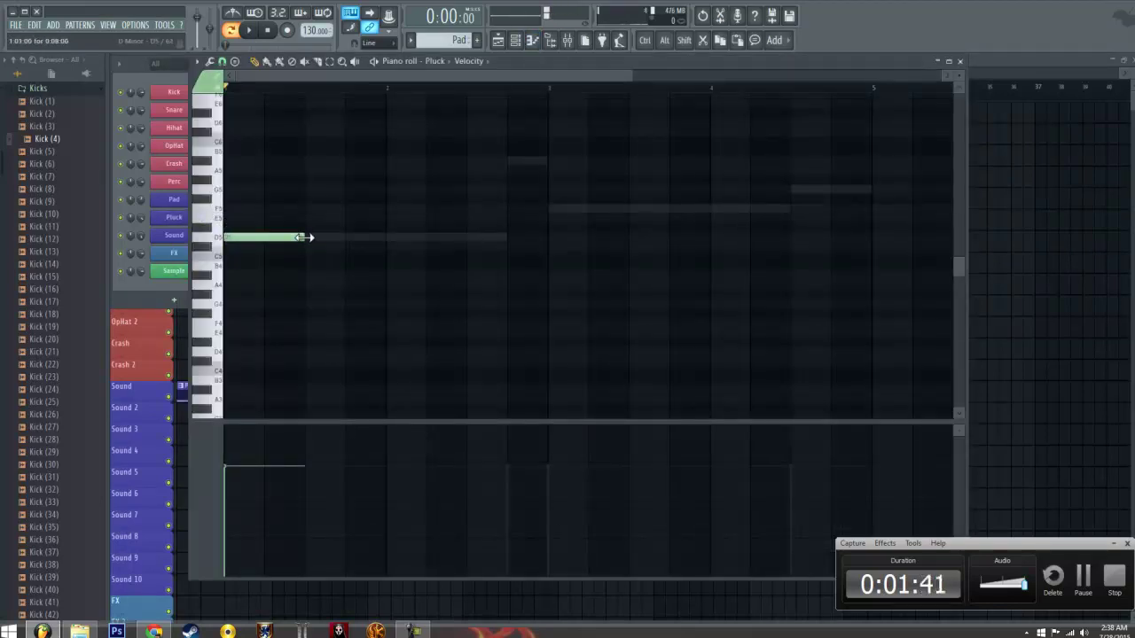
pyautogui.moveTo(293, 238); pyautogui.dragTo(250, 237)
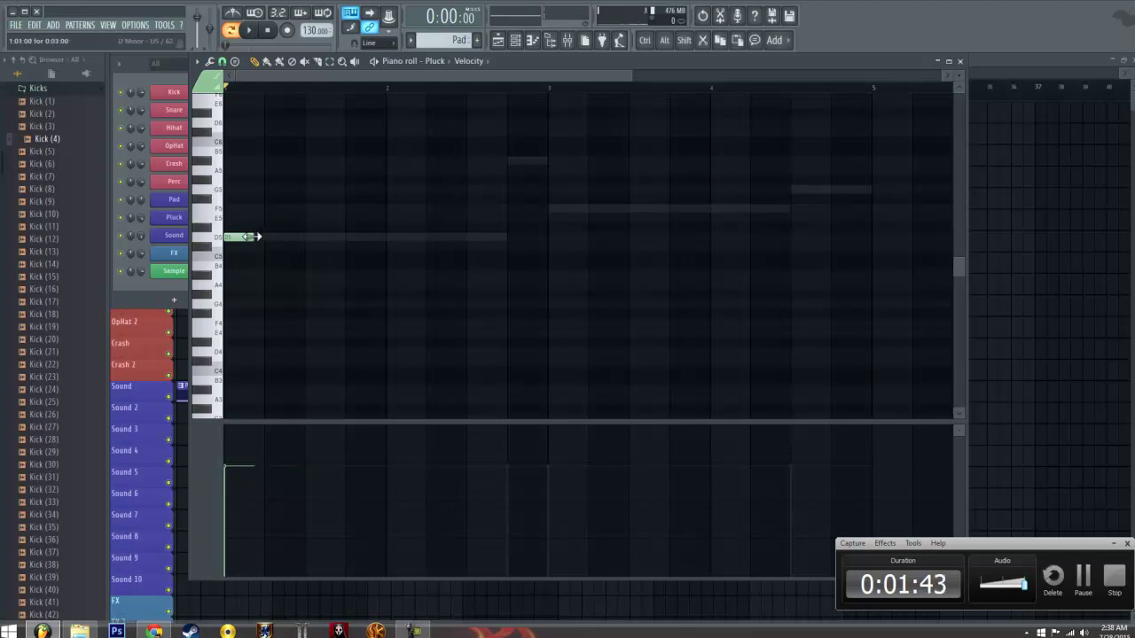
# Set the piano roll snap to 1/3 step and add two more two-step D5 notes, spaced three steps apart
pyautogui.click(222, 61)
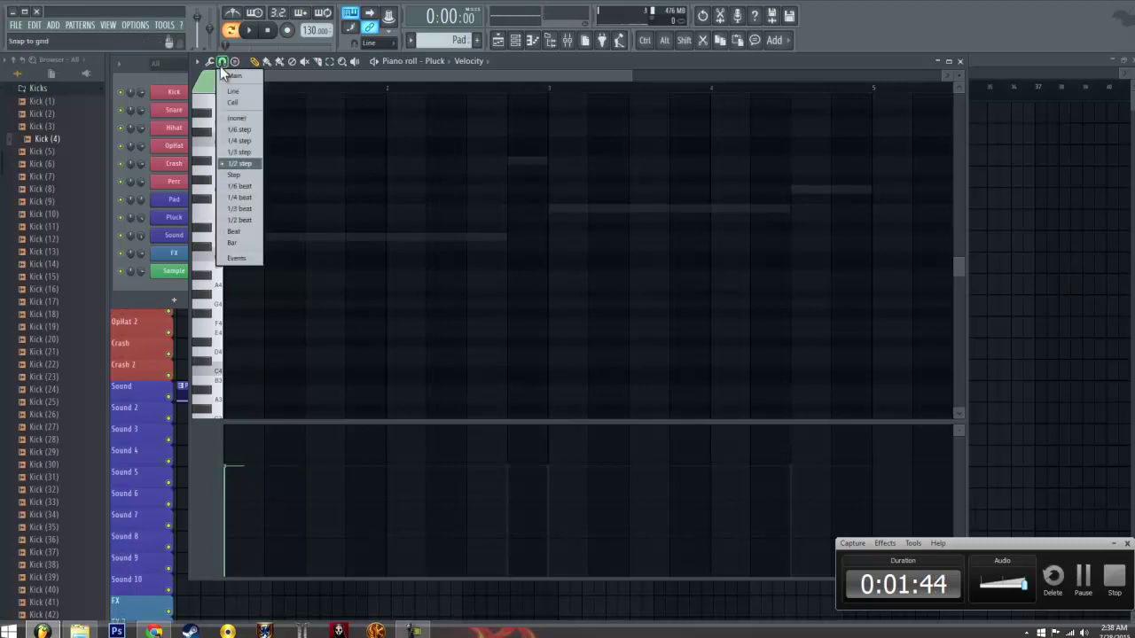
pyautogui.click(248, 155)
pyautogui.click(259, 238)
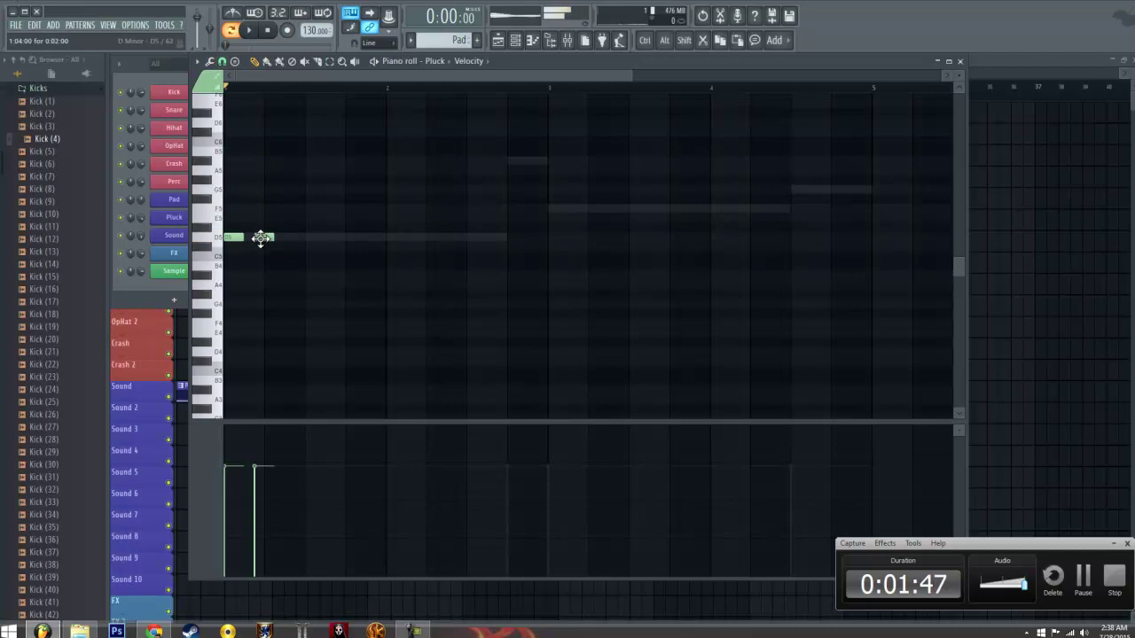
pyautogui.click(287, 239)
pyautogui.moveTo(284, 242); pyautogui.dragTo(287, 240)
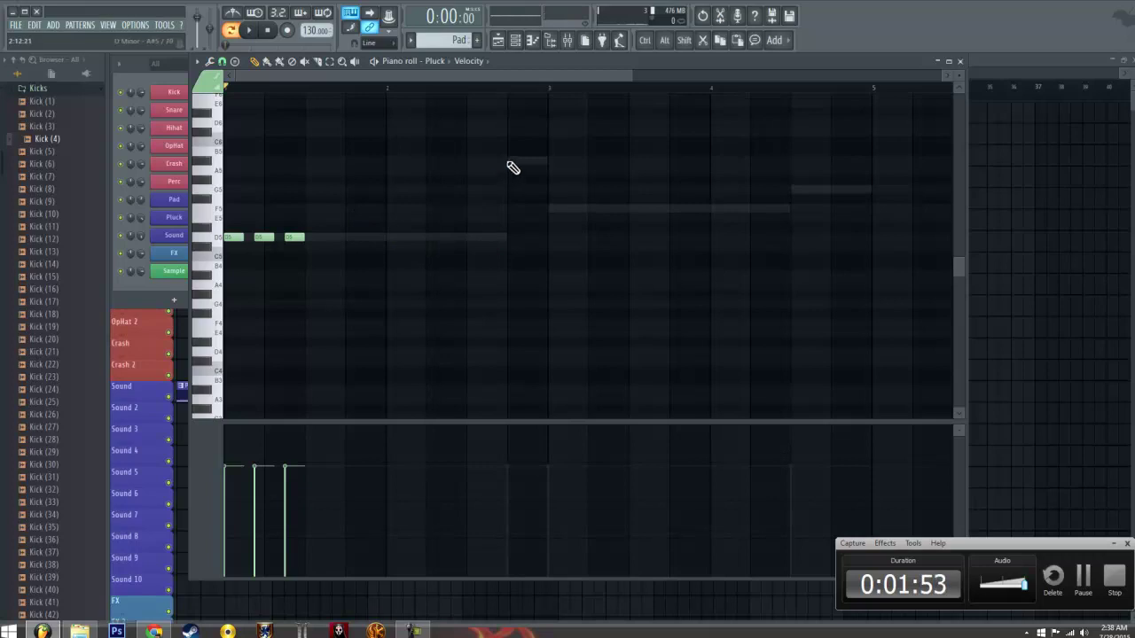
# Add short Pluck notes at the Pad's note changes: one A#5, three F5 spaced three steps apart from bar 3, and one G5
pyautogui.click(510, 162)
pyautogui.click(550, 209)
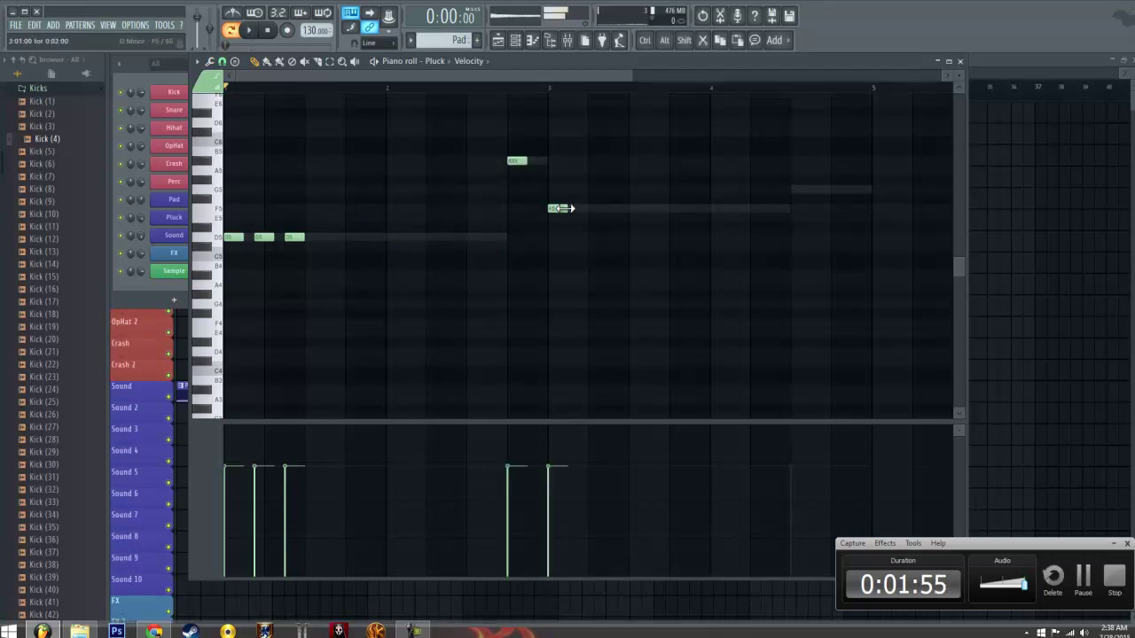
pyautogui.click(577, 208)
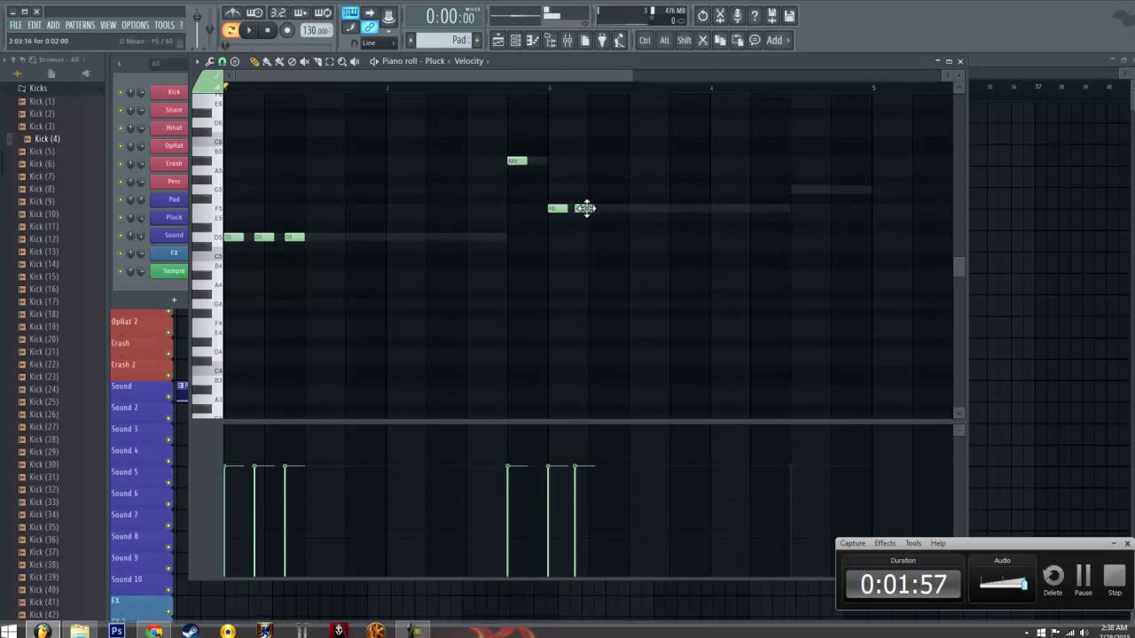
pyautogui.click(610, 208)
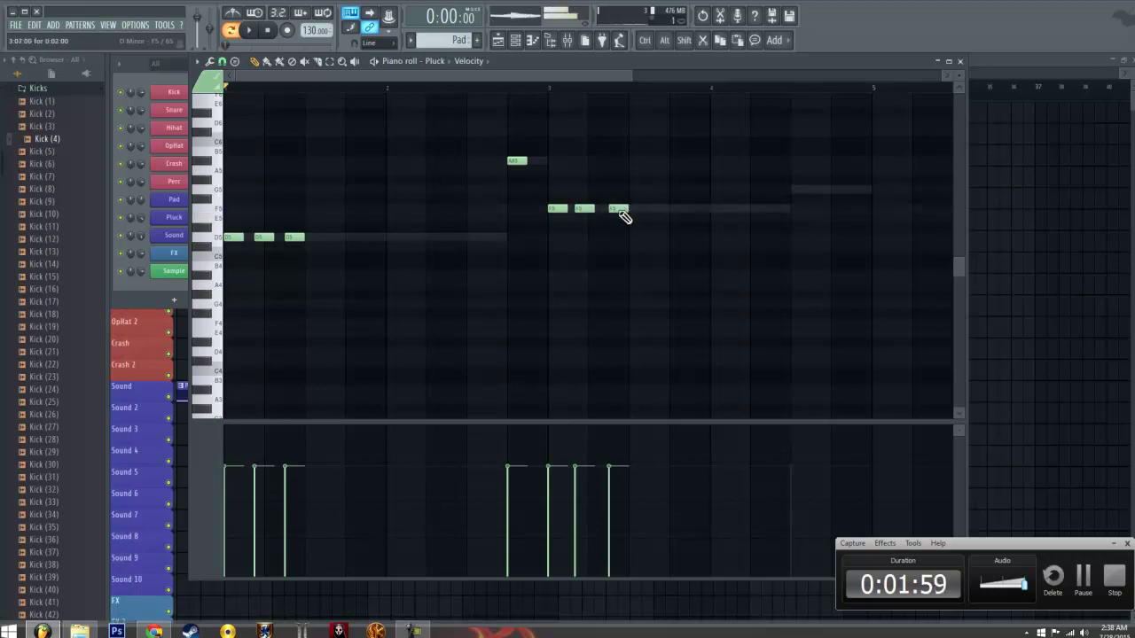
pyautogui.moveTo(578, 207); pyautogui.dragTo(585, 208)
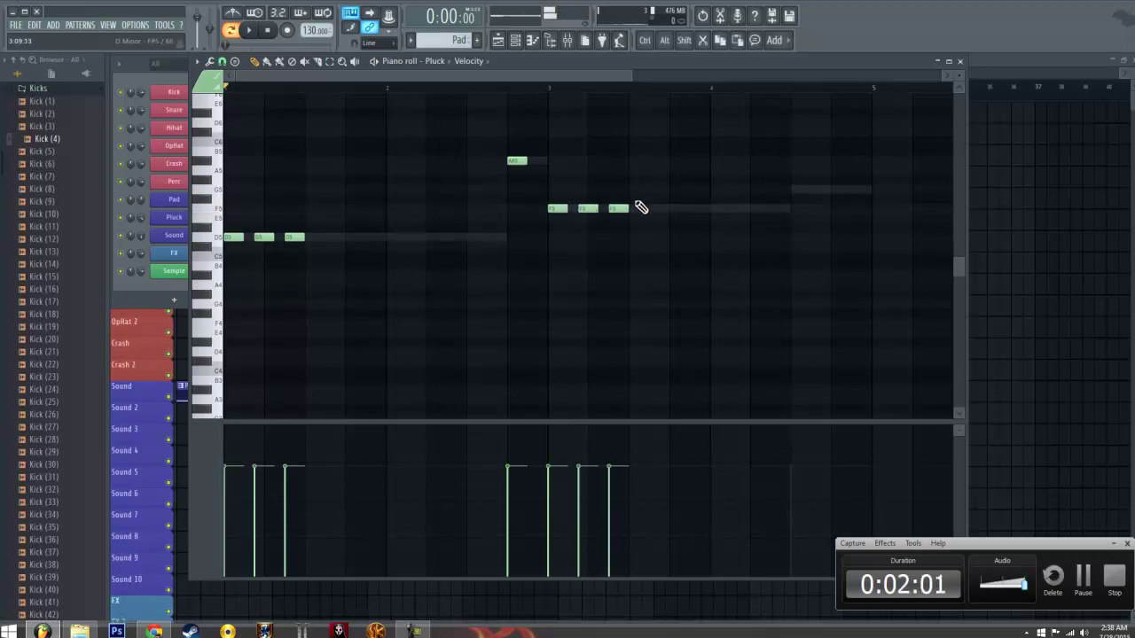
pyautogui.click(792, 190)
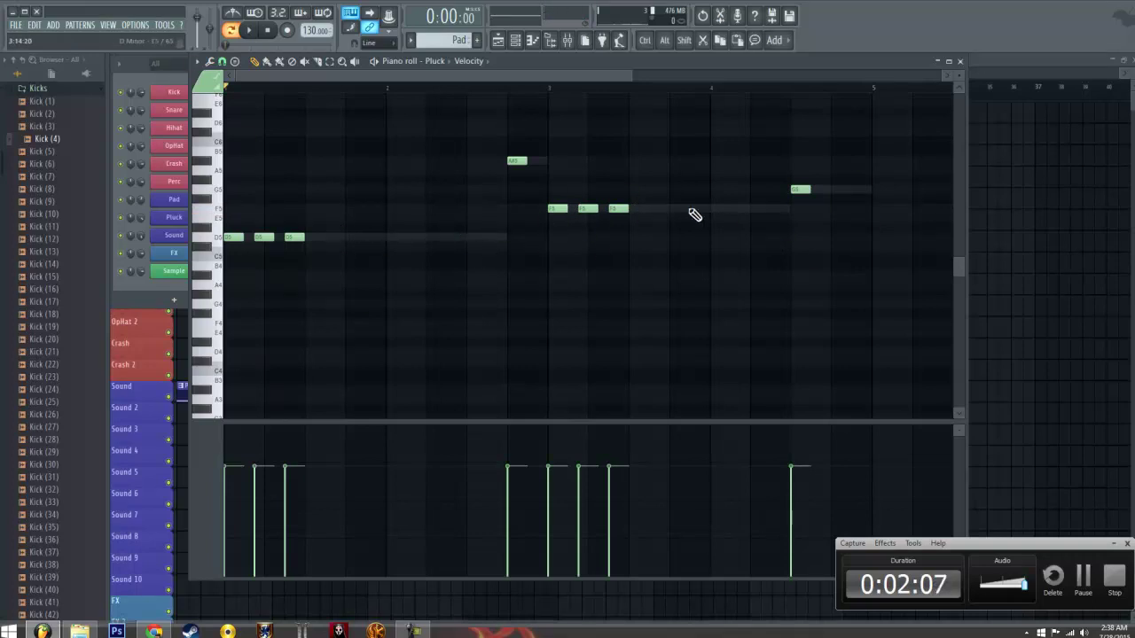
# Check the Ghost channels setting among the piano roll's helper options
pyautogui.click(209, 61)
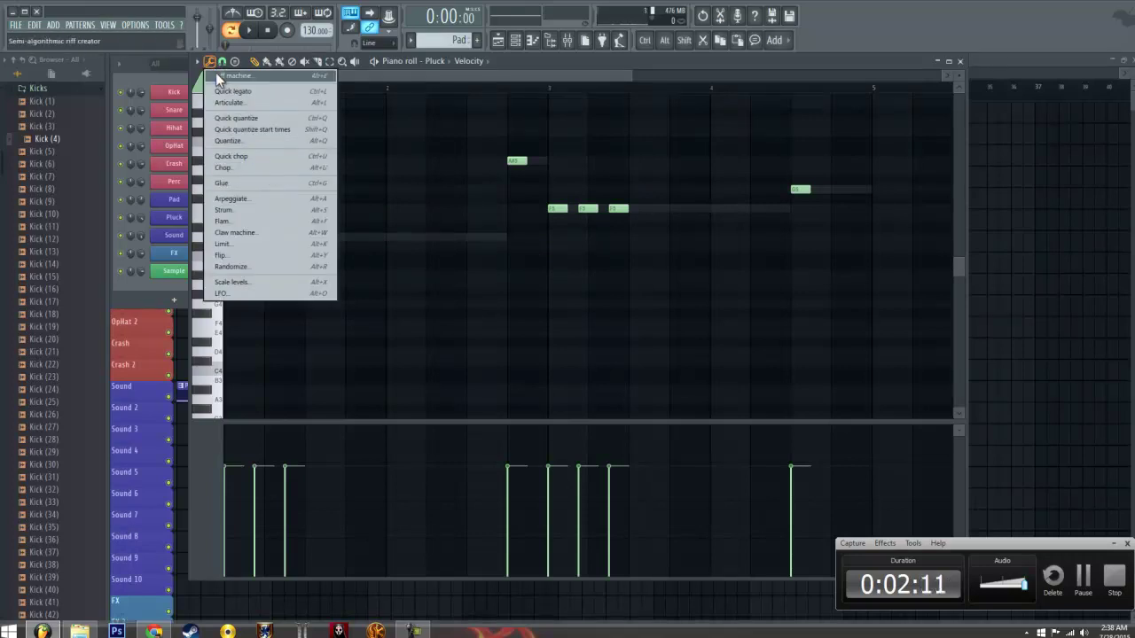
pyautogui.click(195, 62)
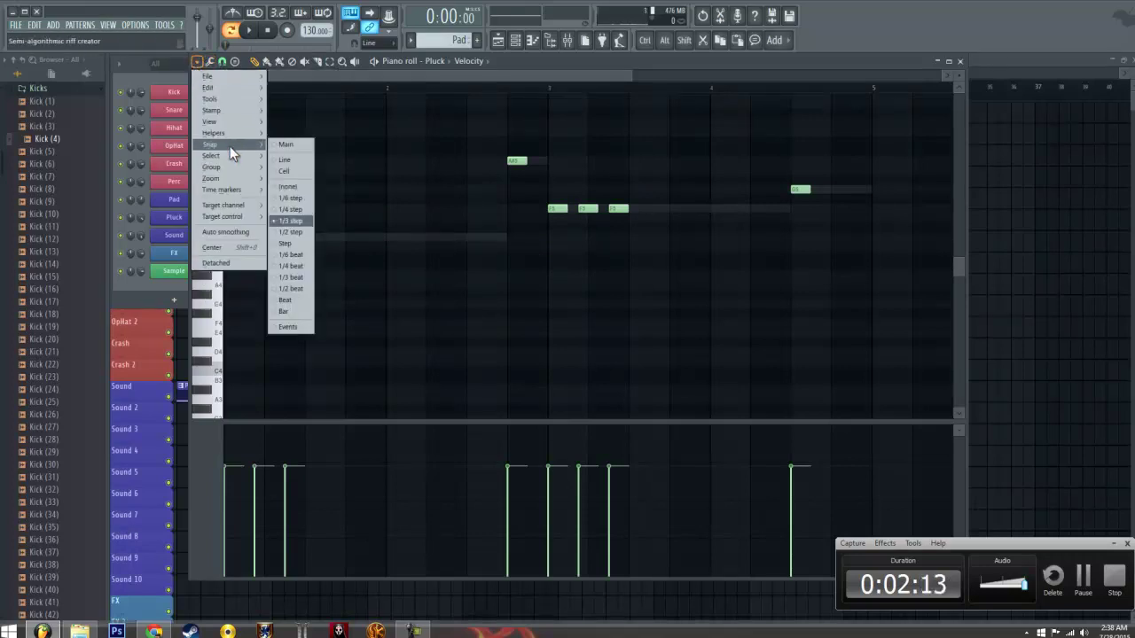
pyautogui.moveTo(226, 137)
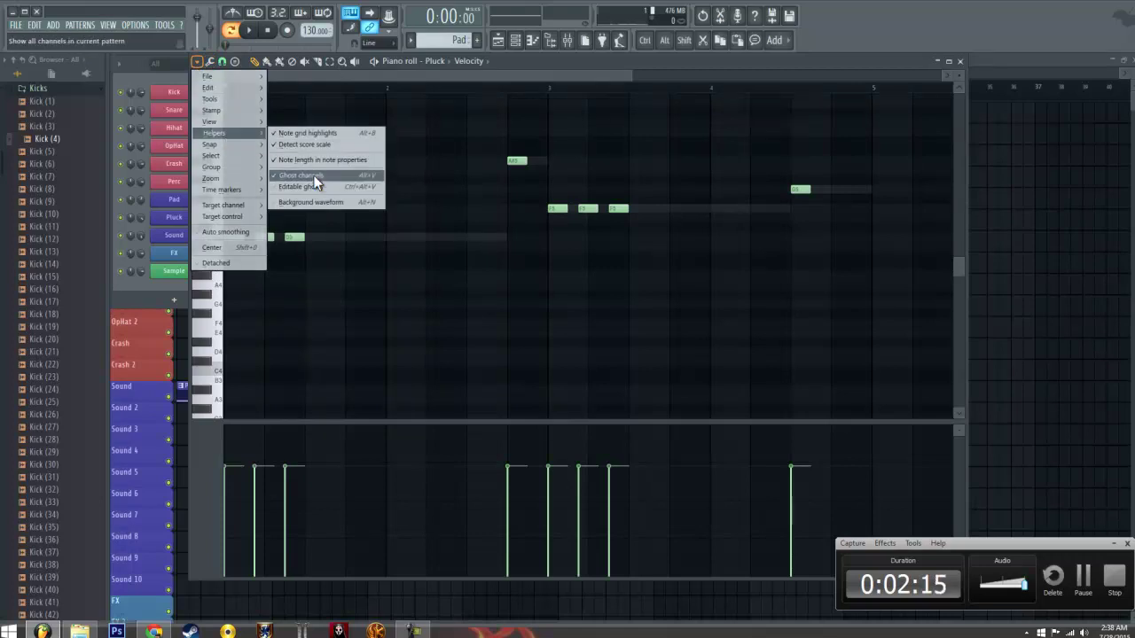
pyautogui.click(499, 71)
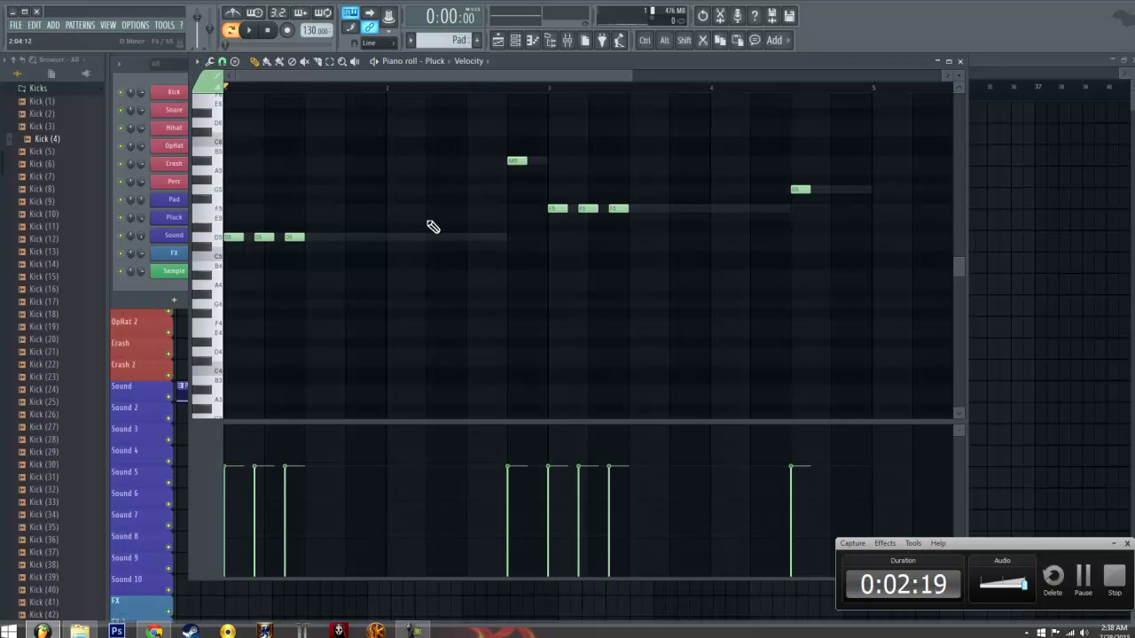
# Play the pattern to audition the Pad and Pluck together, and stop playback
pyautogui.doubleClick(541, 62)
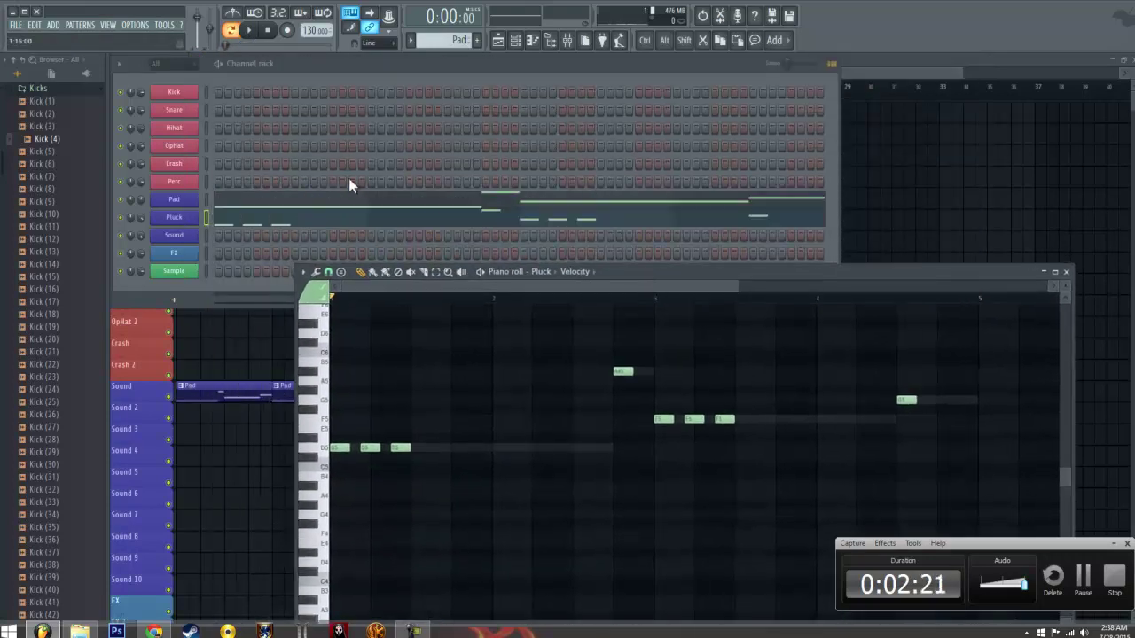
pyautogui.moveTo(647, 267); pyautogui.dragTo(558, 91)
pyautogui.click(145, 218)
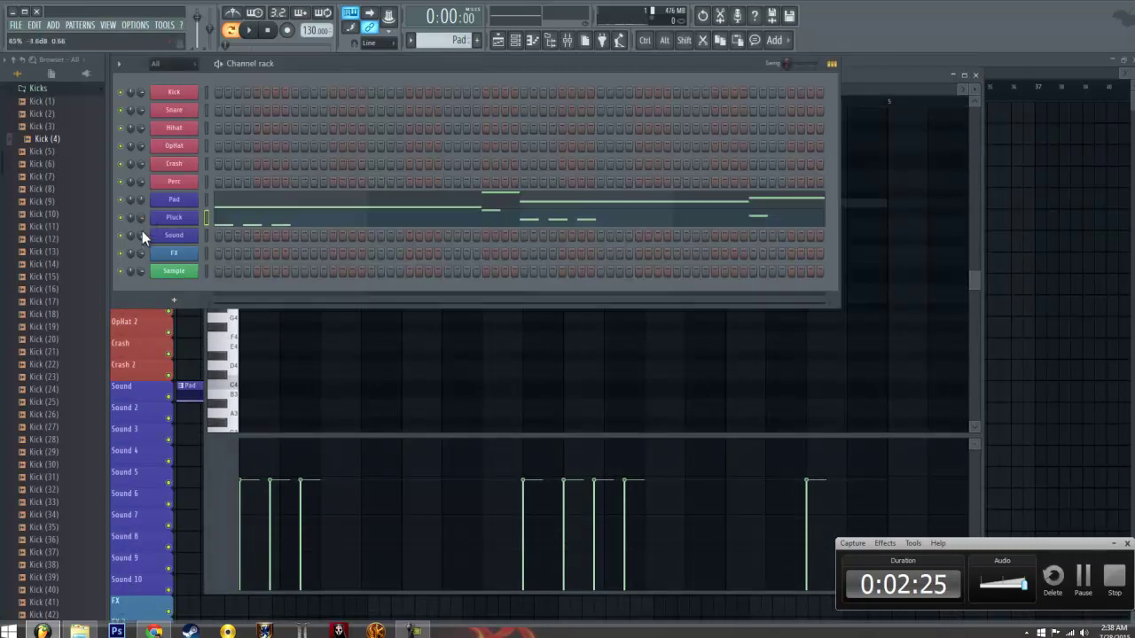
pyautogui.click(248, 34)
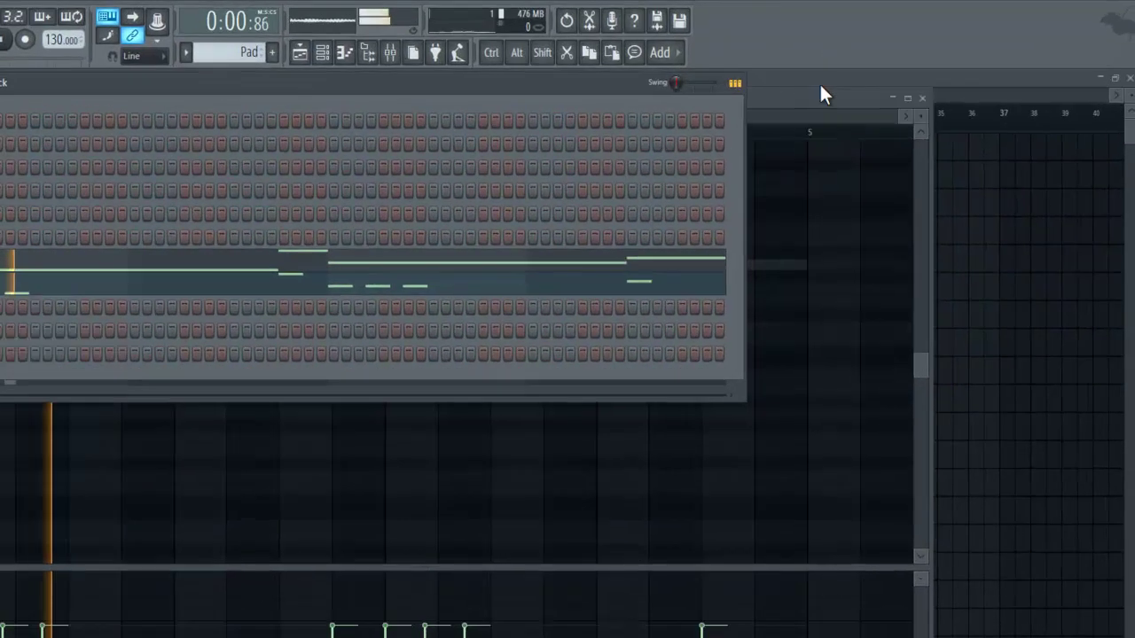
pyautogui.click(947, 96)
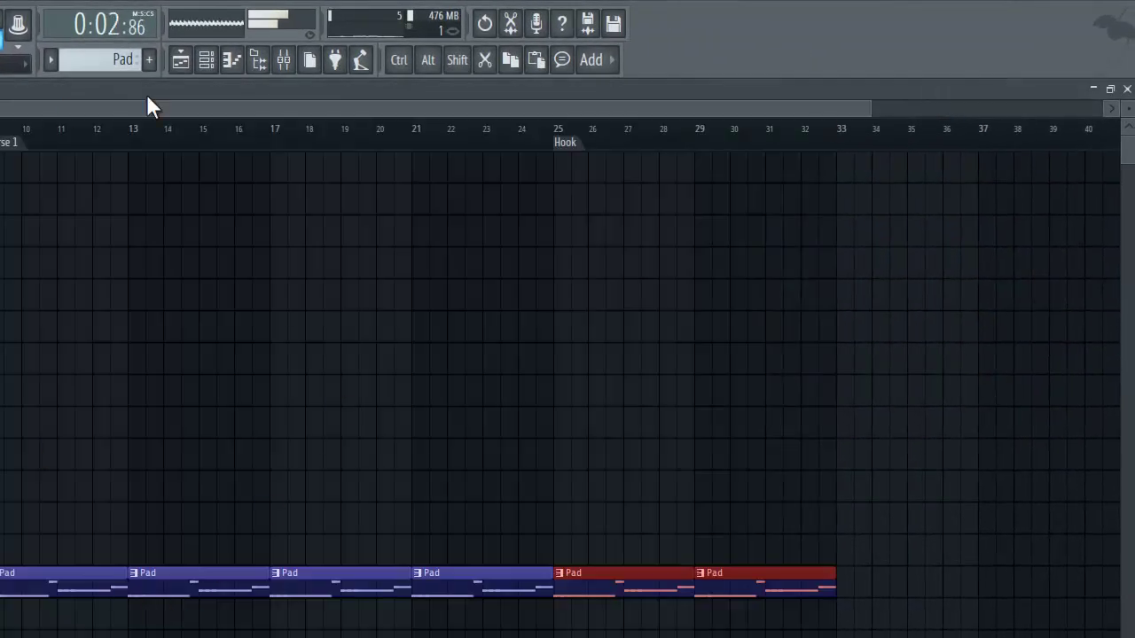
pyautogui.click(185, 64)
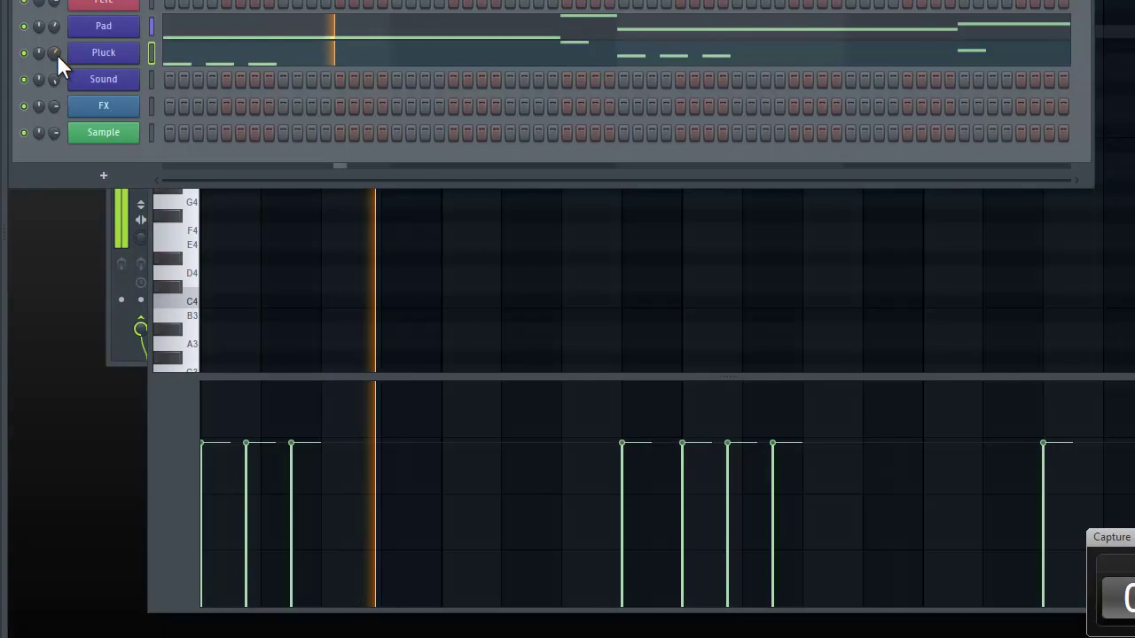
pyautogui.press('space')
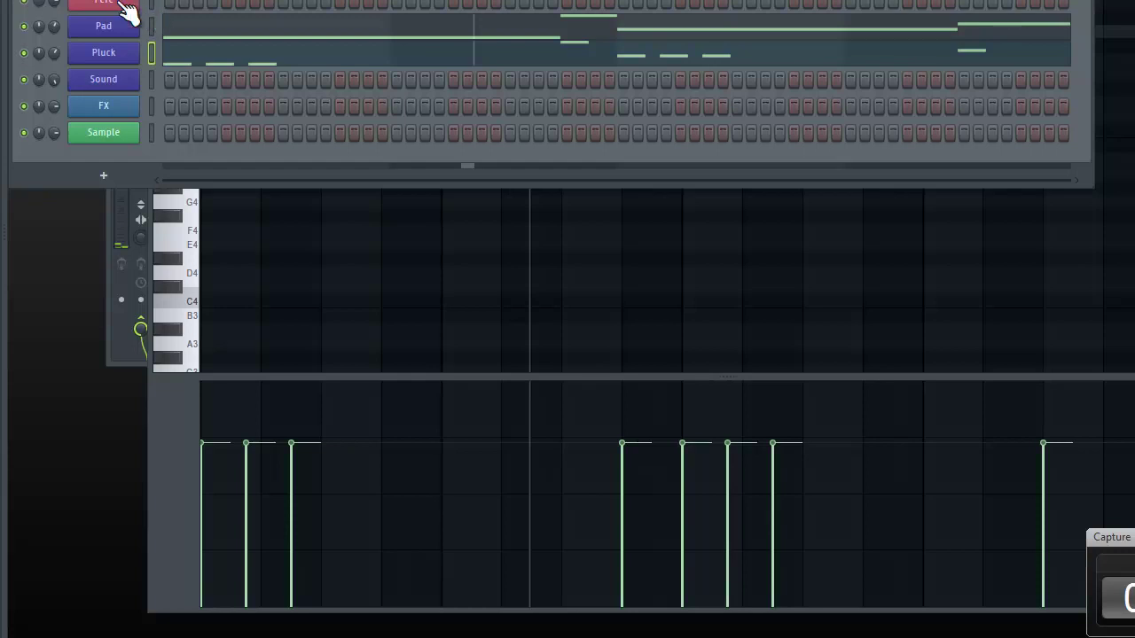
# Check the instrument and preset loaded on the Sound channel, and close its plugin window
pyautogui.rightClick(140, 78)
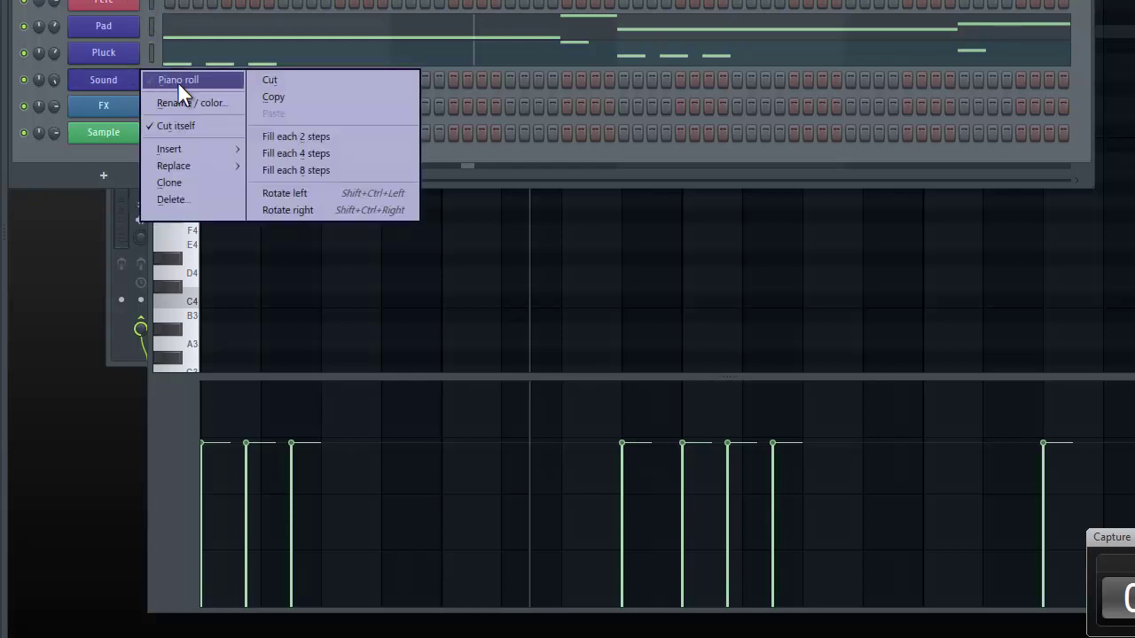
pyautogui.click(126, 81)
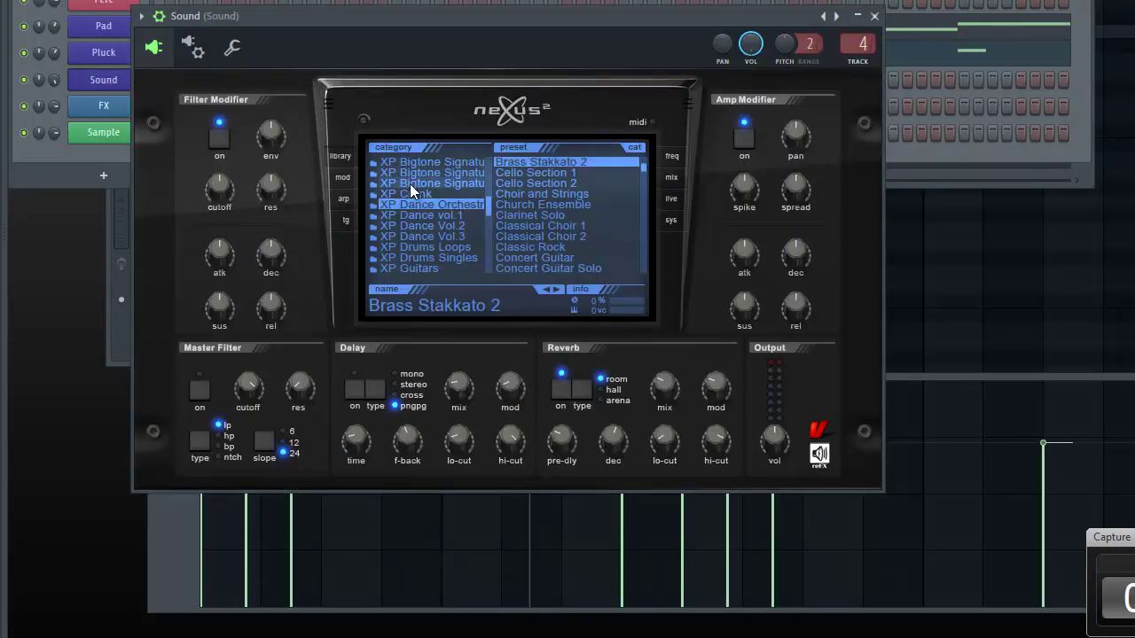
pyautogui.click(874, 16)
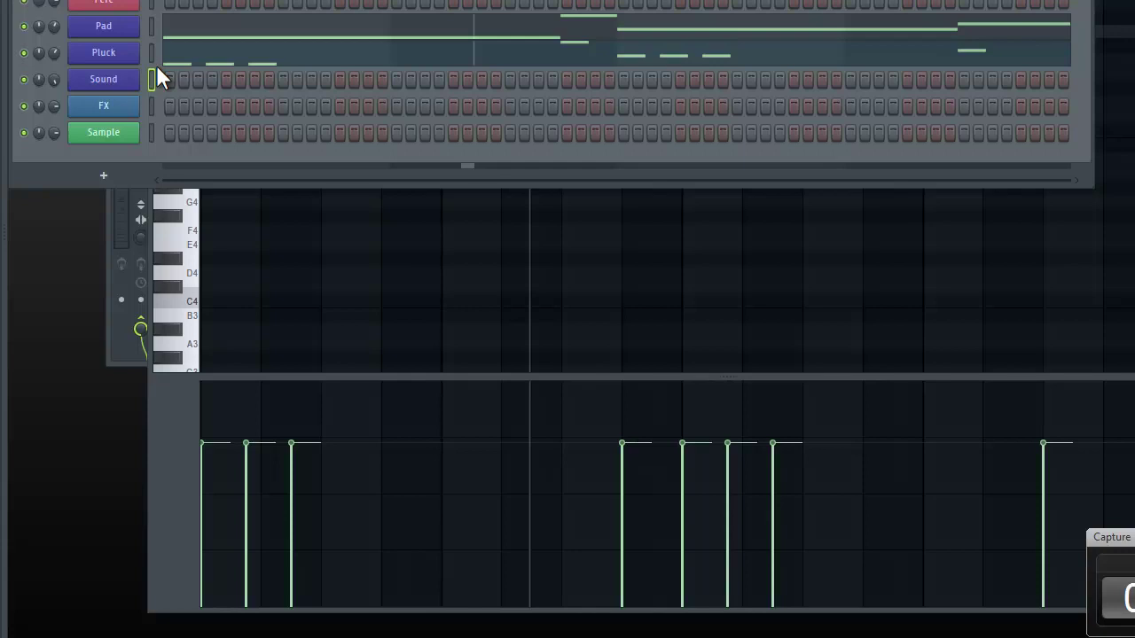
# Open the Sound channel's piano roll and place single short D5, A#5, F5 and G5 notes at the Pad's note changes
pyautogui.rightClick(101, 78)
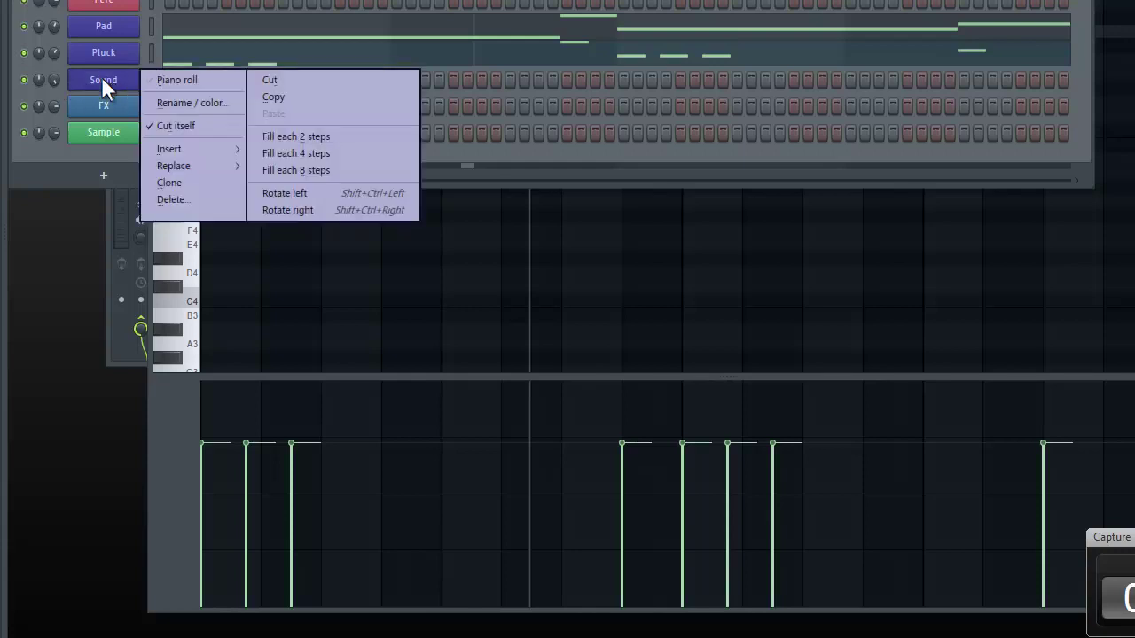
pyautogui.click(164, 80)
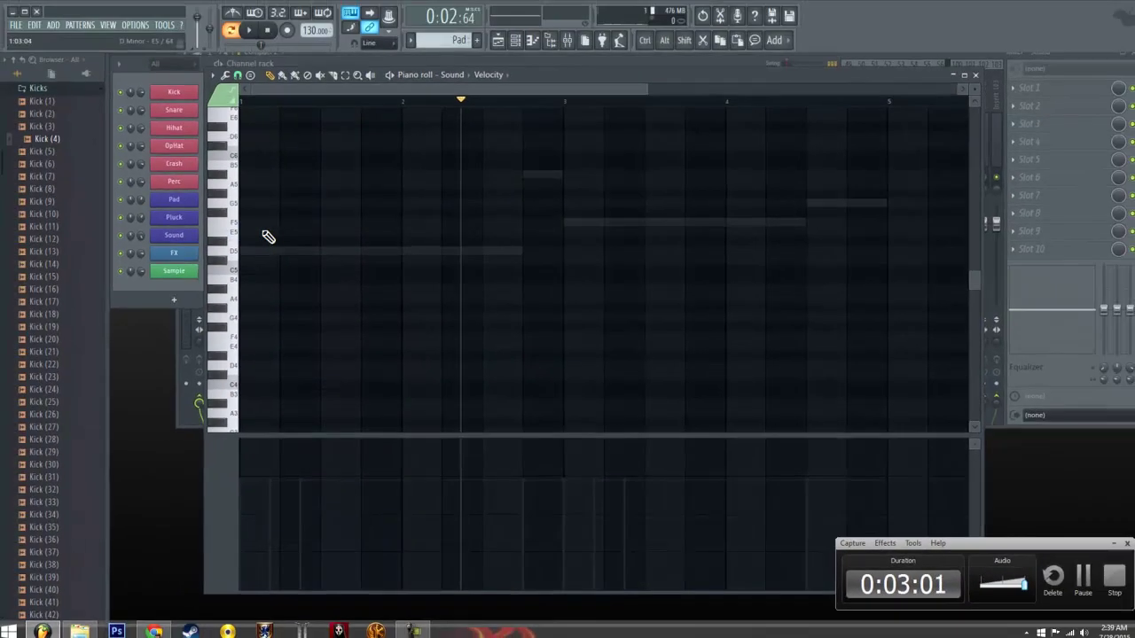
pyautogui.scroll(4, 320, 162)
pyautogui.scroll(2, 253, 301)
pyautogui.click(247, 308)
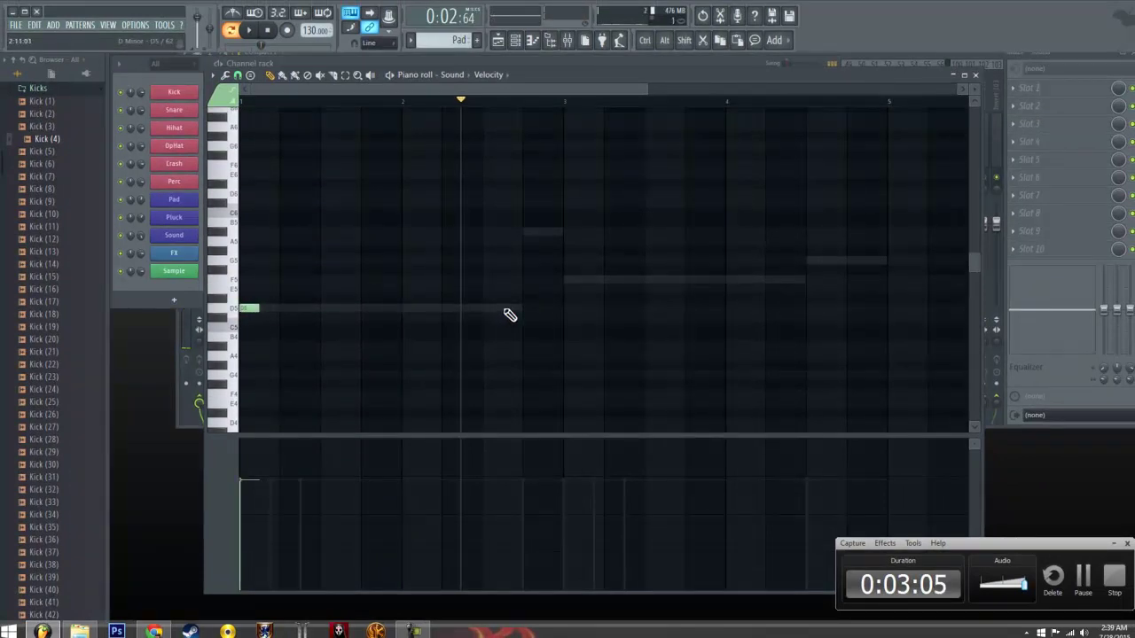
pyautogui.click(527, 232)
pyautogui.click(567, 279)
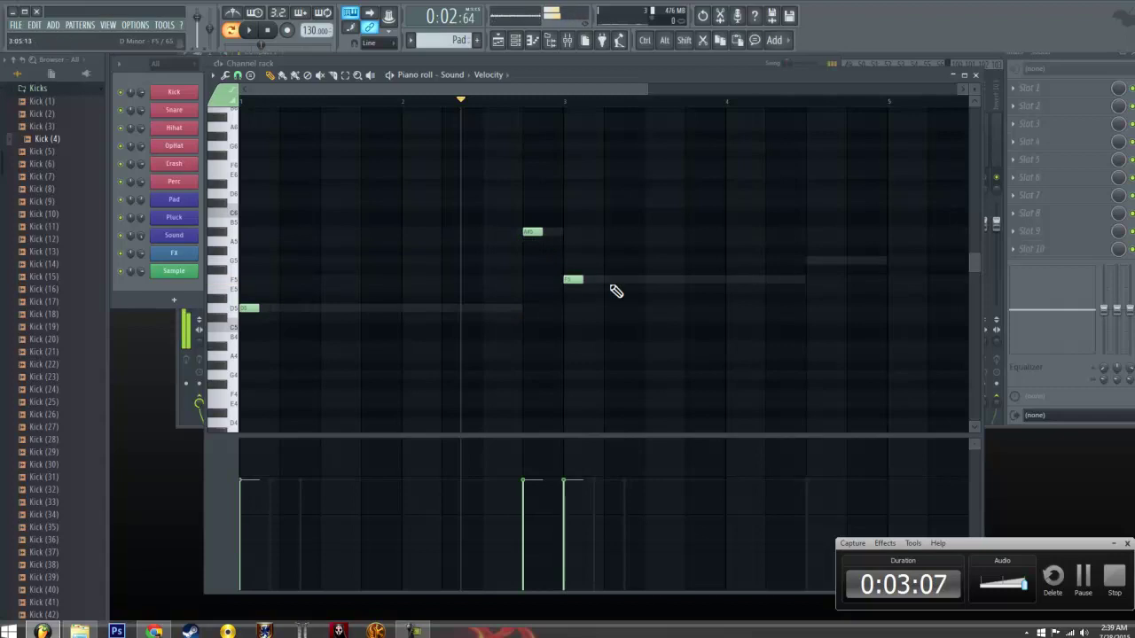
pyautogui.click(812, 261)
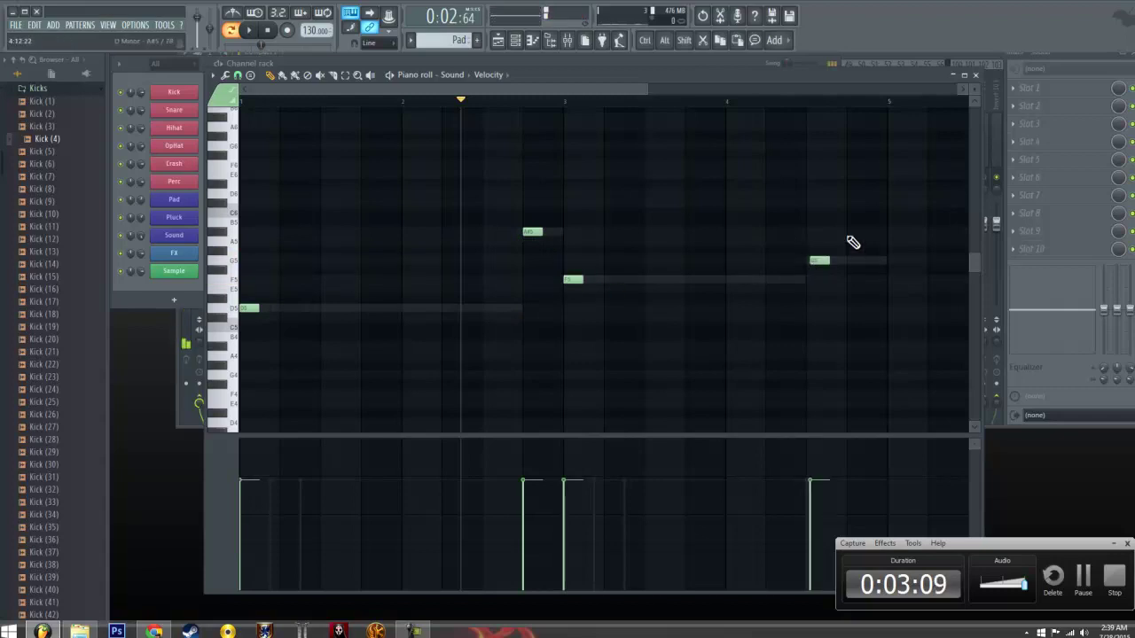
# Add short A#5 and A5 notes back to back at the end of bar 4, finishing at bar 5
pyautogui.click(849, 233)
pyautogui.click(865, 241)
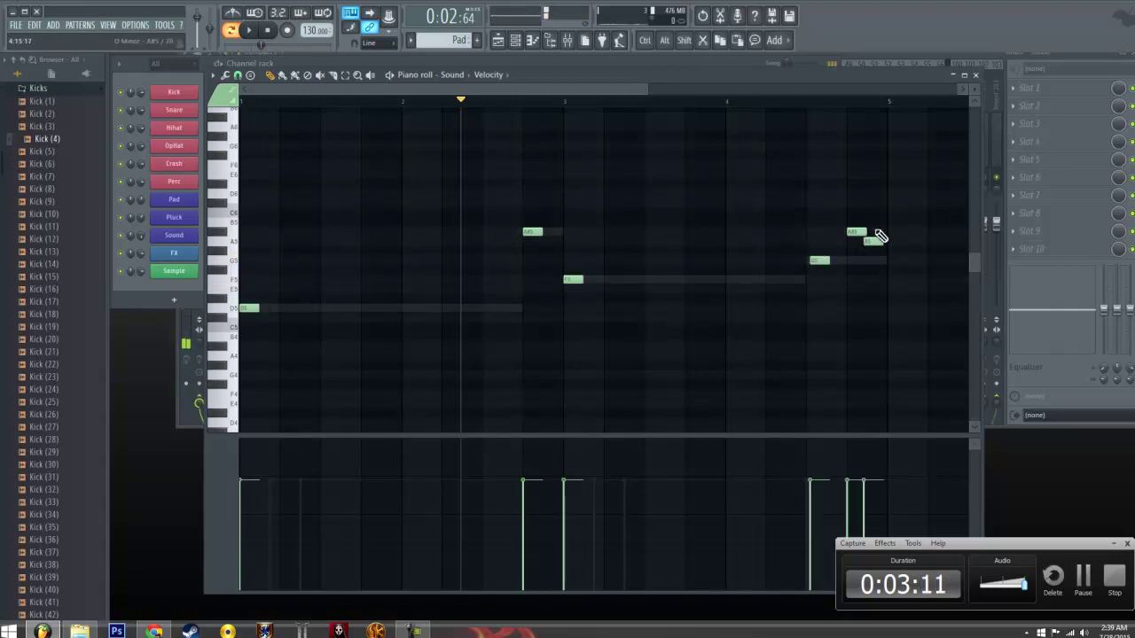
pyautogui.moveTo(875, 240); pyautogui.dragTo(878, 241)
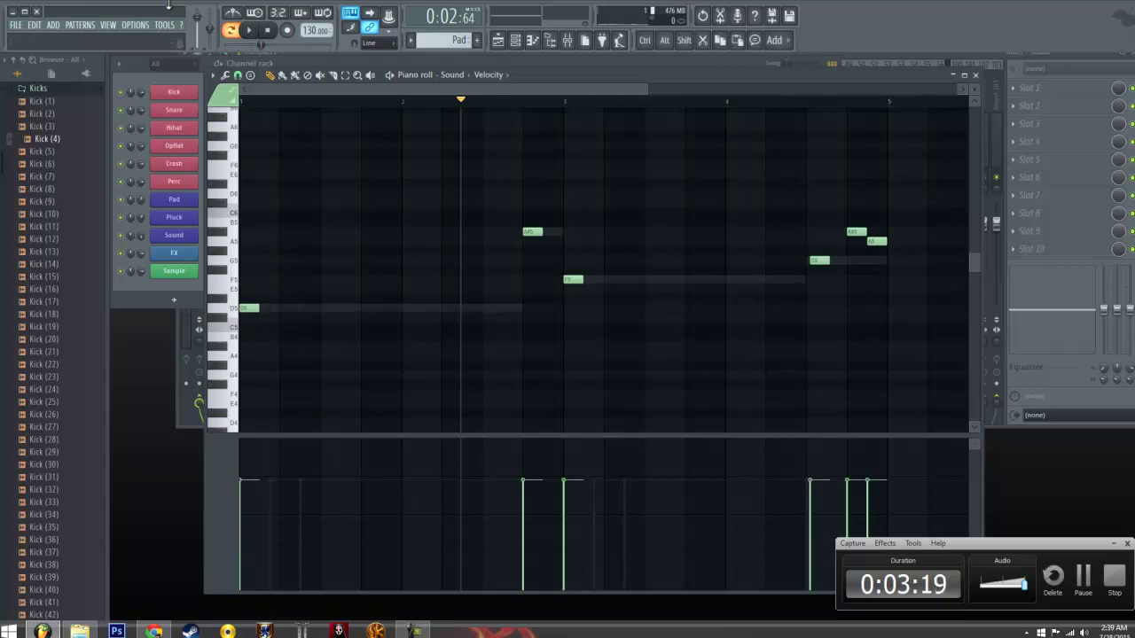
# Review the piano roll's helper options, including Ghost channels
pyautogui.click(215, 75)
pyautogui.moveTo(219, 117)
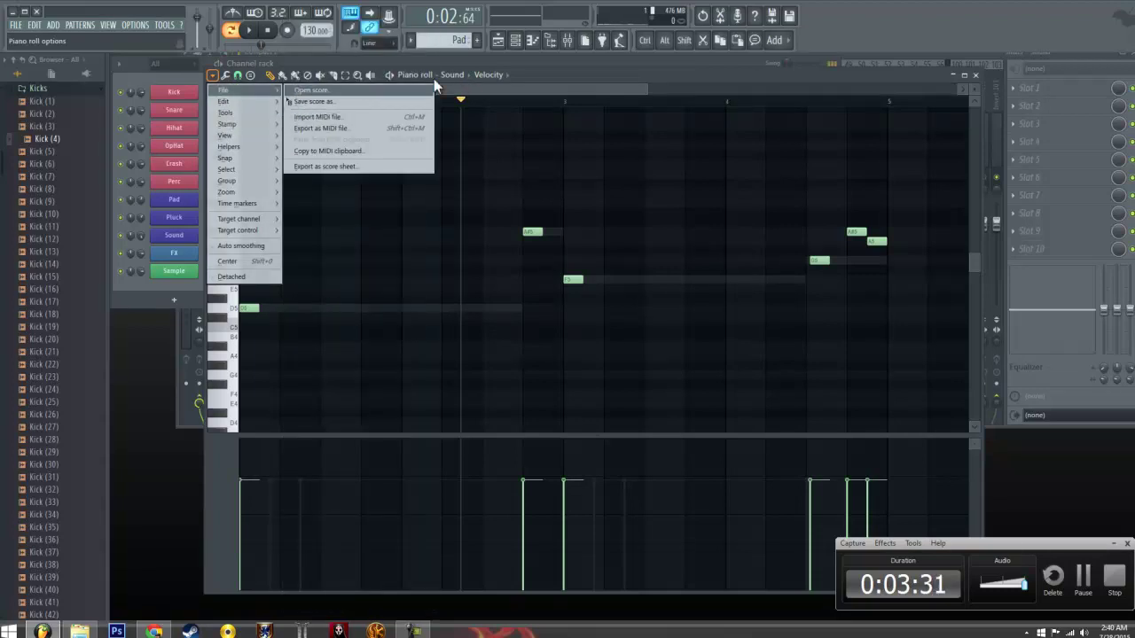
pyautogui.moveTo(253, 149)
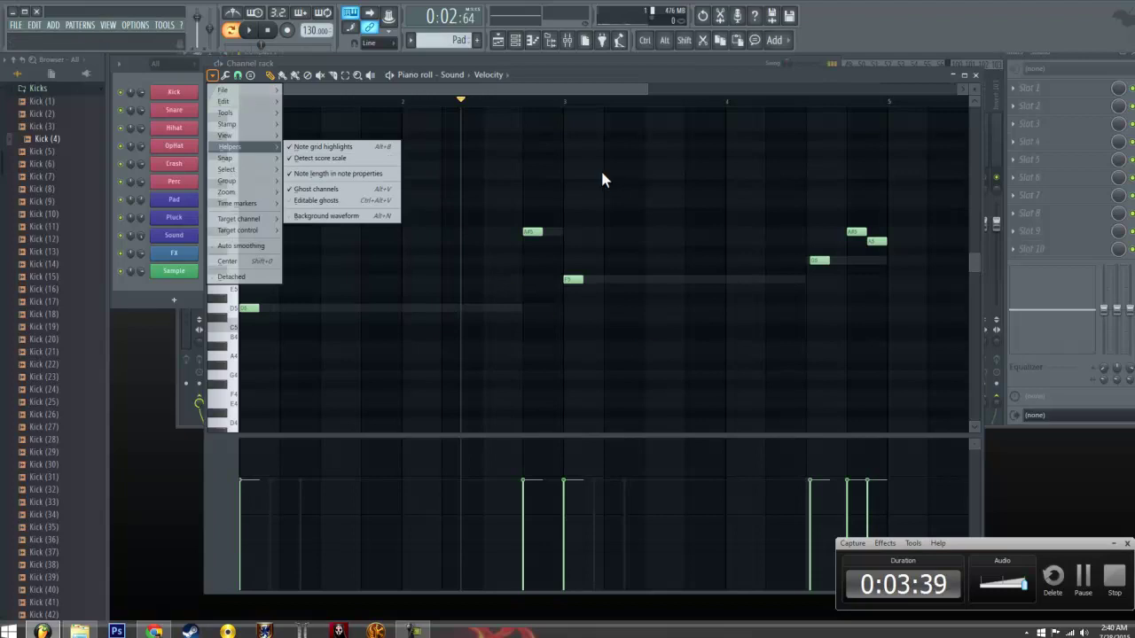
# Try a short G#5 note just before bar 2's A#5, audition it in playback, and remove it
pyautogui.click(506, 242)
pyautogui.moveTo(508, 241); pyautogui.dragTo(508, 249)
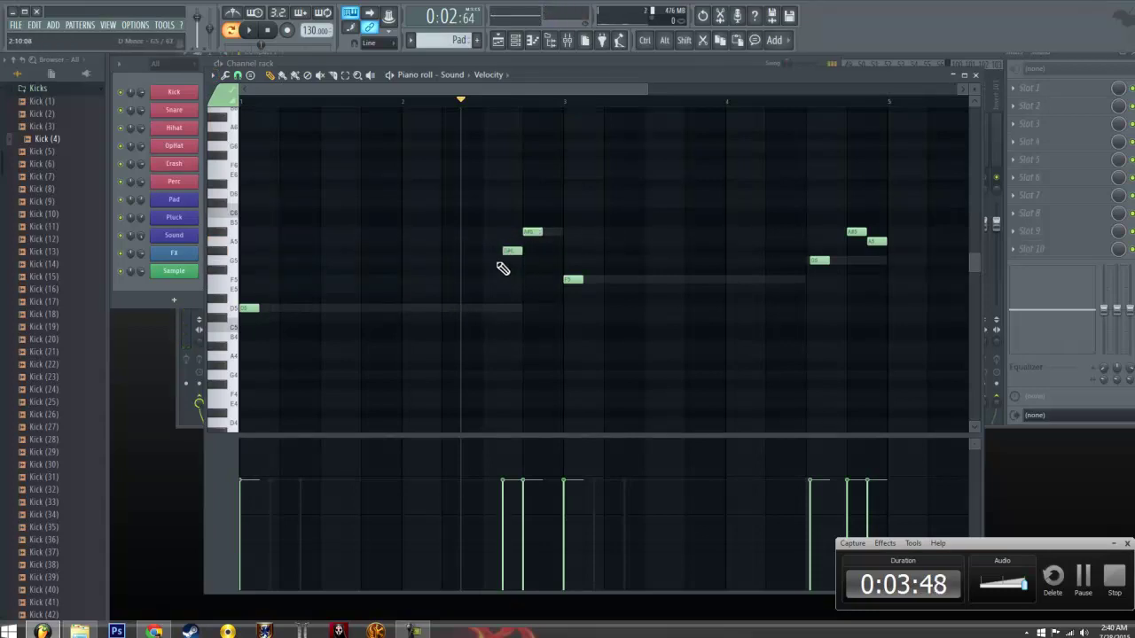
pyautogui.rightClick(512, 249)
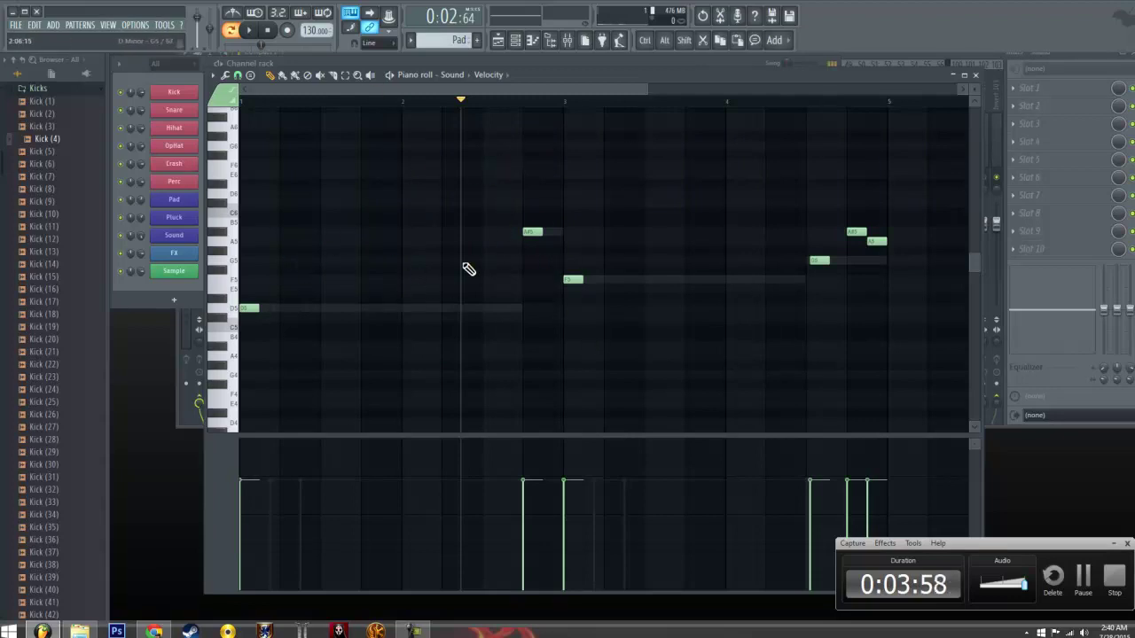
pyautogui.click(505, 251)
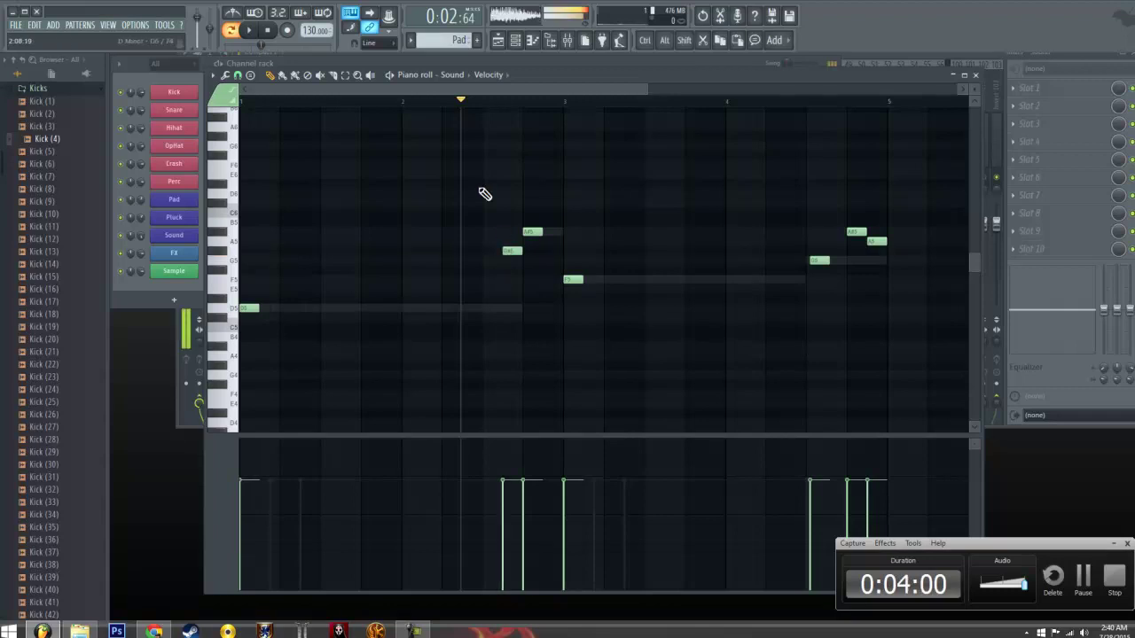
pyautogui.click(270, 32)
pyautogui.click(253, 32)
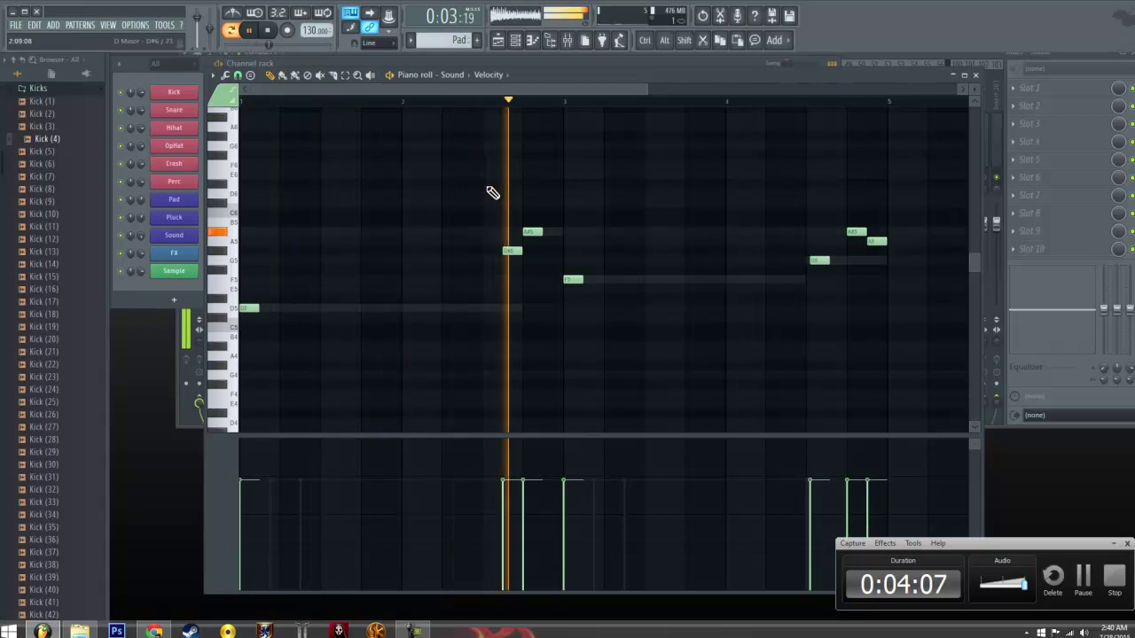
pyautogui.rightClick(509, 252)
pyautogui.click(269, 34)
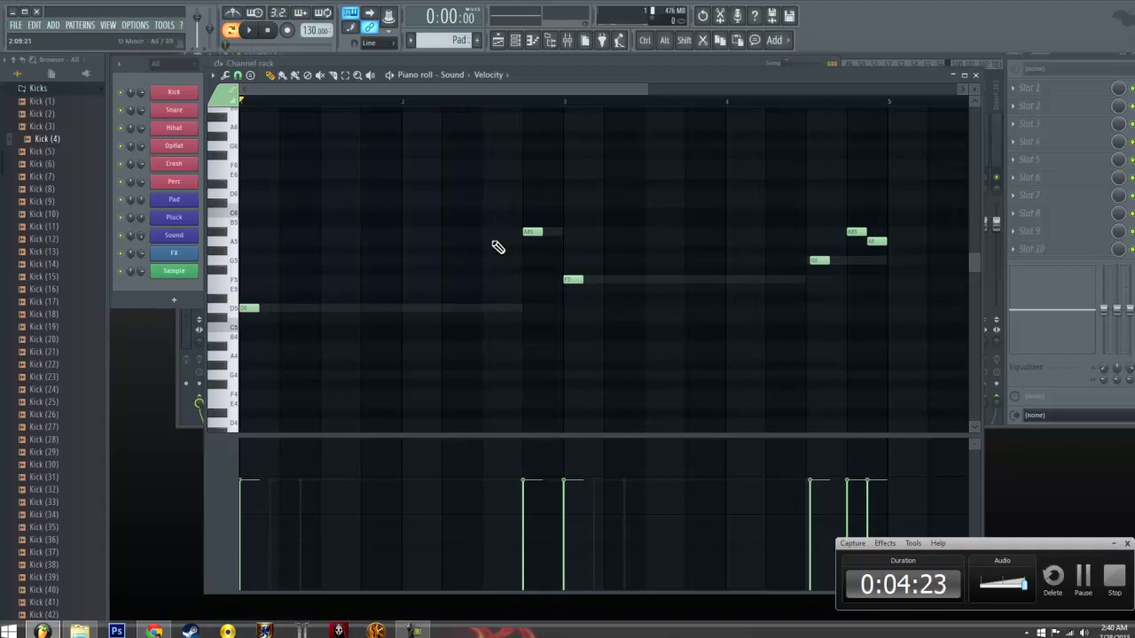
# Align the bar 4 G5 note with the start of the Pad's G5, close the piano roll, and audition the pattern
pyautogui.moveTo(819, 260); pyautogui.dragTo(816, 258)
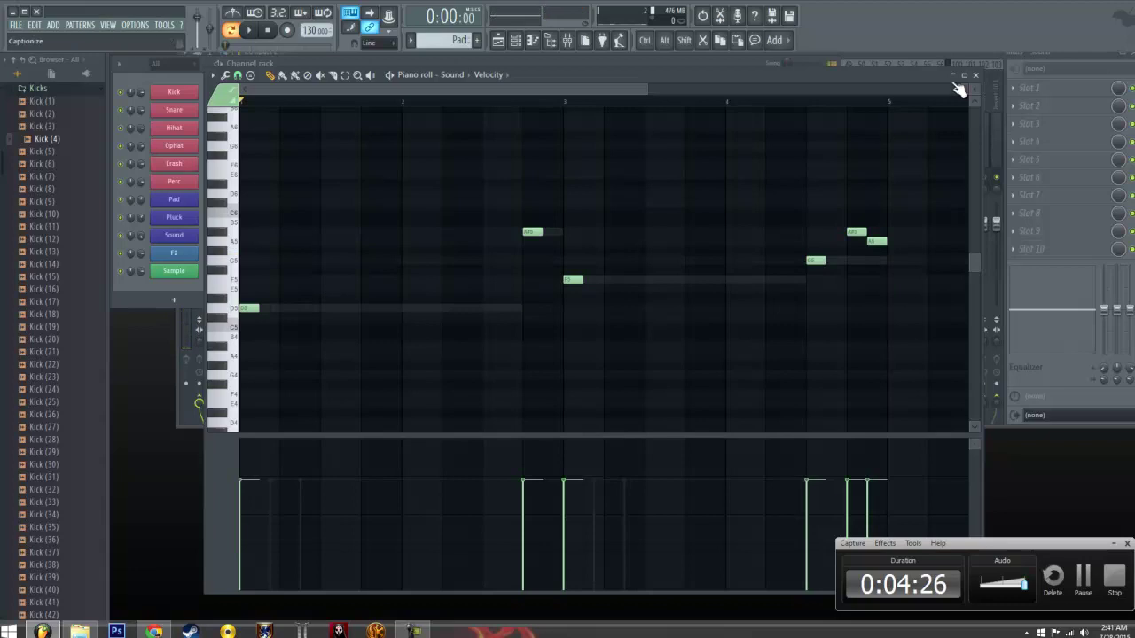
pyautogui.click(976, 76)
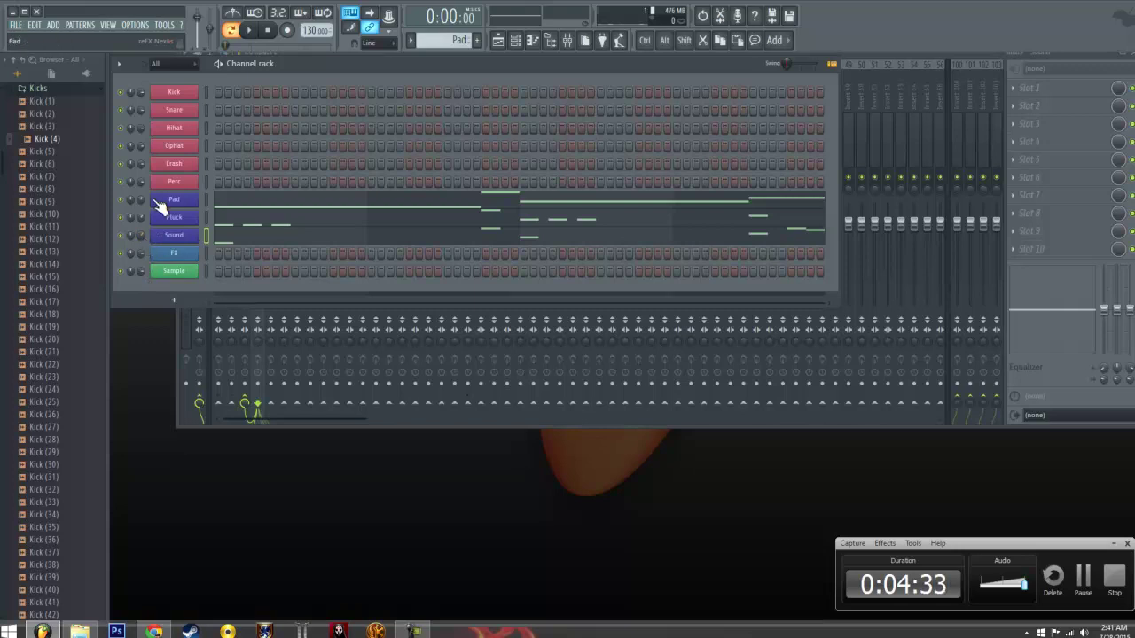
pyautogui.click(251, 31)
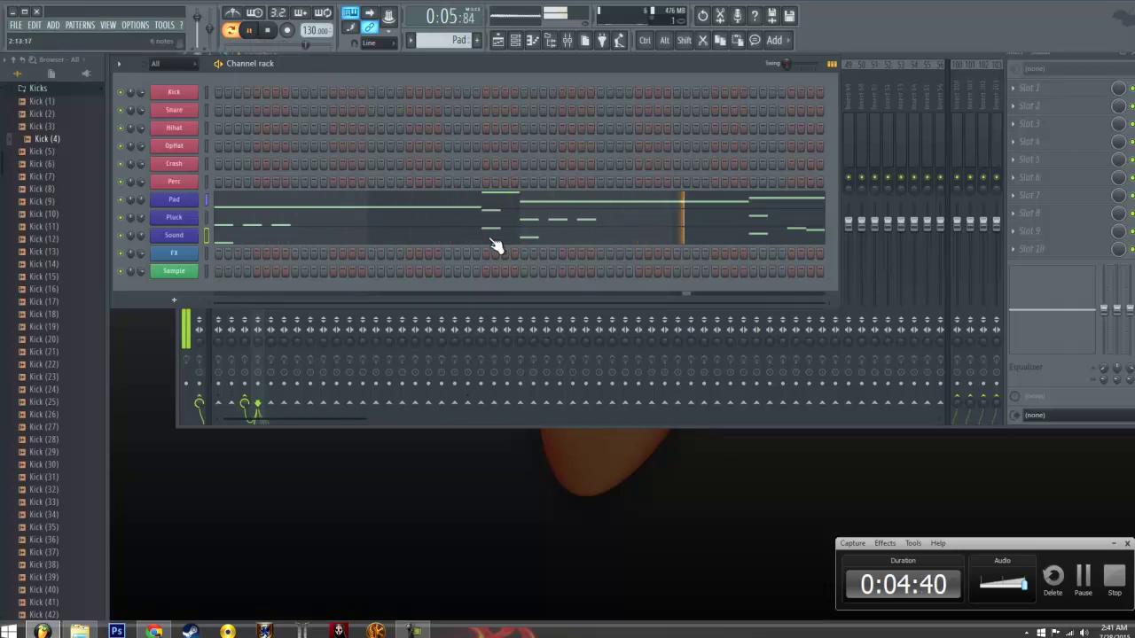
pyautogui.click(252, 32)
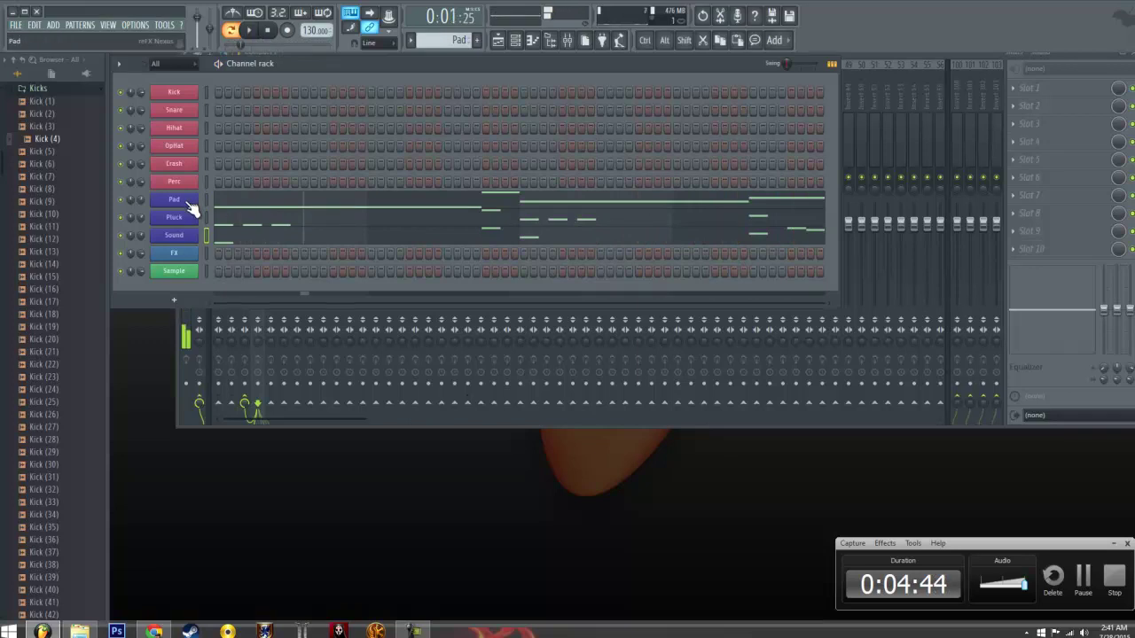
# Clone the Sound channel and choose a preset from the XP ROM Extension category in the clone's Nexus
pyautogui.rightClick(173, 237)
pyautogui.click(215, 304)
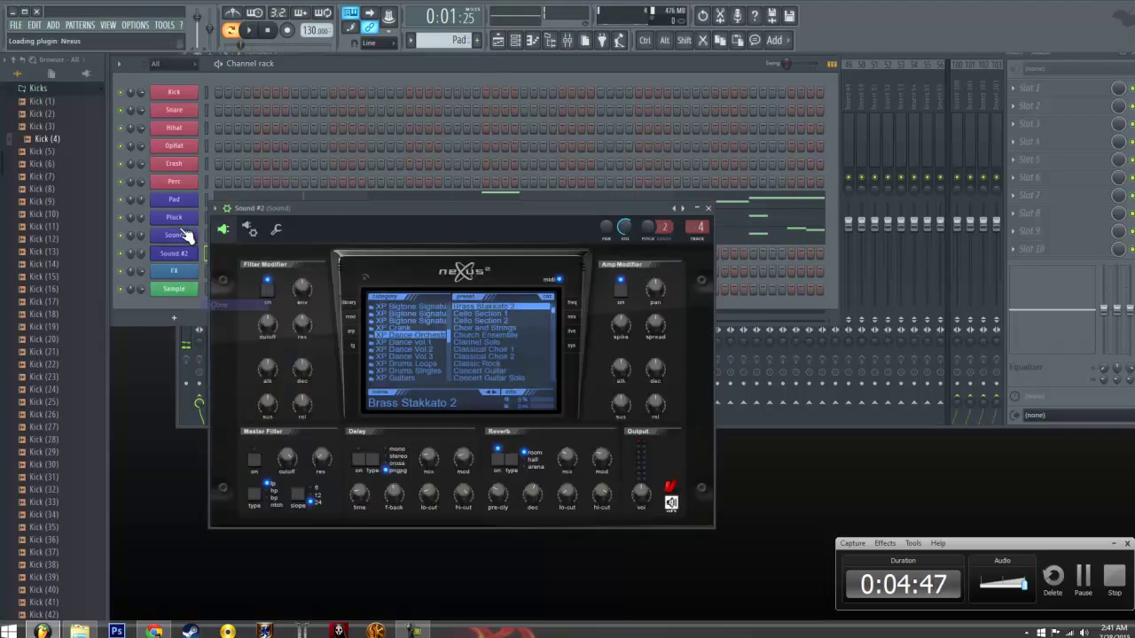
pyautogui.scroll(-6, 389, 347)
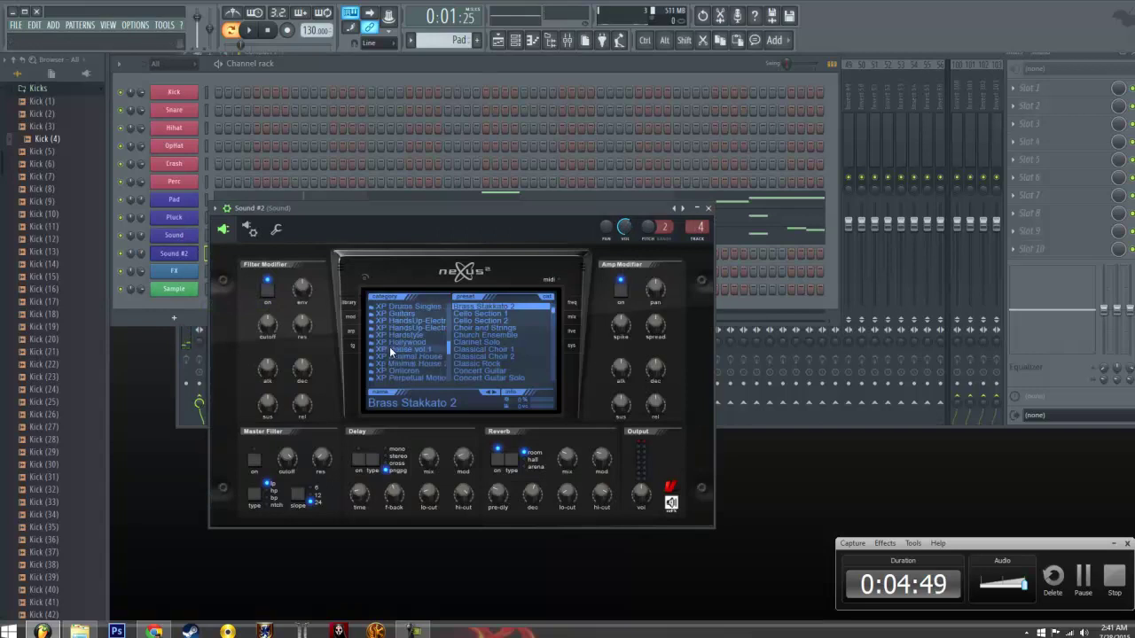
pyautogui.scroll(-1, 406, 359)
pyautogui.click(413, 319)
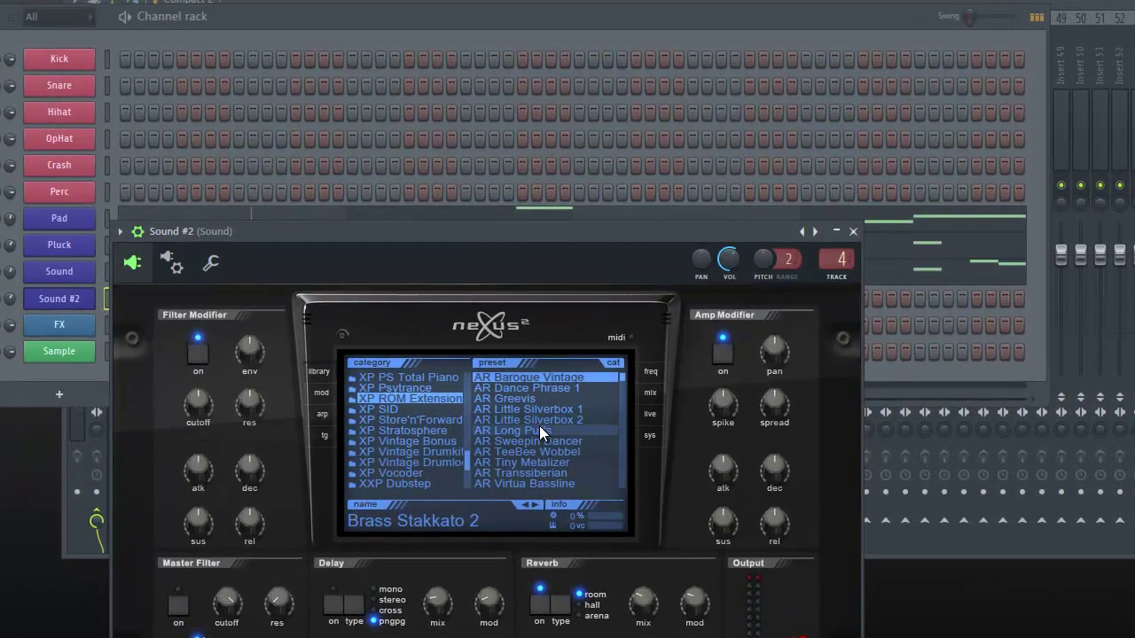
pyautogui.click(523, 402)
pyautogui.click(853, 233)
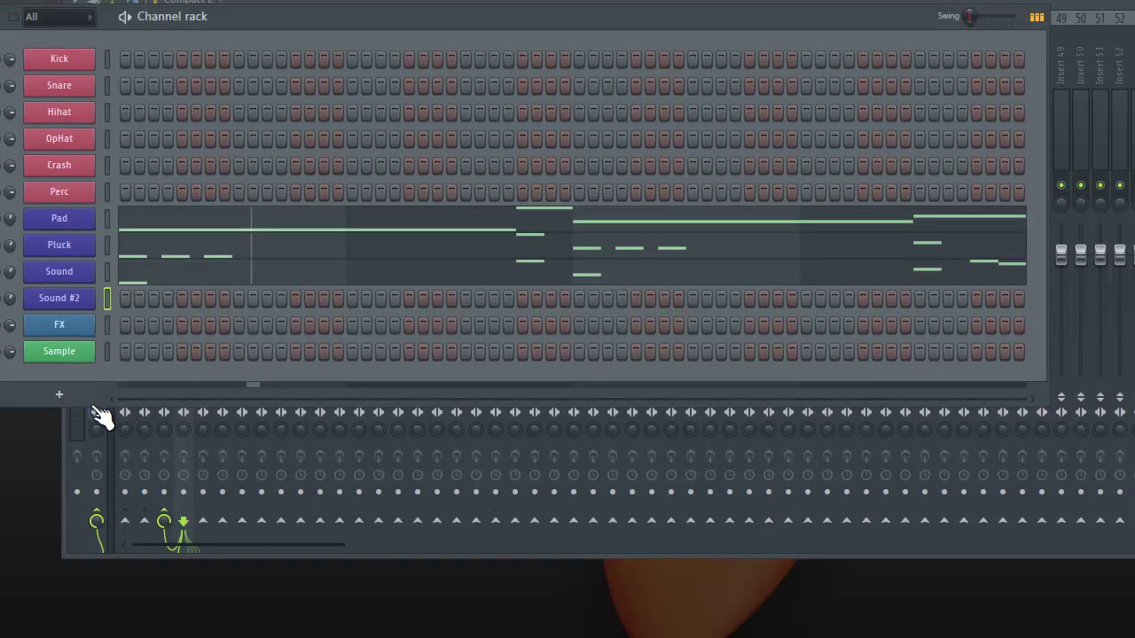
# In Sound #2's piano roll, draw a D5 note from bar 1 and an A#5 note ending at bar 3, matching the ghost notes
pyautogui.rightClick(92, 298)
pyautogui.click(101, 298)
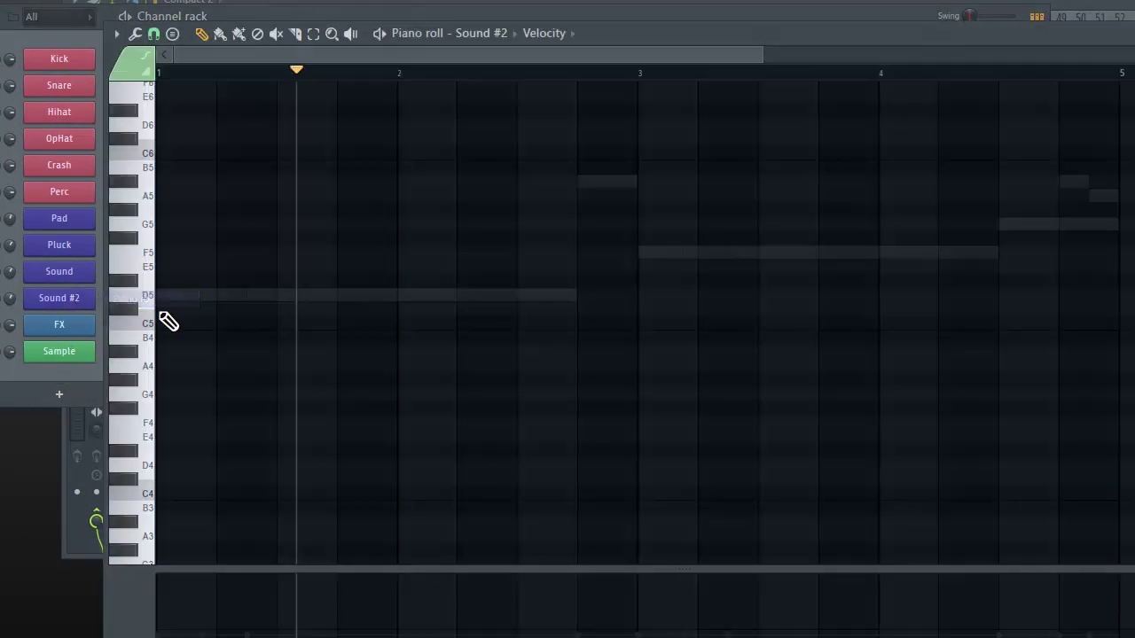
pyautogui.click(165, 296)
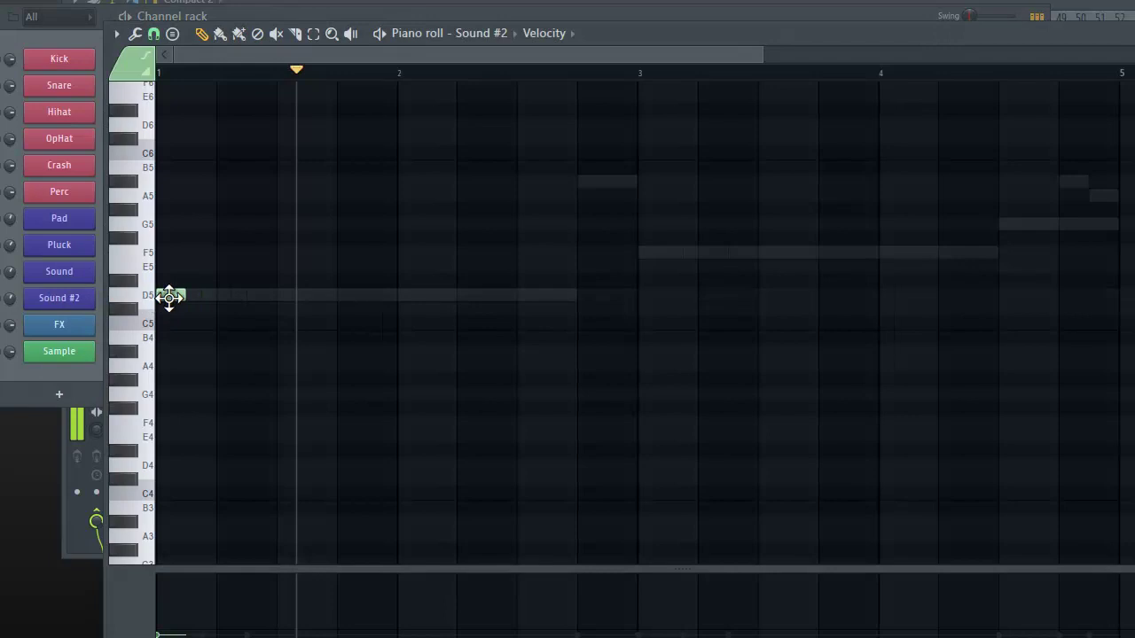
pyautogui.moveTo(178, 298); pyautogui.dragTo(563, 301)
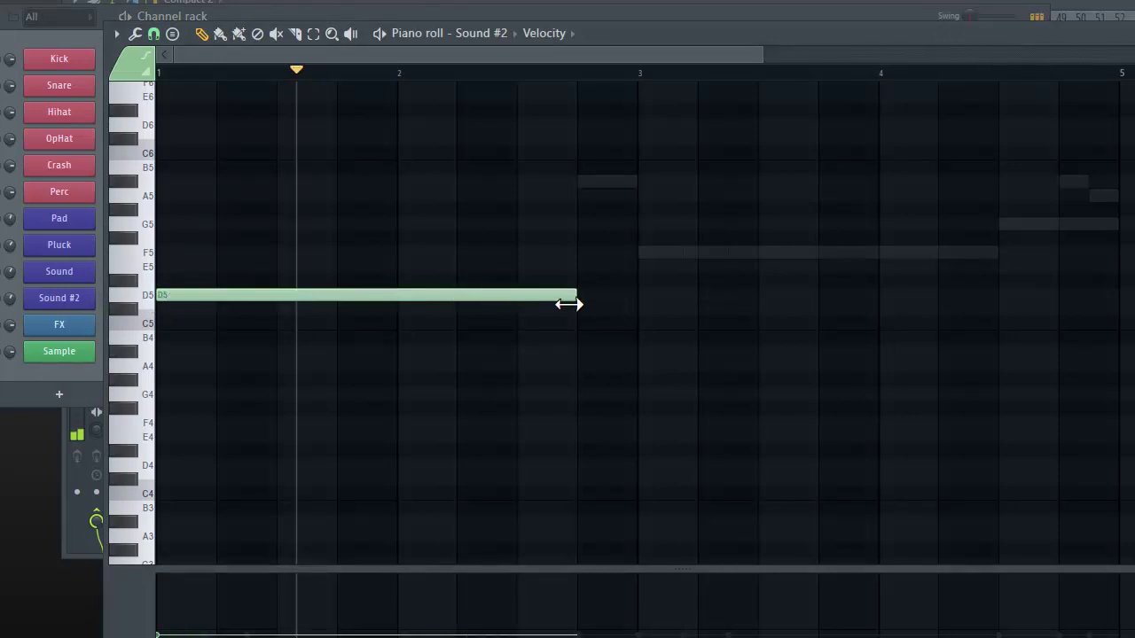
pyautogui.click(583, 182)
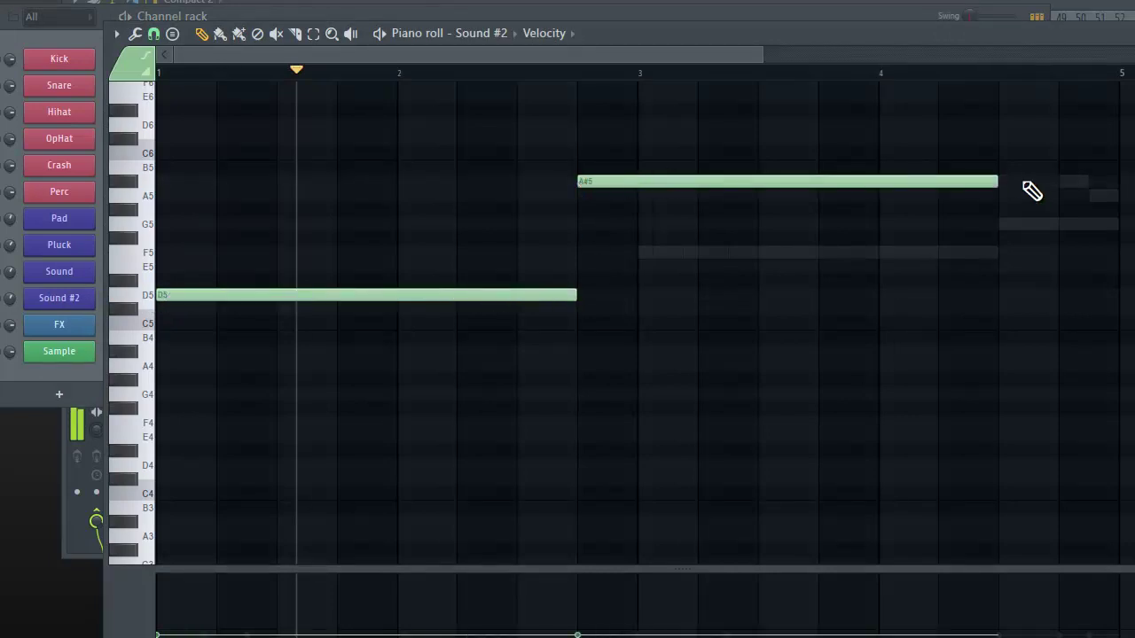
pyautogui.moveTo(993, 180); pyautogui.dragTo(636, 190)
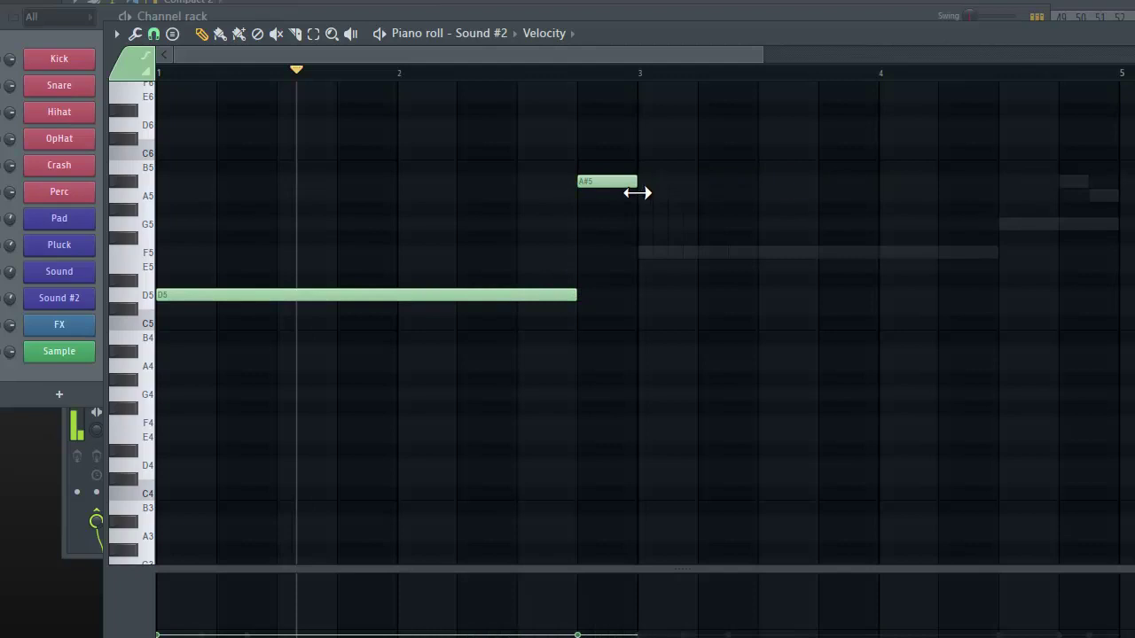
# Add F5 and G5 notes following the ghost notes from bar 3 to bar 5, and close the piano roll
pyautogui.click(637, 251)
pyautogui.moveTo(697, 252); pyautogui.dragTo(993, 252)
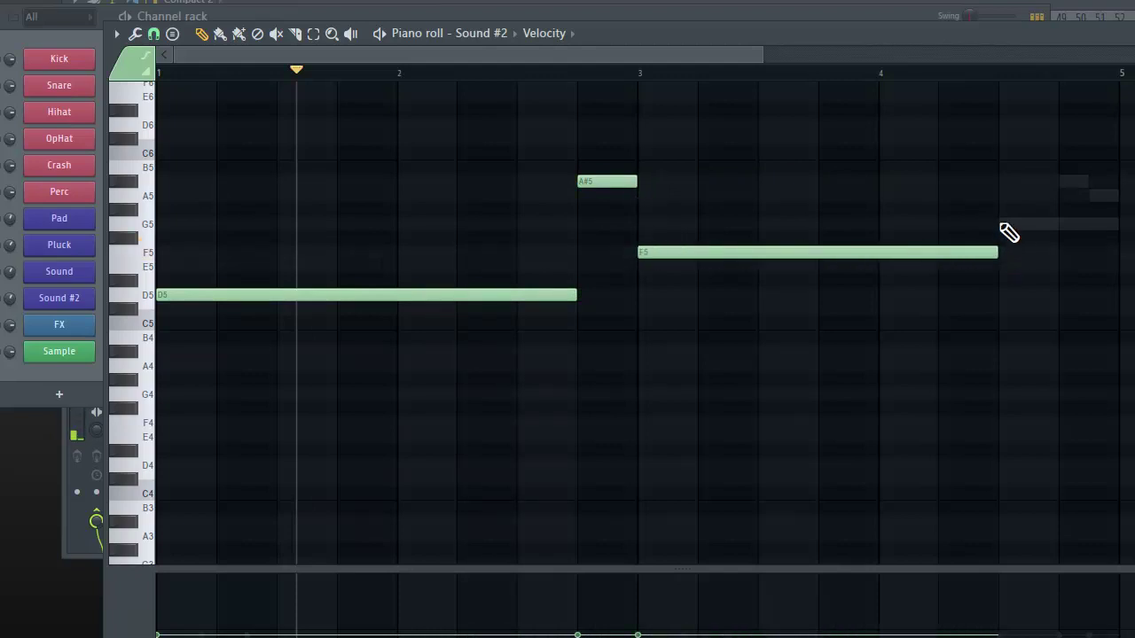
pyautogui.click(1011, 225)
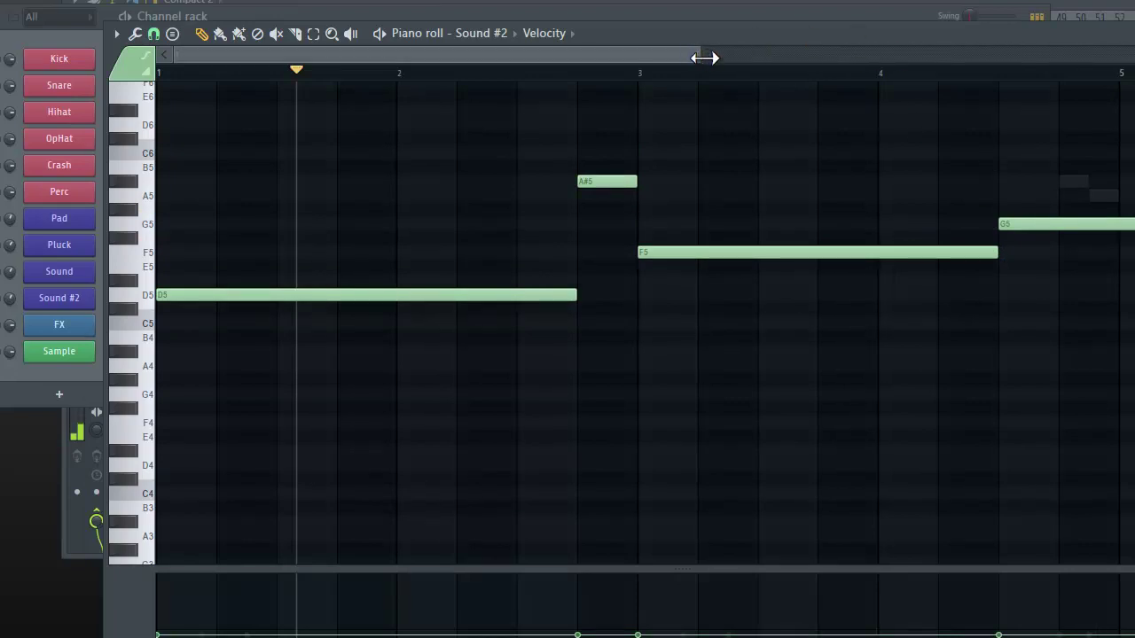
pyautogui.moveTo(698, 55); pyautogui.dragTo(895, 55)
pyautogui.click(1030, 213)
pyautogui.rightClick(1031, 213)
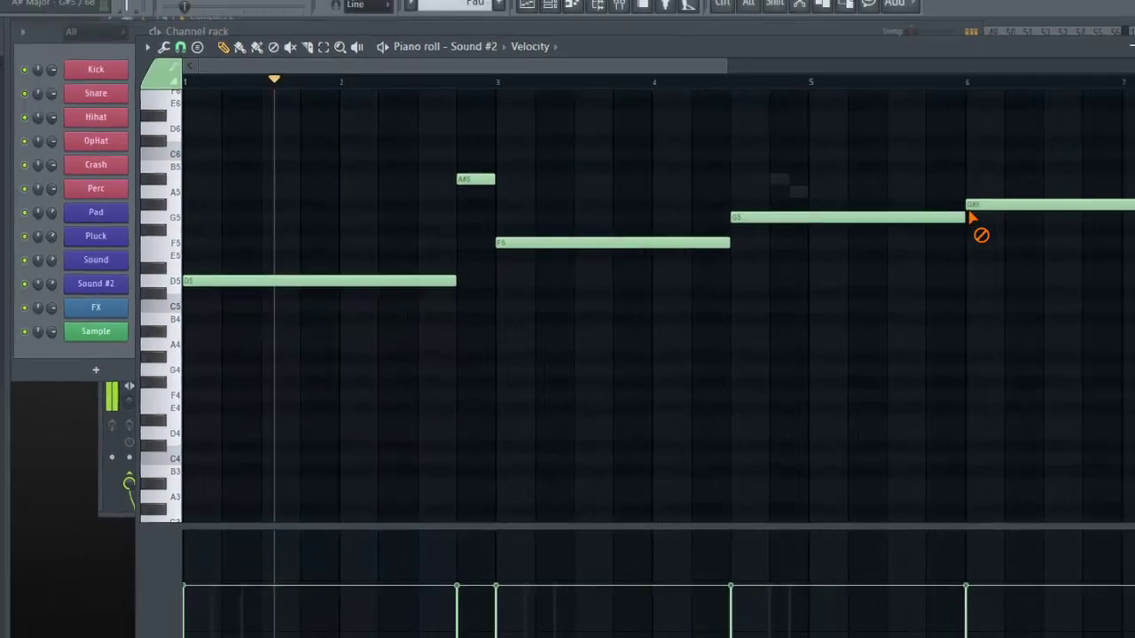
pyautogui.moveTo(1032, 223); pyautogui.dragTo(850, 239)
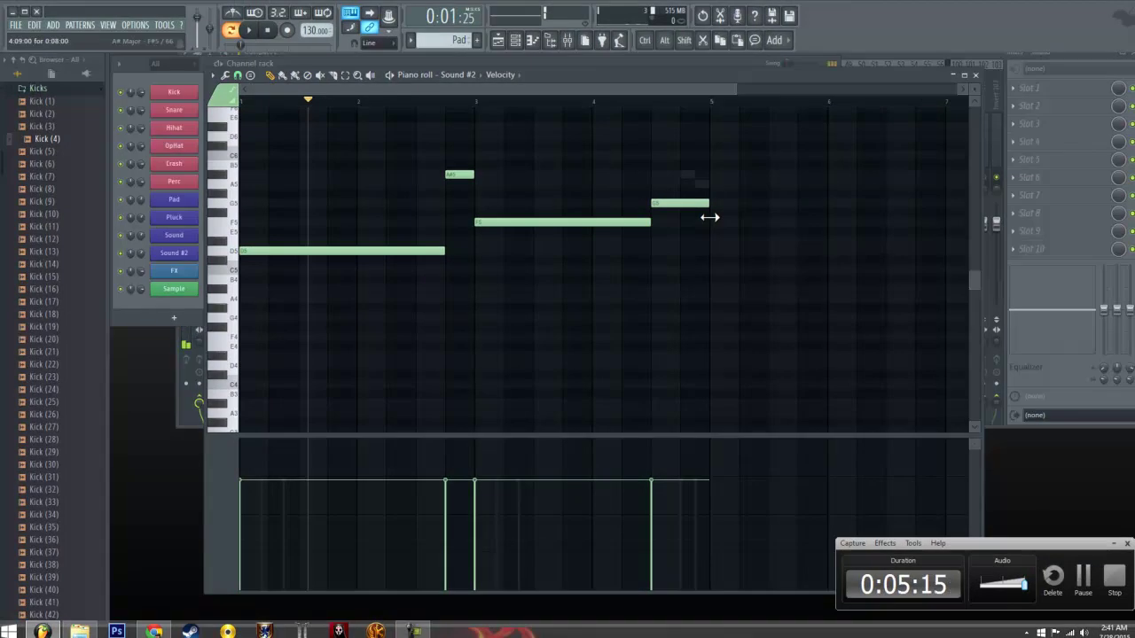
pyautogui.click(975, 77)
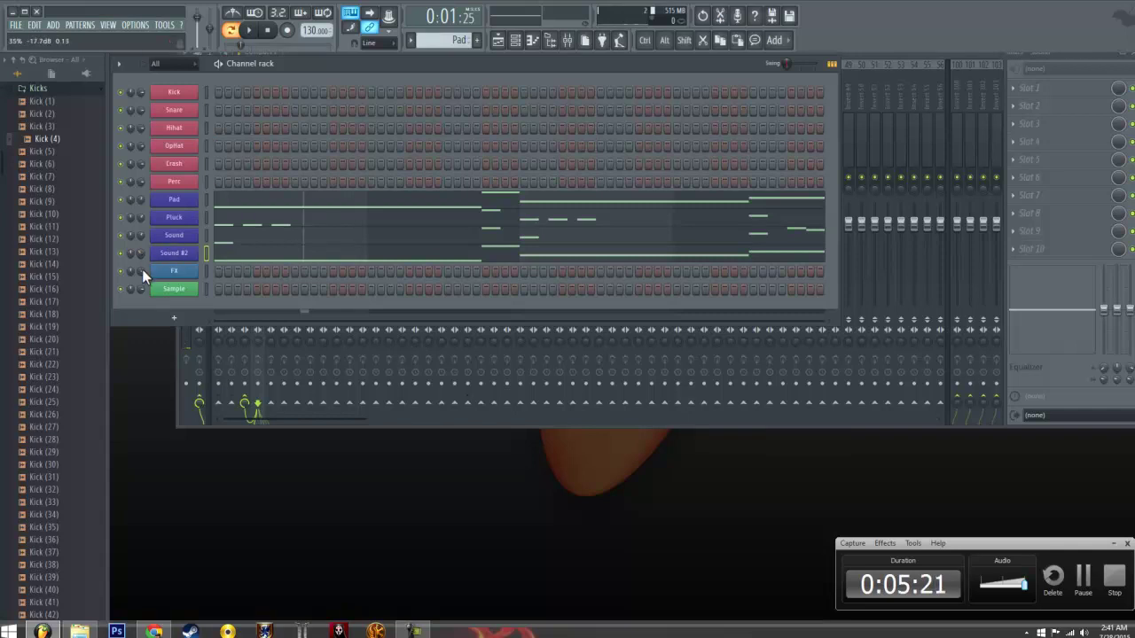
# Transpose all Sound #2 notes up one octave, audition the pattern, and close the piano roll
pyautogui.click(229, 259)
pyautogui.hotkey('ctrl', 'a')
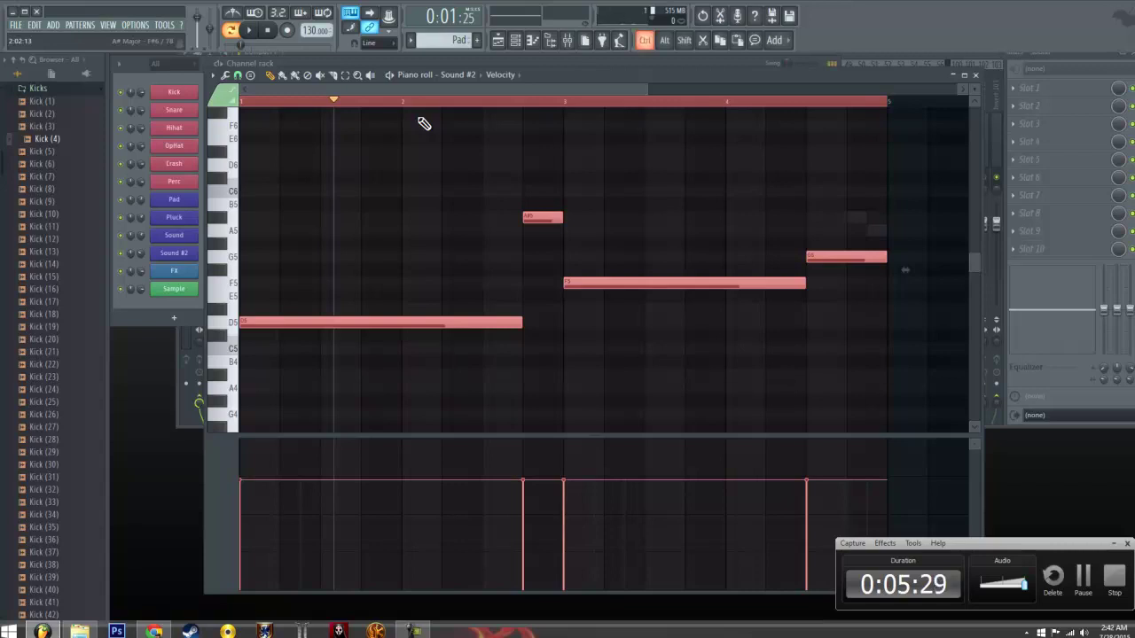
pyautogui.hotkey('ctrl', 'Up')
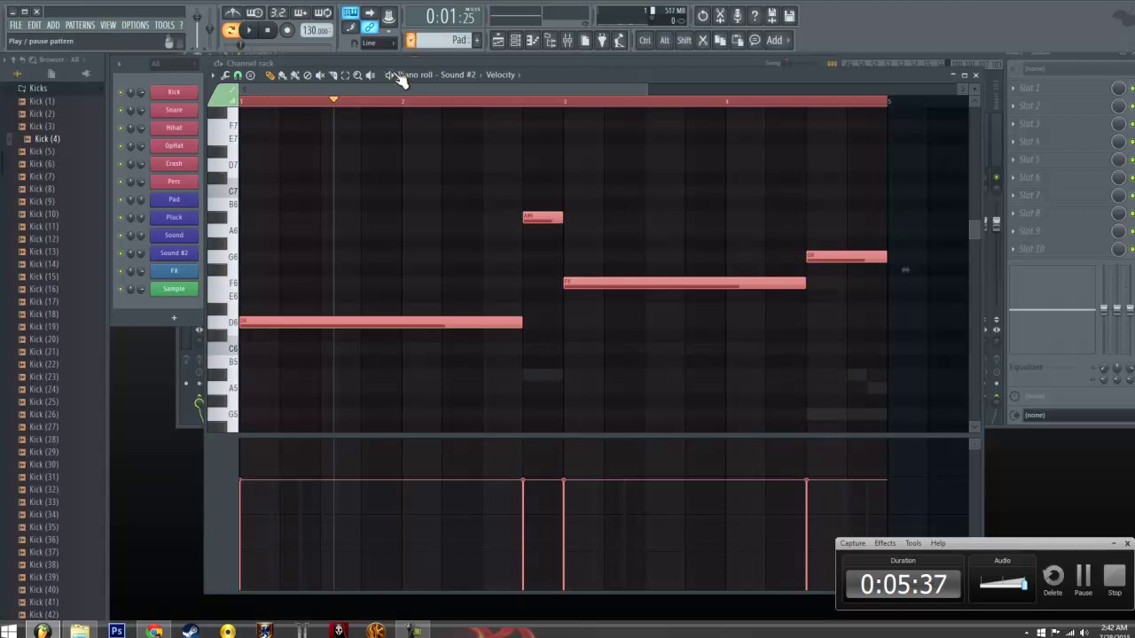
pyautogui.click(250, 30)
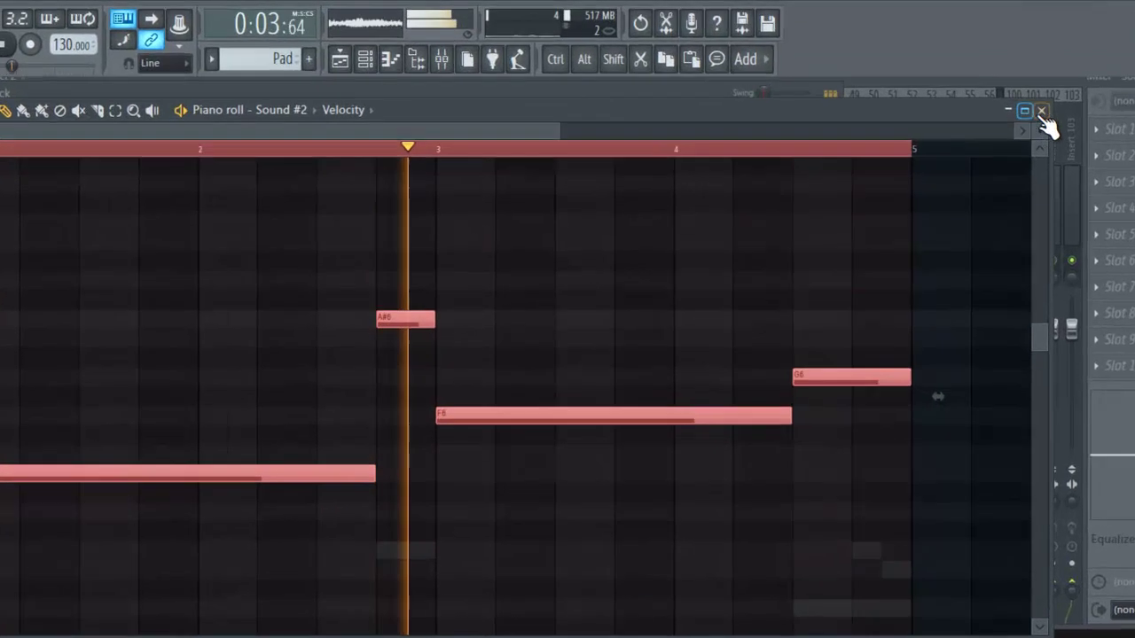
pyautogui.click(975, 75)
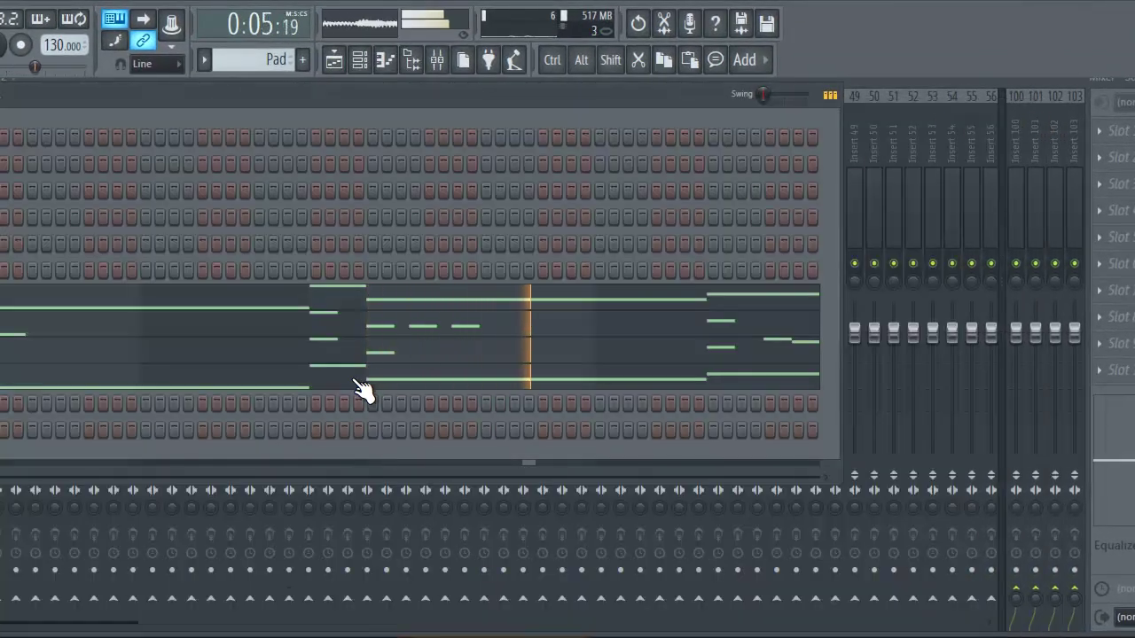
# In Sound #2's Nexus, load AR Random Impressions from the first XP Bigtone Signature category and audition it in playback
pyautogui.click(0, 381)
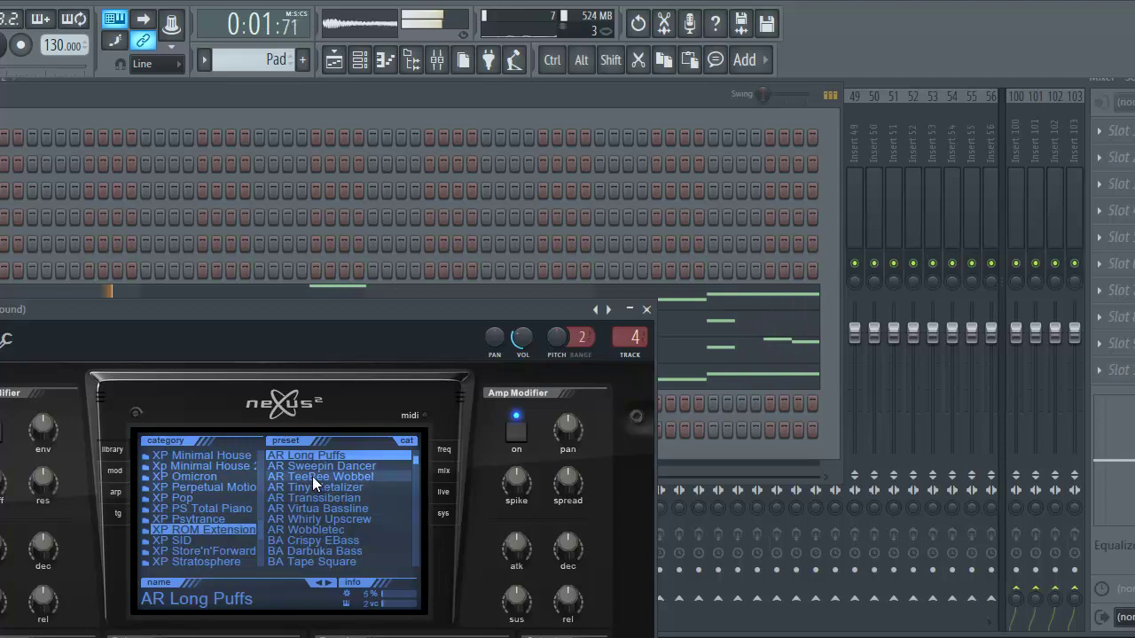
pyautogui.click(5, 46)
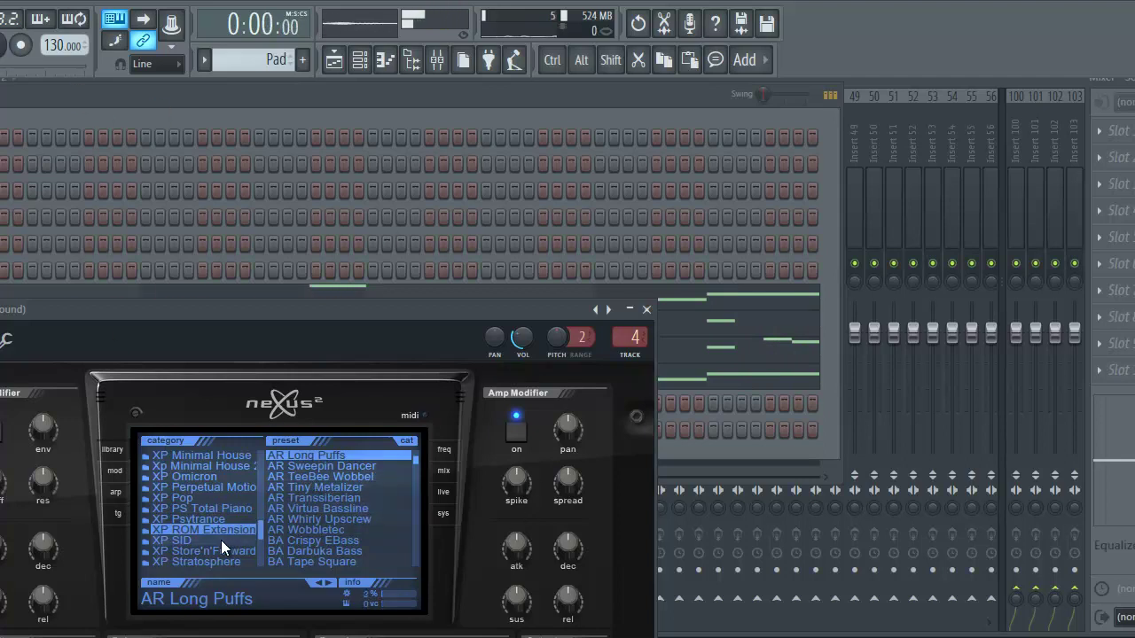
pyautogui.scroll(10, 220, 536)
pyautogui.scroll(4, 219, 536)
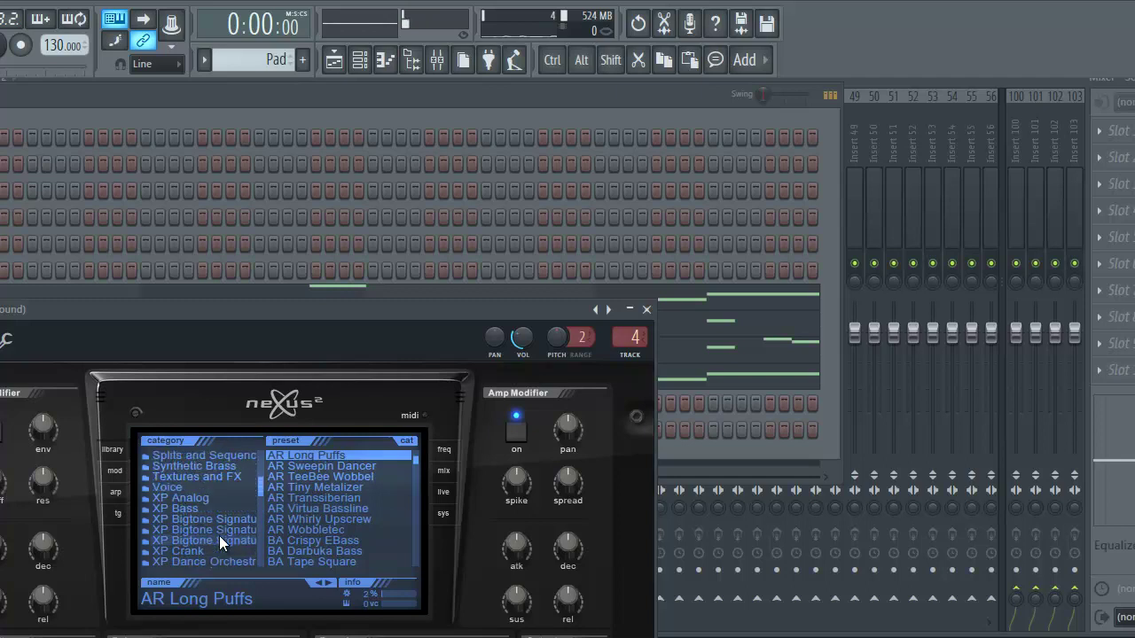
pyautogui.click(225, 520)
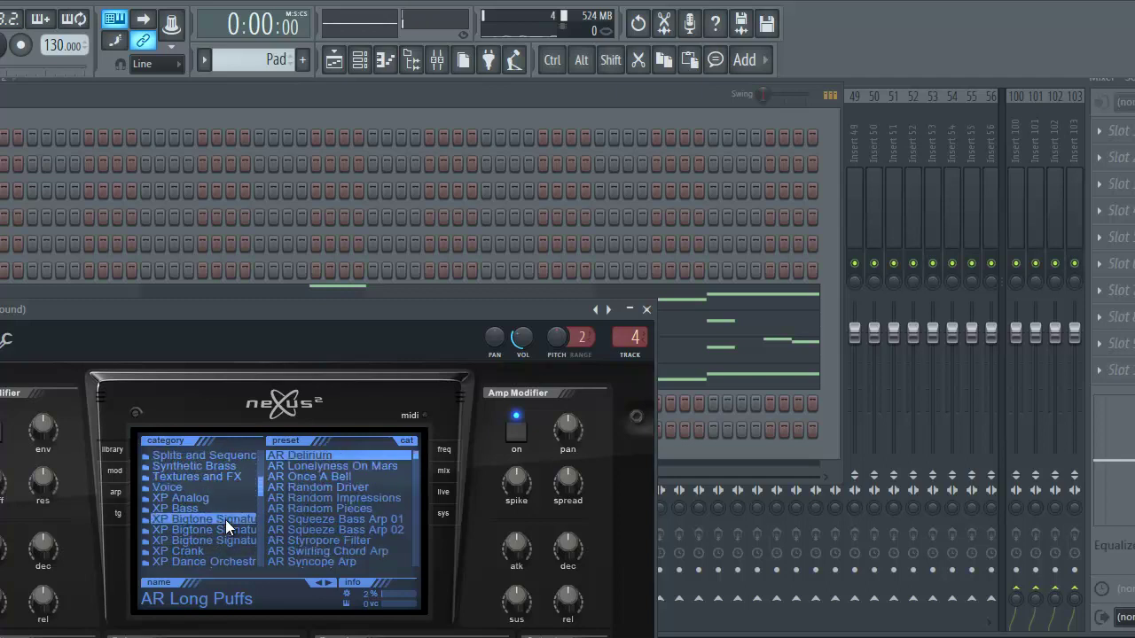
pyautogui.click(308, 500)
pyautogui.press('space')
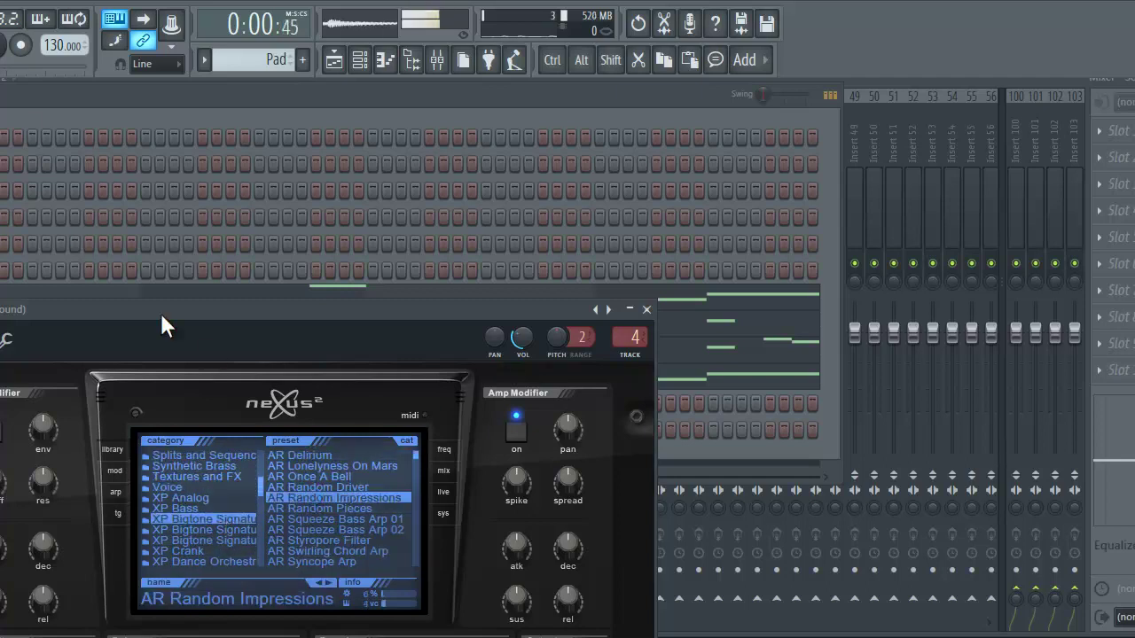
# Audition AR Once A Bell, set Sound #2's preset to AR Syncope Arp, and close its Nexus window
pyautogui.click(334, 477)
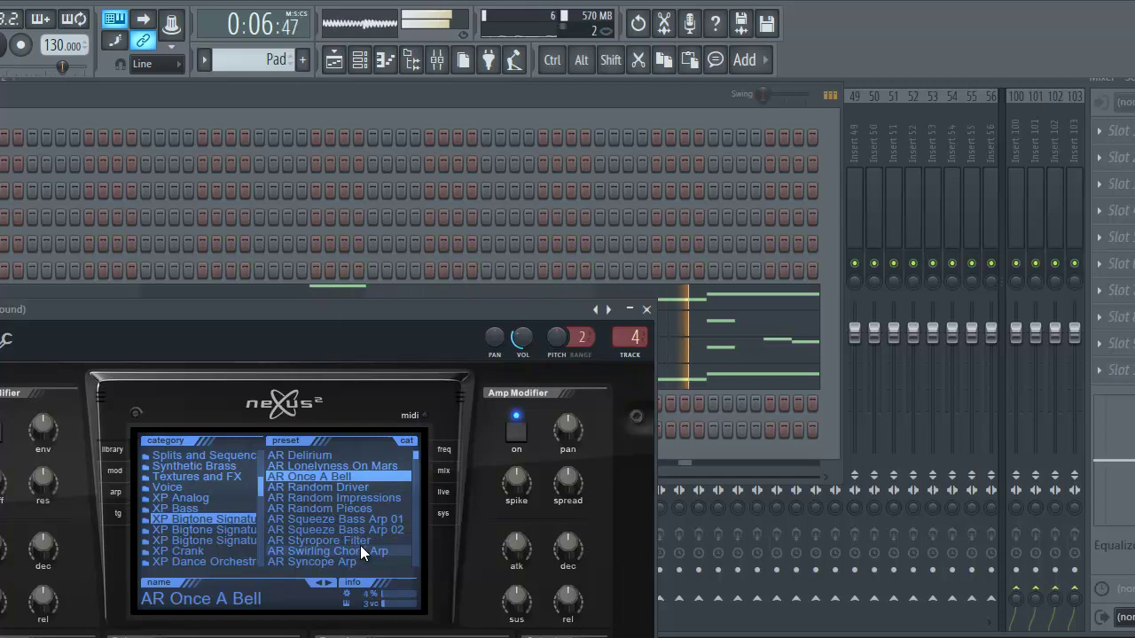
pyautogui.scroll(-2, 389, 510)
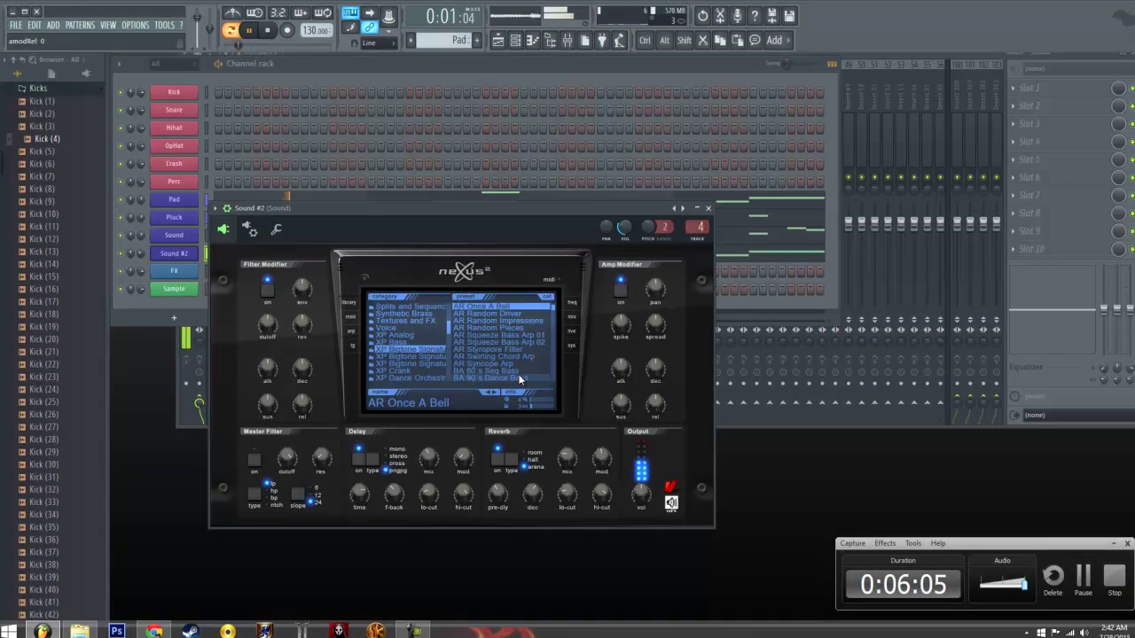
pyautogui.click(384, 510)
pyautogui.scroll(-2, 510, 366)
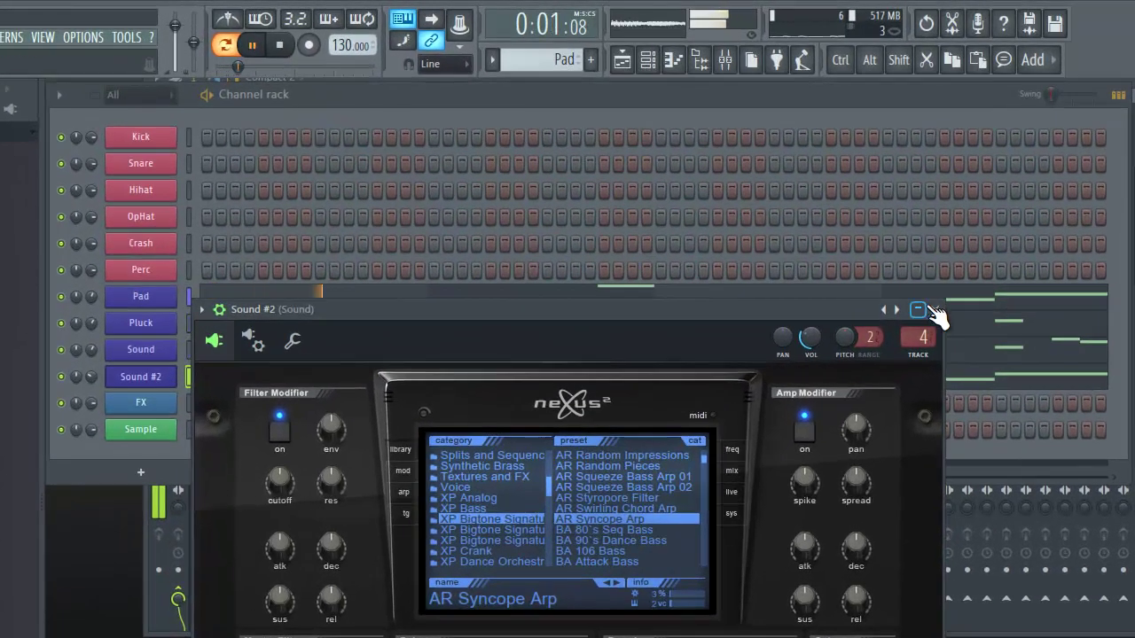
pyautogui.click(894, 292)
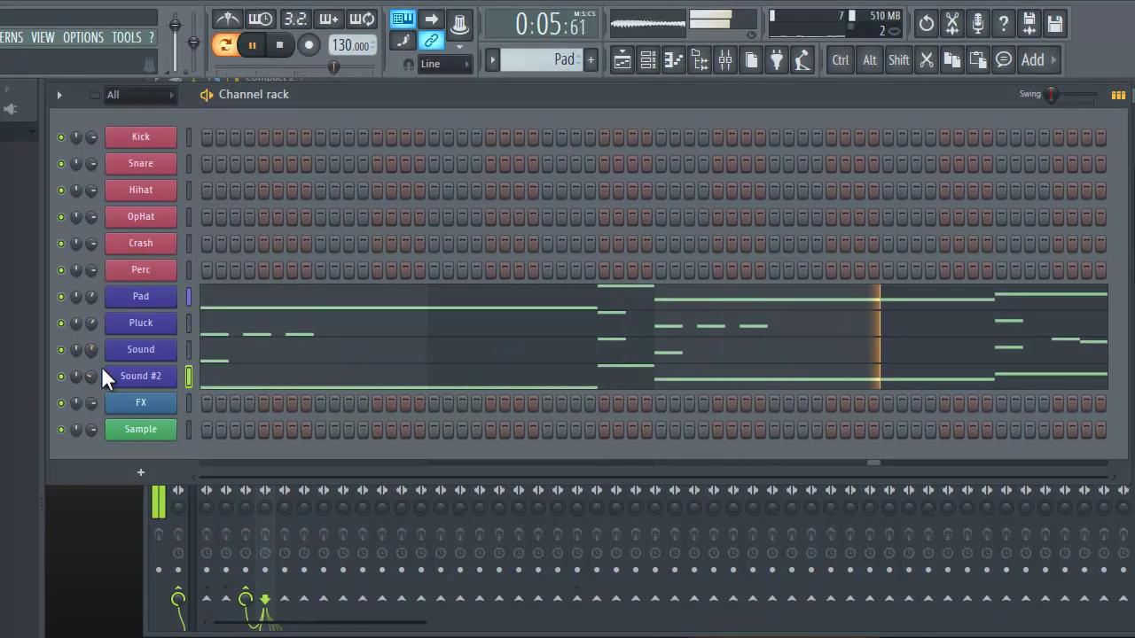
# Audition Classical Choir 1 and 2 on the Sound channel, choose Drama Strings 1, close its Nexus, and pause playback
pyautogui.click(141, 351)
pyautogui.click(572, 497)
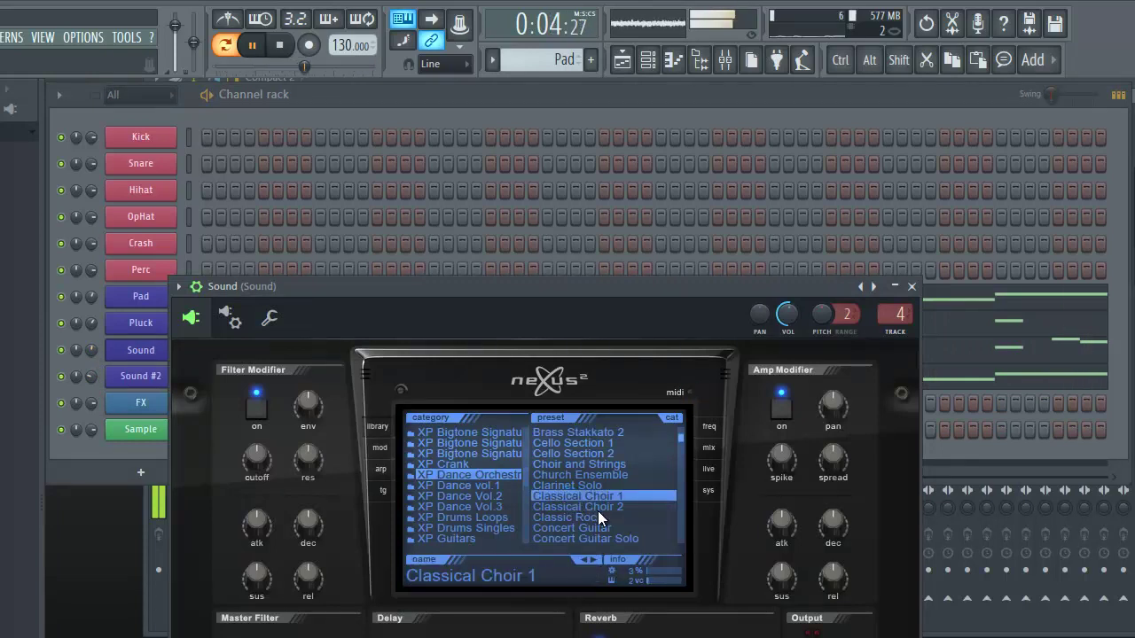
pyautogui.click(597, 509)
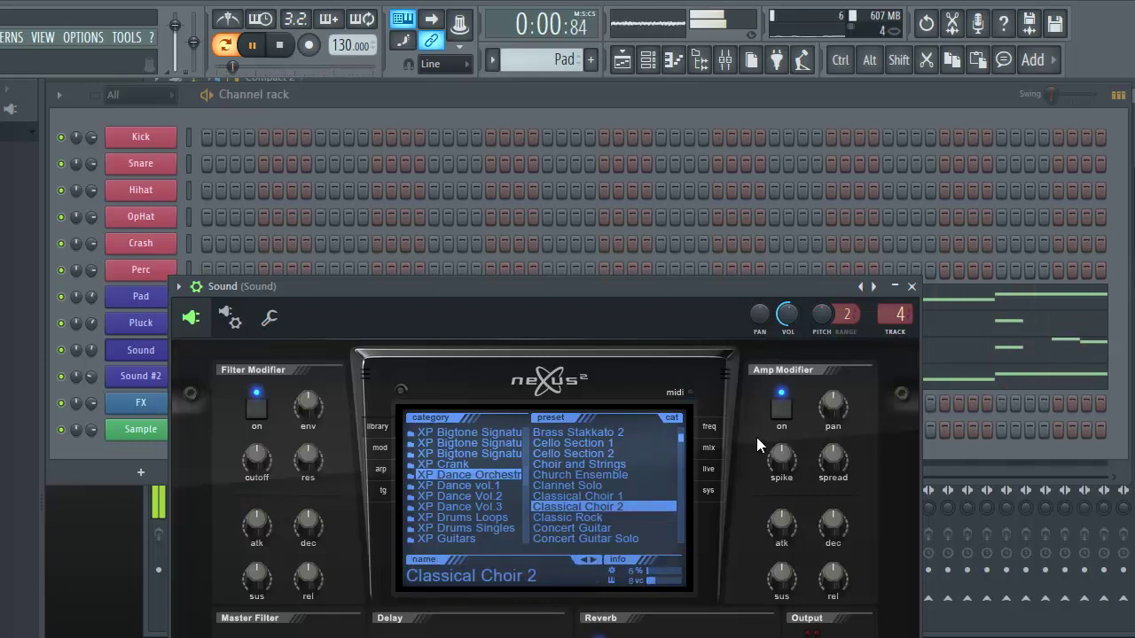
pyautogui.scroll(-3, 570, 491)
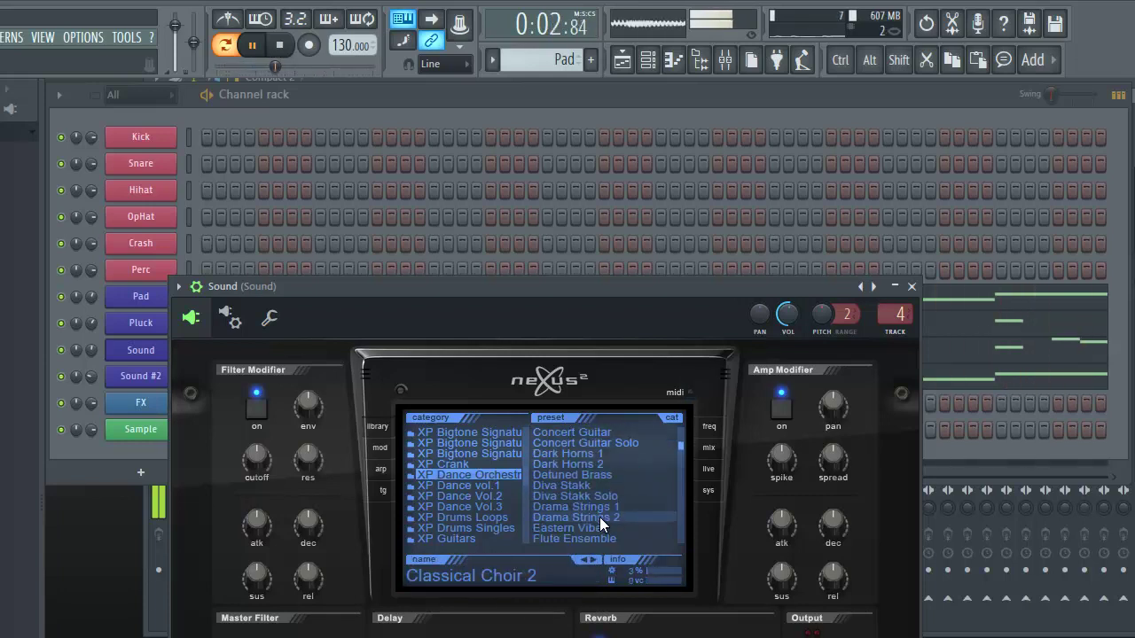
pyautogui.click(597, 509)
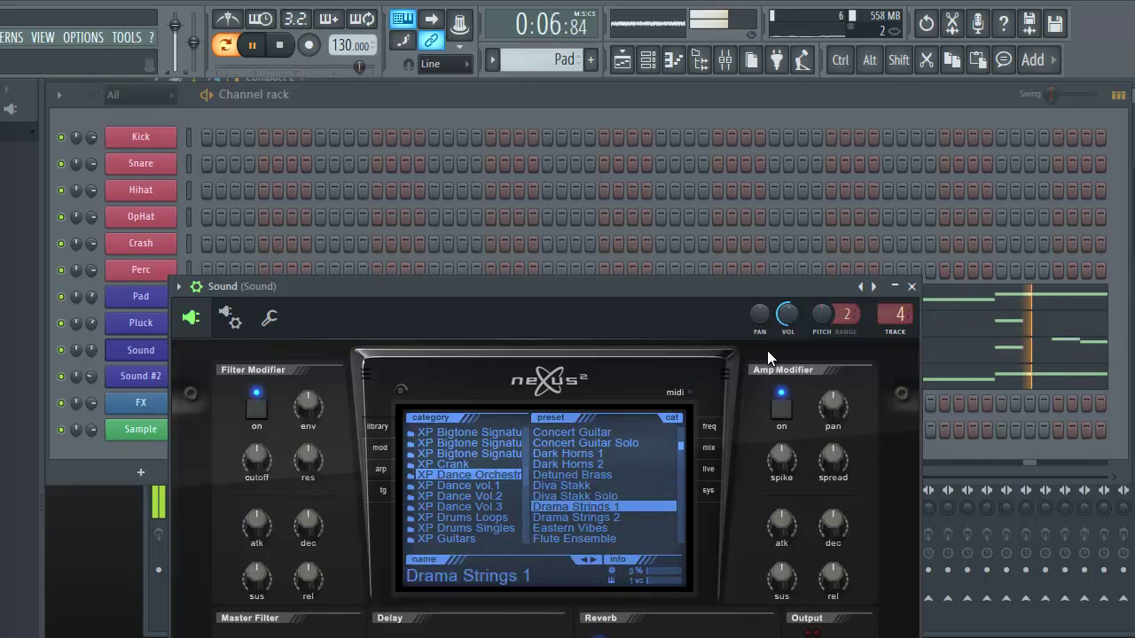
pyautogui.click(911, 287)
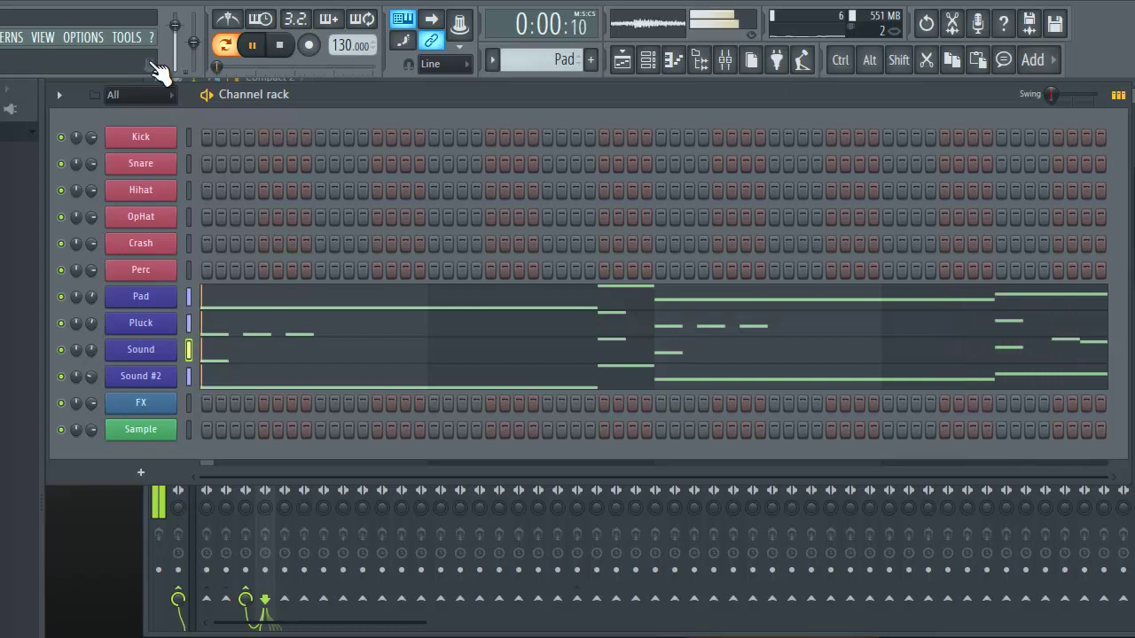
pyautogui.click(252, 45)
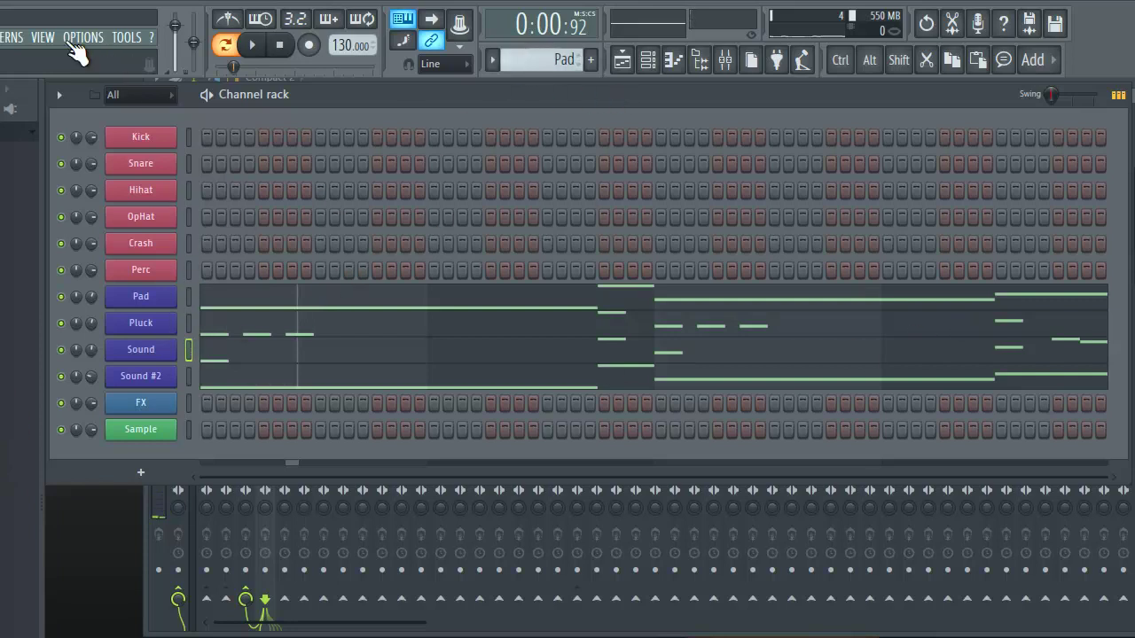
# Split the Pad pattern by channel and open the playlist
pyautogui.click(4, 41)
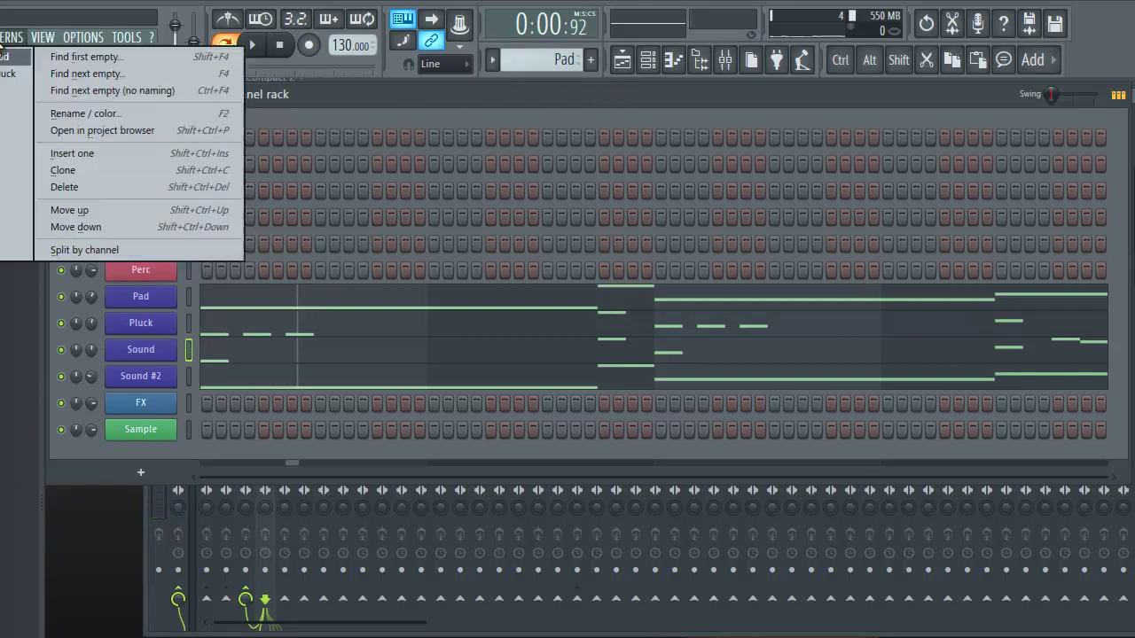
pyautogui.click(168, 247)
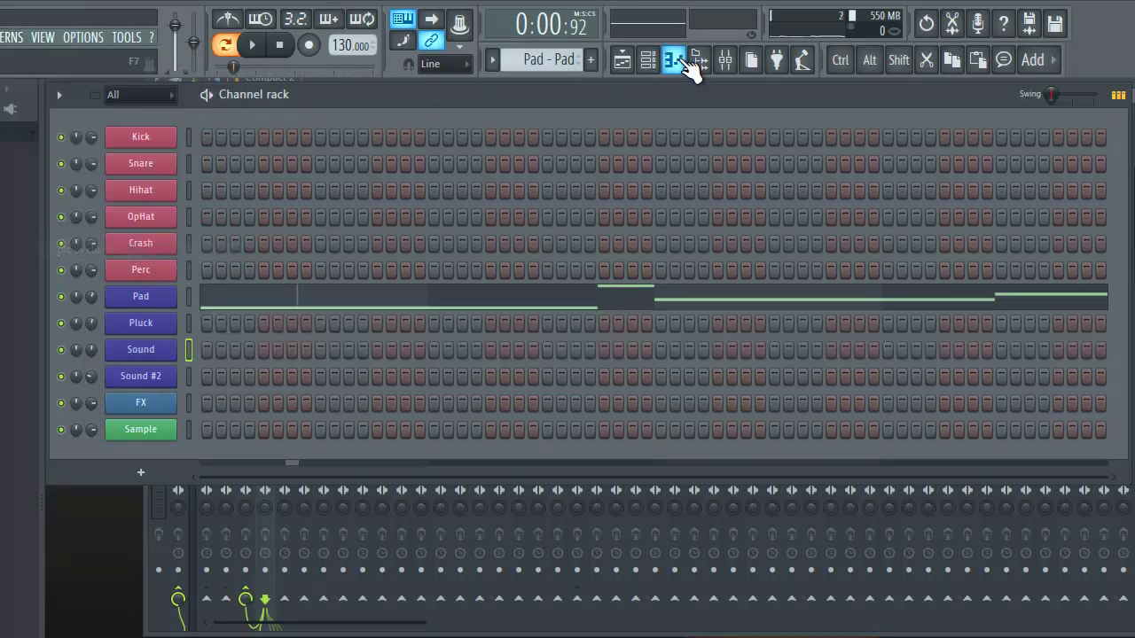
pyautogui.click(622, 62)
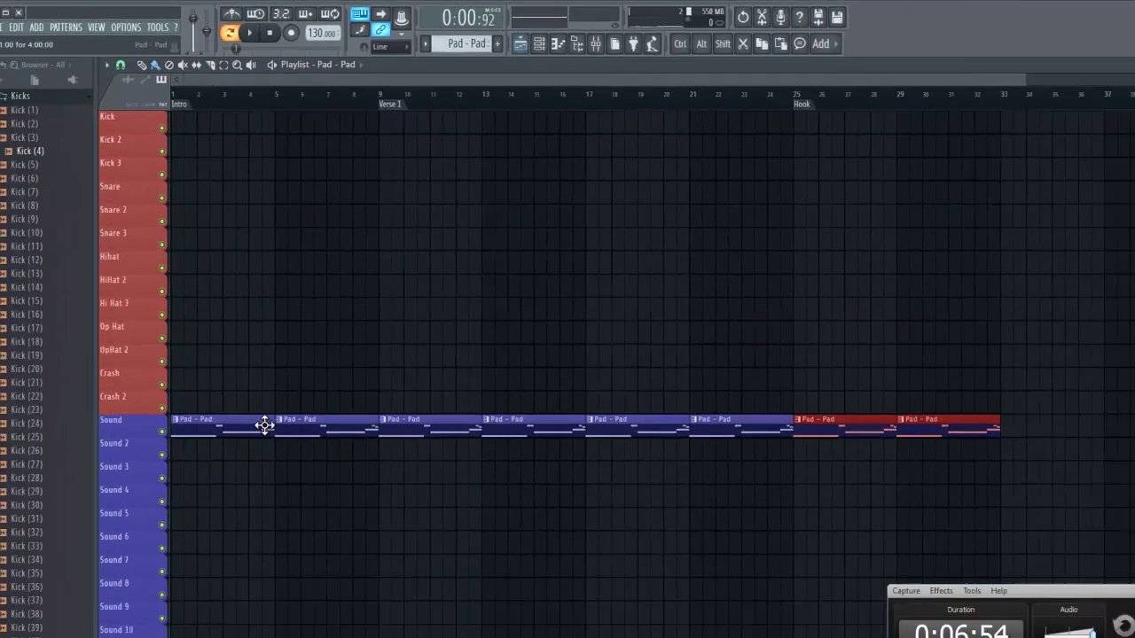
# Stack the Pad, Pluck and Sound clips at bar 1 on tracks Sound 2 to Sound 4, and delete the repeated Pad clips from bar 5 on
pyautogui.moveTo(265, 425); pyautogui.dragTo(225, 456)
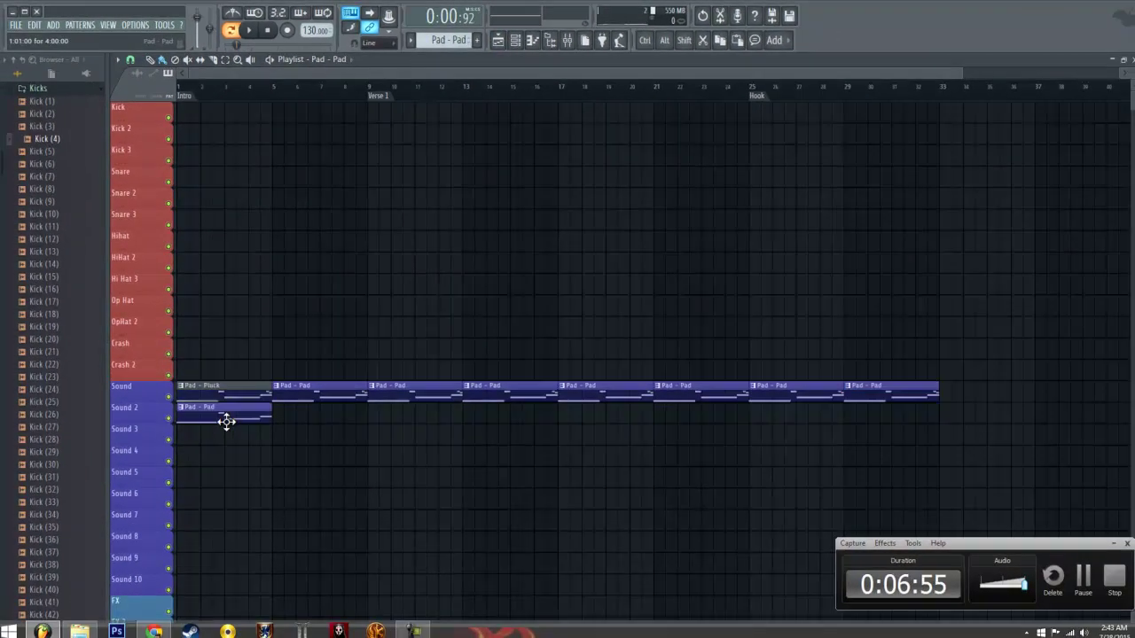
pyautogui.moveTo(239, 399); pyautogui.dragTo(233, 439)
pyautogui.moveTo(234, 398); pyautogui.dragTo(231, 443)
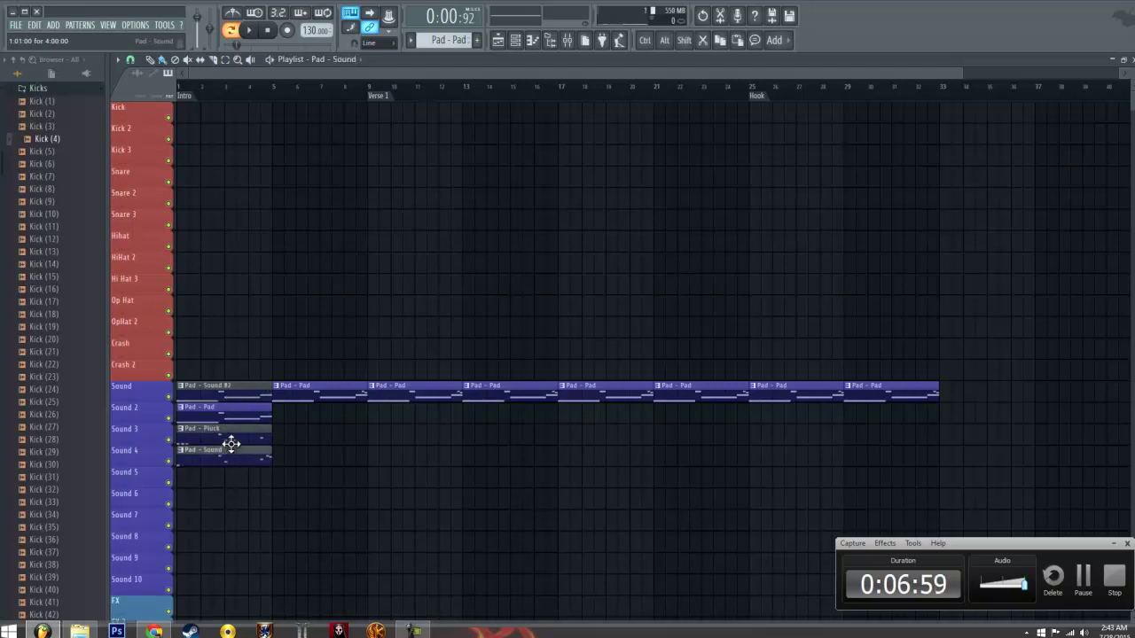
pyautogui.moveTo(303, 400)
pyautogui.mouseDown()
pyautogui.moveTo(303, 443)
pyautogui.moveTo(315, 390)
pyautogui.moveTo(781, 393)
pyautogui.mouseUp()
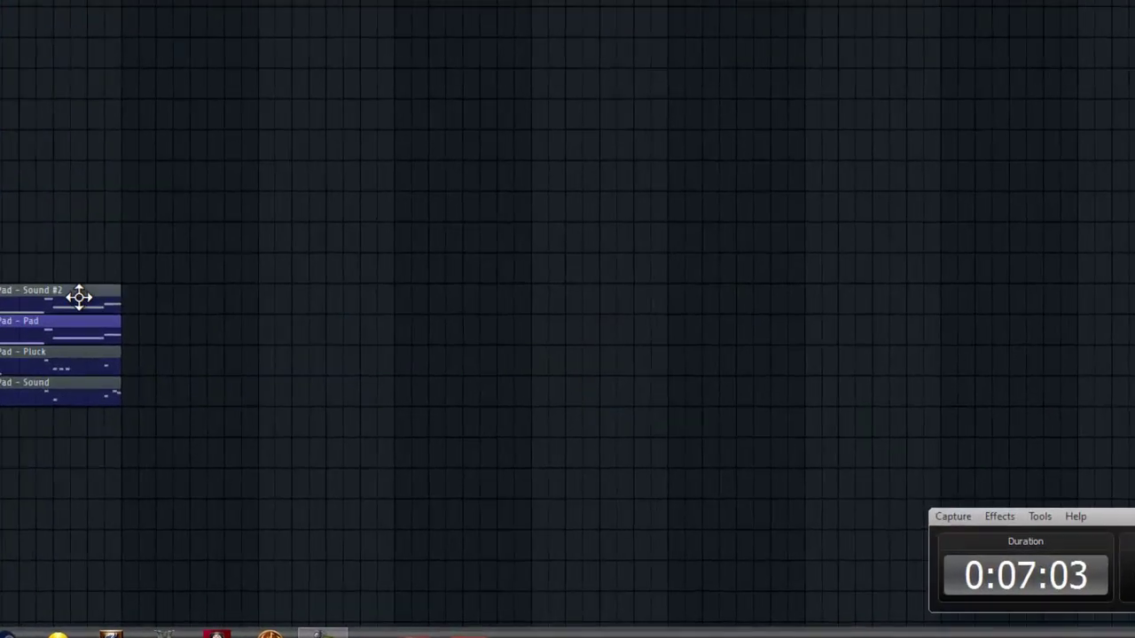
# Repeat the stacked Sound #2, Pad, Pluck and Sound clips every four bars in the playlist, filling bars 1 to 32
pyautogui.moveTo(79, 297)
pyautogui.mouseDown()
pyautogui.moveTo(75, 264)
pyautogui.moveTo(75, 303)
pyautogui.mouseUp()
pyautogui.moveTo(78, 260); pyautogui.dragTo(993, 399)
pyautogui.moveTo(854, 204)
pyautogui.mouseDown()
pyautogui.moveTo(912, 370)
pyautogui.moveTo(898, 354)
pyautogui.mouseUp()
pyautogui.rightClick(962, 183)
pyautogui.moveTo(836, 114); pyautogui.dragTo(943, 497)
pyautogui.moveTo(888, 376); pyautogui.dragTo(890, 341)
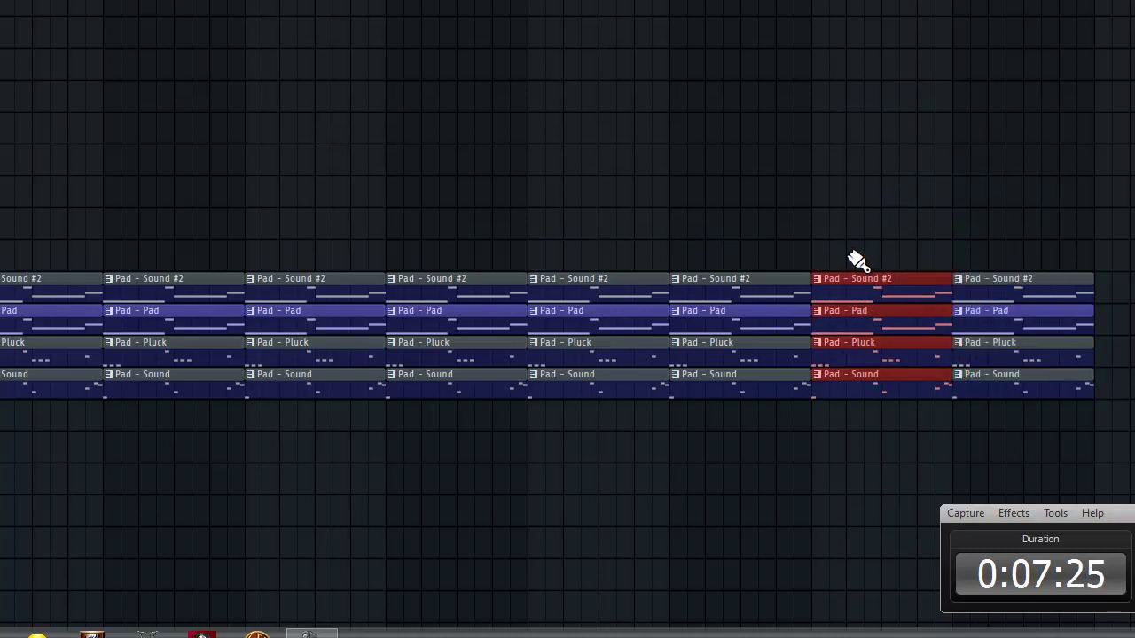
pyautogui.moveTo(855, 289); pyautogui.dragTo(852, 333)
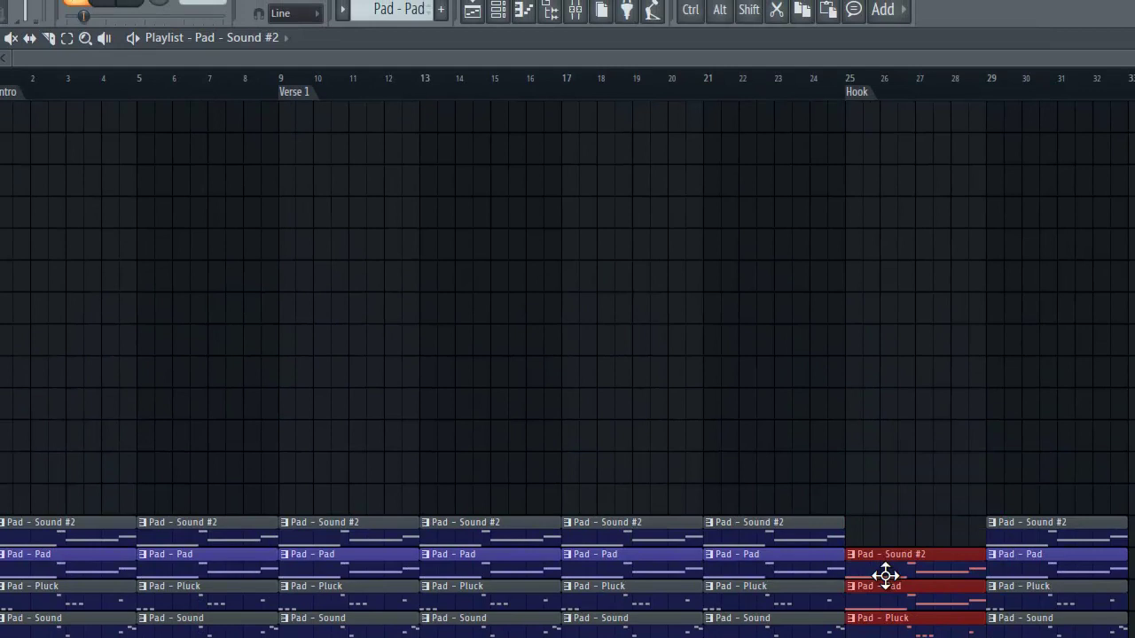
pyautogui.moveTo(886, 576); pyautogui.dragTo(884, 547)
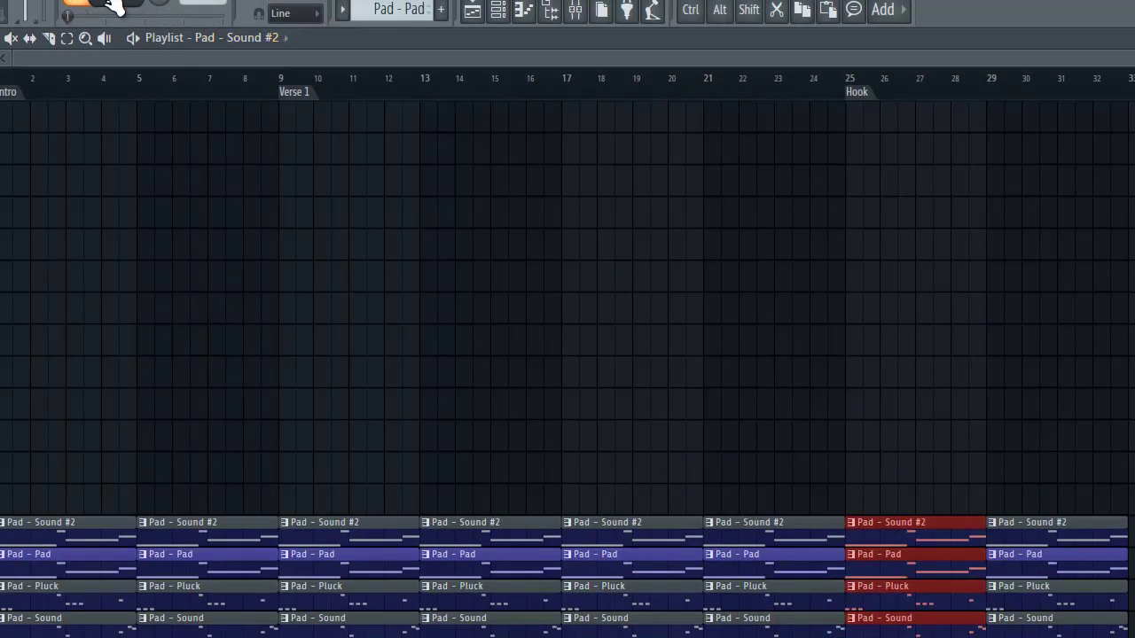
# Play the song and delete the Pluck clip at bar 1 and the Sound #2 and Sound clips at bars 1 and 5
pyautogui.click(74, 9)
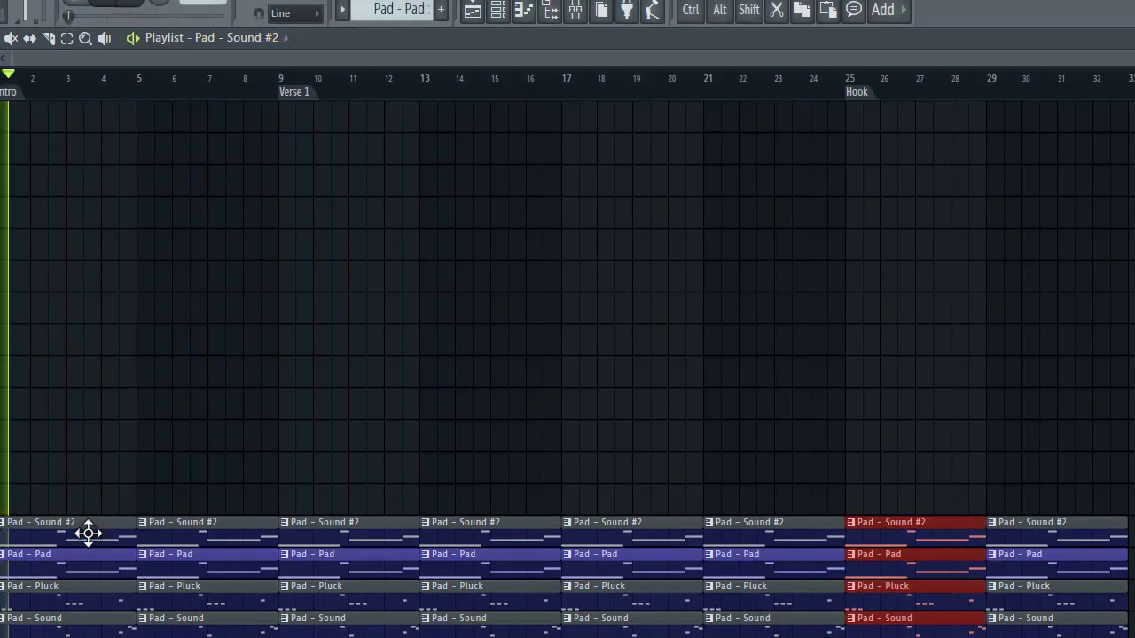
pyautogui.rightClick(56, 625)
pyautogui.rightClick(51, 611)
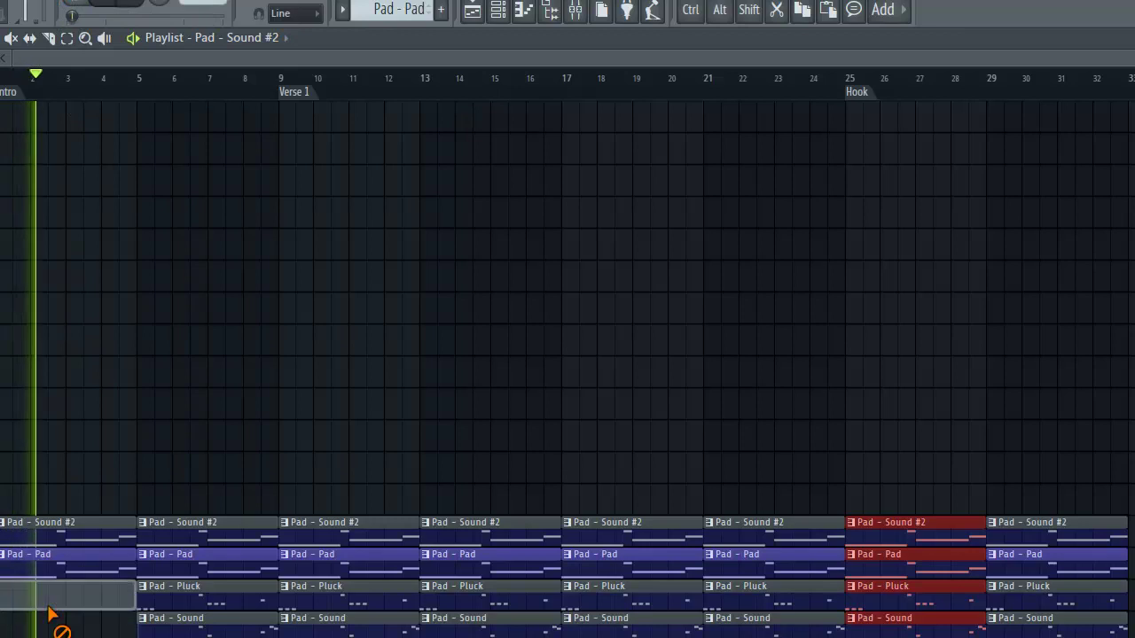
pyautogui.rightClick(56, 535)
pyautogui.rightClick(151, 538)
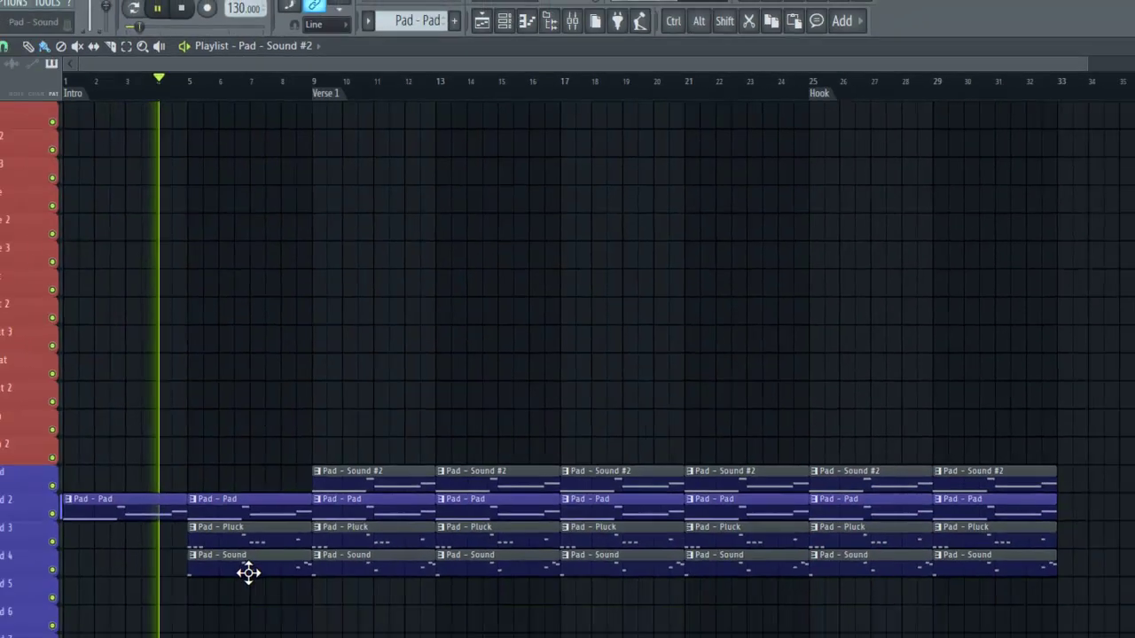
pyautogui.rightClick(220, 632)
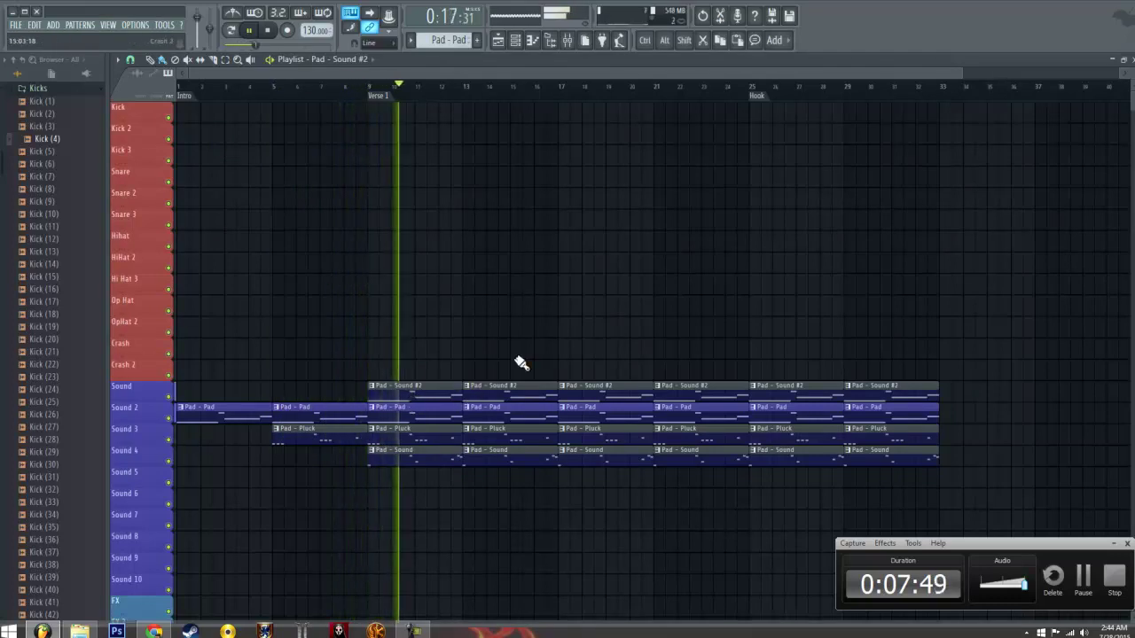
# Delete the Pluck clip at bar 9 and the Sound #2 clips at bars 9 and 13
pyautogui.rightClick(392, 437)
pyautogui.rightClick(459, 387)
pyautogui.rightClick(497, 388)
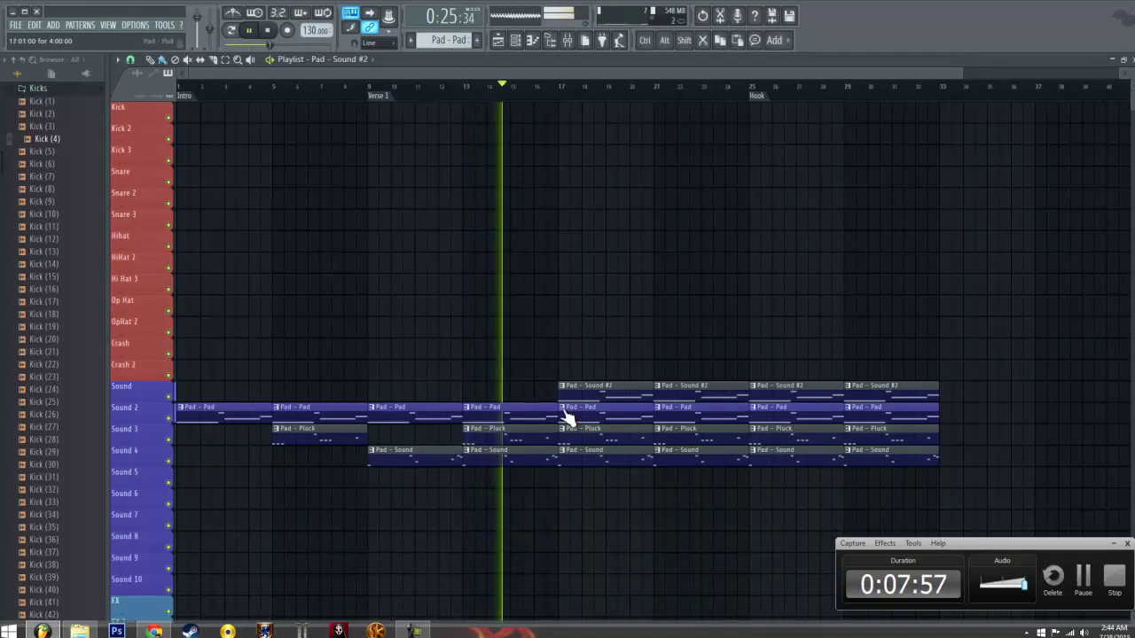
# Delete all melody clips from the Hook marker at bar 25 onward and stop playback
pyautogui.rightClick(786, 392)
pyautogui.rightClick(789, 412)
pyautogui.rightClick(793, 435)
pyautogui.rightClick(798, 456)
pyautogui.rightClick(878, 410)
pyautogui.rightClick(874, 390)
pyautogui.rightClick(881, 454)
pyautogui.rightClick(884, 432)
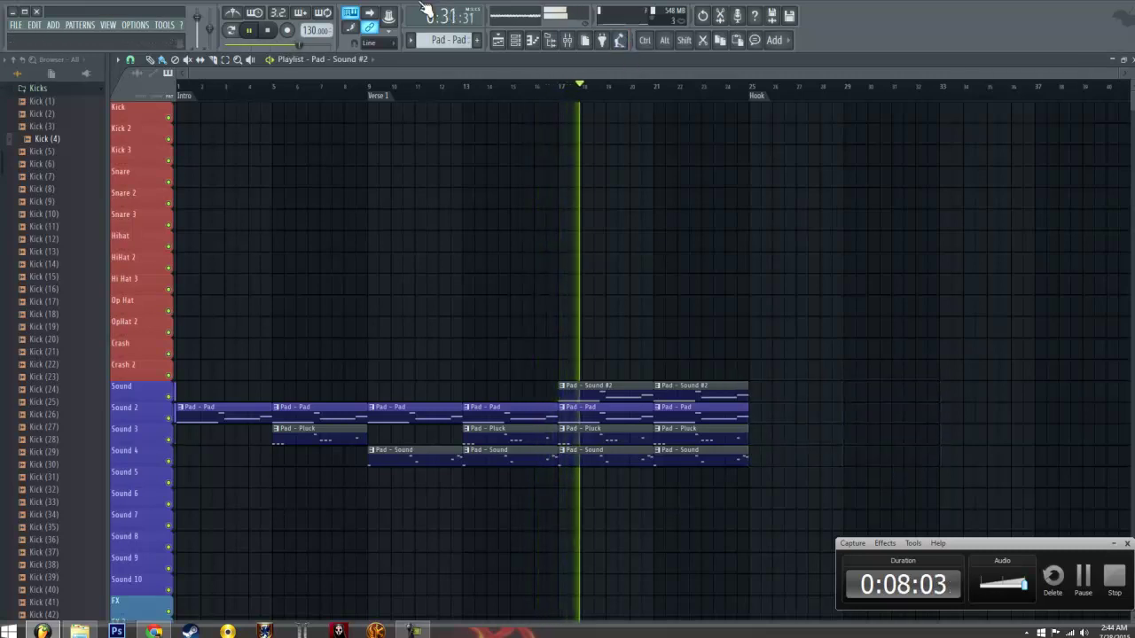
pyautogui.click(270, 32)
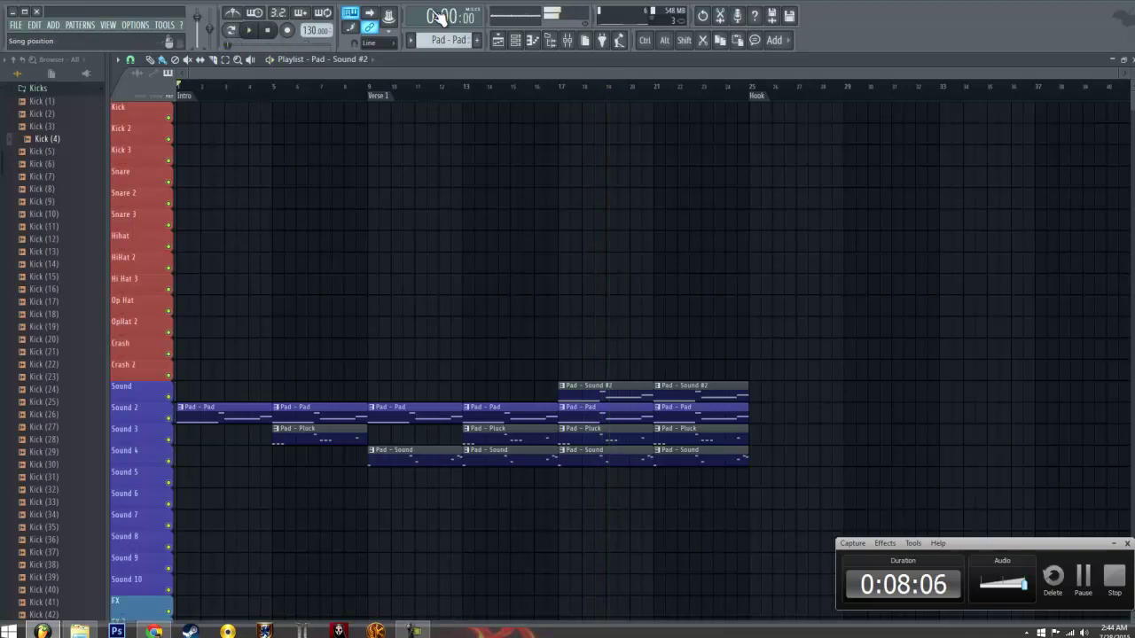
# Show the channel rack and audition kick samples throughout the Kicks folder
pyautogui.click(501, 42)
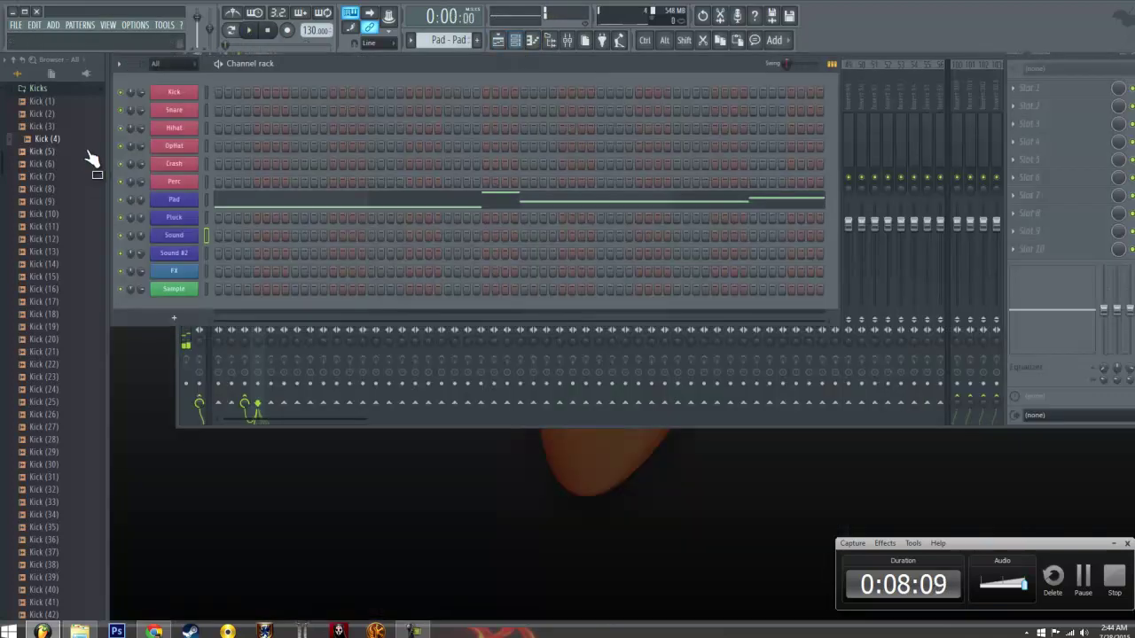
pyautogui.scroll(4, 81, 157)
pyautogui.click(48, 318)
pyautogui.click(49, 376)
pyautogui.click(51, 402)
pyautogui.click(53, 340)
pyautogui.click(60, 415)
pyautogui.scroll(-3, 54, 339)
pyautogui.click(53, 338)
pyautogui.scroll(-2, 54, 338)
pyautogui.scroll(3, 53, 220)
# Audition the first kick samples, load Kick (4) onto the Kick channel, and place a hit on step 1
pyautogui.click(52, 222)
pyautogui.click(53, 193)
pyautogui.click(52, 141)
pyautogui.click(48, 116)
pyautogui.click(51, 140)
pyautogui.click(49, 155)
pyautogui.click(42, 140)
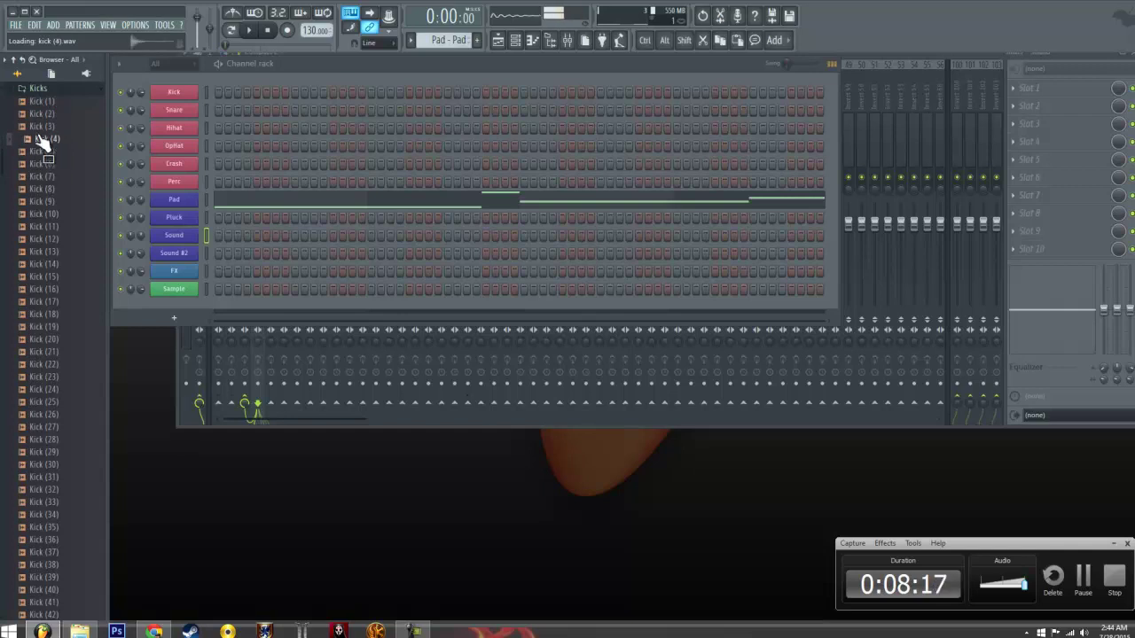
pyautogui.moveTo(43, 150); pyautogui.dragTo(183, 92)
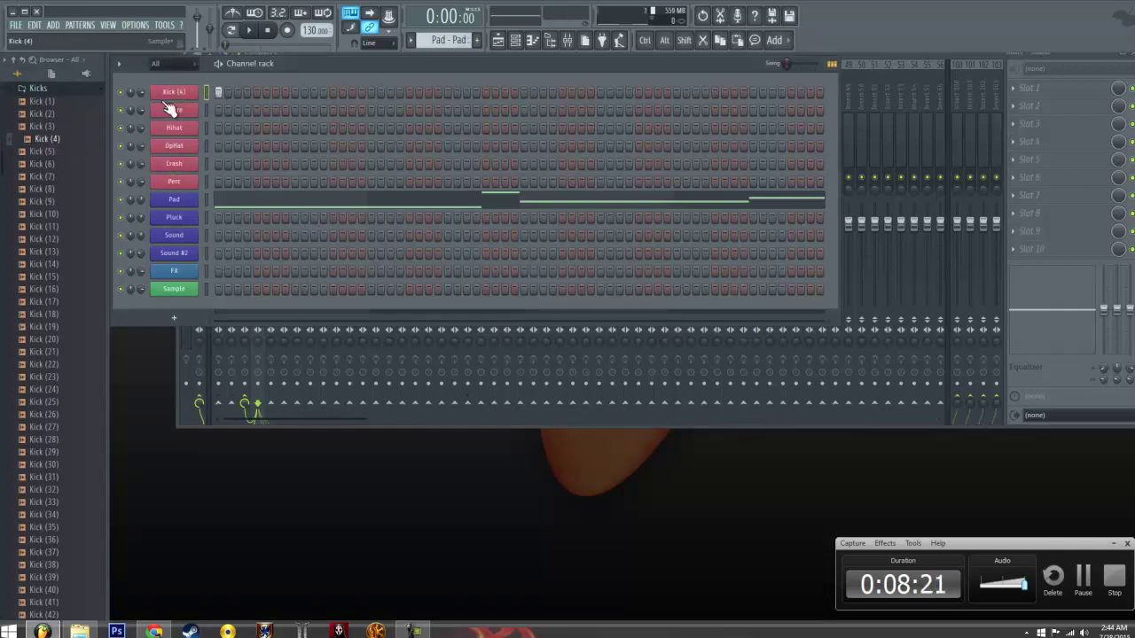
# Close the Kicks folder, open the Snares folder, and audition samples from Snare (4) to Snare (7)
pyautogui.click(51, 92)
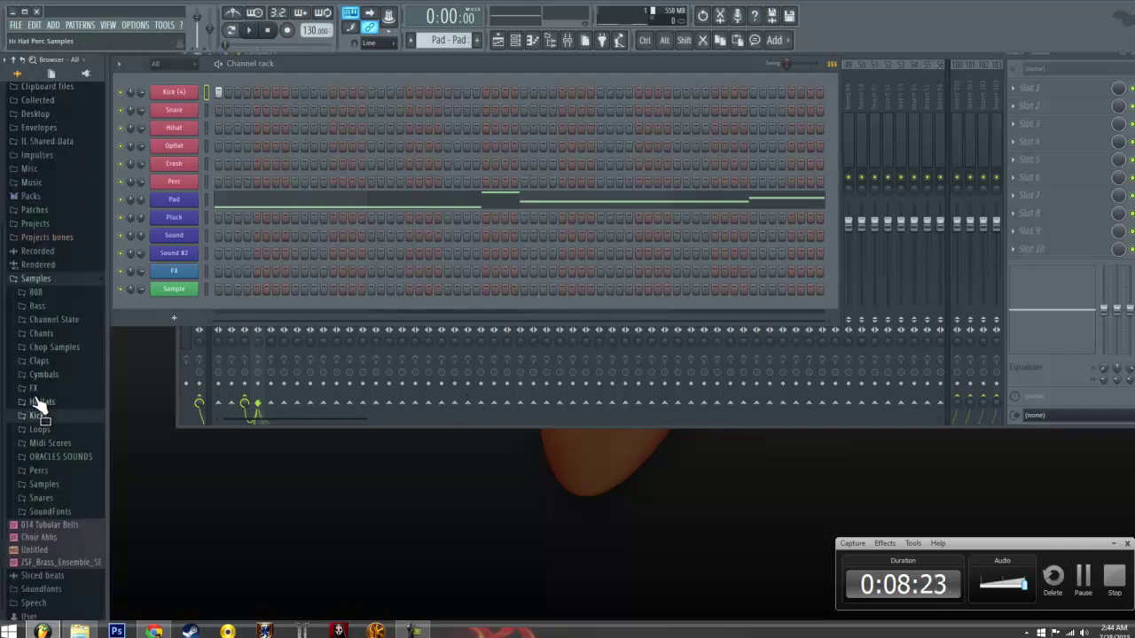
pyautogui.click(50, 498)
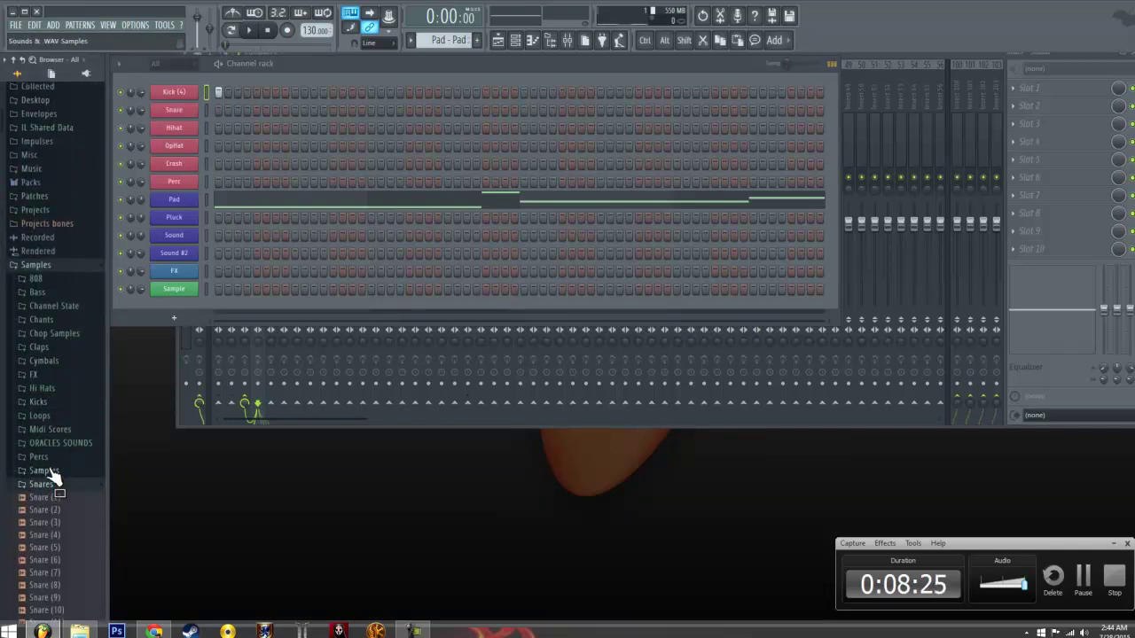
pyautogui.scroll(-10, 61, 523)
pyautogui.scroll(-6, 59, 437)
pyautogui.click(41, 98)
pyautogui.scroll(6, 42, 105)
pyautogui.click(51, 135)
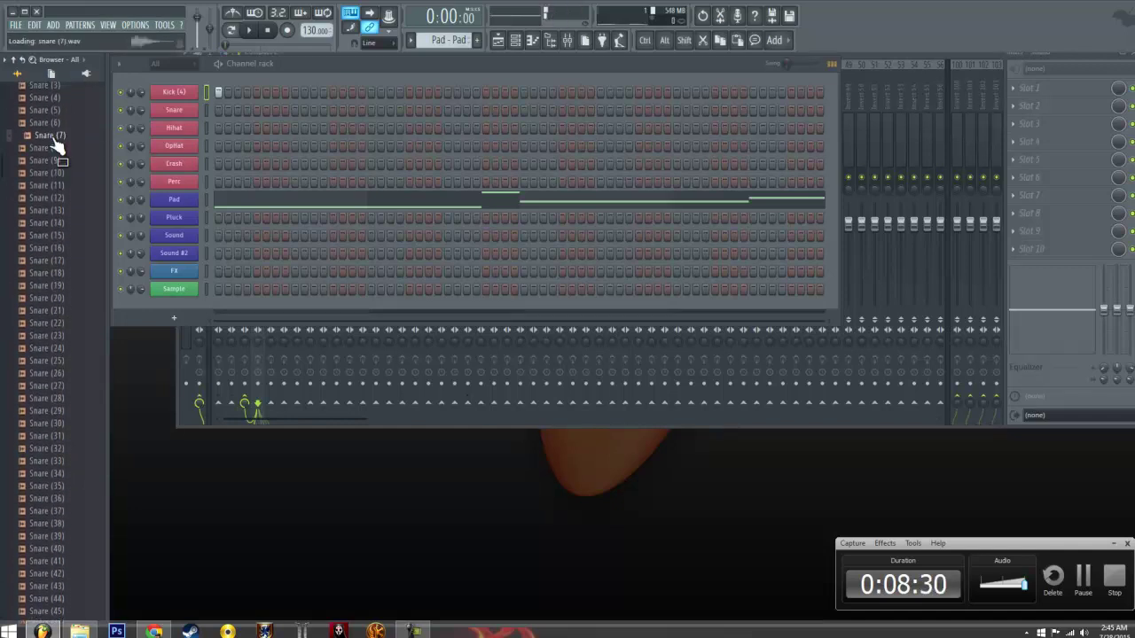
pyautogui.click(41, 123)
pyautogui.click(39, 112)
pyautogui.click(41, 99)
pyautogui.click(45, 123)
# Audition samples between Snare (14) and Snare (26), and load Snare (16) onto the Snare channel
pyautogui.click(62, 236)
pyautogui.click(55, 349)
pyautogui.click(55, 374)
pyautogui.click(53, 362)
pyautogui.click(50, 337)
pyautogui.click(41, 249)
pyautogui.click(40, 223)
pyautogui.click(38, 237)
pyautogui.click(39, 261)
pyautogui.click(37, 251)
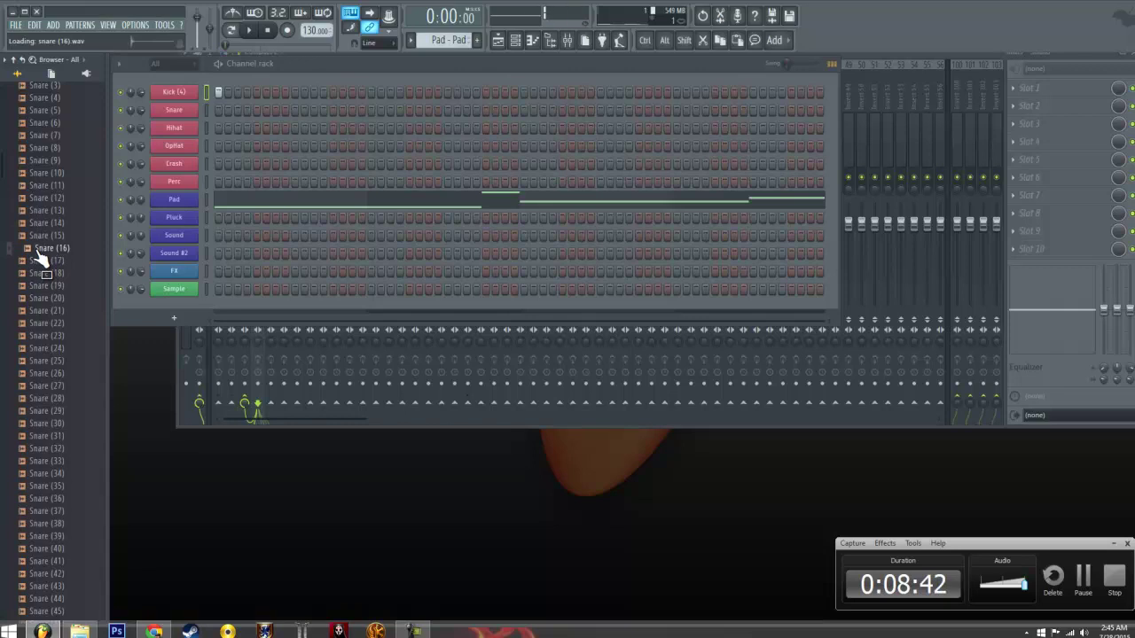
pyautogui.moveTo(40, 257); pyautogui.dragTo(170, 110)
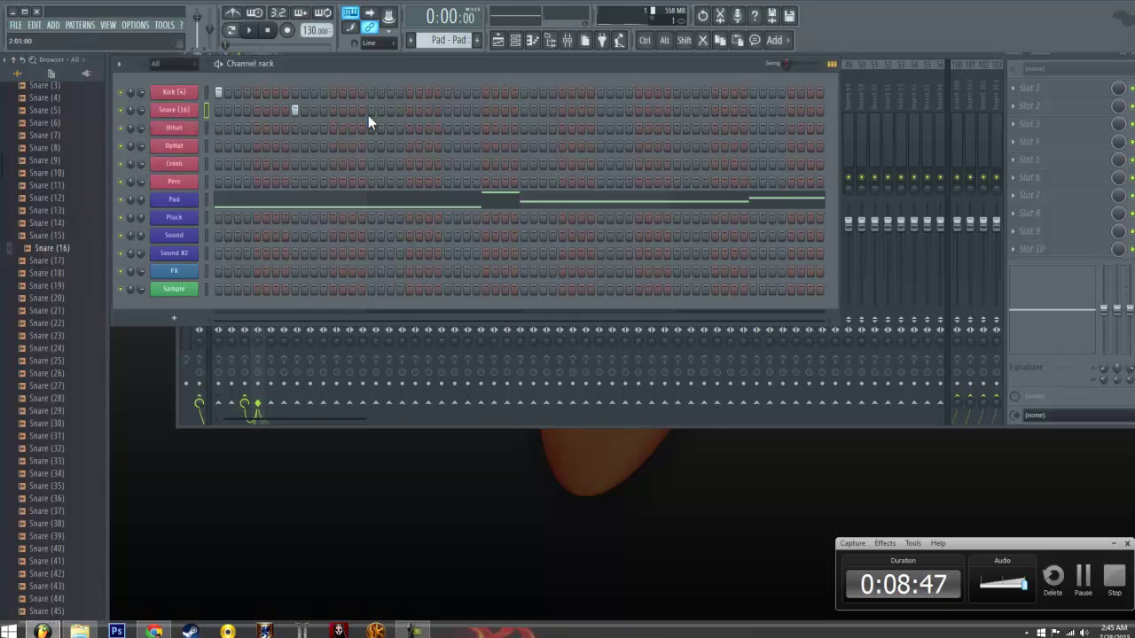
# Place Snare (16) hits on steps 9, 25, 41 and 57
pyautogui.click(448, 110)
pyautogui.click(753, 110)
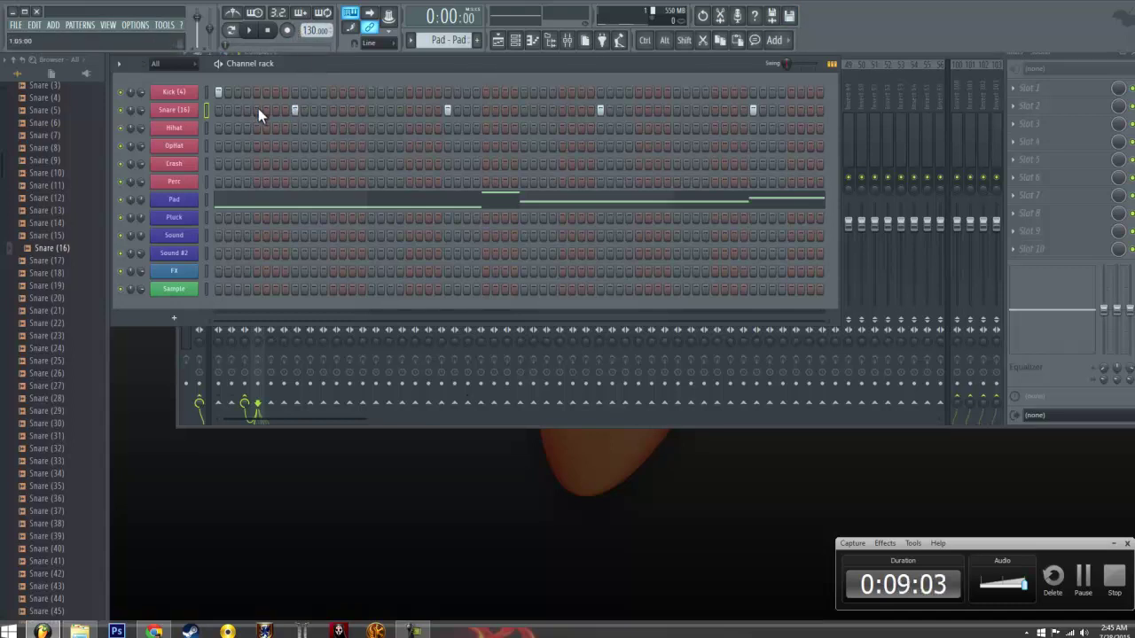
pyautogui.click(418, 110)
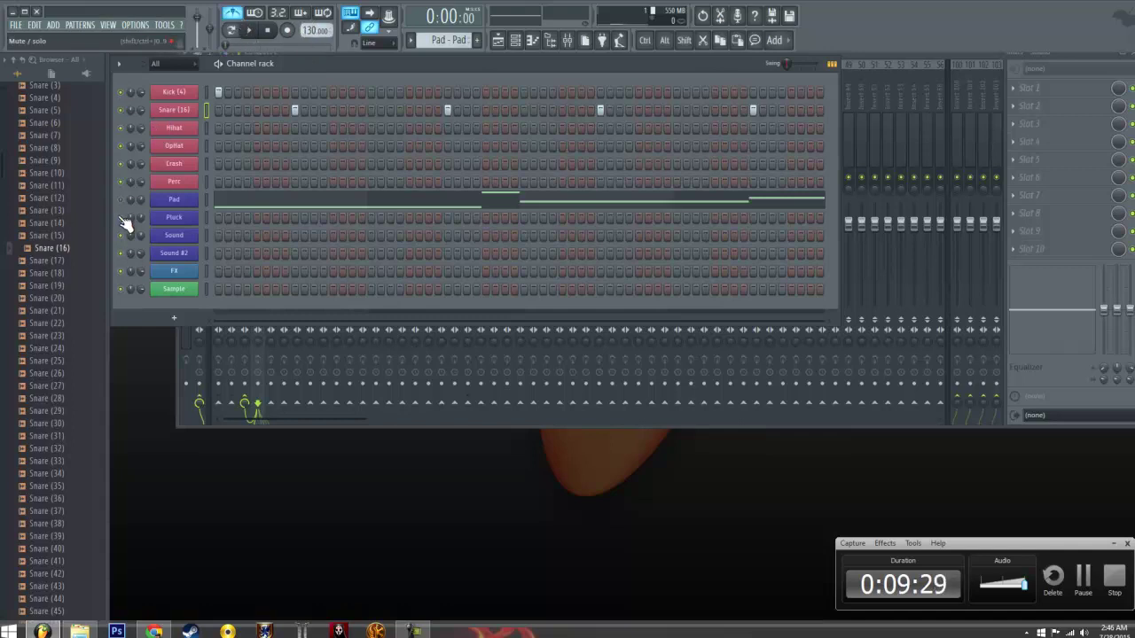
# Play the pattern and try slower tempos of 65 and 76 BPM before restoring 130 BPM
pyautogui.click(254, 32)
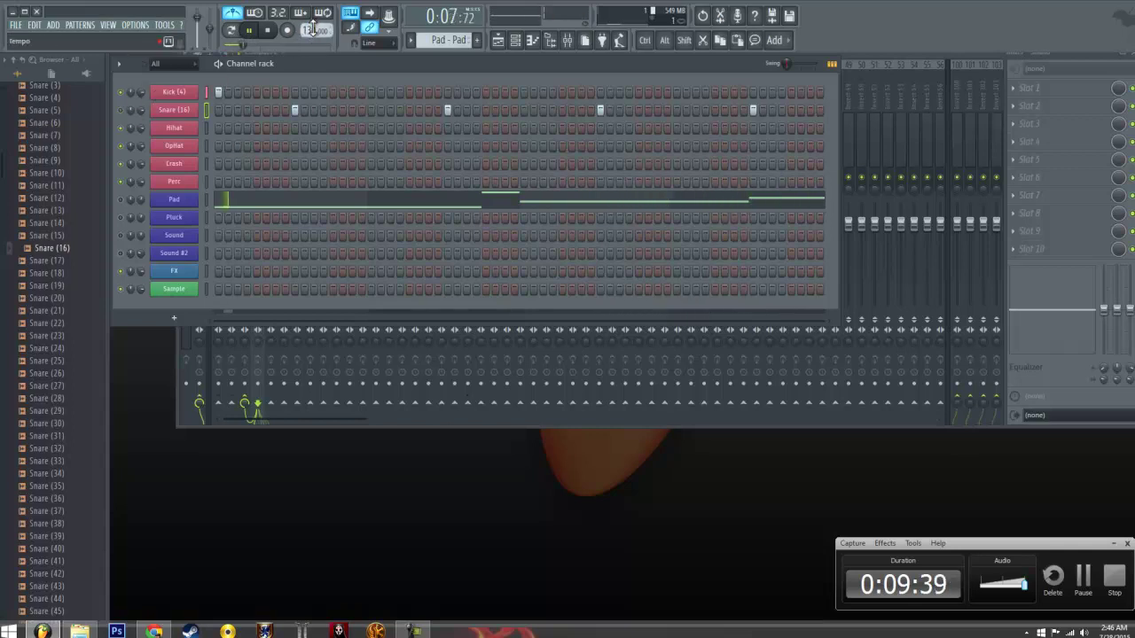
pyautogui.moveTo(312, 27); pyautogui.dragTo(314, 76)
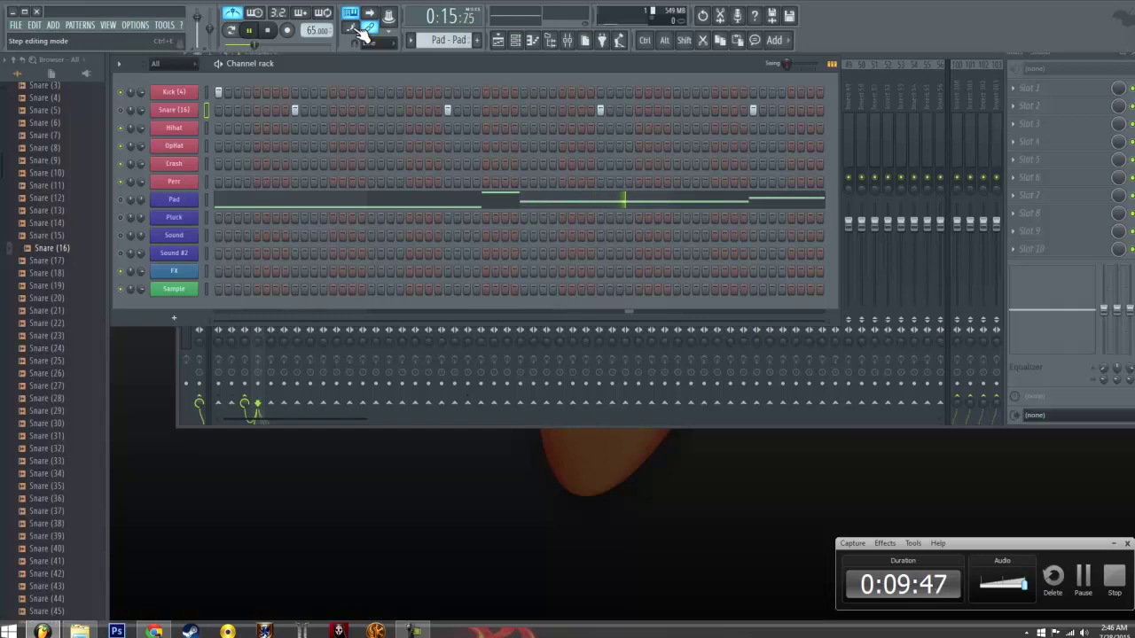
pyautogui.moveTo(317, 30); pyautogui.dragTo(305, 610)
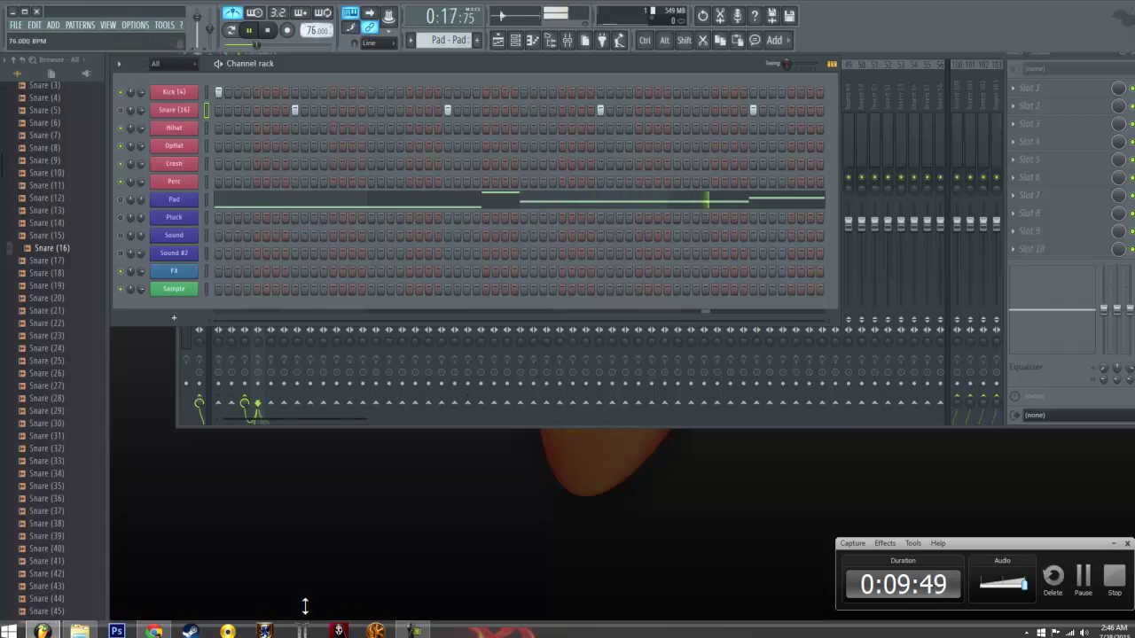
pyautogui.moveTo(308, 559); pyautogui.dragTo(301, 471)
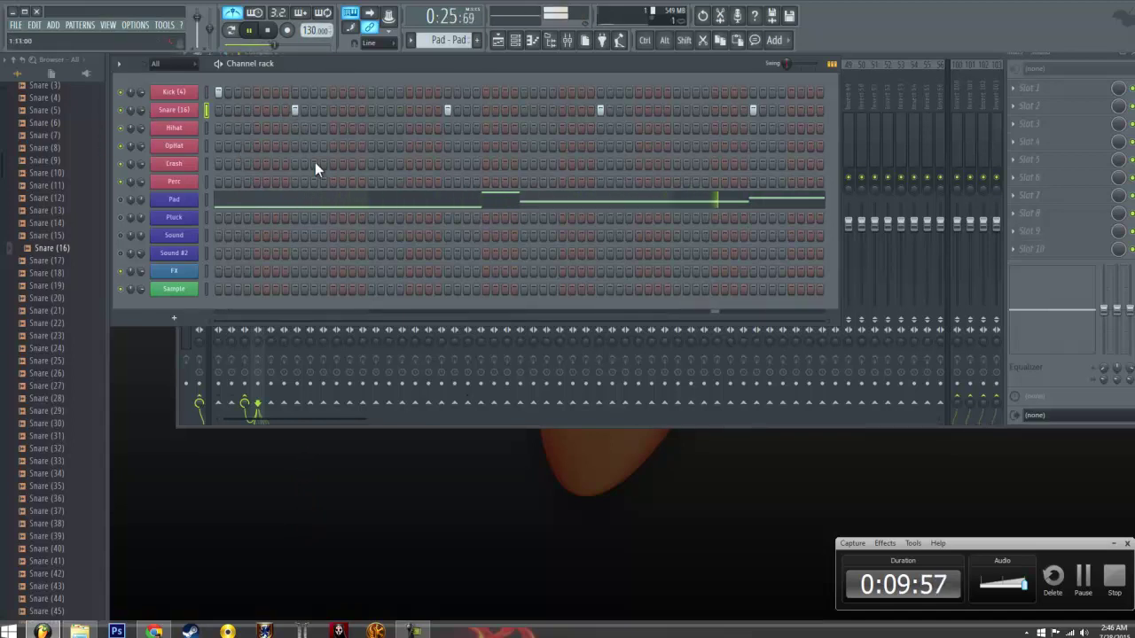
# Add Kick (4) hits on steps 7, 11, 17, 27, 33, 39, 53 and 61
pyautogui.click(276, 93)
pyautogui.click(314, 92)
pyautogui.click(371, 92)
pyautogui.click(468, 92)
pyautogui.click(525, 92)
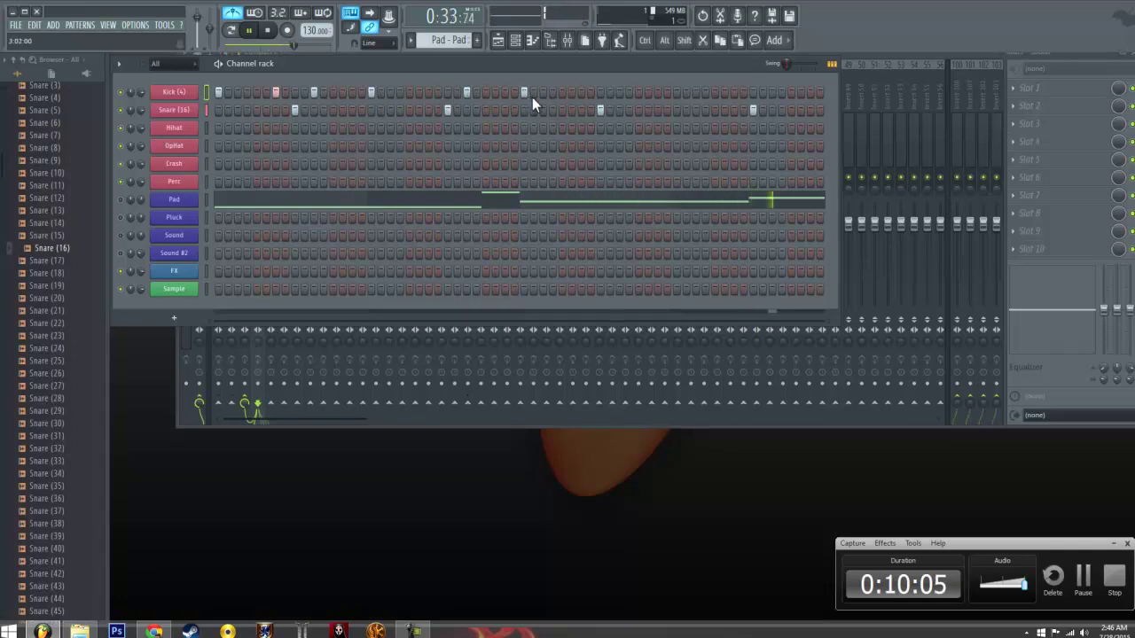
pyautogui.click(581, 92)
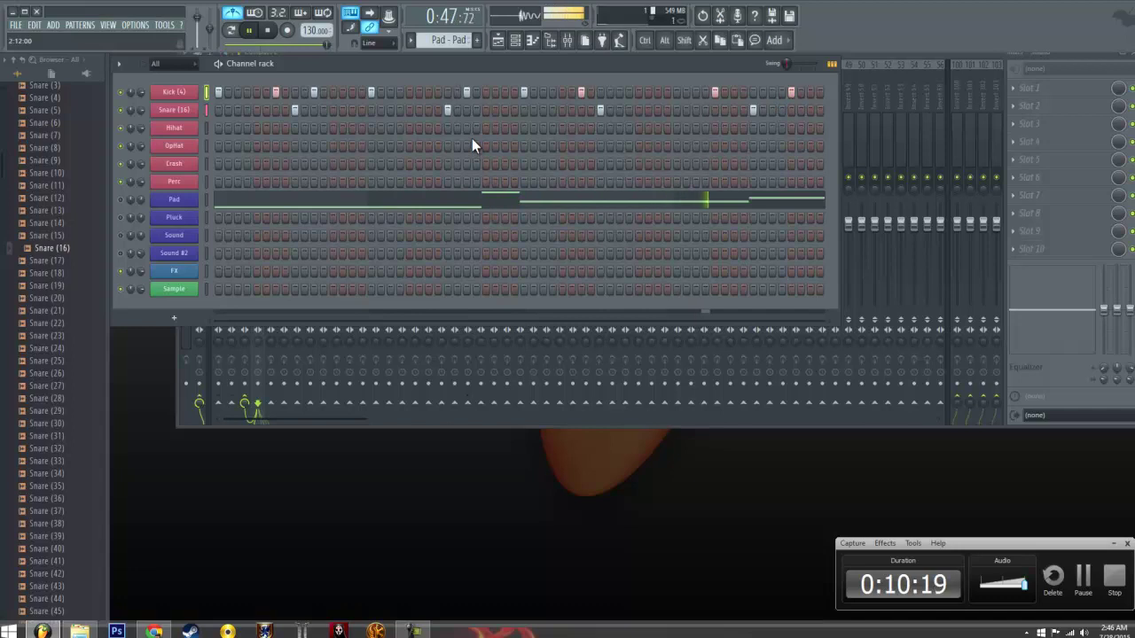
# Refine the kick pattern by removing the hits on steps 17 and 61 and adding hits on steps 15, 21, 59 and 63
pyautogui.rightClick(790, 96)
pyautogui.click(809, 94)
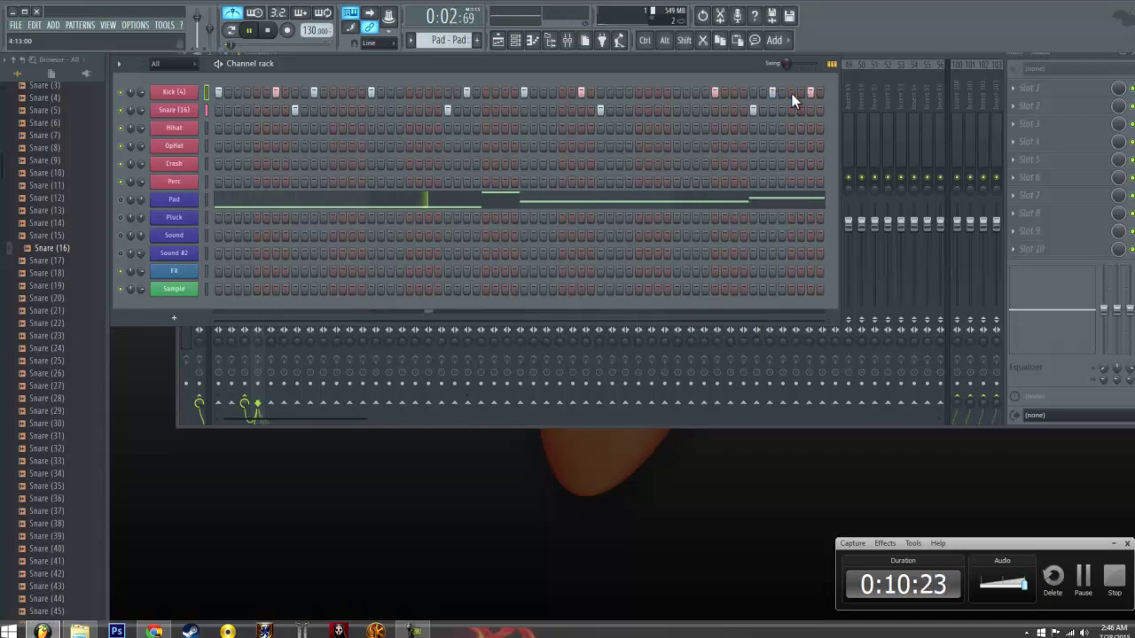
pyautogui.click(411, 94)
pyautogui.rightClick(369, 94)
pyautogui.click(353, 94)
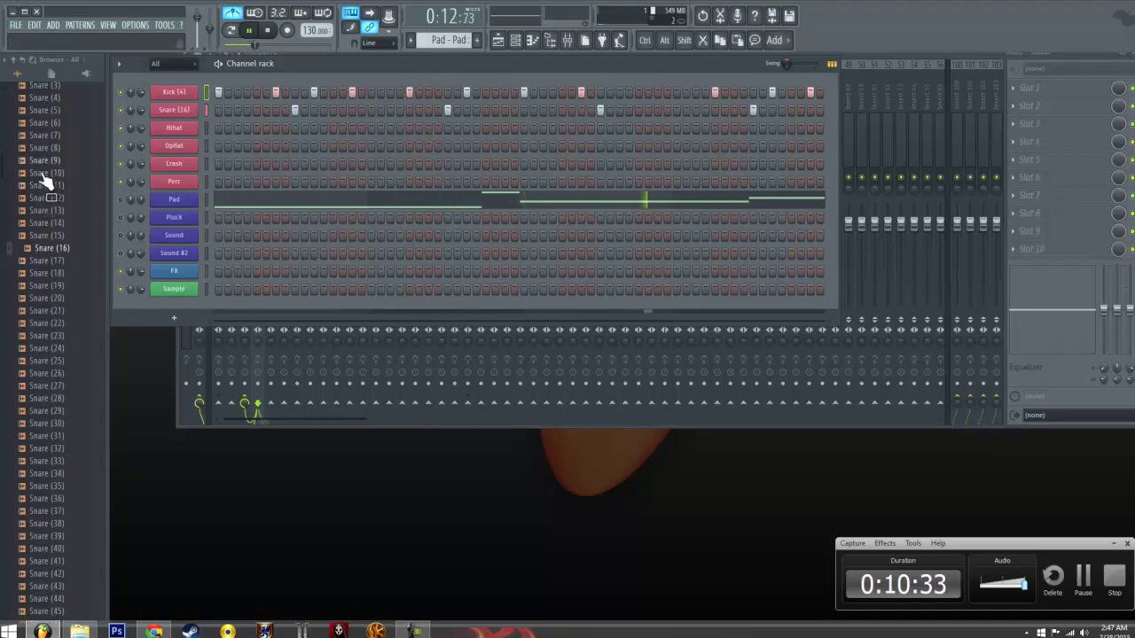
# Load Hi Hat (2) from the Hi Hats folder onto the Hihat channel and fill every 2 steps
pyautogui.scroll(10, 49, 141)
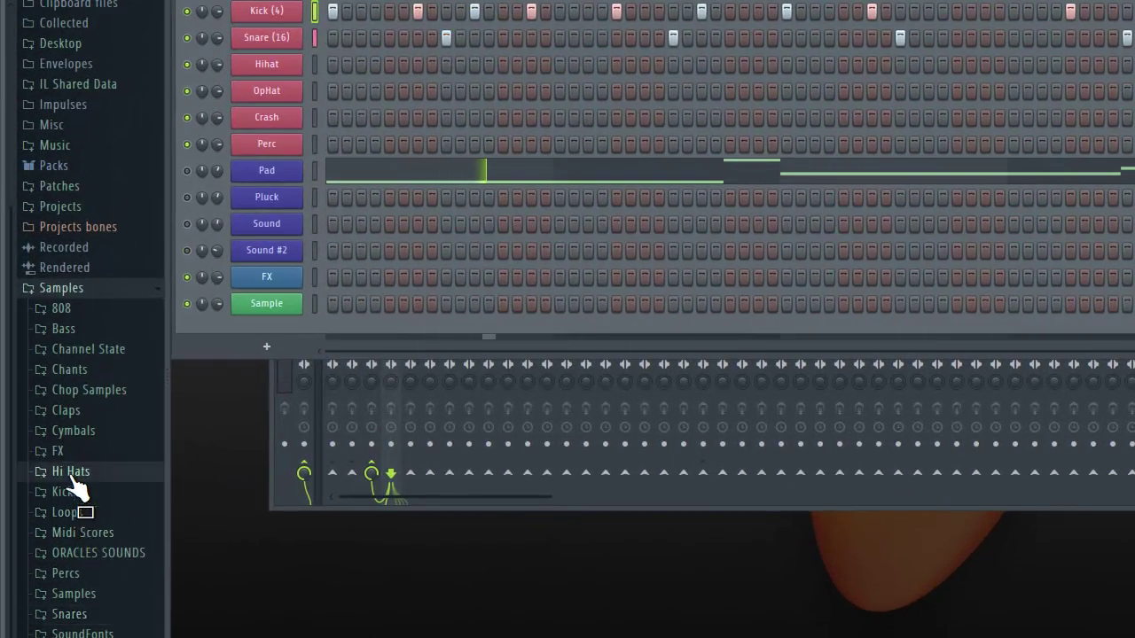
pyautogui.click(60, 445)
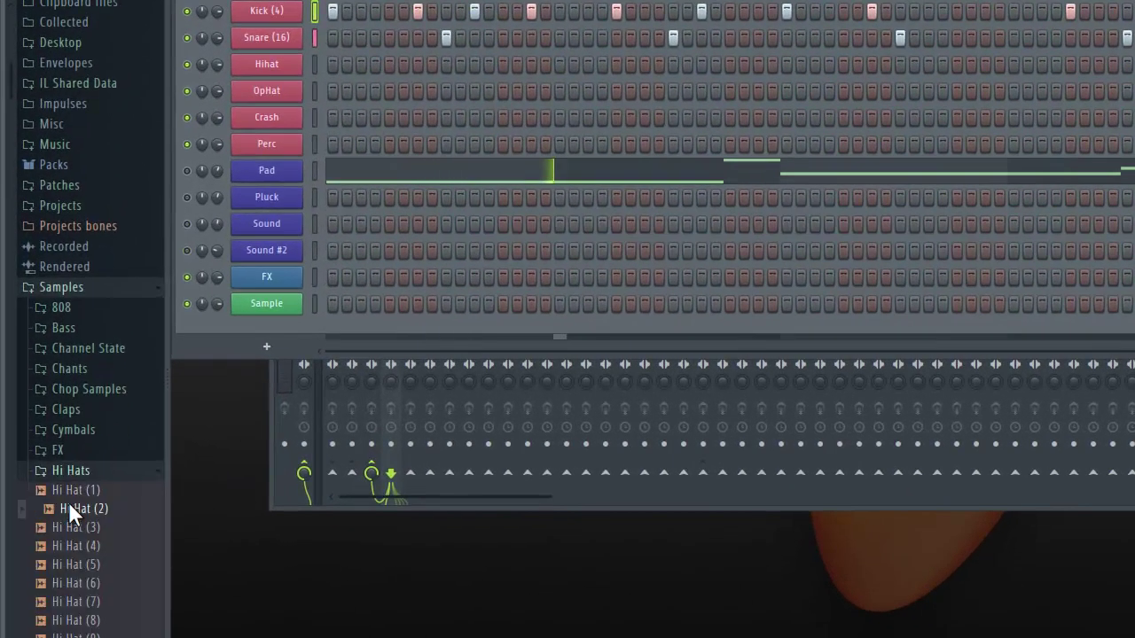
pyautogui.moveTo(77, 510); pyautogui.dragTo(285, 71)
pyautogui.rightClick(284, 69)
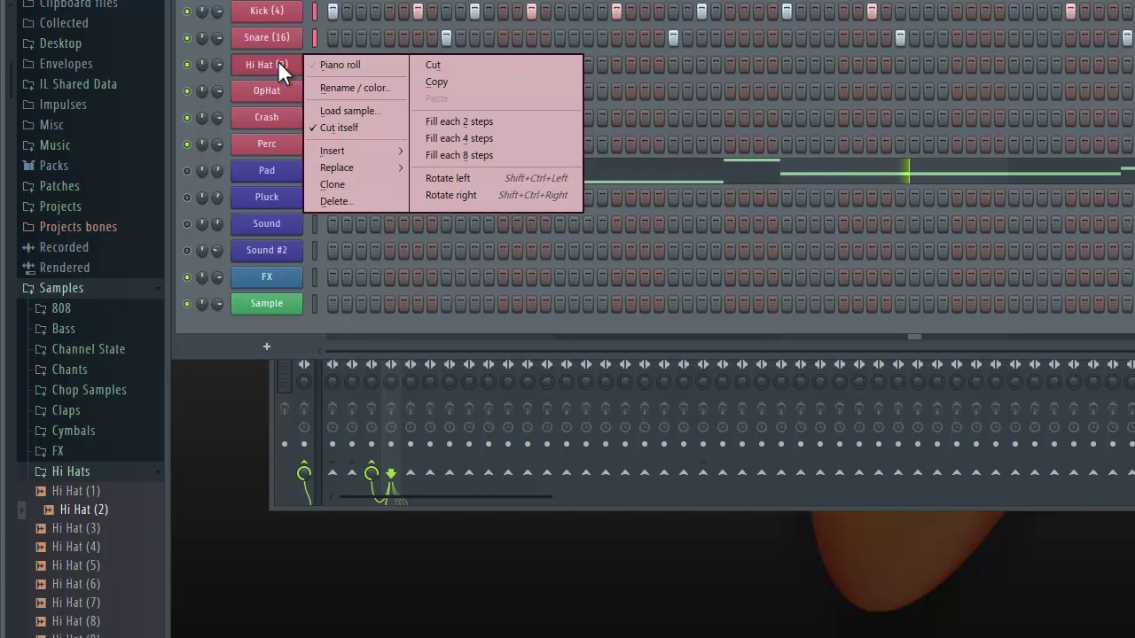
pyautogui.click(487, 122)
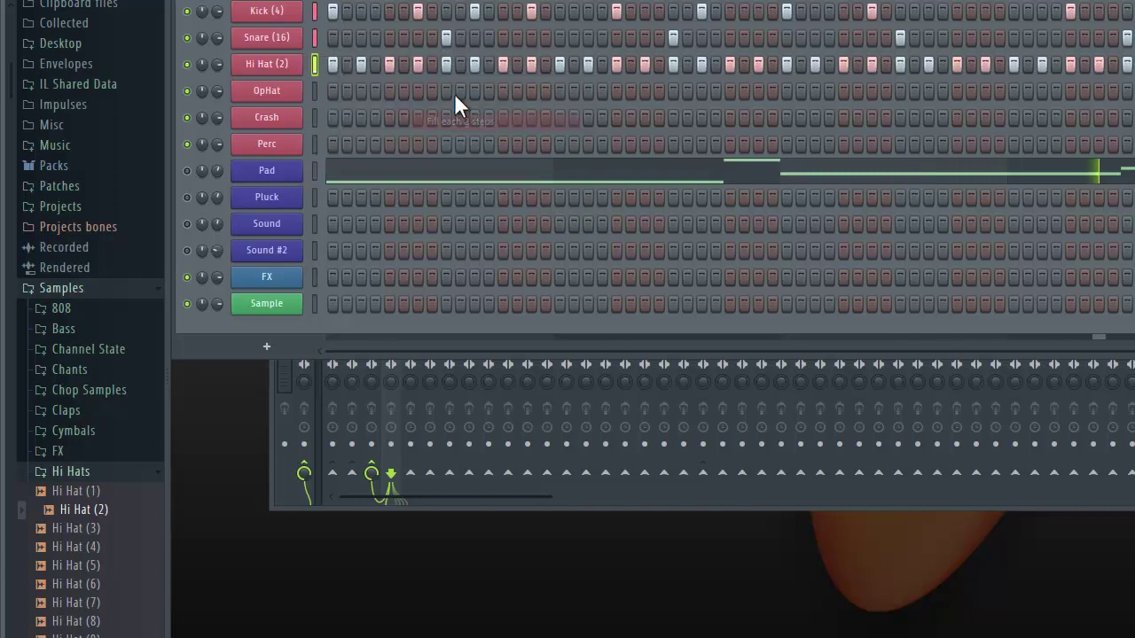
# Mute the Hi Hat (2) channel and collapse the Hi Hats sample folder
pyautogui.rightClick(281, 64)
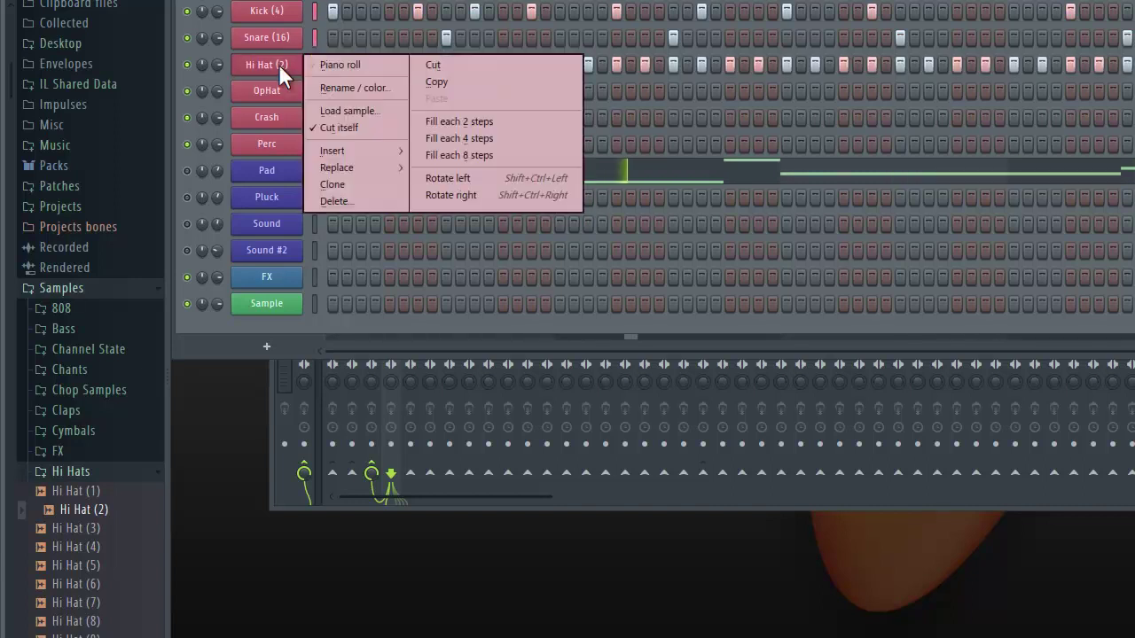
pyautogui.click(187, 65)
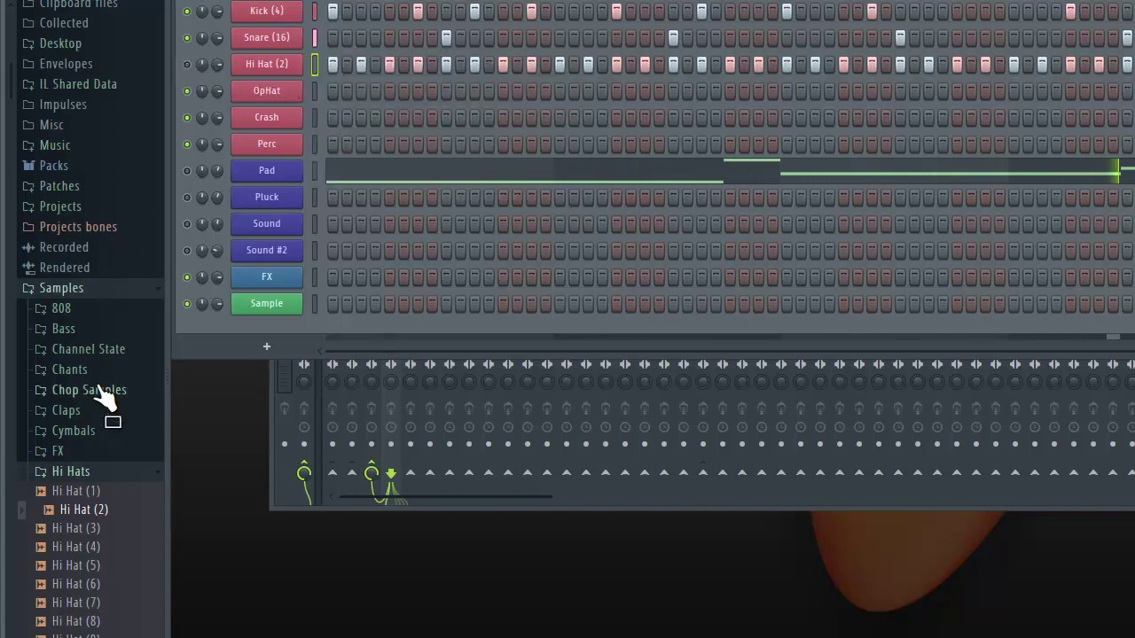
pyautogui.click(84, 472)
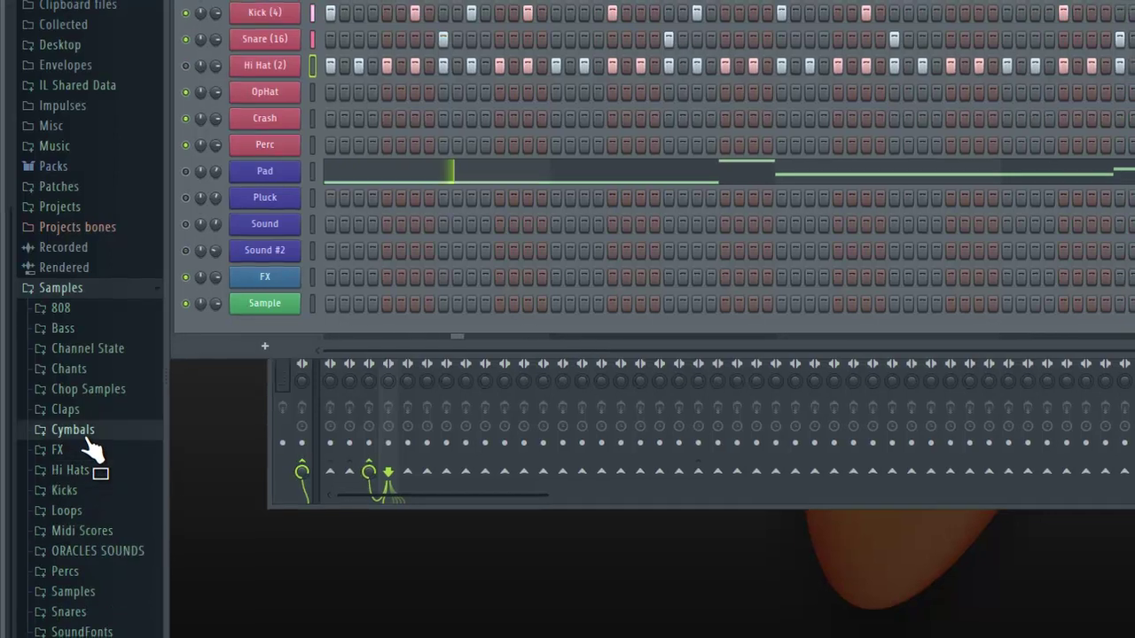
# Audition samples in the Cymbals folder and load Cymbal (3) onto the OpHat channel
pyautogui.click(89, 434)
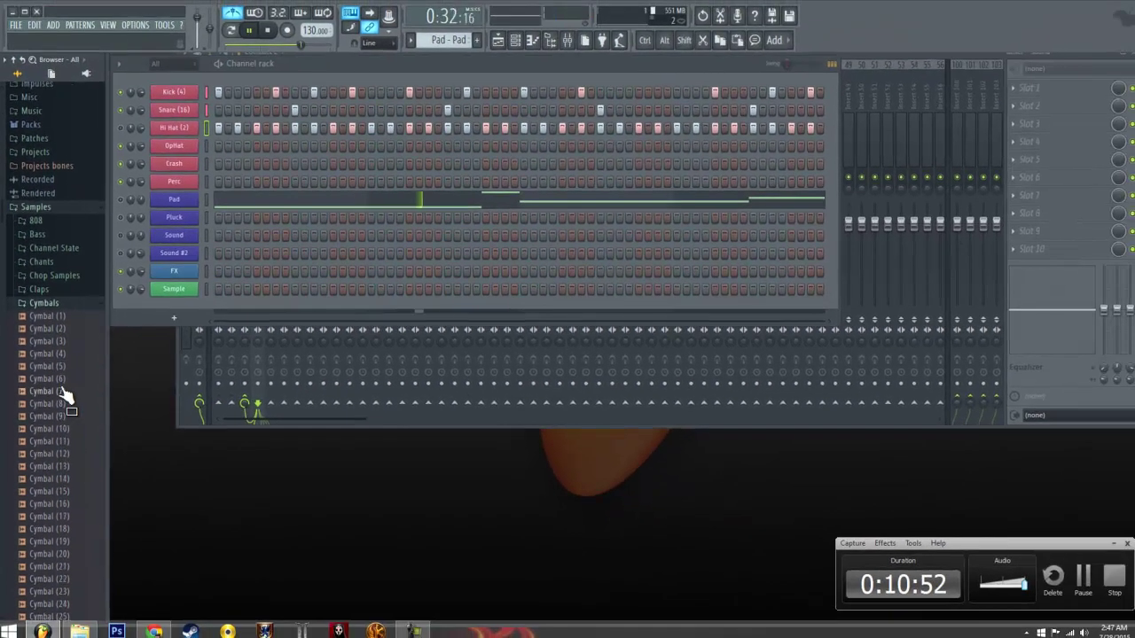
pyautogui.click(62, 366)
pyautogui.click(61, 352)
pyautogui.click(59, 340)
pyautogui.moveTo(62, 339); pyautogui.dragTo(180, 147)
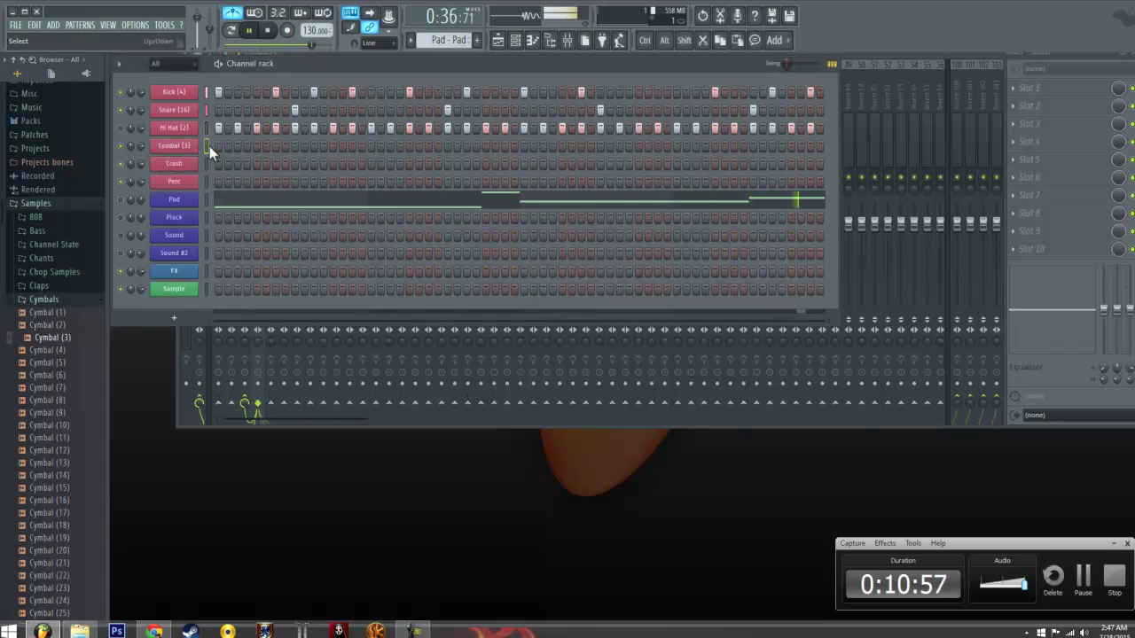
pyautogui.click(236, 146)
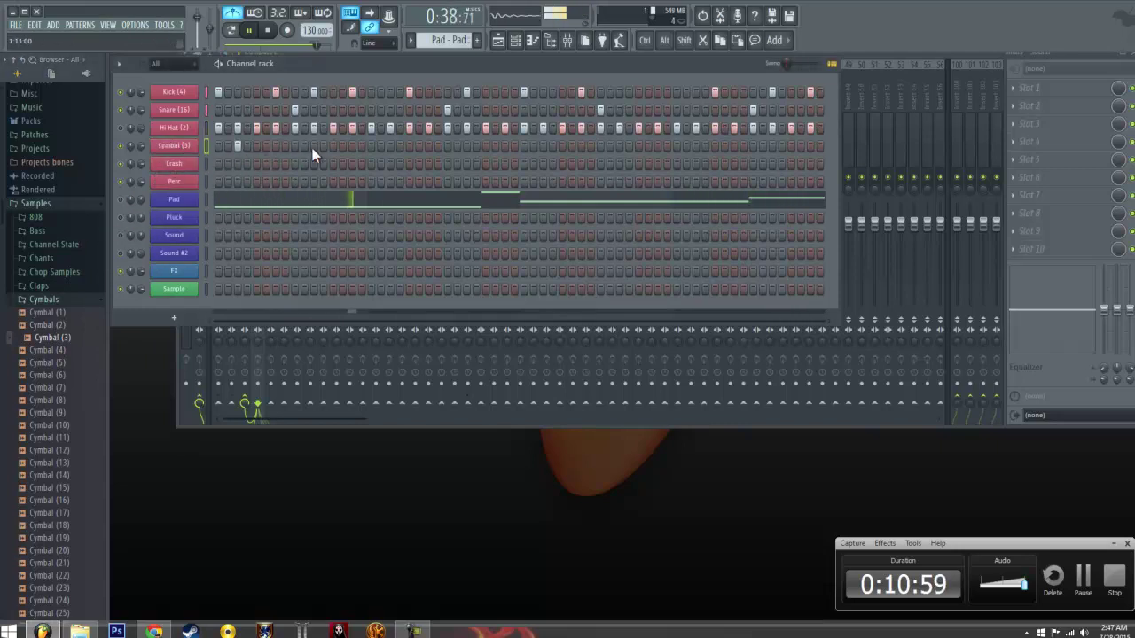
pyautogui.click(389, 147)
pyautogui.click(466, 146)
pyautogui.click(544, 146)
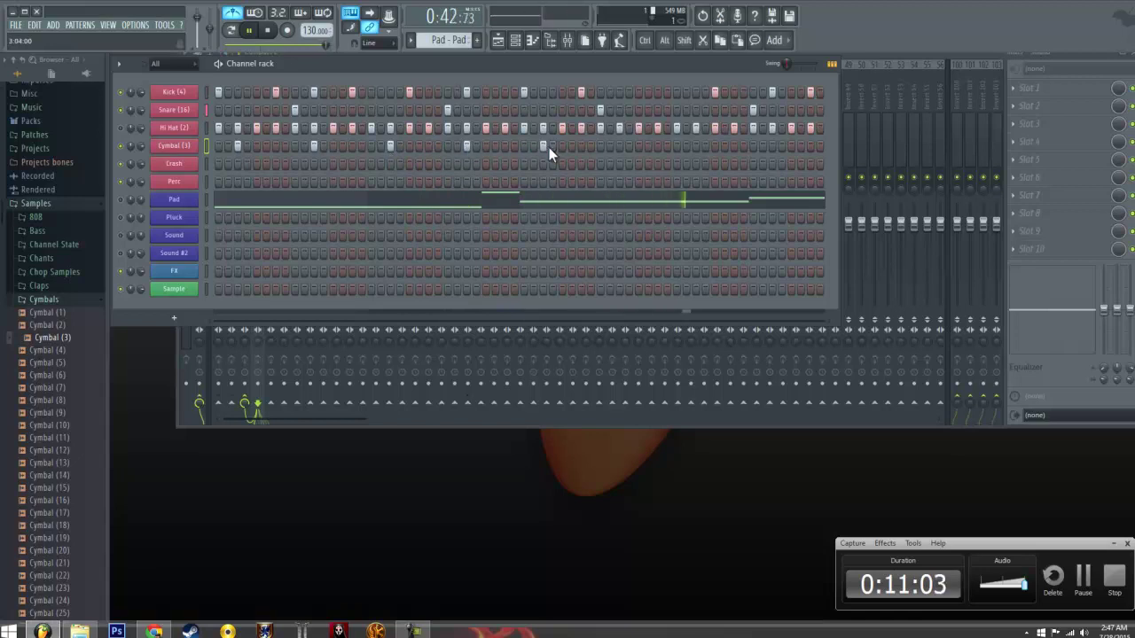
pyautogui.click(619, 146)
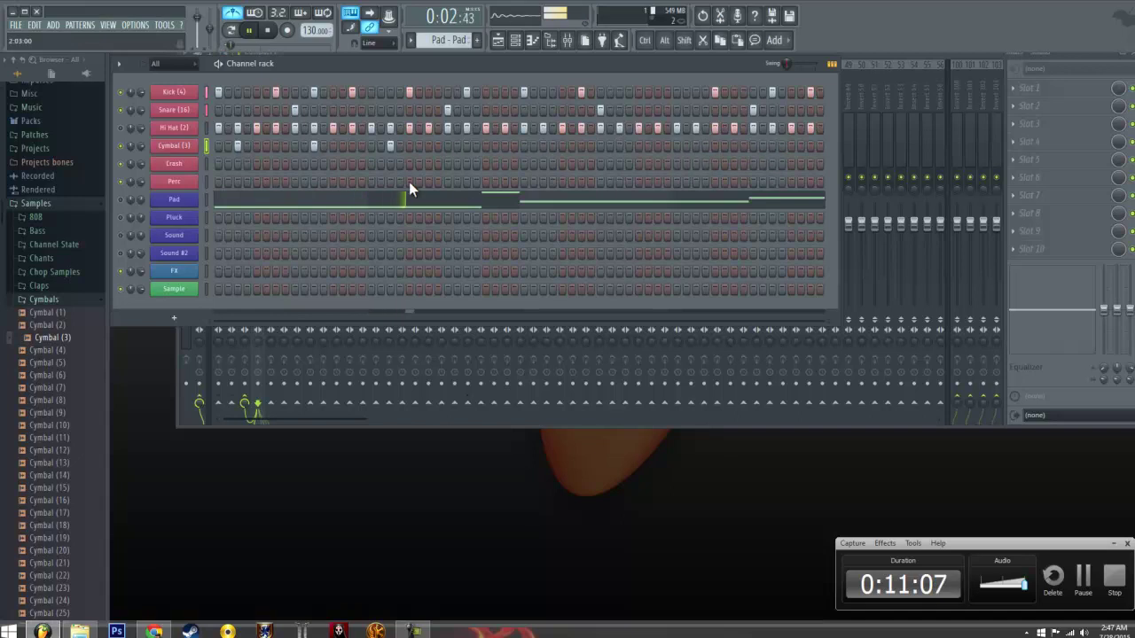
pyautogui.click(257, 146)
pyautogui.click(333, 146)
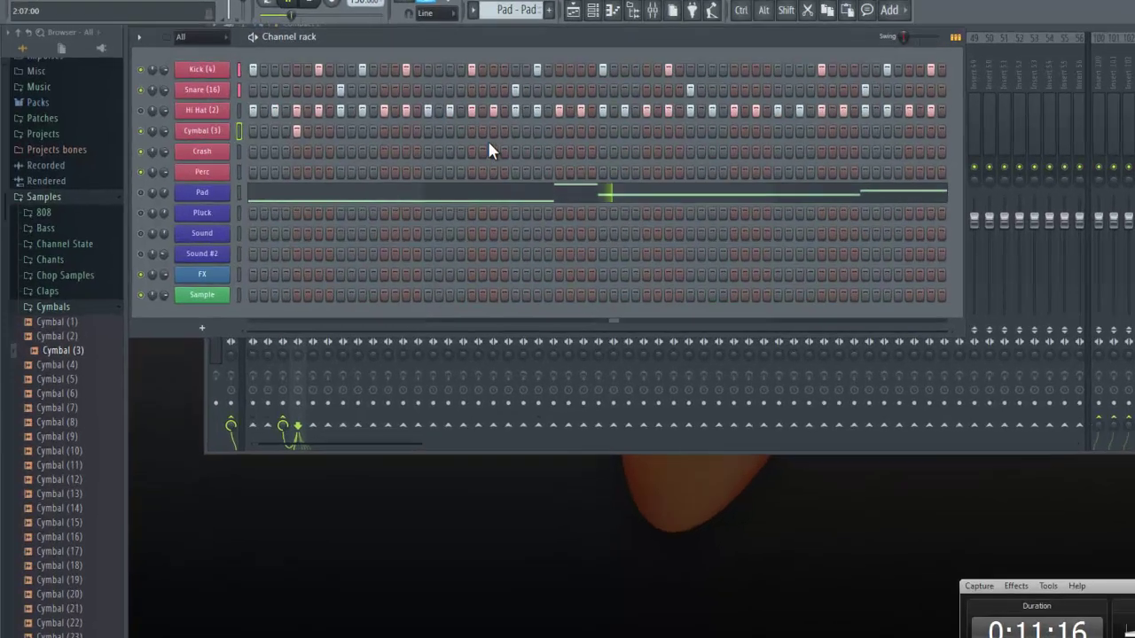
# Set the Cymbal (3) channel's hits to steps 7, 23, 39 and 55
pyautogui.click(428, 146)
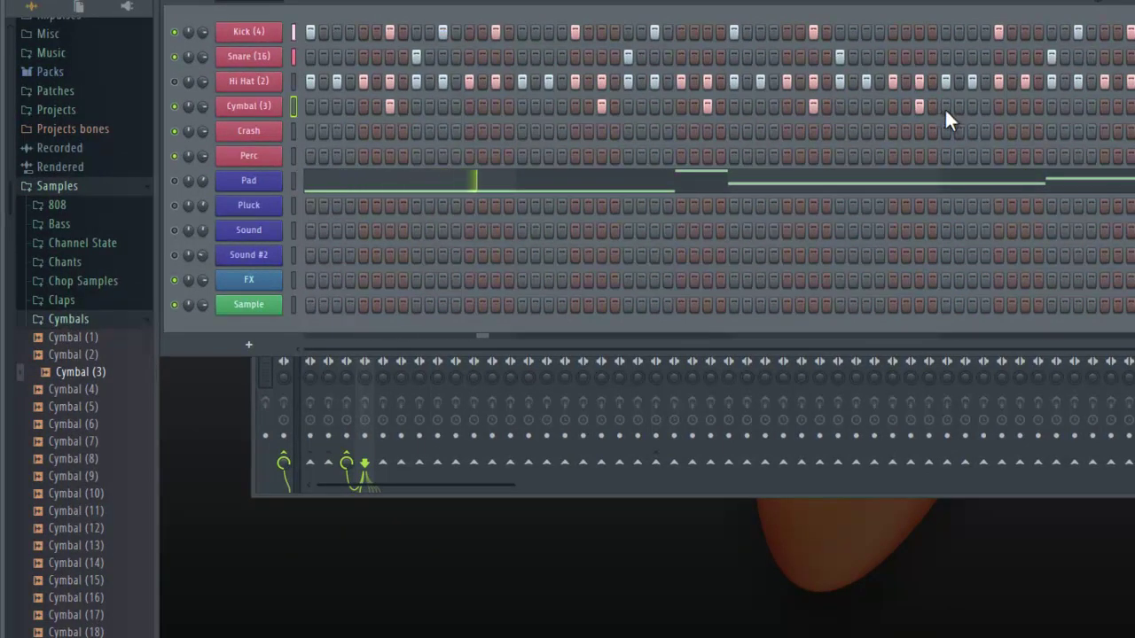
pyautogui.rightClick(842, 59)
pyautogui.click(946, 60)
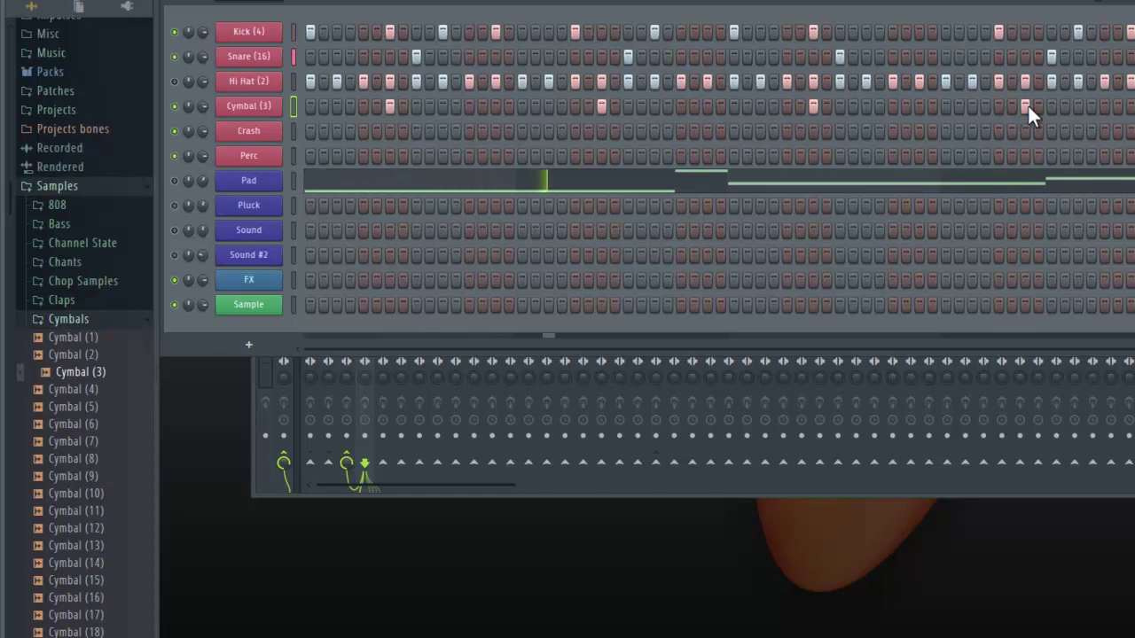
# Audition neighbouring cymbal samples and replace Cymbal (3) in the channel rack with Cymbal (4)
pyautogui.click(78, 356)
pyautogui.click(80, 390)
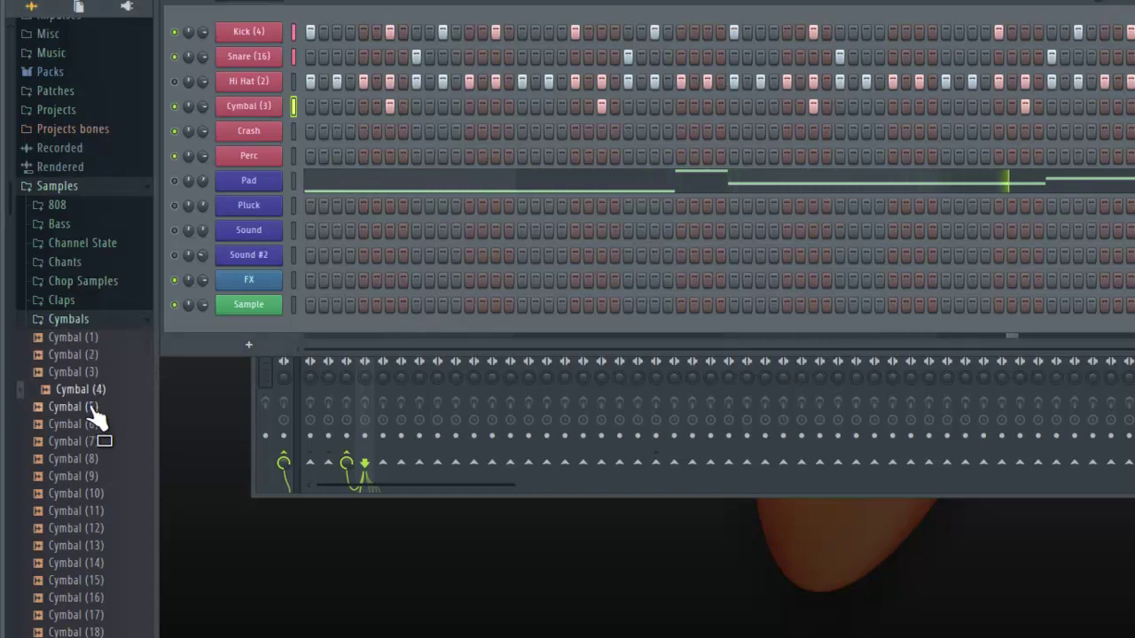
pyautogui.moveTo(85, 395); pyautogui.dragTo(247, 106)
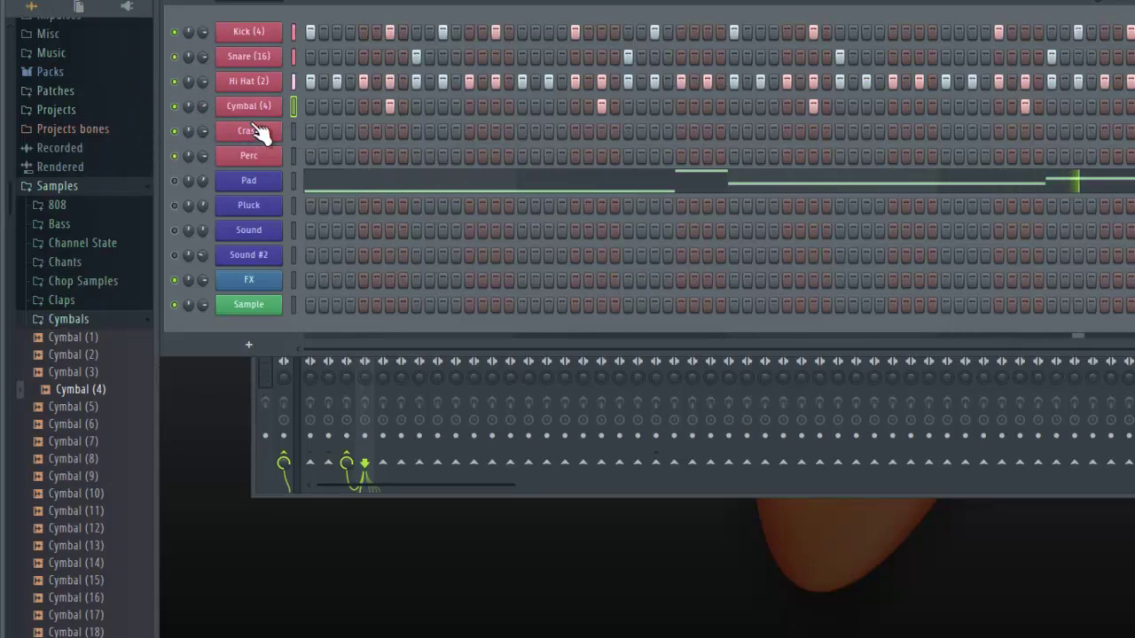
# Audition more cymbal samples and replace the cymbal channel's sample with Cymbal (15)
pyautogui.click(76, 458)
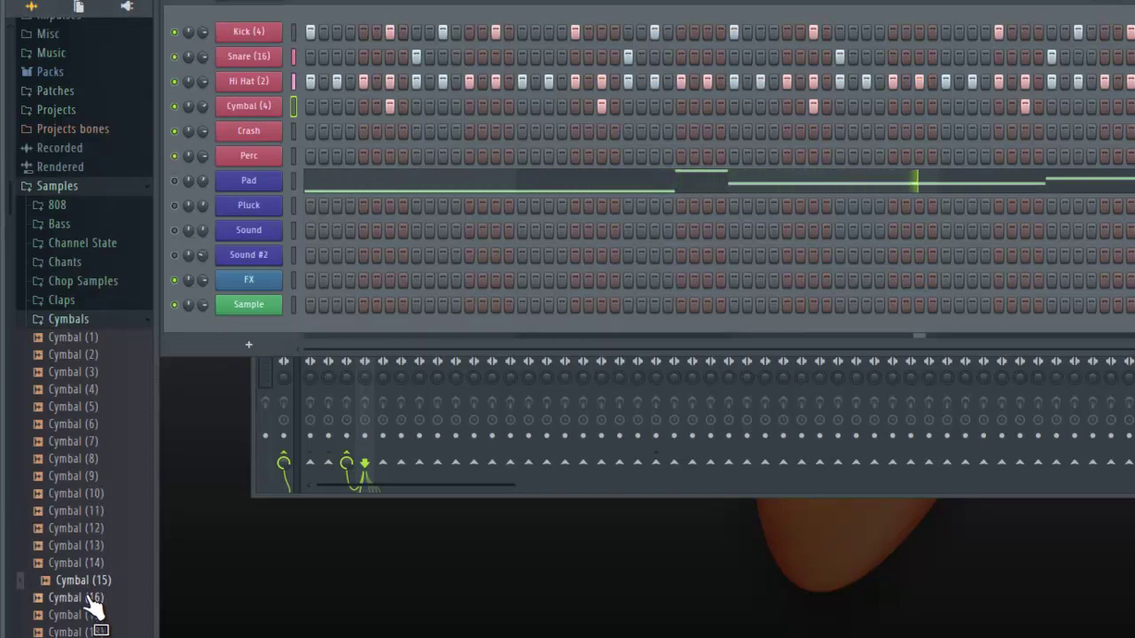
pyautogui.moveTo(84, 596); pyautogui.dragTo(258, 124)
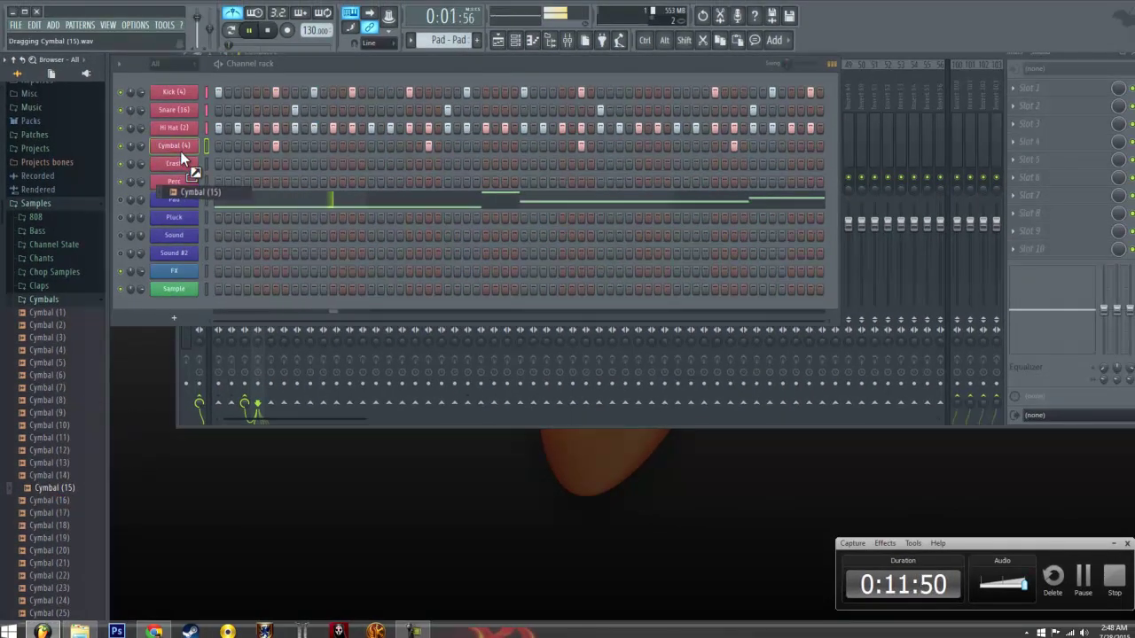
pyautogui.moveTo(180, 151); pyautogui.dragTo(180, 150)
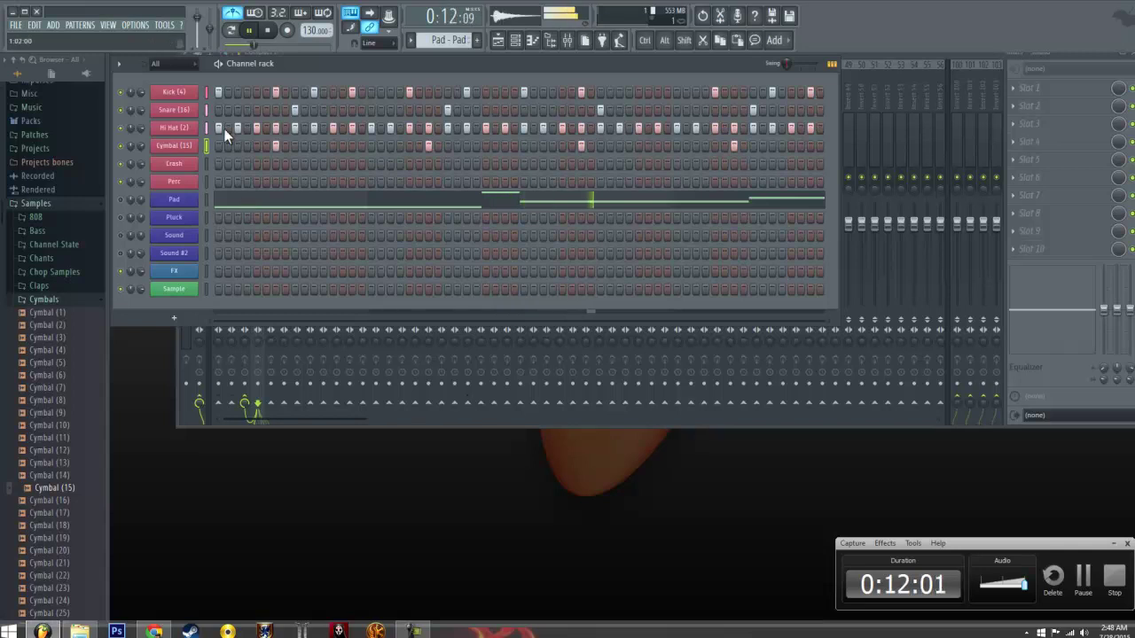
# Cut all notes of the Pad channel out of the Pad - Pad pattern
pyautogui.click(240, 206)
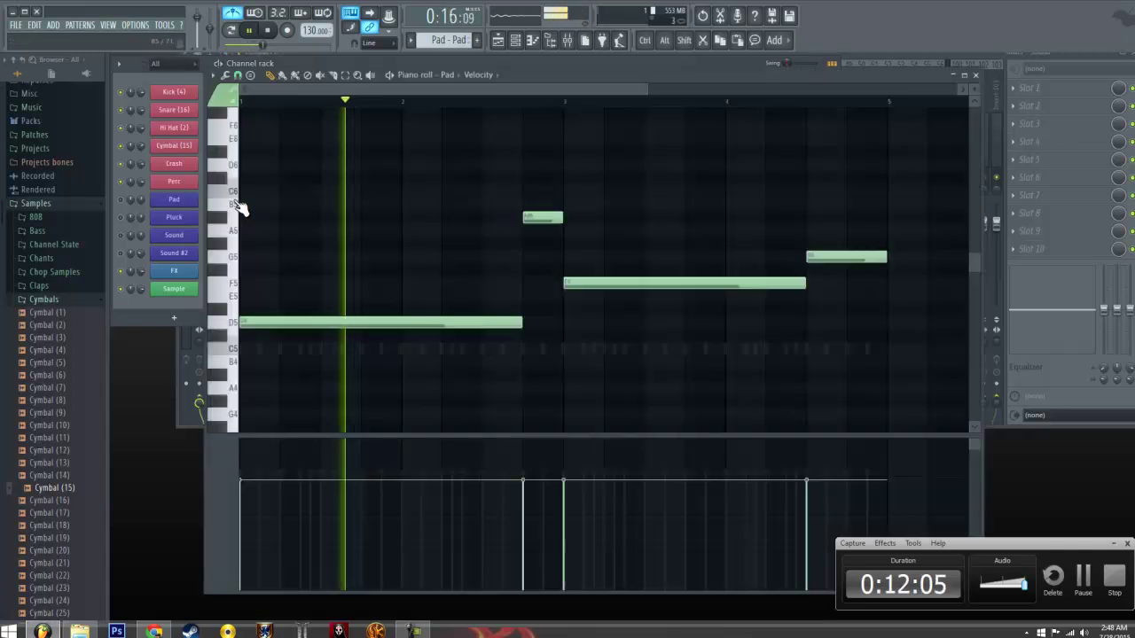
pyautogui.hotkey('ctrl', 'a')
pyautogui.press('Delete')
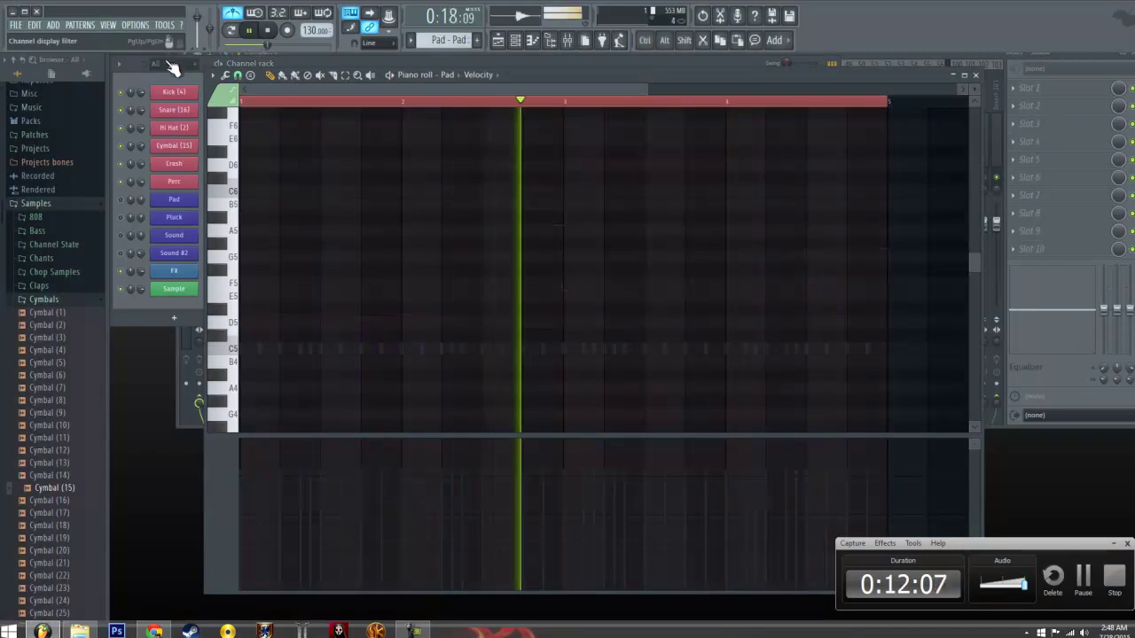
# Create a new pattern named PAD and paste the cut notes into the Pad channel's piano roll
pyautogui.click(476, 40)
pyautogui.write('PAD')
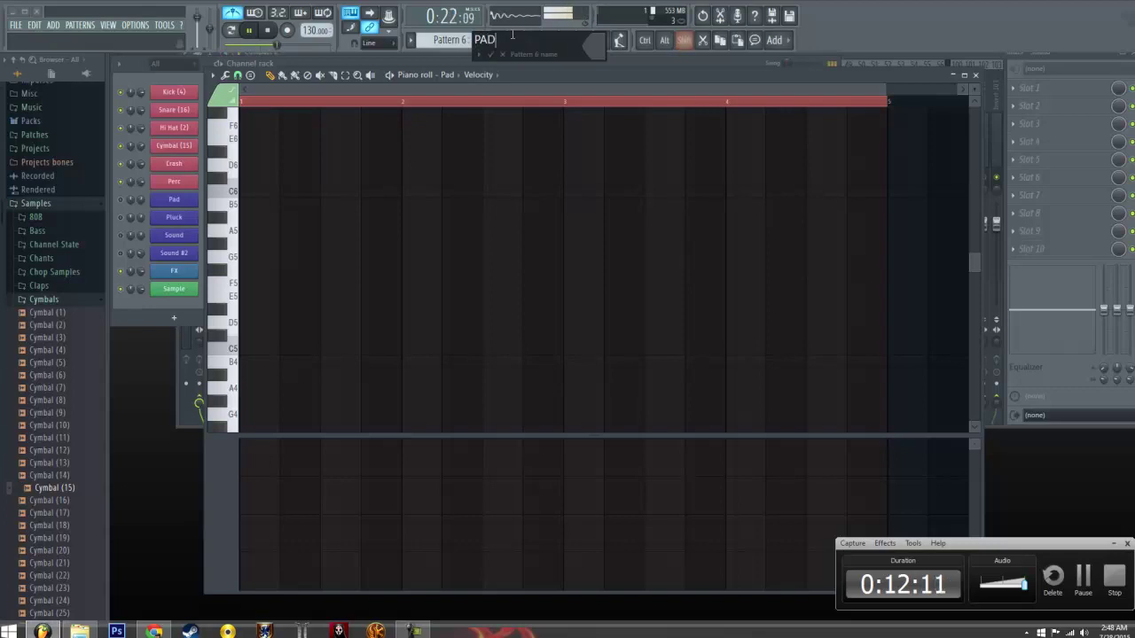
pyautogui.press('Return')
pyautogui.hotkey('ctrl', 'v')
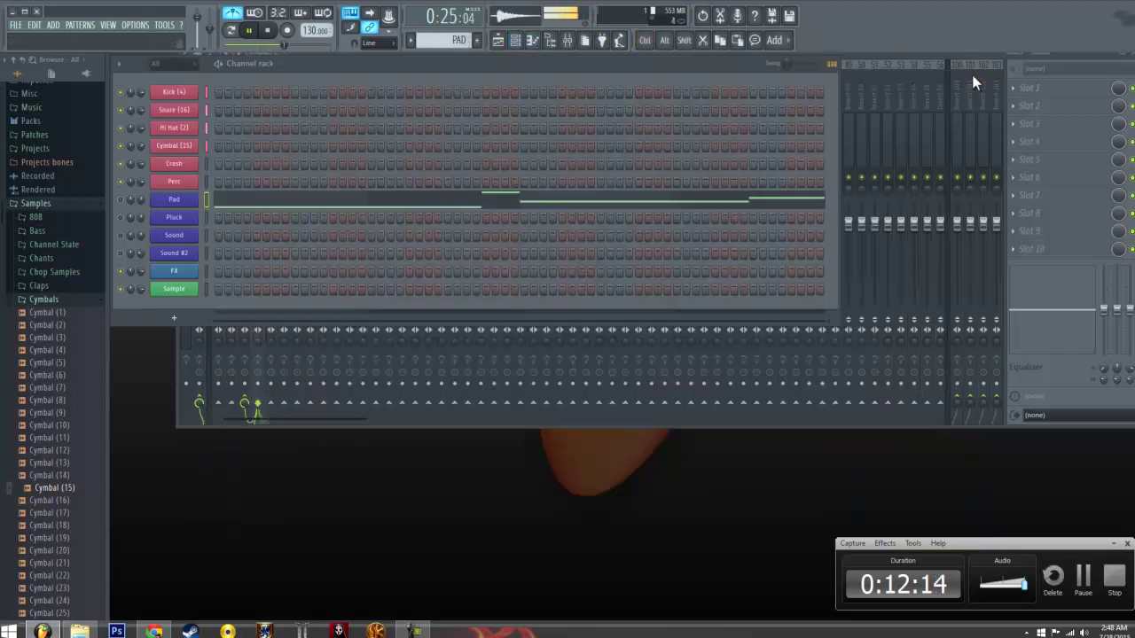
pyautogui.click(976, 75)
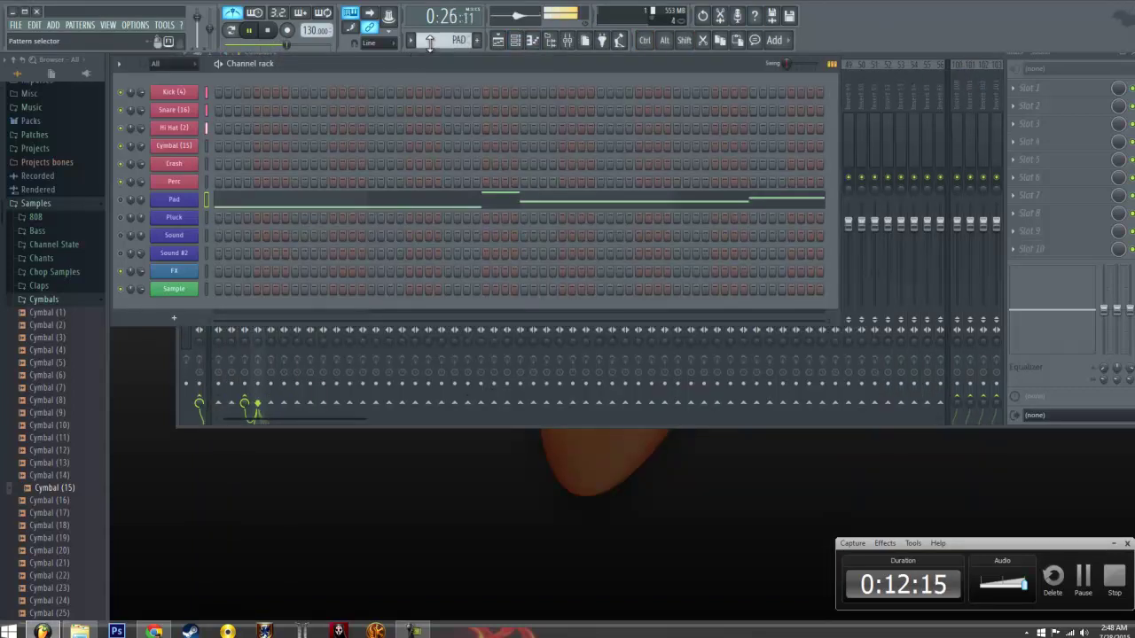
# Return to the Pad - Pad pattern that holds the drum steps and rename it Drums
pyautogui.scroll(-2, 430, 43)
pyautogui.scroll(-1, 430, 42)
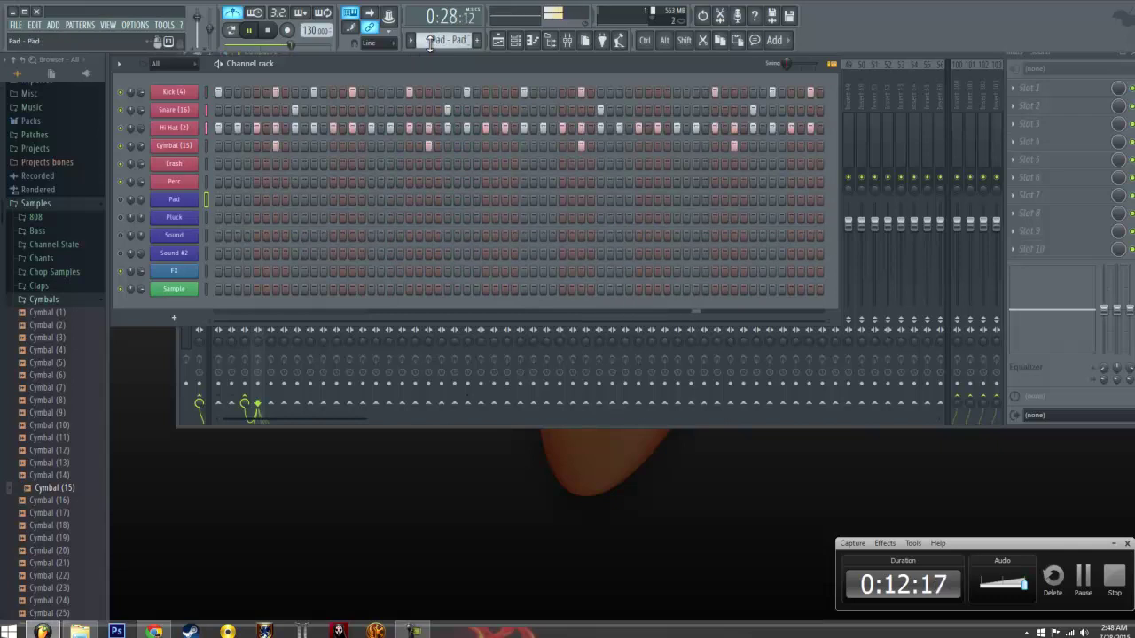
pyautogui.click(89, 27)
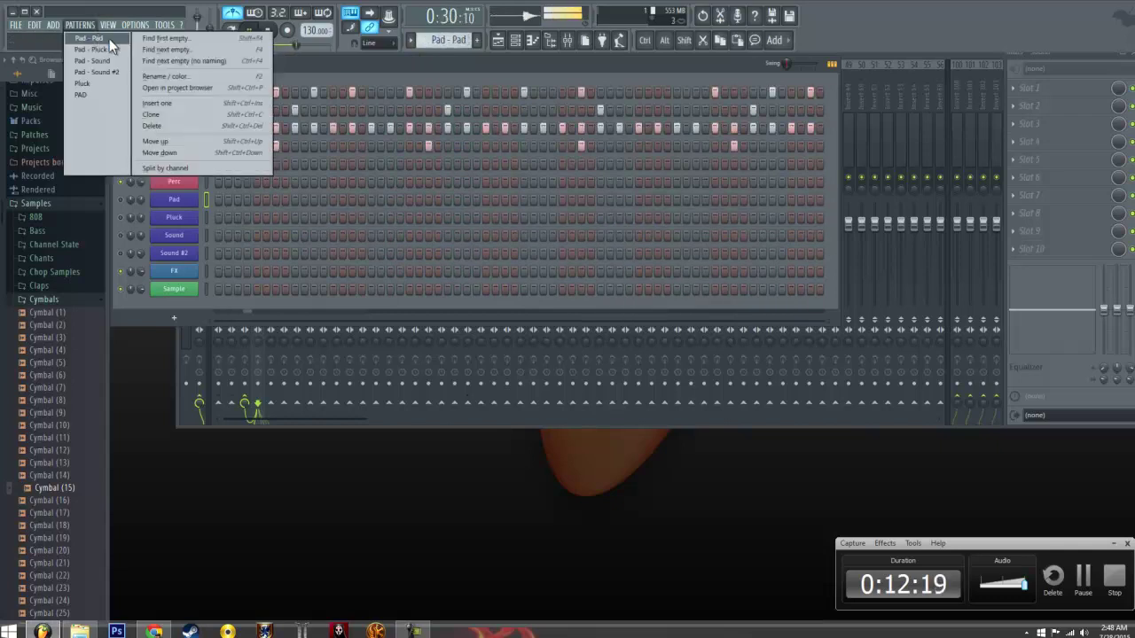
pyautogui.click(174, 76)
pyautogui.write('Drums')
pyautogui.press('Return')
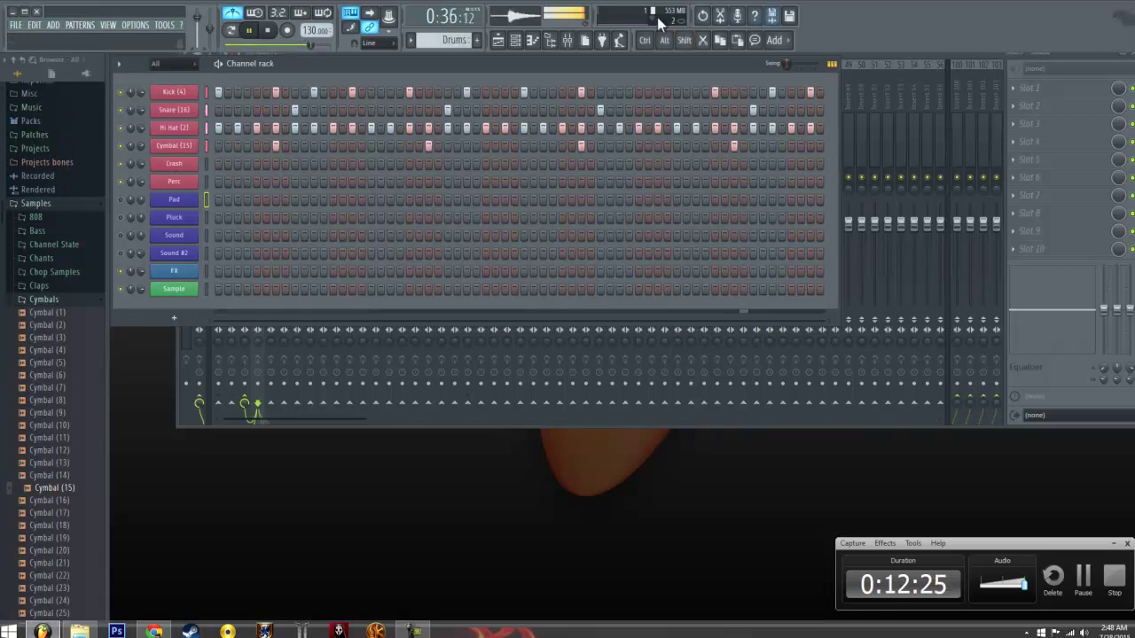
# Stop playback and place Drums clips on the playlist's Kick track at bars 9, 13, 17 and 21
pyautogui.click(516, 40)
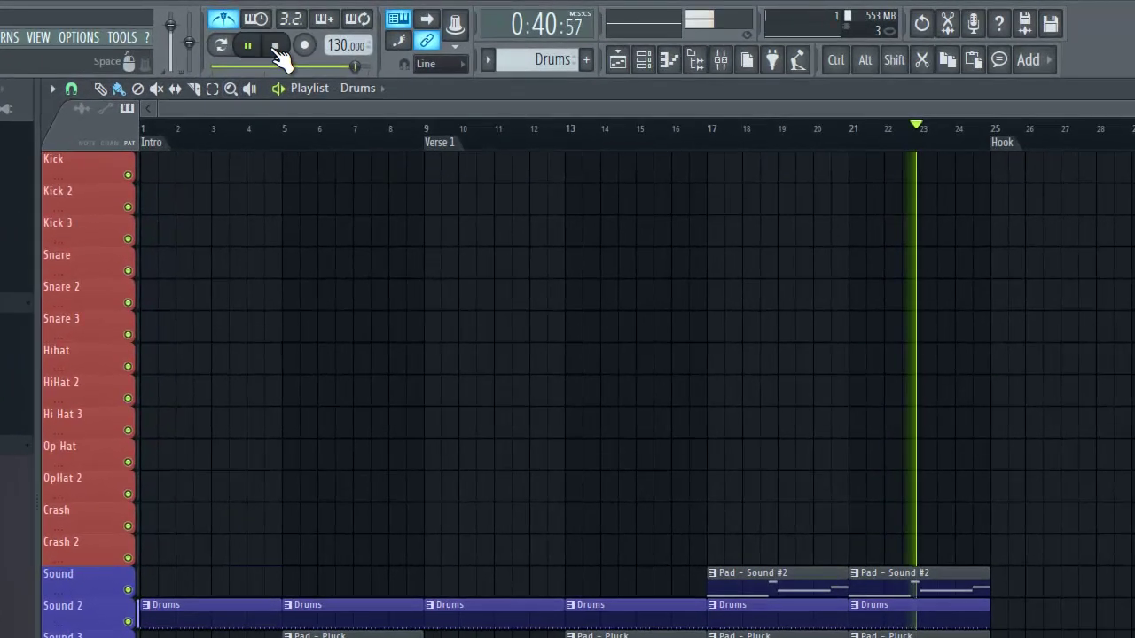
pyautogui.click(267, 30)
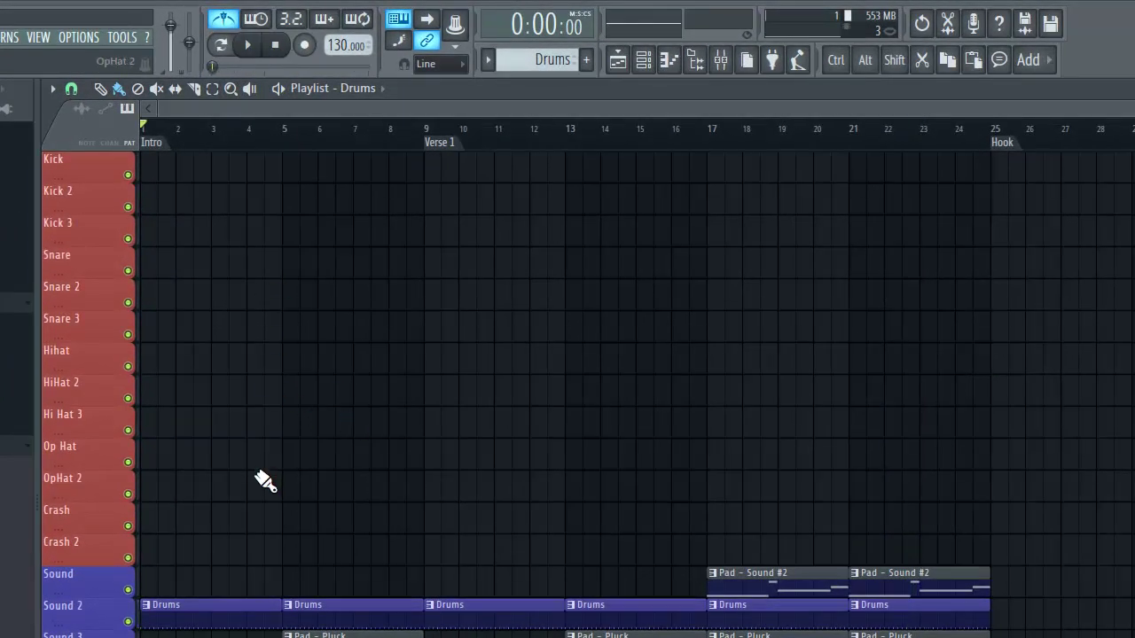
pyautogui.moveTo(306, 174)
pyautogui.mouseDown()
pyautogui.moveTo(520, 193)
pyautogui.moveTo(466, 198)
pyautogui.mouseUp()
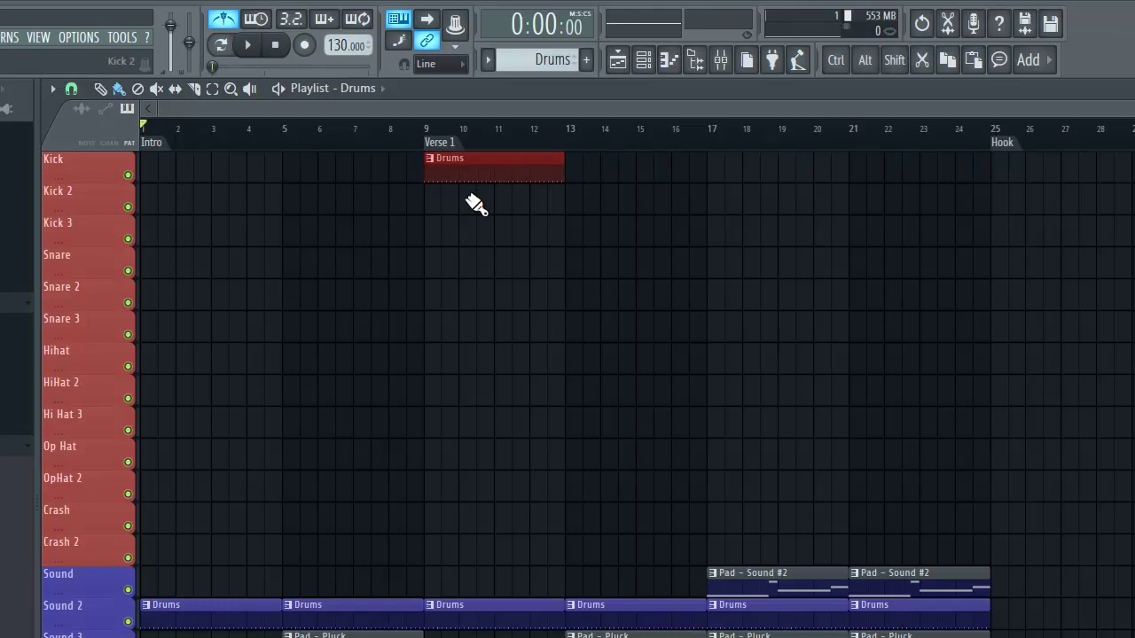
pyautogui.click(576, 177)
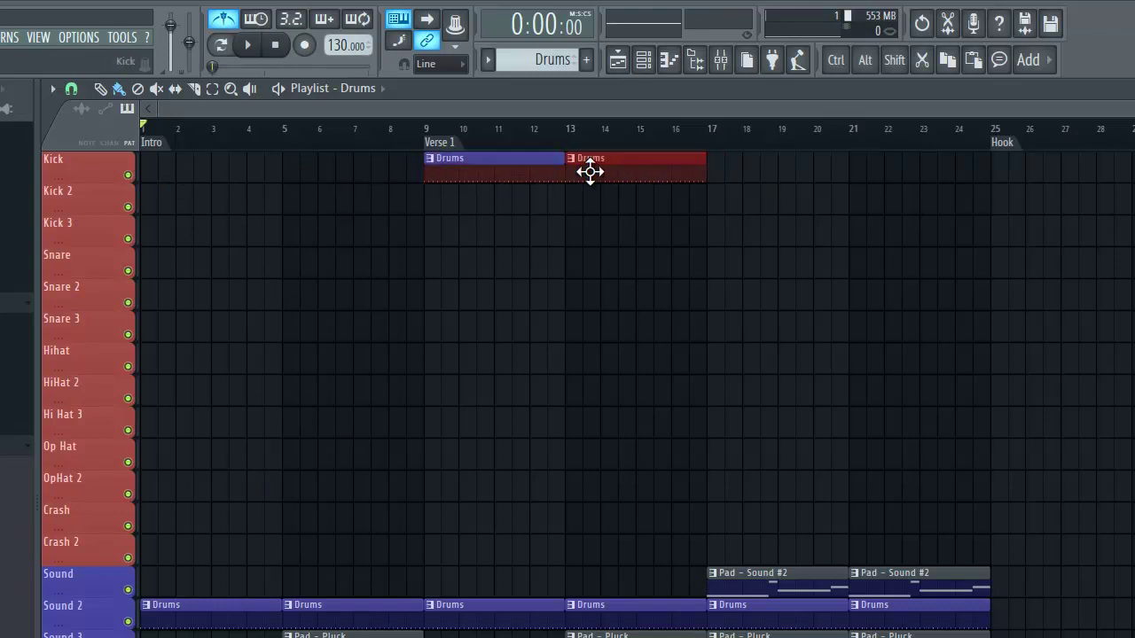
pyautogui.click(718, 173)
pyautogui.click(866, 168)
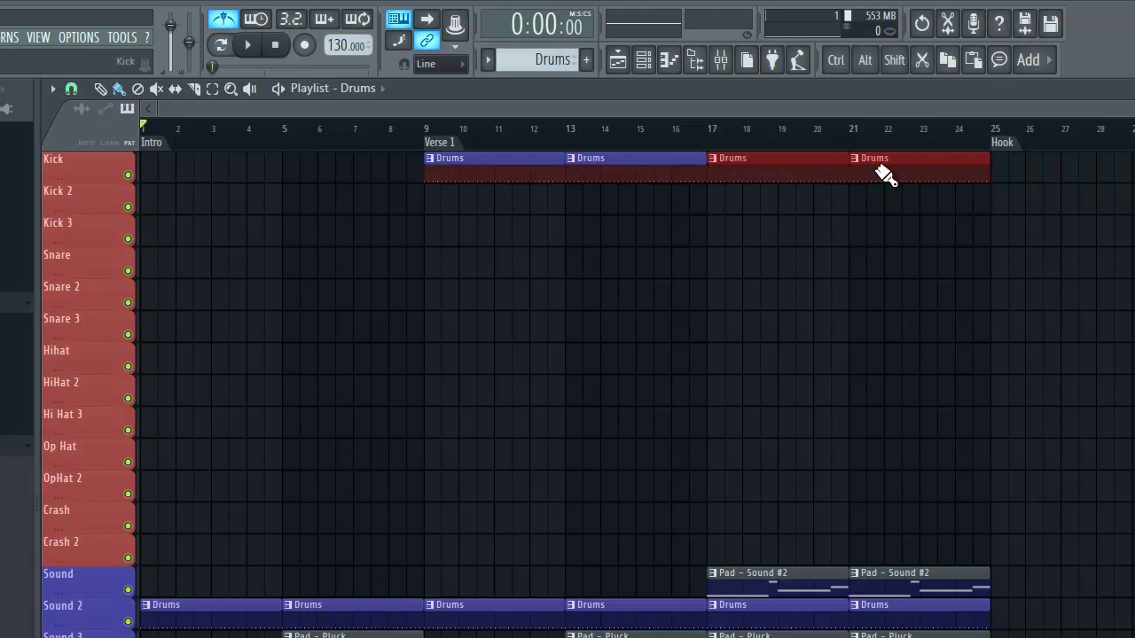
# Play the playlist arrangement briefly from the start to check it
pyautogui.click(354, 129)
pyautogui.click(275, 44)
pyautogui.click(247, 44)
pyautogui.click(253, 50)
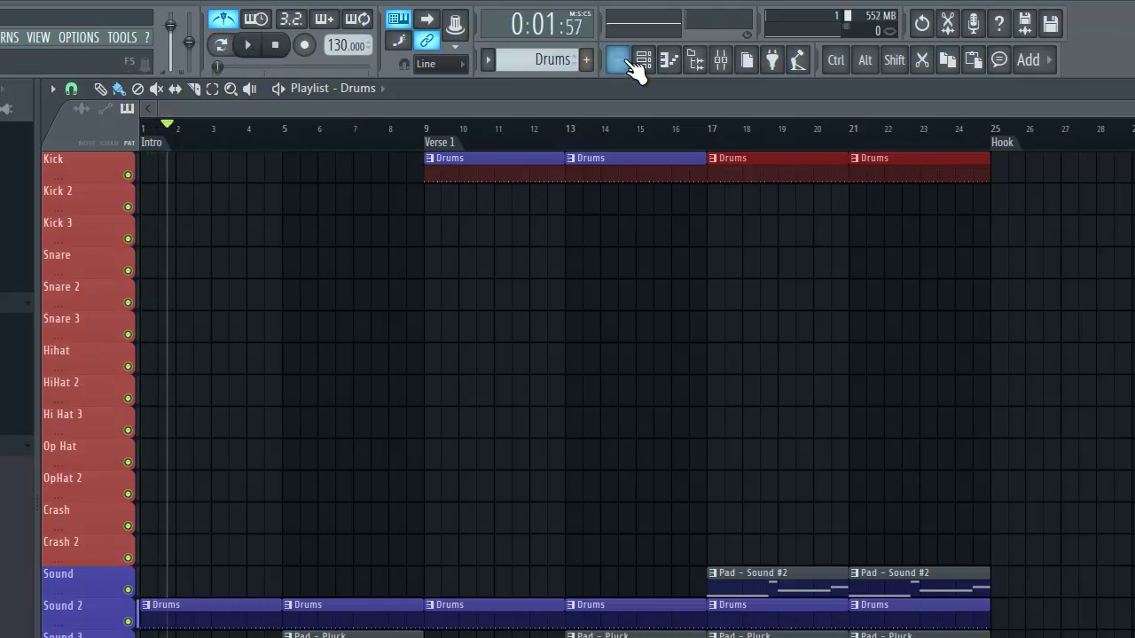
# Unmute the Pad, Pluck, Sound and Sound #2 channels in the channel rack
pyautogui.click(620, 71)
pyautogui.click(638, 71)
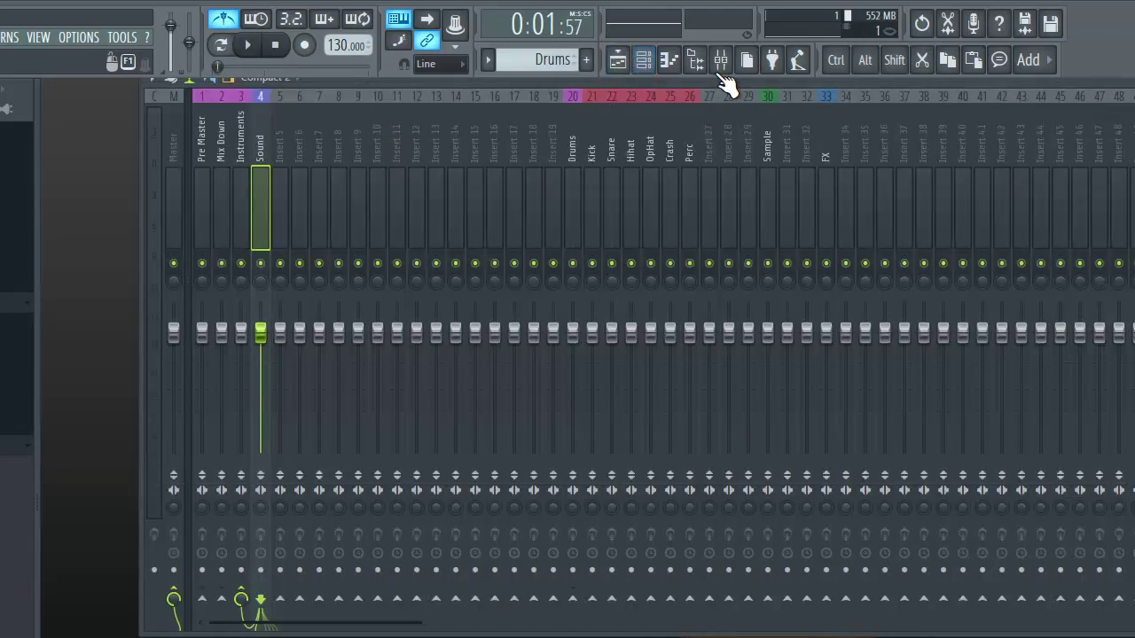
pyautogui.click(642, 64)
pyautogui.moveTo(60, 297); pyautogui.dragTo(61, 378)
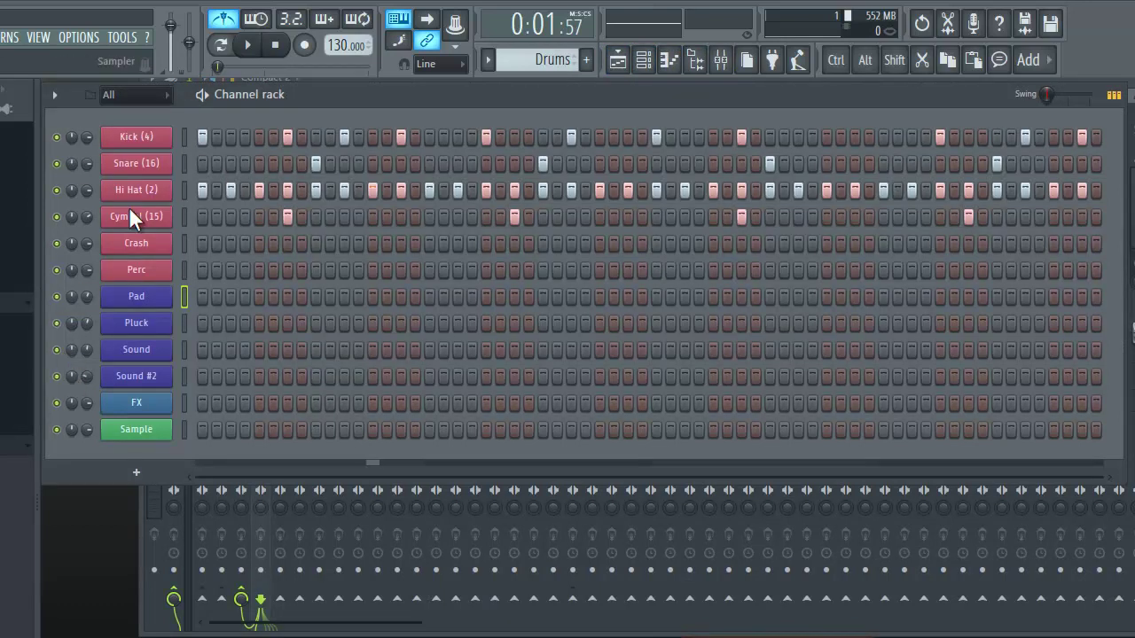
# Play the arrangement from the start and compare the playlist clips with the Drums pattern's channel steps
pyautogui.click(250, 48)
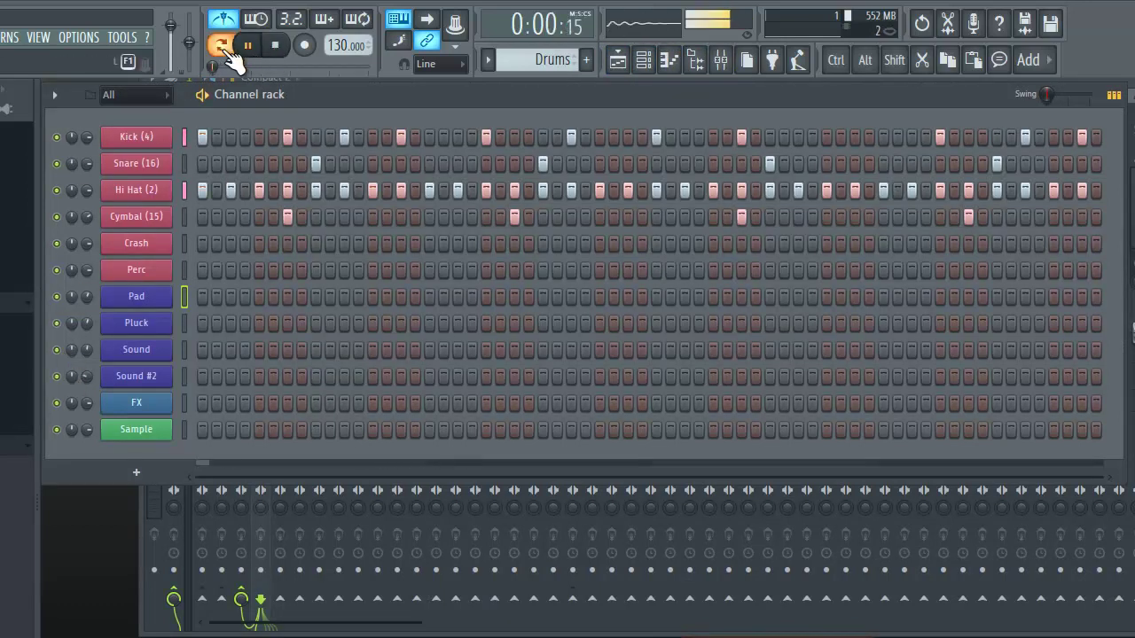
pyautogui.click(249, 44)
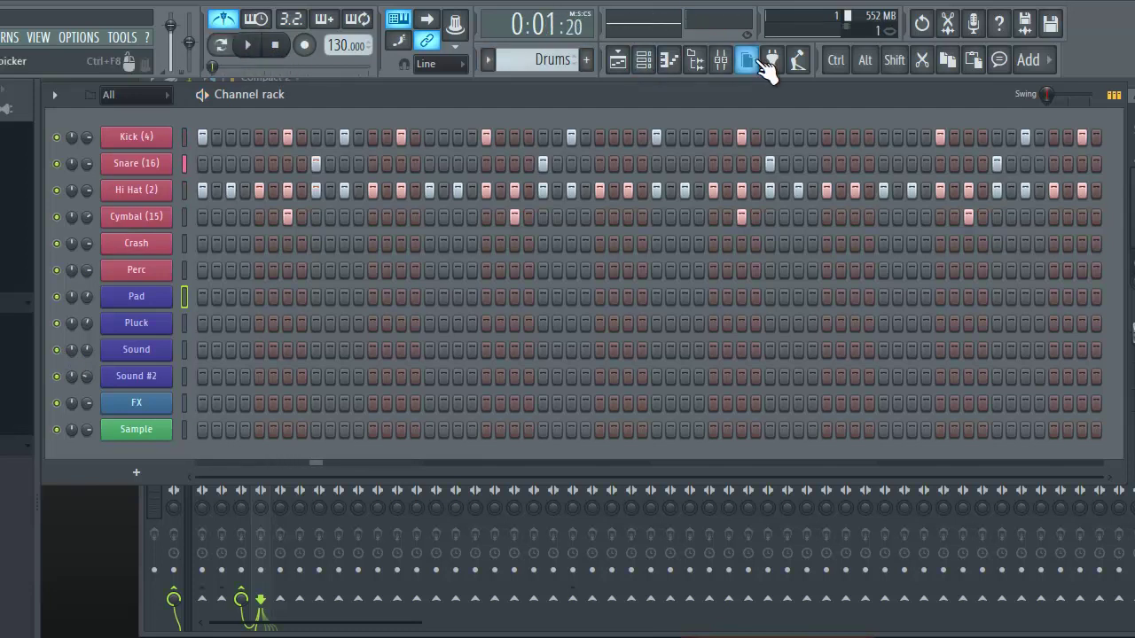
pyautogui.click(616, 60)
pyautogui.click(191, 146)
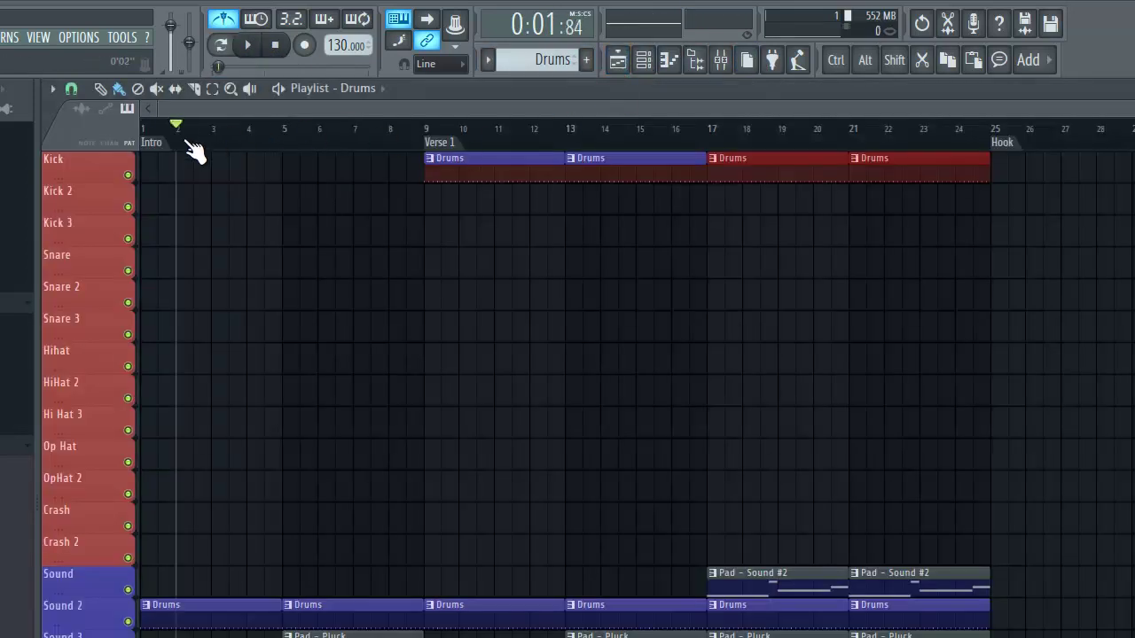
pyautogui.click(274, 45)
pyautogui.click(248, 45)
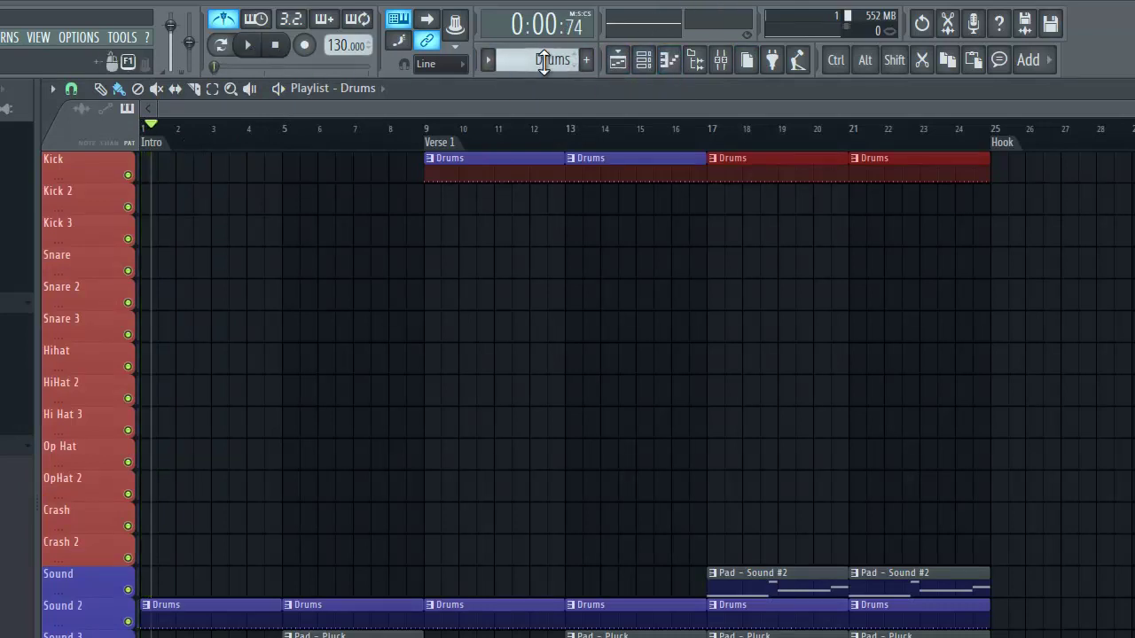
pyautogui.click(642, 64)
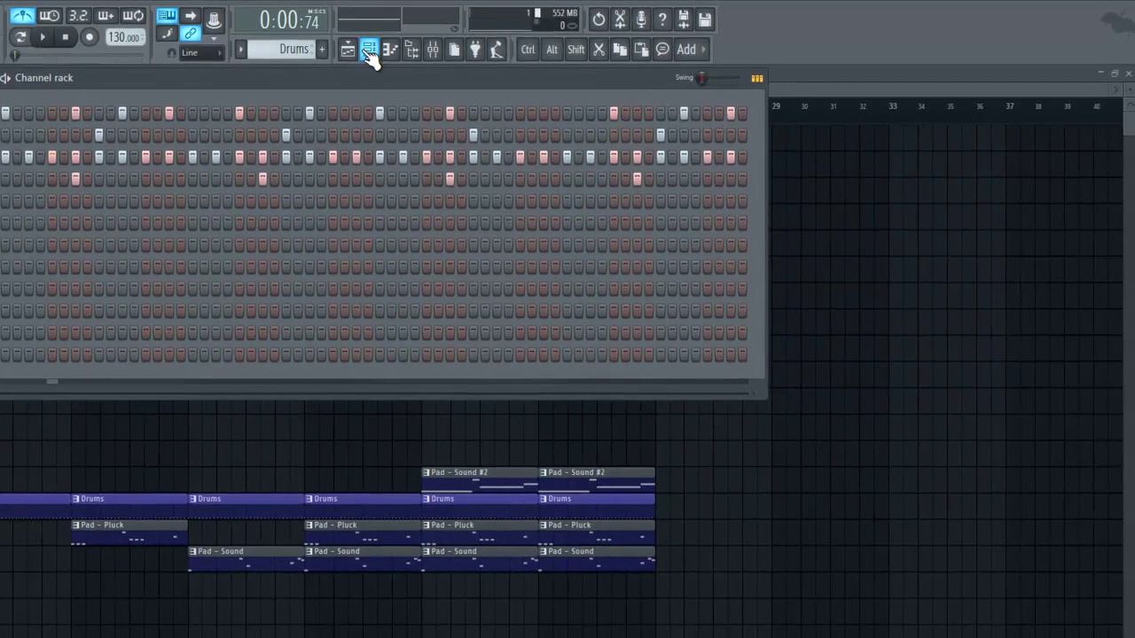
pyautogui.click(369, 51)
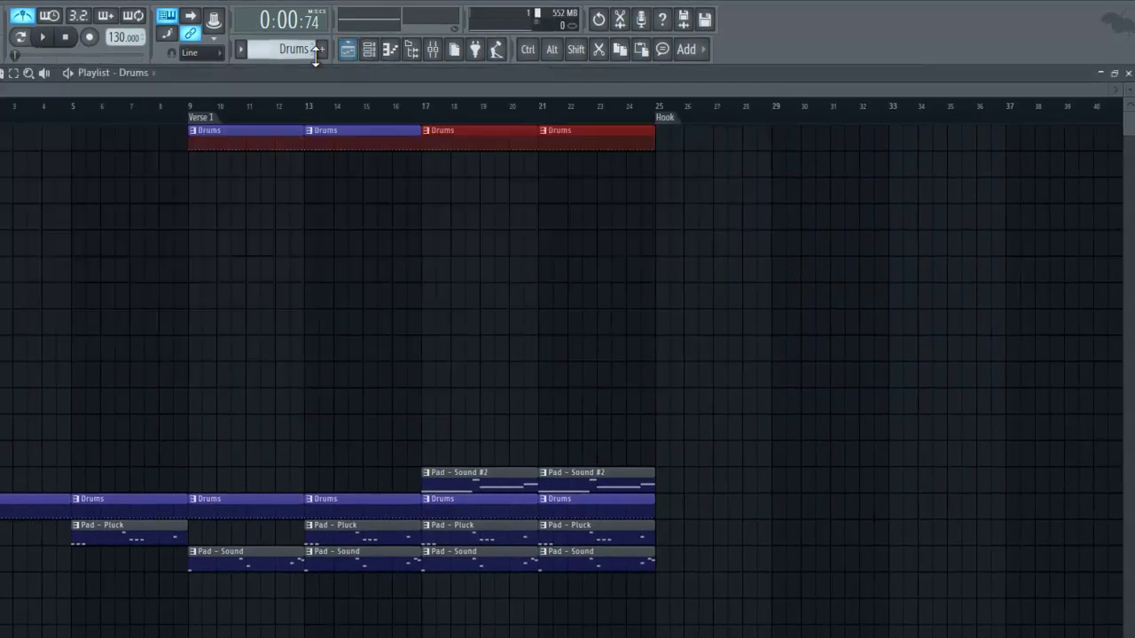
# Look over the mixer tracks, close the mixer and start playing the playlist arrangement
pyautogui.click(431, 55)
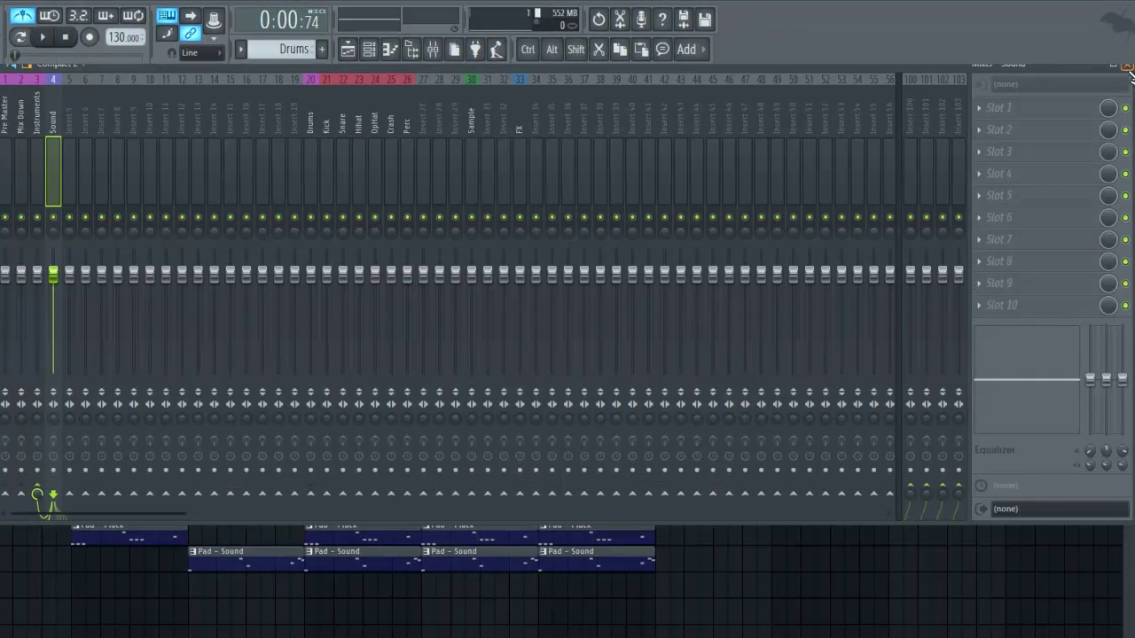
pyautogui.click(1126, 67)
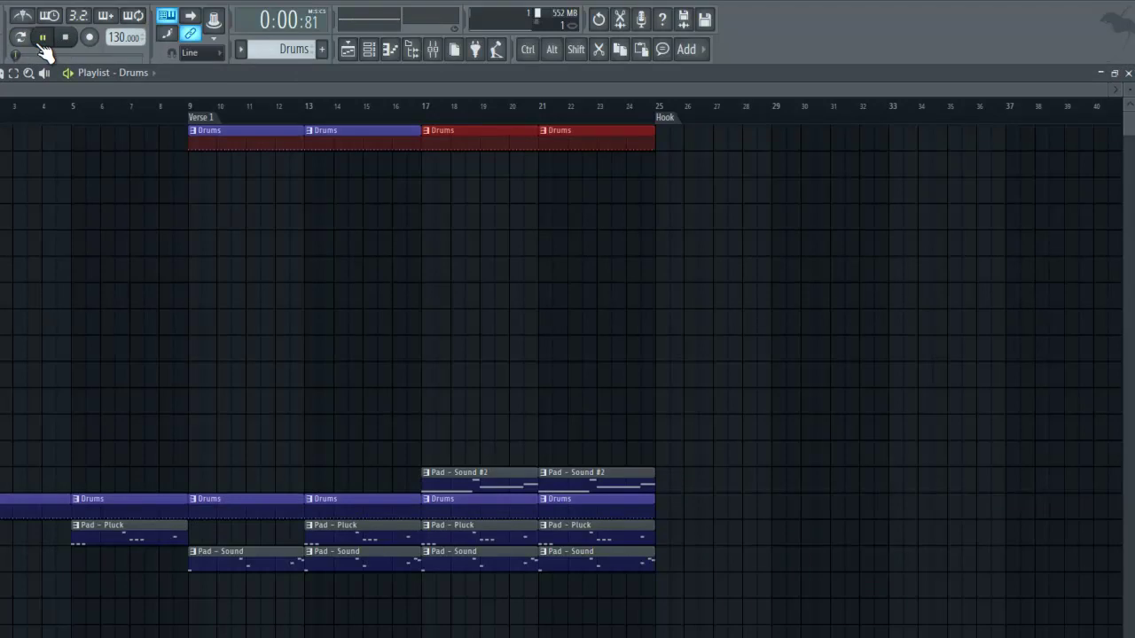
pyautogui.click(43, 37)
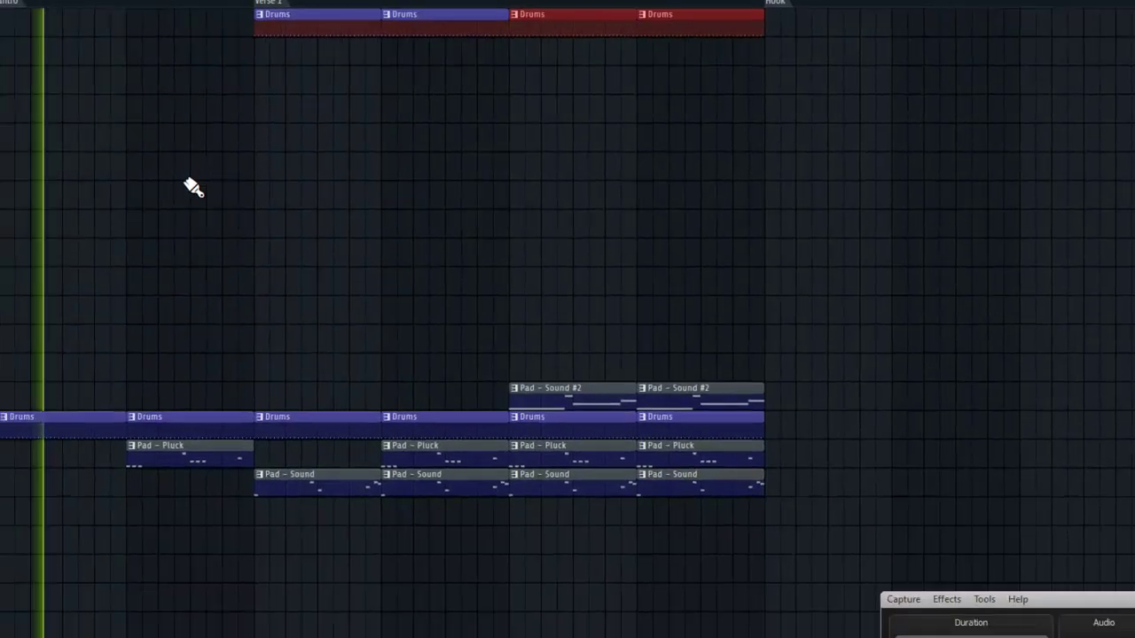
# Delete all the Drums clips from the playlist's Sound 2 track, keeping those on the Kick track
pyautogui.rightClick(55, 511)
pyautogui.rightClick(200, 323)
pyautogui.rightClick(408, 321)
pyautogui.rightClick(550, 321)
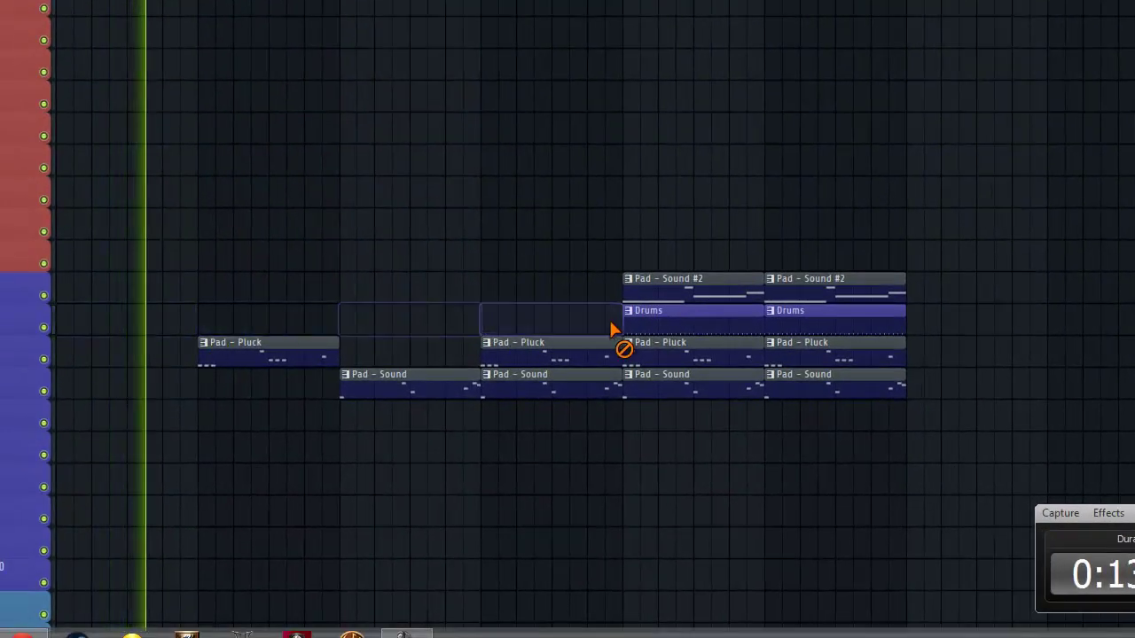
pyautogui.rightClick(692, 321)
pyautogui.rightClick(892, 321)
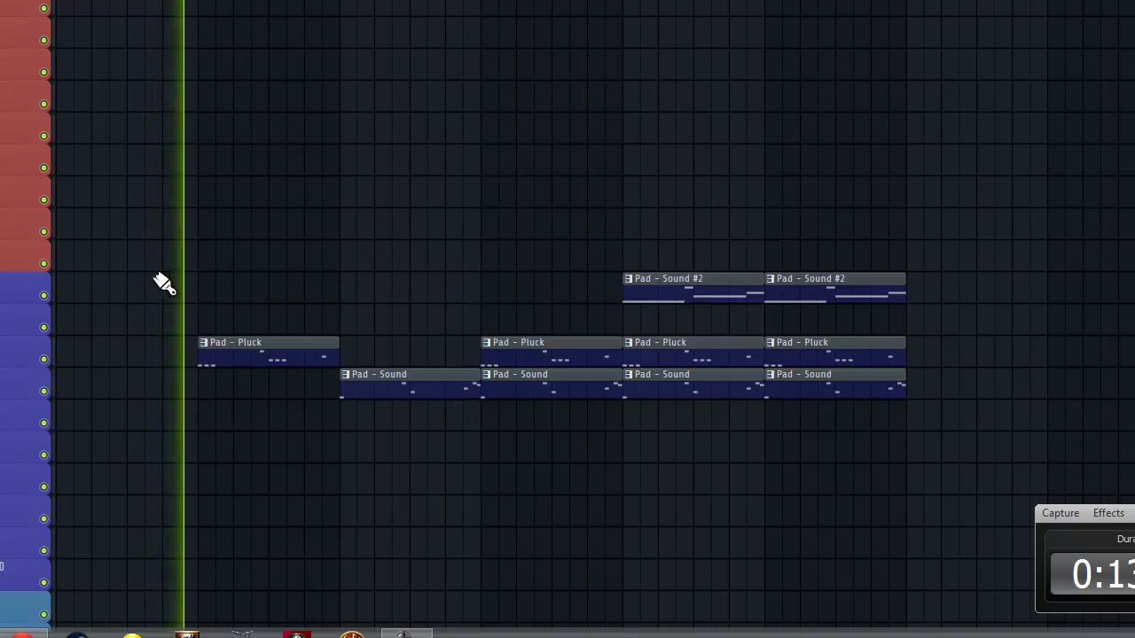
# Place Pad - Sound #2 clips on the playlist's Sound track at bars 1, 5, 9 and 13, and stop playback
pyautogui.click(71, 299)
pyautogui.moveTo(185, 302); pyautogui.dragTo(500, 299)
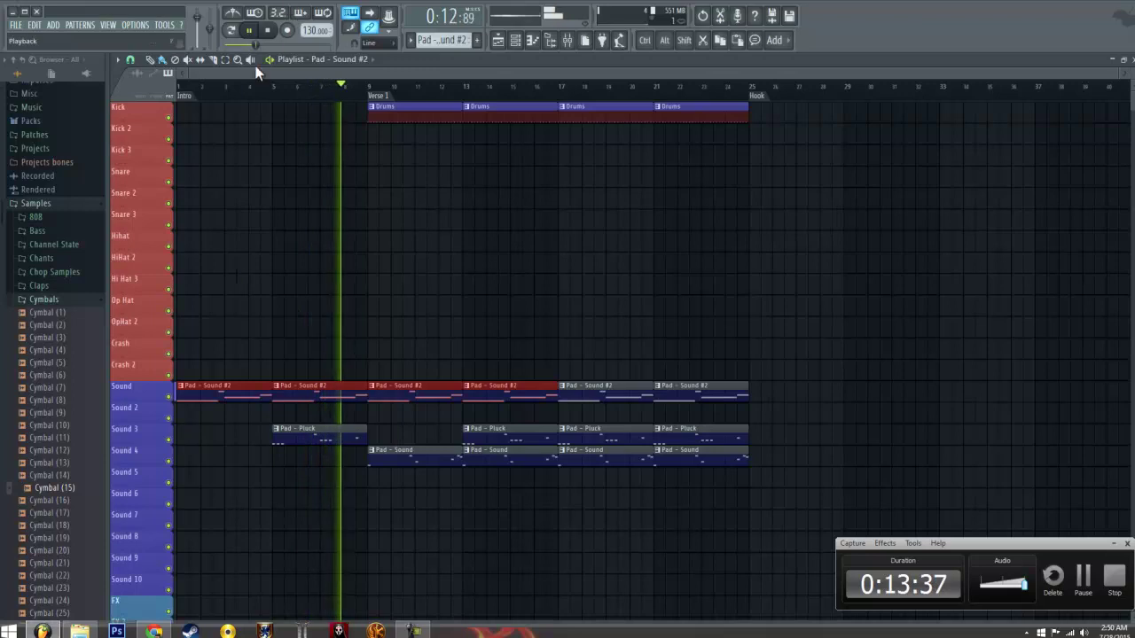
pyautogui.click(267, 30)
# Move all notes of the Pad - Sound #2 pattern from the Sound #2 channel's piano roll into the Pad channel's piano roll
pyautogui.doubleClick(225, 385)
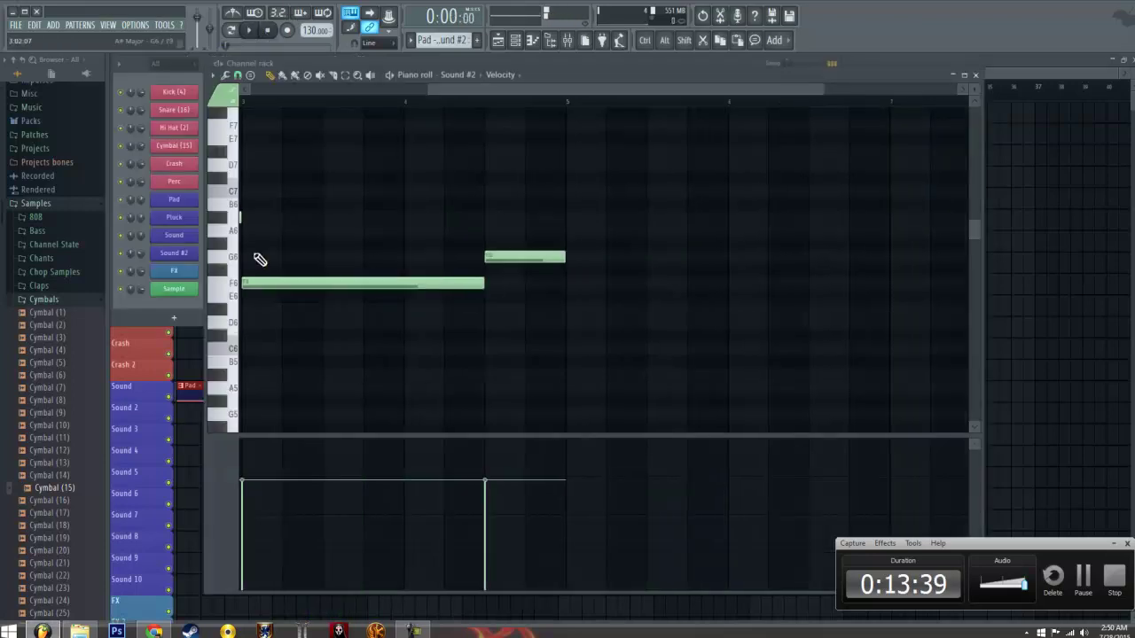
pyautogui.hotkey('ctrl', 'a')
pyautogui.hotkey('ctrl', 'x')
pyautogui.click(516, 40)
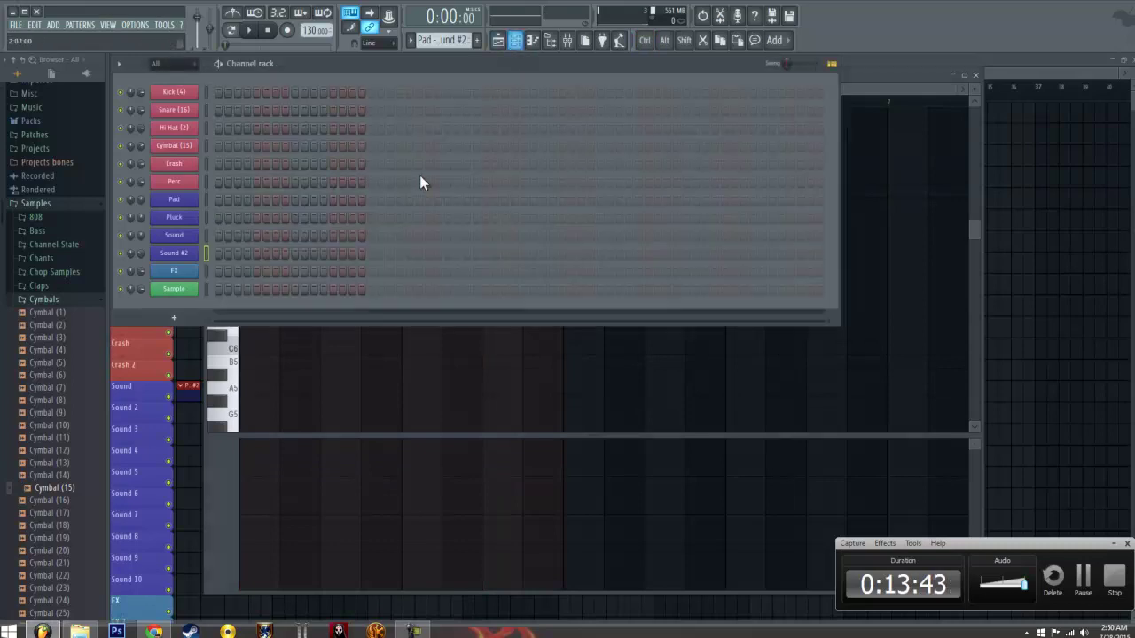
pyautogui.click(175, 199)
pyautogui.rightClick(161, 204)
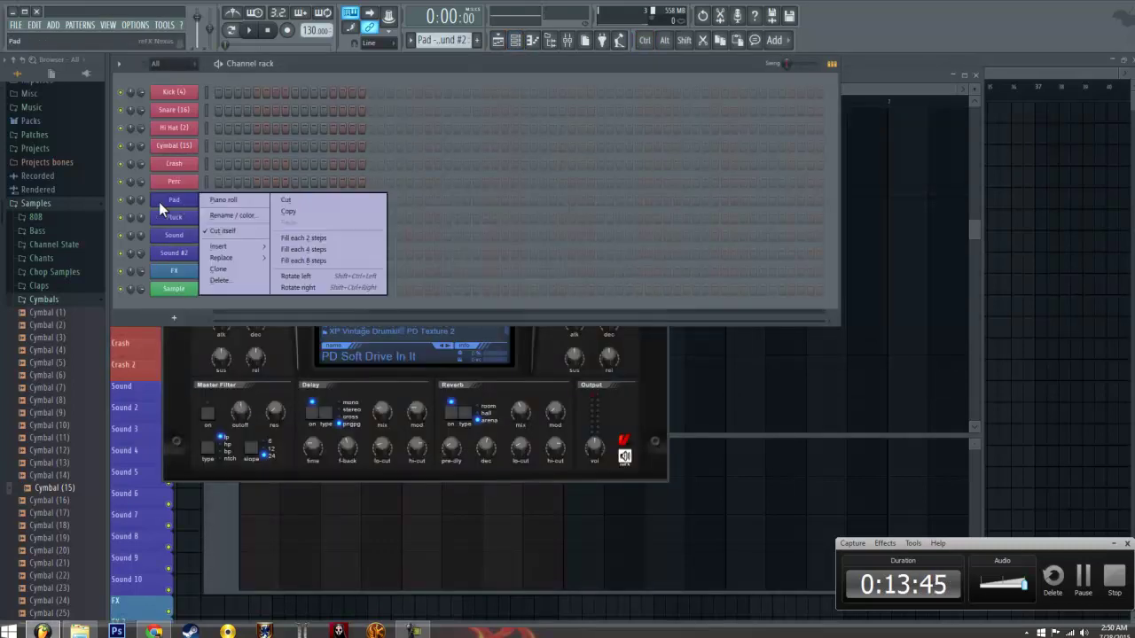
pyautogui.click(222, 201)
pyautogui.hotkey('ctrl', 'v')
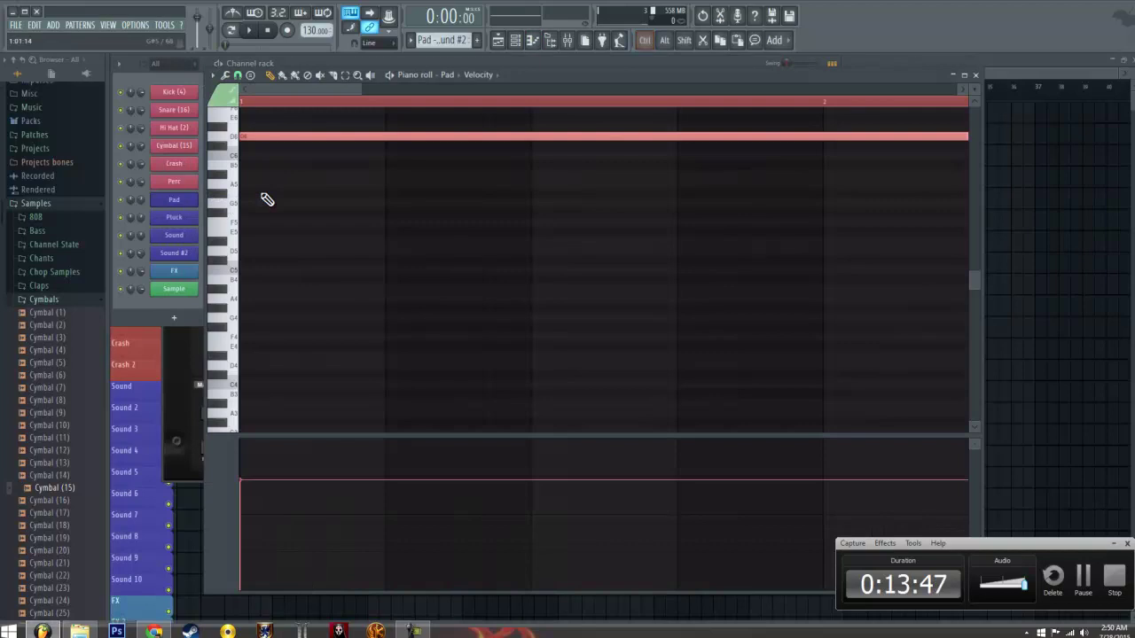
# Play the Pad - Sound #2 pattern briefly to check the pasted notes, and close the piano roll and channel rack
pyautogui.press('space')
pyautogui.click(977, 75)
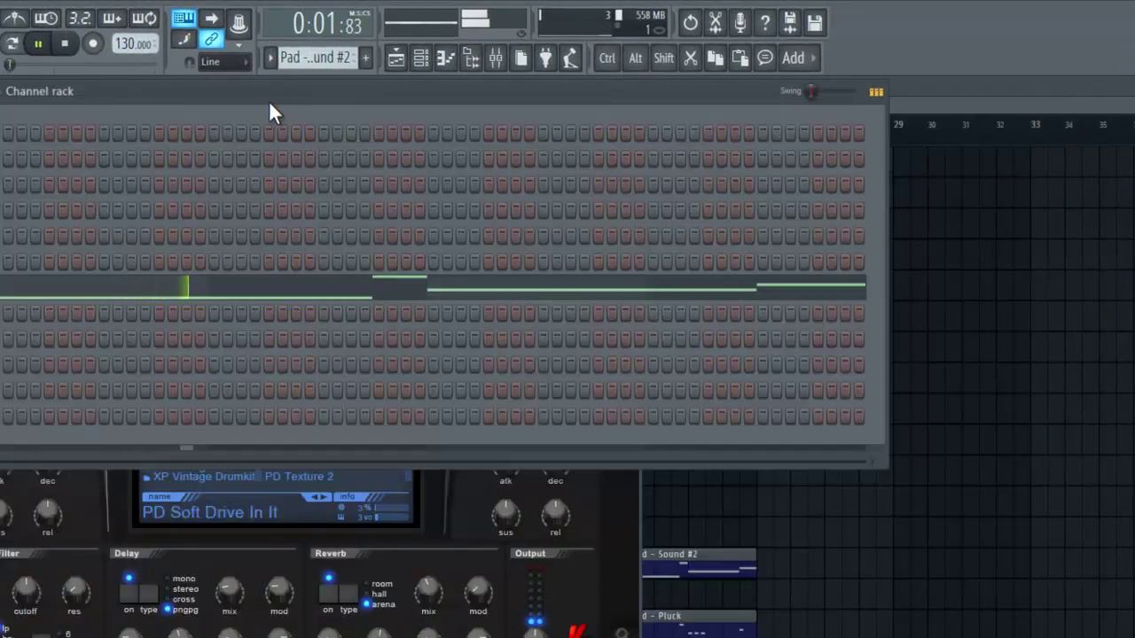
pyautogui.click(40, 44)
pyautogui.click(62, 45)
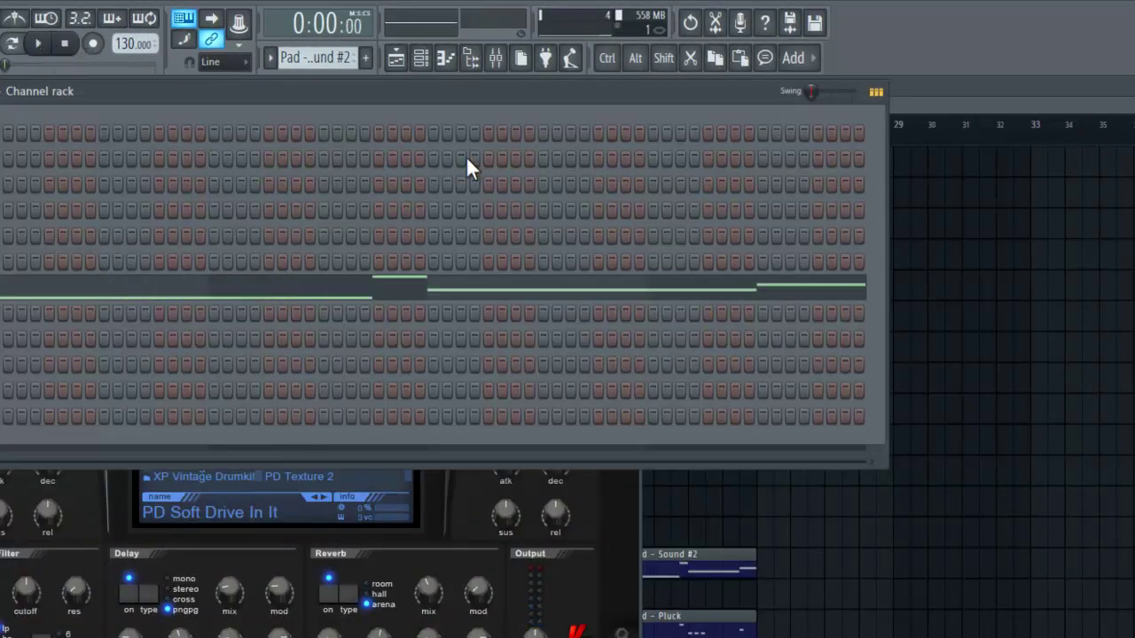
pyautogui.click(902, 90)
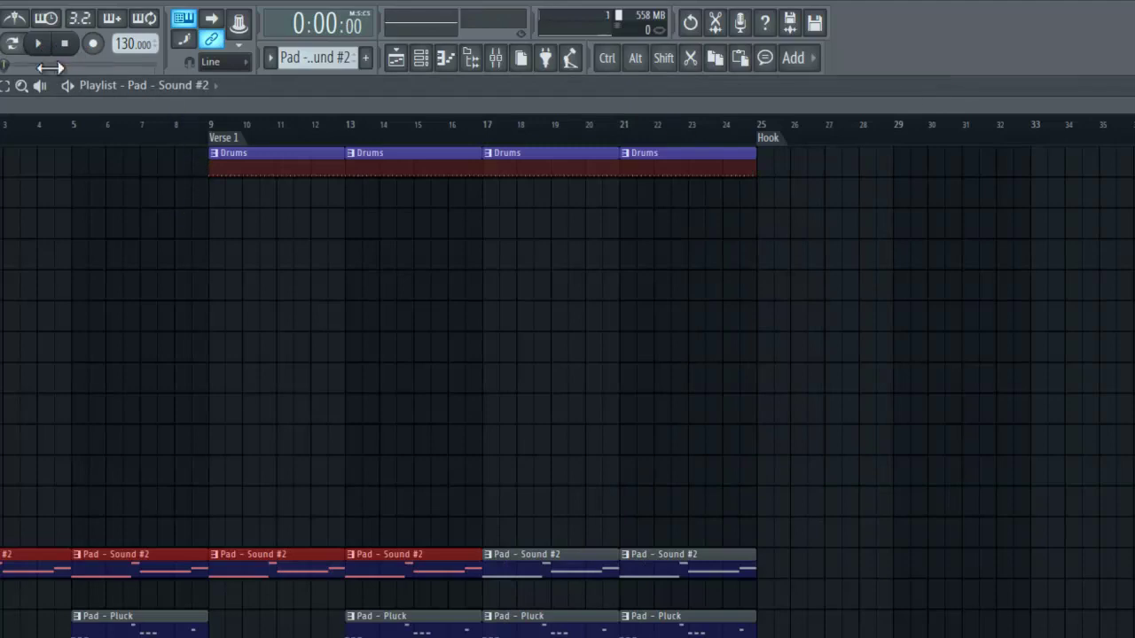
# Play the arrangement and delete the Pad - Sound #2 clips at bars 9 and 13 on the Sound track
pyautogui.click(40, 44)
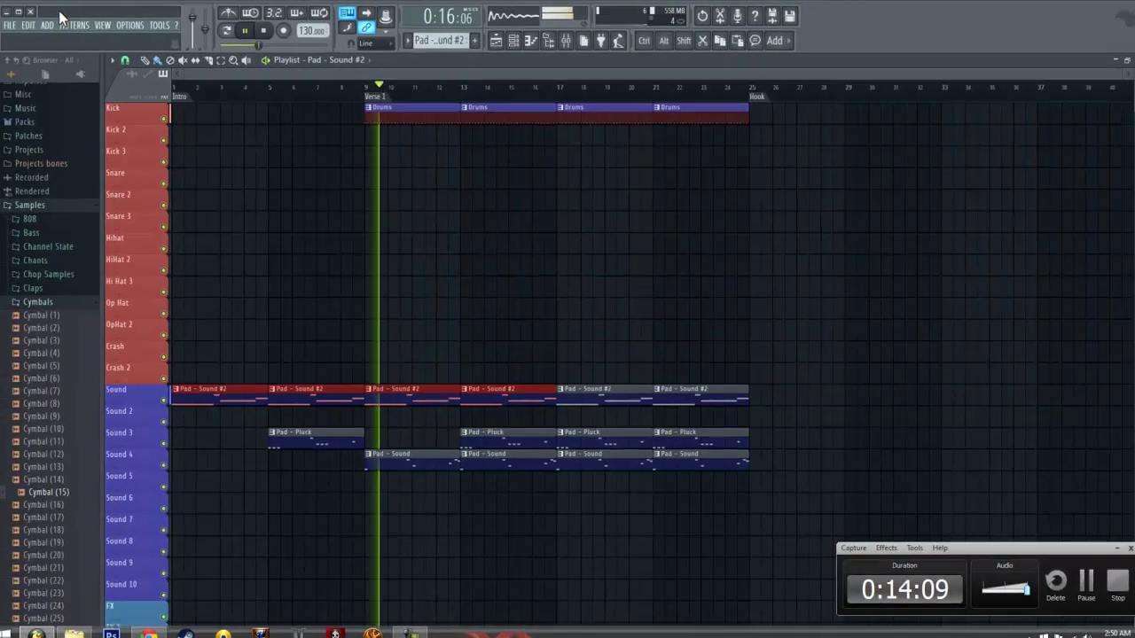
pyautogui.scroll(-1, 94, 81)
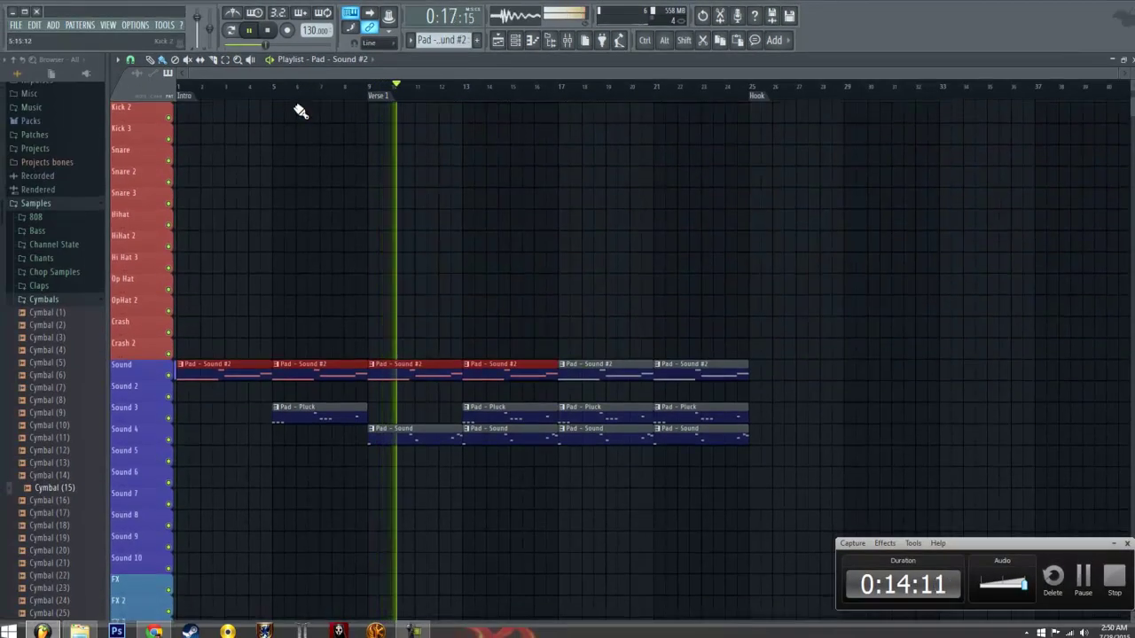
pyautogui.rightClick(438, 376)
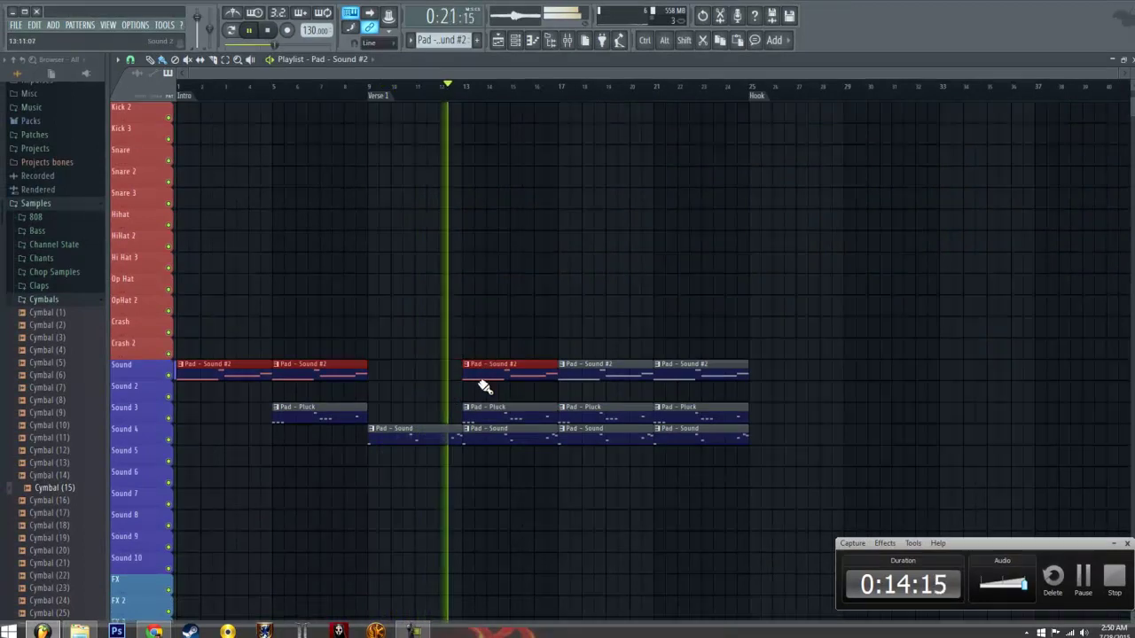
pyautogui.rightClick(480, 378)
pyautogui.click(345, 99)
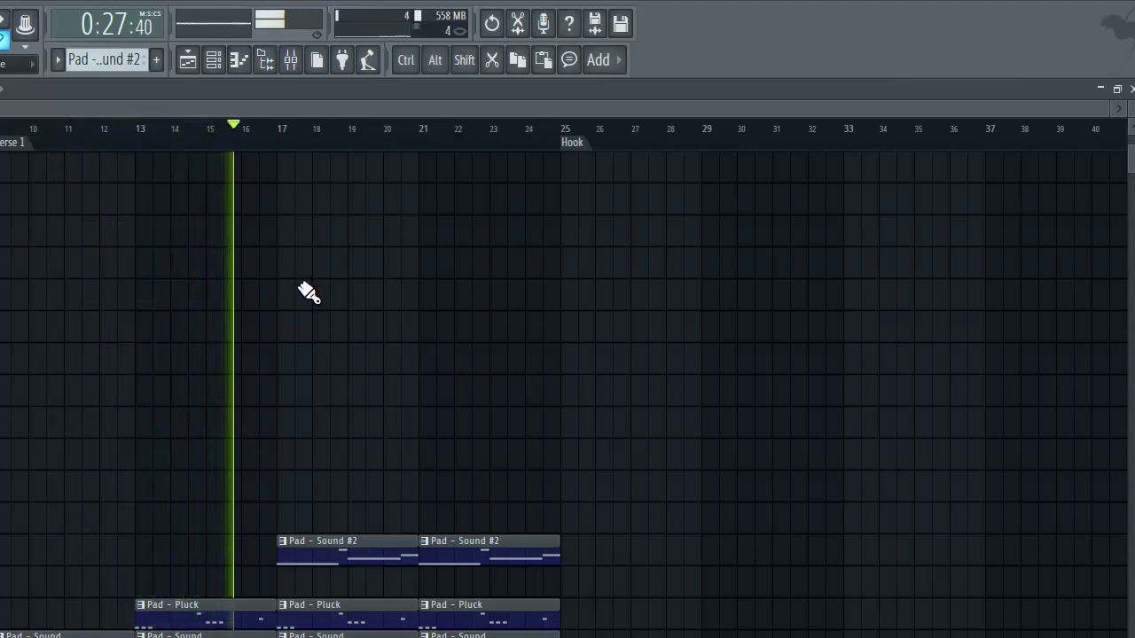
# Shorten the Drums clip at bar 13 on the Kick track so it ends midway through bar 16, and replay the transition
pyautogui.scroll(1, 308, 291)
pyautogui.moveTo(274, 157); pyautogui.dragTo(259, 159)
pyautogui.click(199, 128)
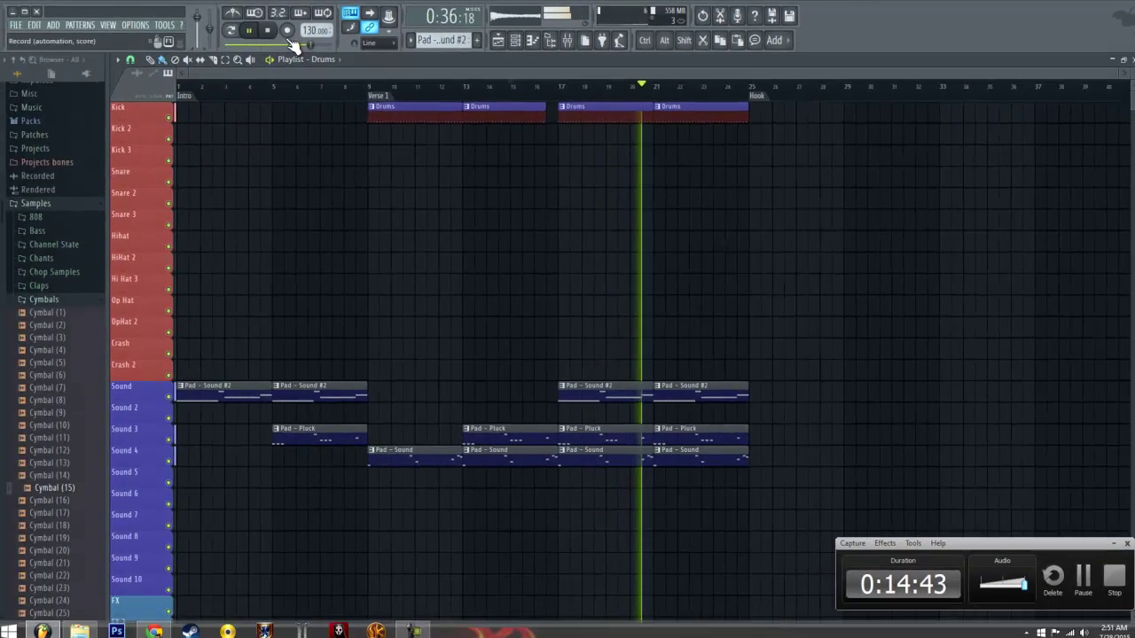
pyautogui.click(267, 37)
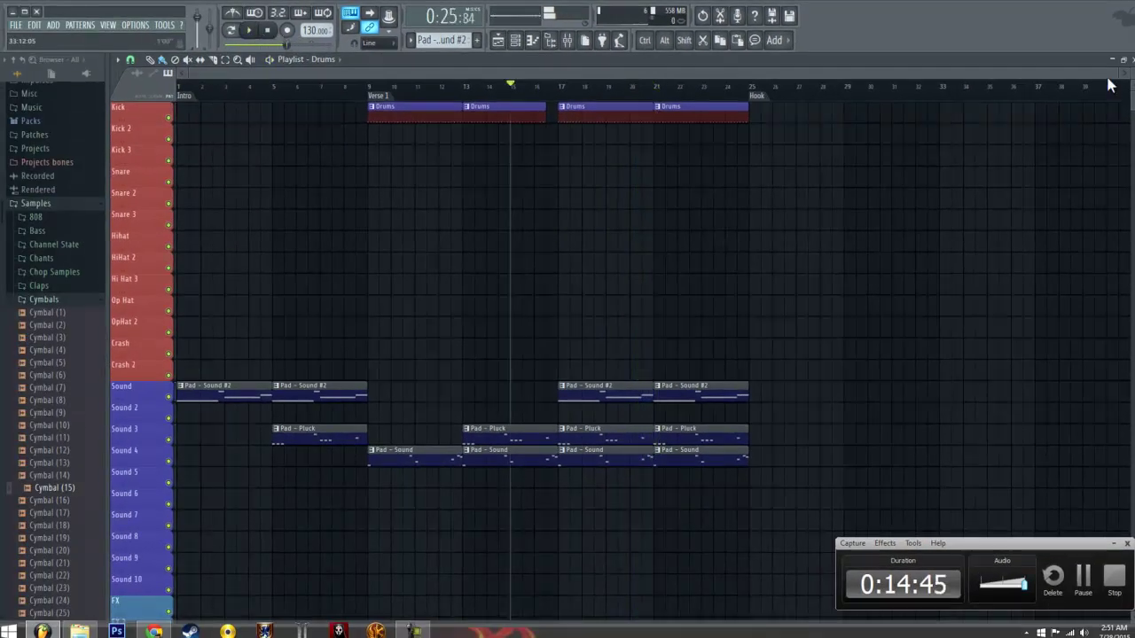
# Audition the PD I Dont Know preset on the Pad channel's Nexus while its pattern plays, and replace it with PD Monstaaa Pad
pyautogui.click(1132, 60)
pyautogui.click(165, 201)
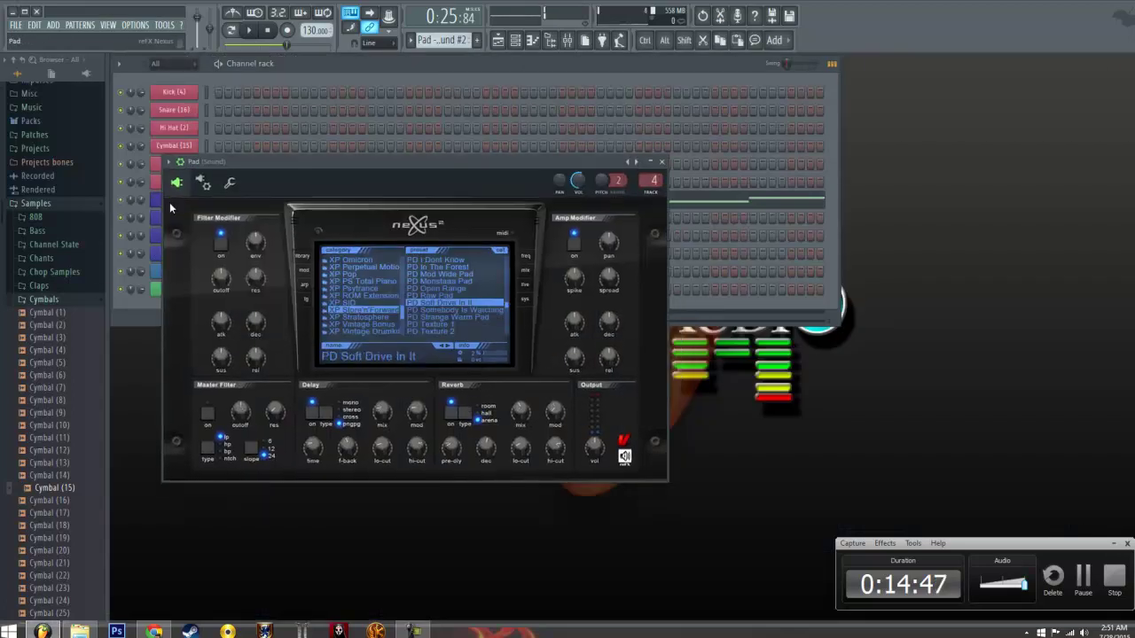
pyautogui.click(160, 207)
pyautogui.click(158, 213)
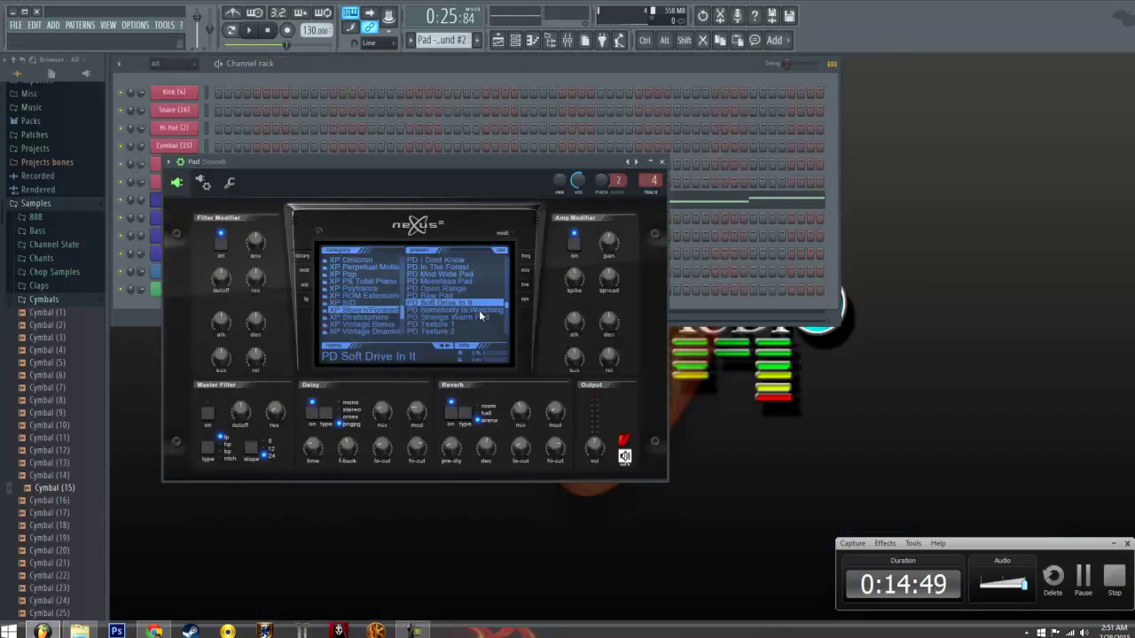
pyautogui.scroll(2, 480, 316)
pyautogui.click(452, 274)
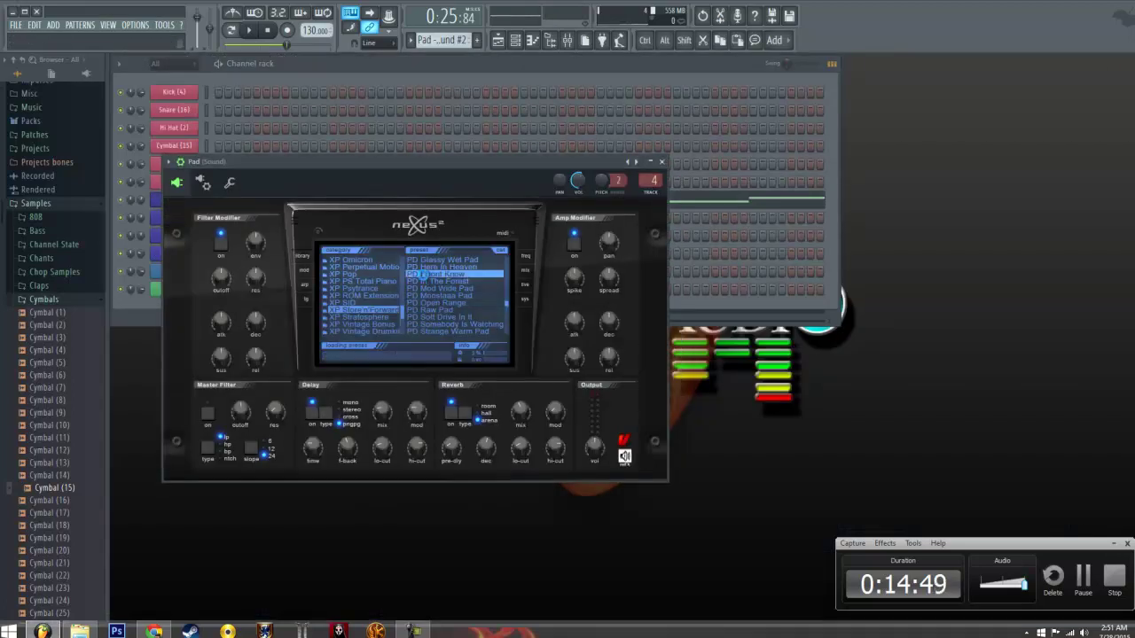
pyautogui.click(267, 29)
pyautogui.click(249, 30)
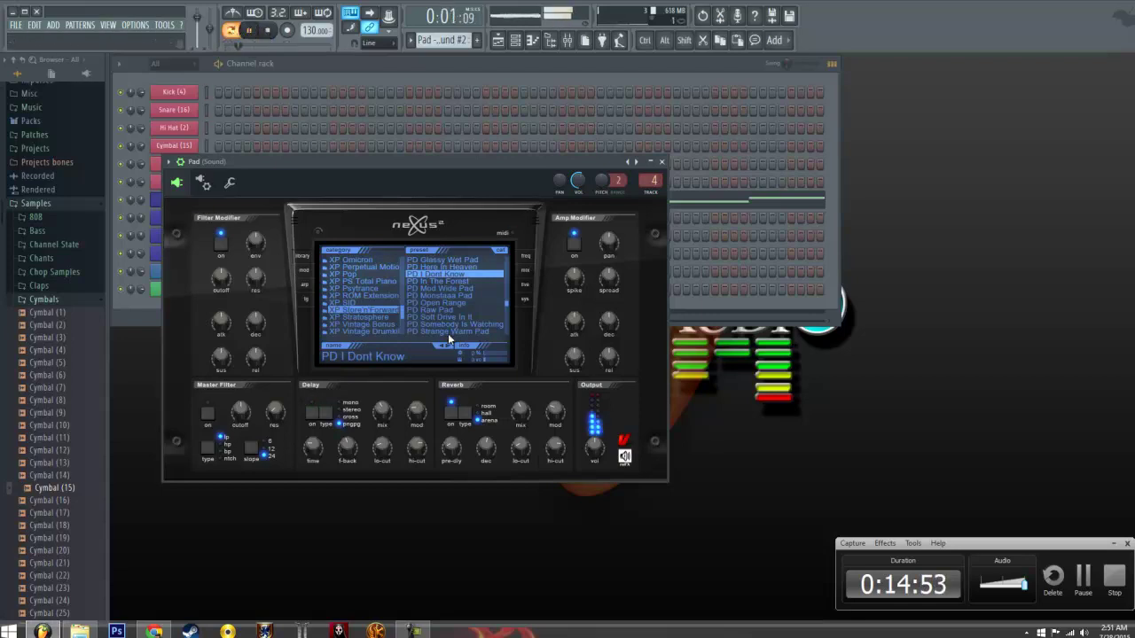
pyautogui.click(433, 297)
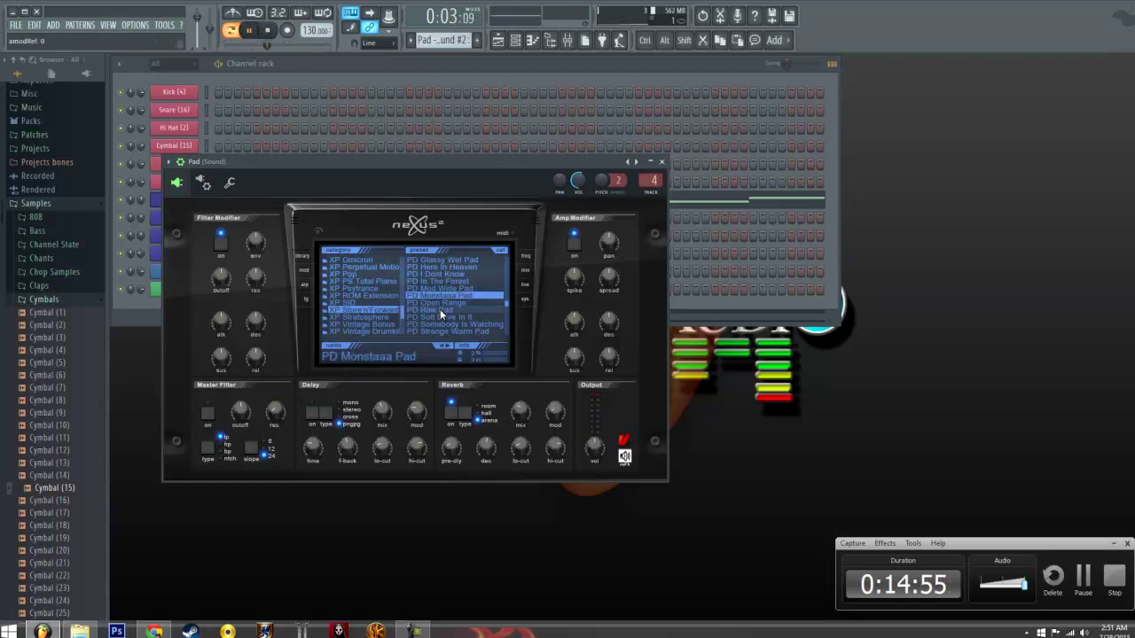
pyautogui.scroll(-4, 440, 308)
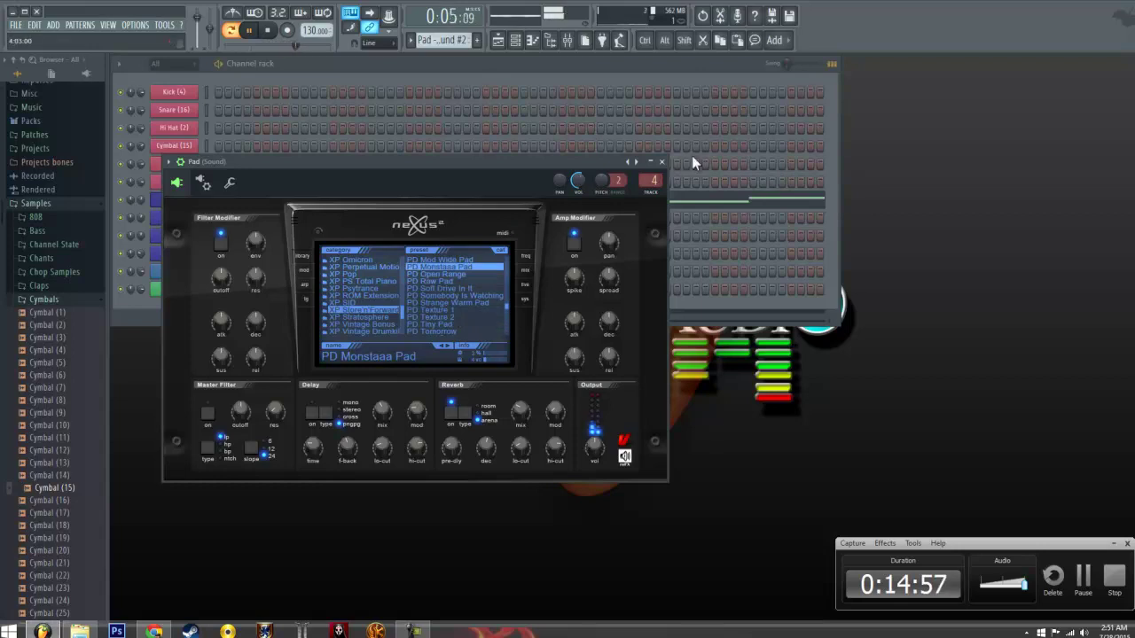
pyautogui.click(662, 162)
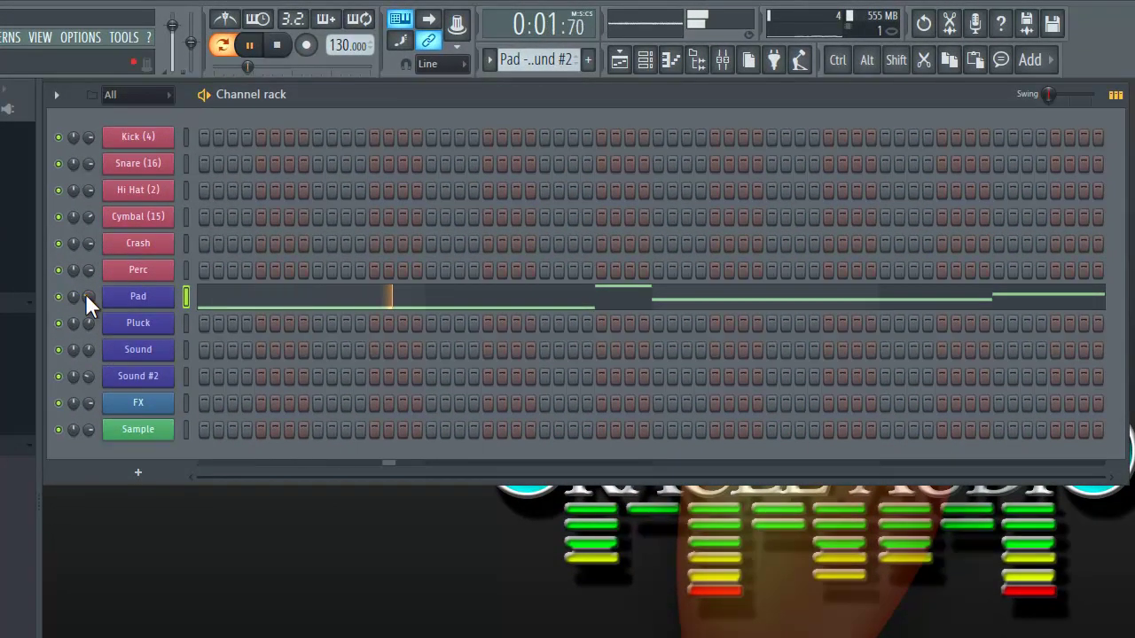
pyautogui.click(276, 45)
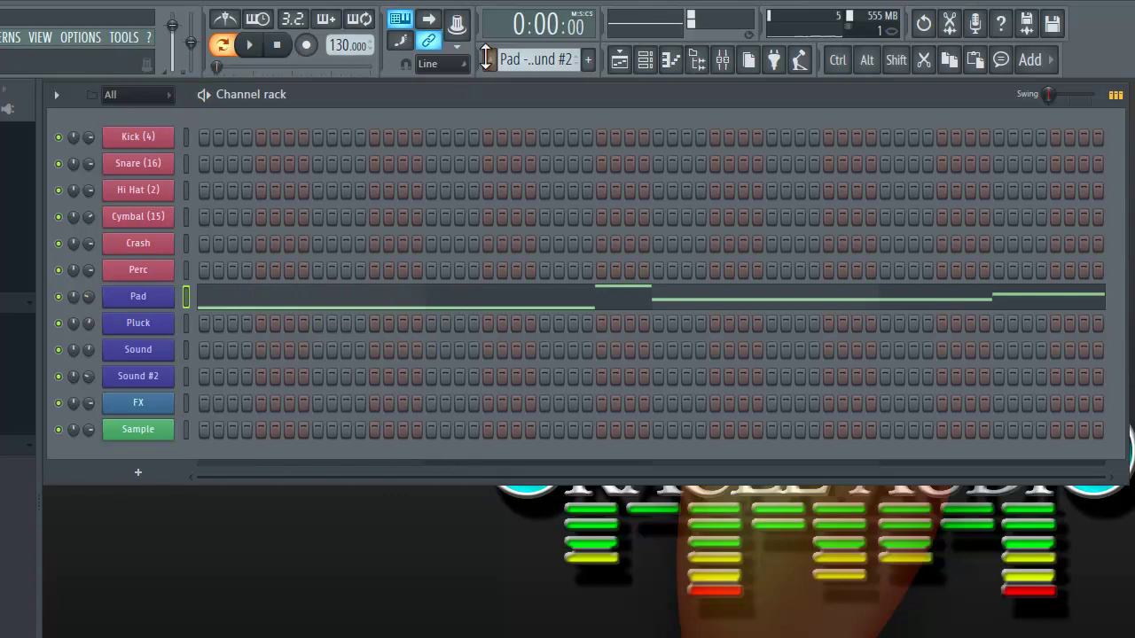
# Reopen the playlist and play the arrangement from bar 16 to check the drum gap and the new pad sound
pyautogui.click(620, 59)
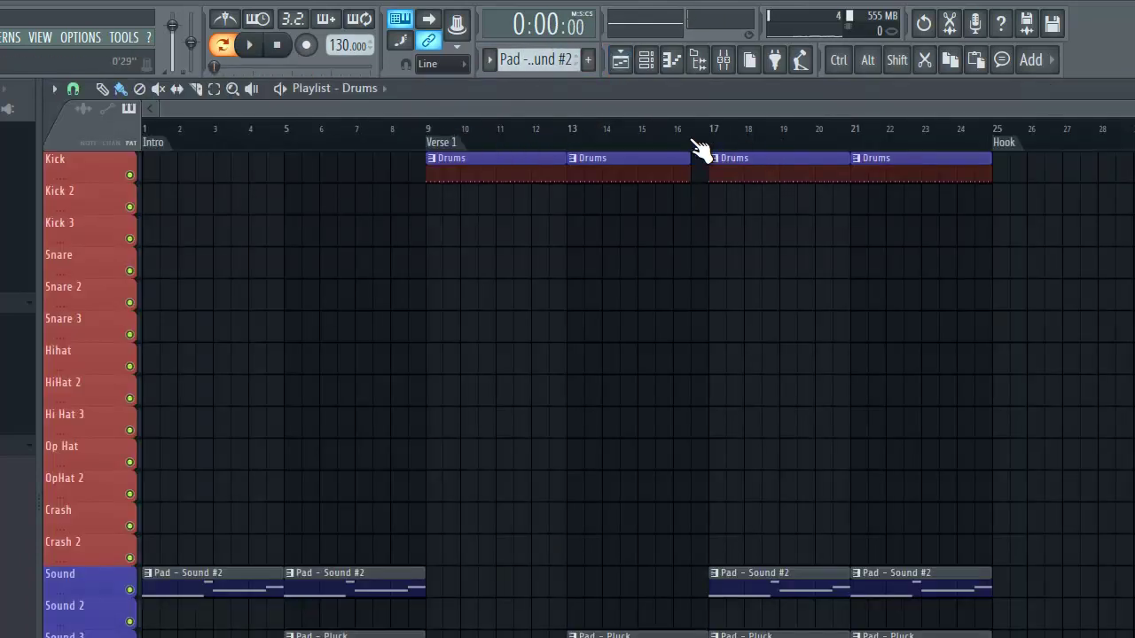
pyautogui.click(691, 137)
pyautogui.click(675, 137)
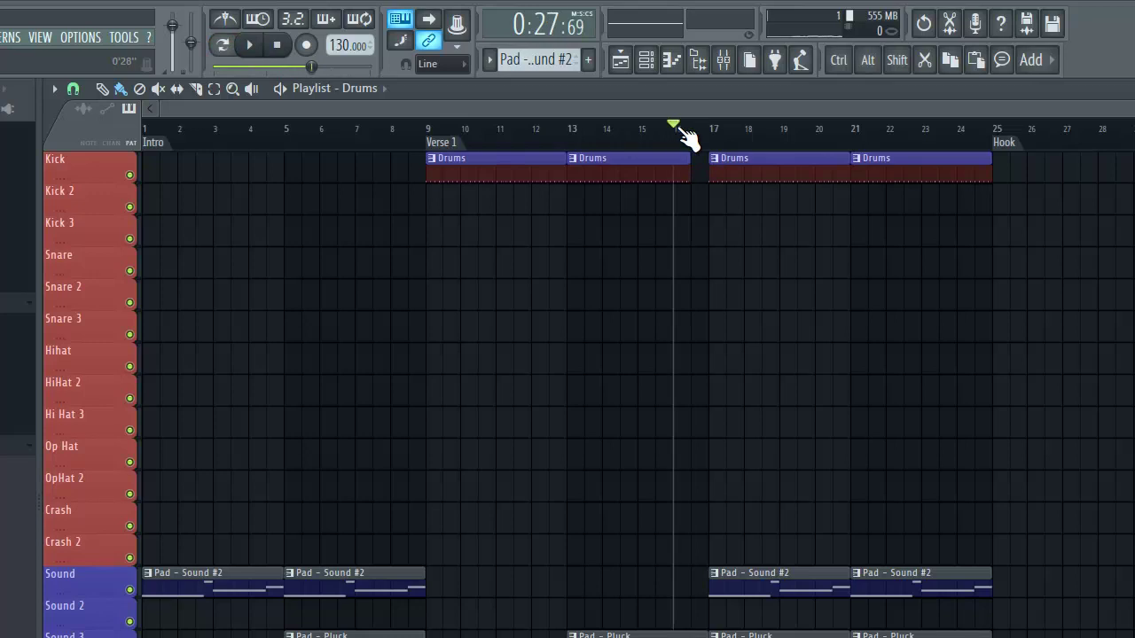
pyautogui.press('space')
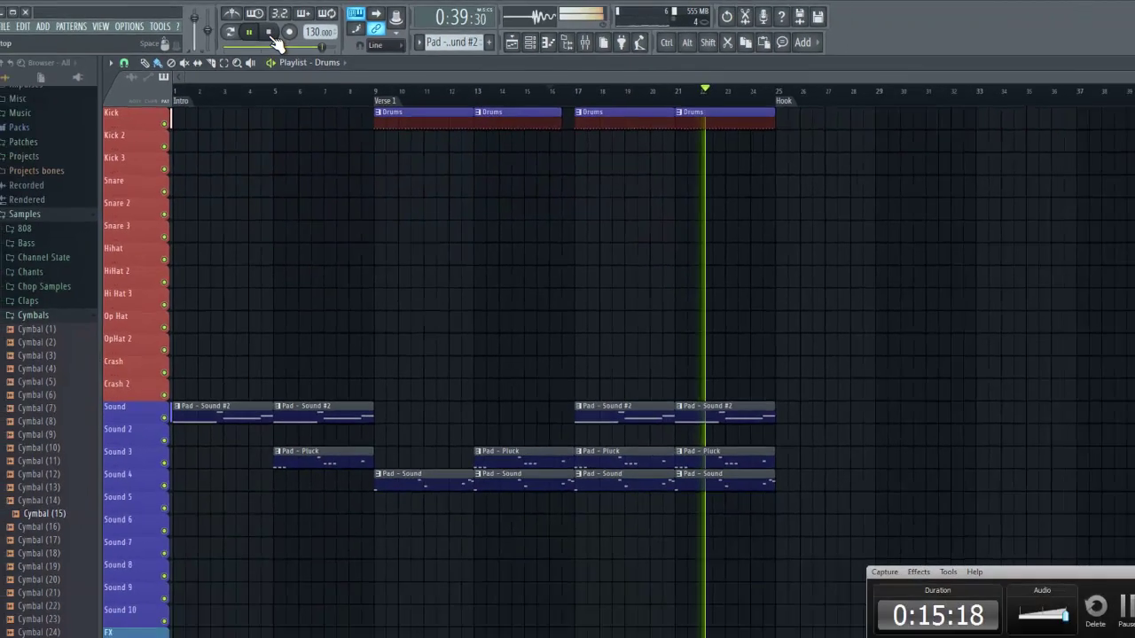
pyautogui.click(277, 44)
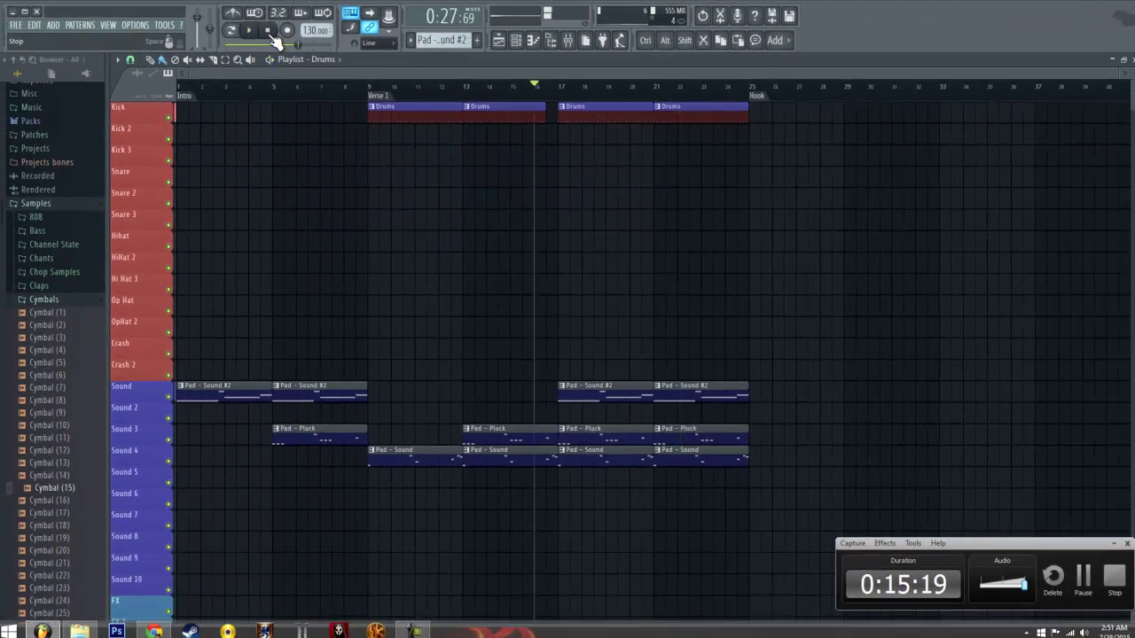
# Close the playlist, collapse the Cymbals folder in the browser and expand the ORACLES SOUNDS sample folder
pyautogui.click(1131, 58)
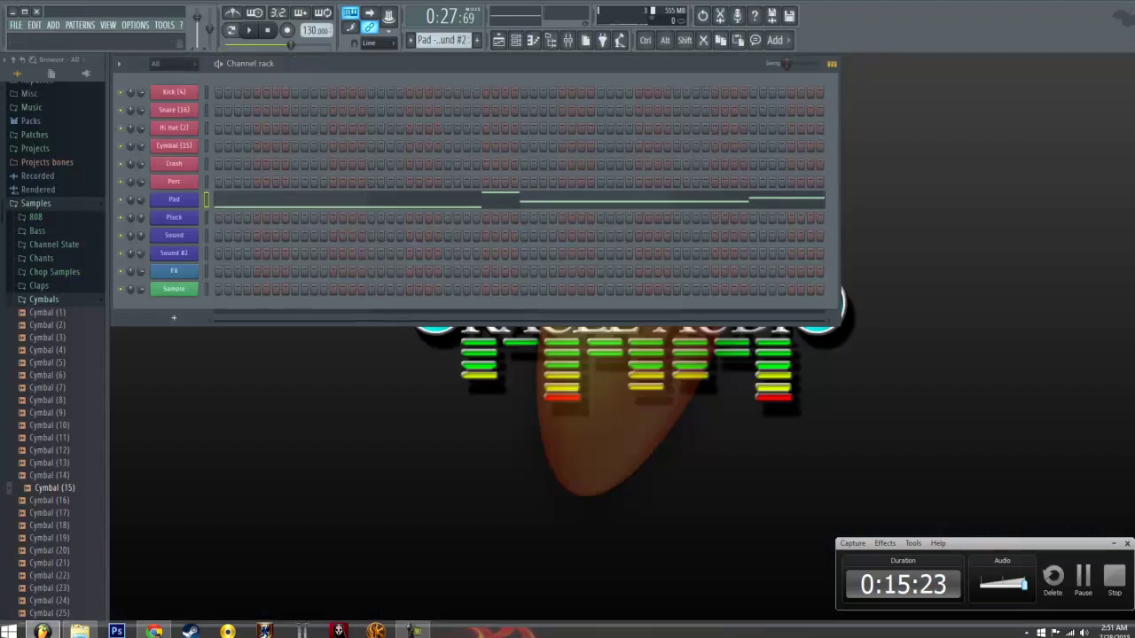
pyautogui.scroll(5, 101, 257)
pyautogui.scroll(-6, 94, 258)
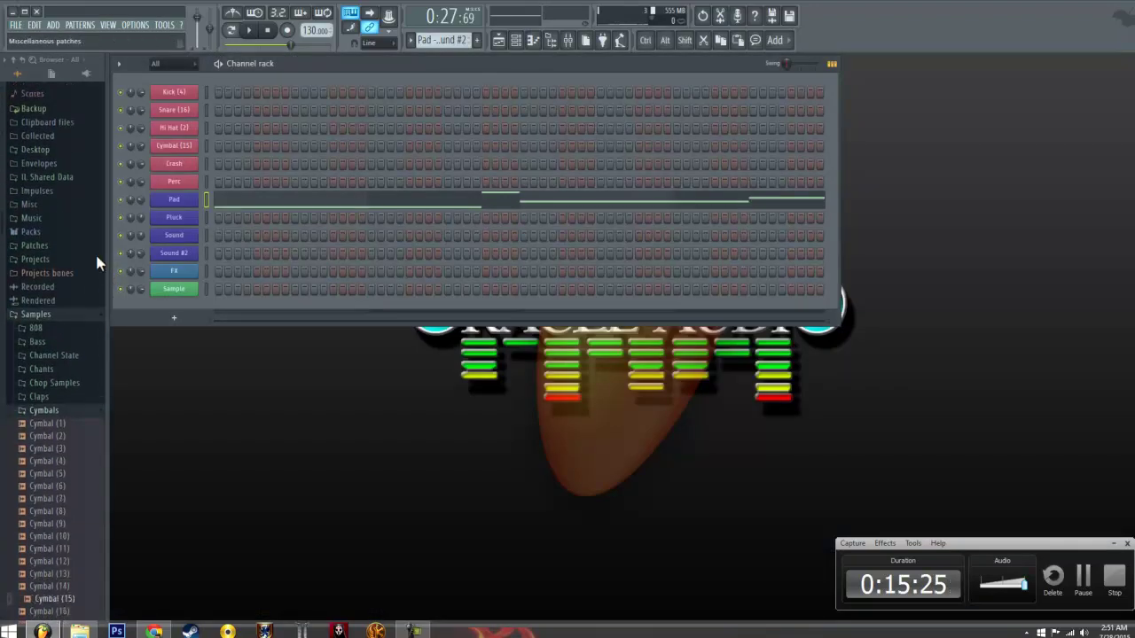
pyautogui.scroll(-3, 85, 258)
pyautogui.click(59, 131)
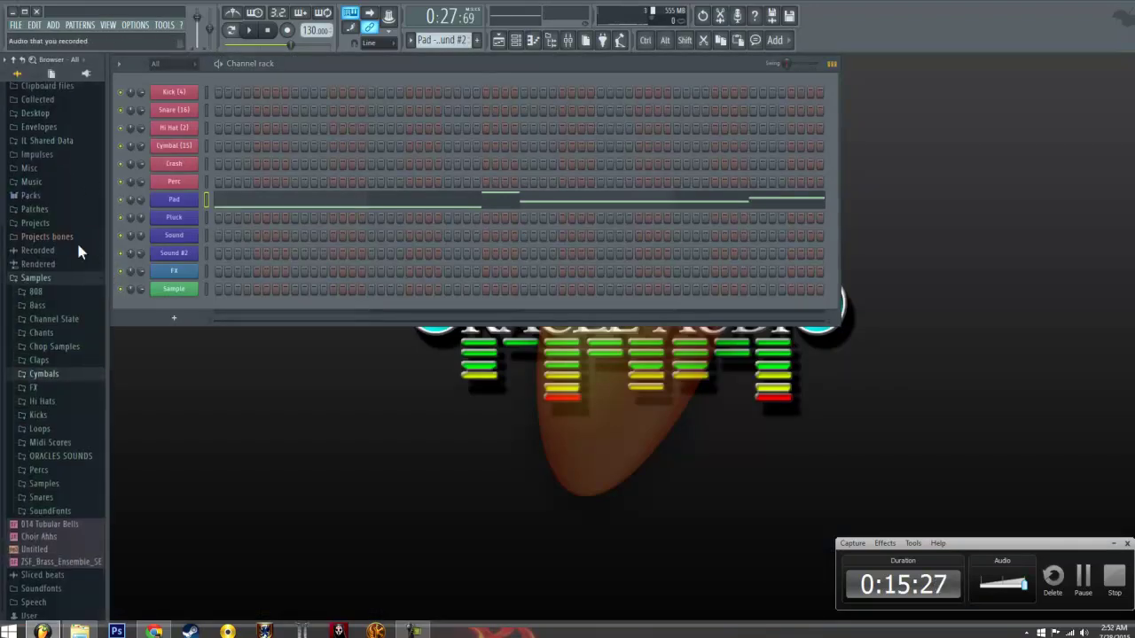
pyautogui.click(79, 454)
pyautogui.scroll(-5, 91, 413)
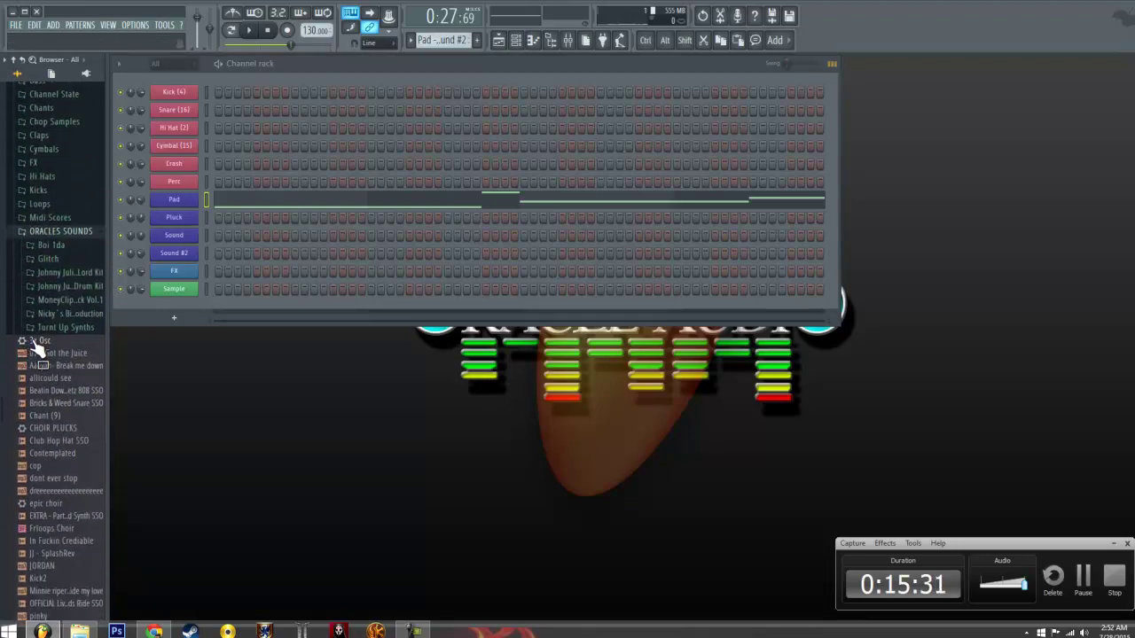
# Replace the Sound #2 channel's instrument with 3x Osc from the browser and audition a few notes on it
pyautogui.moveTo(42, 352); pyautogui.dragTo(164, 257)
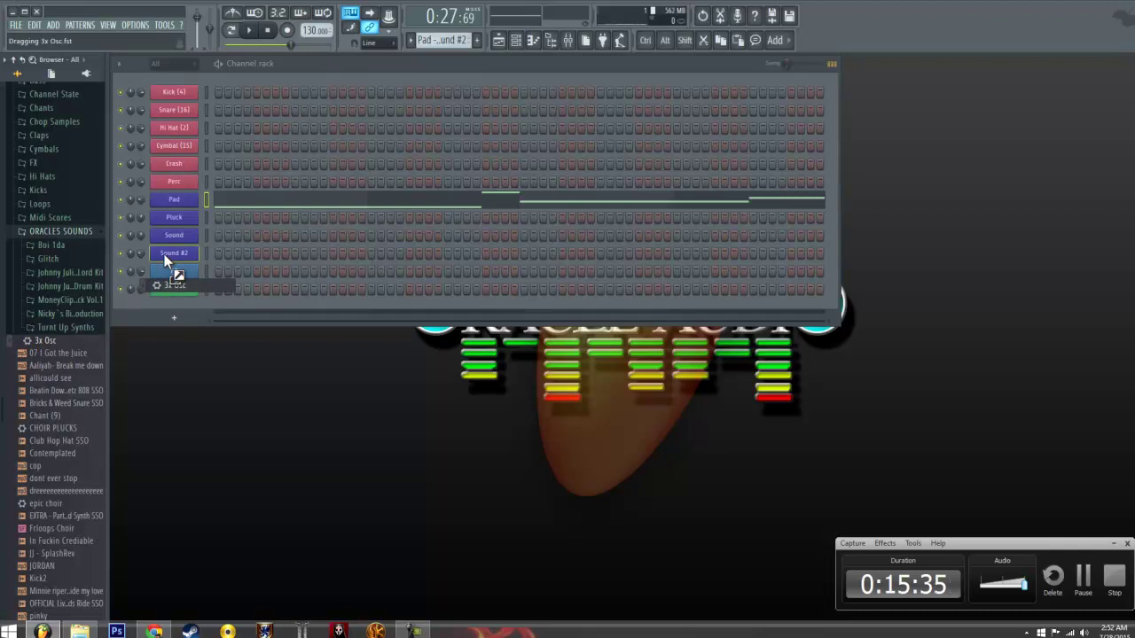
pyautogui.moveTo(164, 254); pyautogui.dragTo(164, 254)
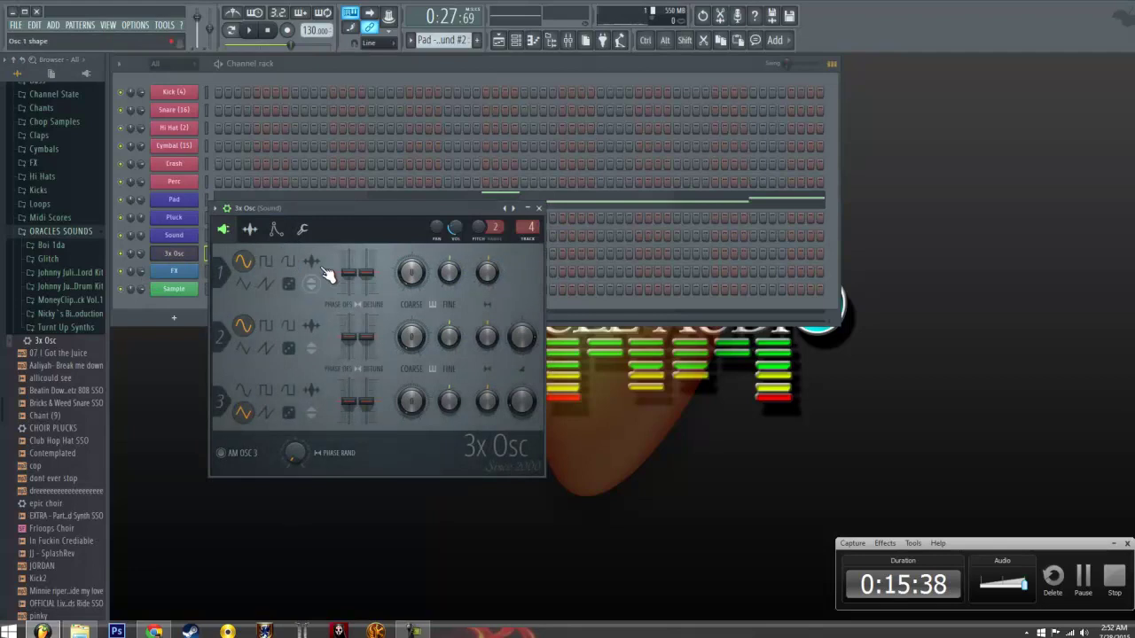
pyautogui.press('g')
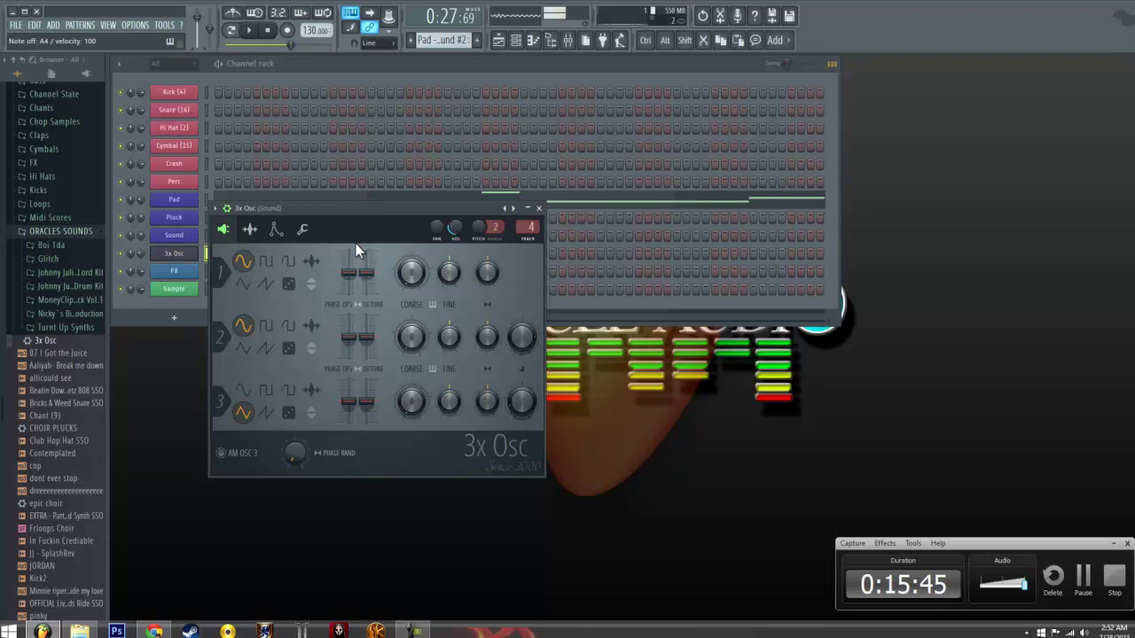
pyautogui.press('x')
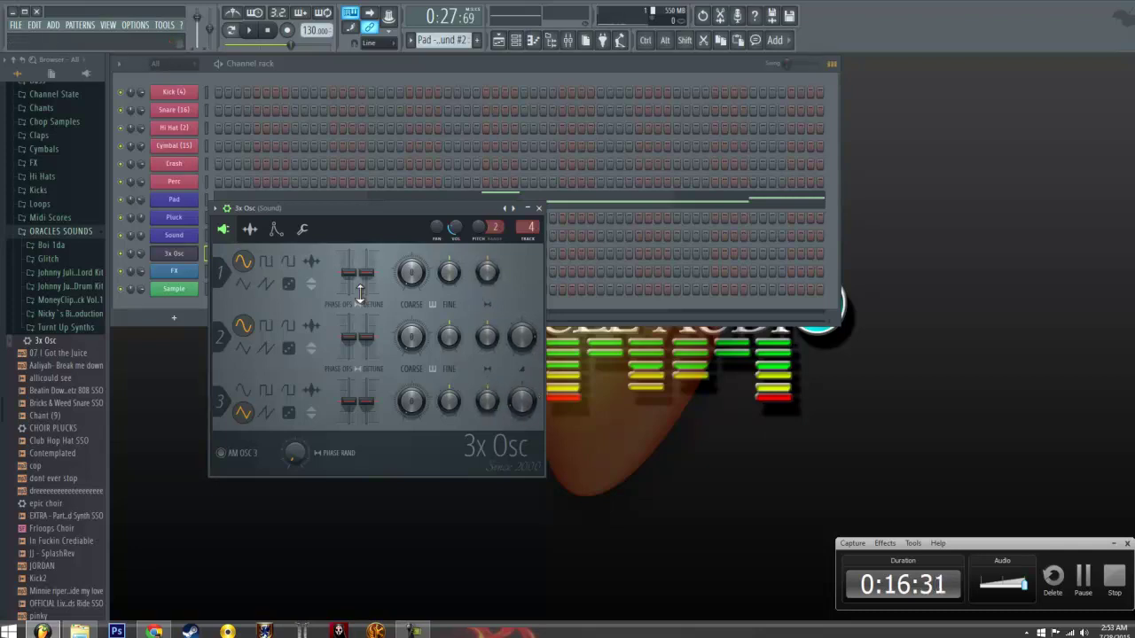
pyautogui.press('c')
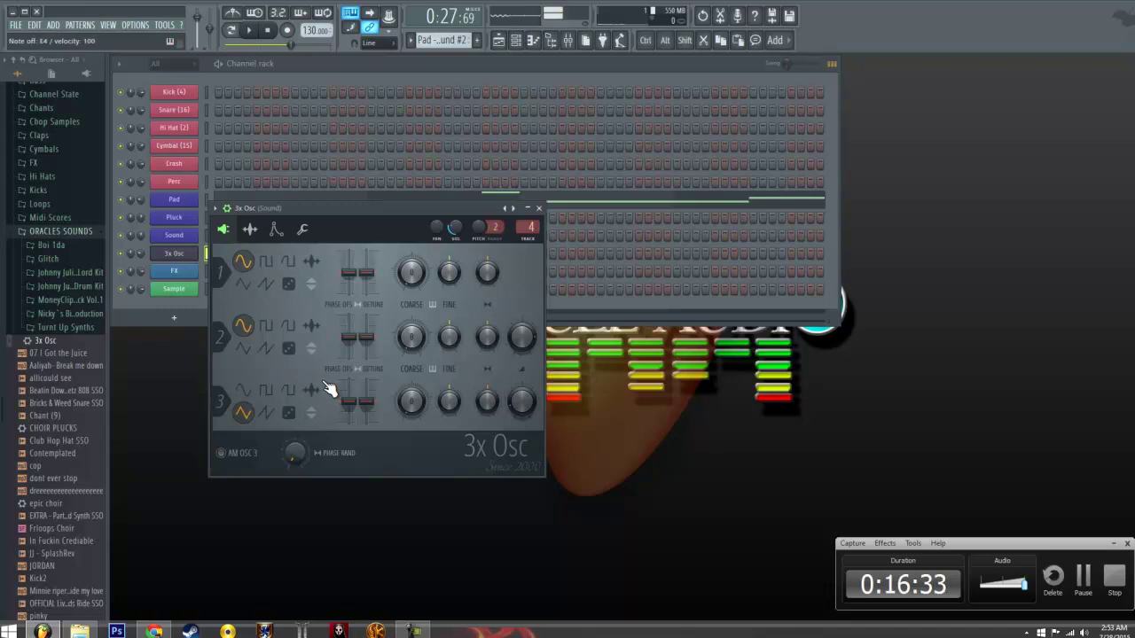
# Try the mono and portamento polyphony options on the 3x Osc channel while playing test notes
pyautogui.click(305, 231)
pyautogui.press('b')
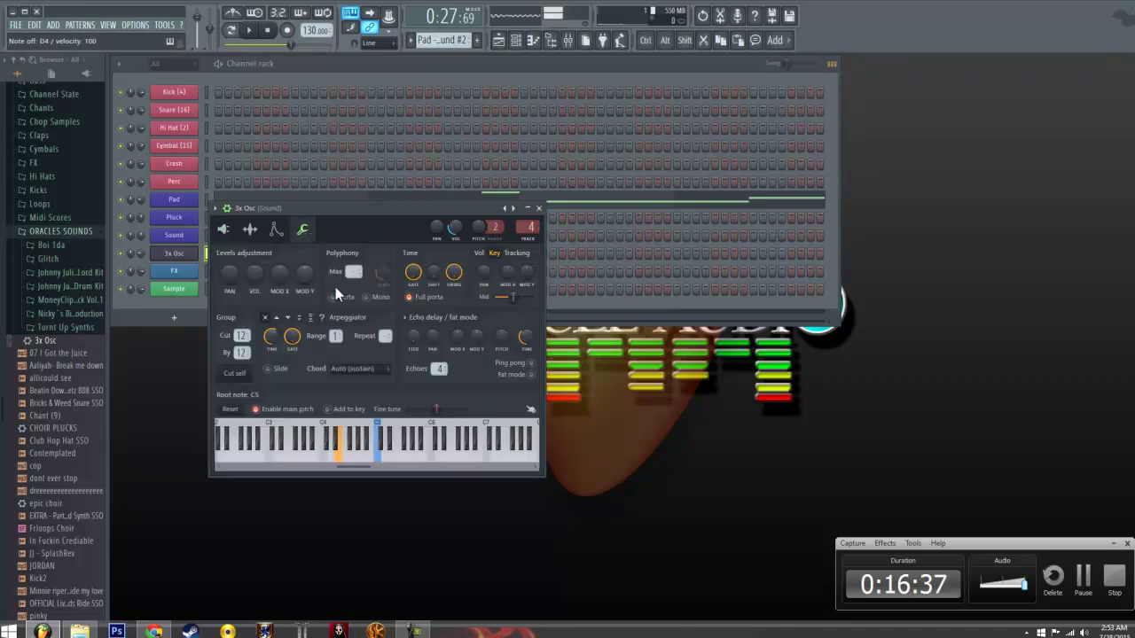
pyautogui.click(336, 298)
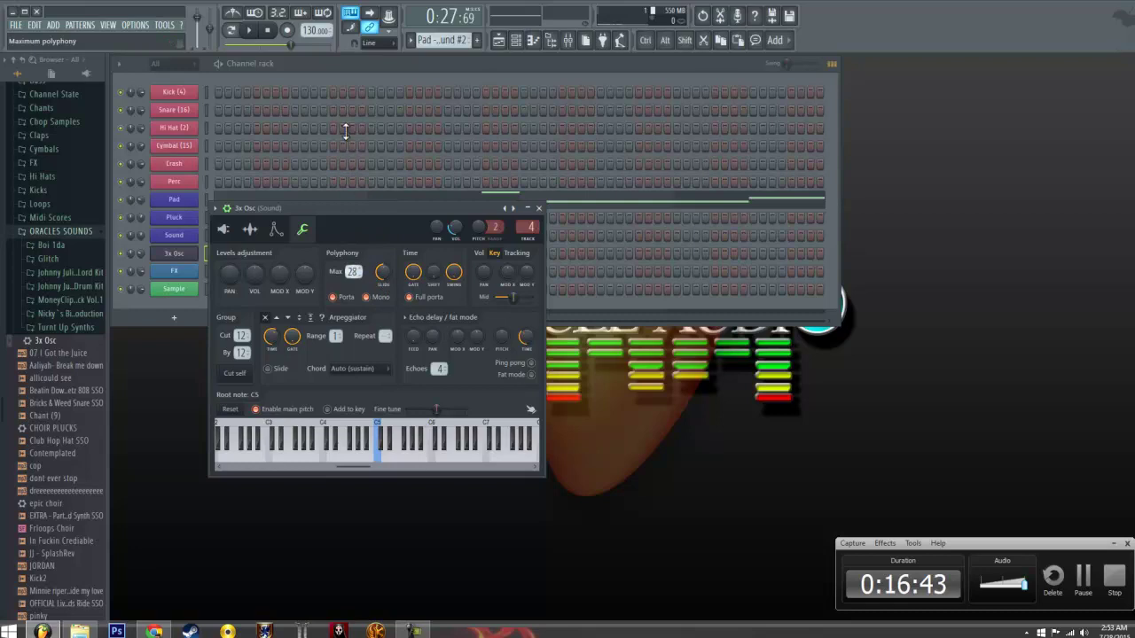
pyautogui.press('r')
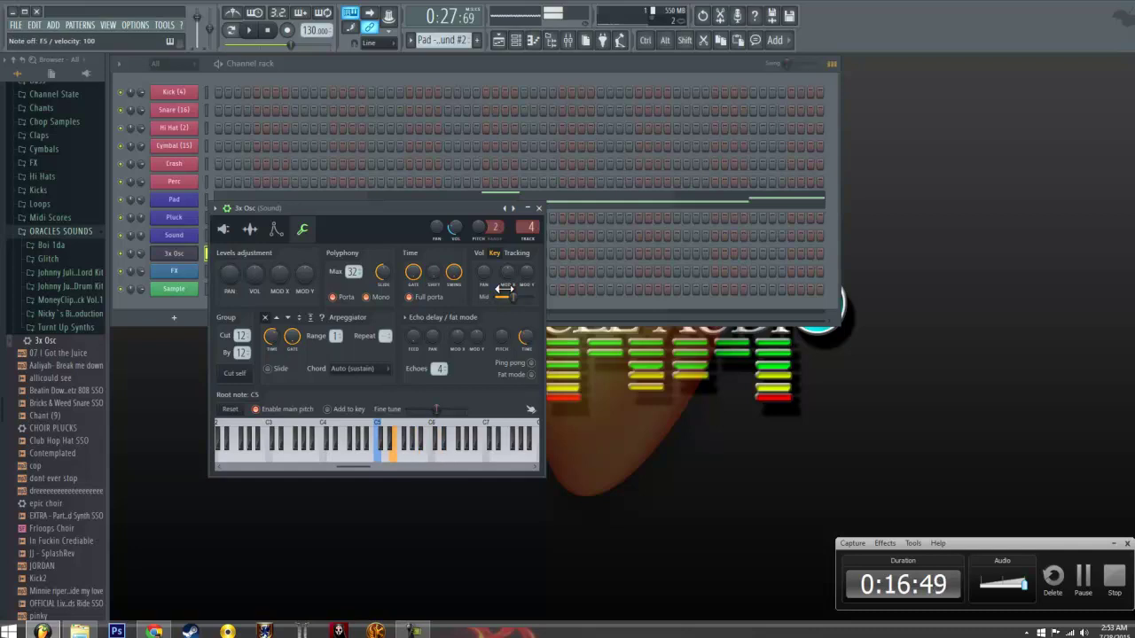
pyautogui.press('x')
pyautogui.press('u')
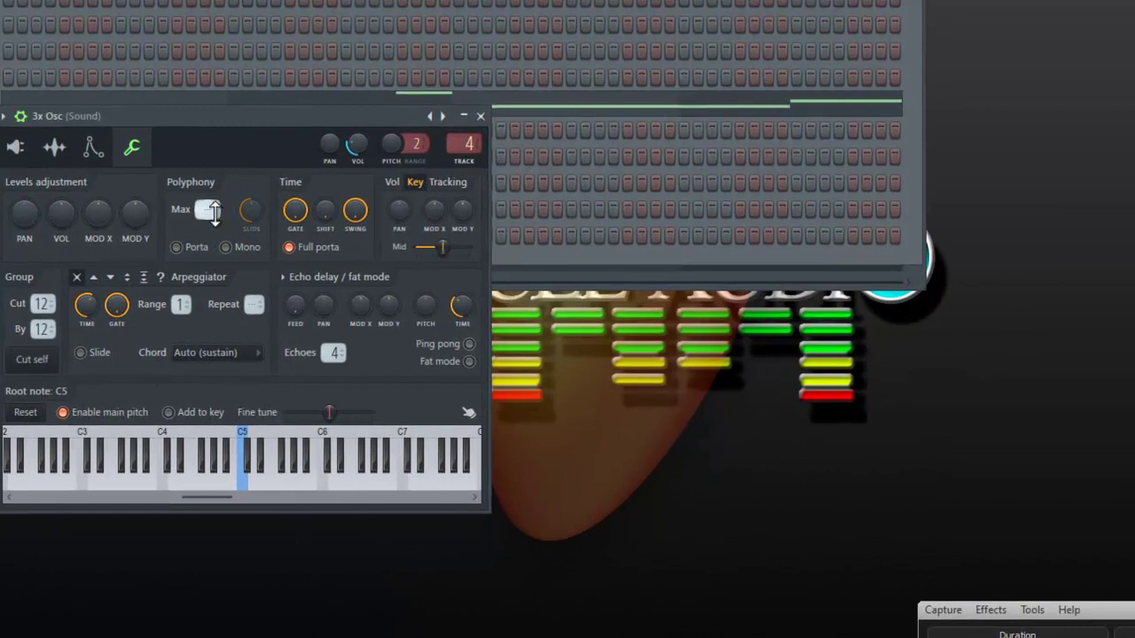
# Enable the 3x Osc volume envelope, with hold at maximum and attack, decay, sustain and release at minimum
pyautogui.click(93, 150)
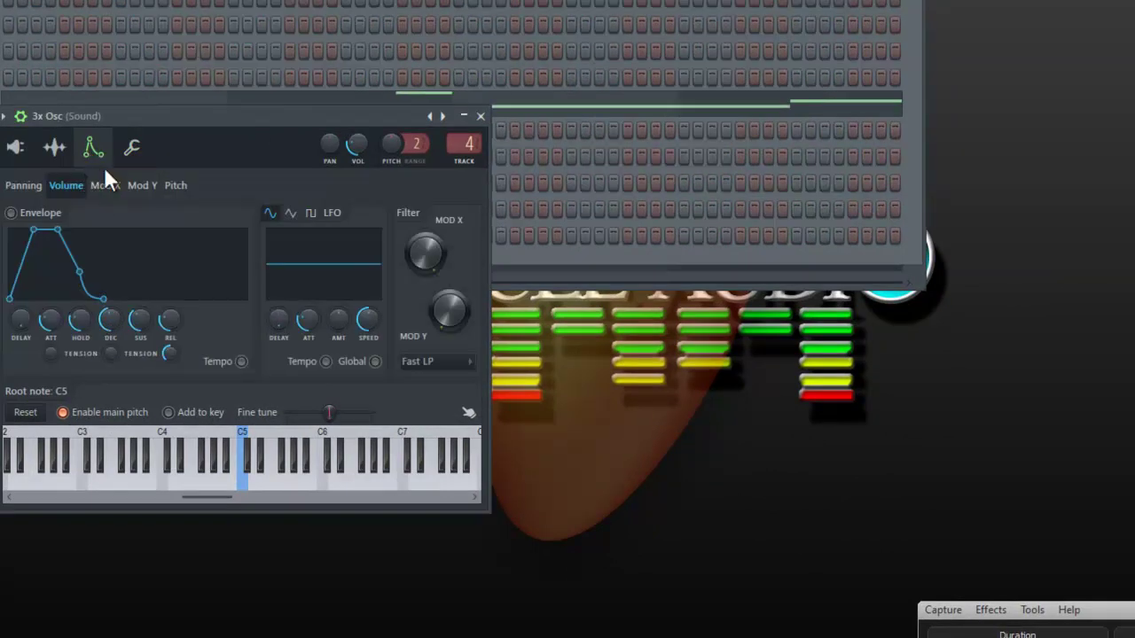
pyautogui.click(11, 213)
pyautogui.press('v')
pyautogui.press('r')
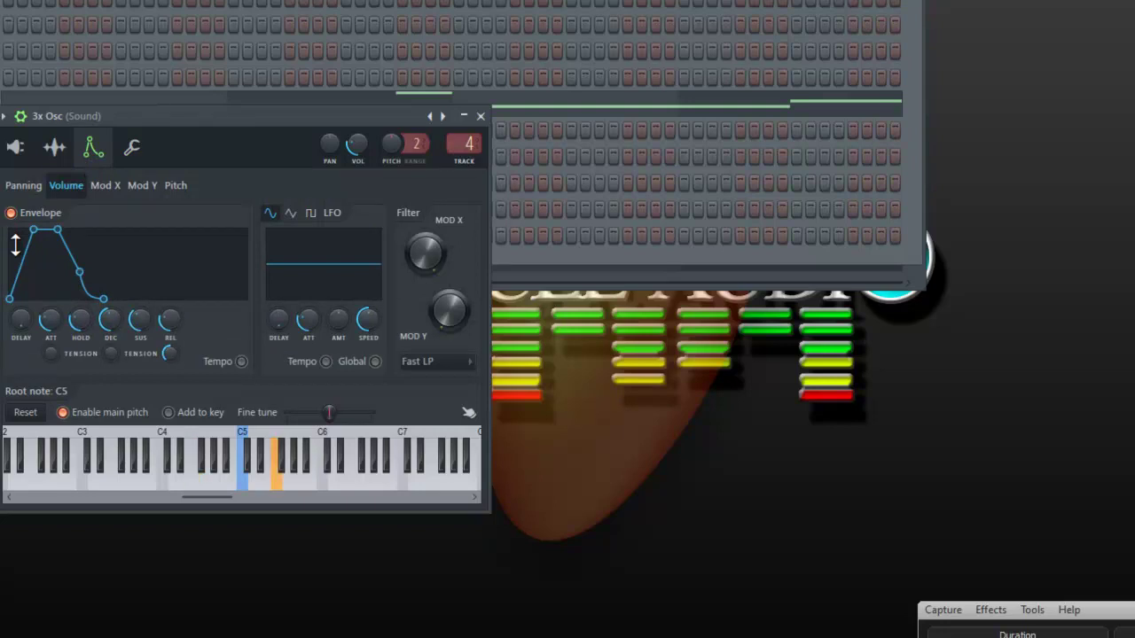
pyautogui.moveTo(53, 321); pyautogui.dragTo(62, 359)
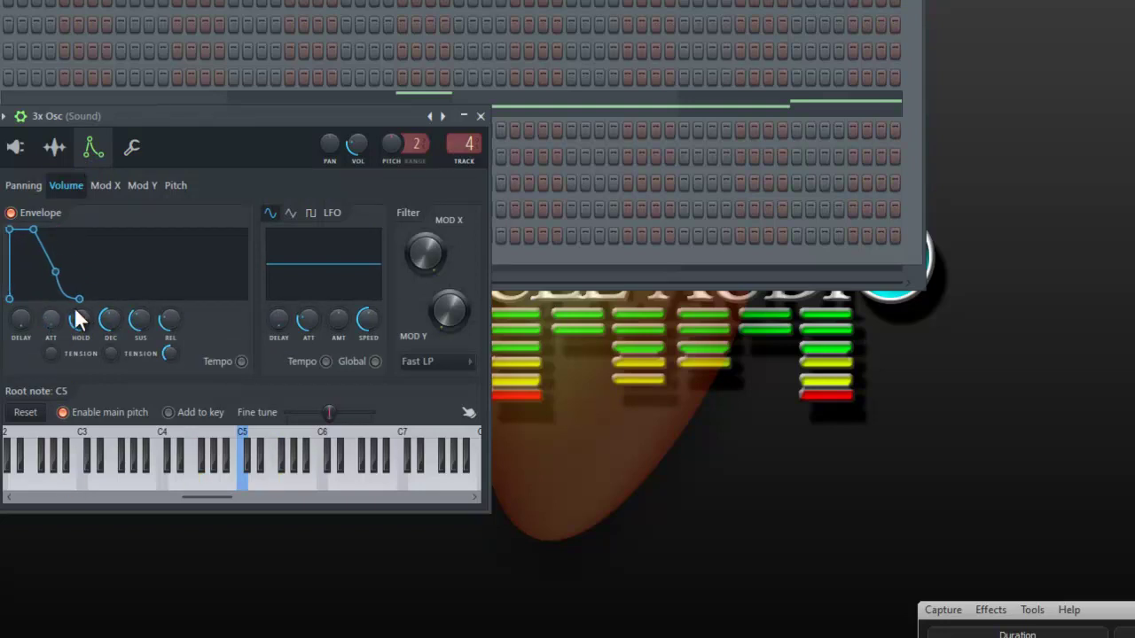
pyautogui.moveTo(80, 314); pyautogui.dragTo(119, 430)
pyautogui.moveTo(168, 320); pyautogui.dragTo(185, 472)
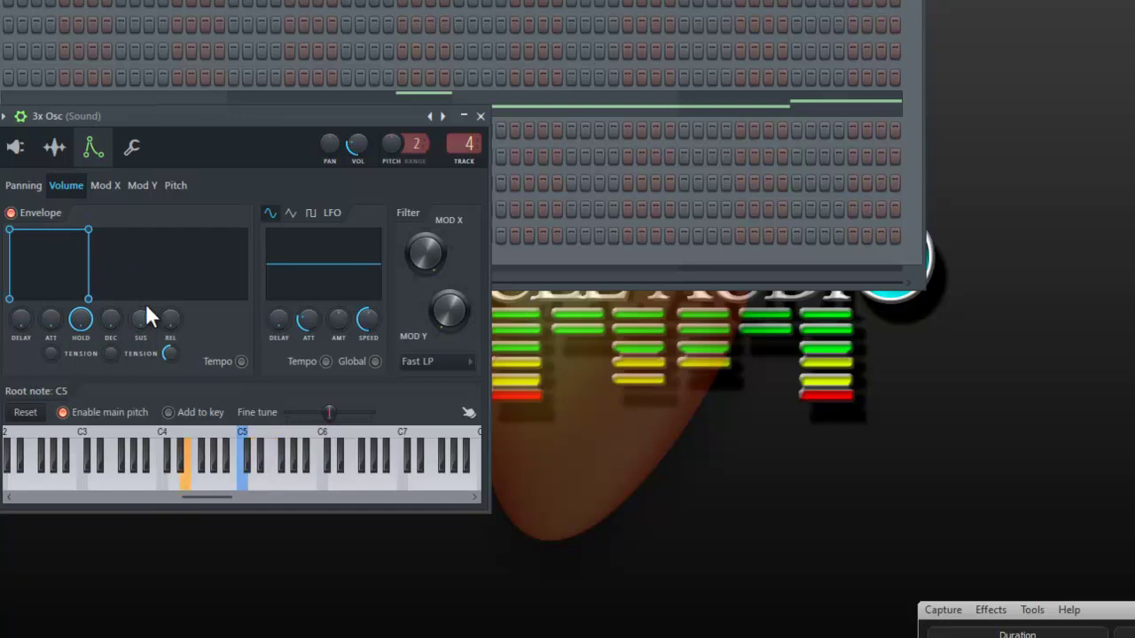
# Try different hold, decay, sustain and release amounts on the 3x Osc volume envelope while playing test notes
pyautogui.moveTo(84, 312); pyautogui.dragTo(88, 411)
pyautogui.moveTo(95, 321); pyautogui.dragTo(122, 251)
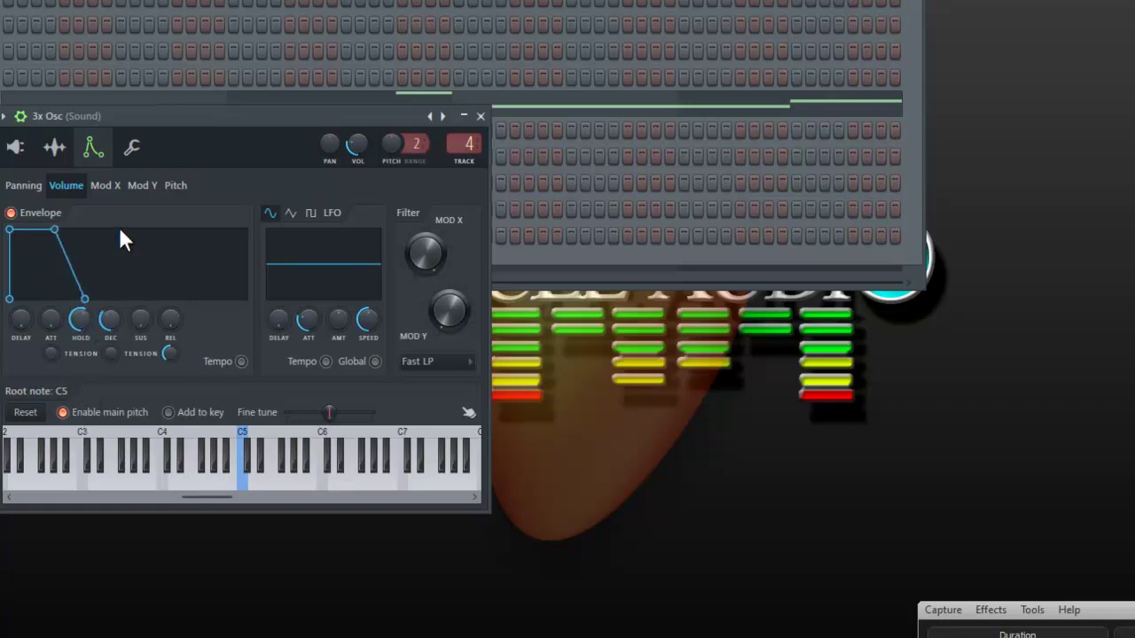
pyautogui.moveTo(133, 320); pyautogui.dragTo(133, 226)
pyautogui.moveTo(173, 326); pyautogui.dragTo(173, 235)
pyautogui.moveTo(131, 320); pyautogui.dragTo(87, 377)
pyautogui.moveTo(114, 319); pyautogui.dragTo(163, 288)
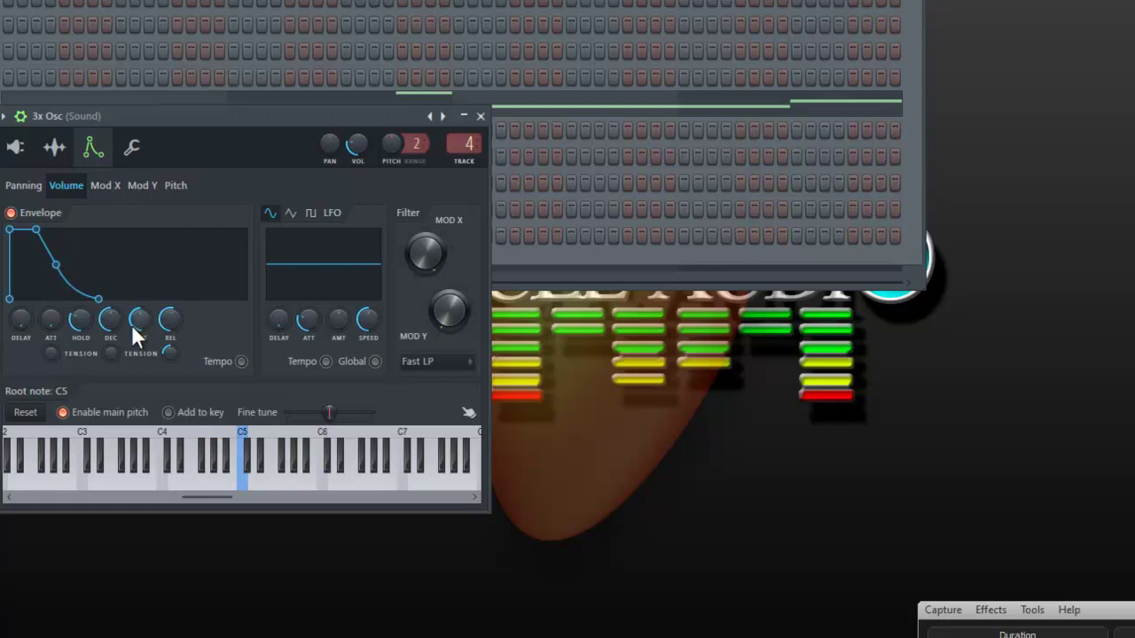
pyautogui.moveTo(160, 324); pyautogui.dragTo(168, 449)
pyautogui.moveTo(134, 322)
pyautogui.mouseDown()
pyautogui.moveTo(135, 368)
pyautogui.moveTo(132, 320)
pyautogui.mouseUp()
pyautogui.moveTo(101, 230); pyautogui.dragTo(102, 226)
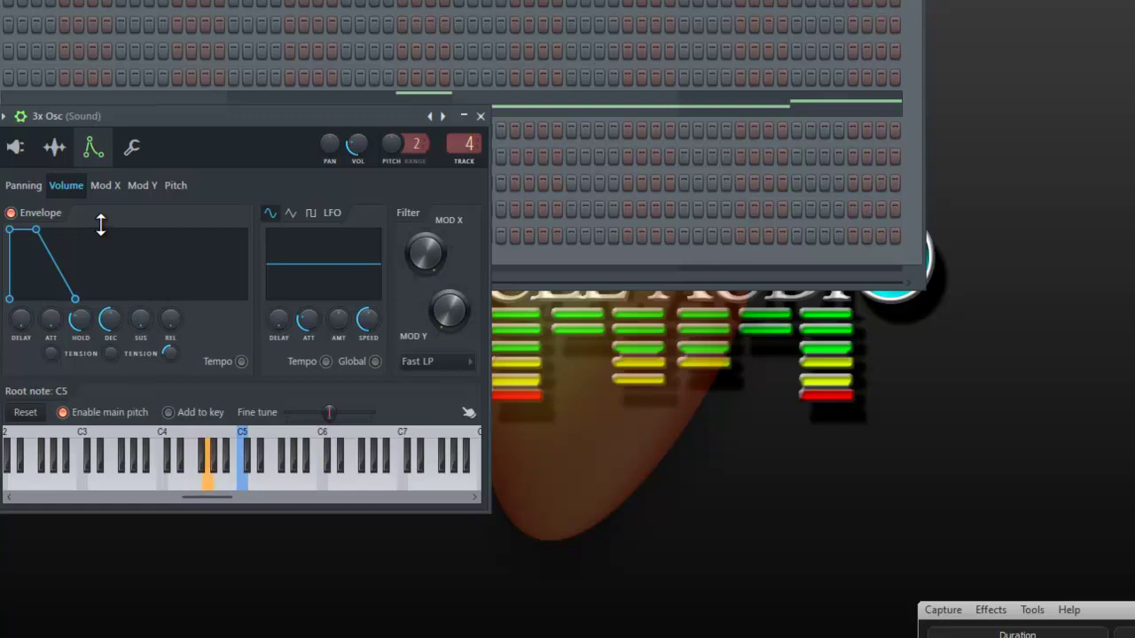
pyautogui.moveTo(90, 312); pyautogui.dragTo(105, 249)
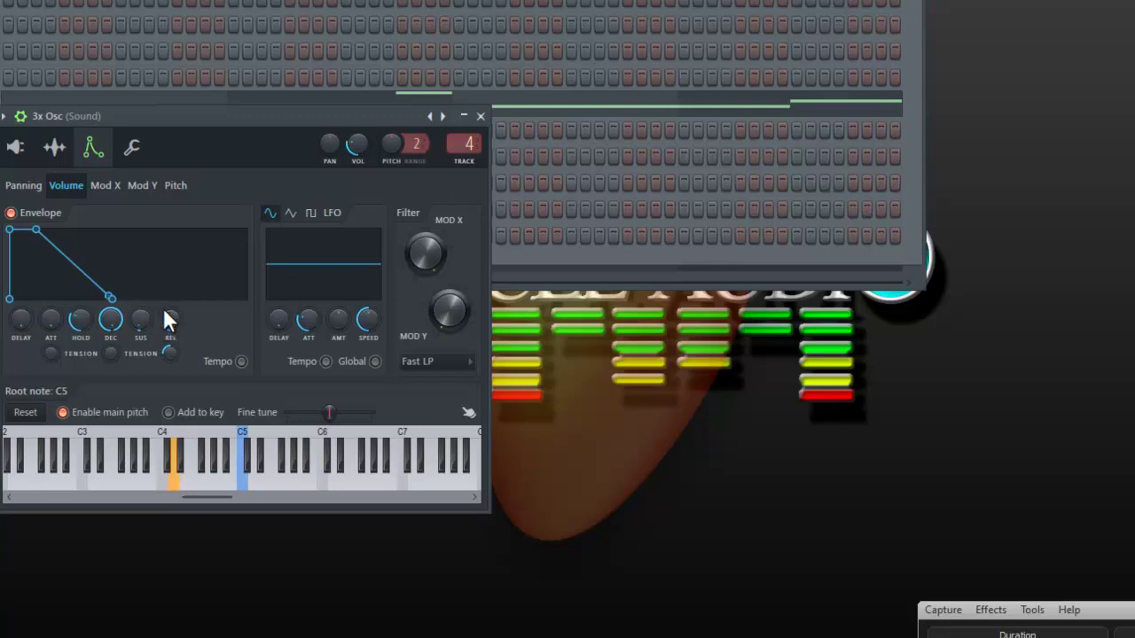
pyautogui.moveTo(106, 312); pyautogui.dragTo(110, 568)
pyautogui.moveTo(81, 319); pyautogui.dragTo(82, 173)
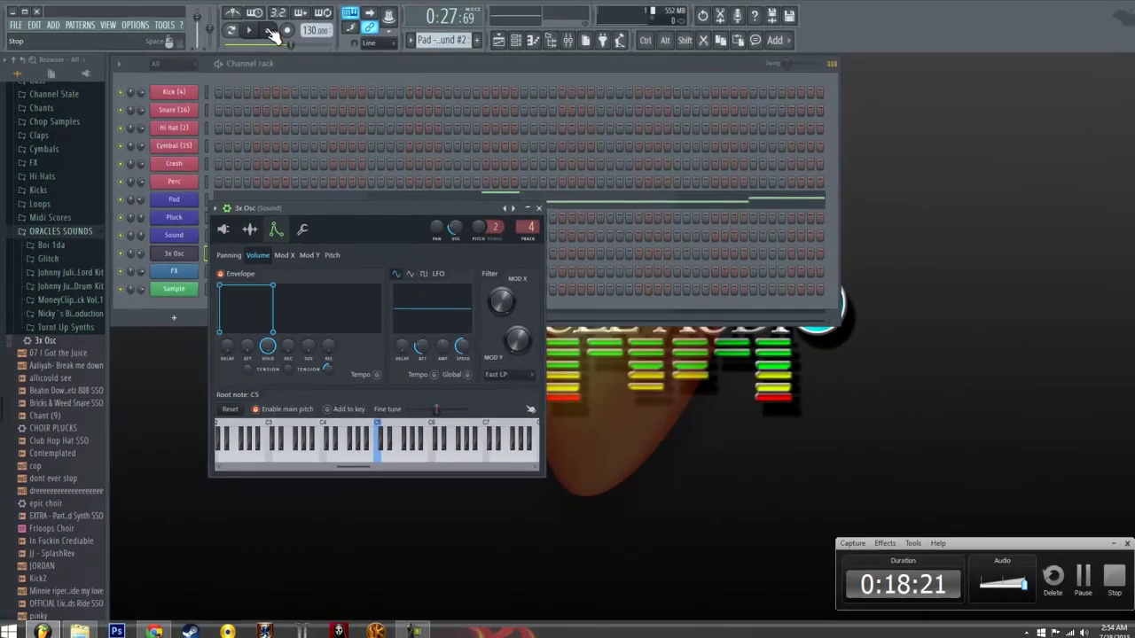
pyautogui.click(269, 31)
pyautogui.click(169, 305)
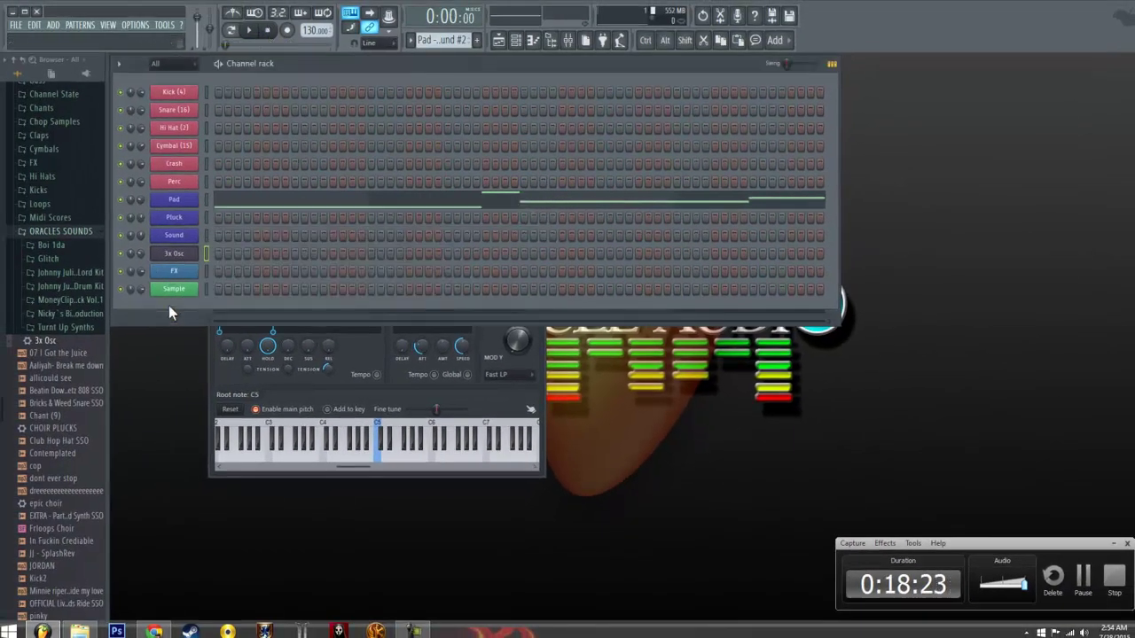
pyautogui.rightClick(175, 252)
pyautogui.click(217, 251)
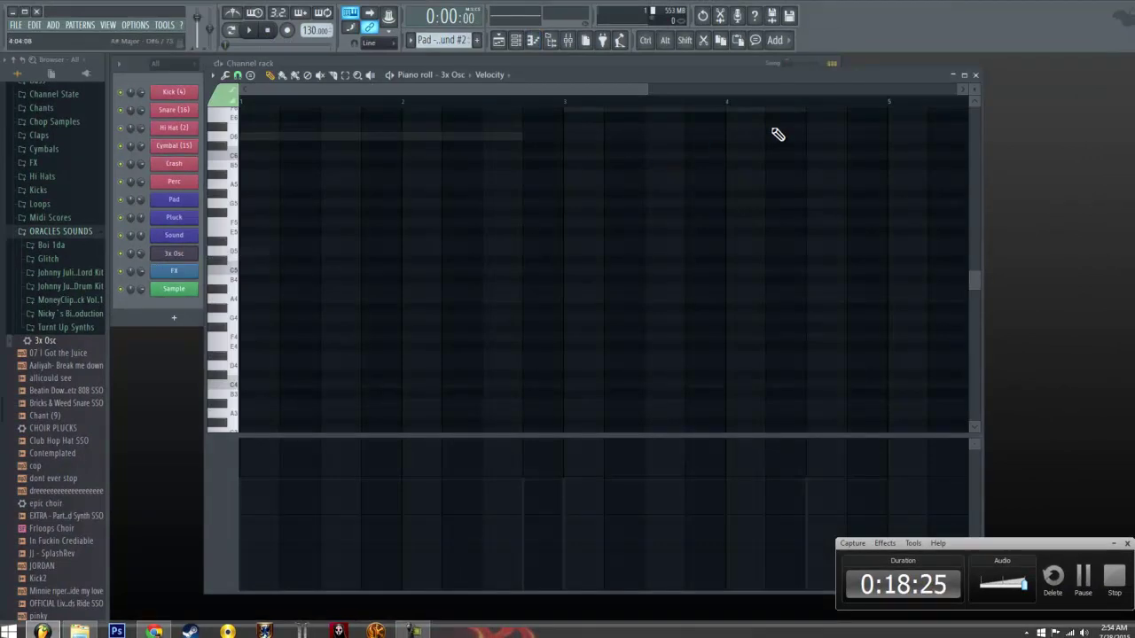
pyautogui.click(976, 75)
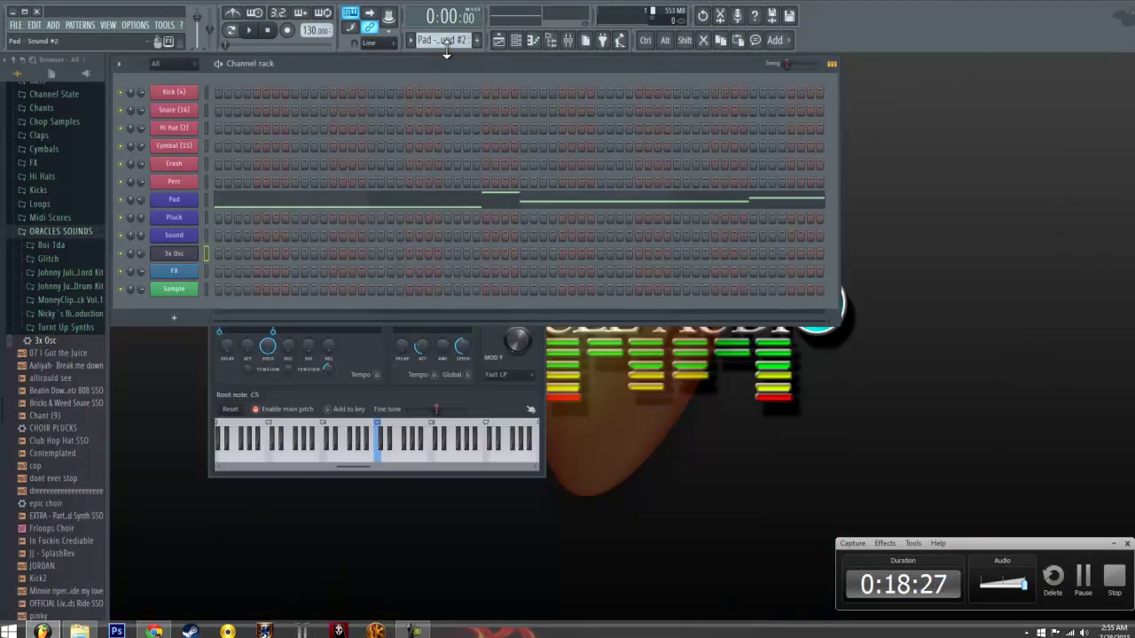
# Switch to the Drums pattern and copy the Kick channel's notes from its piano roll
pyautogui.scroll(3, 450, 42)
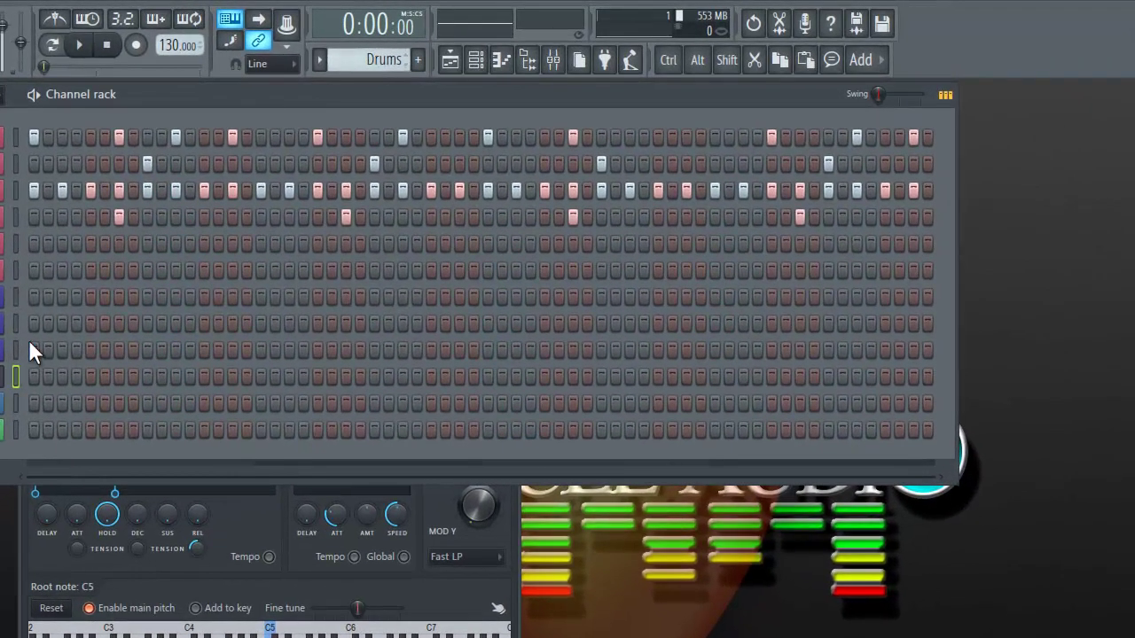
pyautogui.rightClick(7, 135)
pyautogui.click(39, 138)
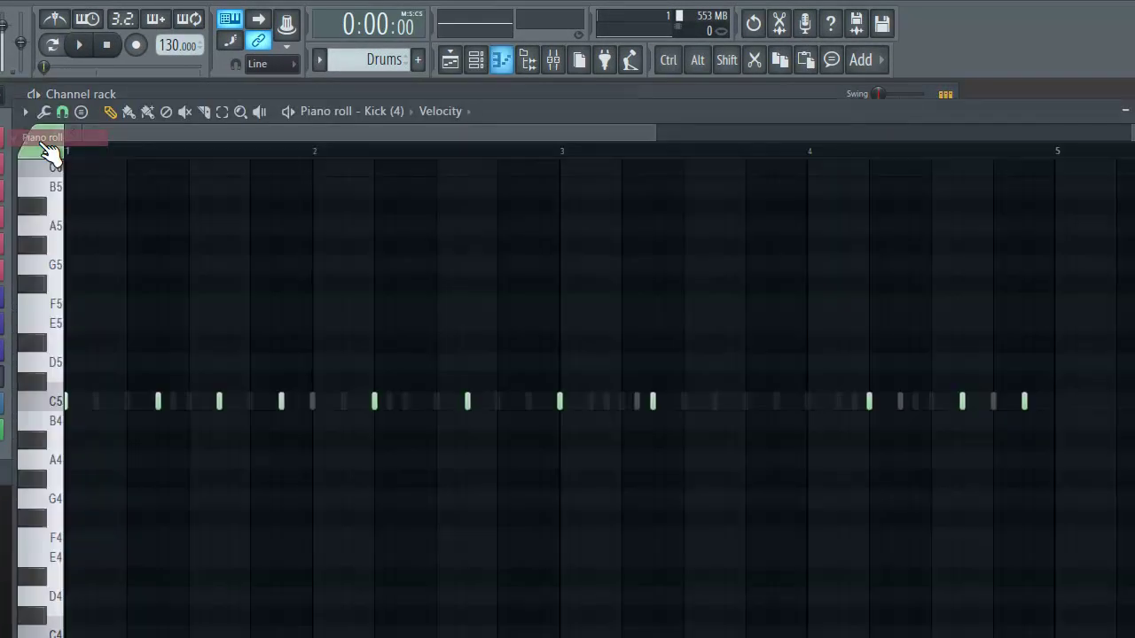
# Switch to the empty Pattern 7 and name it 8088
pyautogui.click(418, 59)
pyautogui.write('80')
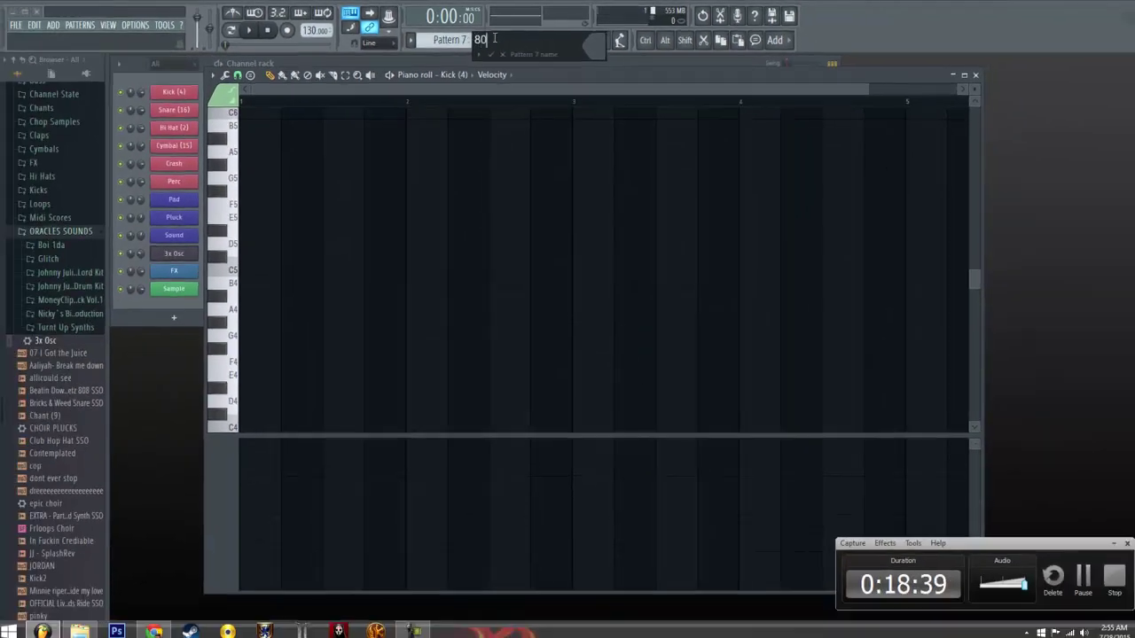
pyautogui.write('88')
pyautogui.press('Return')
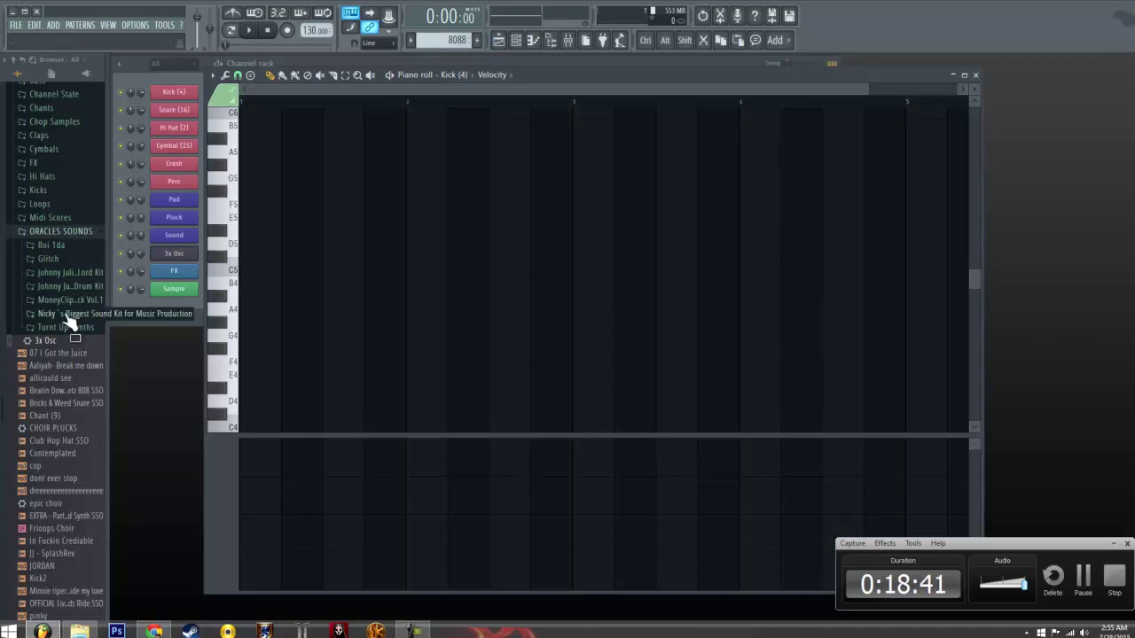
# Paste the copied kick notes into the 3x Osc channel's piano roll in the 8088 pattern
pyautogui.rightClick(164, 256)
pyautogui.click(207, 248)
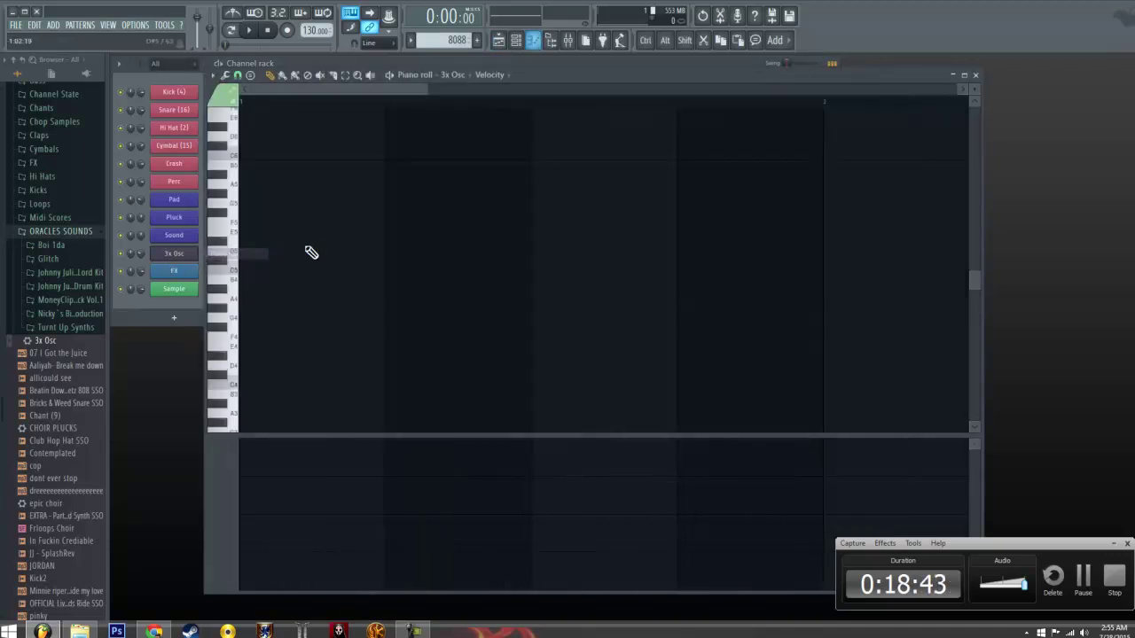
pyautogui.hotkey('ctrl', 'v')
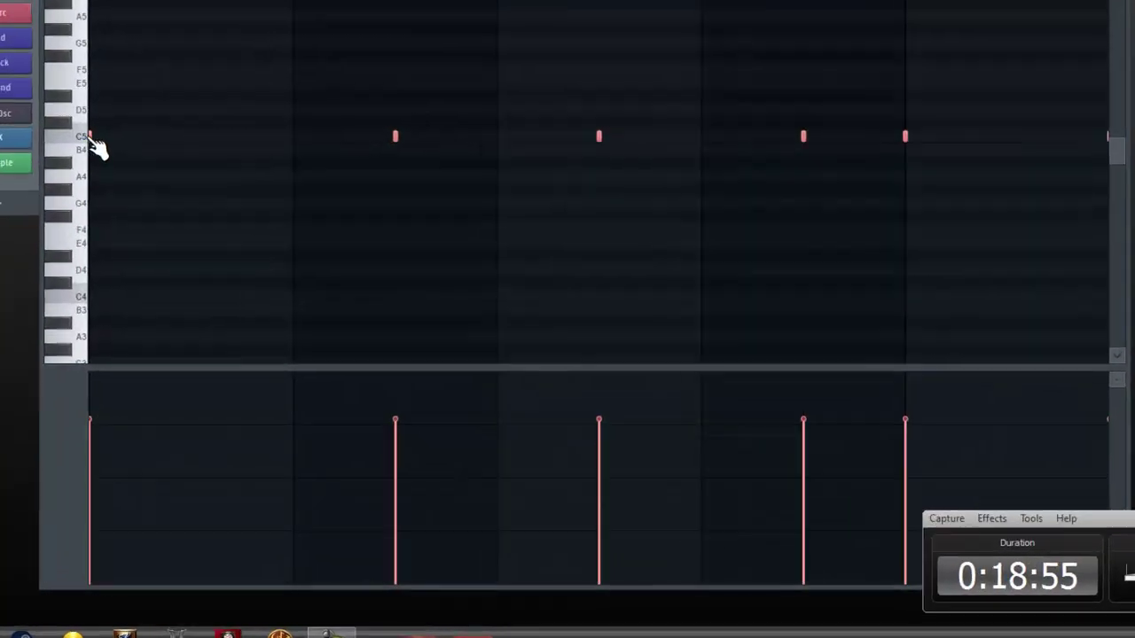
# Set the piano roll snap to Step and quantize the pasted 3x Osc notes to one step in length
pyautogui.moveTo(57, 107); pyautogui.dragTo(364, 109)
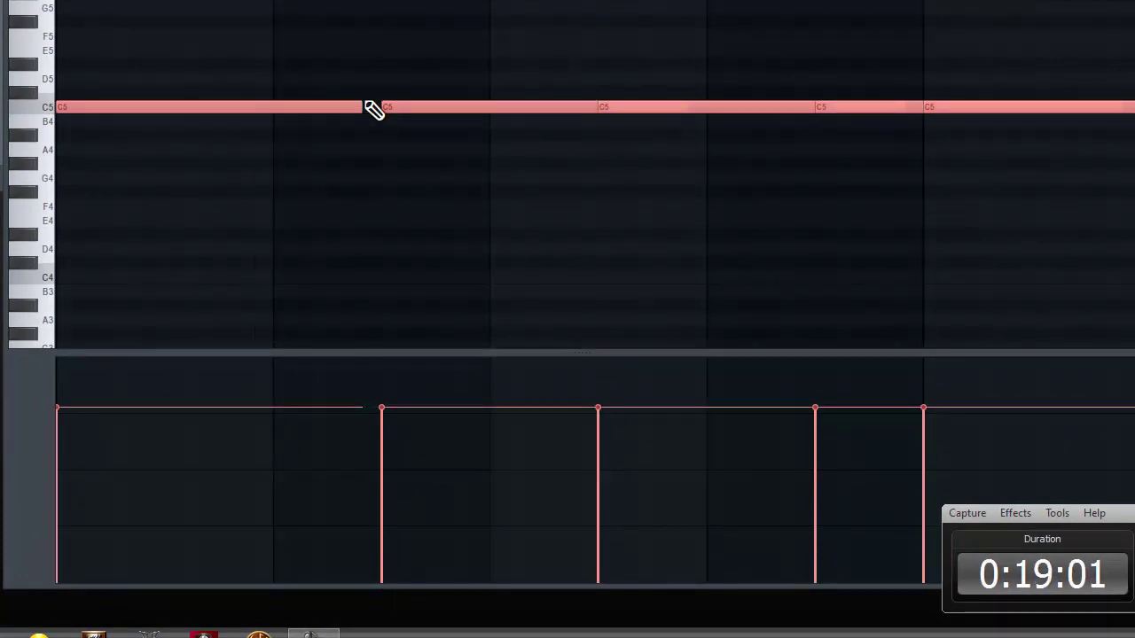
pyautogui.hotkey('ctrl', 'z')
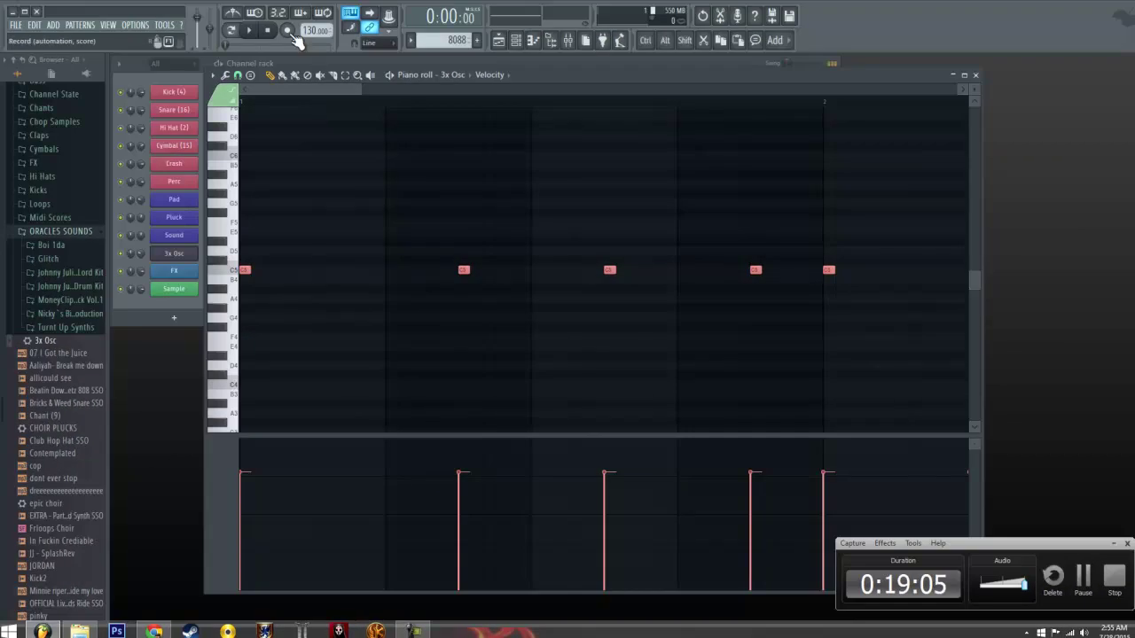
pyautogui.click(241, 77)
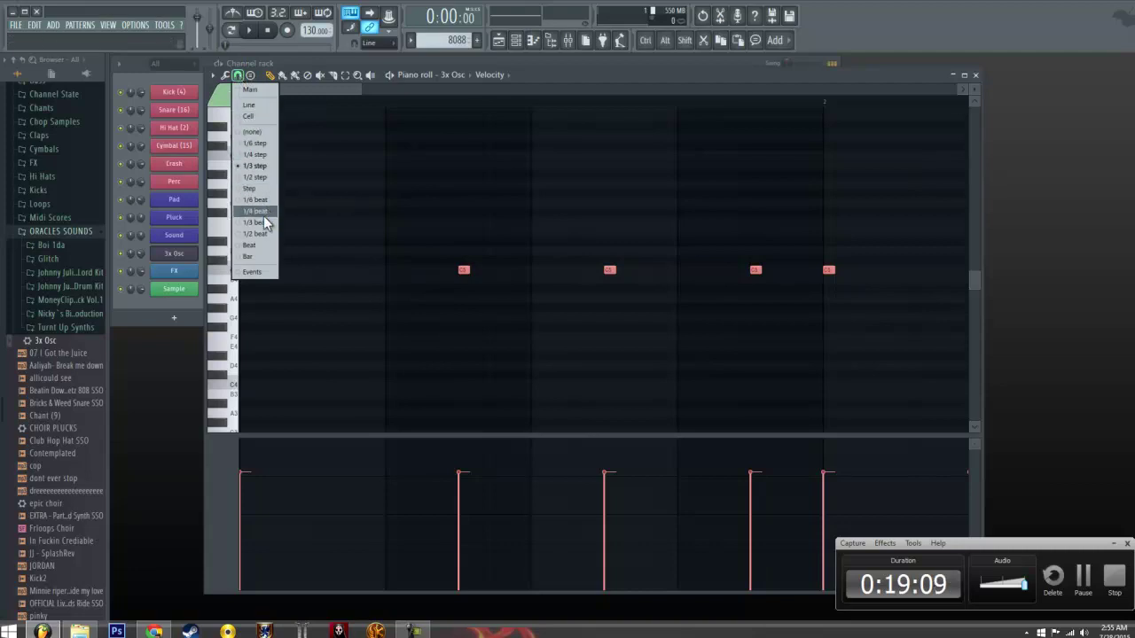
pyautogui.click(251, 189)
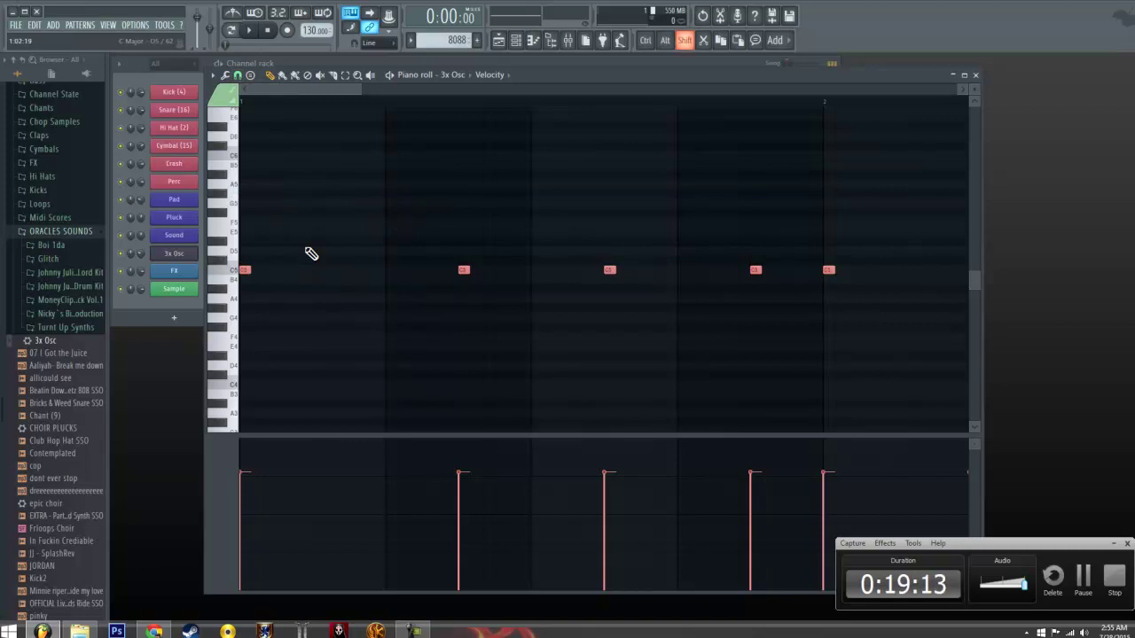
pyautogui.hotkey('ctrl', 'q')
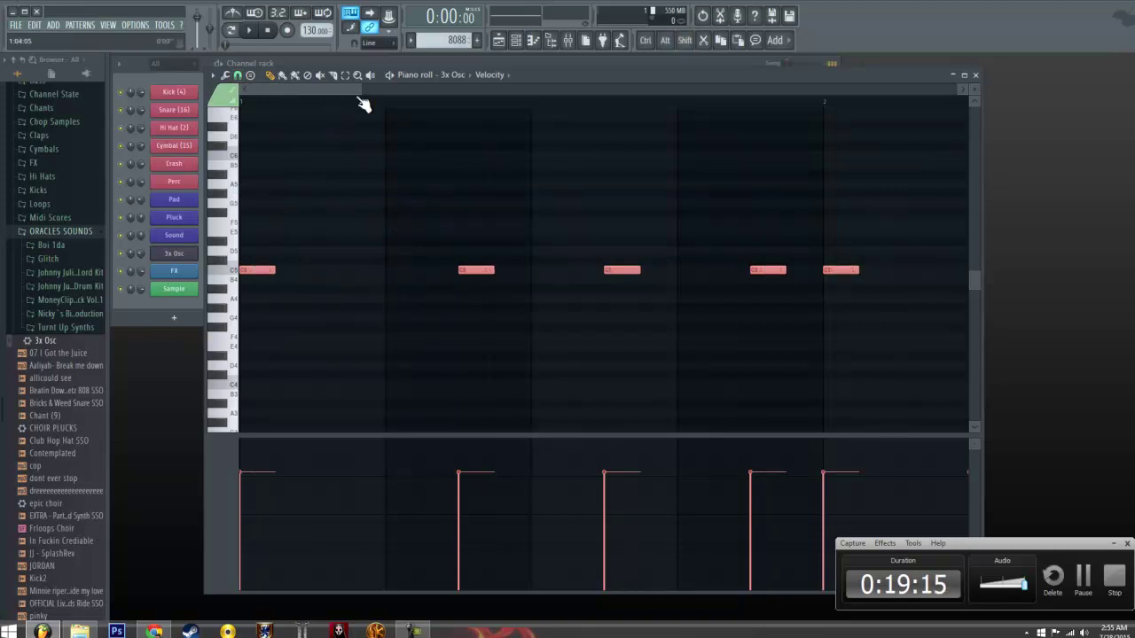
# Extend the 3x Osc notes so each reaches the next one and the last ends at bar 5, and deselect them
pyautogui.moveTo(360, 90); pyautogui.dragTo(679, 95)
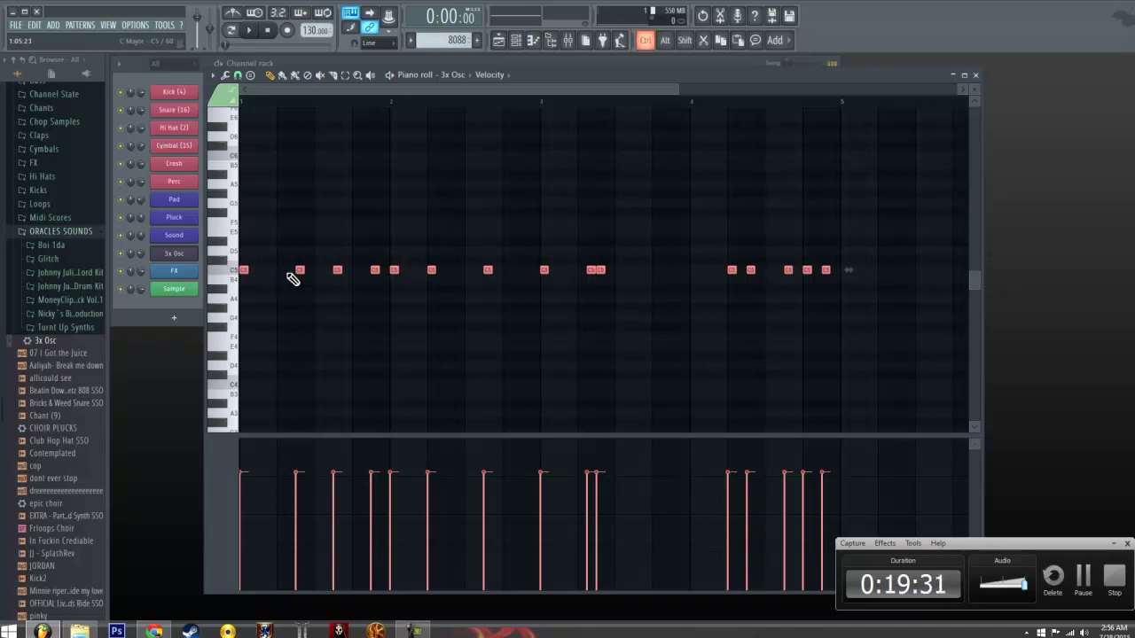
pyautogui.hotkey('ctrl', 'l')
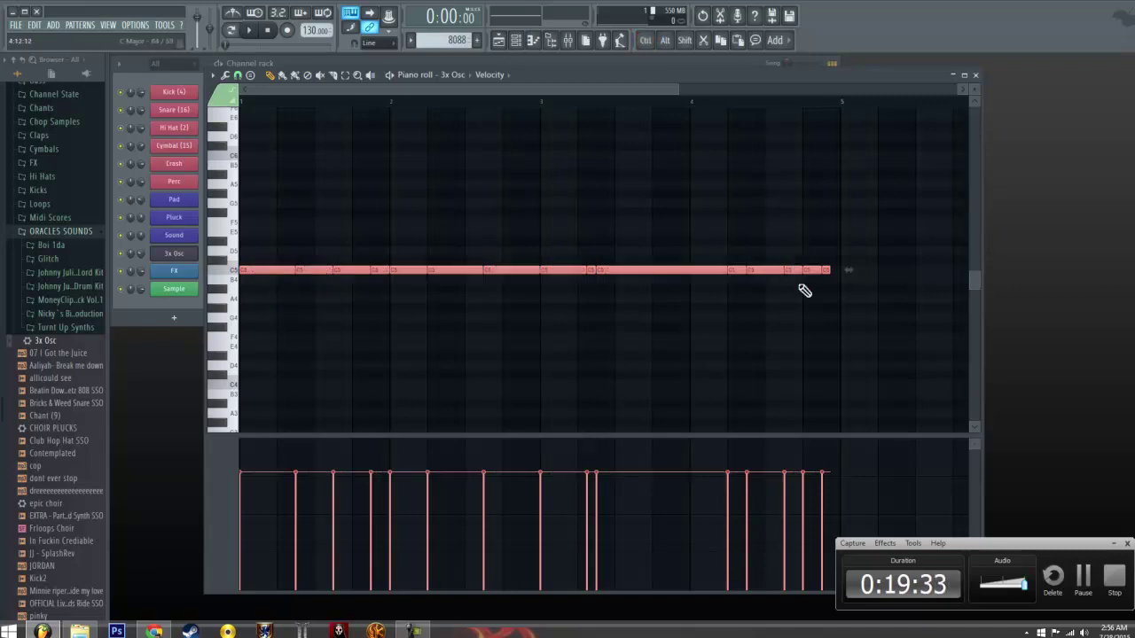
pyautogui.keyDown('ctrl'); pyautogui.click(816, 327); pyautogui.keyUp('ctrl')
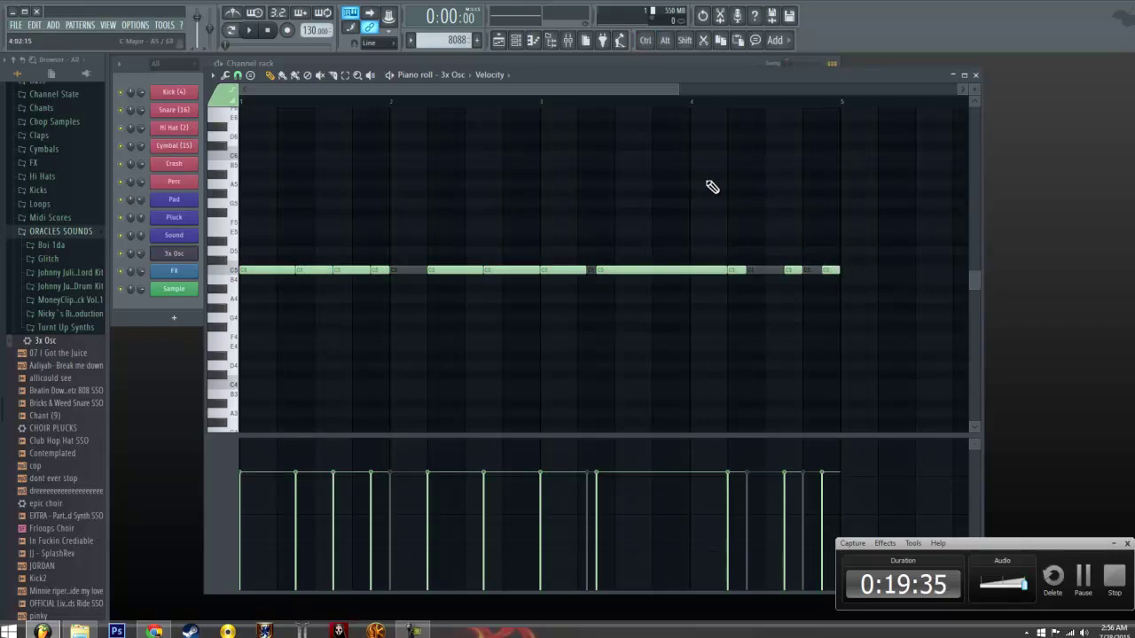
# Delete the four leftover dark C5 notes between the main 3x Osc notes across bars 2 to 4
pyautogui.rightClick(755, 269)
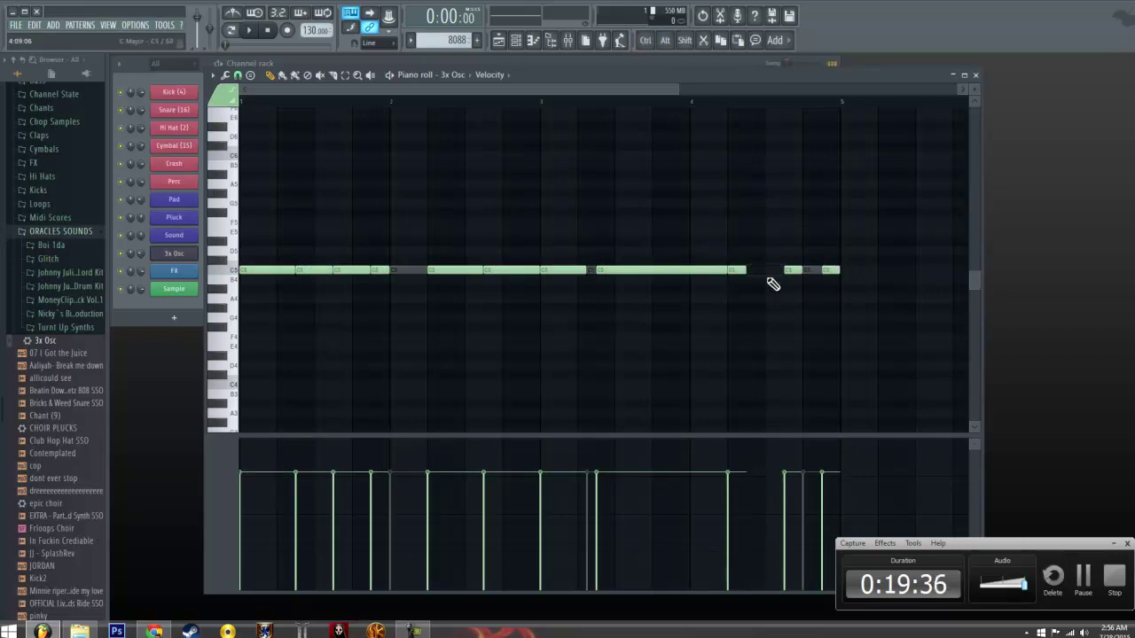
pyautogui.rightClick(810, 268)
pyautogui.rightClick(590, 270)
pyautogui.rightClick(424, 269)
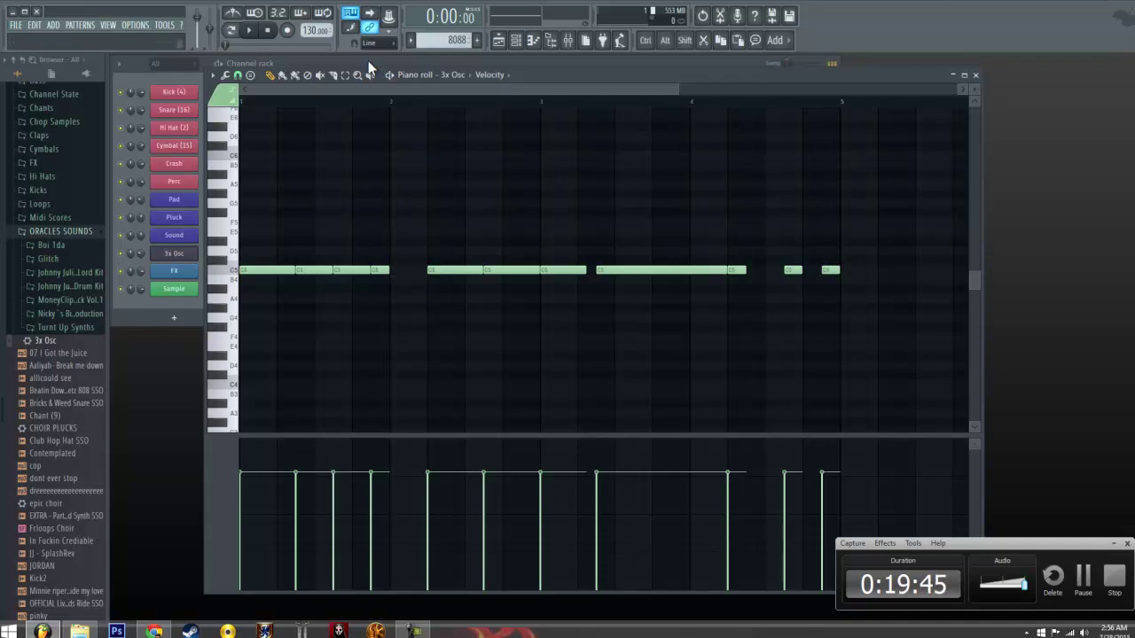
# Start playback, transpose all the 3x Osc notes down one octave to C4, and shorten them to one step
pyautogui.click(248, 32)
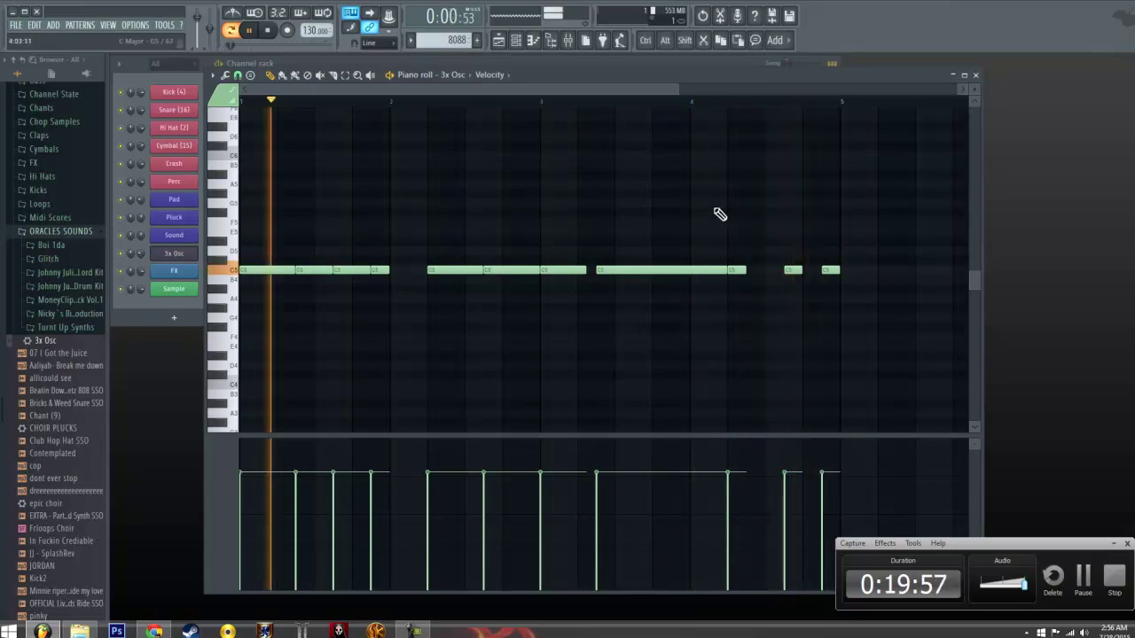
pyautogui.hotkey('ctrl', 'Down')
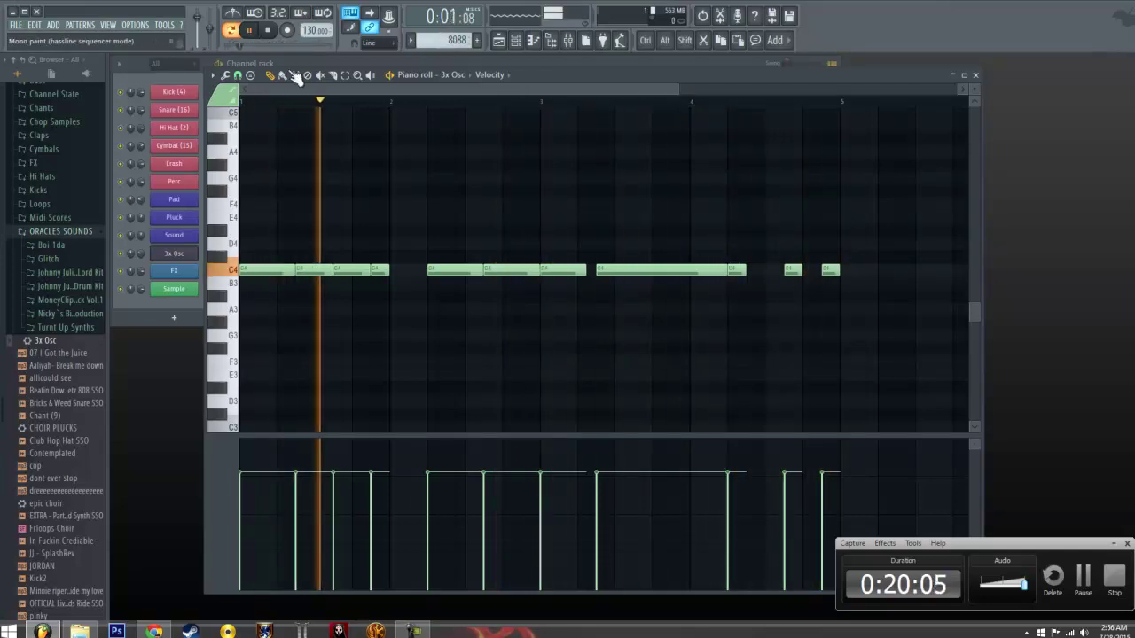
pyautogui.hotkey('ctrl', 'z')
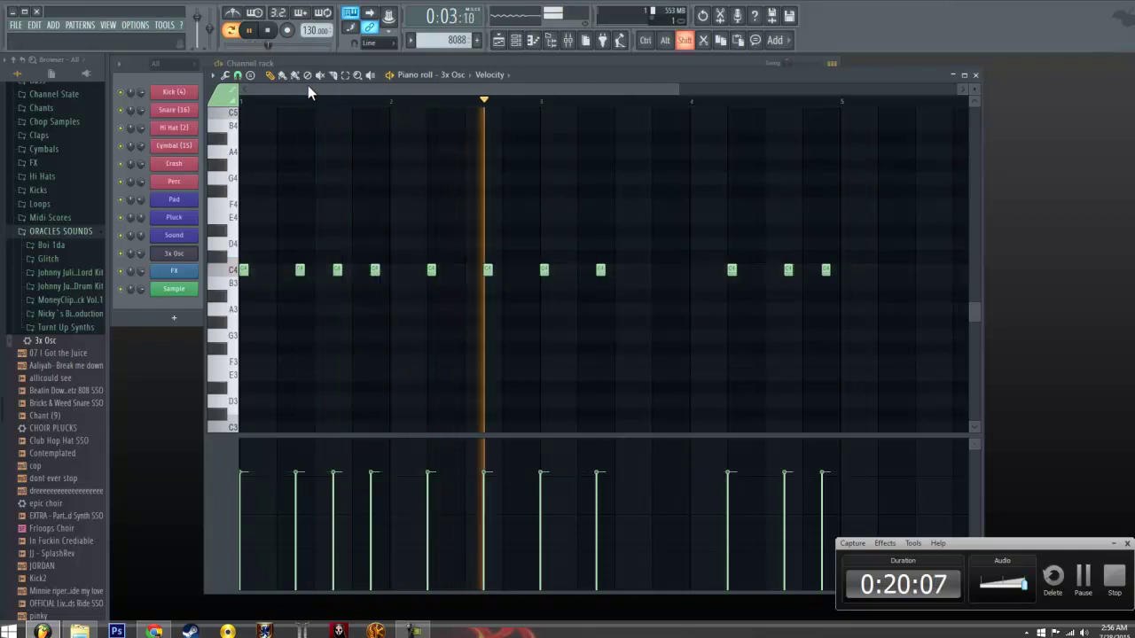
pyautogui.scroll(2, 296, 297)
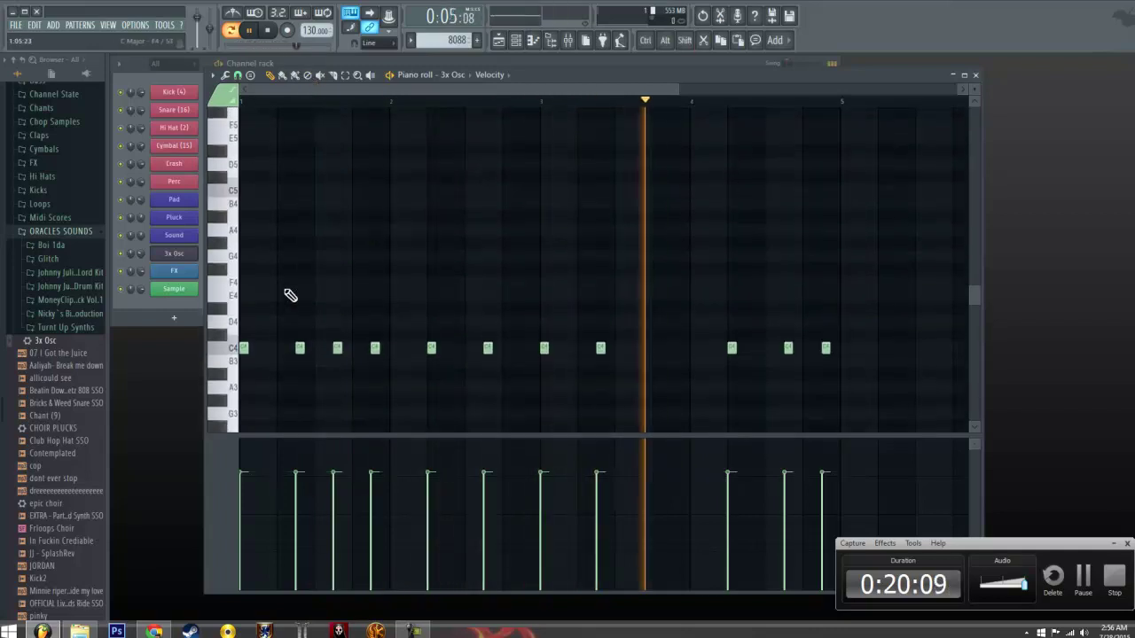
# Select the first six notes in bars 1 and 2, move them up to D4, and deselect them
pyautogui.moveTo(396, 395); pyautogui.dragTo(490, 395)
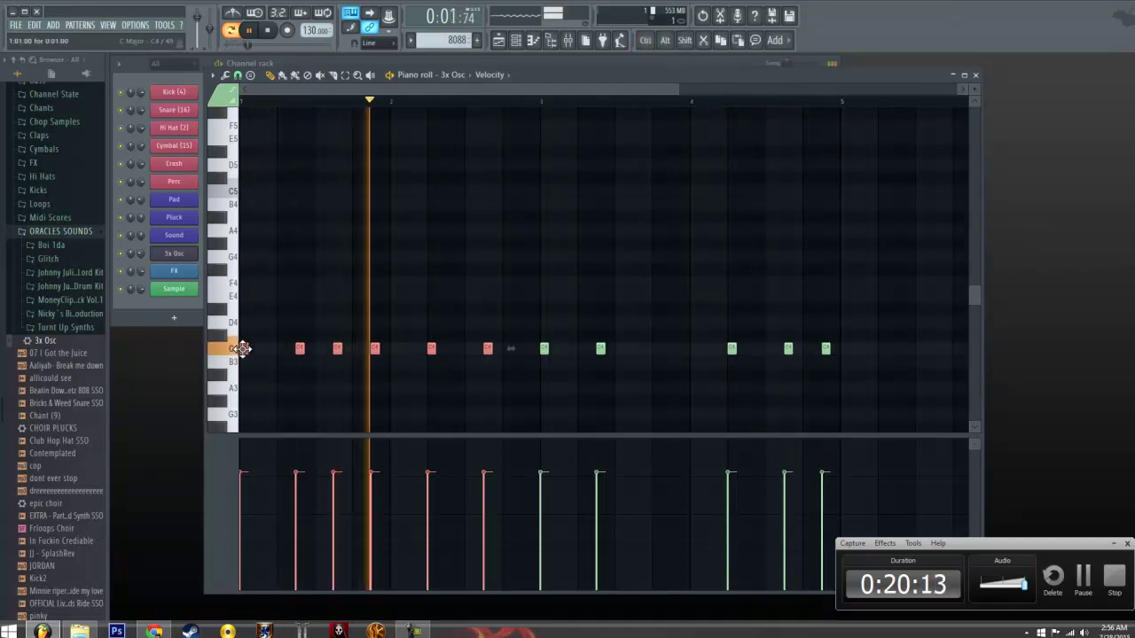
pyautogui.moveTo(243, 340); pyautogui.dragTo(242, 323)
pyautogui.rightClick(497, 261)
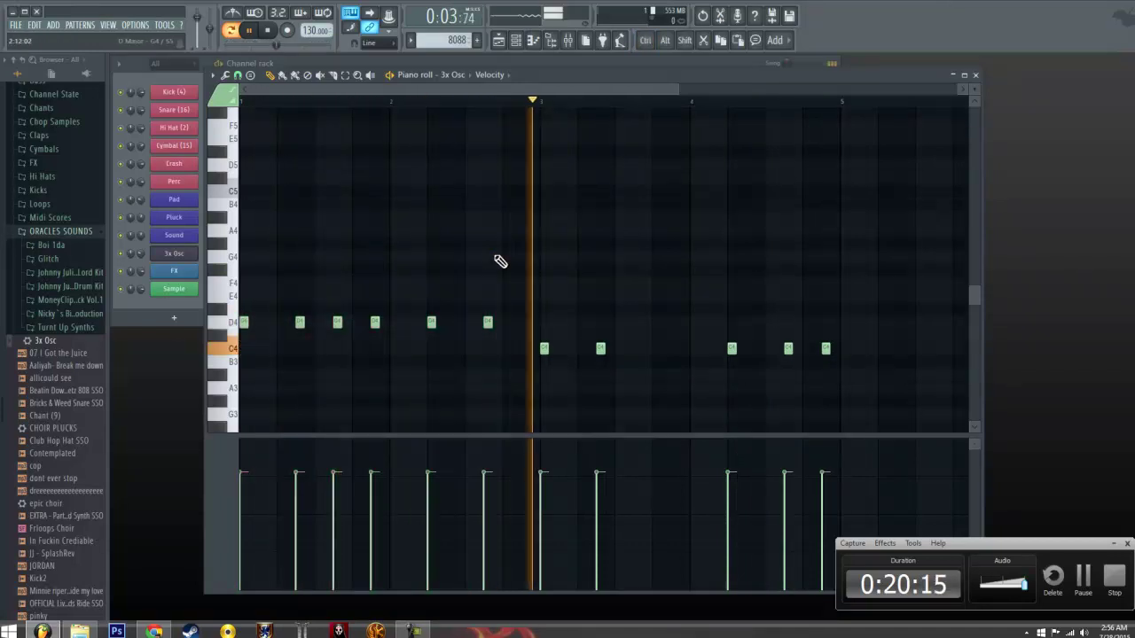
# Move the two notes in bar 3 and the first note in bar 4 to F4, and the last two notes to G4
pyautogui.moveTo(535, 321); pyautogui.dragTo(612, 383)
pyautogui.moveTo(545, 347); pyautogui.dragTo(544, 279)
pyautogui.moveTo(712, 304); pyautogui.dragTo(856, 381)
pyautogui.moveTo(730, 350); pyautogui.dragTo(838, 312)
pyautogui.moveTo(785, 270); pyautogui.dragTo(785, 251)
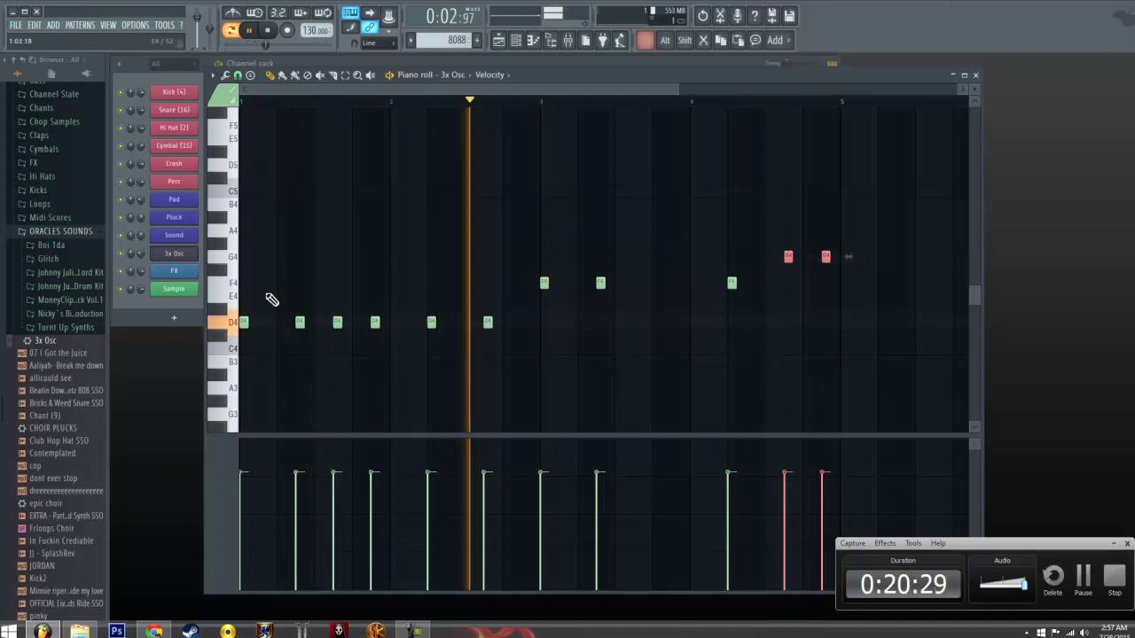
# Extend all the notes so each one reaches the start of the next, and deselect them
pyautogui.hotkey('ctrl', 'a')
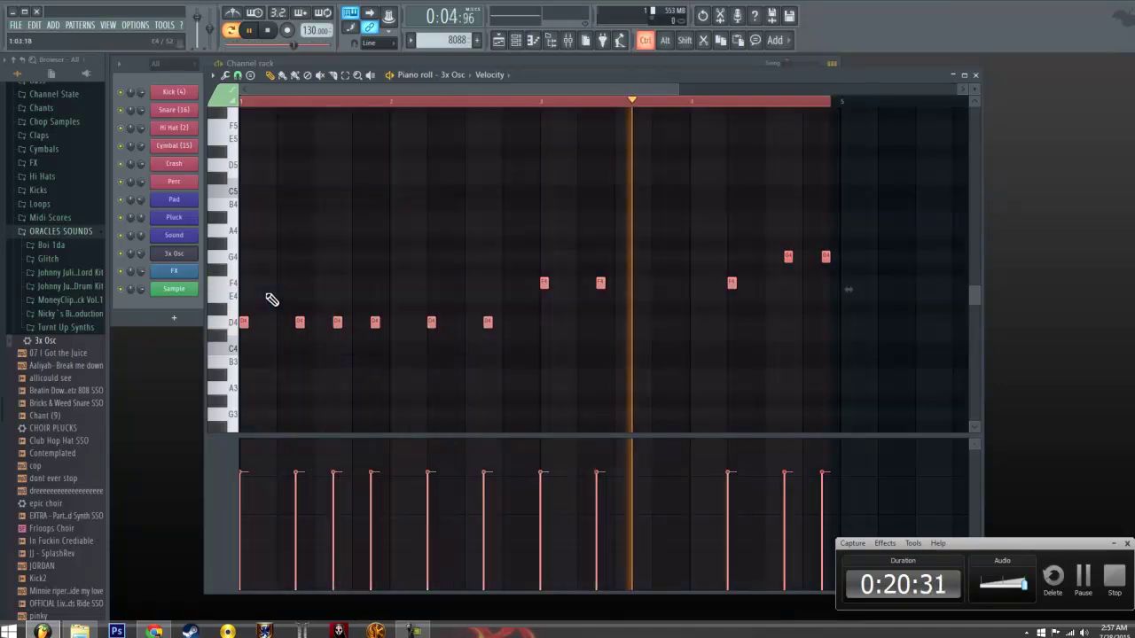
pyautogui.hotkey('ctrl', 'l')
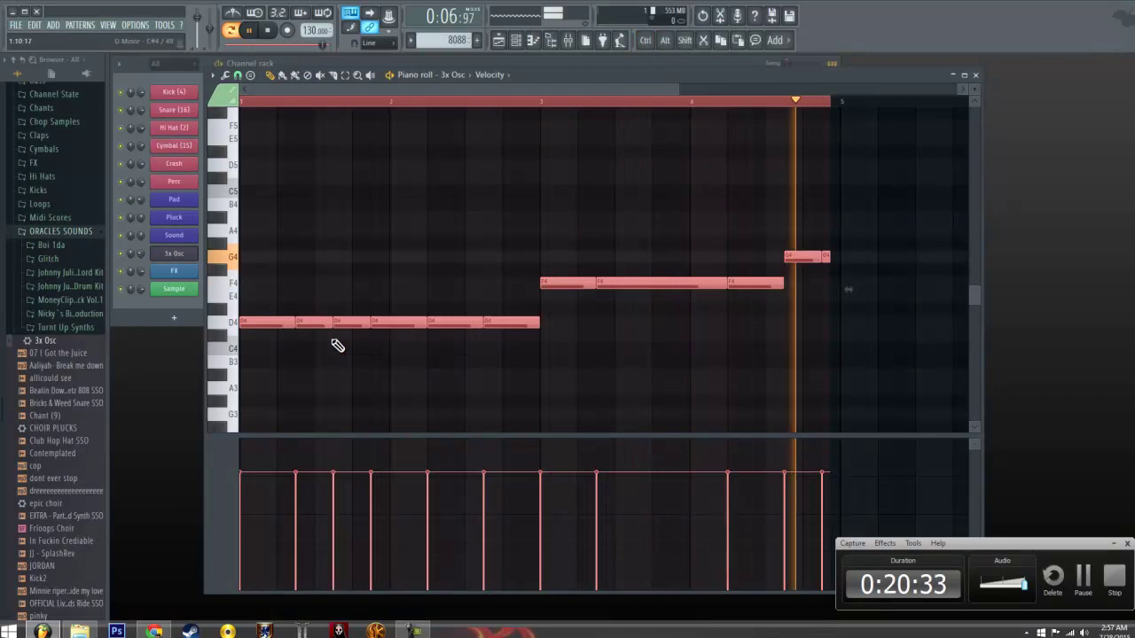
pyautogui.hotkey('ctrl', 'd')
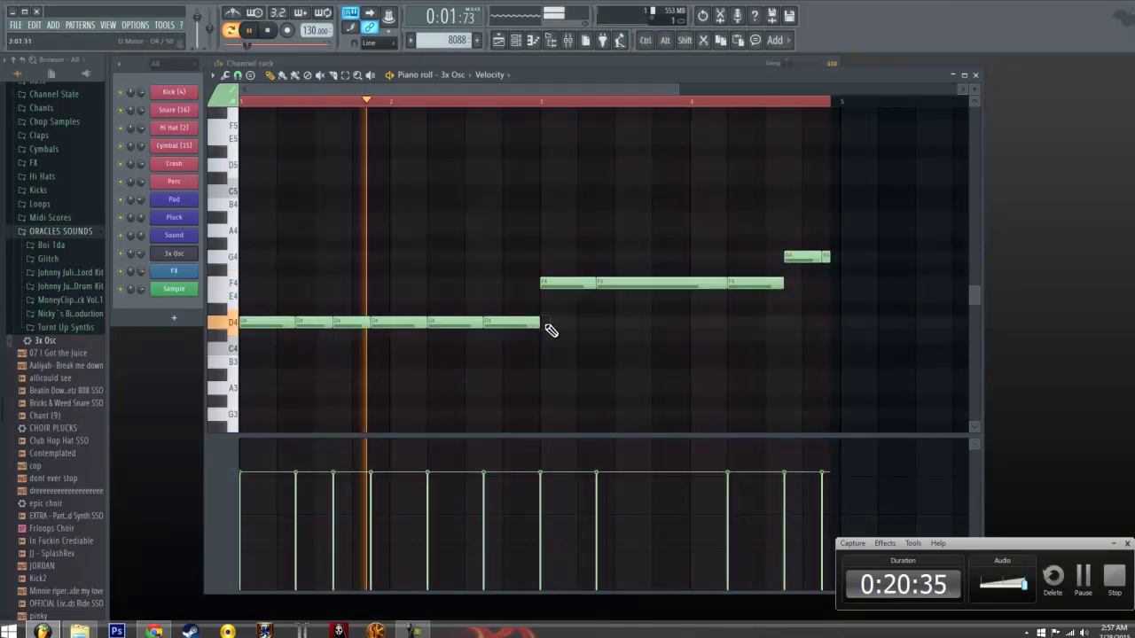
pyautogui.moveTo(533, 324); pyautogui.dragTo(541, 324)
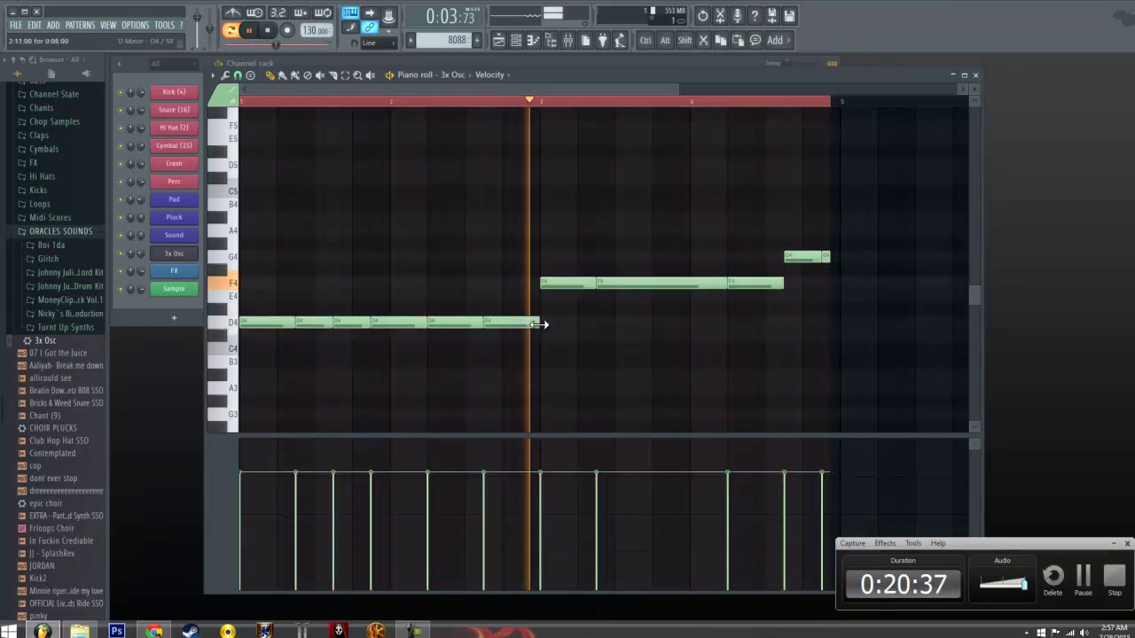
# Adjust the piano roll snap and shorten all the notes by about half a step to leave small gaps
pyautogui.hotkey('ctrl', 'a')
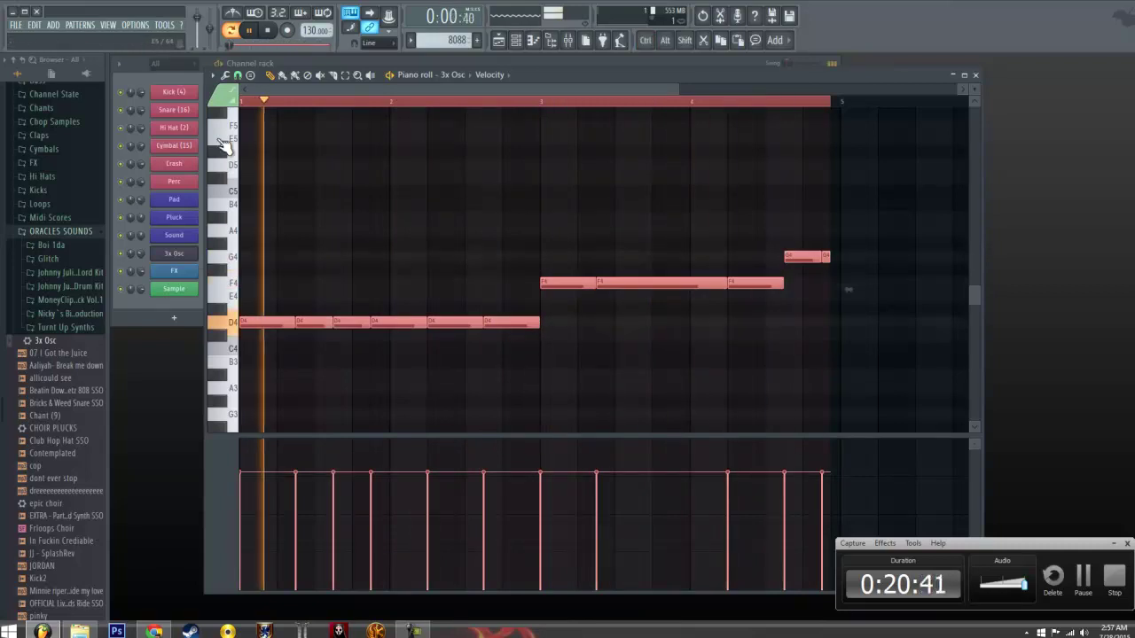
pyautogui.click(238, 76)
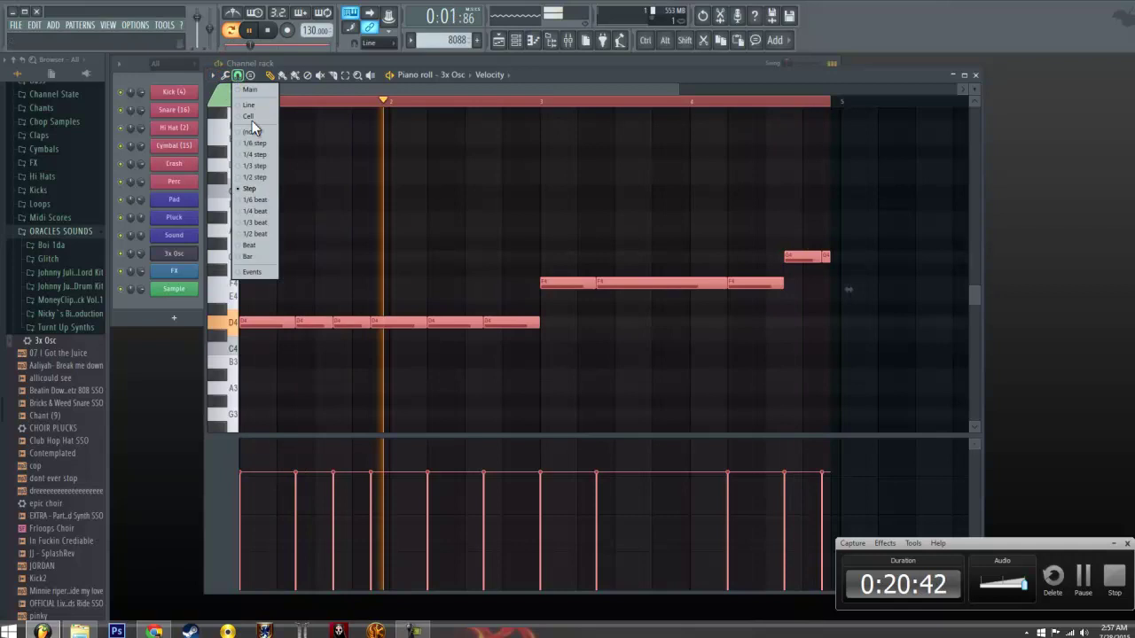
pyautogui.click(264, 189)
pyautogui.moveTo(537, 327); pyautogui.dragTo(534, 326)
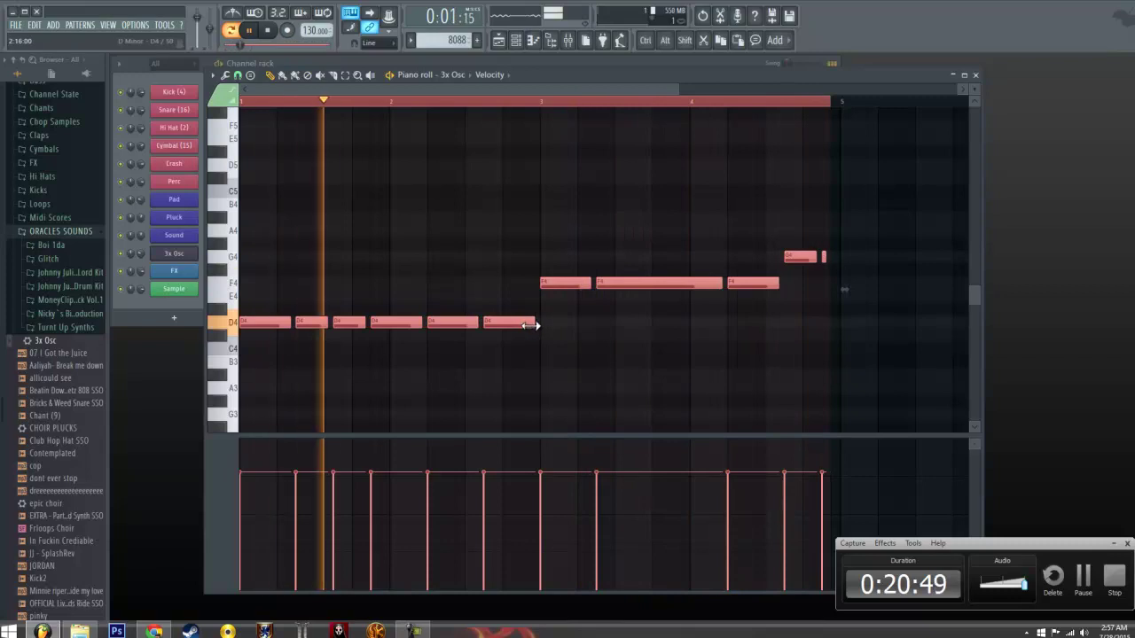
pyautogui.hotkey('ctrl', 'd')
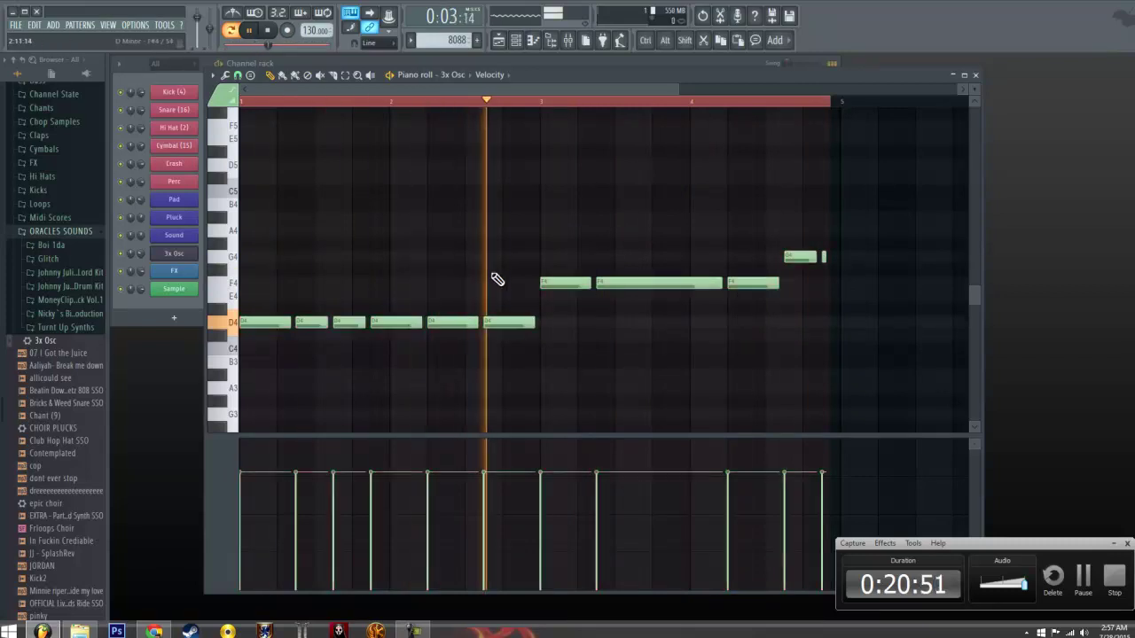
pyautogui.hotkey('ctrl', 'a')
pyautogui.rightClick(715, 335)
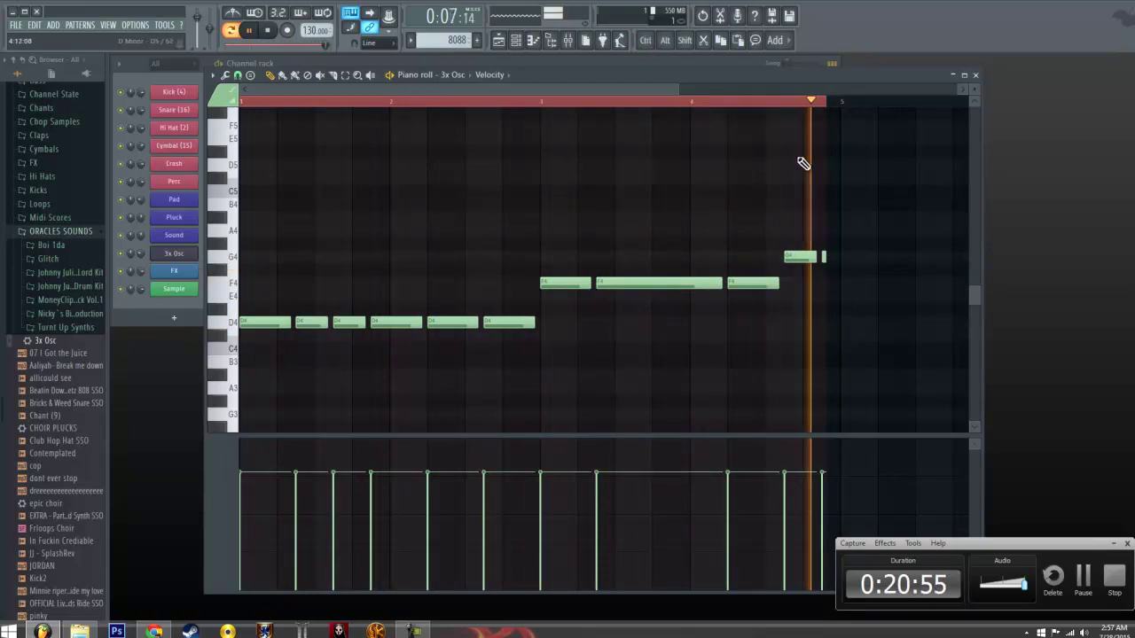
# Lengthen the last G4 note, and shorten all the notes by about another one and a half steps
pyautogui.click(807, 91)
pyautogui.moveTo(590, 90); pyautogui.dragTo(300, 112)
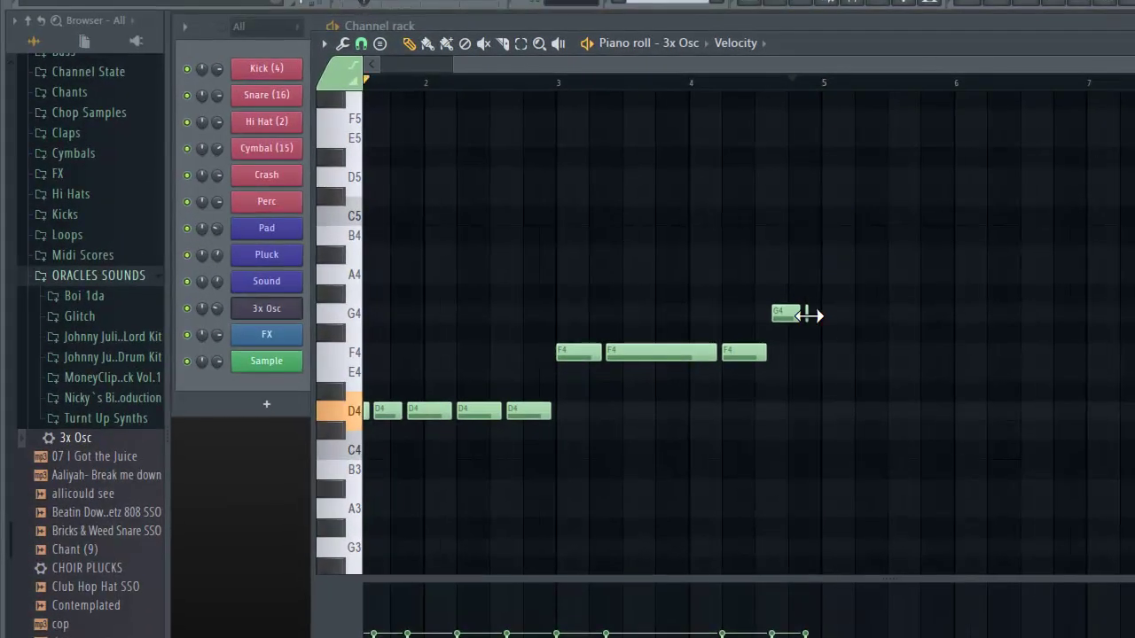
pyautogui.click(810, 315)
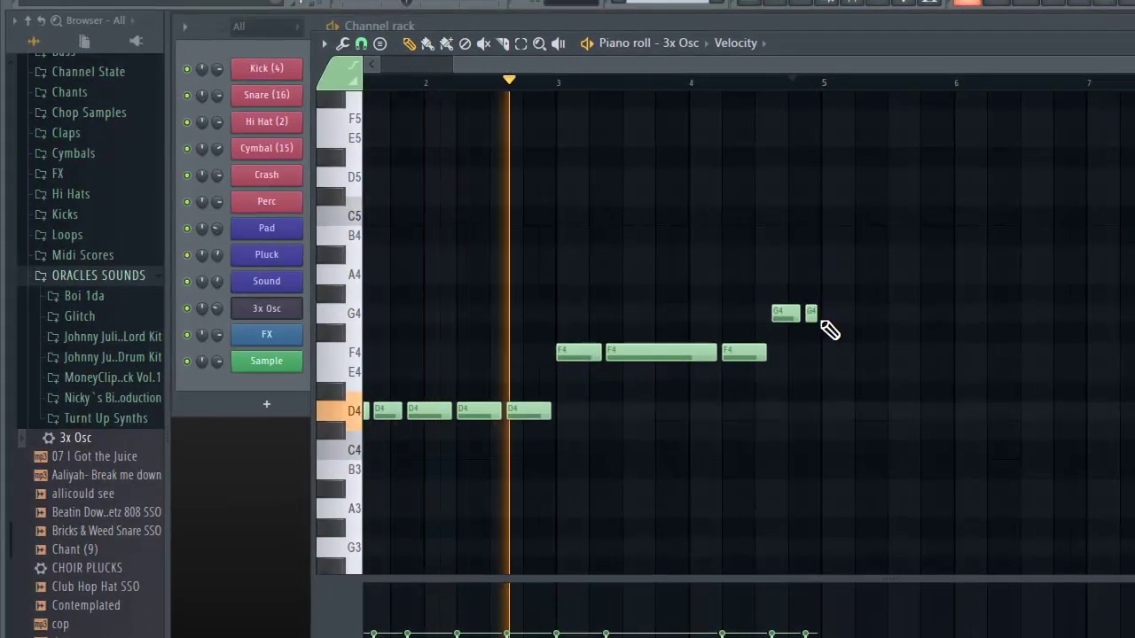
pyautogui.hotkey('ctrl', 'a')
pyautogui.moveTo(813, 316); pyautogui.dragTo(798, 316)
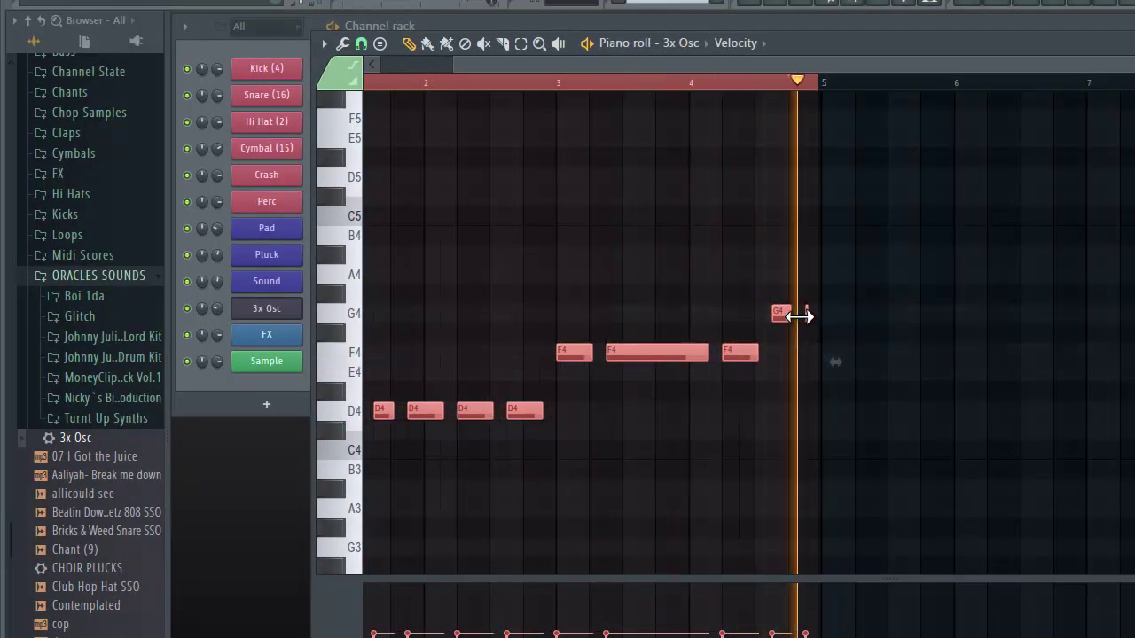
pyautogui.click(790, 269)
pyautogui.moveTo(791, 267); pyautogui.dragTo(3, 459)
pyautogui.moveTo(831, 358); pyautogui.dragTo(823, 357)
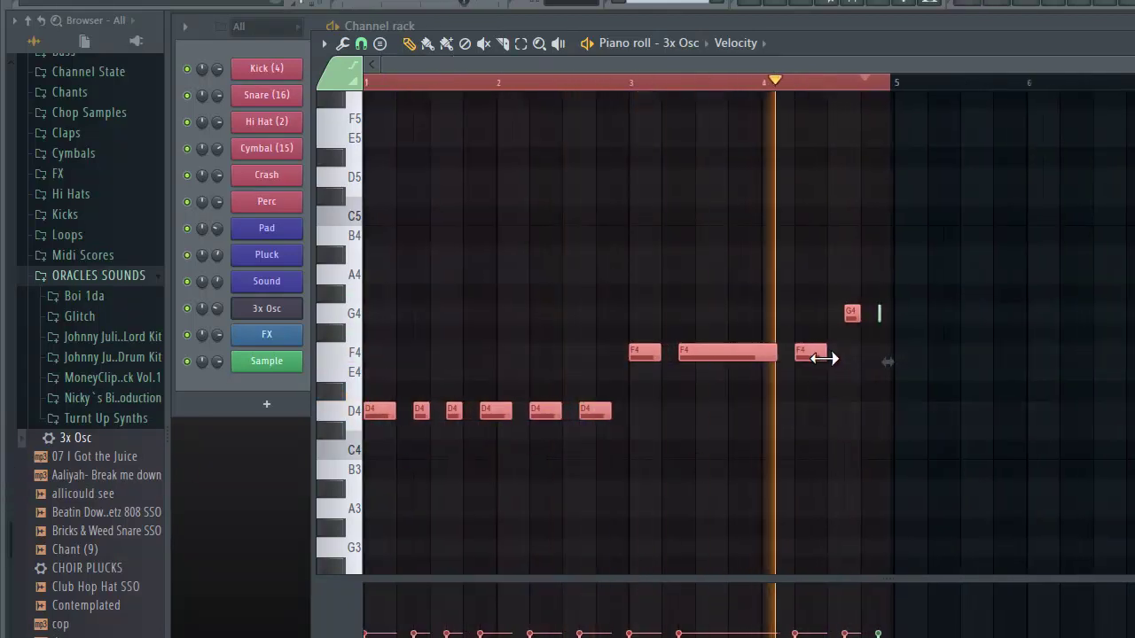
pyautogui.click(902, 348)
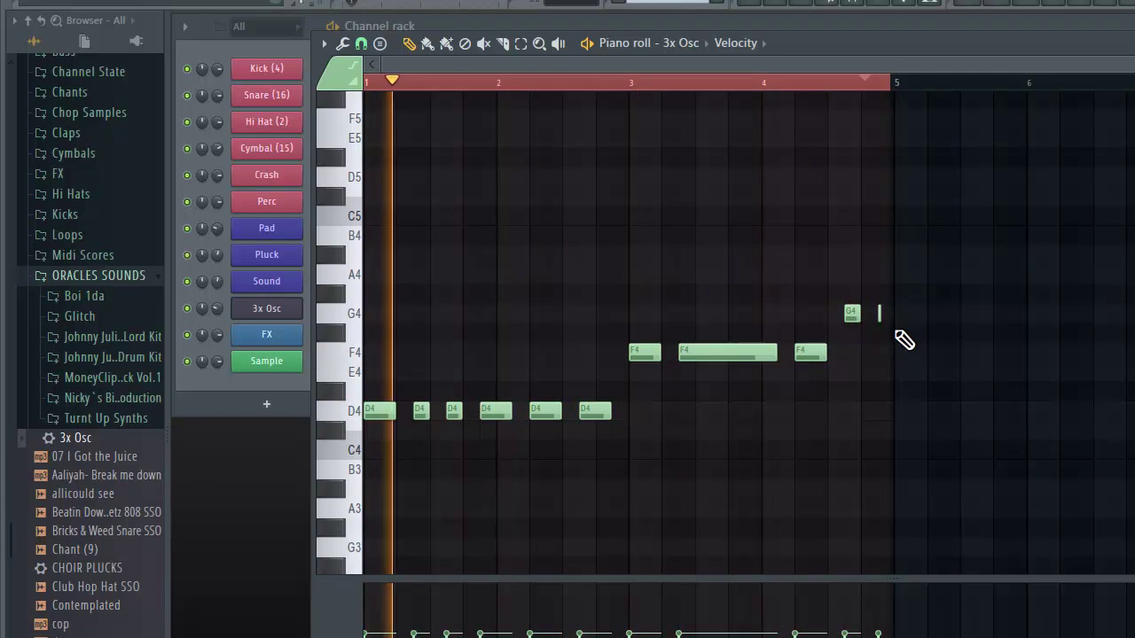
# Lengthen the last G4 note to reach bar 5, and raise the velocity of all the notes to maximum
pyautogui.click(882, 317)
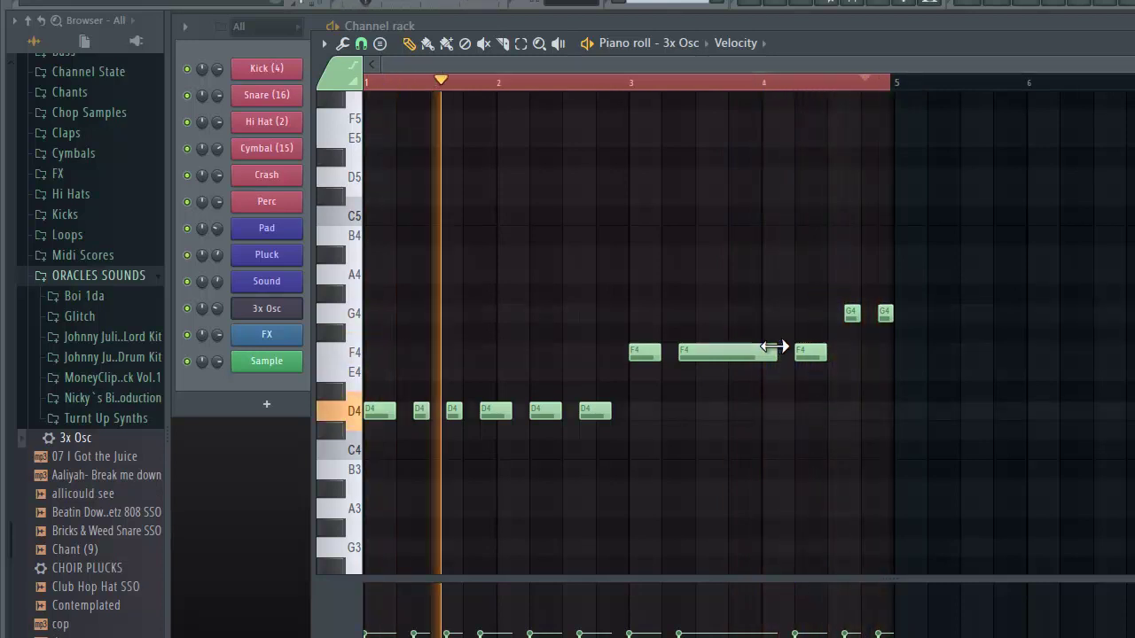
pyautogui.moveTo(772, 349); pyautogui.dragTo(756, 355)
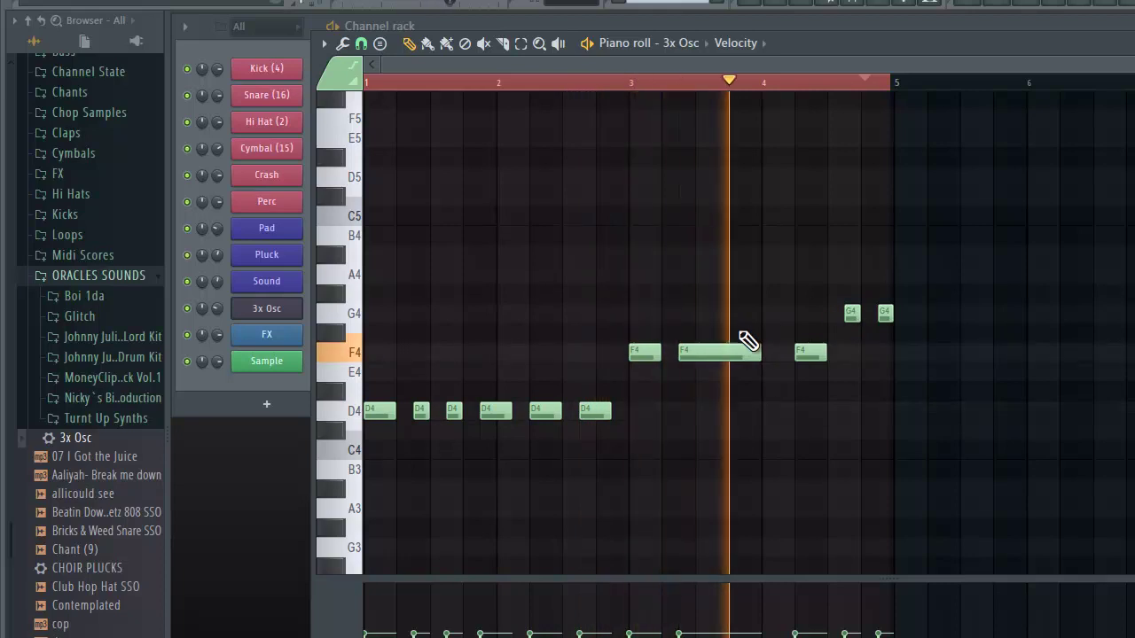
pyautogui.moveTo(756, 346); pyautogui.dragTo(774, 347)
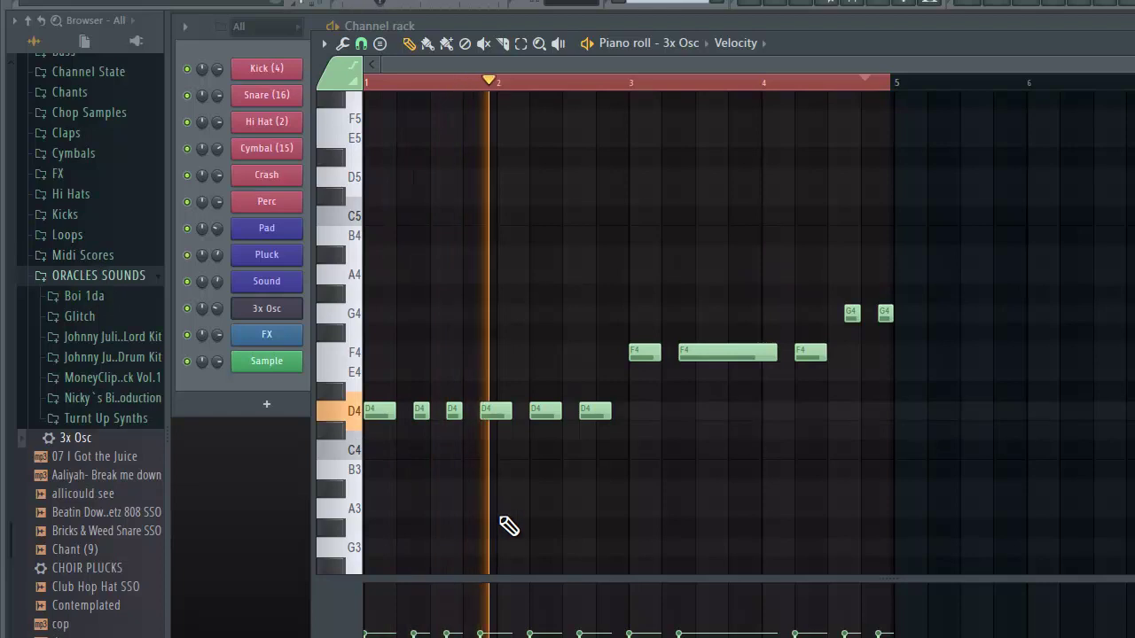
pyautogui.moveTo(367, 589); pyautogui.dragTo(870, 582)
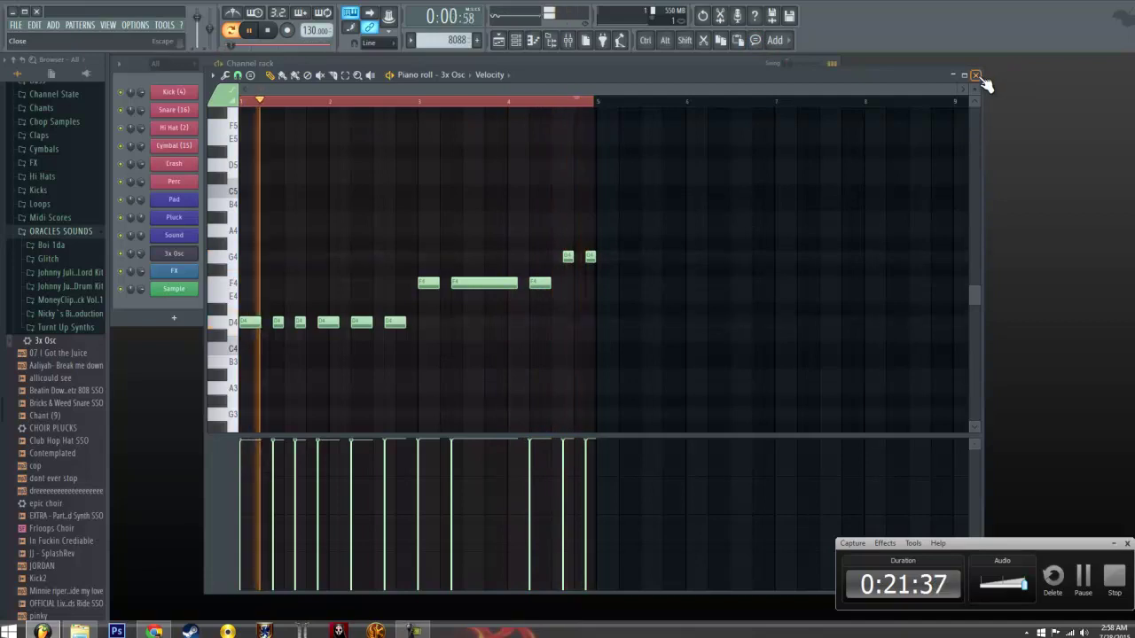
# Add an A#4 note about three steps long in early bar 3 and an A4 note at the start of bar 4
pyautogui.click(443, 216)
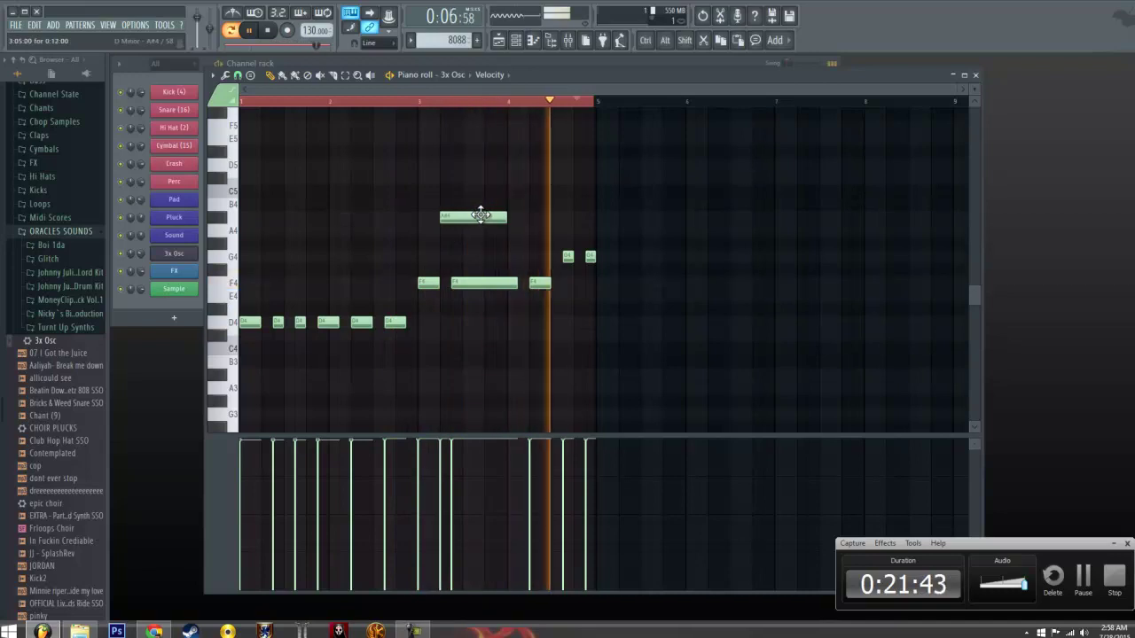
pyautogui.moveTo(508, 217); pyautogui.dragTo(459, 222)
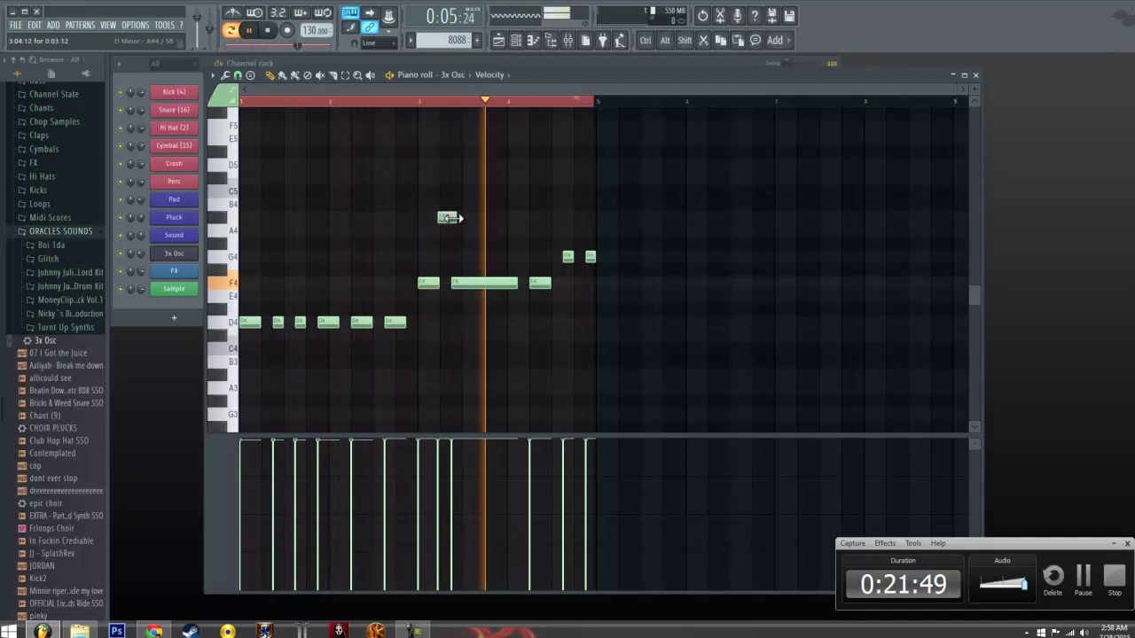
pyautogui.click(523, 230)
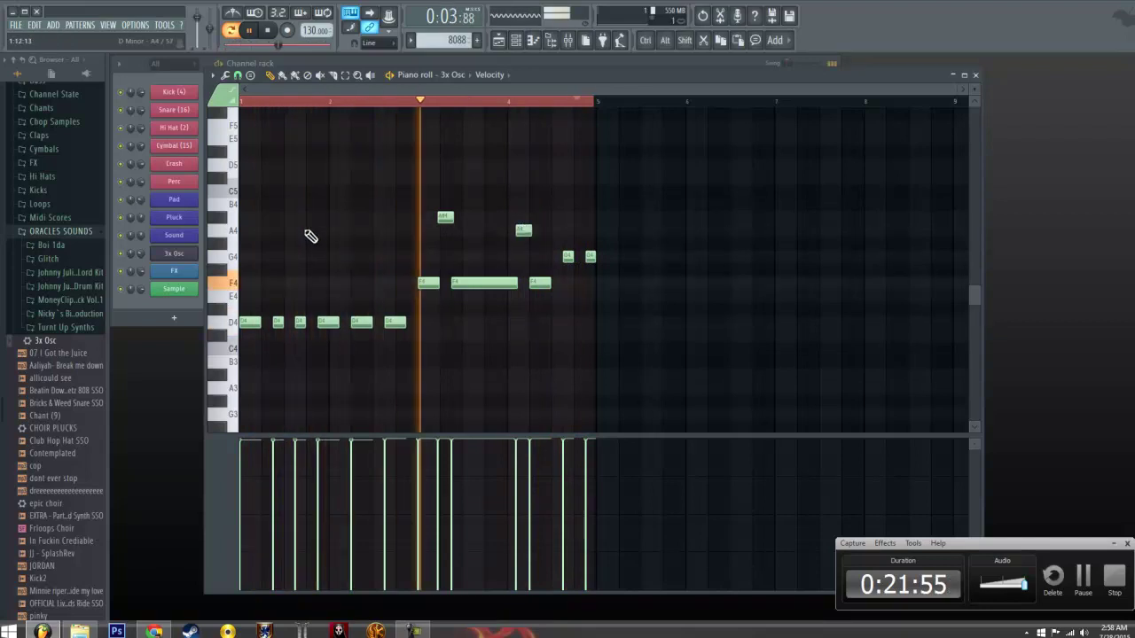
# Add a short A4 note and place it at the end of bar 2, above the end of the last D4 note
pyautogui.moveTo(317, 233); pyautogui.dragTo(308, 234)
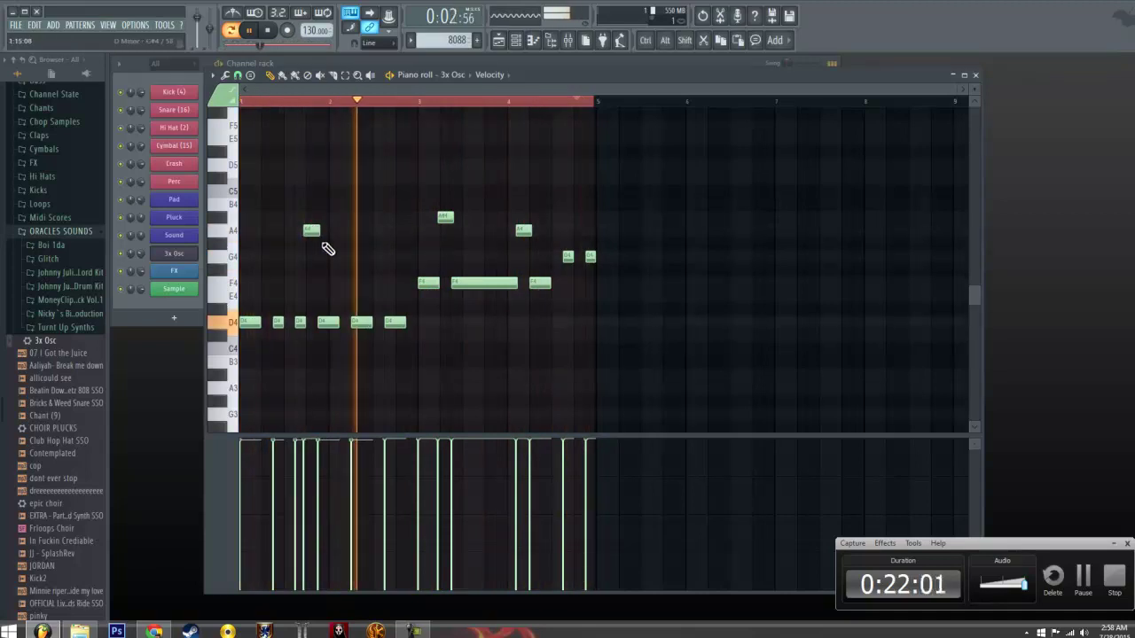
pyautogui.moveTo(306, 231); pyautogui.dragTo(378, 234)
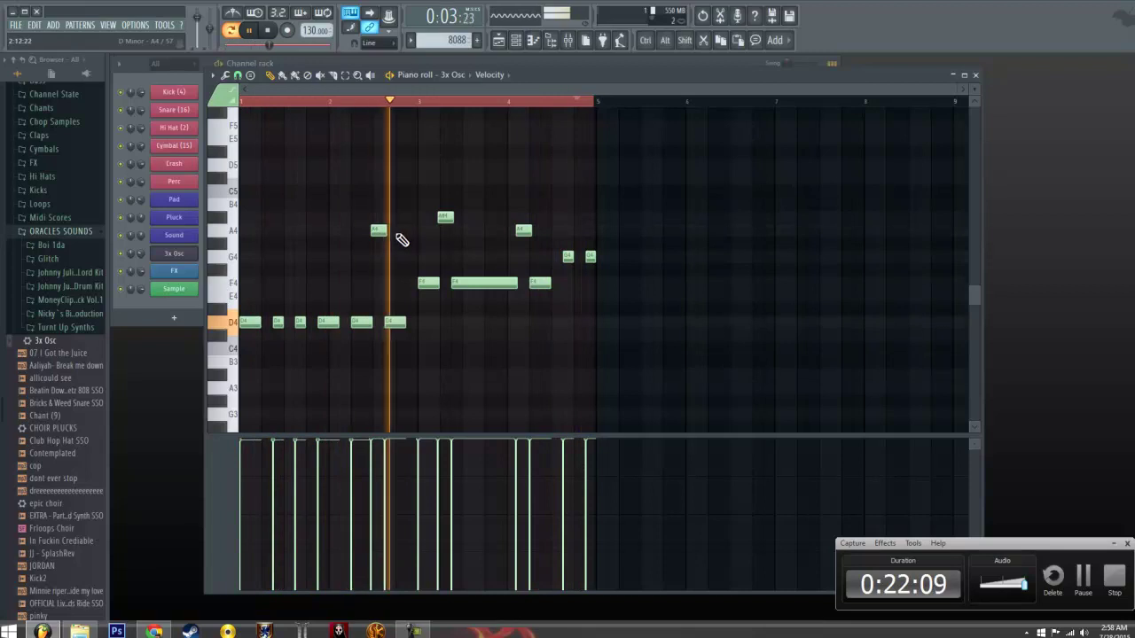
pyautogui.moveTo(379, 231); pyautogui.dragTo(413, 233)
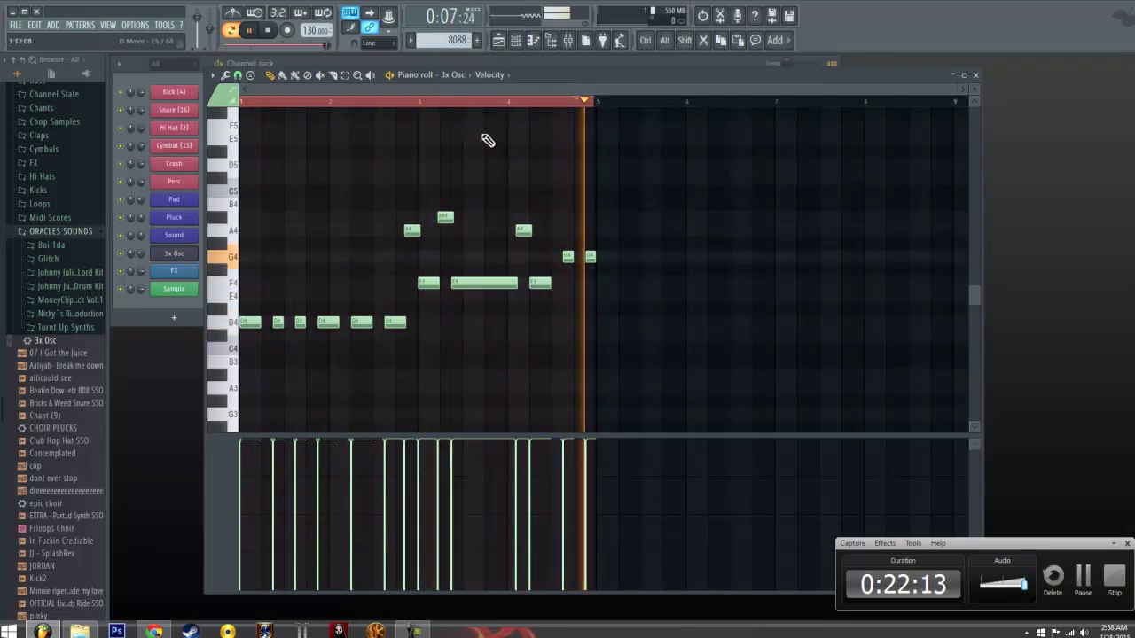
# Add short A#4 and A4 notes at the end of bar 4, and delete the last G4 note
pyautogui.click(582, 218)
pyautogui.click(592, 231)
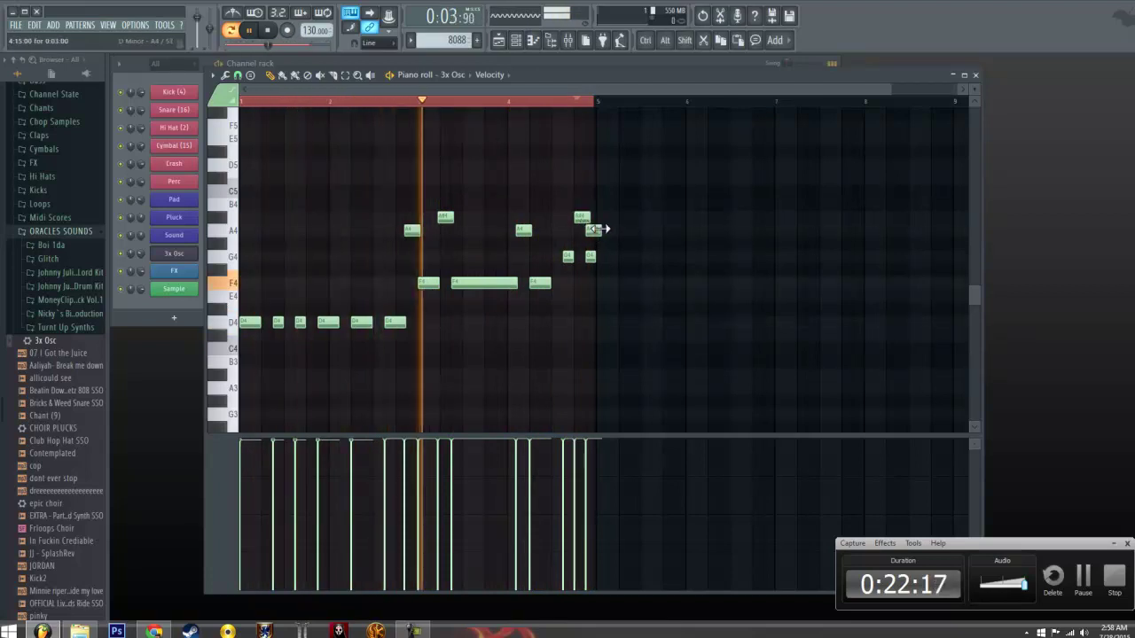
pyautogui.rightClick(592, 258)
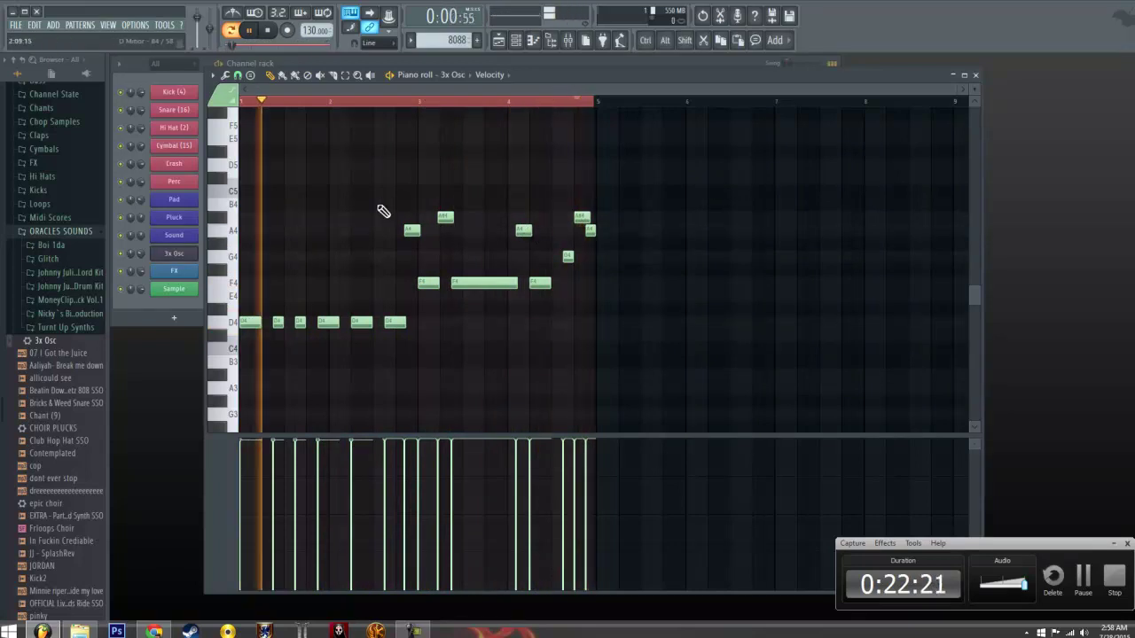
# Examine the 3x Osc channel's polyphony settings, including Porta, Mono and slide
pyautogui.click(973, 76)
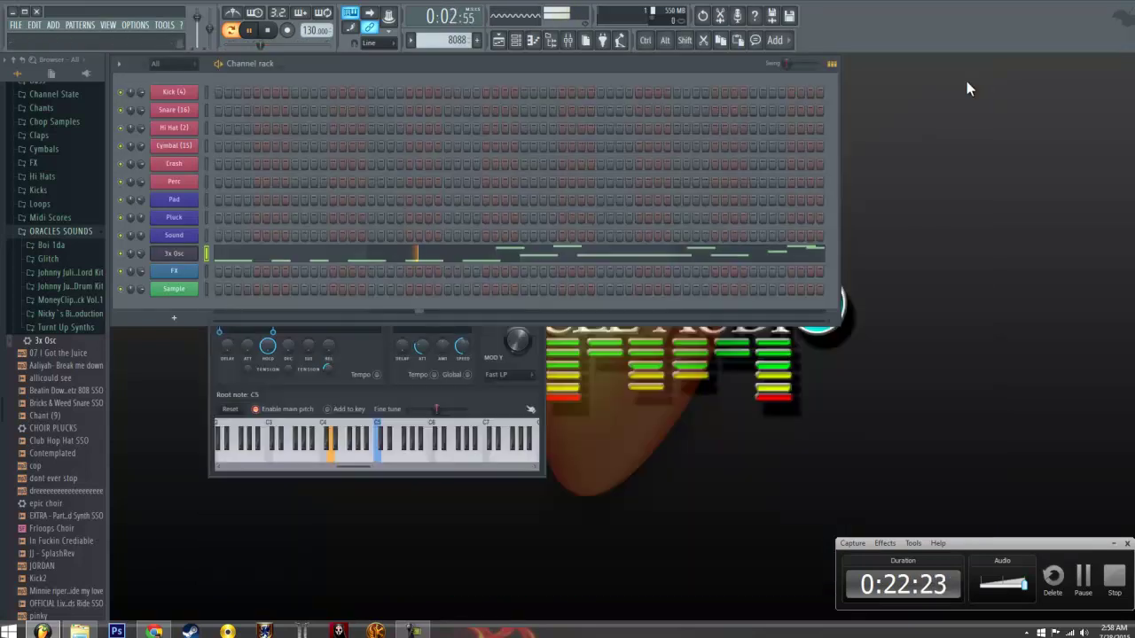
pyautogui.click(177, 255)
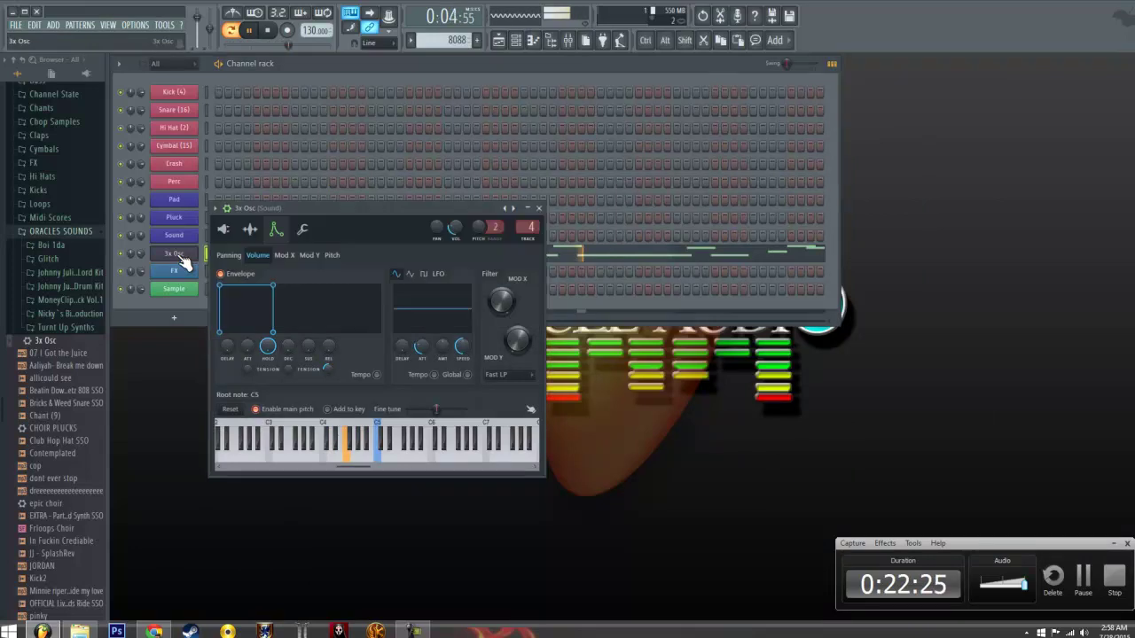
pyautogui.click(302, 231)
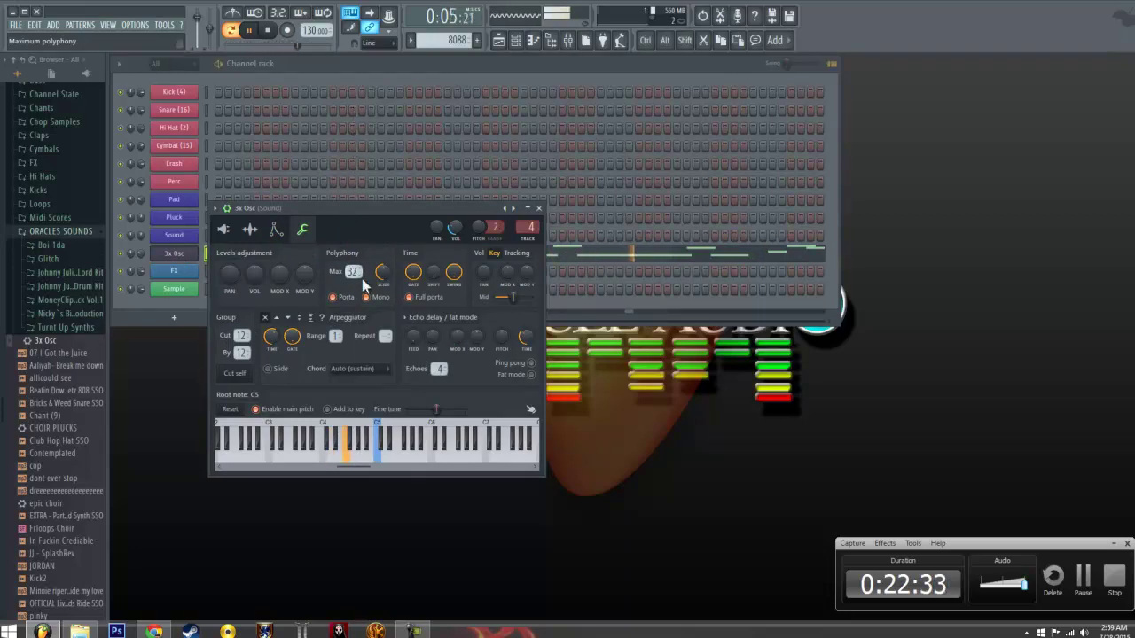
pyautogui.click(541, 209)
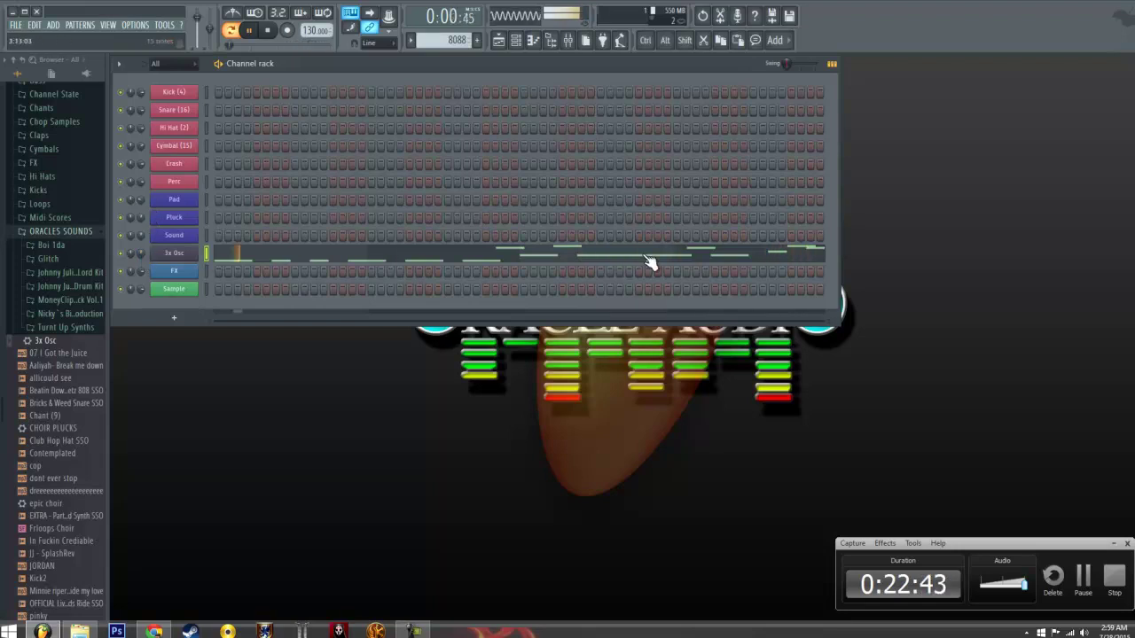
# Reopen the 3x Osc notes and shorten the last A#4 note in bar 4 so it only slightly overlaps the final A4
pyautogui.click(732, 260)
pyautogui.click(872, 218)
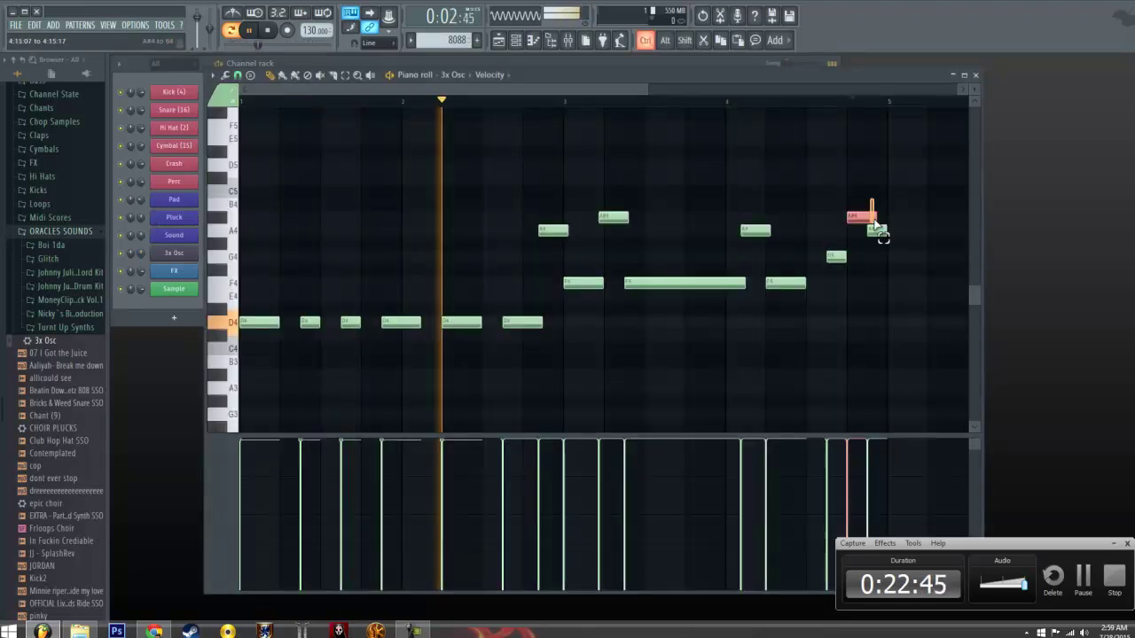
pyautogui.moveTo(877, 218); pyautogui.dragTo(871, 219)
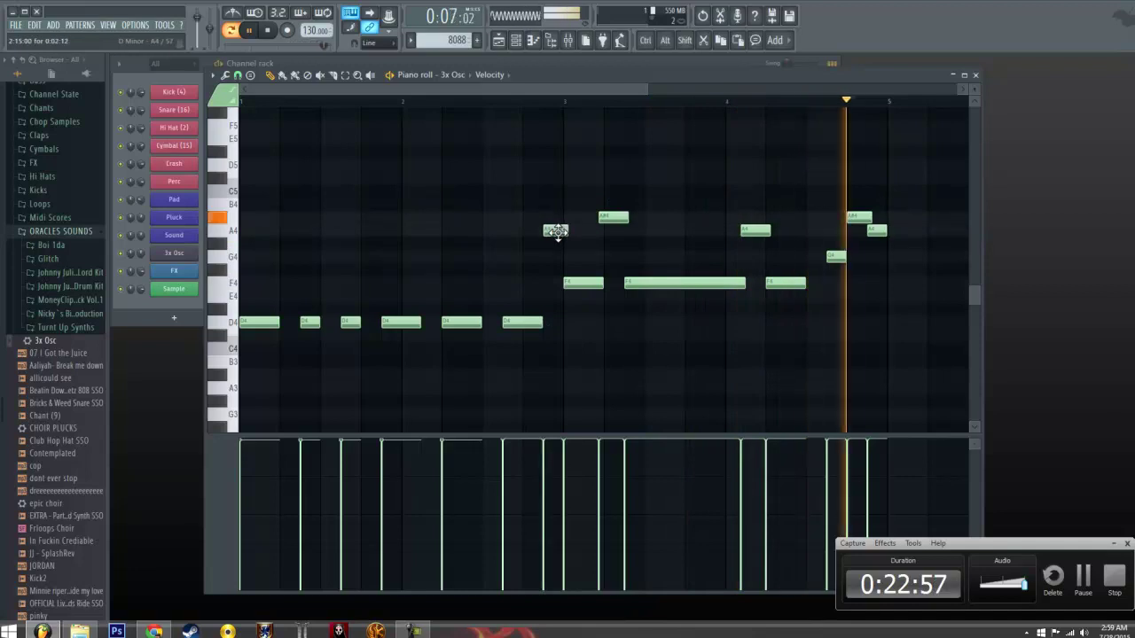
# Fine-tune the note overlaps around bar 3: extend the last D4 slightly under the A4, end that A4 at bar 3, and trim the following A#4's start
pyautogui.moveTo(543, 324); pyautogui.dragTo(548, 323)
pyautogui.moveTo(566, 231); pyautogui.dragTo(562, 232)
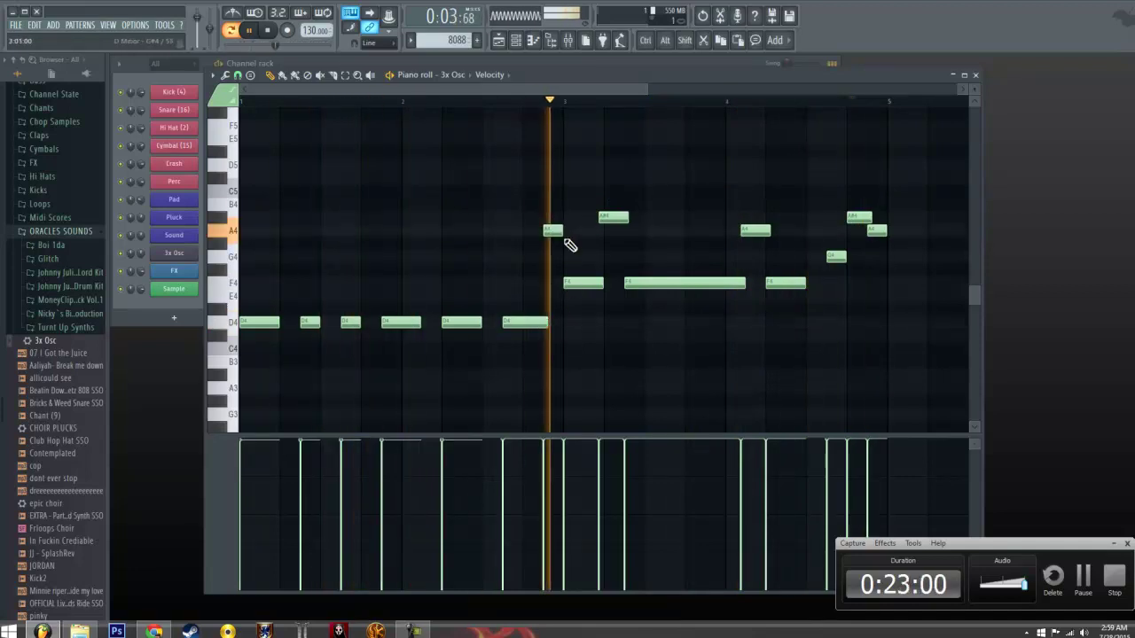
pyautogui.moveTo(604, 220); pyautogui.dragTo(609, 221)
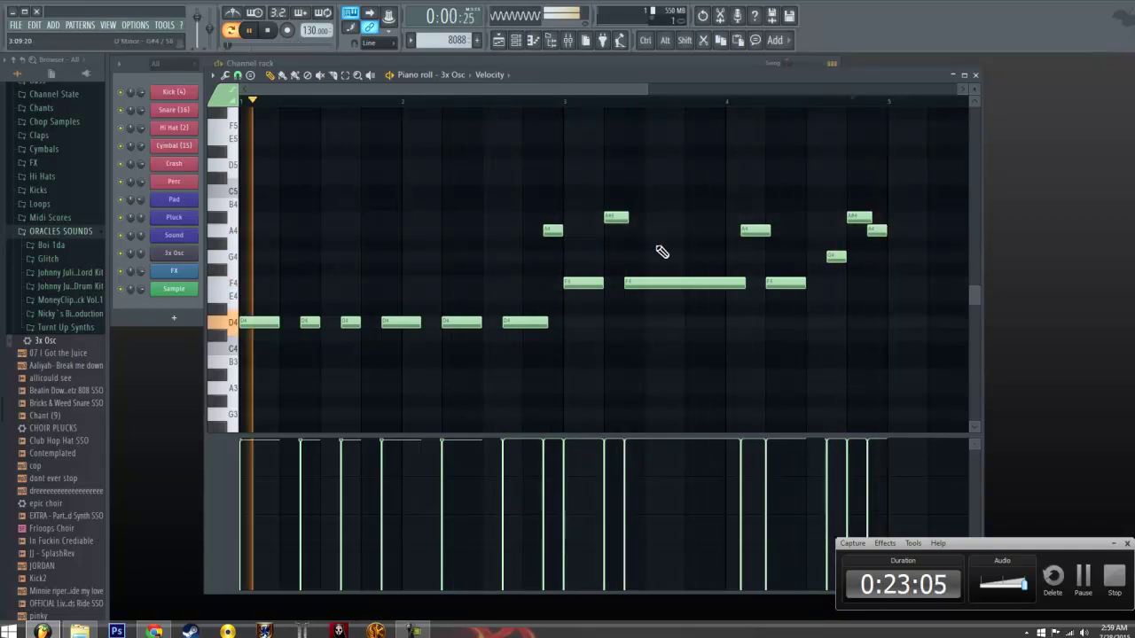
# Trim the A4 note in bar 4 of the 3x Osc melody and turn the F4 note after it into three short F4 hits
pyautogui.moveTo(760, 232); pyautogui.dragTo(765, 234)
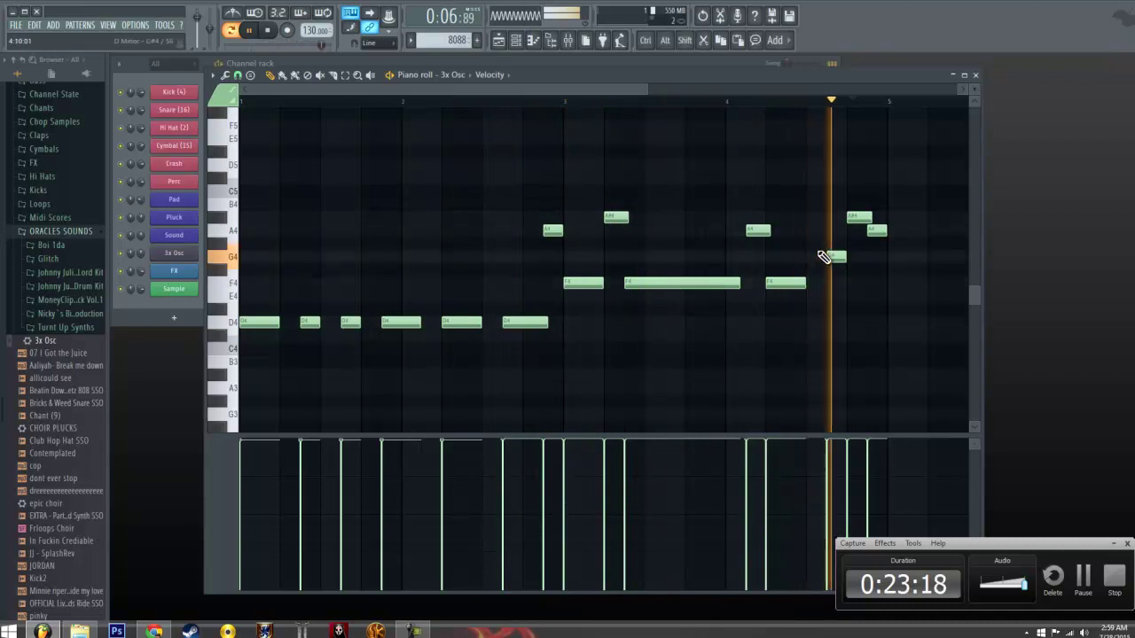
pyautogui.moveTo(805, 282); pyautogui.dragTo(765, 287)
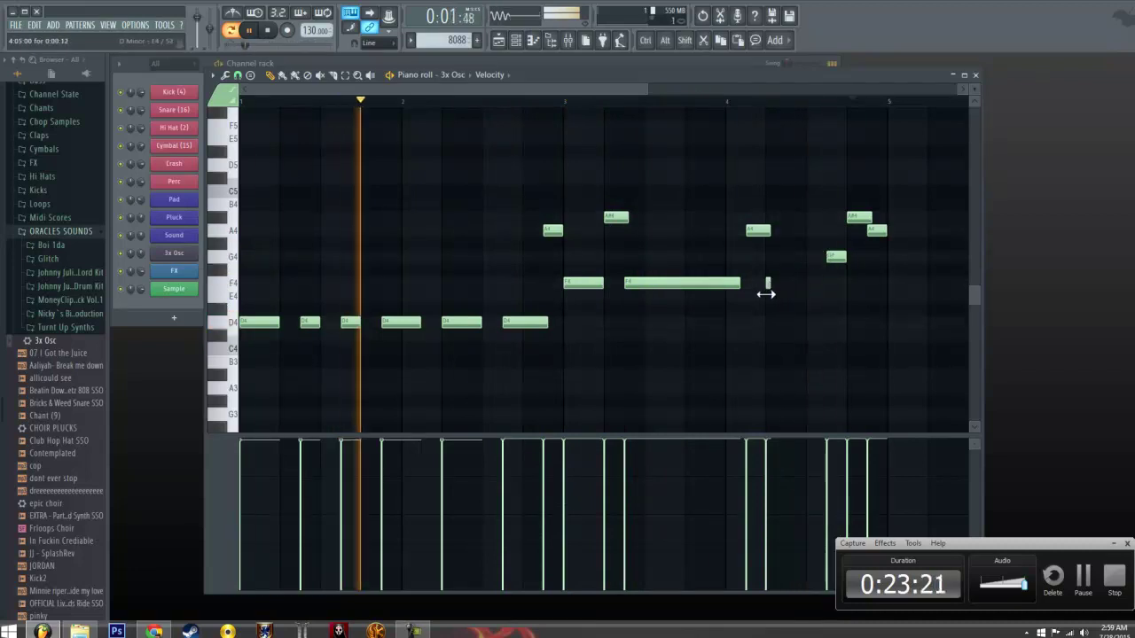
pyautogui.click(788, 284)
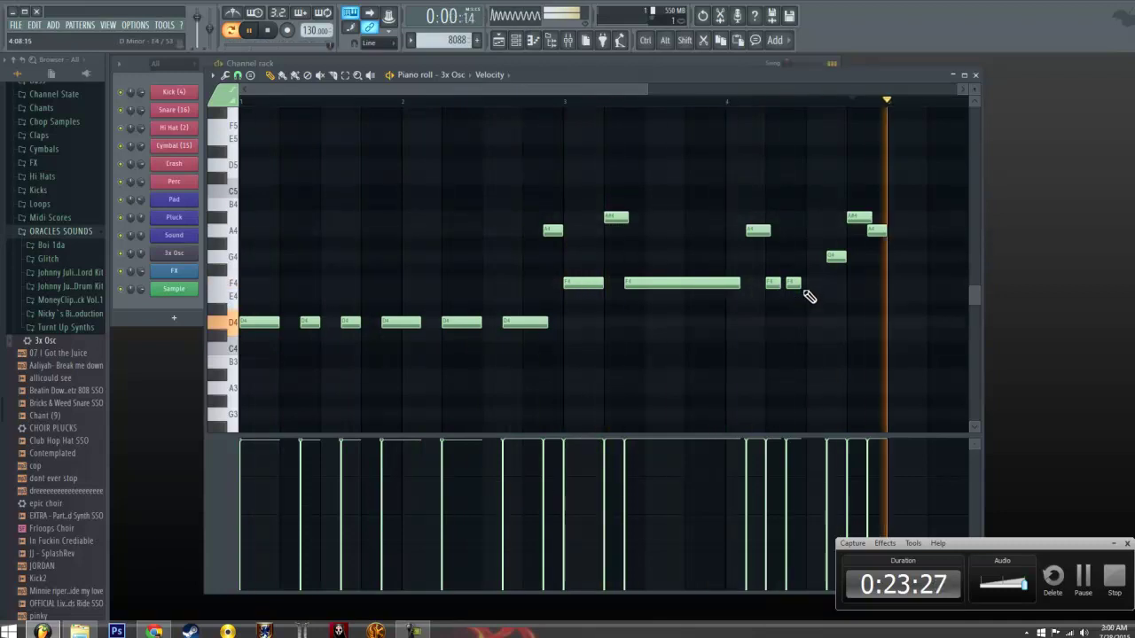
pyautogui.click(809, 284)
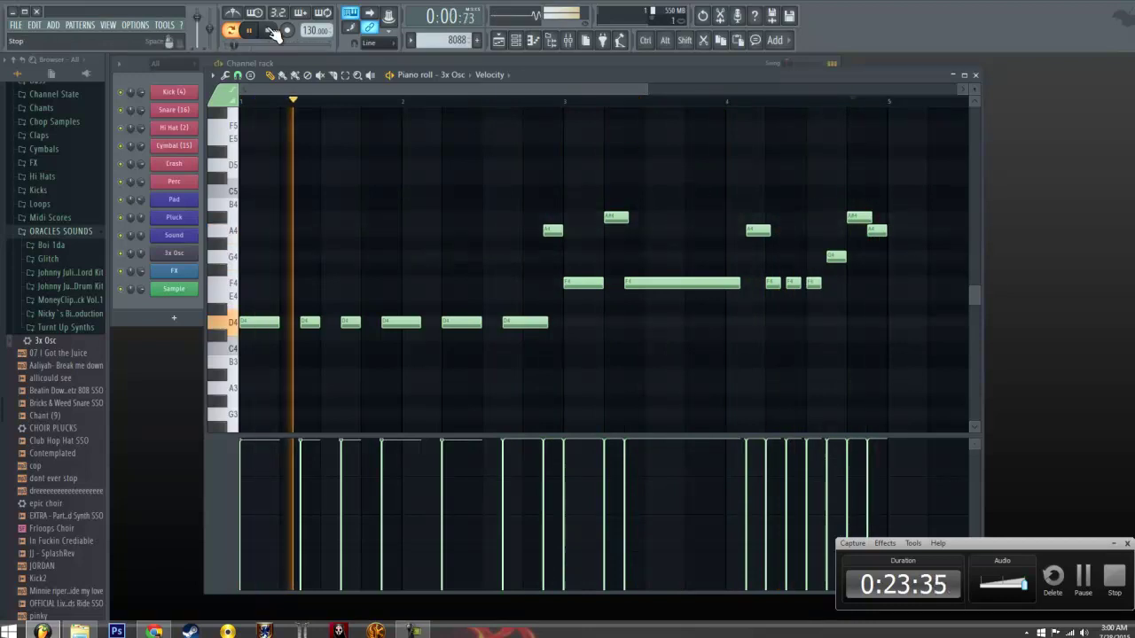
pyautogui.press('space')
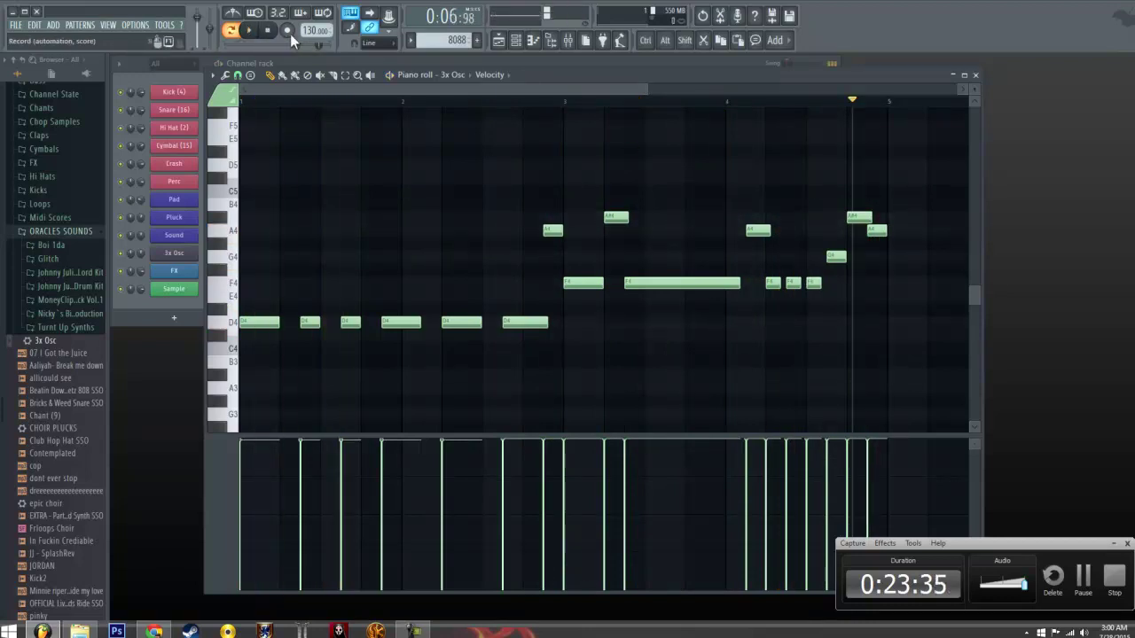
pyautogui.click(976, 75)
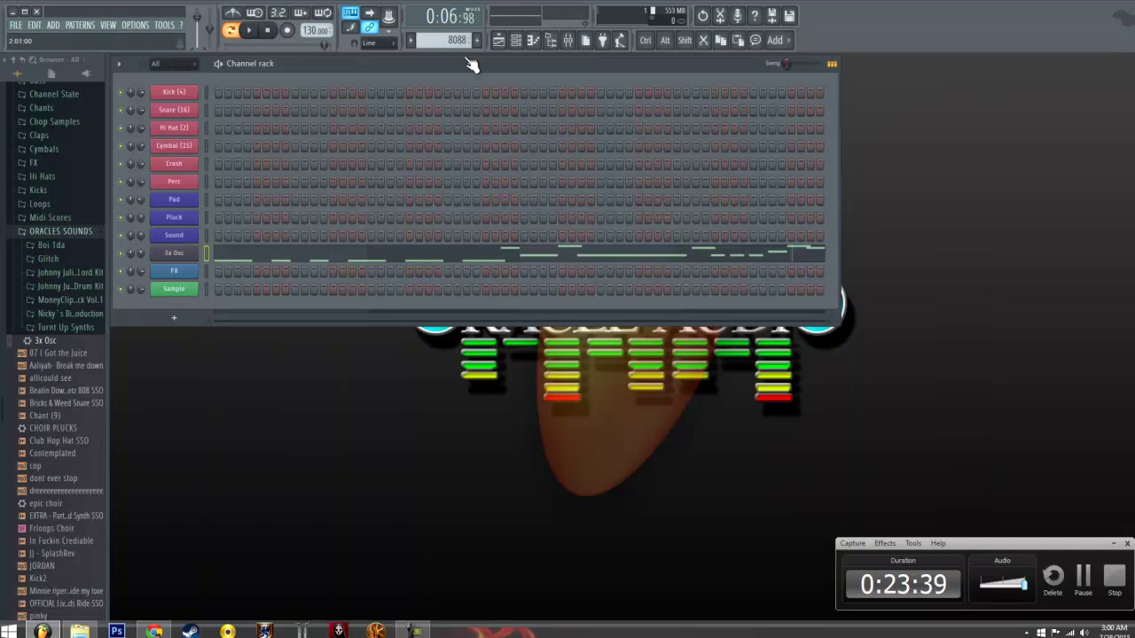
# Place four 8088 clips back to back on the Sound 5 playlist track from bar 9 to bar 25 and audition the verse
pyautogui.click(499, 40)
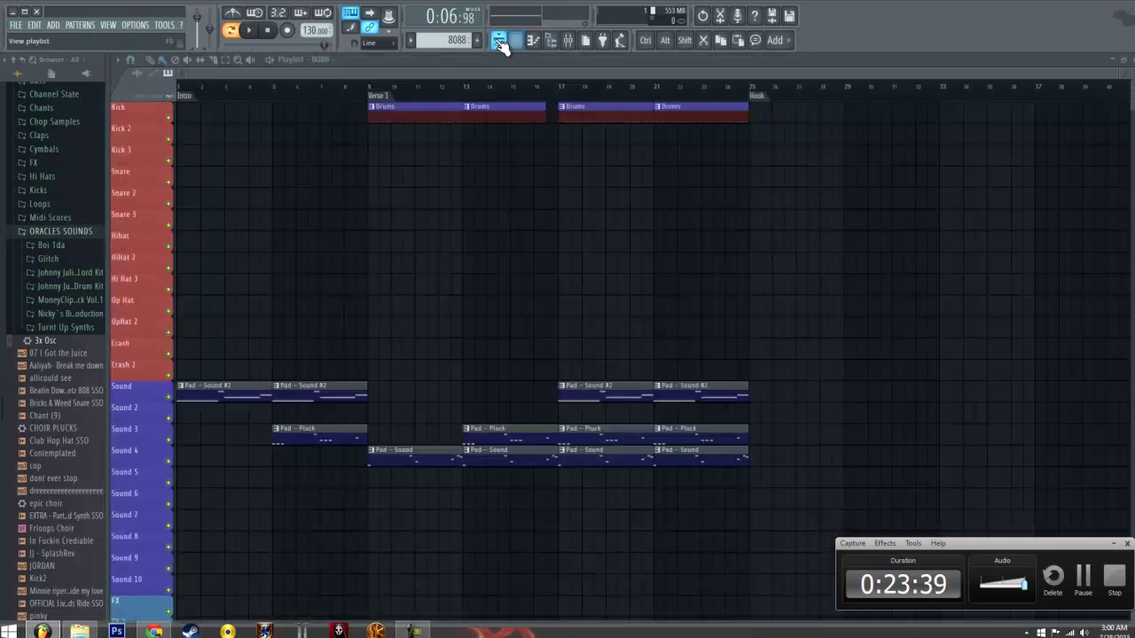
pyautogui.click(373, 484)
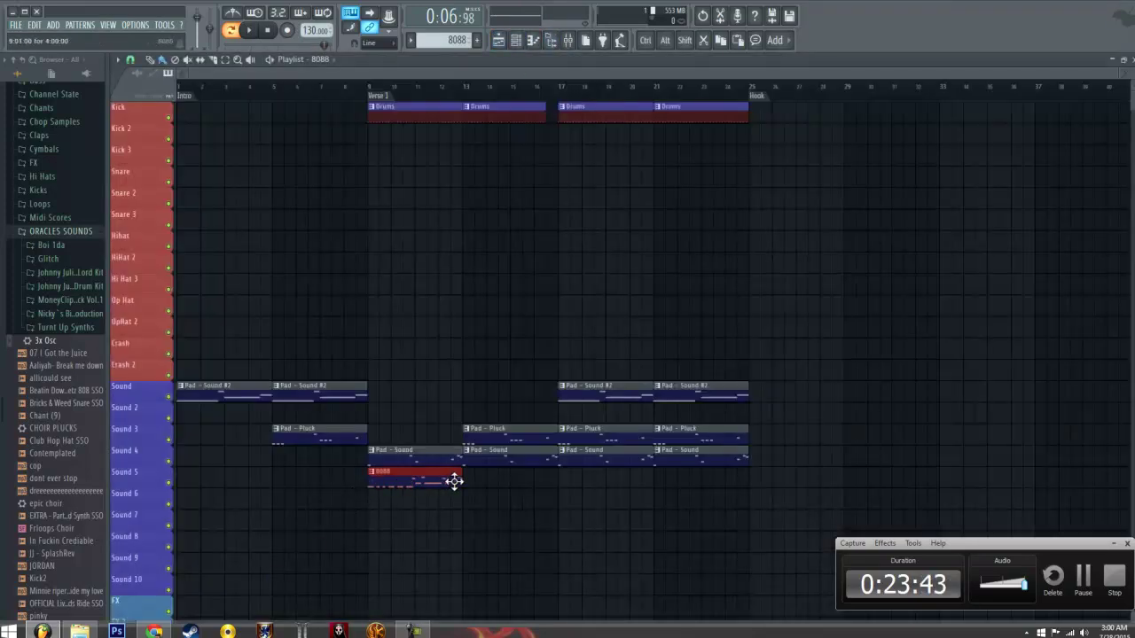
pyautogui.moveTo(471, 483); pyautogui.dragTo(686, 481)
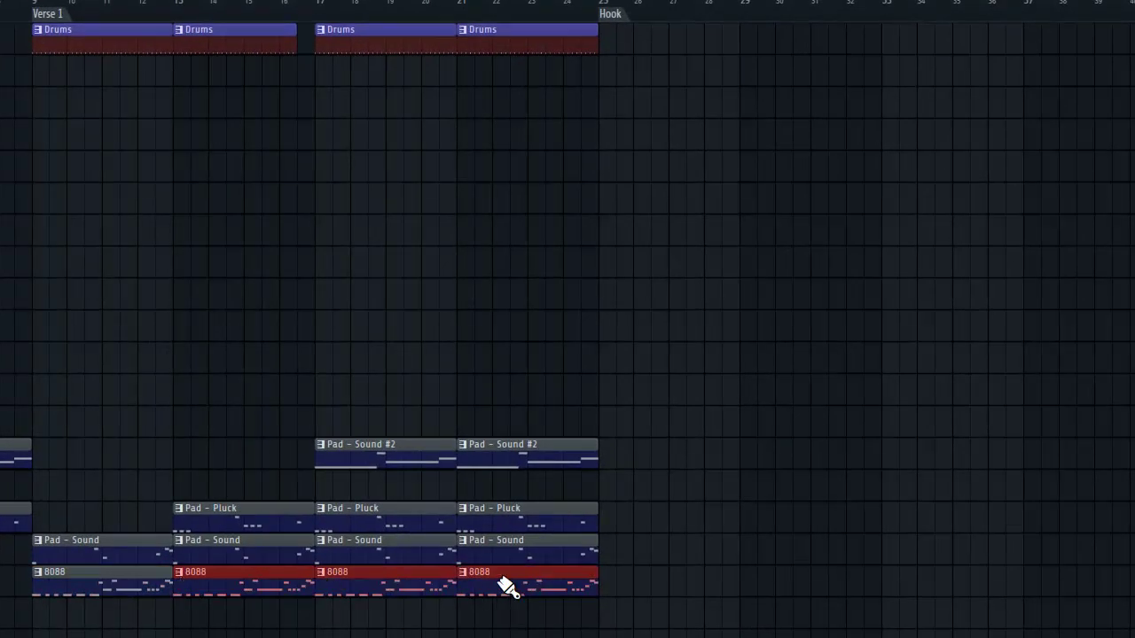
pyautogui.press('space')
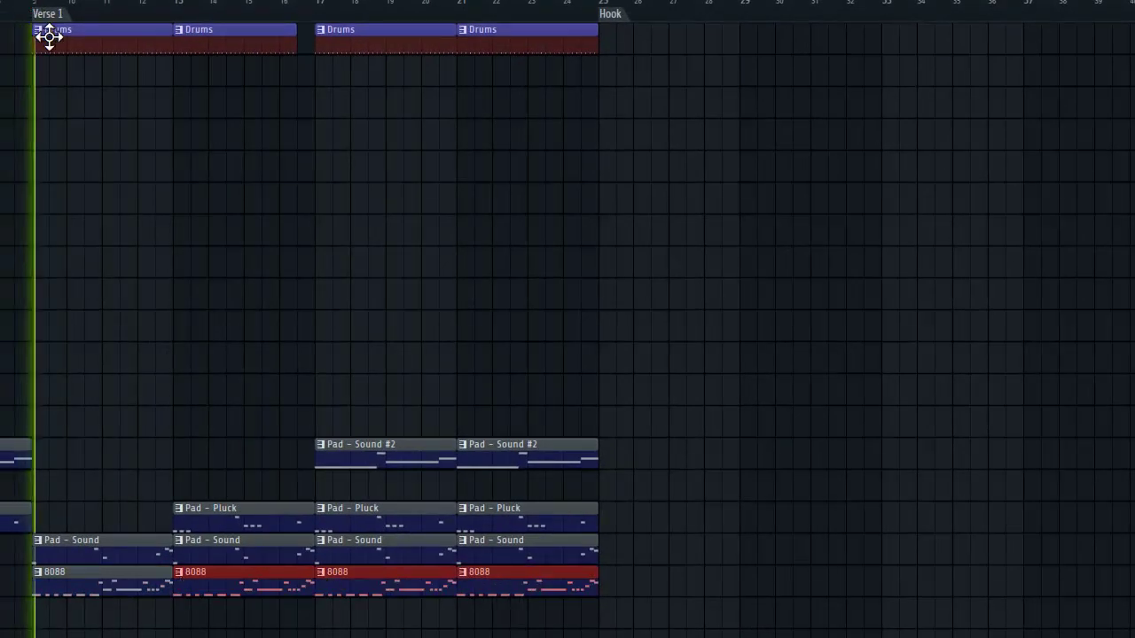
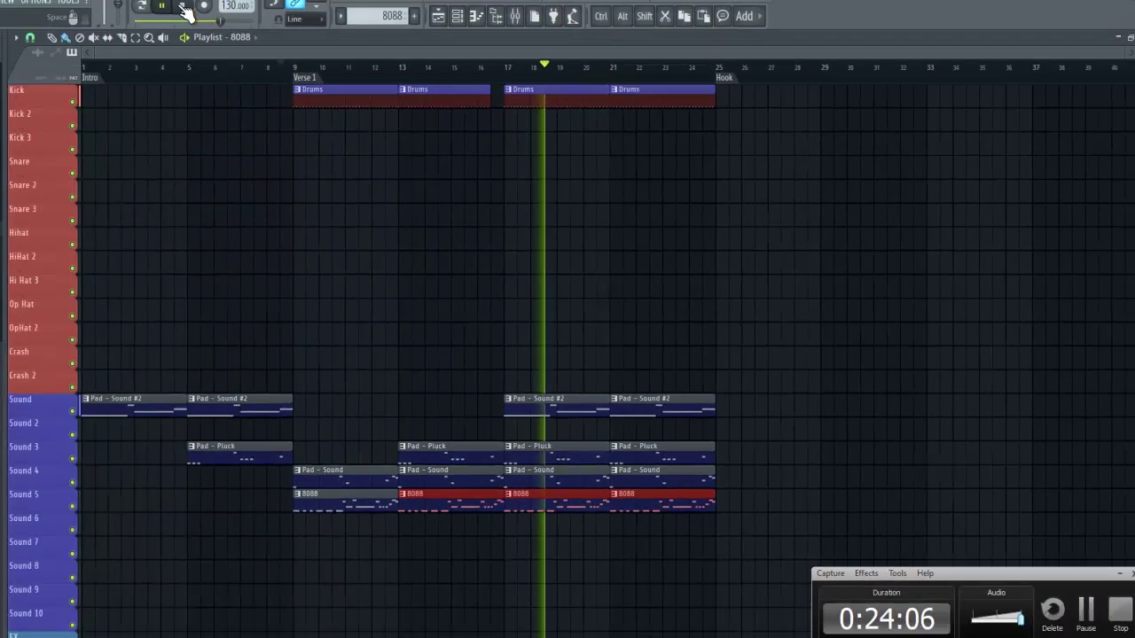
pyautogui.click(271, 35)
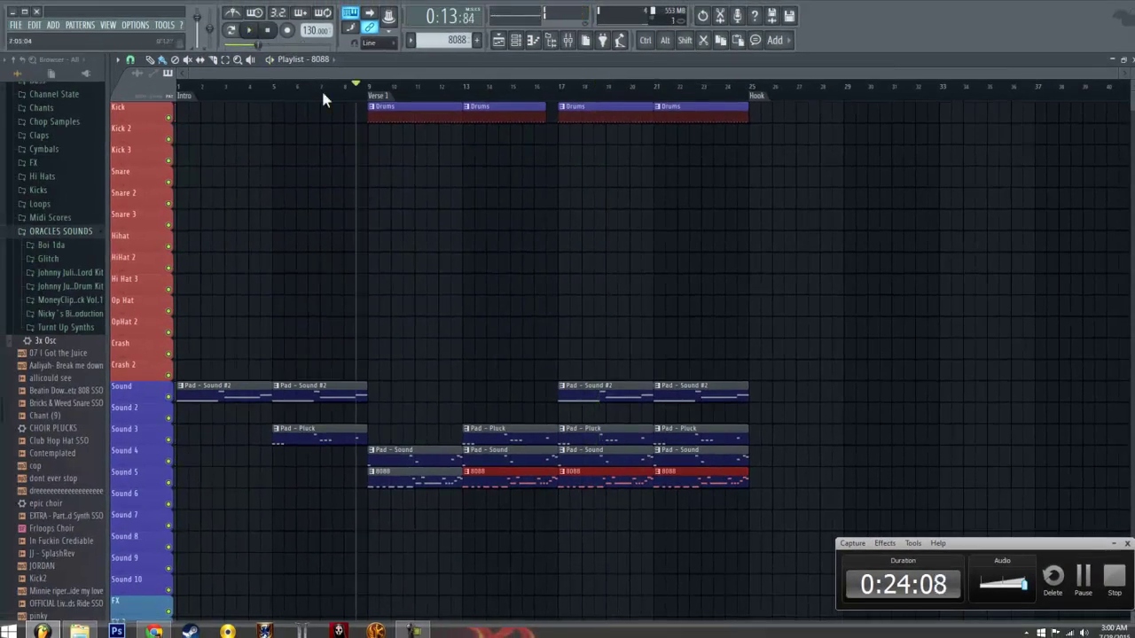
# Switch to the Drums pattern and open the Hi Hat (2) channel in the piano roll
pyautogui.click(515, 40)
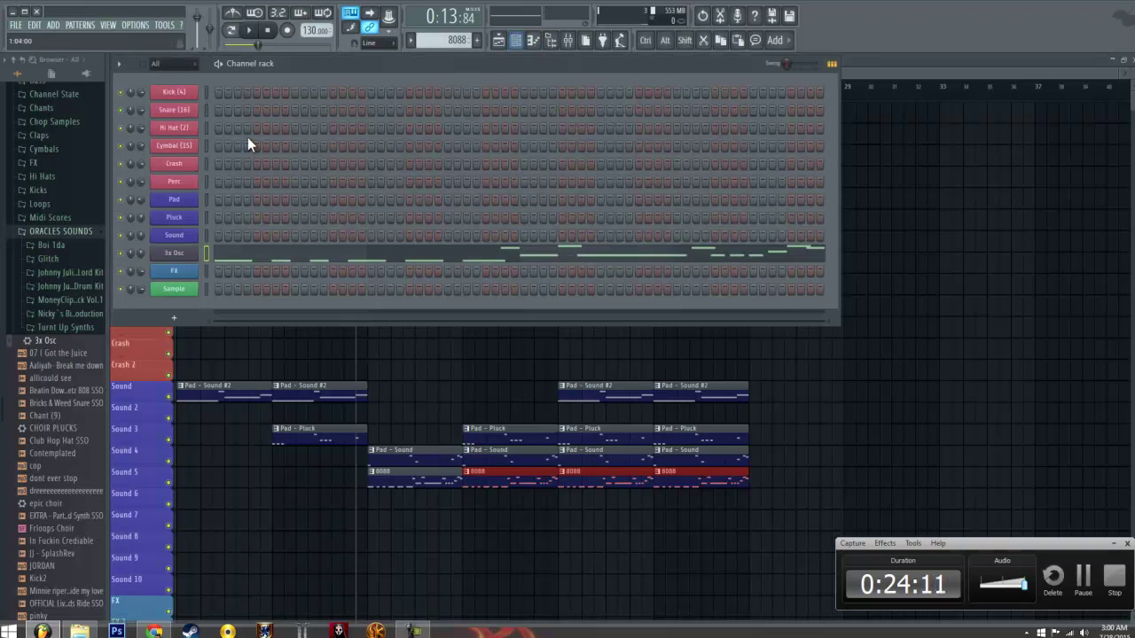
pyautogui.scroll(-3, 440, 41)
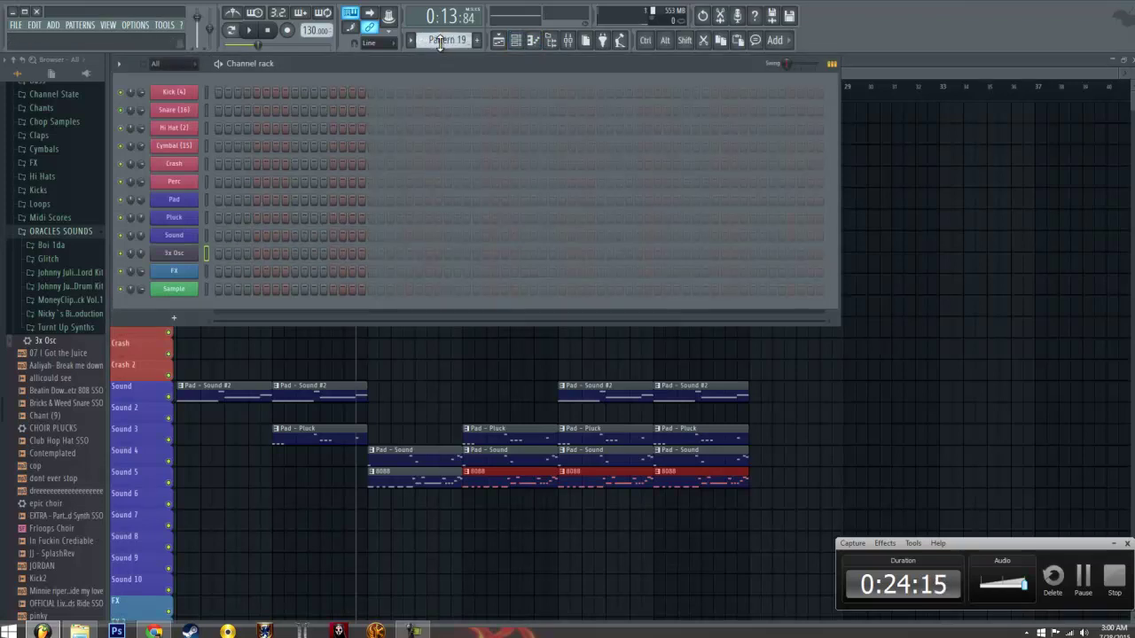
pyautogui.scroll(3, 440, 41)
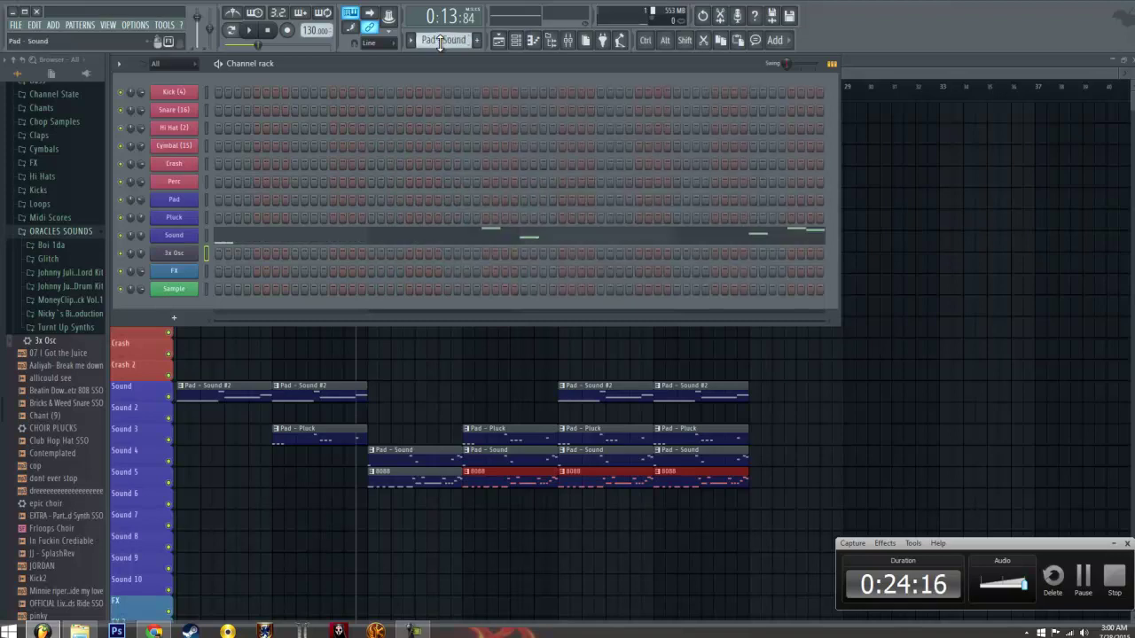
pyautogui.rightClick(188, 127)
pyautogui.click(226, 131)
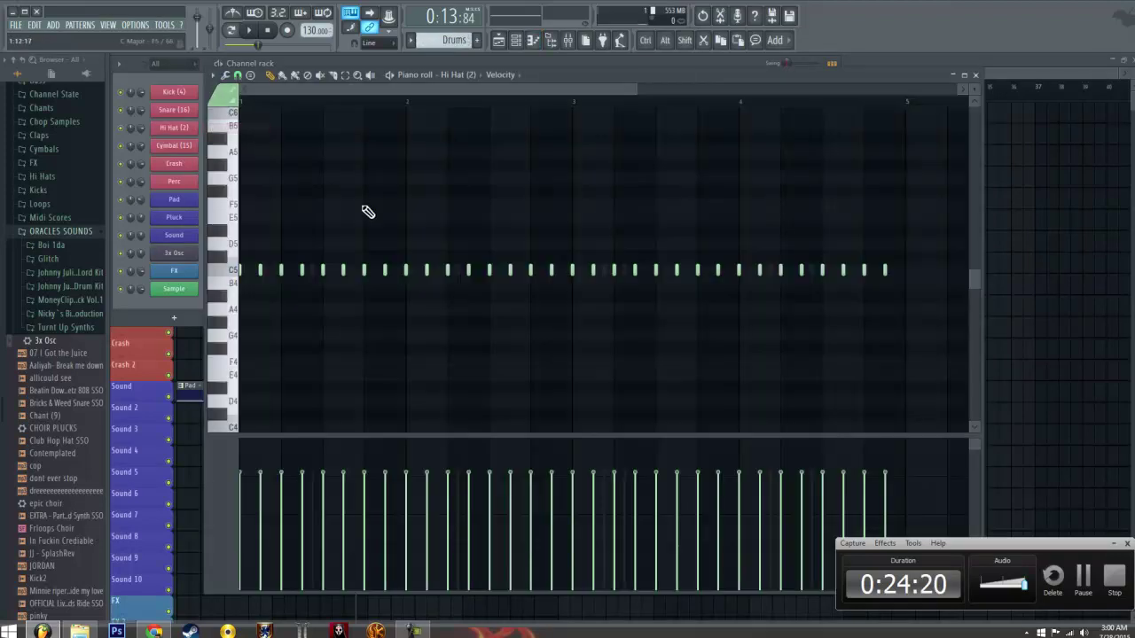
# Lengthen all C5 hi-hat notes together so each one reaches the start of the next
pyautogui.hotkey('ctrl', 'a')
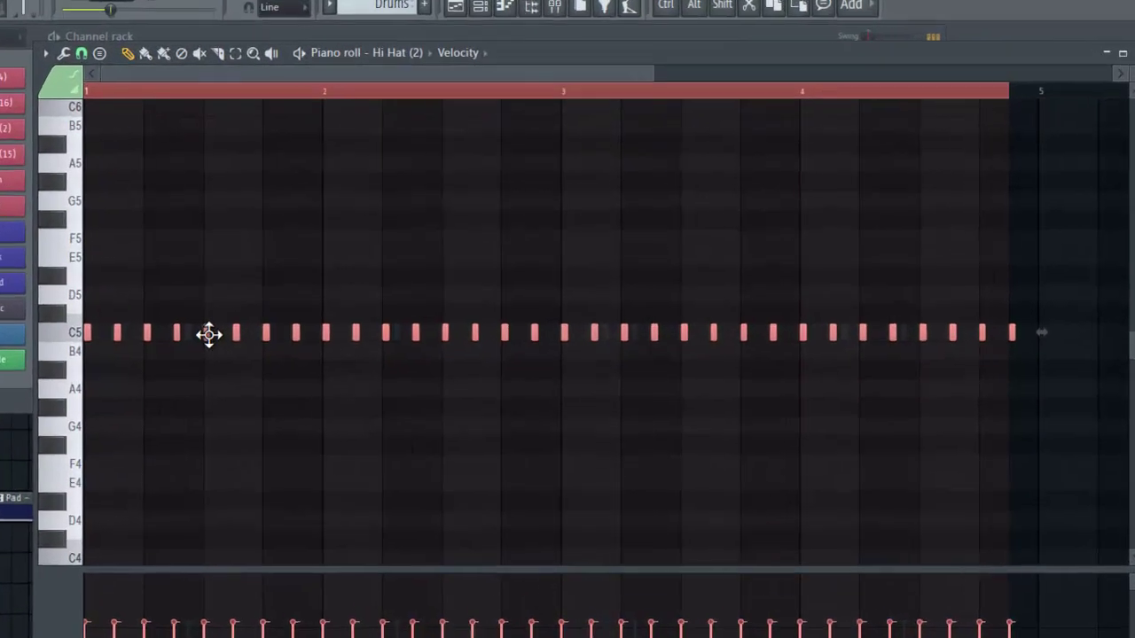
pyautogui.moveTo(213, 333); pyautogui.dragTo(235, 335)
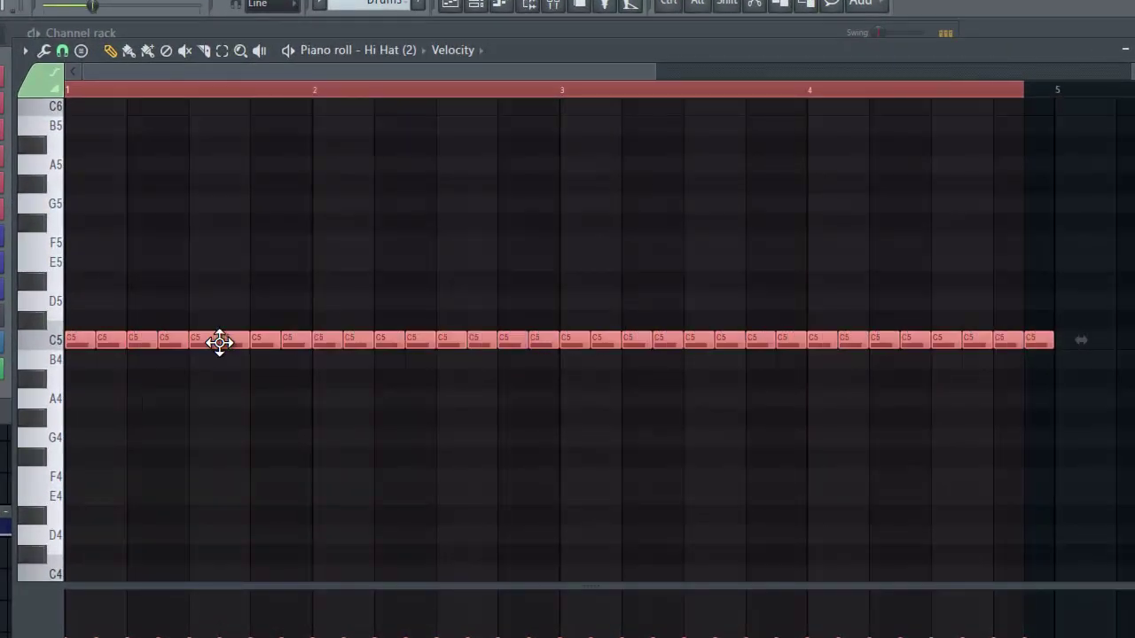
pyautogui.click(236, 292)
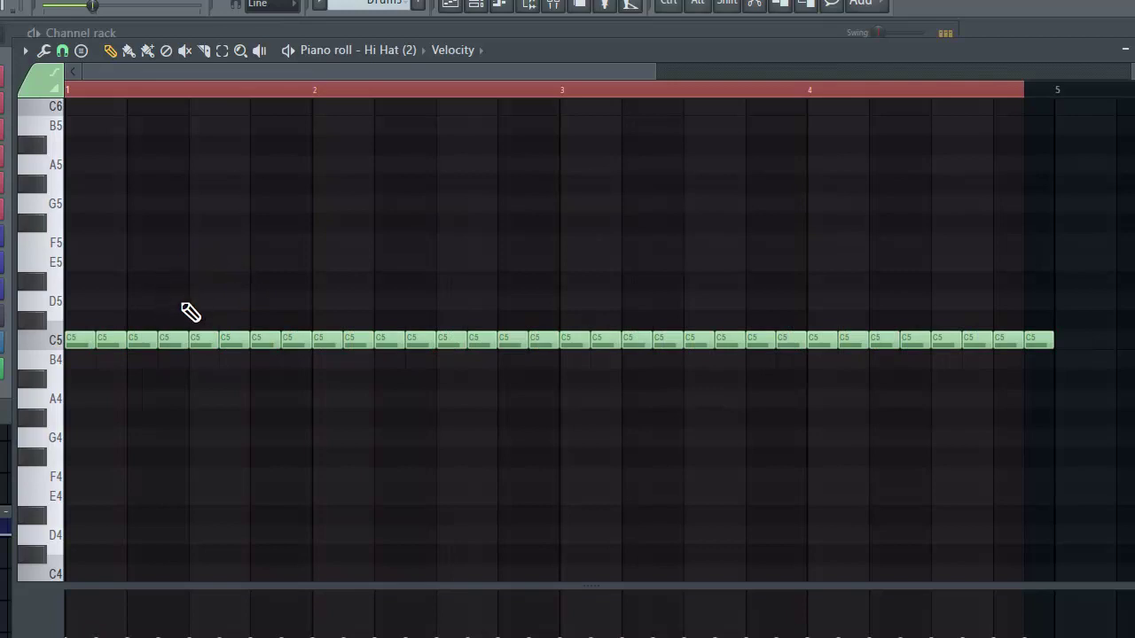
# Chop the third and fourth hi-hat notes of bar 1 into a fast roll on the 1/2 step grid
pyautogui.moveTo(191, 184)
pyautogui.mouseDown()
pyautogui.moveTo(197, 132)
pyautogui.moveTo(205, 238)
pyautogui.moveTo(217, 229)
pyautogui.mouseUp()
pyautogui.rightClick(218, 223)
pyautogui.moveTo(135, 327); pyautogui.dragTo(189, 387)
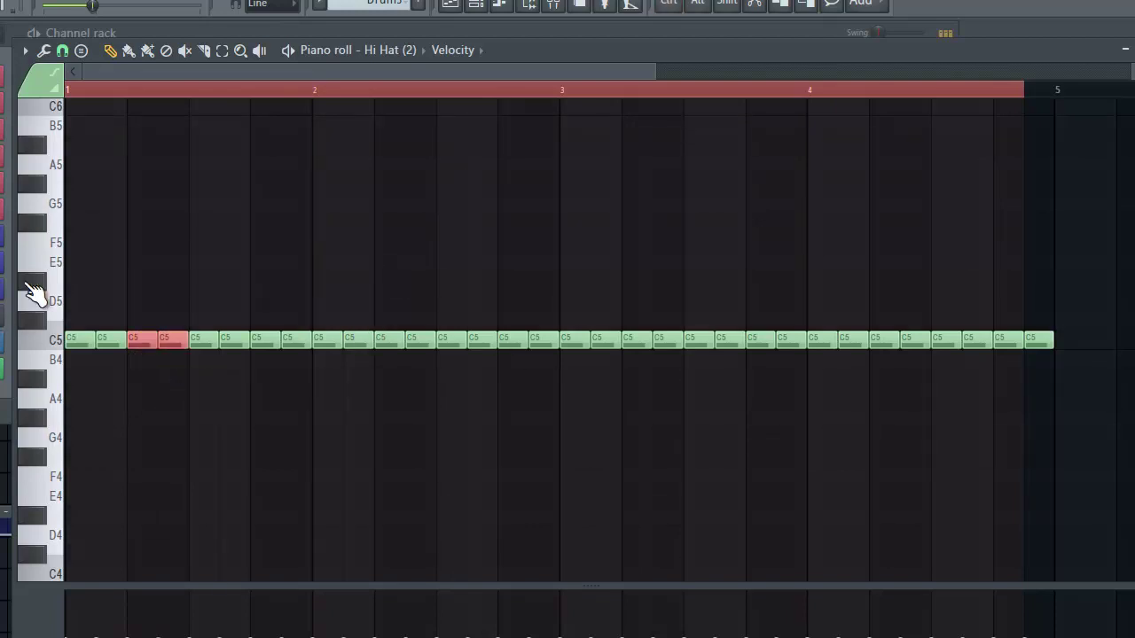
pyautogui.click(62, 50)
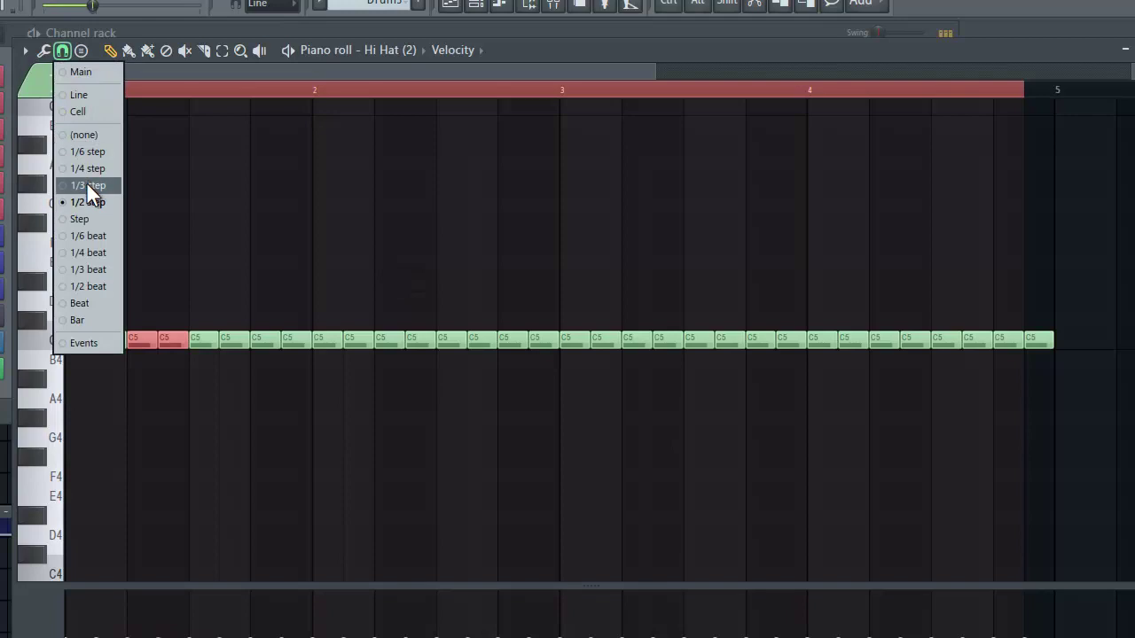
pyautogui.click(224, 97)
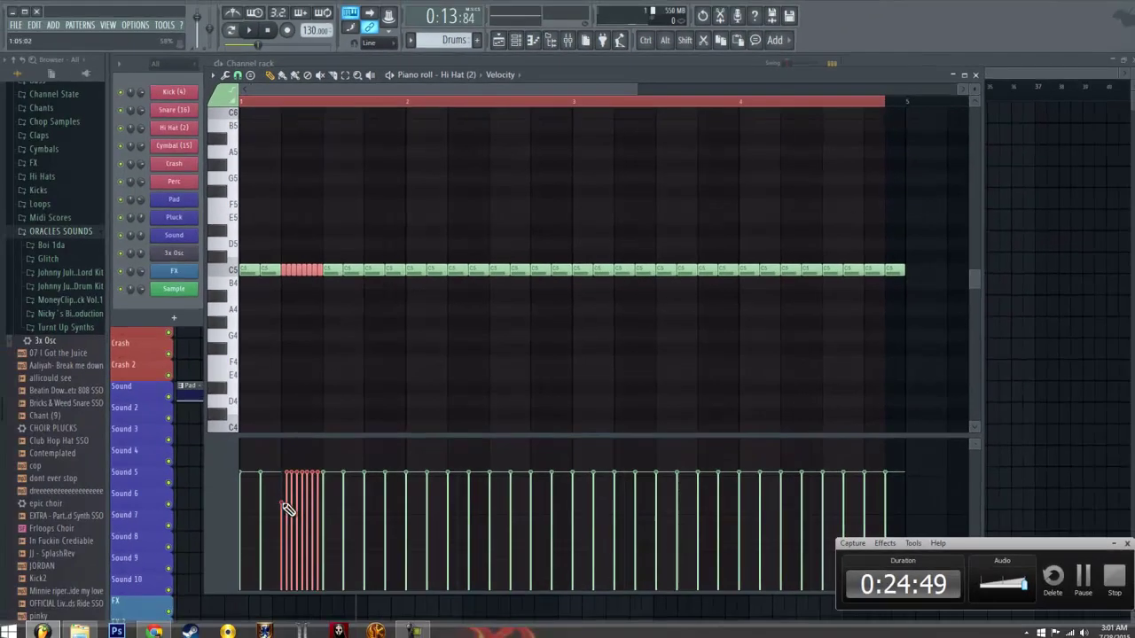
# Shape a rising velocity ramp over the bar 1 roll and slightly lower the velocity of various other hi-hat notes across the pattern
pyautogui.moveTo(281, 501); pyautogui.dragTo(319, 483)
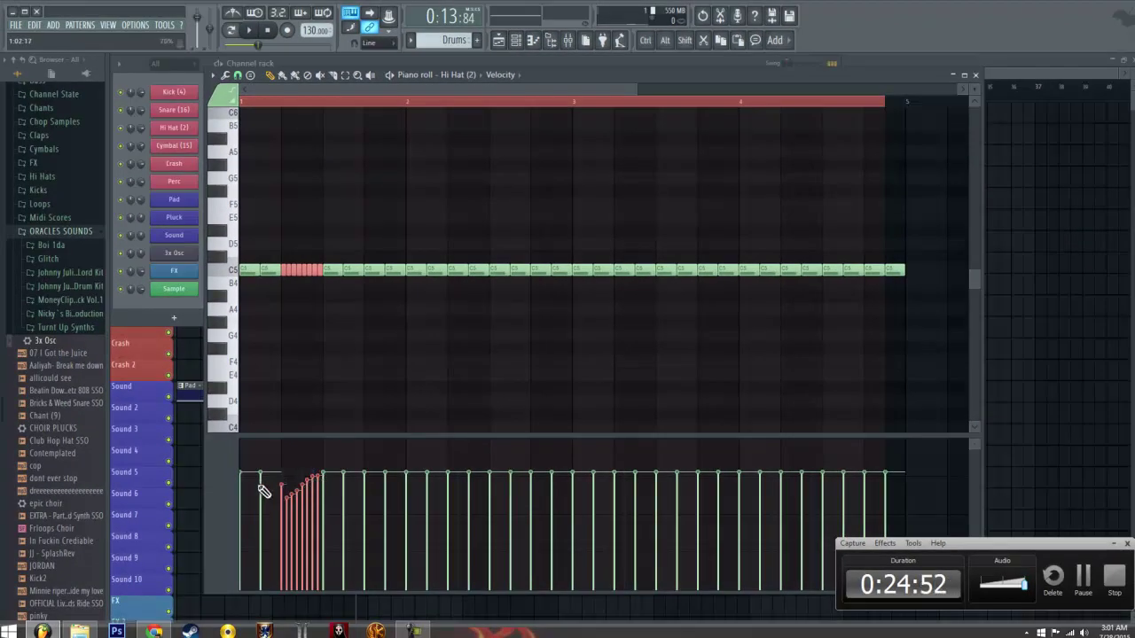
pyautogui.click(298, 242)
pyautogui.rightClick(299, 243)
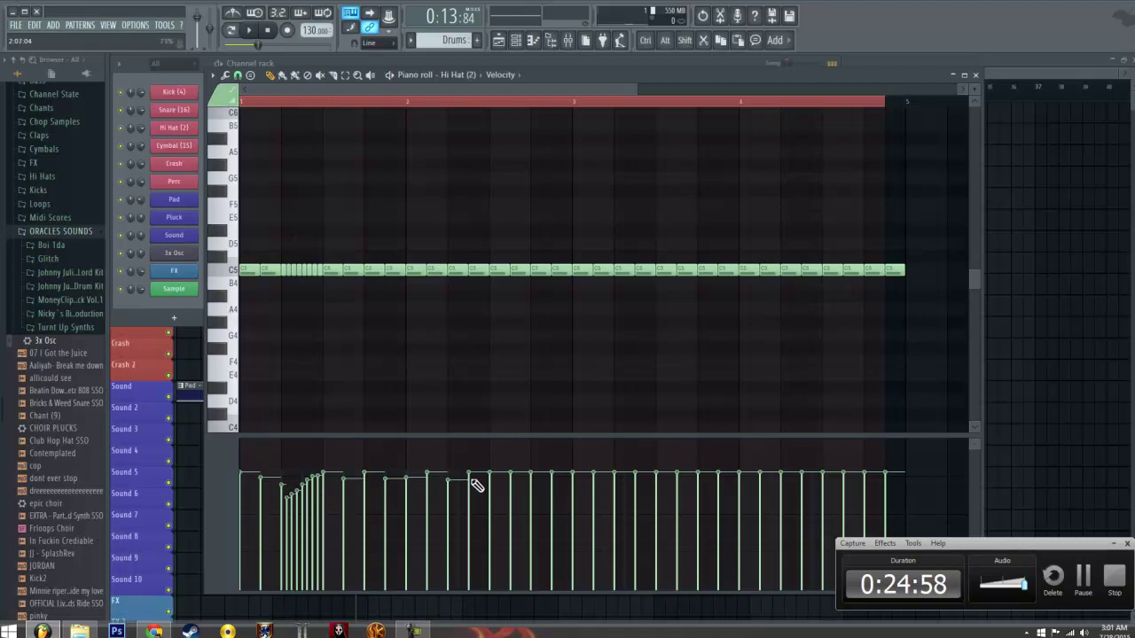
pyautogui.click(530, 482)
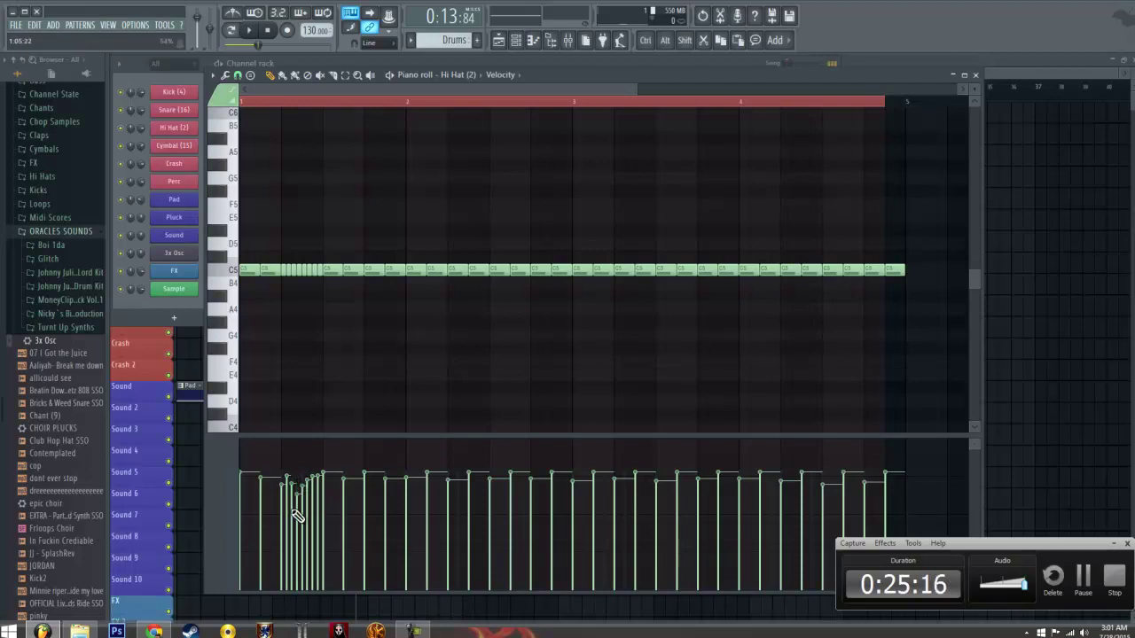
pyautogui.moveTo(321, 492); pyautogui.dragTo(328, 485)
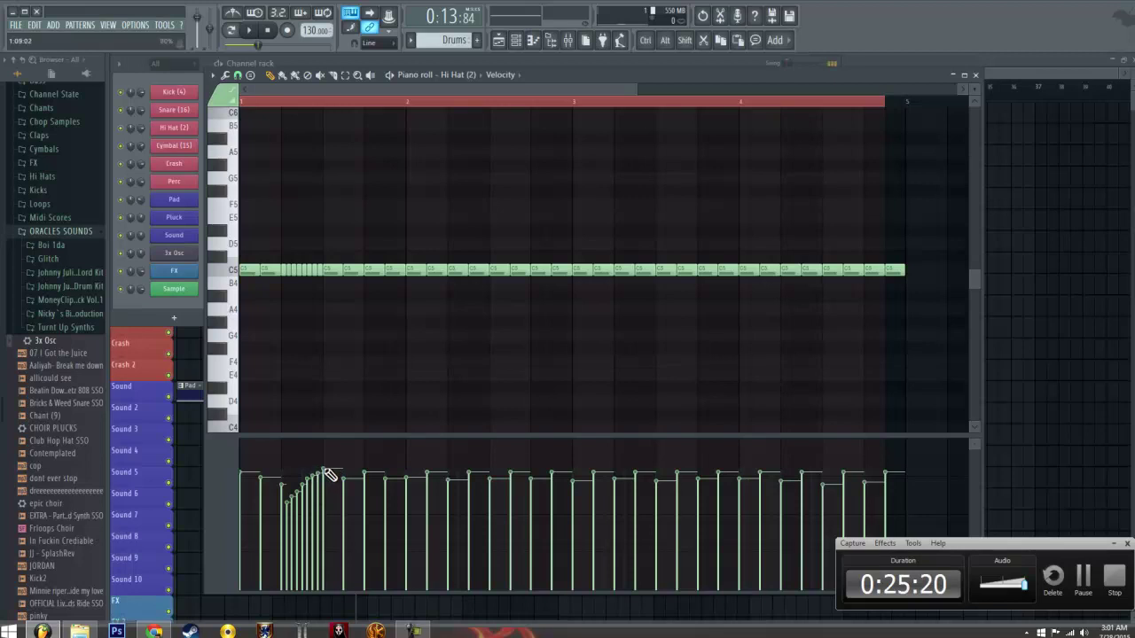
# Chop the two hi-hat notes on beat 2 of bar 2 into a roll using a 1/6 beat snap
pyautogui.moveTo(459, 239); pyautogui.dragTo(477, 276)
pyautogui.keyDown('ctrl'); pyautogui.click(461, 252); pyautogui.keyUp('ctrl')
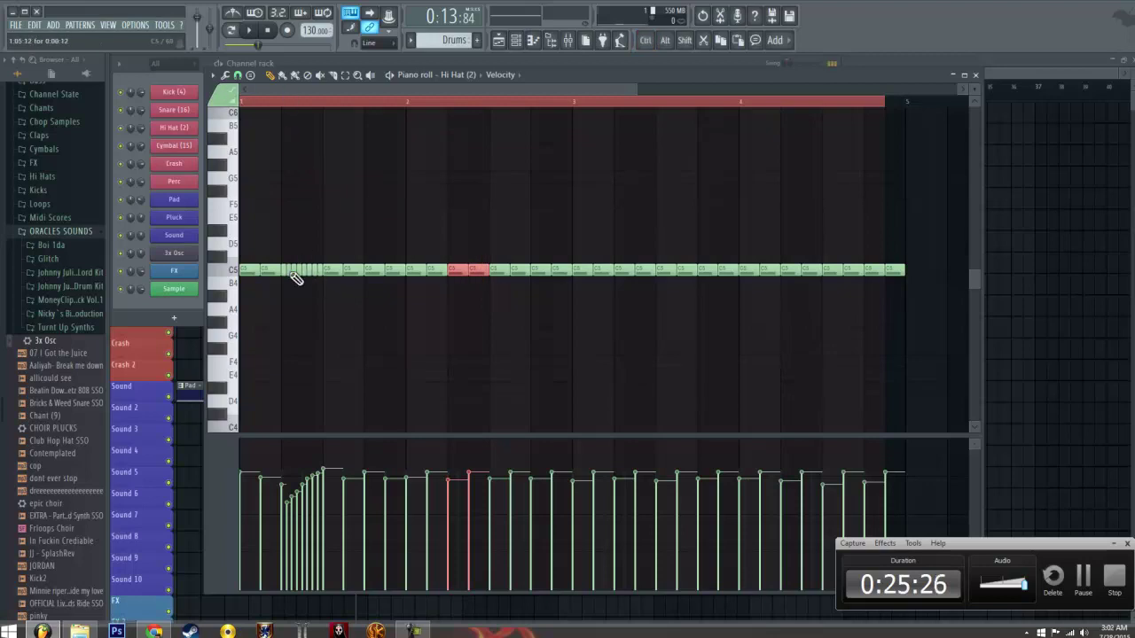
pyautogui.click(237, 76)
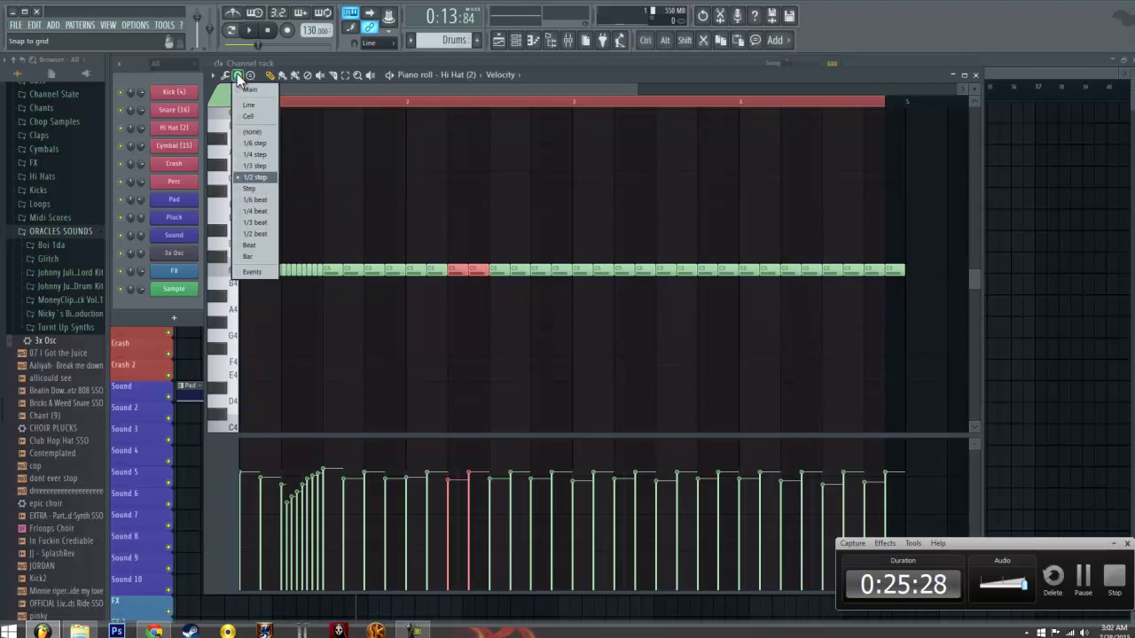
pyautogui.click(264, 201)
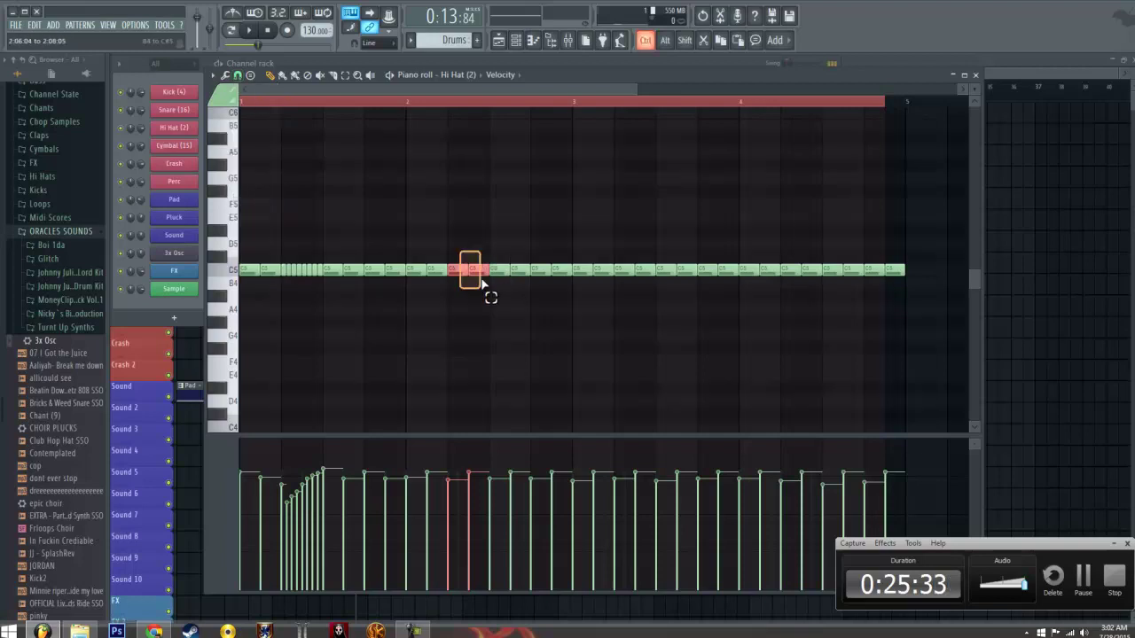
pyautogui.hotkey('ctrl', 'u')
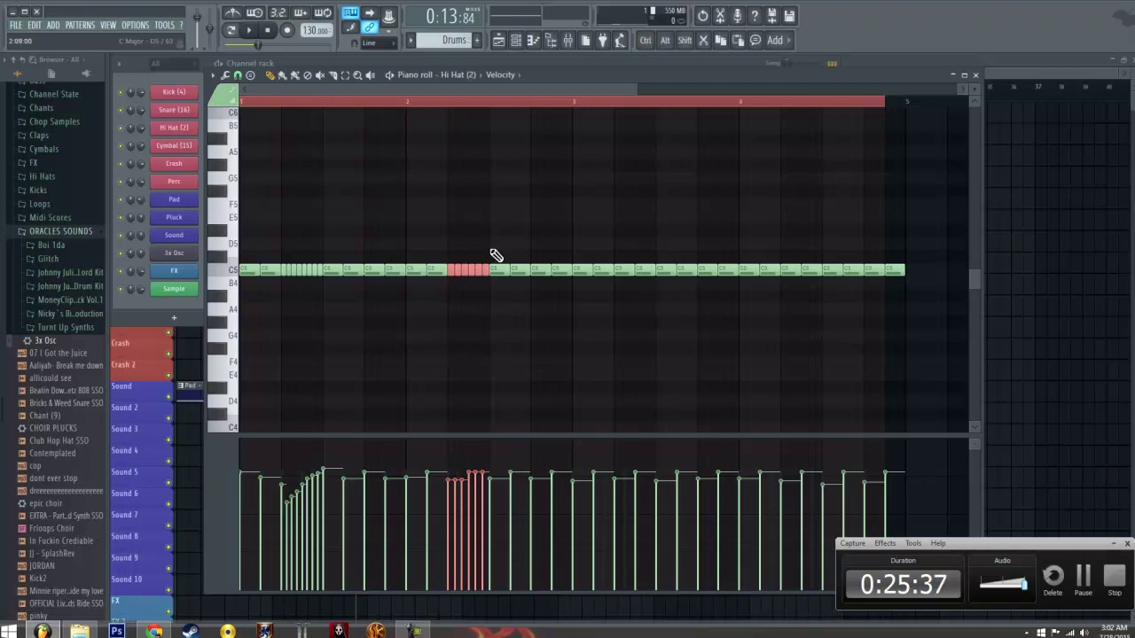
# Replace the beat 2 hi-hat notes of bars 3 and 4 with copies of the rolls from bars 1 and 2
pyautogui.hotkey('ctrl', 'd')
pyautogui.rightClick(635, 269)
pyautogui.rightClick(801, 268)
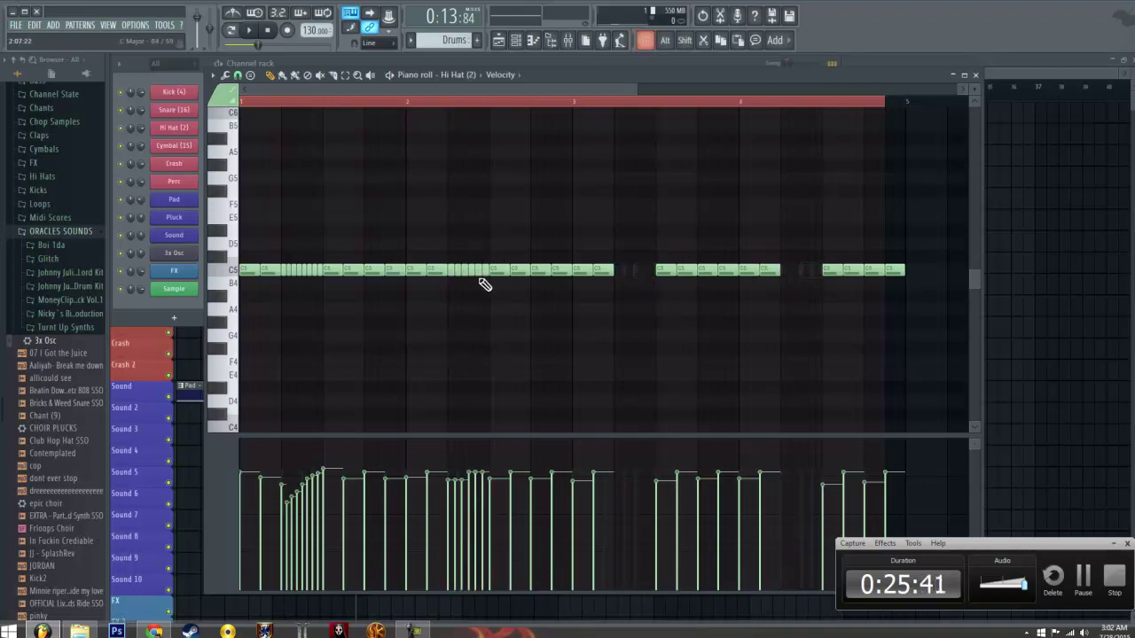
pyautogui.moveTo(282, 252); pyautogui.dragTo(630, 259)
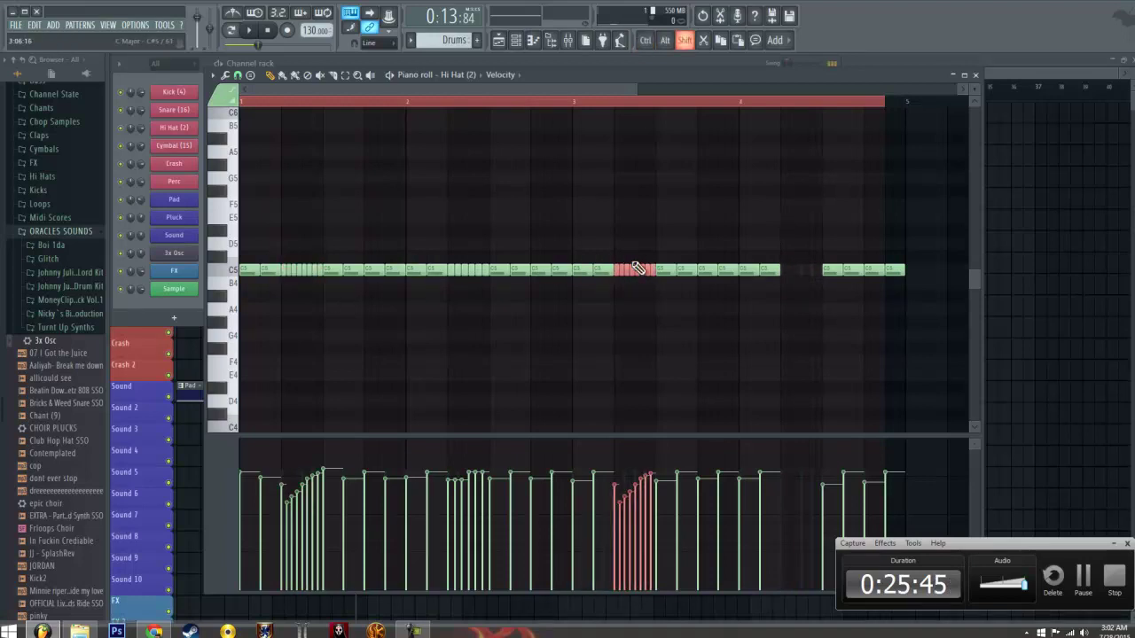
pyautogui.hotkey('ctrl', 'd')
pyautogui.moveTo(450, 254); pyautogui.dragTo(790, 263)
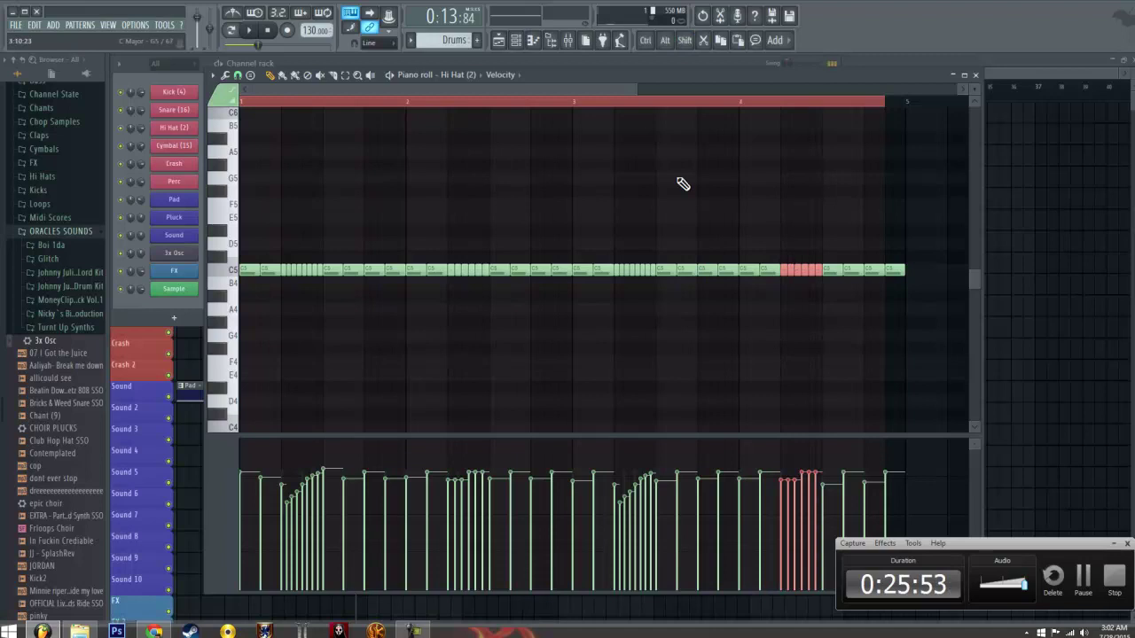
# Chop the last two hi-hat notes of bar 4 using a Step snap, and play back the beat
pyautogui.click(907, 233)
pyautogui.moveTo(864, 255); pyautogui.dragTo(919, 297)
pyautogui.click(225, 74)
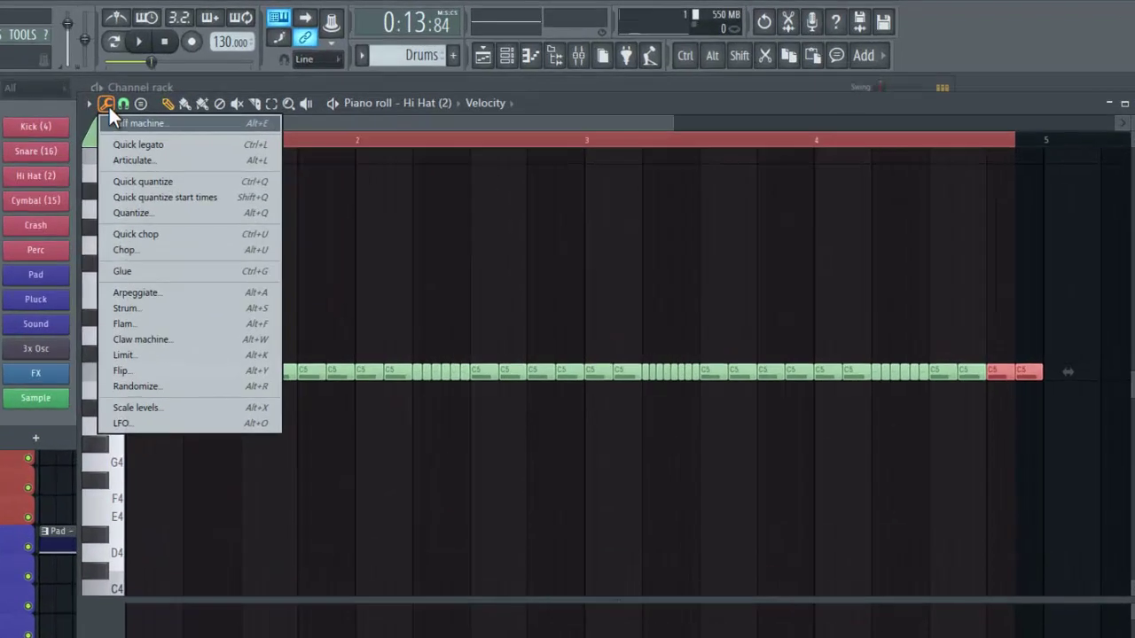
pyautogui.click(123, 103)
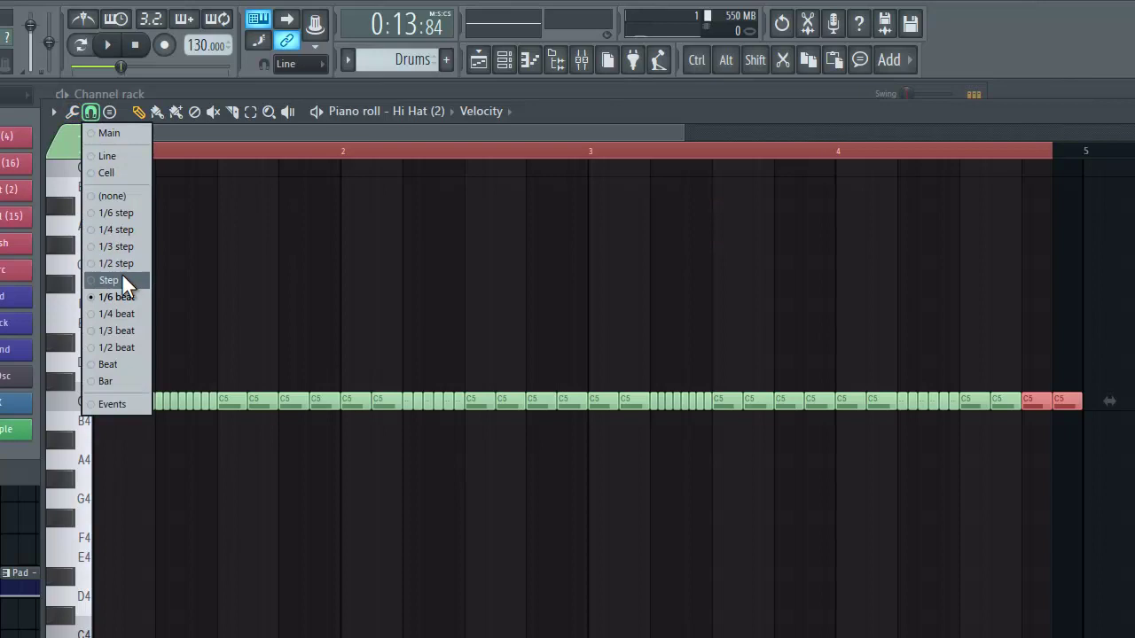
pyautogui.click(124, 282)
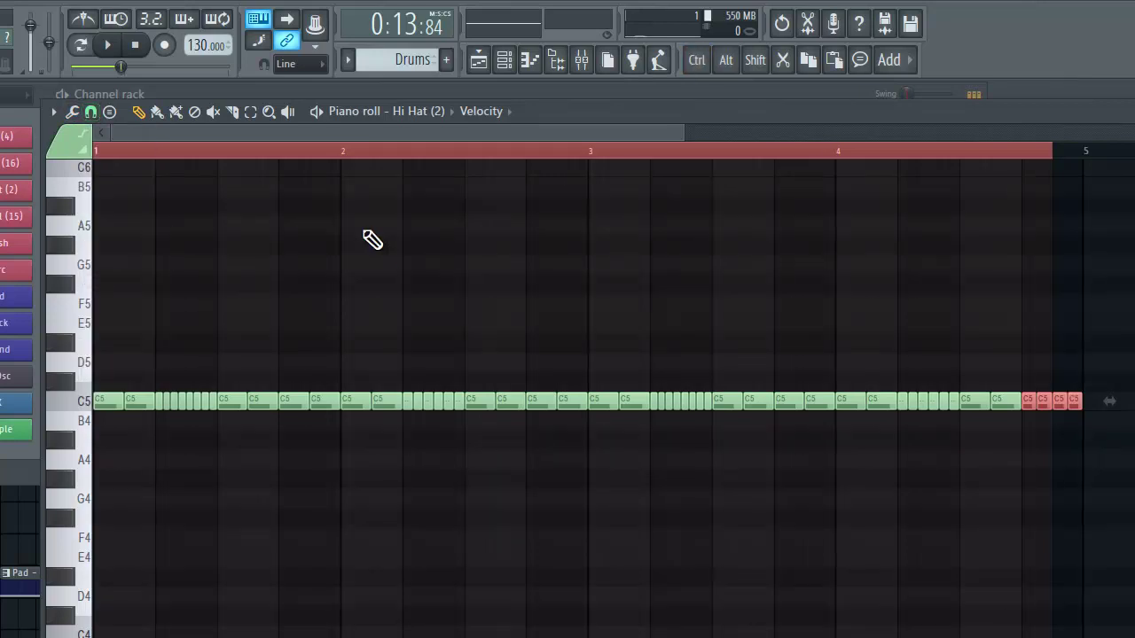
pyautogui.click(974, 534)
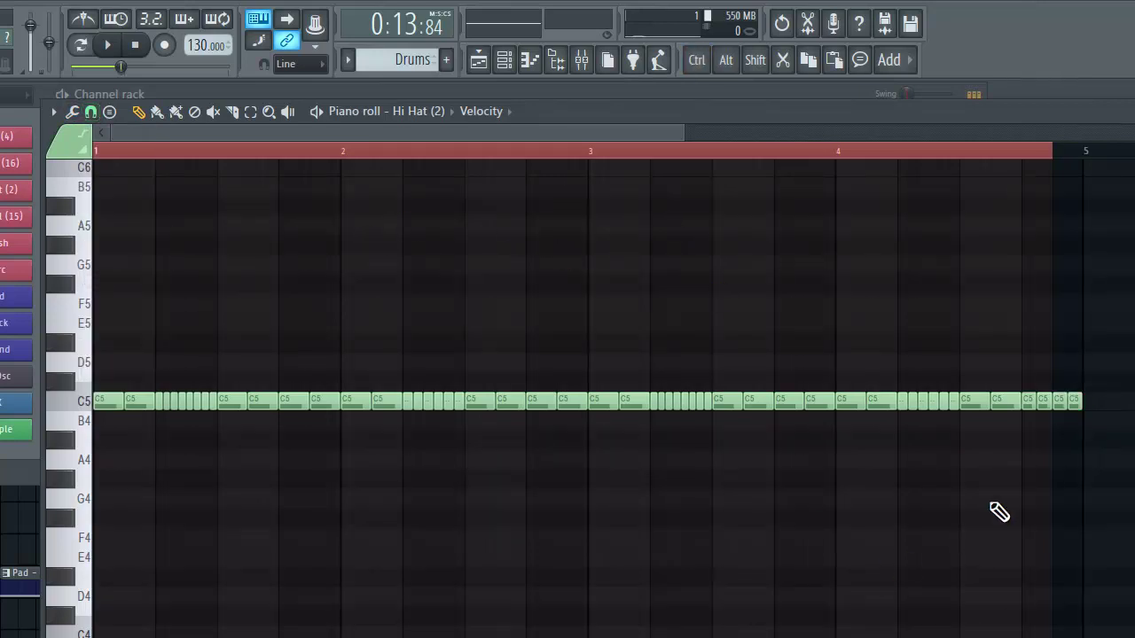
pyautogui.click(1132, 110)
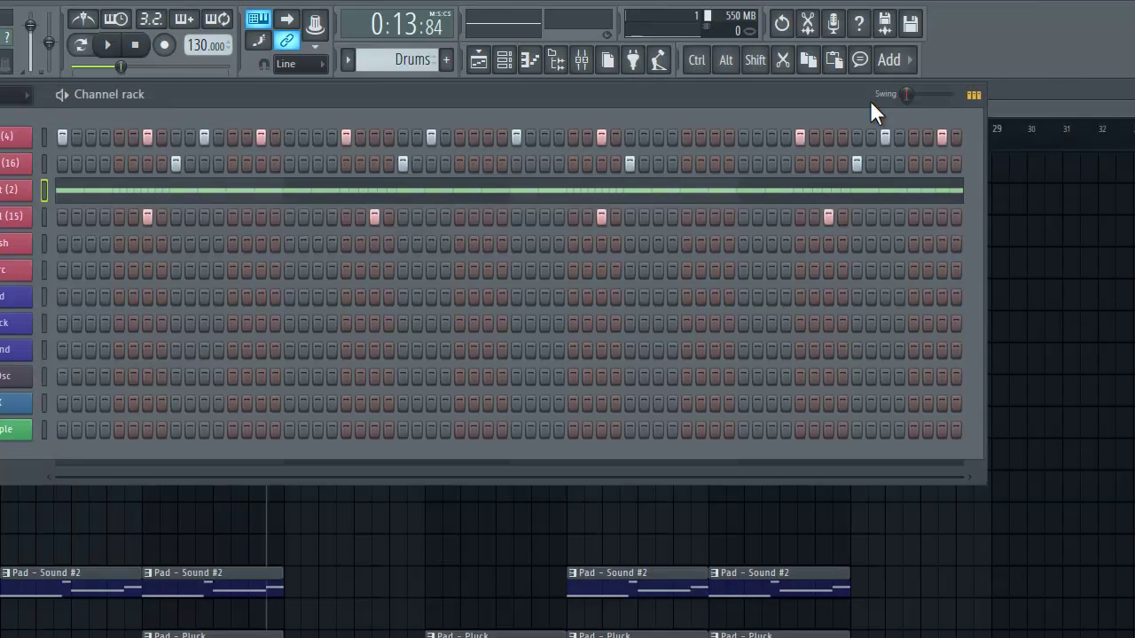
pyautogui.click(107, 45)
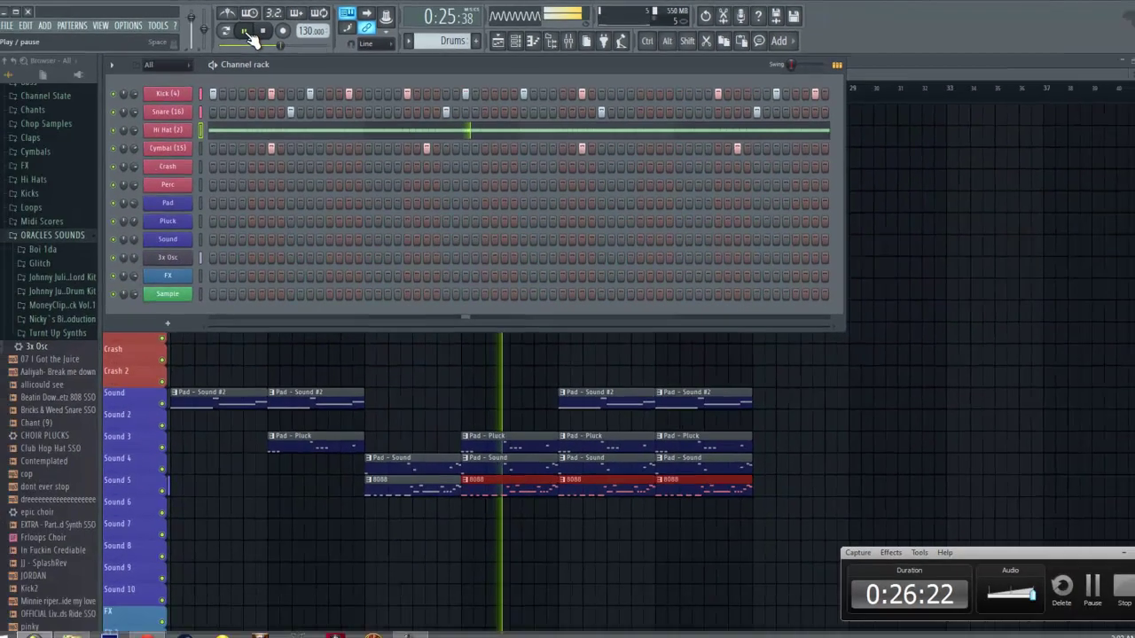
pyautogui.click(158, 42)
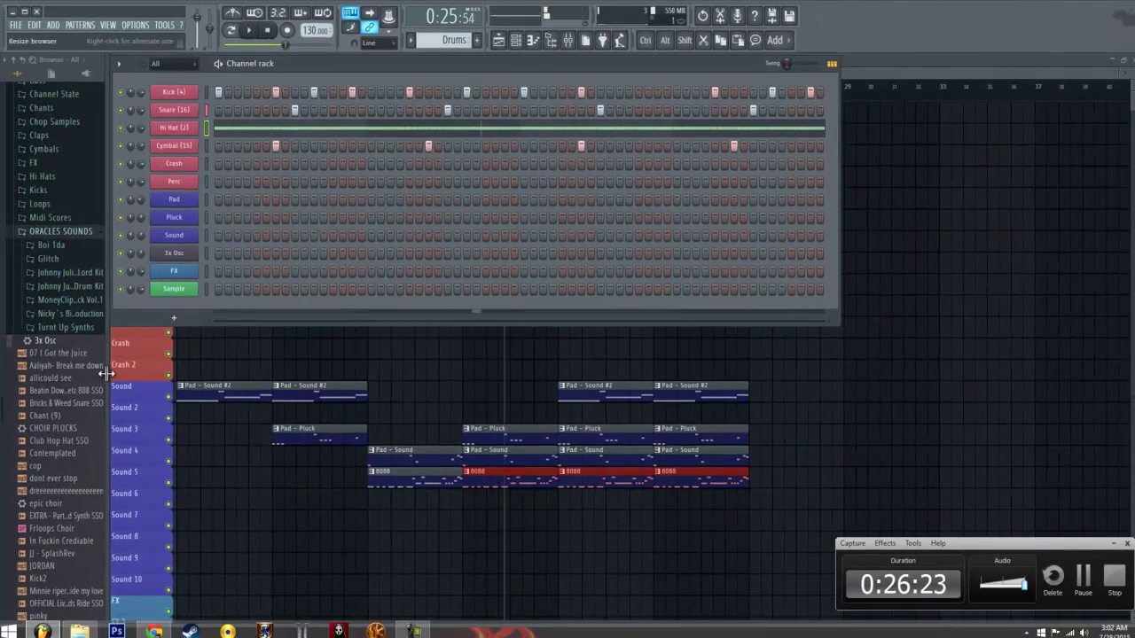
# Audition samples from the Percs folder and load OA - Perc (60) onto the Perc channel
pyautogui.scroll(-1, 83, 362)
pyautogui.click(53, 160)
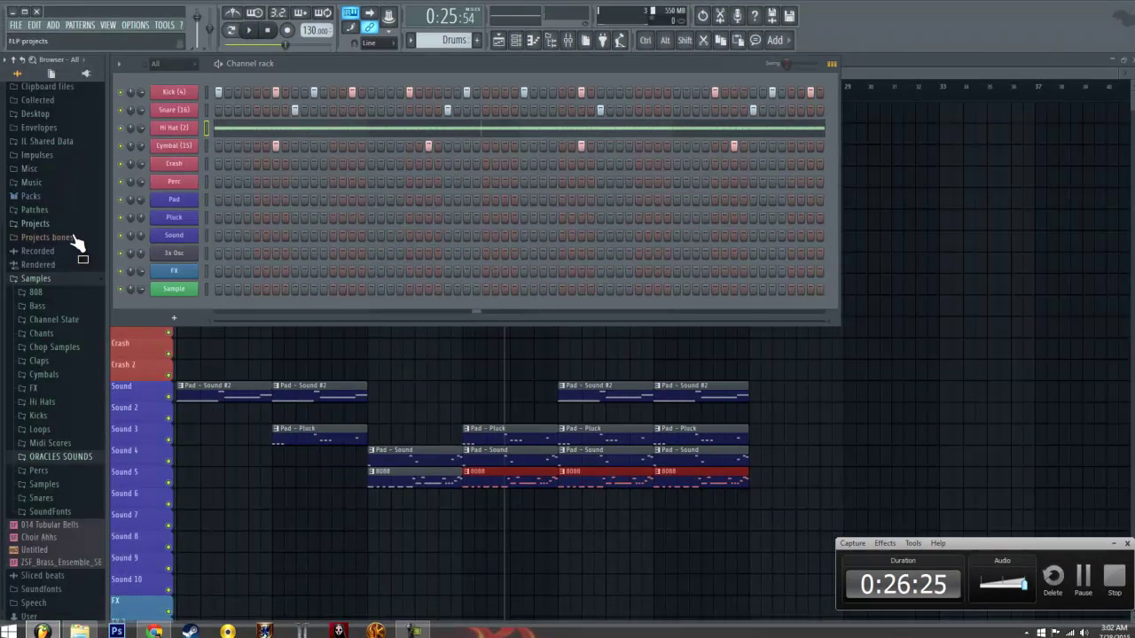
pyautogui.click(40, 471)
pyautogui.scroll(-10, 53, 462)
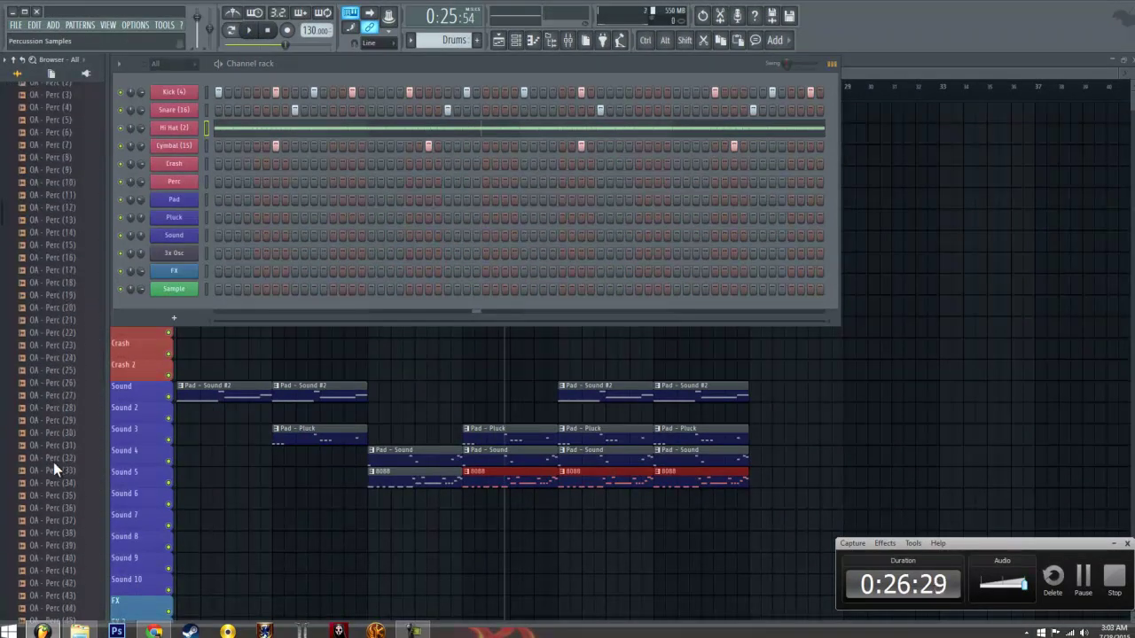
pyautogui.scroll(4, 49, 311)
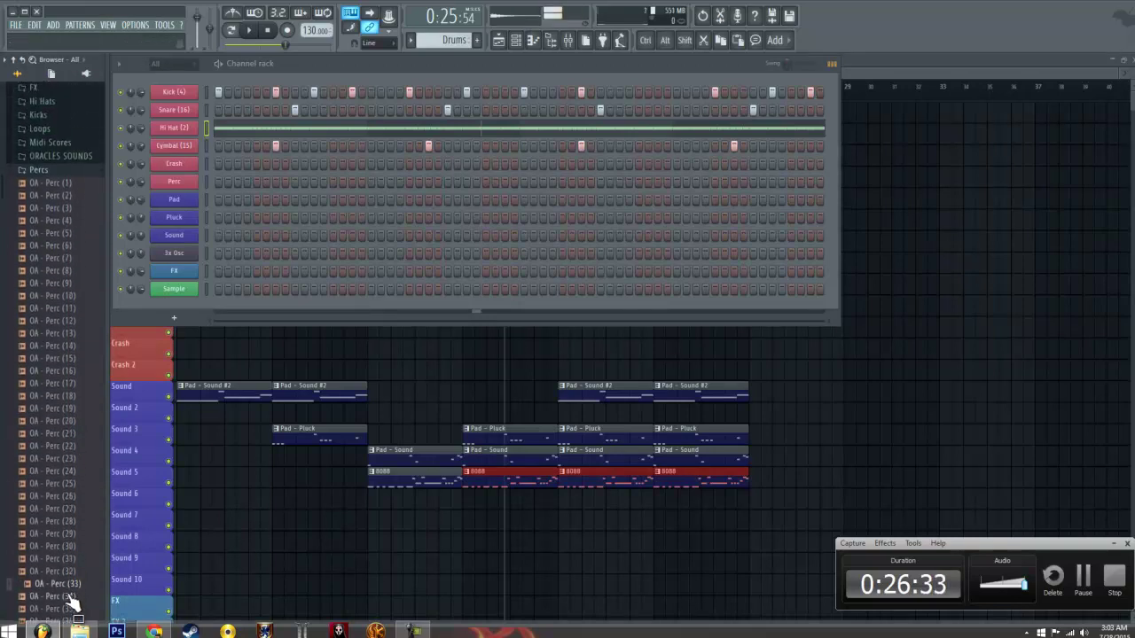
pyautogui.scroll(-2, 71, 600)
pyautogui.scroll(-8, 58, 355)
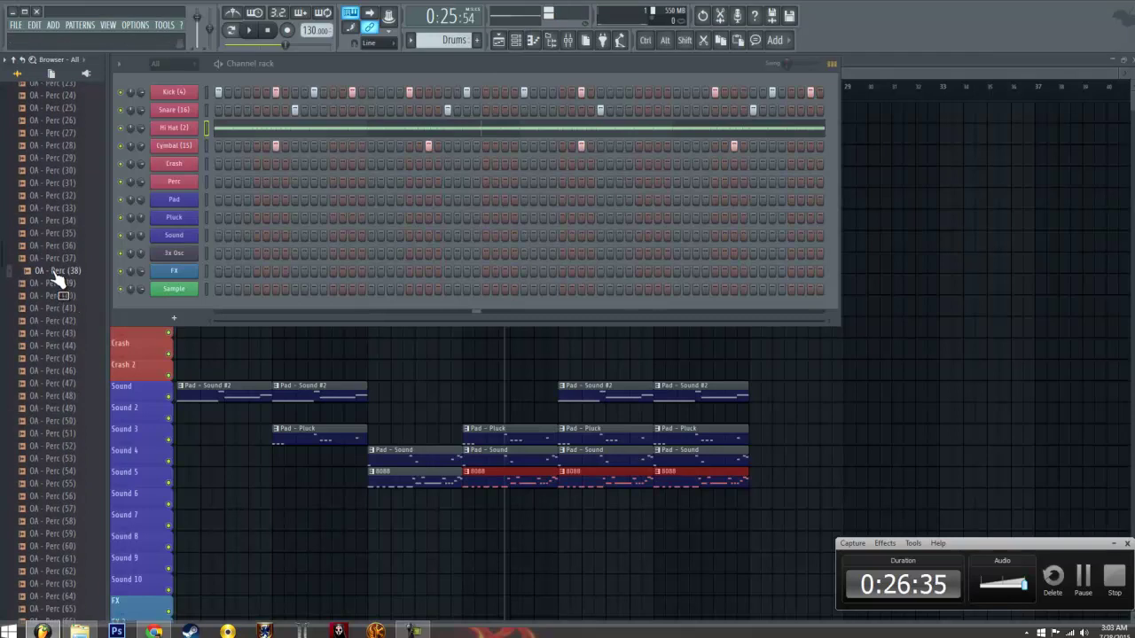
pyautogui.click(58, 335)
pyautogui.click(62, 348)
pyautogui.click(63, 370)
pyautogui.click(64, 383)
pyautogui.click(63, 398)
pyautogui.click(64, 411)
pyautogui.moveTo(63, 414); pyautogui.dragTo(164, 185)
# Program OA - Perc (60) hits on every fourth step starting at step 3, and play the beat
pyautogui.click(237, 182)
pyautogui.click(276, 183)
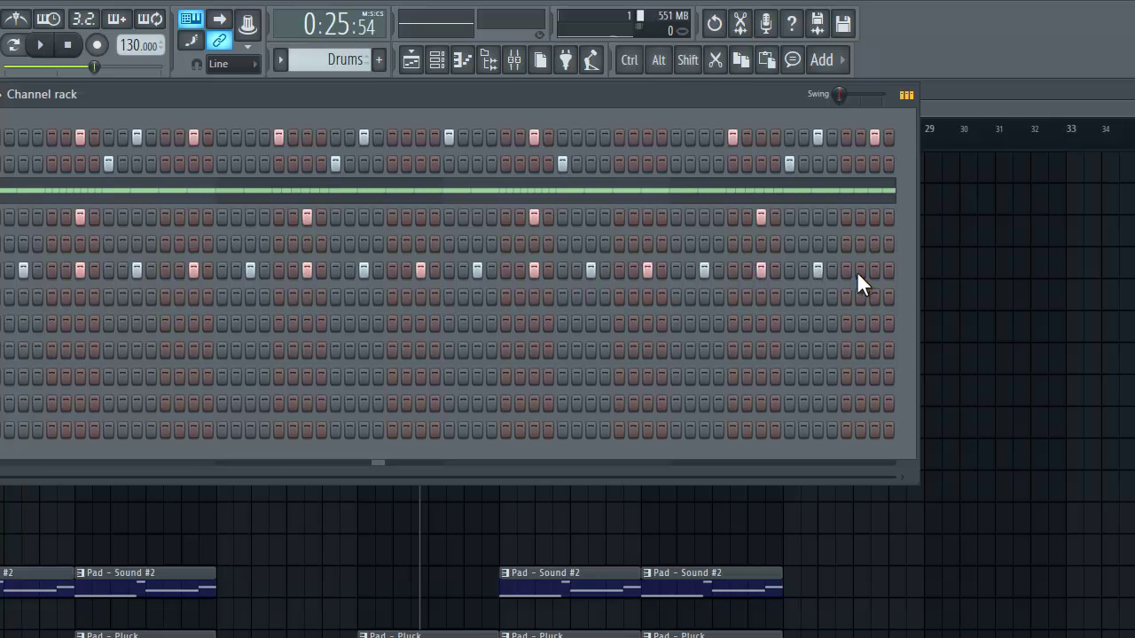
pyautogui.click(50, 45)
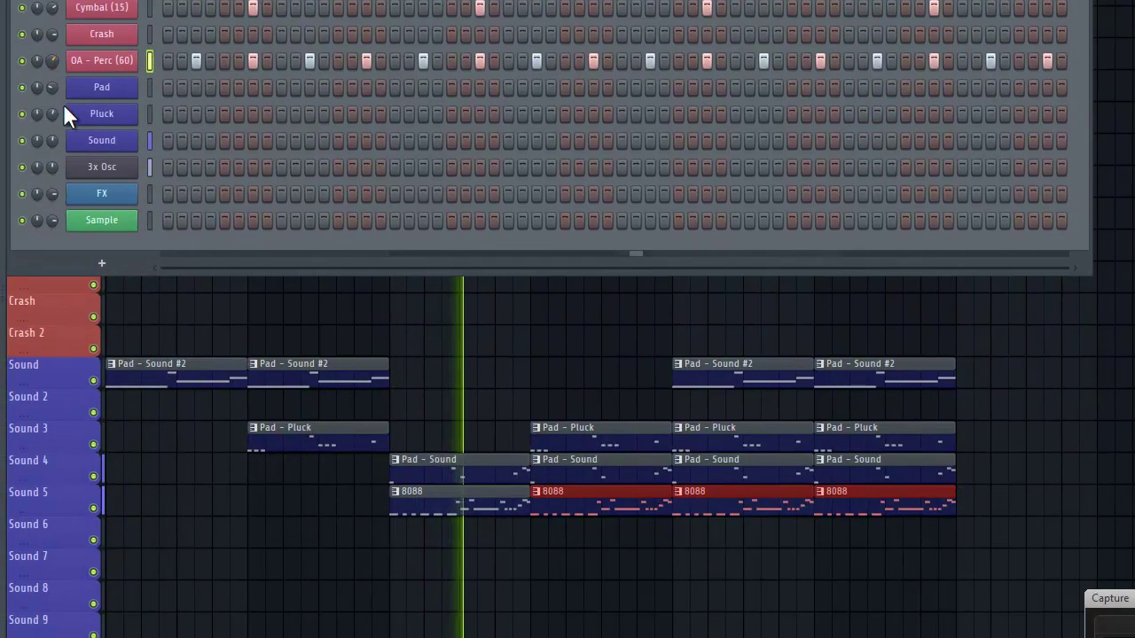
# Open the OA - Perc (60) notes in the piano roll and slightly lower the velocity of every second note
pyautogui.rightClick(124, 58)
pyautogui.click(168, 58)
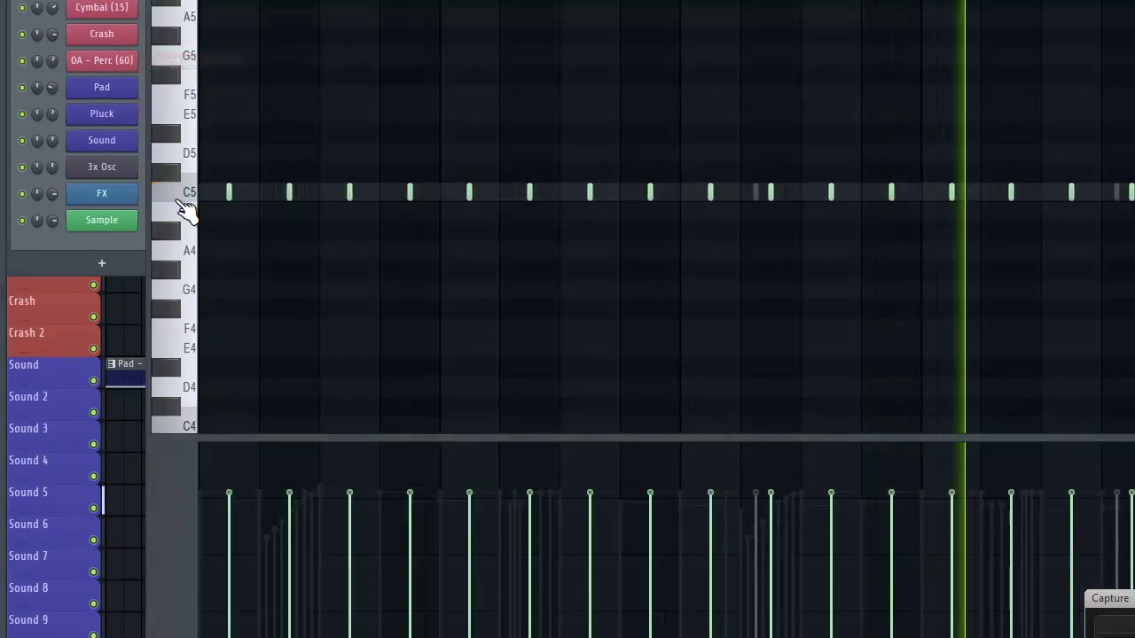
pyautogui.click(289, 509)
pyautogui.click(410, 514)
pyautogui.click(530, 519)
pyautogui.click(650, 518)
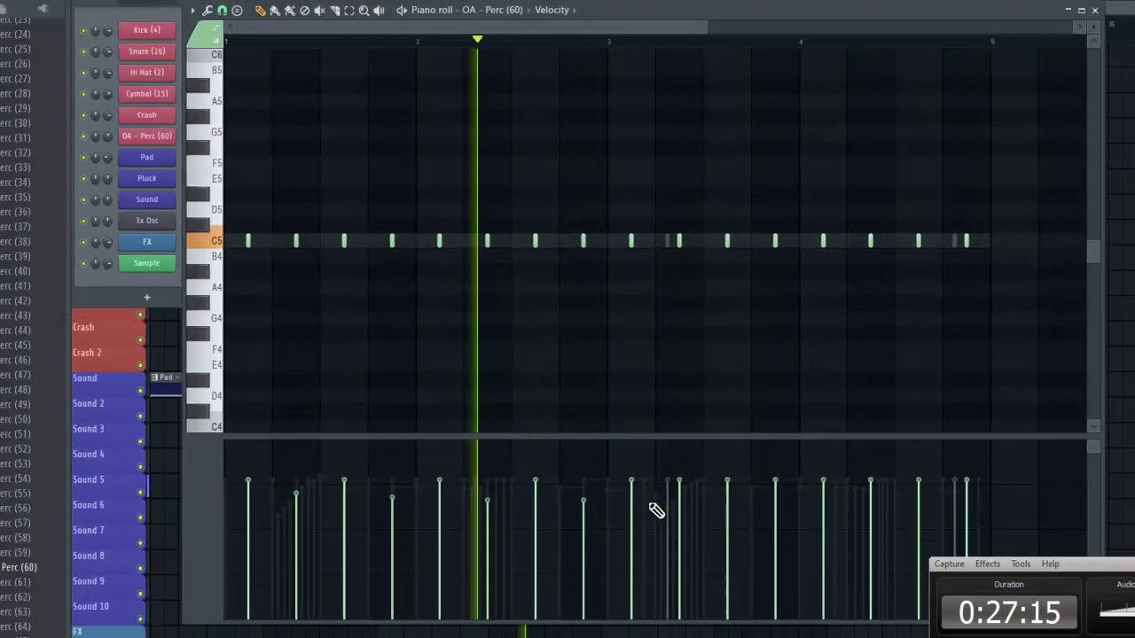
pyautogui.click(698, 509)
pyautogui.click(798, 506)
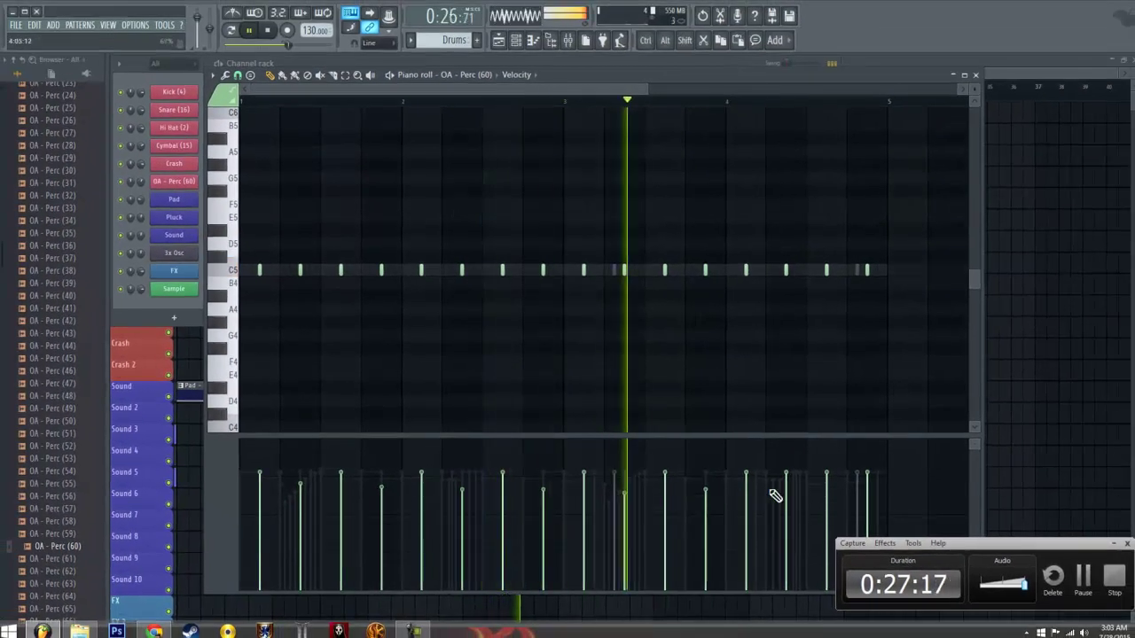
pyautogui.click(785, 488)
pyautogui.click(868, 493)
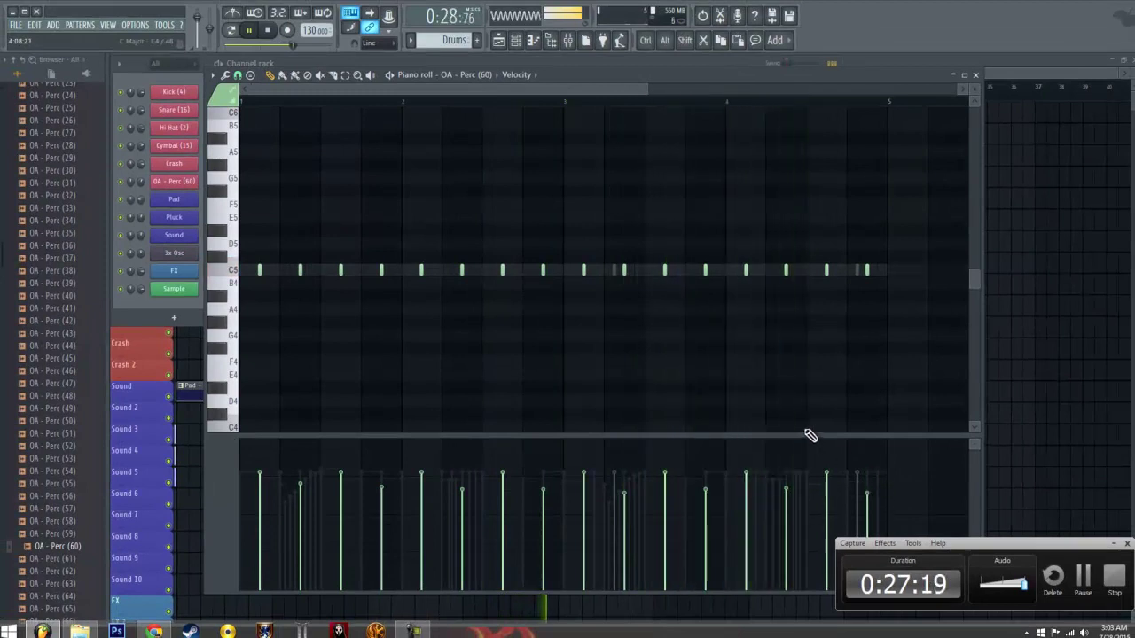
# Select every second OA - Perc (60) note and transpose them down two semitones
pyautogui.keyDown('ctrl'); pyautogui.click(299, 270); pyautogui.keyUp('ctrl')
pyautogui.keyDown('ctrl'); pyautogui.keyDown('shift'); pyautogui.click(381, 269); pyautogui.keyUp('shift'); pyautogui.keyUp('ctrl')
pyautogui.keyDown('ctrl'); pyautogui.keyDown('shift'); pyautogui.click(462, 270); pyautogui.keyUp('shift'); pyautogui.keyUp('ctrl')
pyautogui.keyDown('ctrl'); pyautogui.keyDown('shift'); pyautogui.click(543, 269); pyautogui.keyUp('shift'); pyautogui.keyUp('ctrl')
pyautogui.keyDown('ctrl'); pyautogui.keyDown('shift'); pyautogui.click(625, 269); pyautogui.keyUp('shift'); pyautogui.keyUp('ctrl')
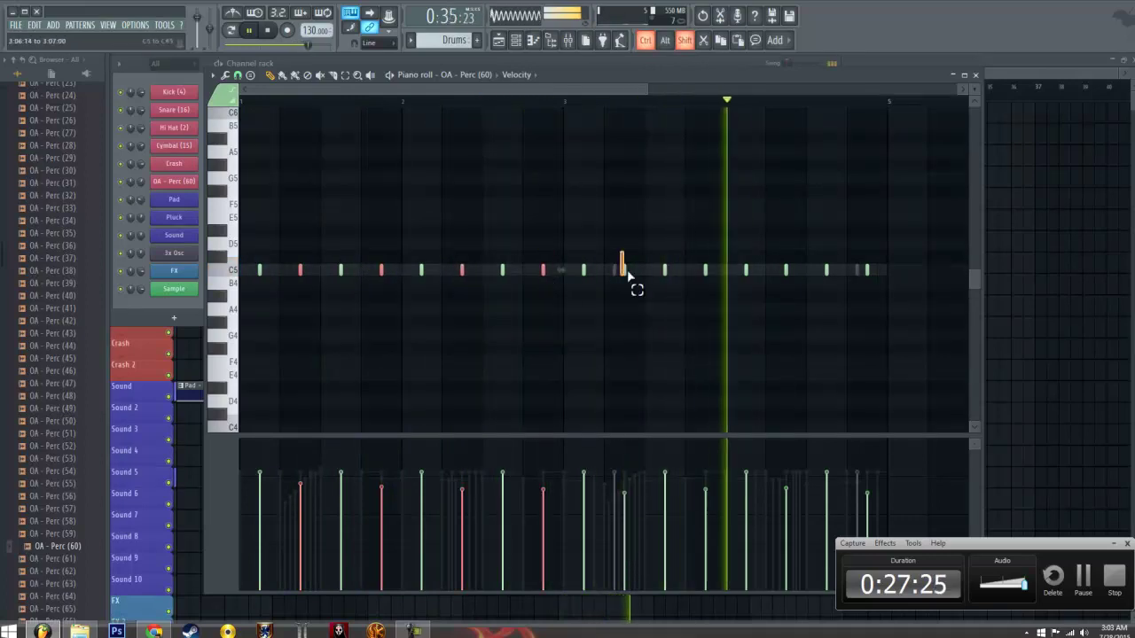
pyautogui.moveTo(697, 251); pyautogui.dragTo(770, 269)
pyautogui.keyDown('ctrl'); pyautogui.keyDown('shift'); pyautogui.click(786, 269); pyautogui.keyUp('shift'); pyautogui.keyUp('ctrl')
pyautogui.moveTo(863, 252); pyautogui.dragTo(891, 293)
pyautogui.hotkey('shift', 'Down')
pyautogui.hotkey('shift', 'Down')
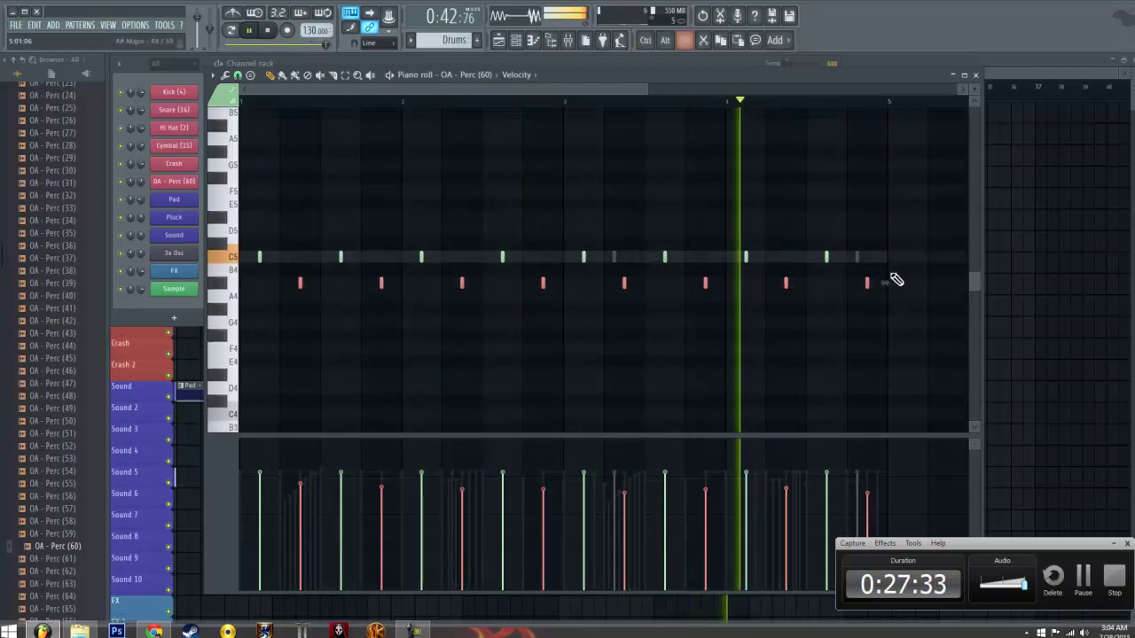
# Raise the selected percussion notes by four semitones to D5
pyautogui.hotkey('shift', 'Up')
pyautogui.hotkey('shift', 'Up')
pyautogui.hotkey('shift', 'Up')
pyautogui.hotkey('shift', 'Up')
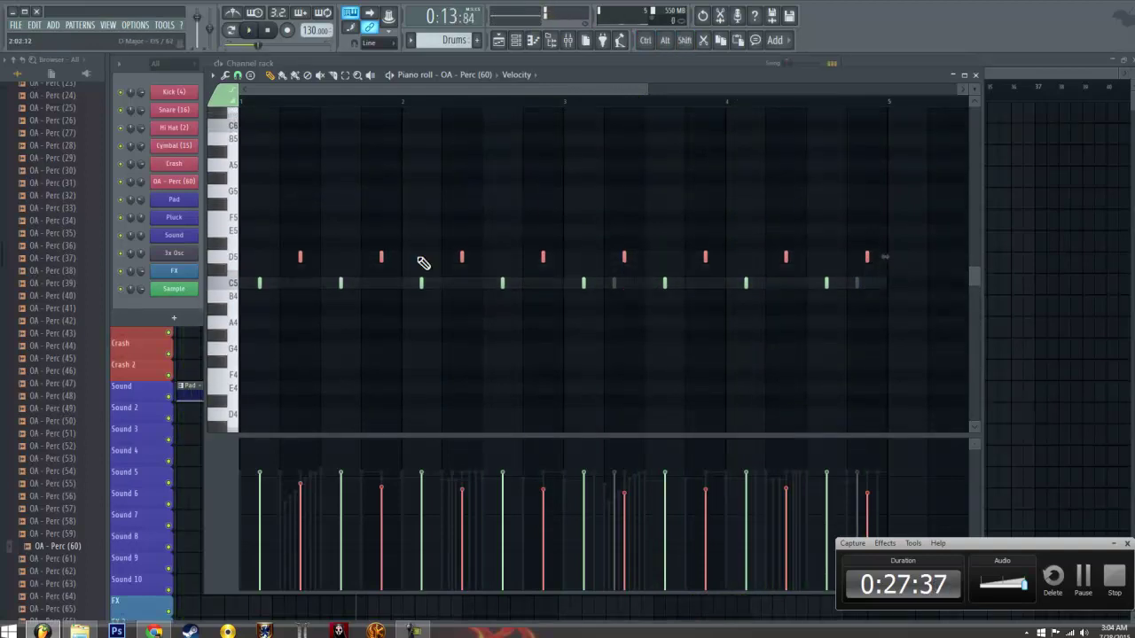
pyautogui.click(173, 183)
pyautogui.rightClick(505, 335)
pyautogui.click(529, 344)
pyautogui.click(601, 270)
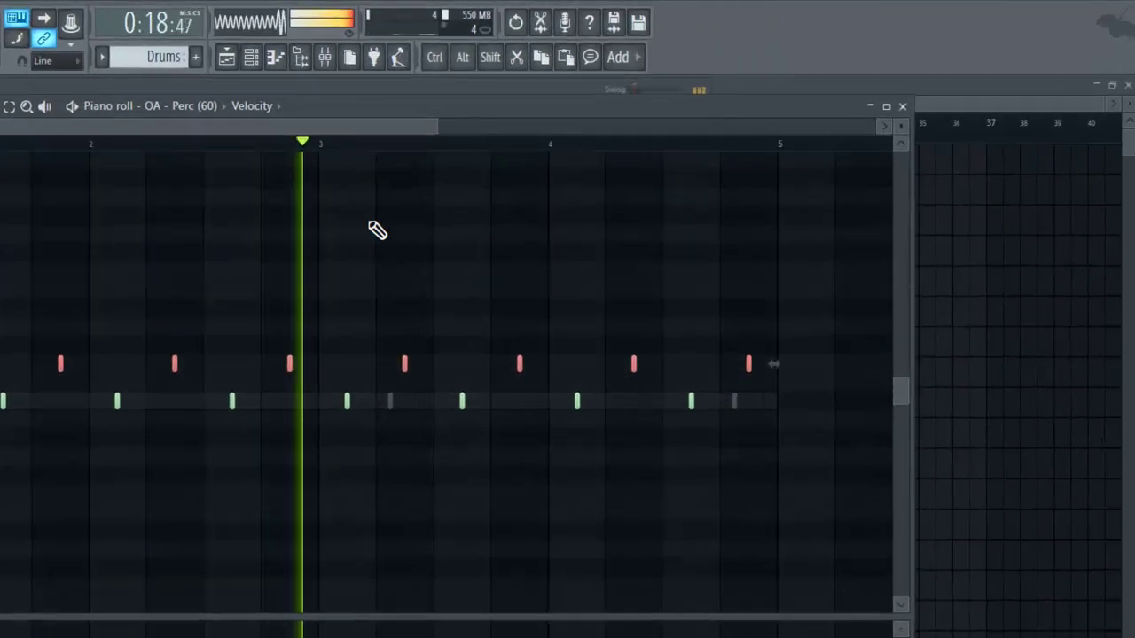
# Remove the last half bar before bar 17 from the Drums and 8088 clips, and play back the gap
pyautogui.click(903, 106)
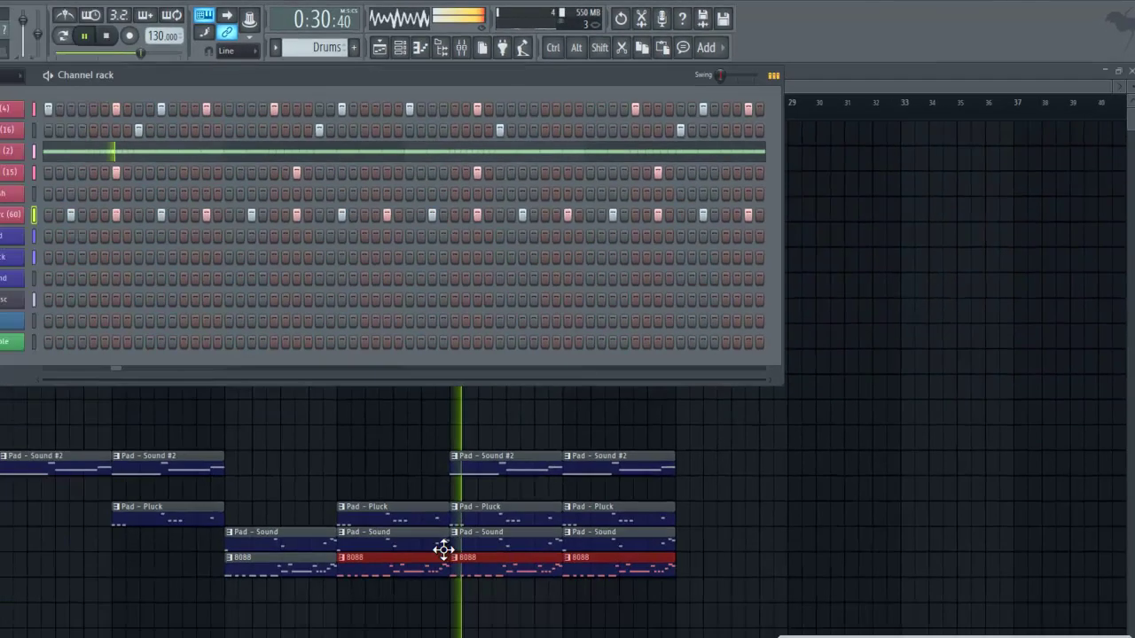
pyautogui.rightClick(415, 487)
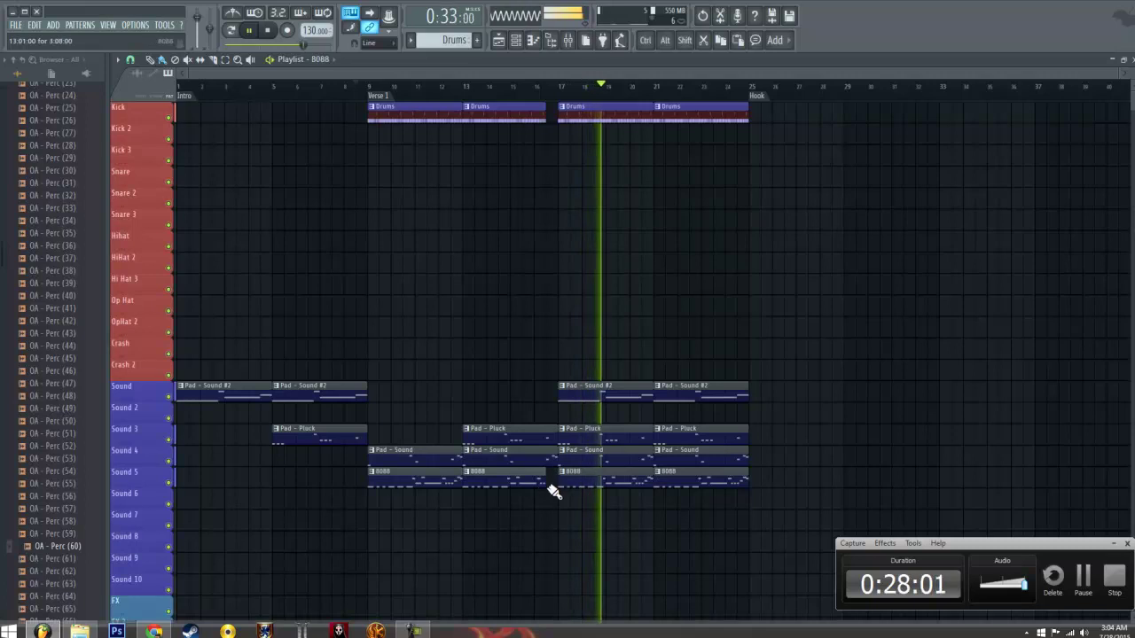
pyautogui.click(543, 92)
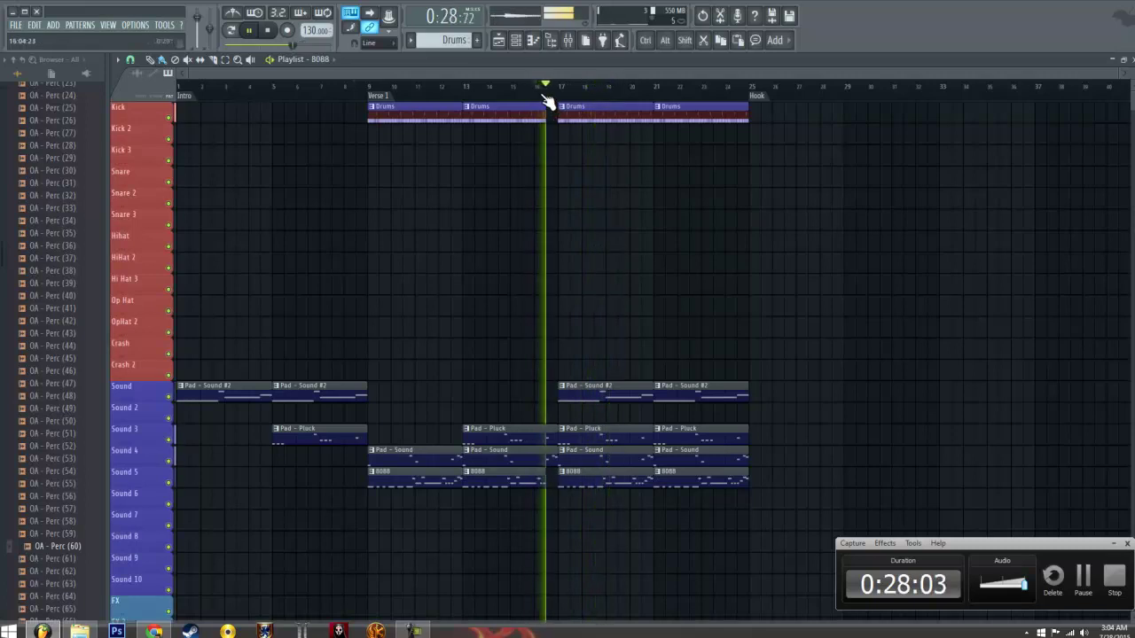
pyautogui.click(271, 34)
# Browse the FX sample folder and place SFX (19) on the Sound 6 track at bar 9
pyautogui.scroll(6, 56, 215)
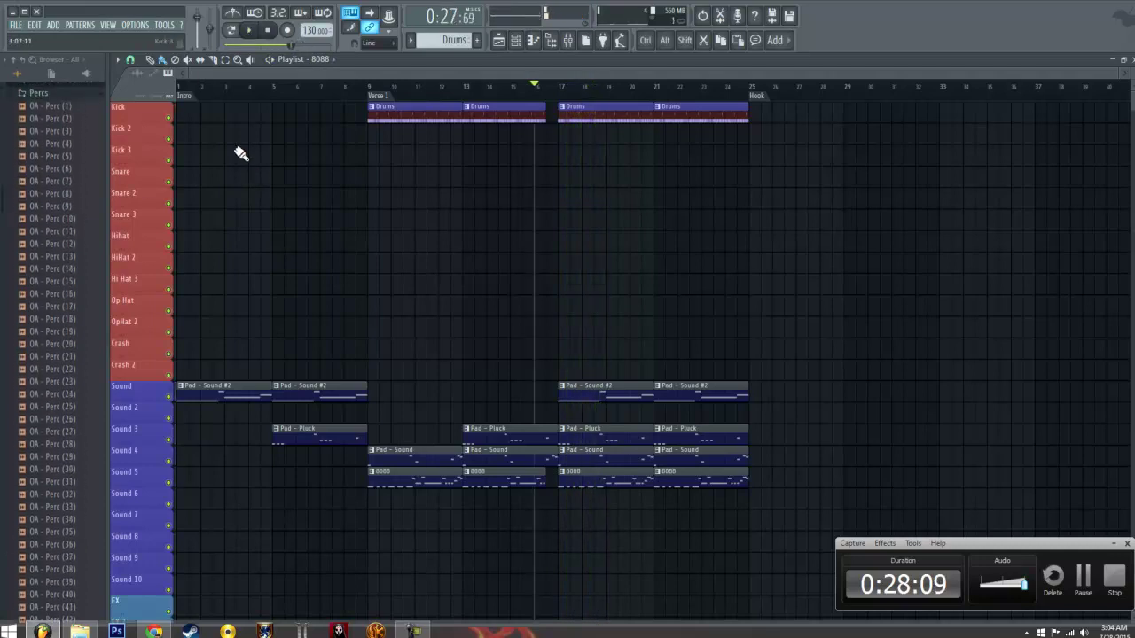
pyautogui.scroll(5, 38, 213)
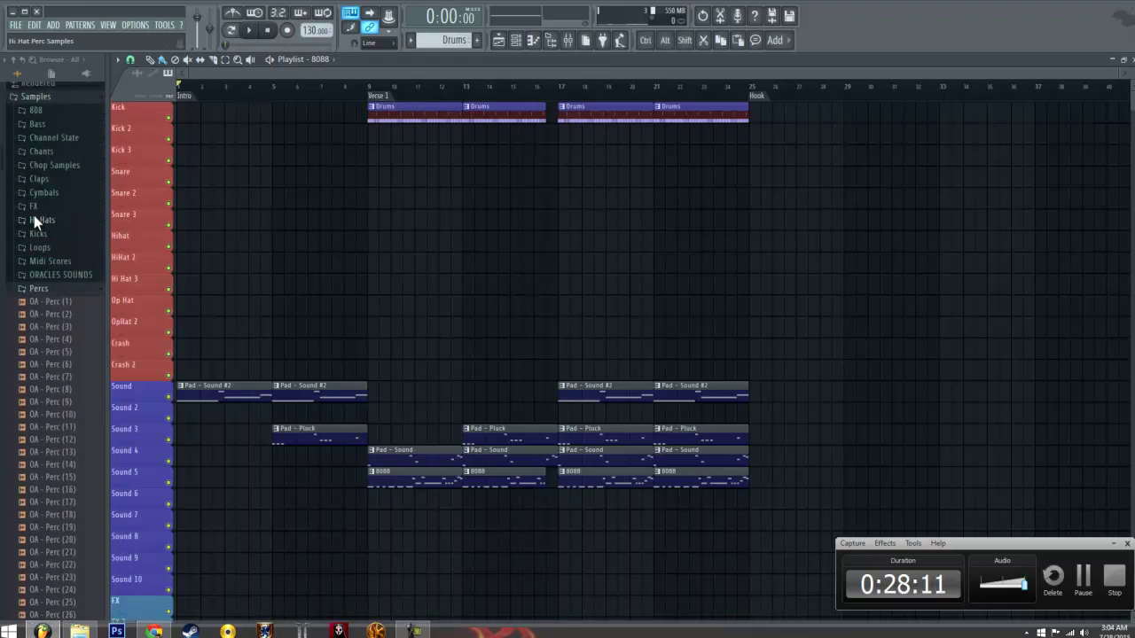
pyautogui.click(66, 322)
pyautogui.scroll(-1, 119, 446)
pyautogui.scroll(-2, 119, 445)
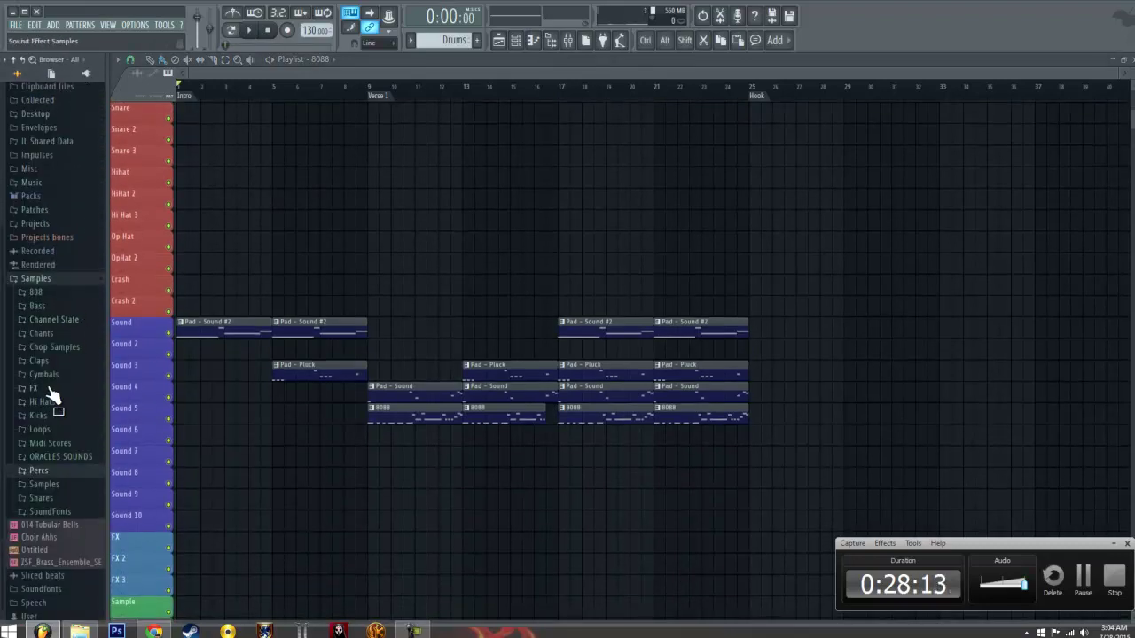
pyautogui.click(35, 391)
pyautogui.click(42, 477)
pyautogui.scroll(-9, 48, 532)
pyautogui.click(45, 476)
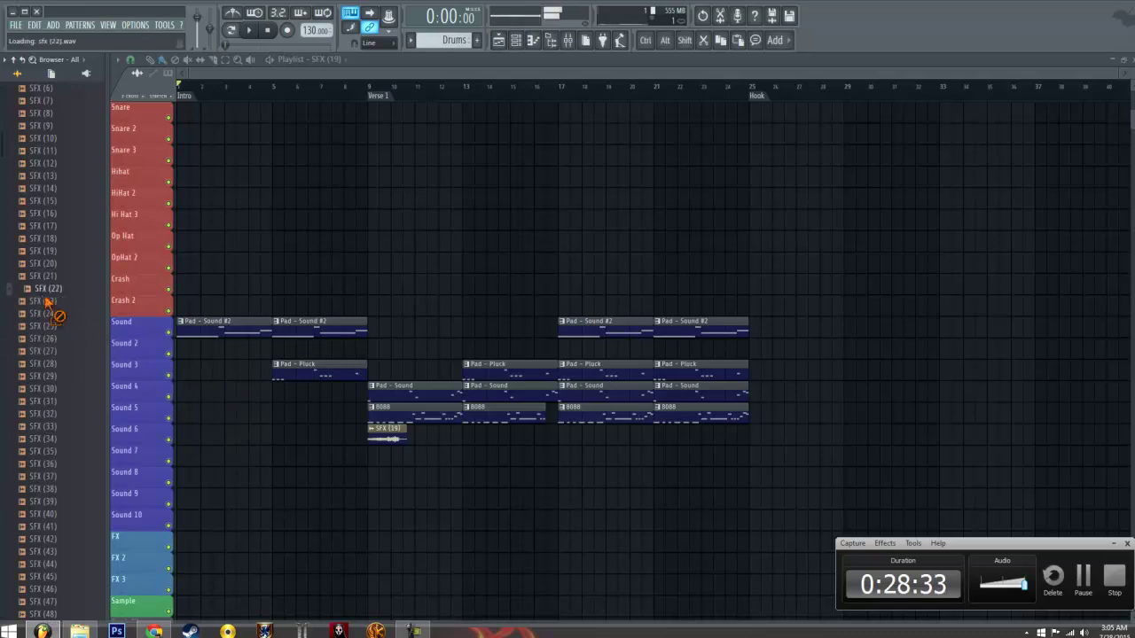
# Place SFX (22) on the Sound 7 track leading into Verse 1, and cut off its tail at bar 9
pyautogui.moveTo(266, 440); pyautogui.dragTo(330, 459)
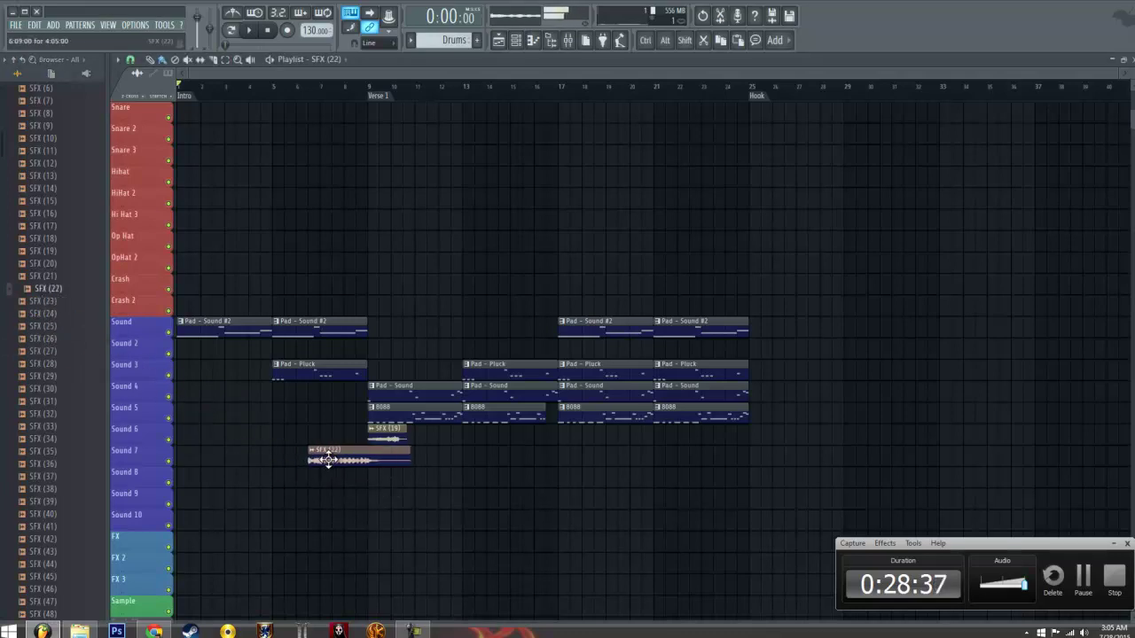
pyautogui.scroll(8, 336, 462)
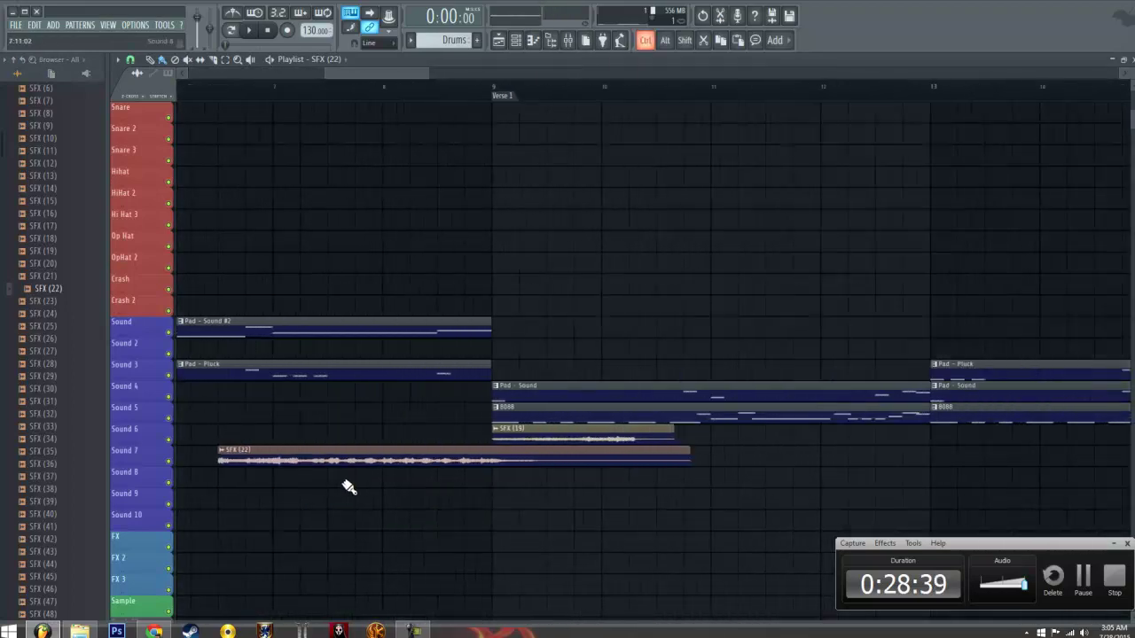
pyautogui.scroll(-5, 418, 494)
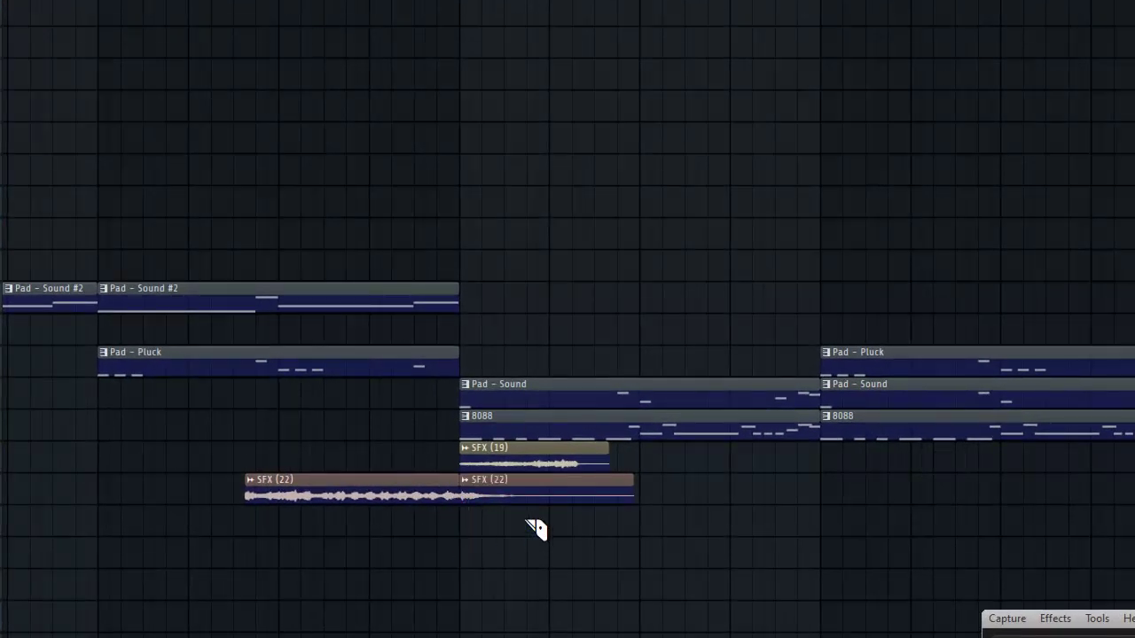
pyautogui.rightClick(550, 492)
# Adjust the volume of the SFX (19) and SFX (22) channels while playing the transition from the intro into Verse 1
pyautogui.press('space')
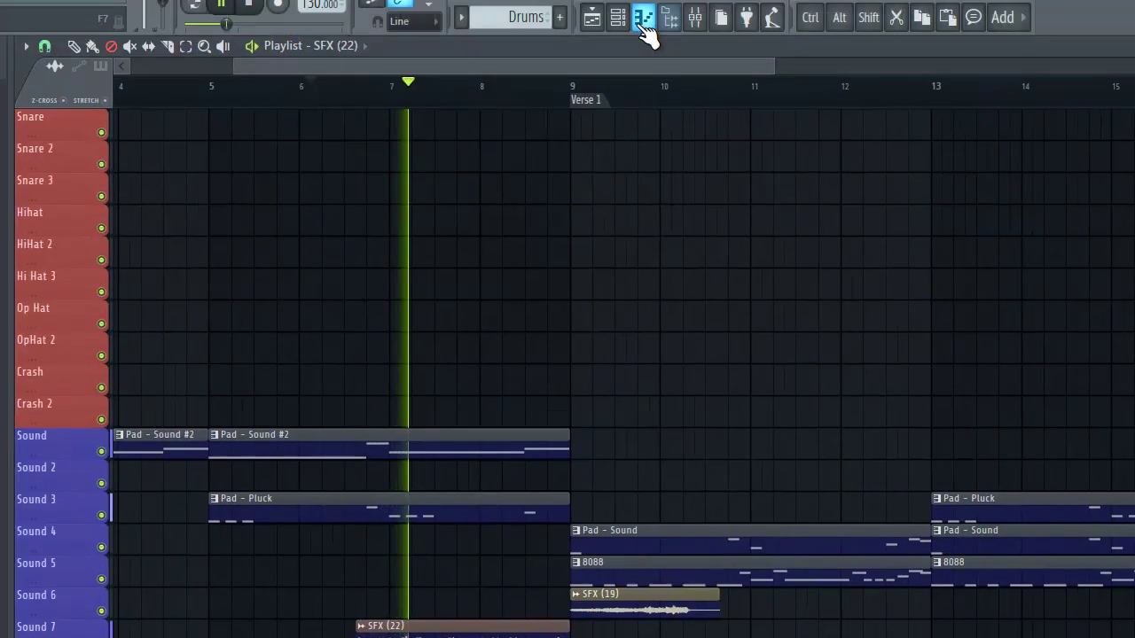
pyautogui.click(643, 26)
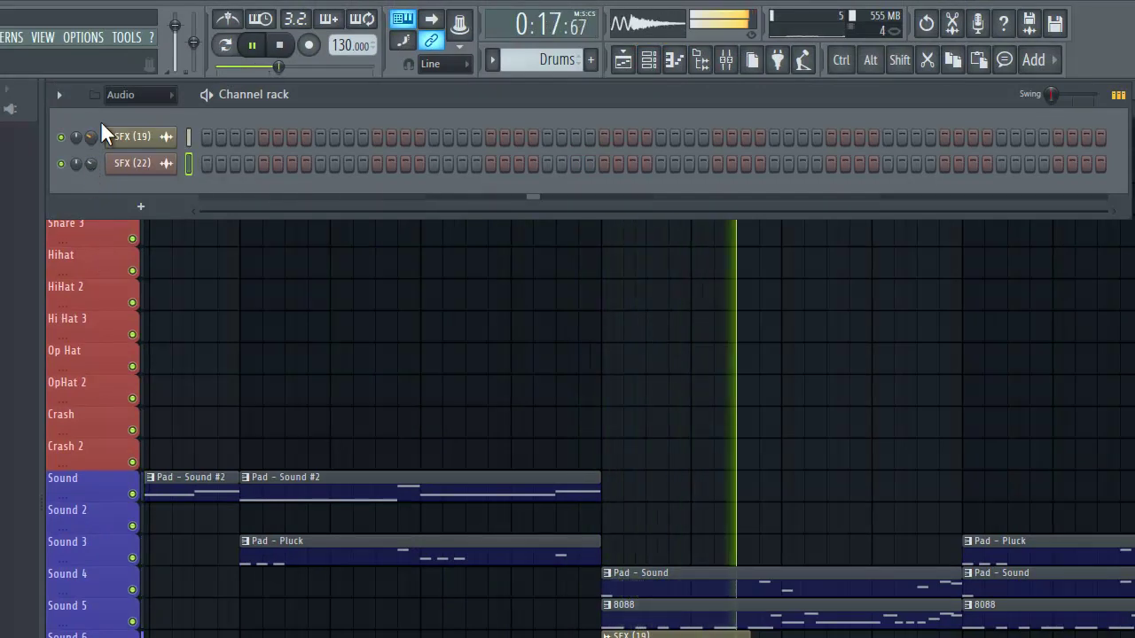
pyautogui.click(275, 46)
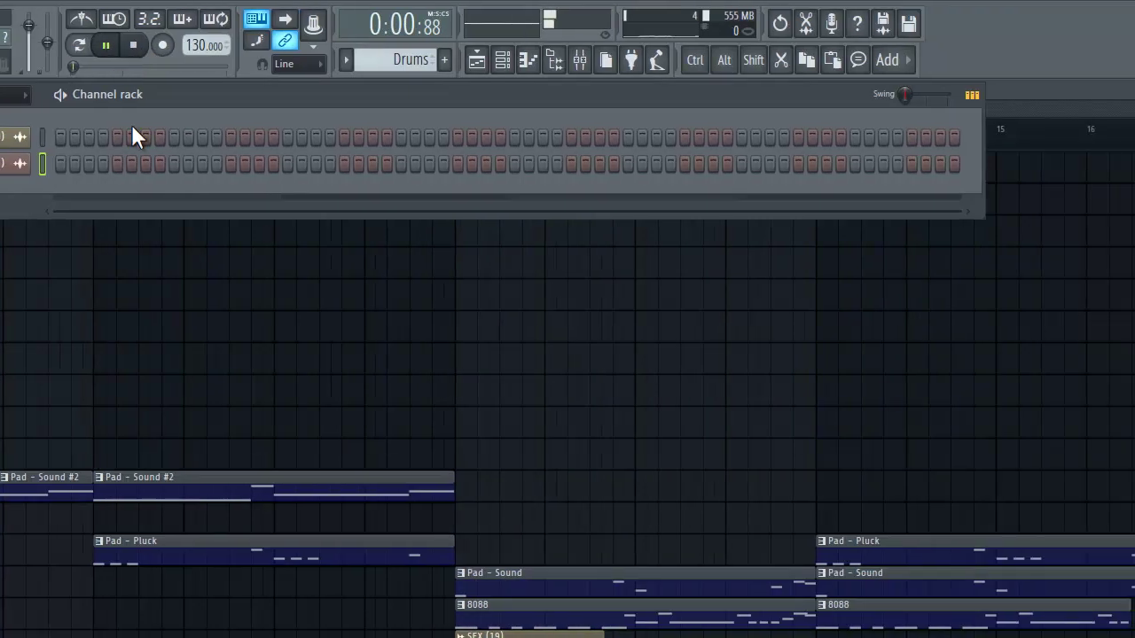
pyautogui.click(778, 83)
pyautogui.click(6, 131)
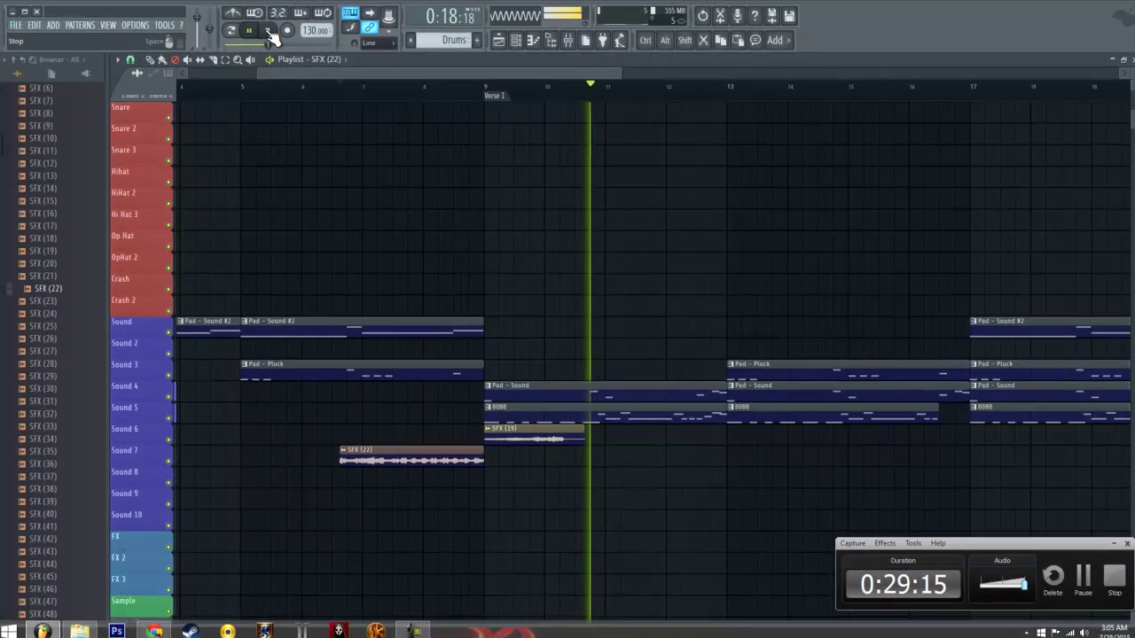
# Stop playback and place Cymbal (8) from the Cymbals sample folder on the Sound 8 track at bar 9
pyautogui.click(270, 31)
pyautogui.scroll(8, 75, 199)
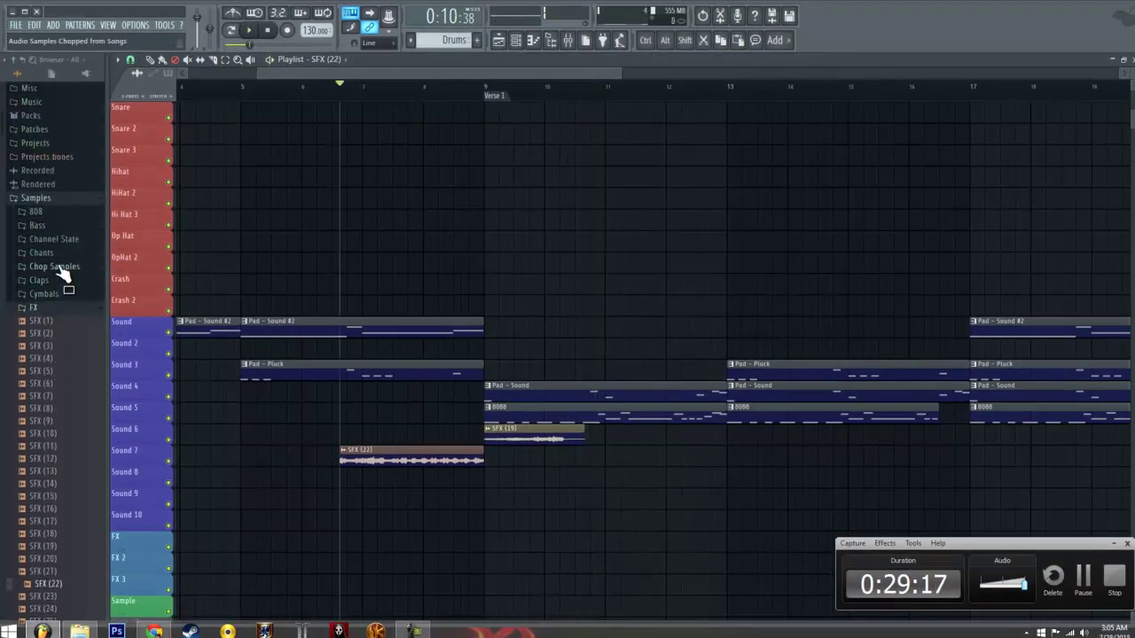
pyautogui.click(62, 314)
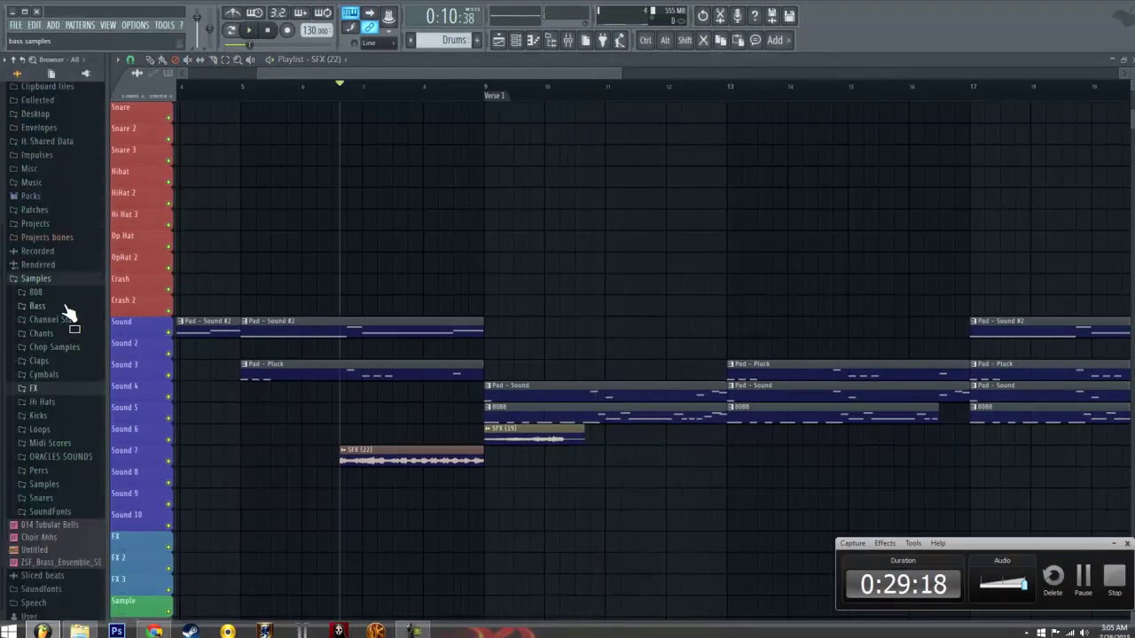
pyautogui.click(44, 374)
pyautogui.click(55, 515)
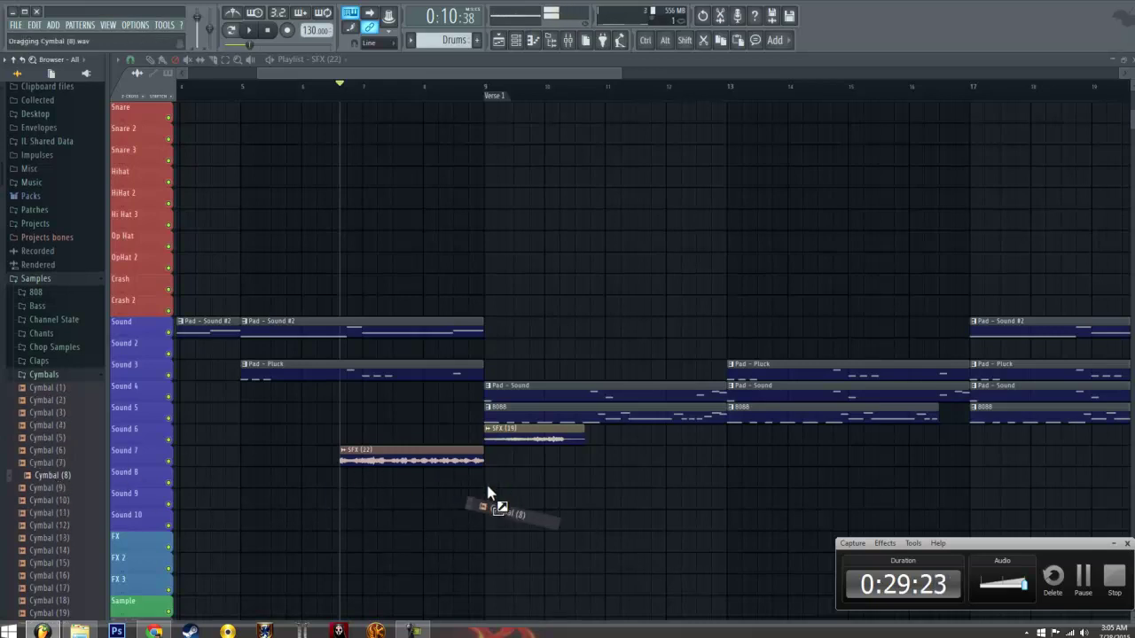
pyautogui.moveTo(488, 486); pyautogui.dragTo(486, 487)
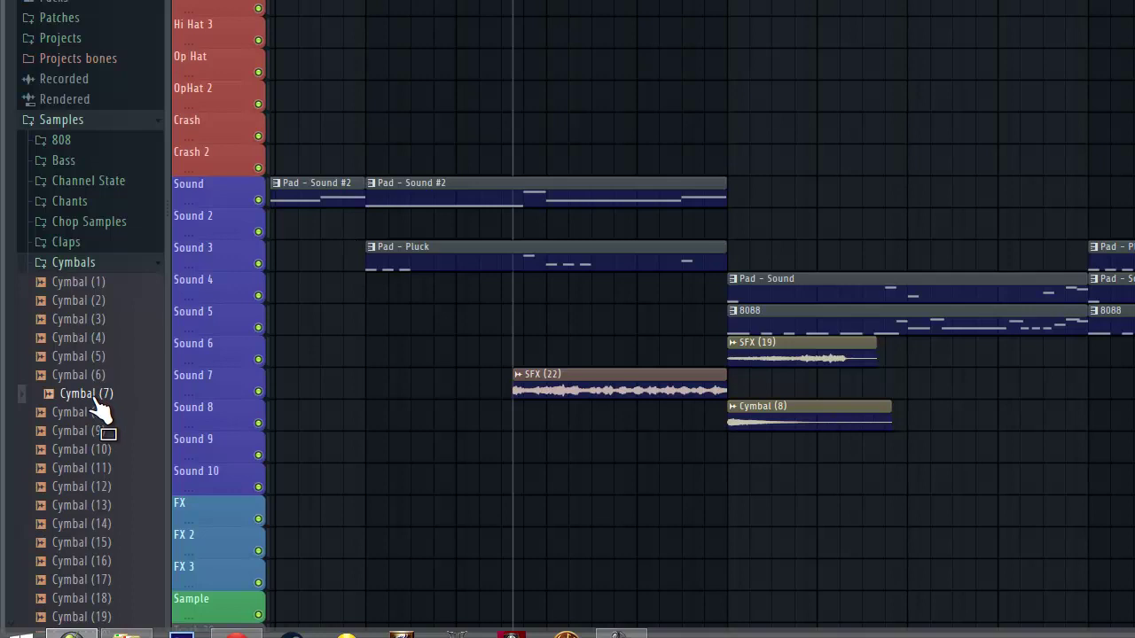
# Place Cymbal (7) on the Sound 9 track leading into bar 9 and set its time stretching mode to Auto
pyautogui.moveTo(101, 410); pyautogui.dragTo(654, 465)
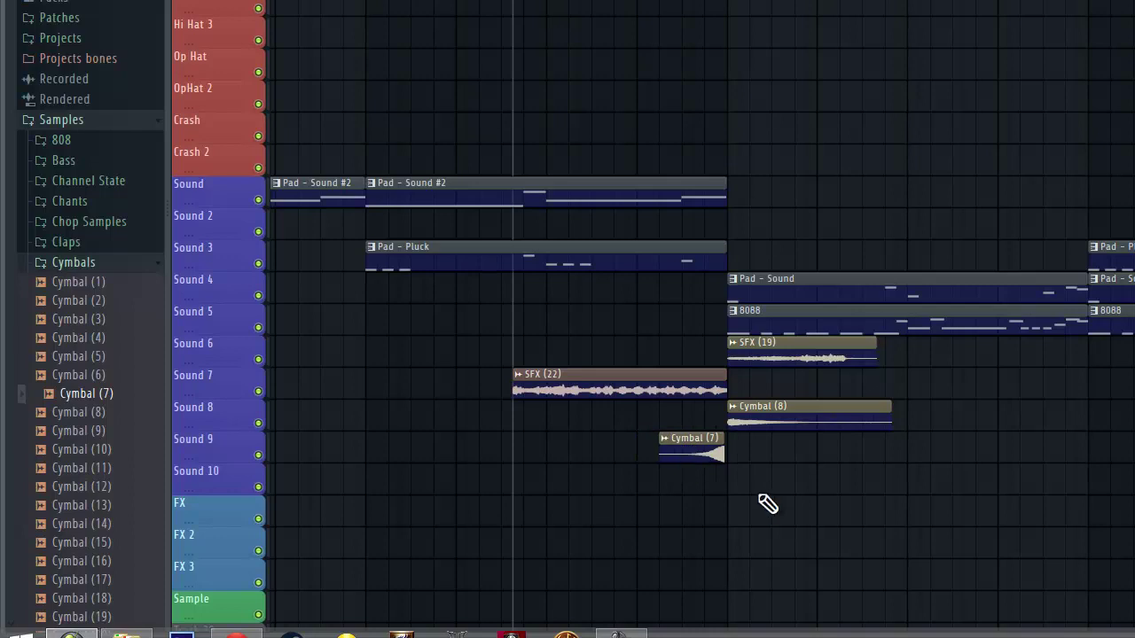
pyautogui.scroll(5, 679, 471)
pyautogui.doubleClick(691, 455)
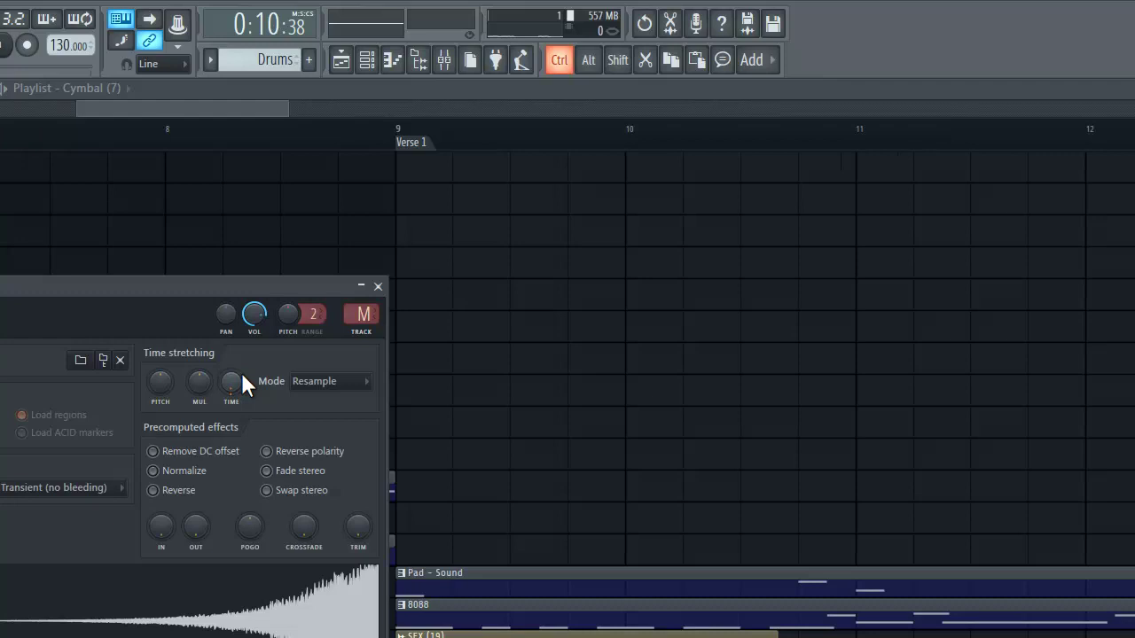
pyautogui.click(310, 382)
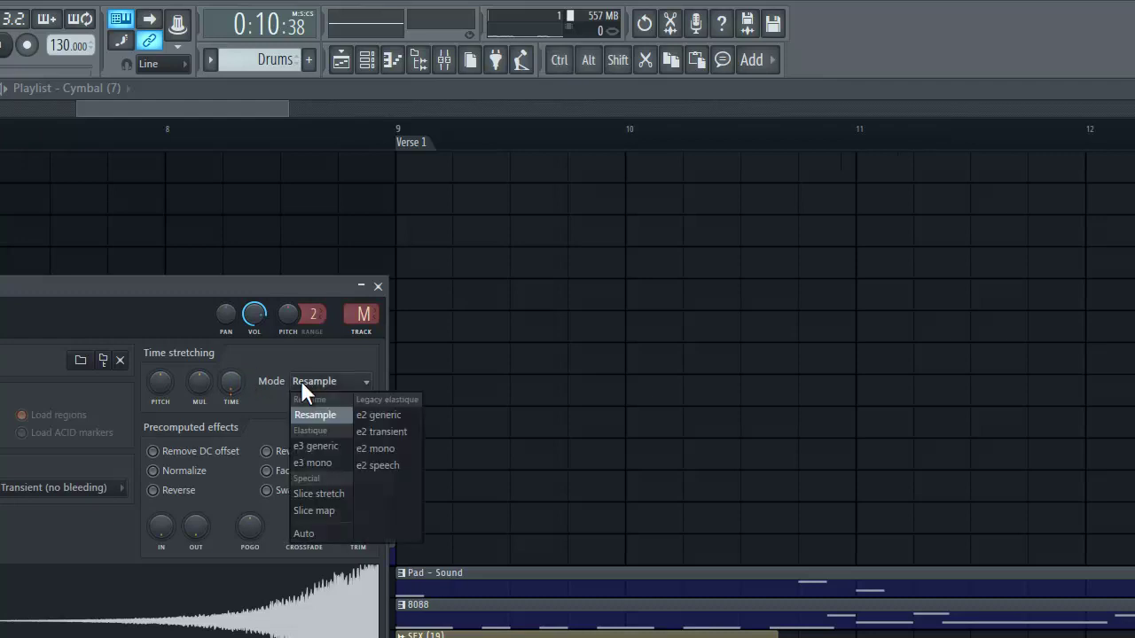
pyautogui.click(347, 532)
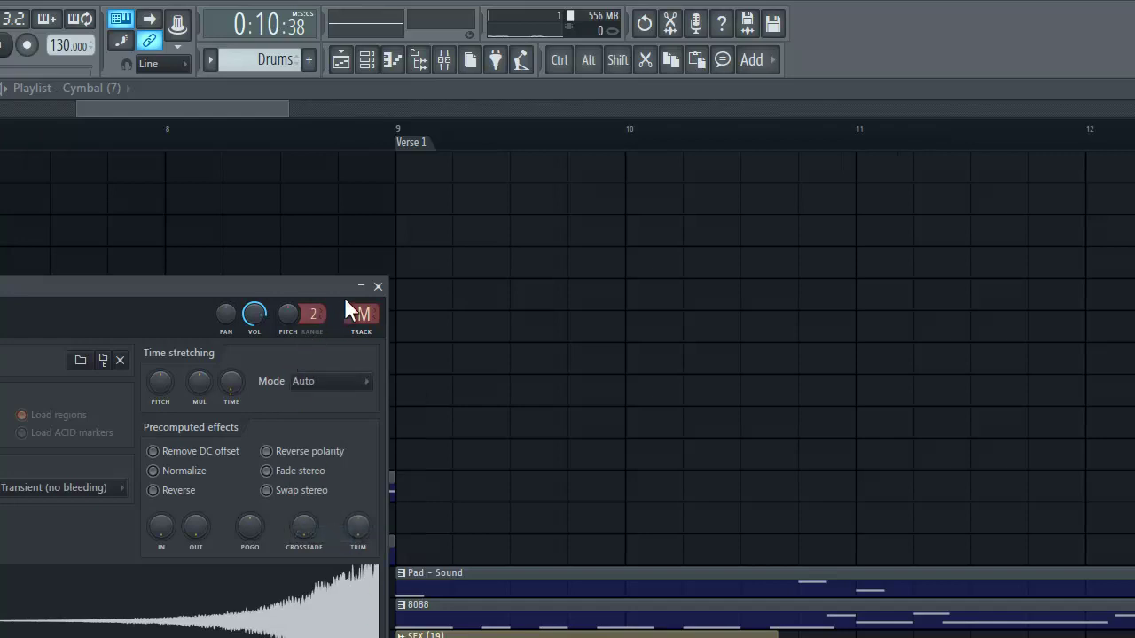
pyautogui.click(378, 287)
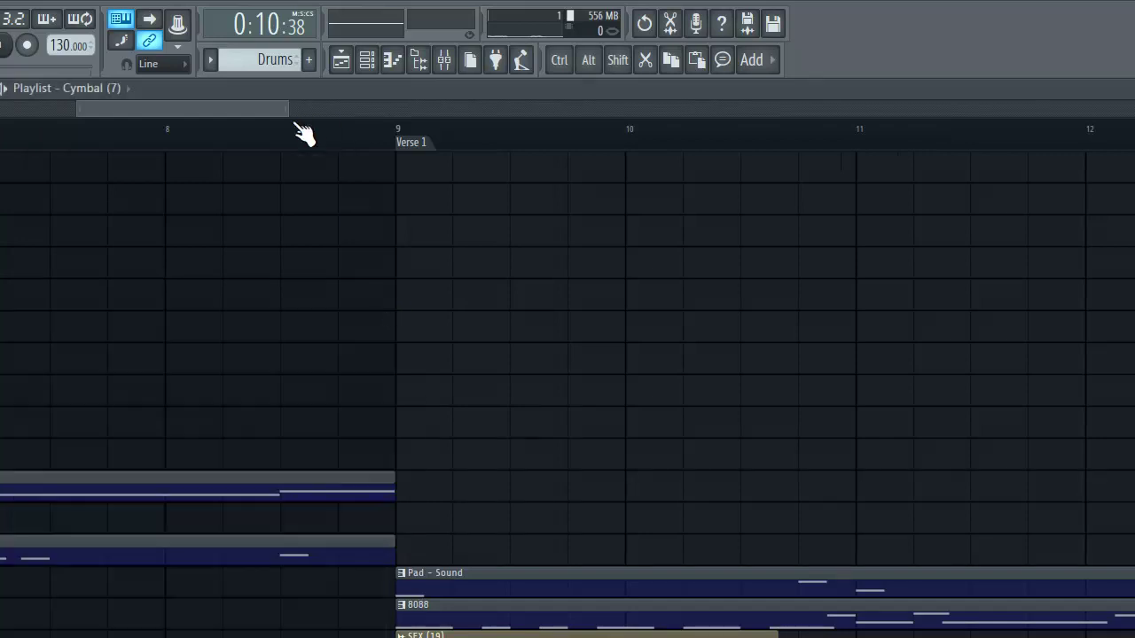
# Play the transition into Verse 1 and add another Cymbal (8) clip on the Sound 8 track at bar 17
pyautogui.click(4, 45)
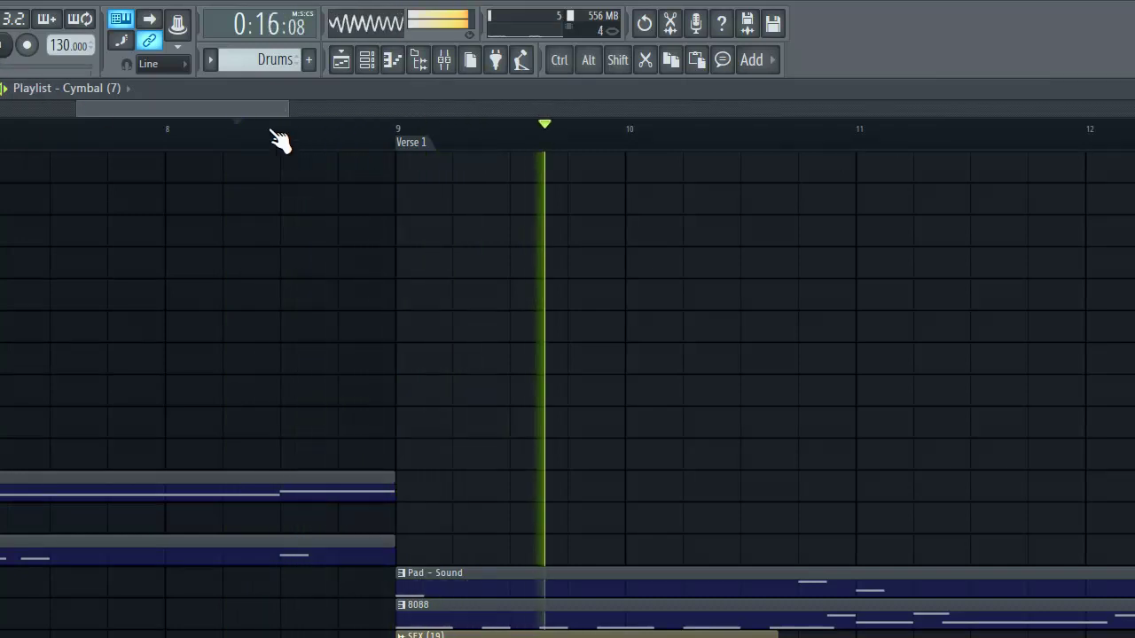
pyautogui.moveTo(285, 107); pyautogui.dragTo(924, 106)
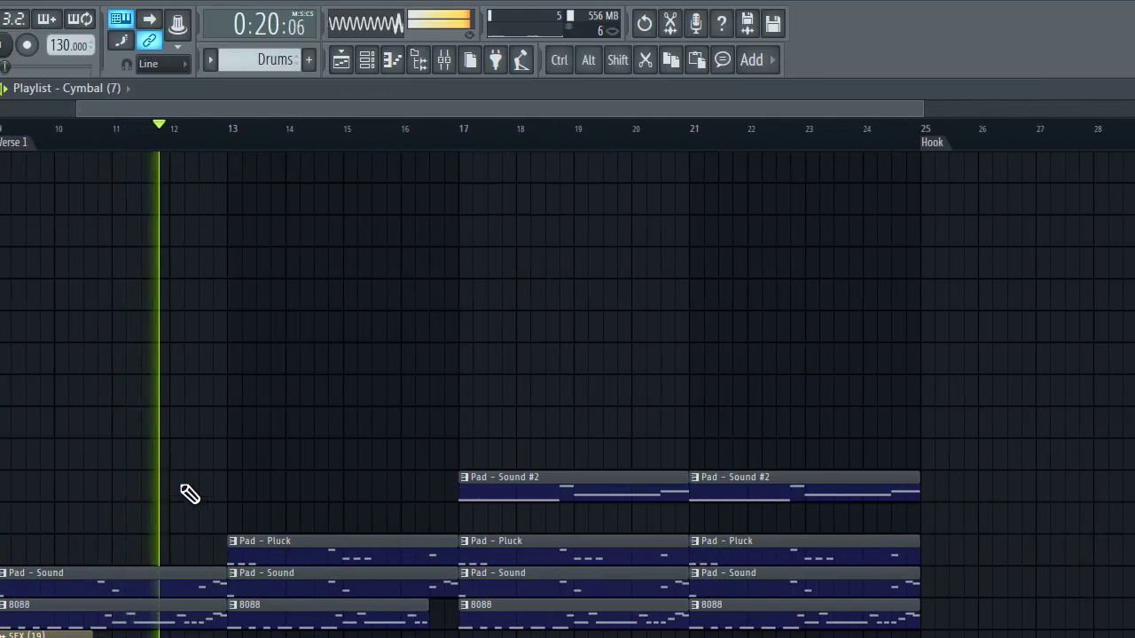
pyautogui.click(13, 44)
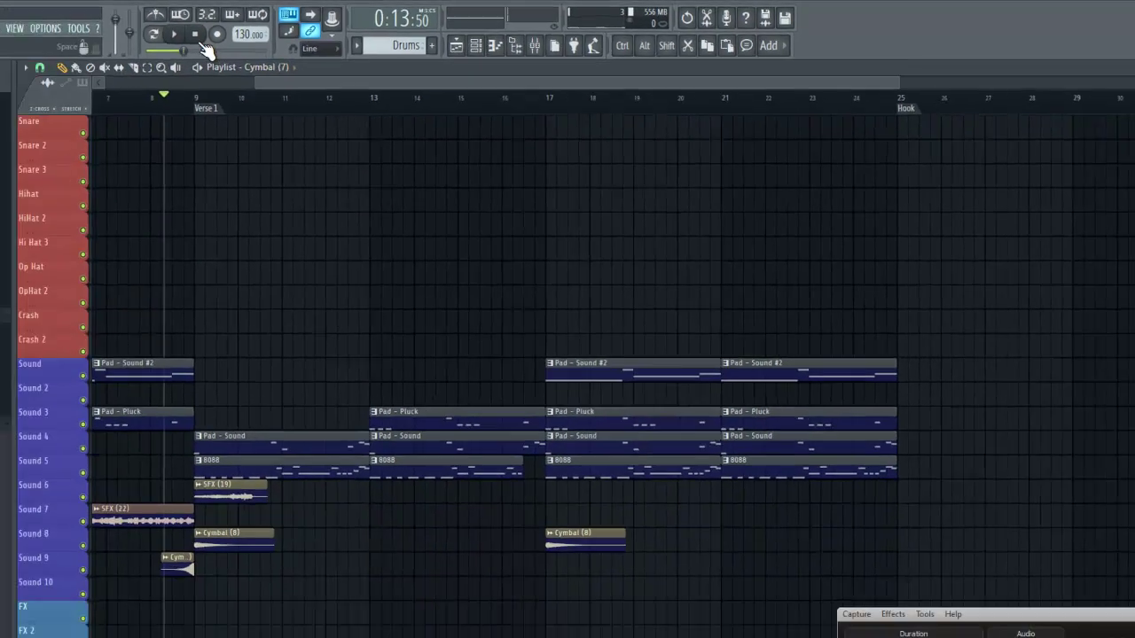
pyautogui.click(4, 44)
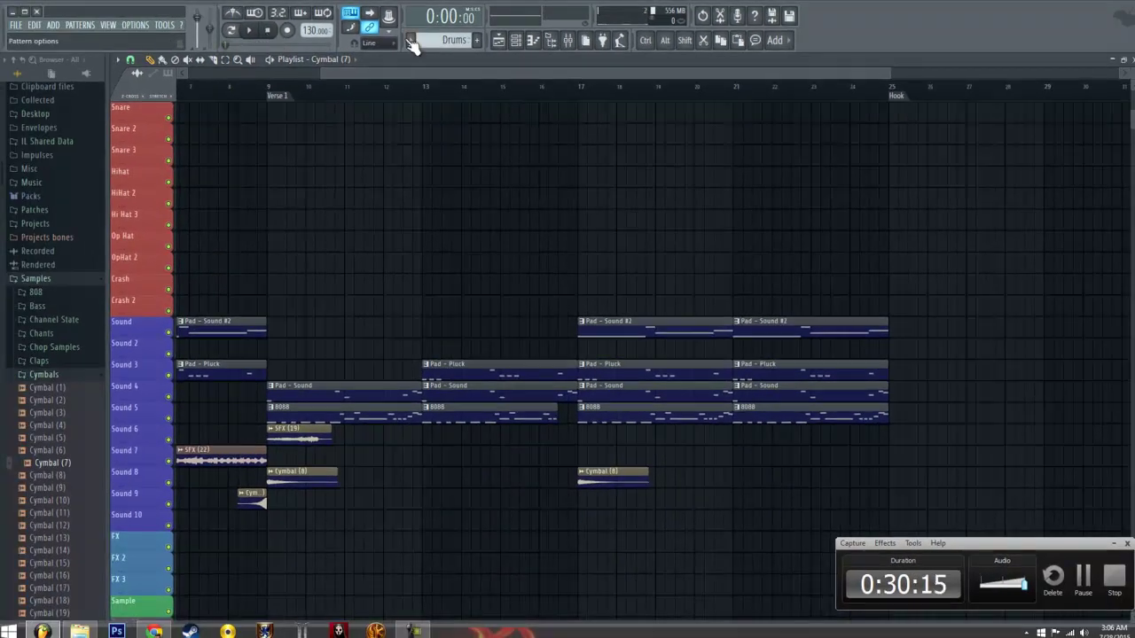
# Show all channels in the channel rack and clone the Sound channel
pyautogui.click(516, 40)
pyautogui.click(159, 63)
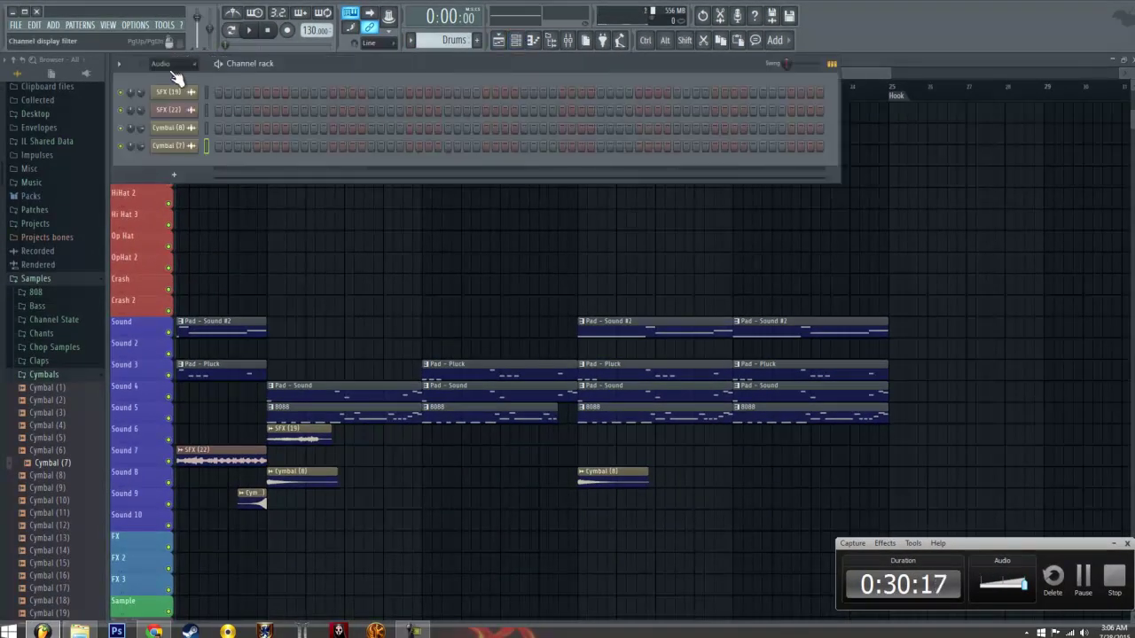
pyautogui.click(175, 81)
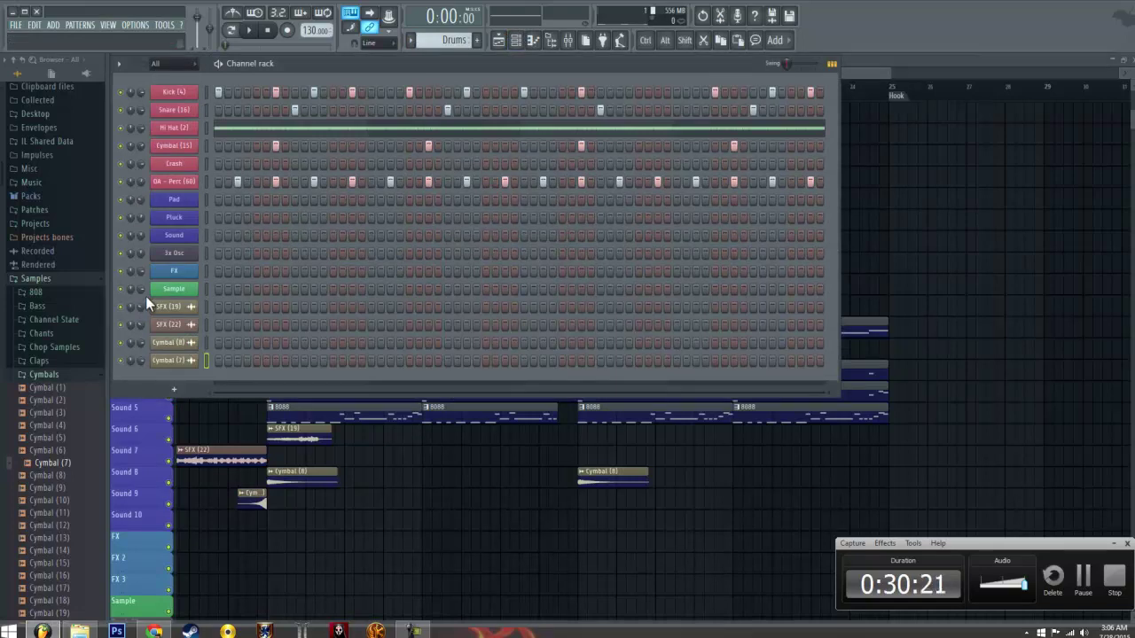
pyautogui.click(174, 239)
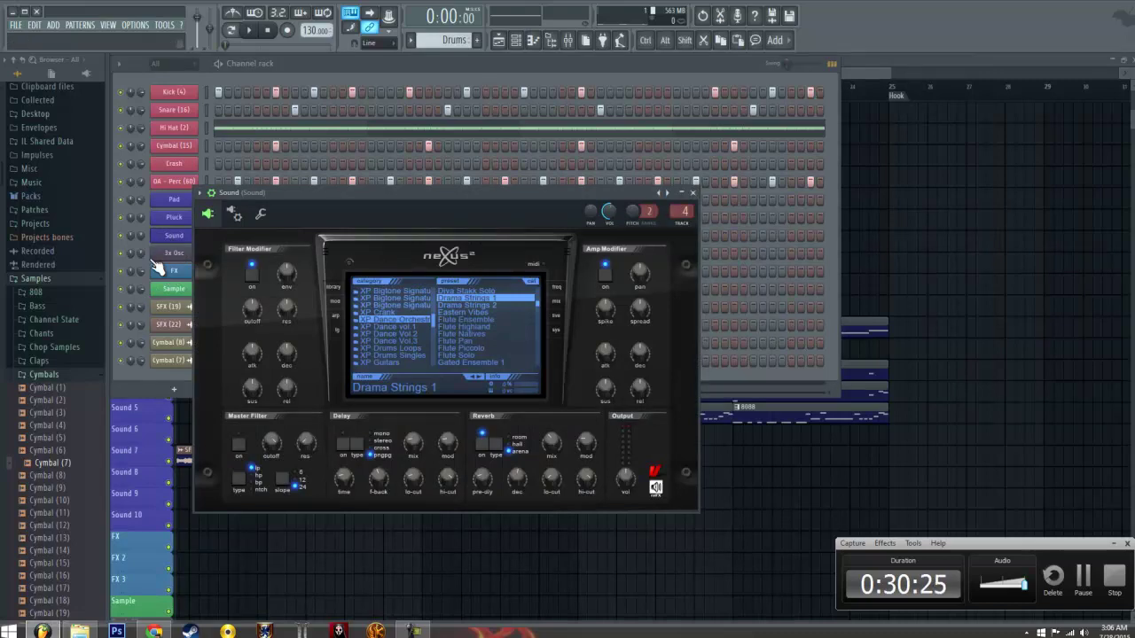
pyautogui.click(171, 237)
pyautogui.rightClick(171, 238)
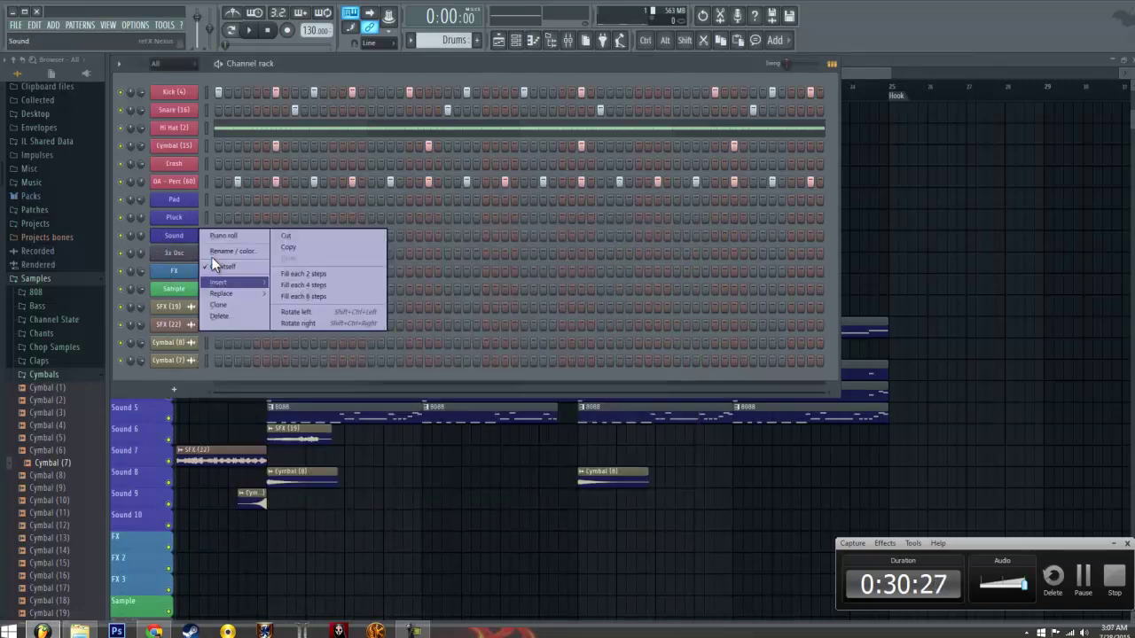
pyautogui.click(218, 305)
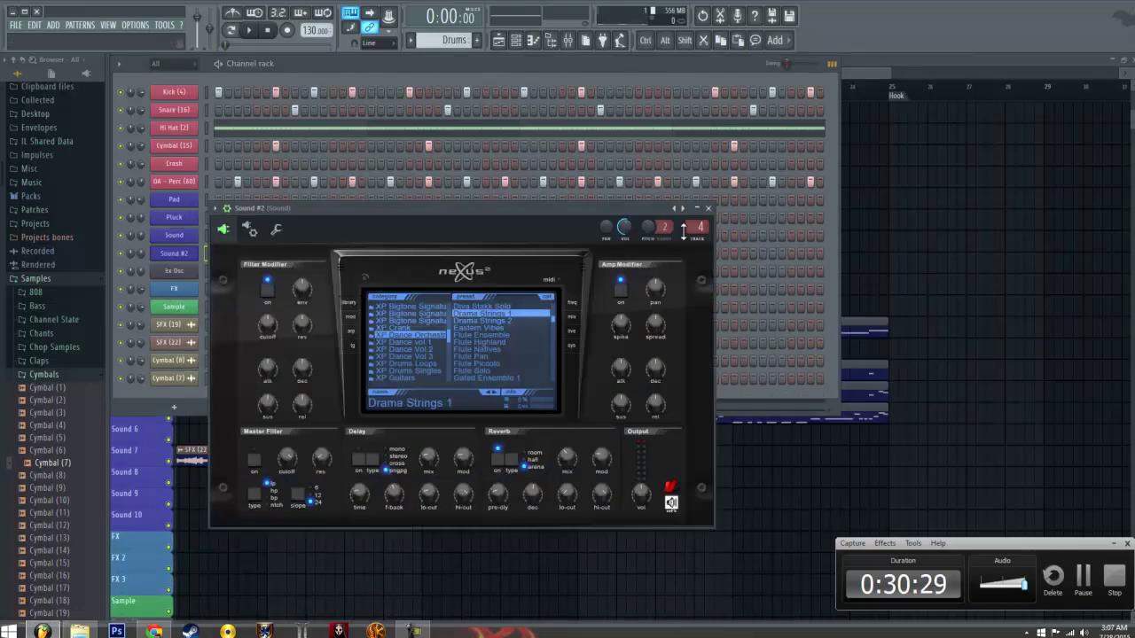
pyautogui.click(709, 207)
# Load the PL Hands Up Bells 3 preset from the Plucked category in the Sound #2 channel's Nexus
pyautogui.rightClick(159, 254)
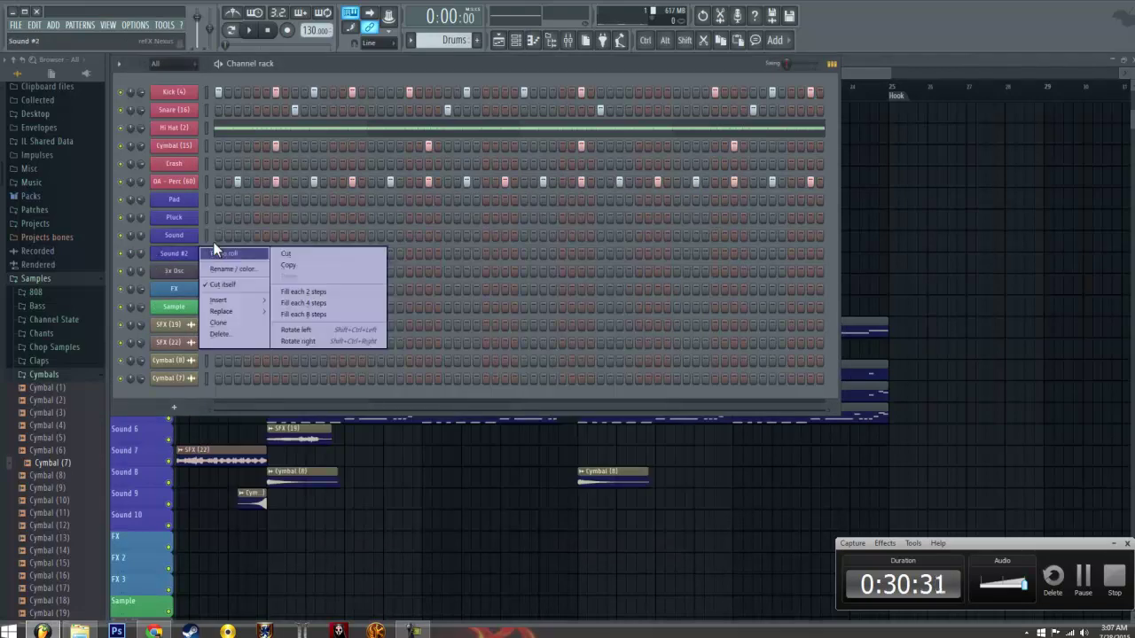
pyautogui.click(195, 259)
pyautogui.scroll(4, 381, 340)
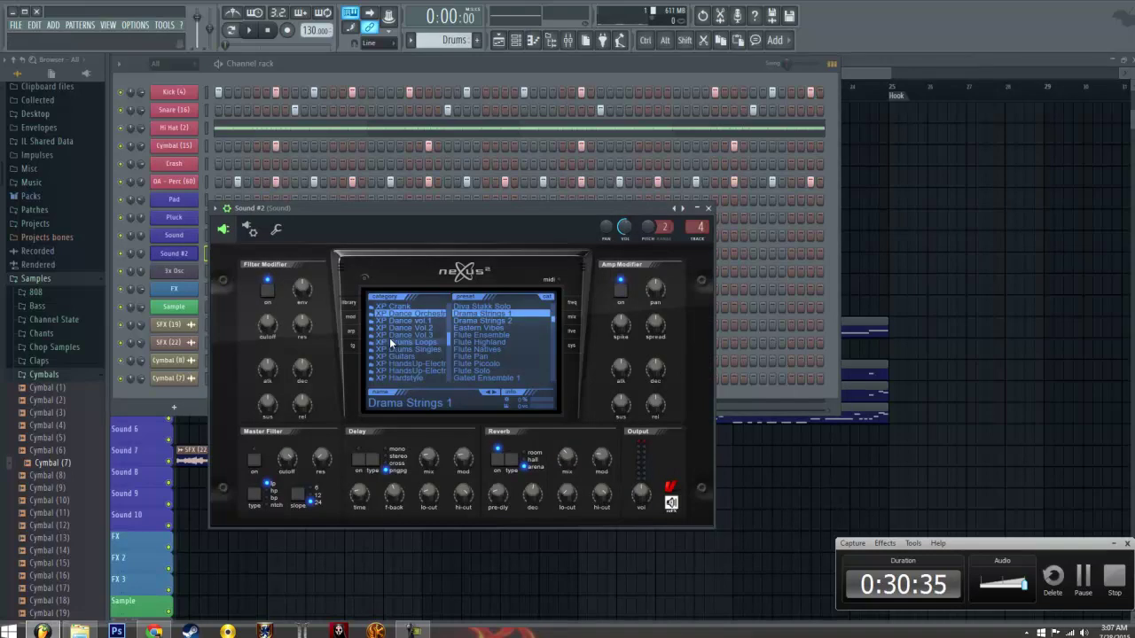
pyautogui.scroll(10, 404, 332)
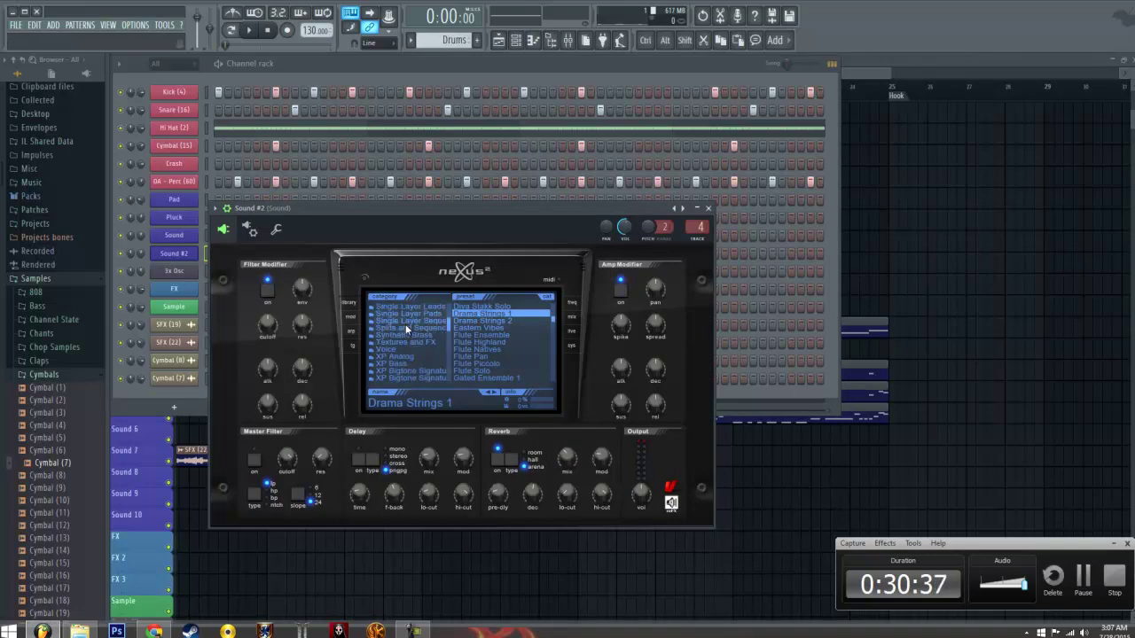
pyautogui.click(413, 363)
pyautogui.scroll(-4, 502, 357)
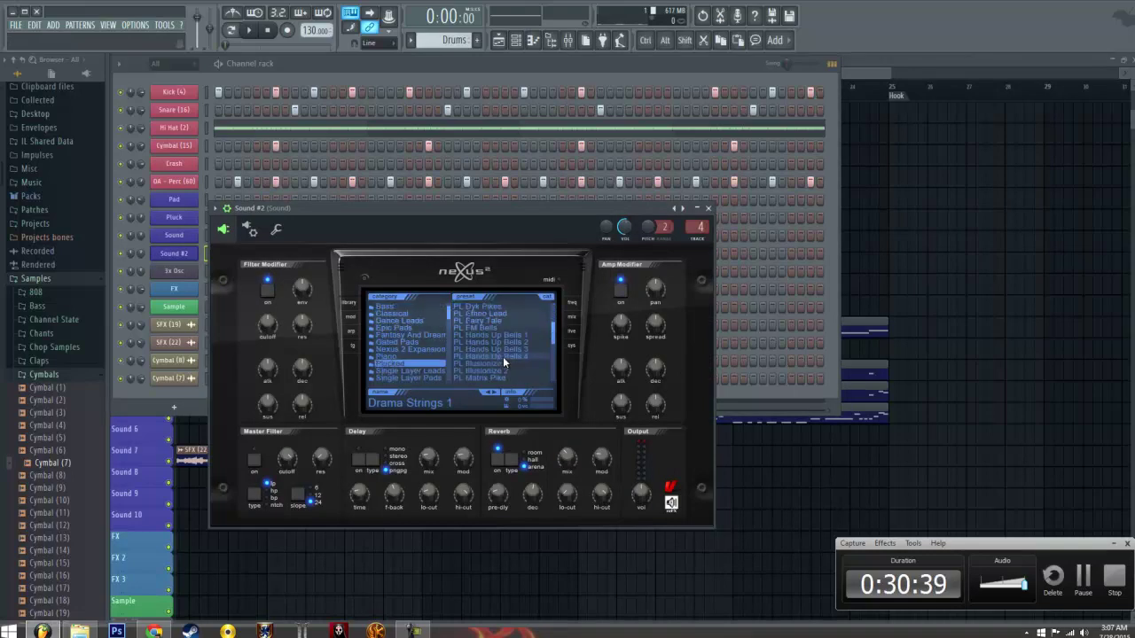
pyautogui.click(506, 350)
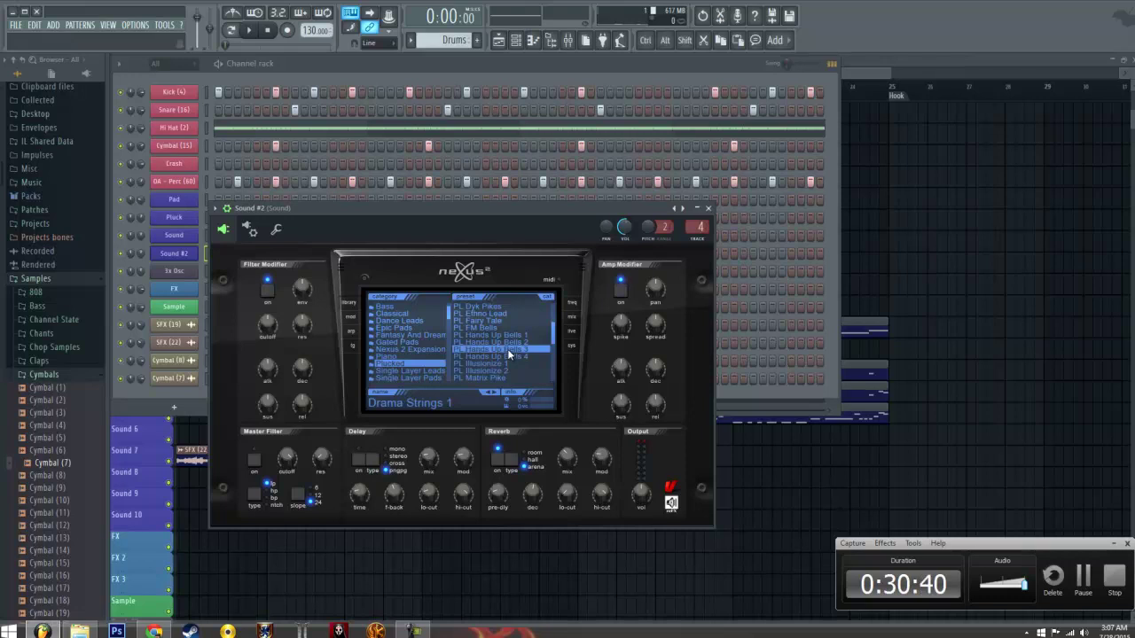
pyautogui.click(709, 209)
# Open the piano roll of the Sound #2 channel and switch to the Pad - Sound #2 pattern
pyautogui.rightClick(177, 255)
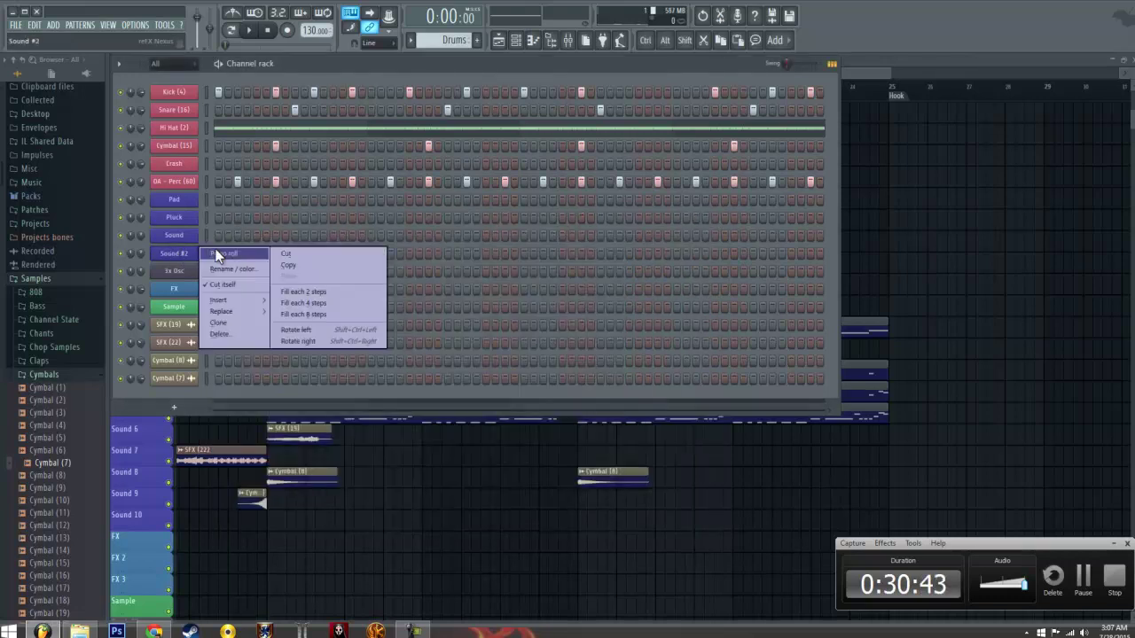
pyautogui.click(215, 256)
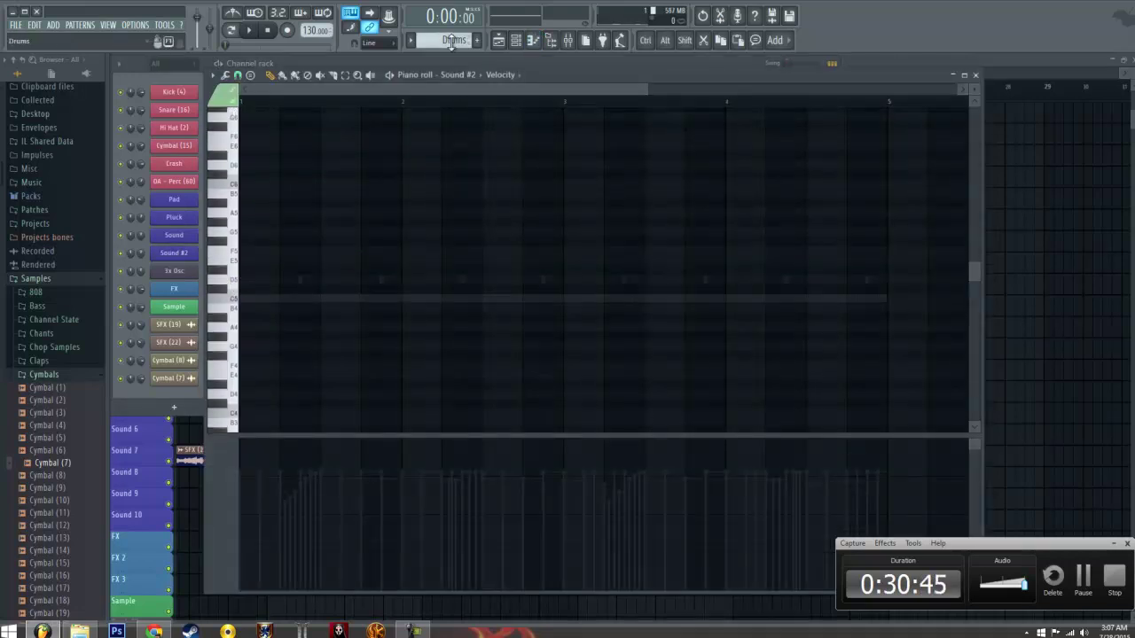
pyautogui.scroll(-2, 451, 42)
pyautogui.scroll(-1, 451, 42)
pyautogui.scroll(1, 452, 42)
pyautogui.scroll(-1, 452, 42)
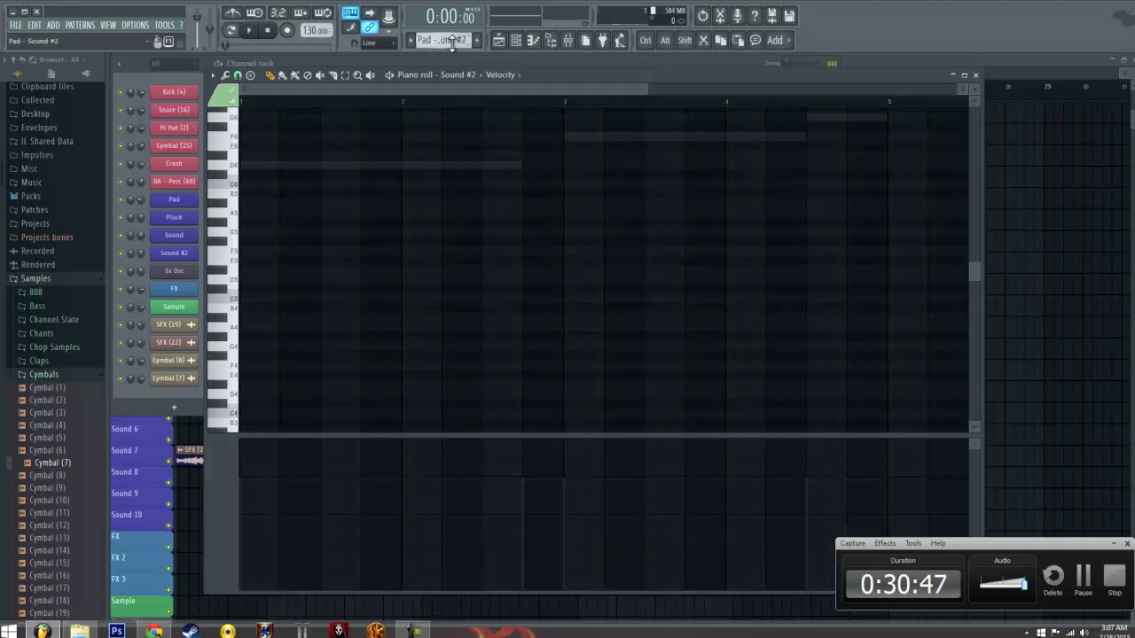
pyautogui.scroll(6, 470, 222)
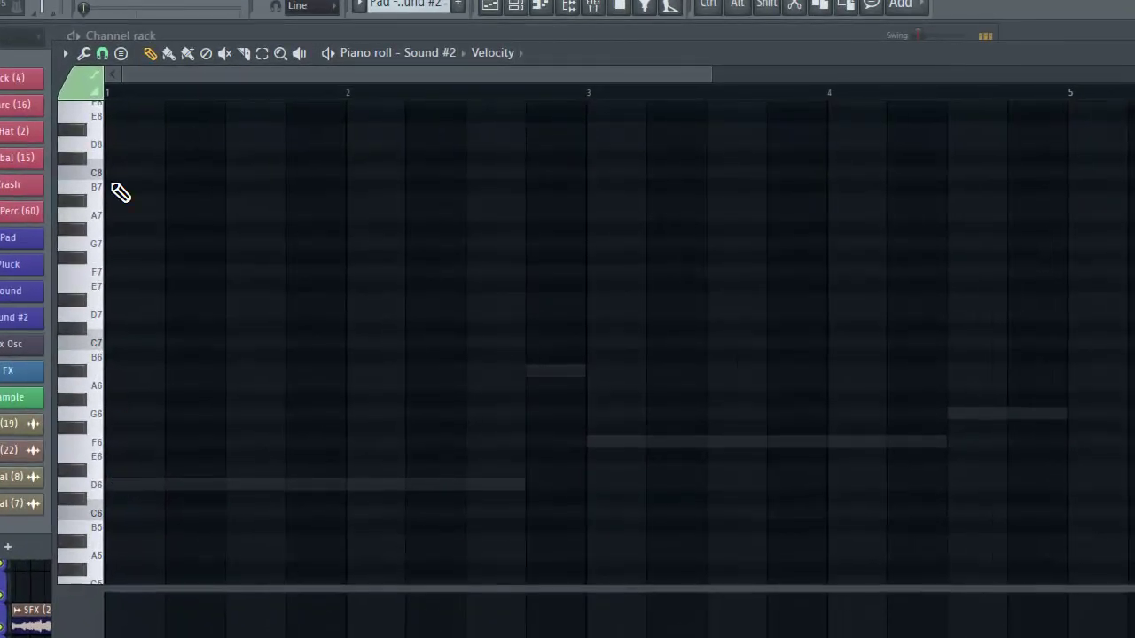
# Stamp a Minor chord on D6 at bar 1 and extend it through three quarters of bar 2
pyautogui.click(64, 56)
pyautogui.moveTo(89, 126)
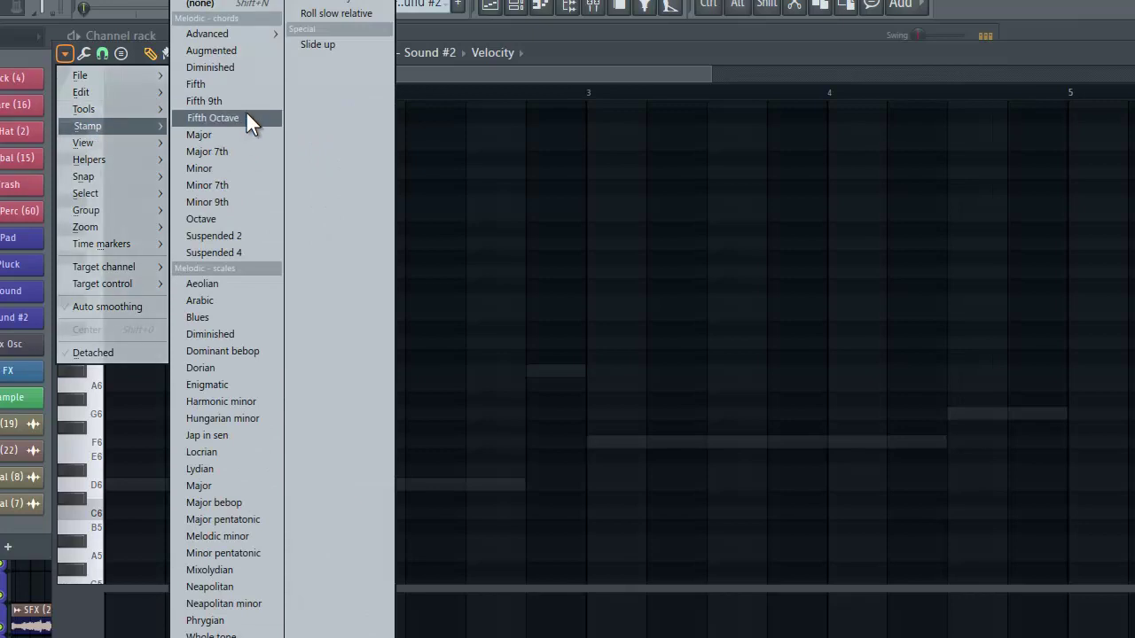
pyautogui.click(249, 171)
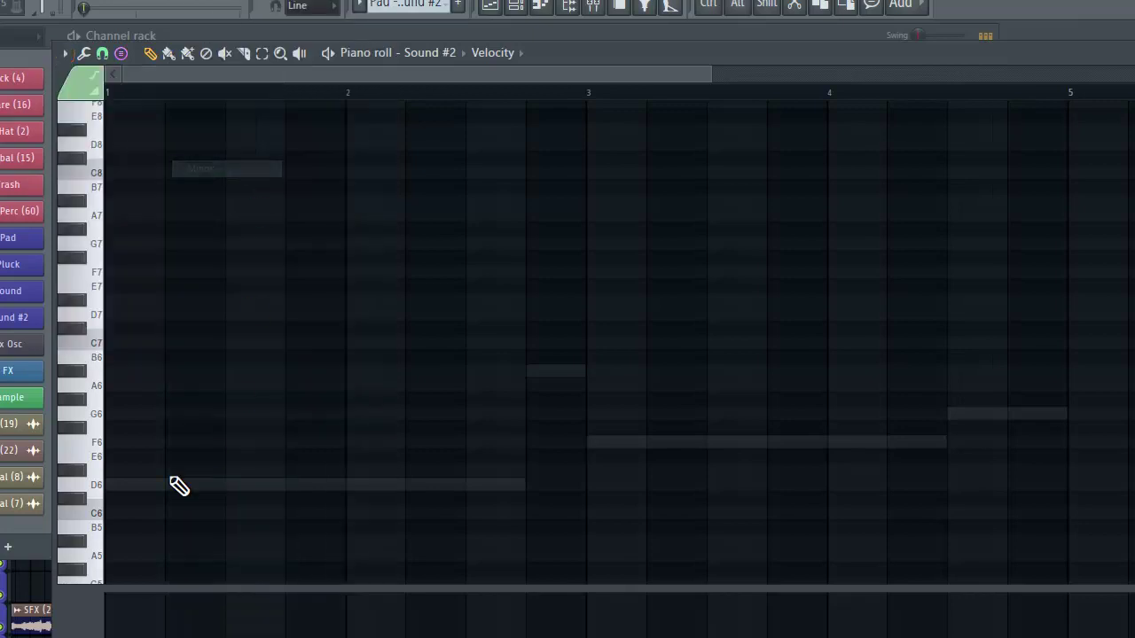
pyautogui.click(111, 485)
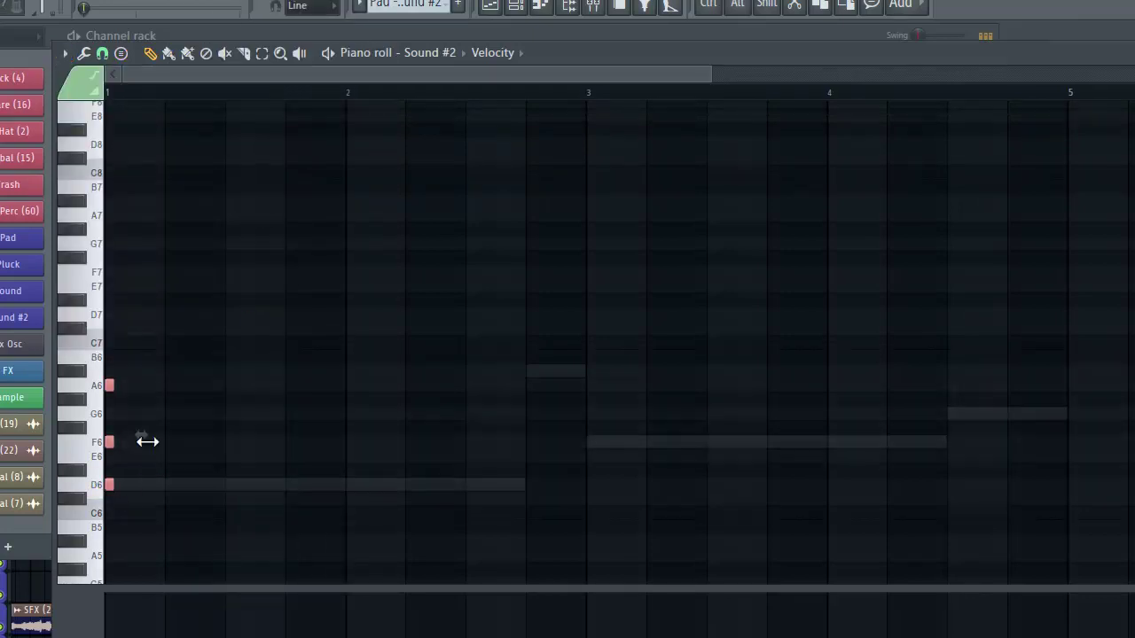
pyautogui.moveTo(114, 441); pyautogui.dragTo(525, 435)
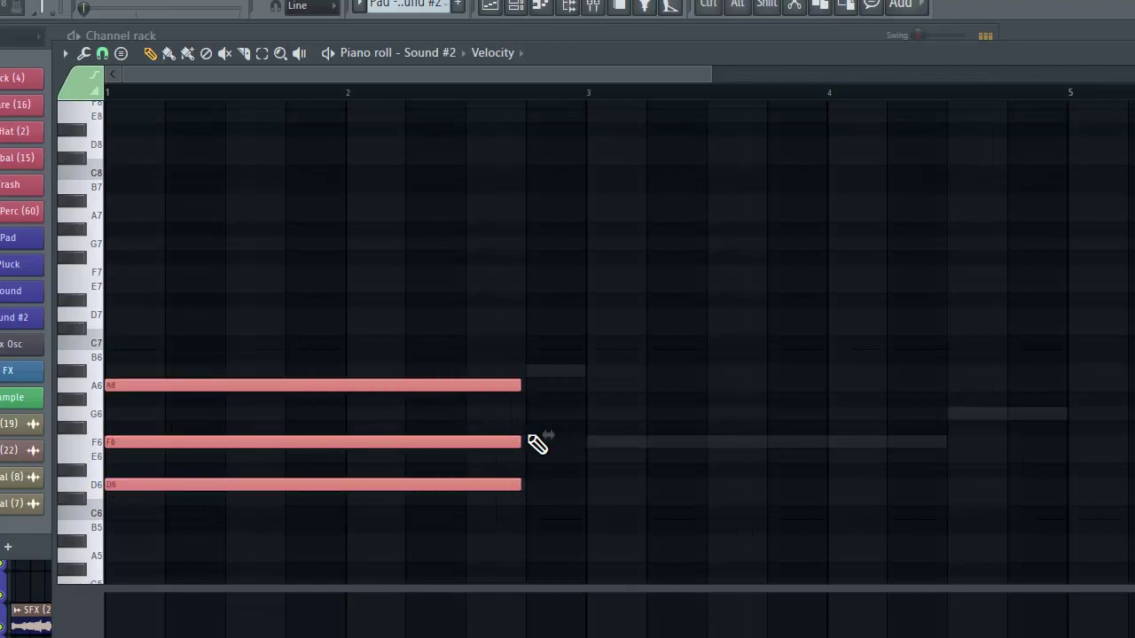
# Build an F6, G#6 and C7 chord from bar 3 to the middle of bar 4
pyautogui.click(592, 442)
pyautogui.moveTo(1003, 435); pyautogui.dragTo(935, 444)
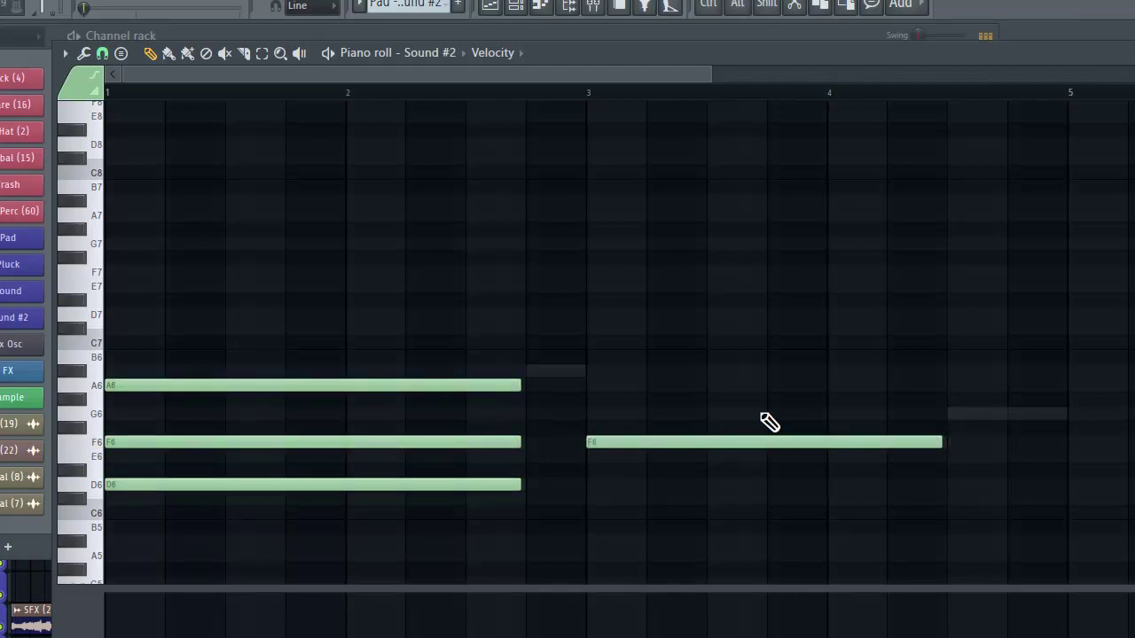
pyautogui.click(592, 387)
pyautogui.click(585, 329)
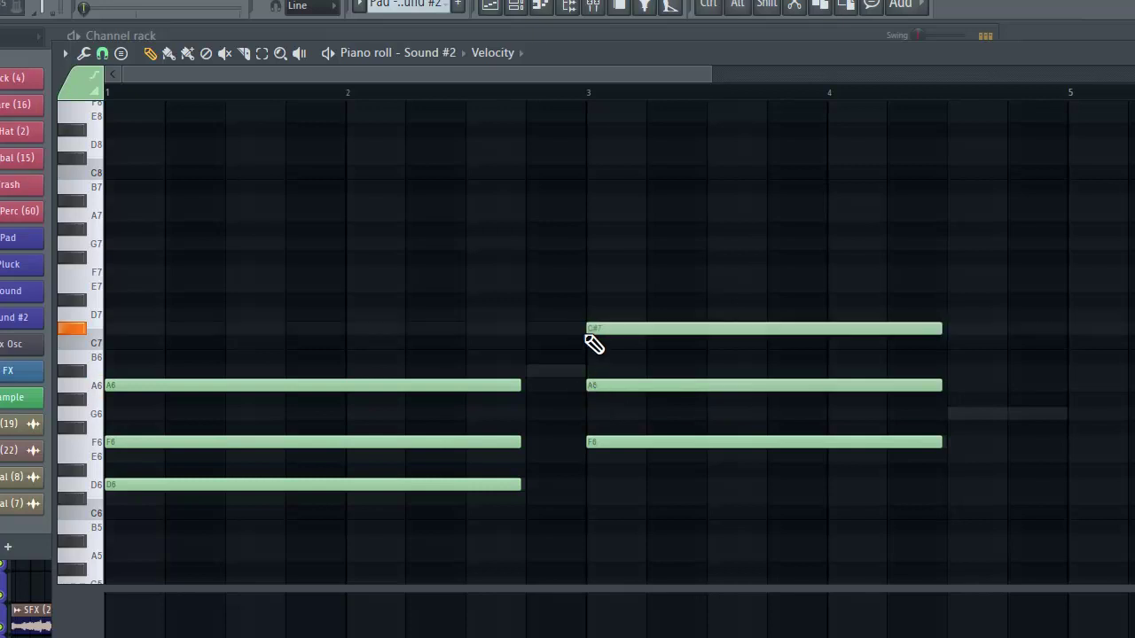
pyautogui.moveTo(786, 385); pyautogui.dragTo(782, 399)
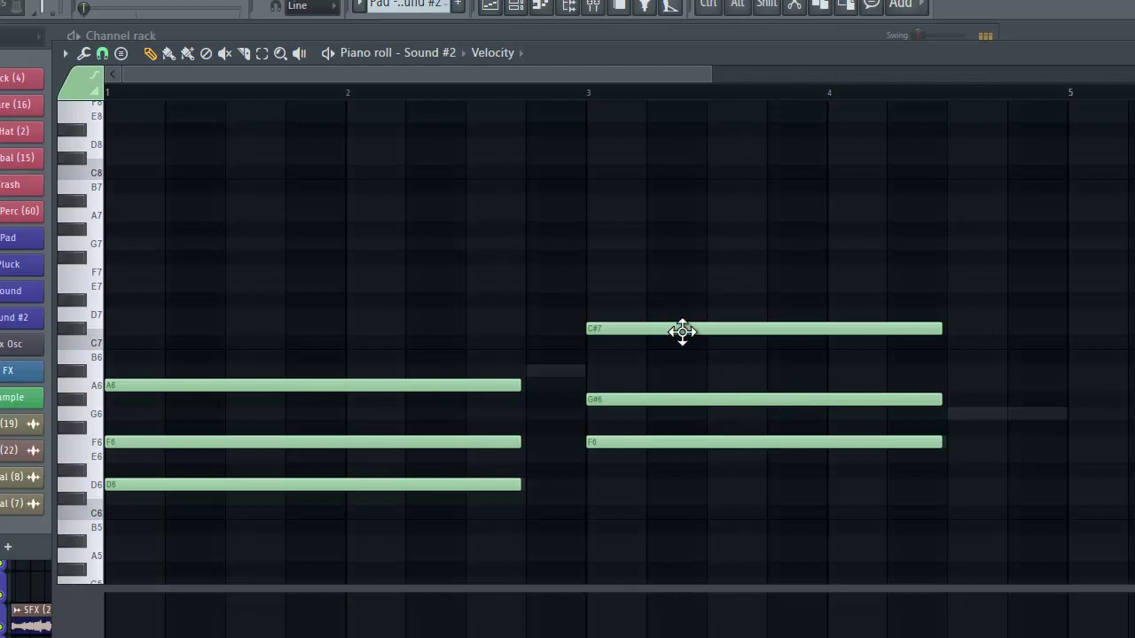
pyautogui.moveTo(682, 332); pyautogui.dragTo(685, 345)
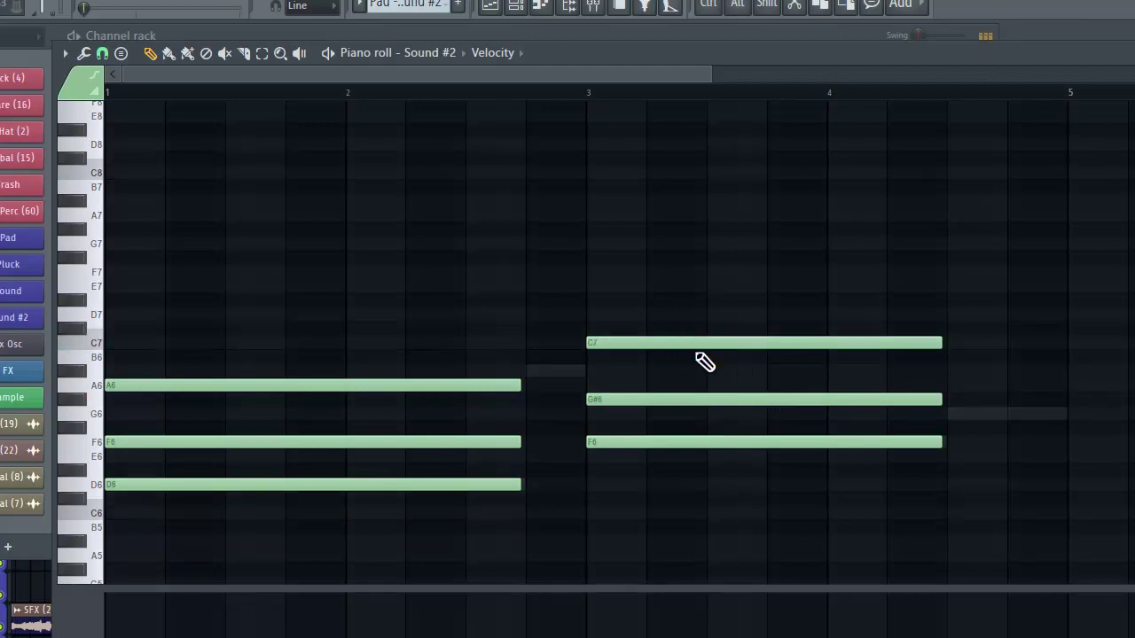
# Raise the bar 3 chord's G#6 note to A6 and add an A#6, C#7 and F7 chord on beat 4 of bar 2
pyautogui.moveTo(694, 399); pyautogui.dragTo(701, 387)
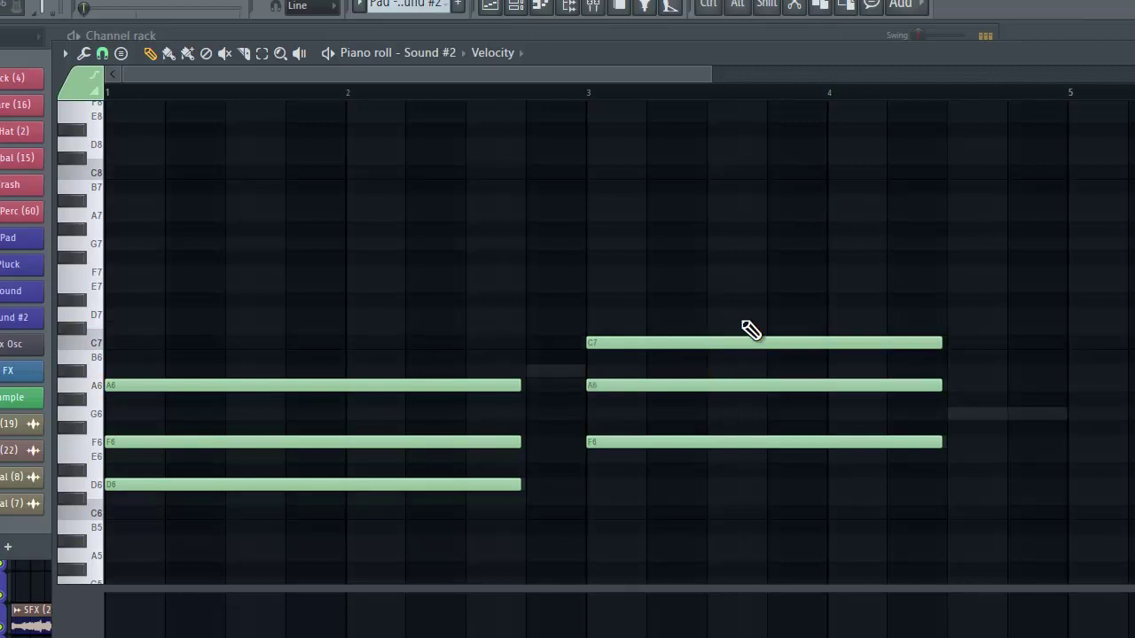
pyautogui.click(525, 371)
pyautogui.moveTo(884, 372); pyautogui.dragTo(584, 374)
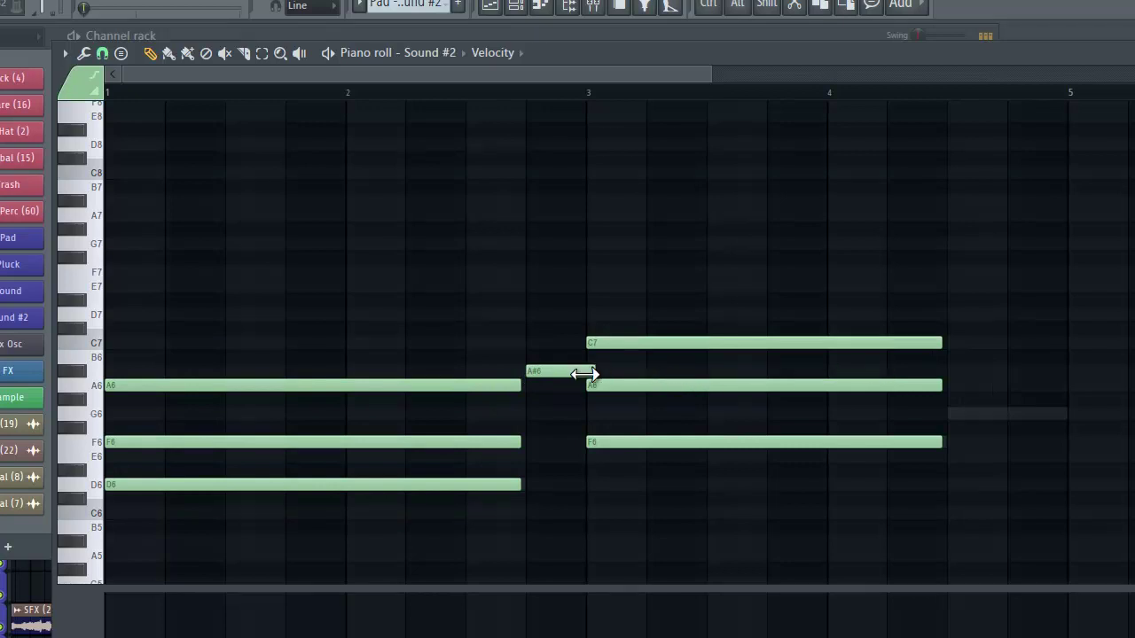
pyautogui.click(527, 314)
pyautogui.moveTo(528, 313)
pyautogui.mouseDown()
pyautogui.moveTo(529, 344)
pyautogui.moveTo(531, 323)
pyautogui.mouseUp()
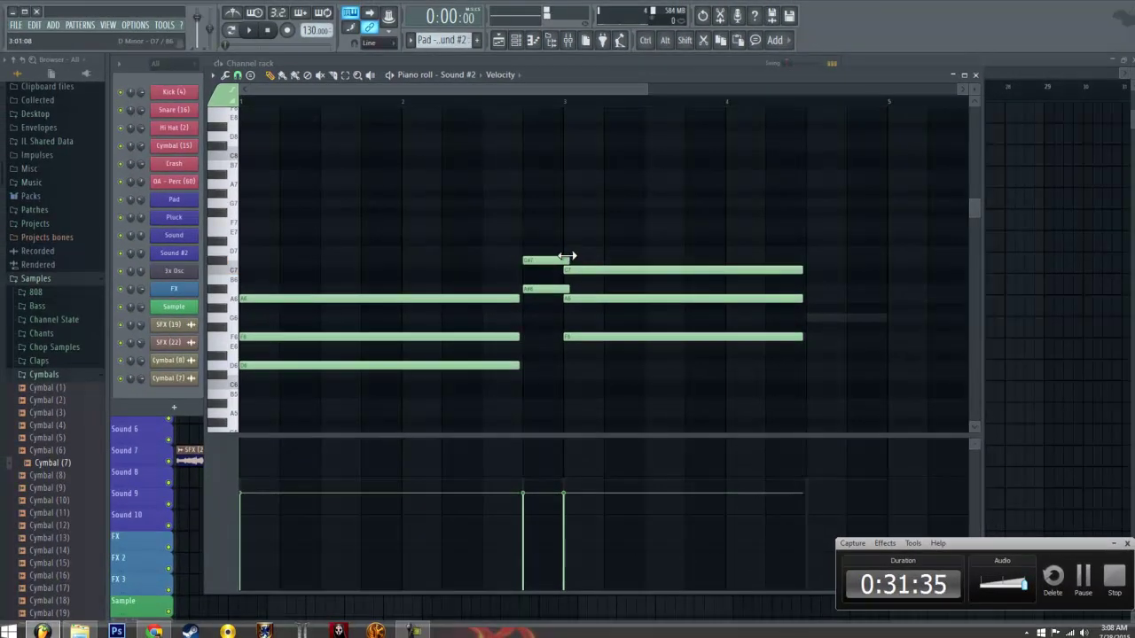
pyautogui.click(526, 232)
pyautogui.moveTo(525, 231); pyautogui.dragTo(524, 221)
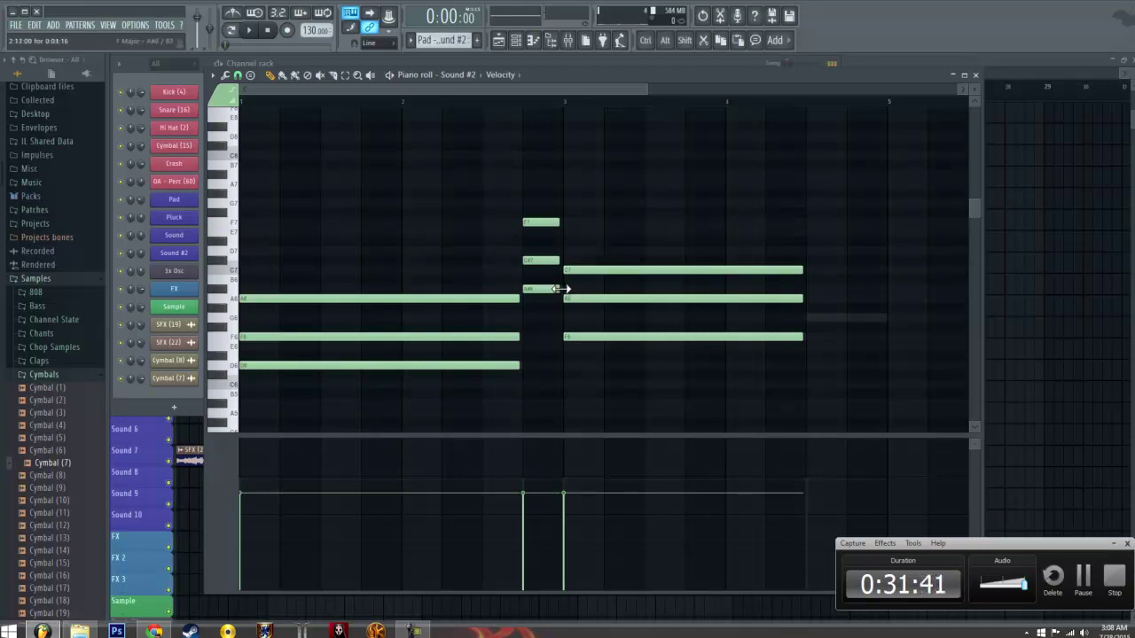
# Place a G6, A#6 and D7 chord on beat 3 of bar 4 and raise the bar 2 chord's C#7 to D7
pyautogui.click(809, 316)
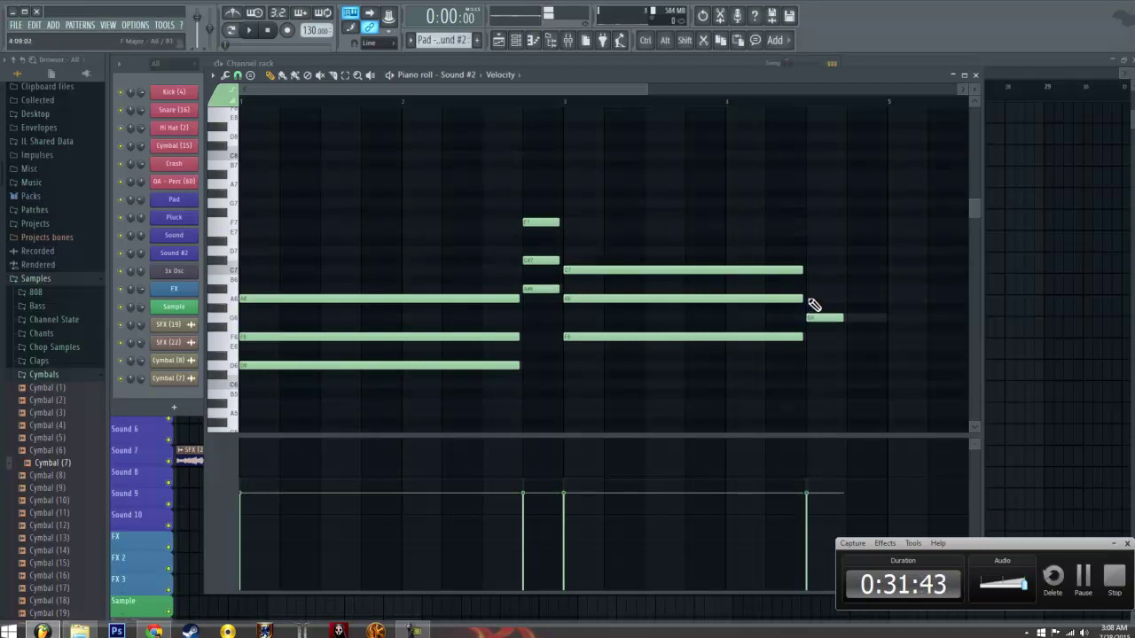
pyautogui.click(809, 289)
pyautogui.click(809, 252)
pyautogui.moveTo(540, 259); pyautogui.dragTo(541, 250)
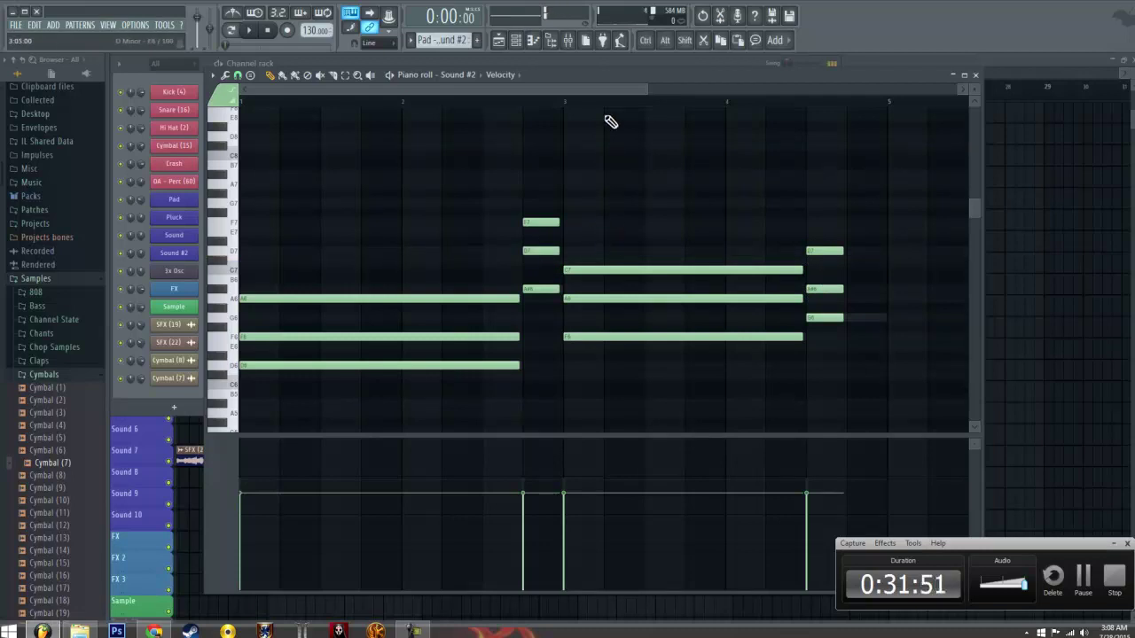
# Play back the song with the chords and extend the last chord to the end of bar 4
pyautogui.press('space')
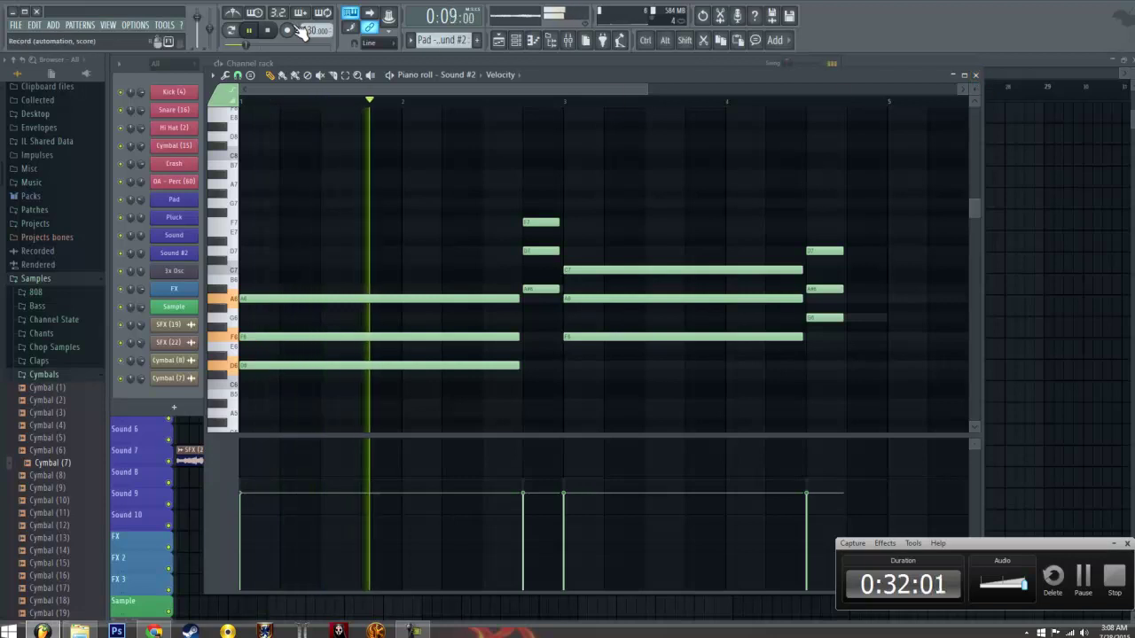
pyautogui.press('space')
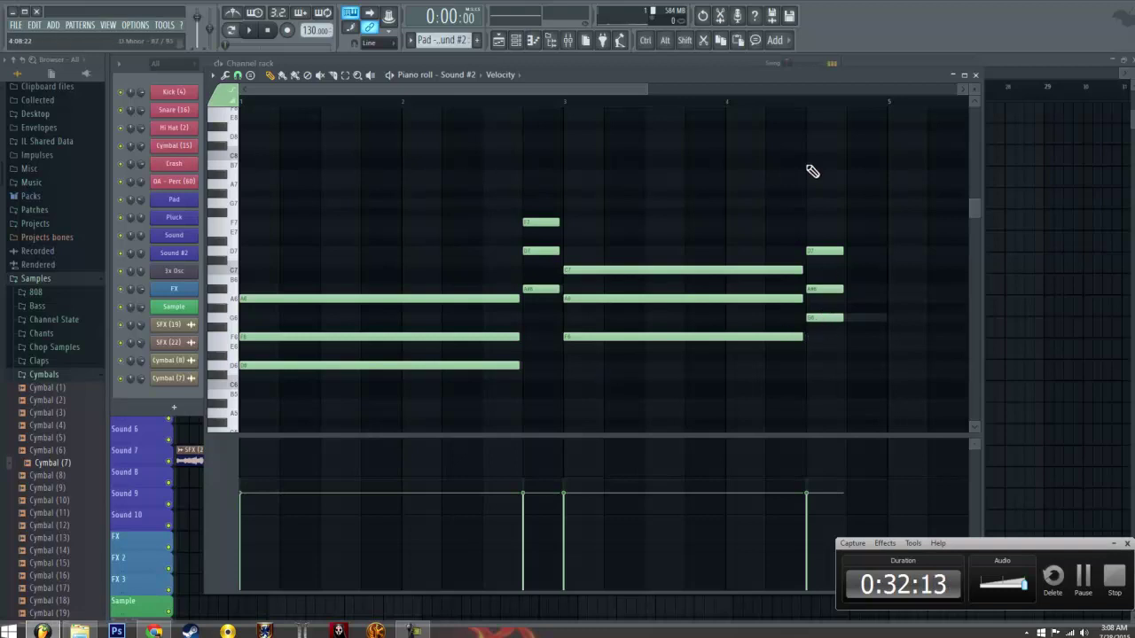
pyautogui.moveTo(841, 234)
pyautogui.mouseDown()
pyautogui.moveTo(864, 340)
pyautogui.moveTo(858, 328)
pyautogui.moveTo(882, 315)
pyautogui.mouseUp()
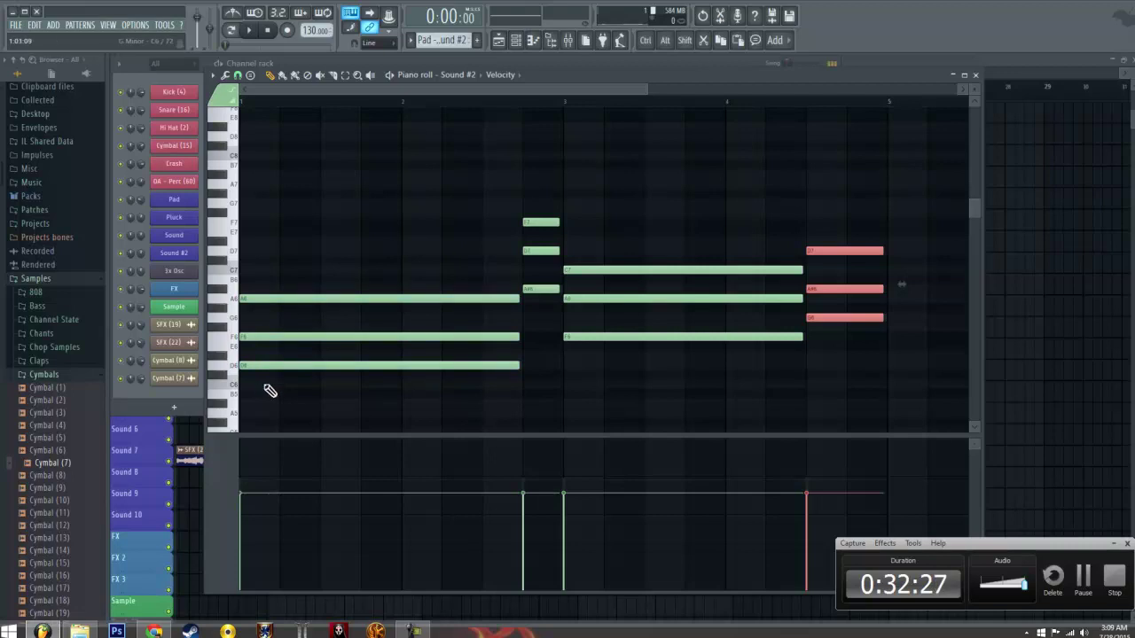
# Replace the opening D6, F6 and A6 chord with single notes in bar 1: D6 on beat 1, F6 on beat 3, A6 on beat 4
pyautogui.rightClick(269, 299)
pyautogui.rightClick(271, 337)
pyautogui.rightClick(271, 365)
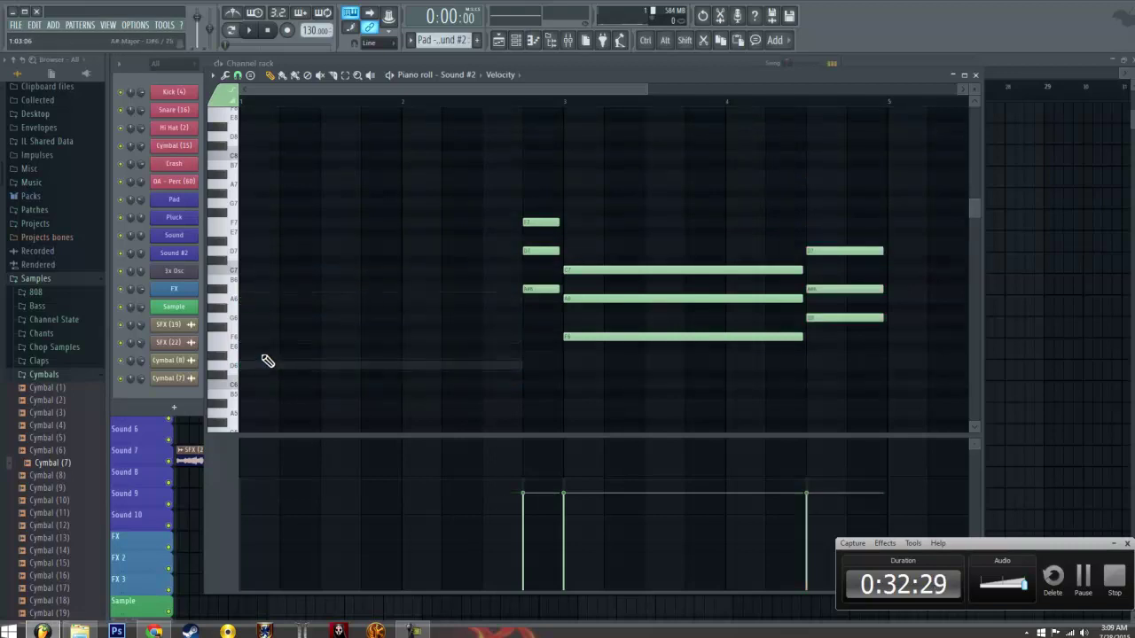
pyautogui.click(246, 367)
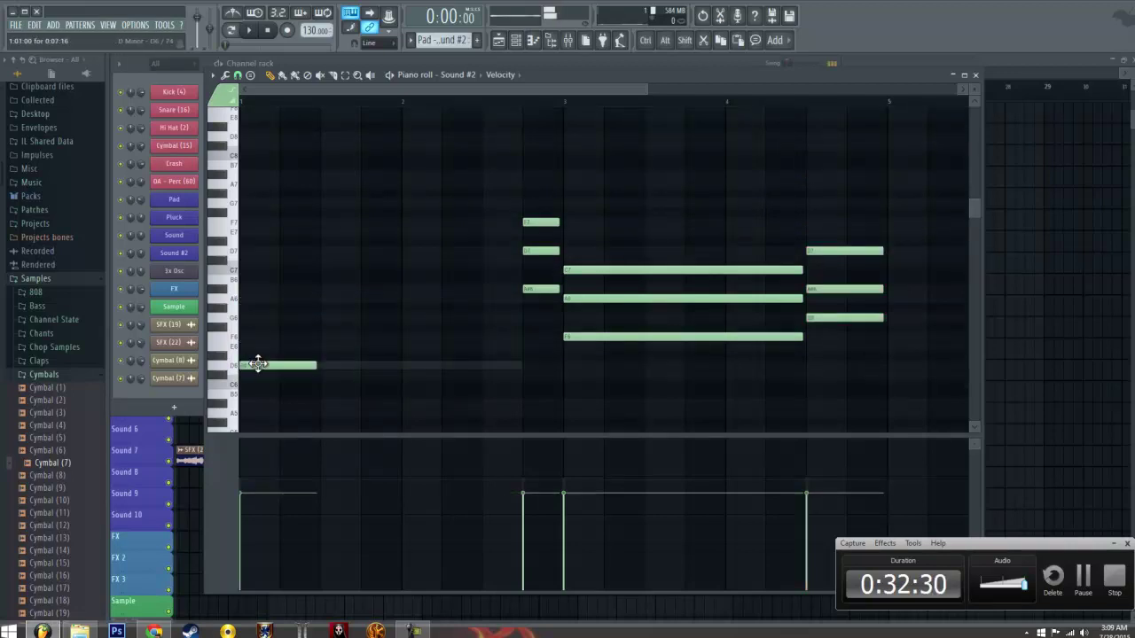
pyautogui.click(324, 337)
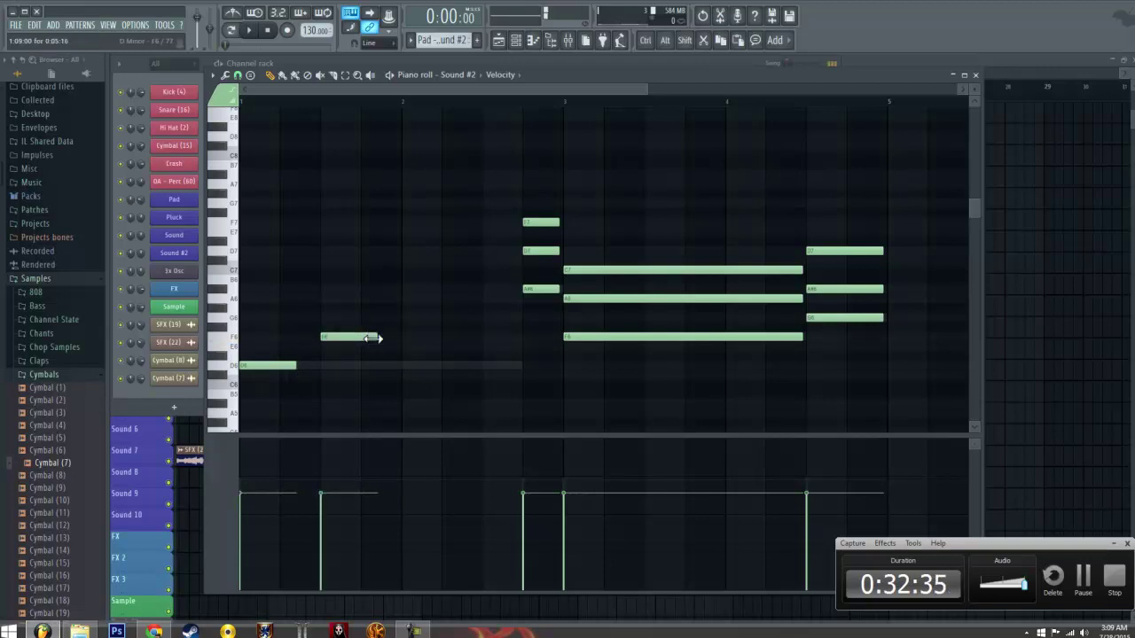
pyautogui.click(365, 299)
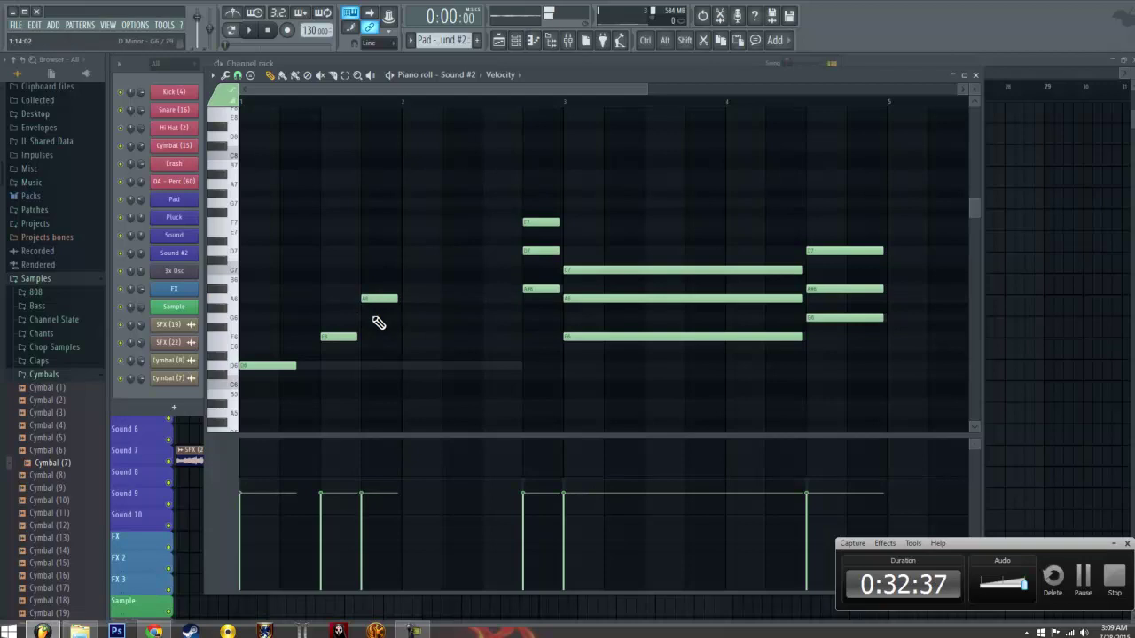
# Add D6 on beat 1 and F6 on beat 3 of bar 2, and delete the D7 and F7 above the A#6
pyautogui.click(404, 366)
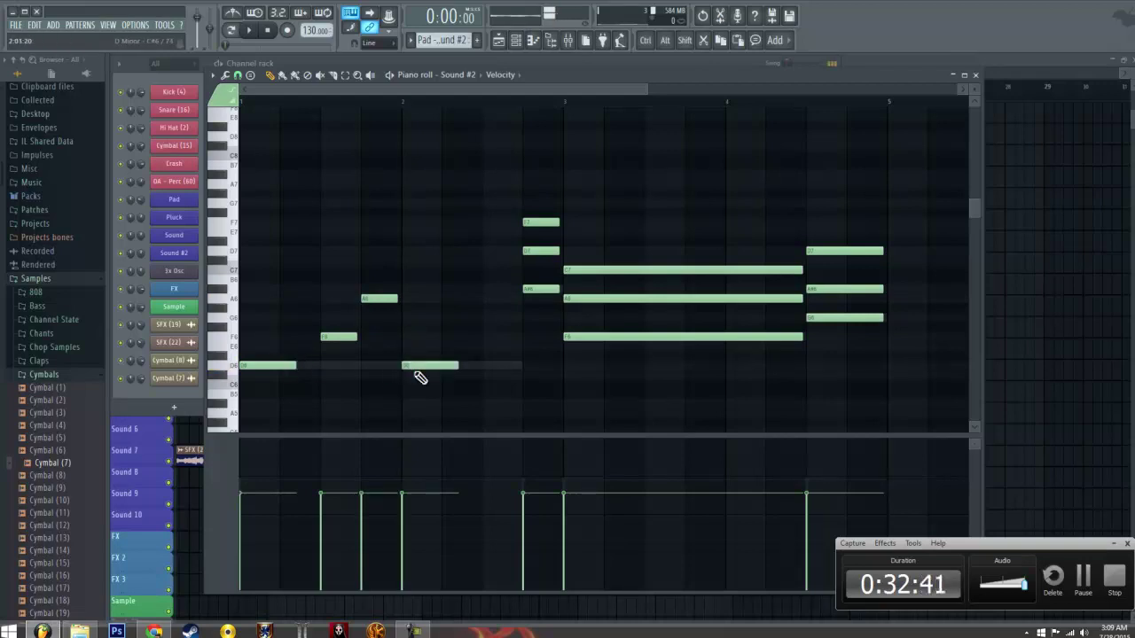
pyautogui.click(334, 339)
pyautogui.click(485, 337)
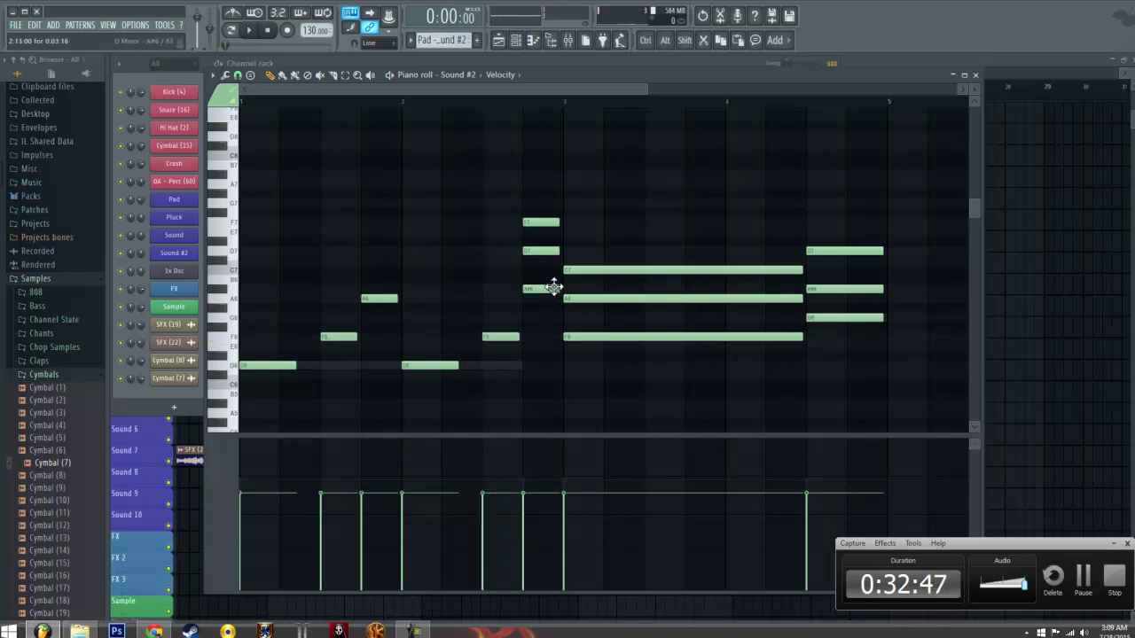
pyautogui.rightClick(538, 251)
pyautogui.rightClick(540, 223)
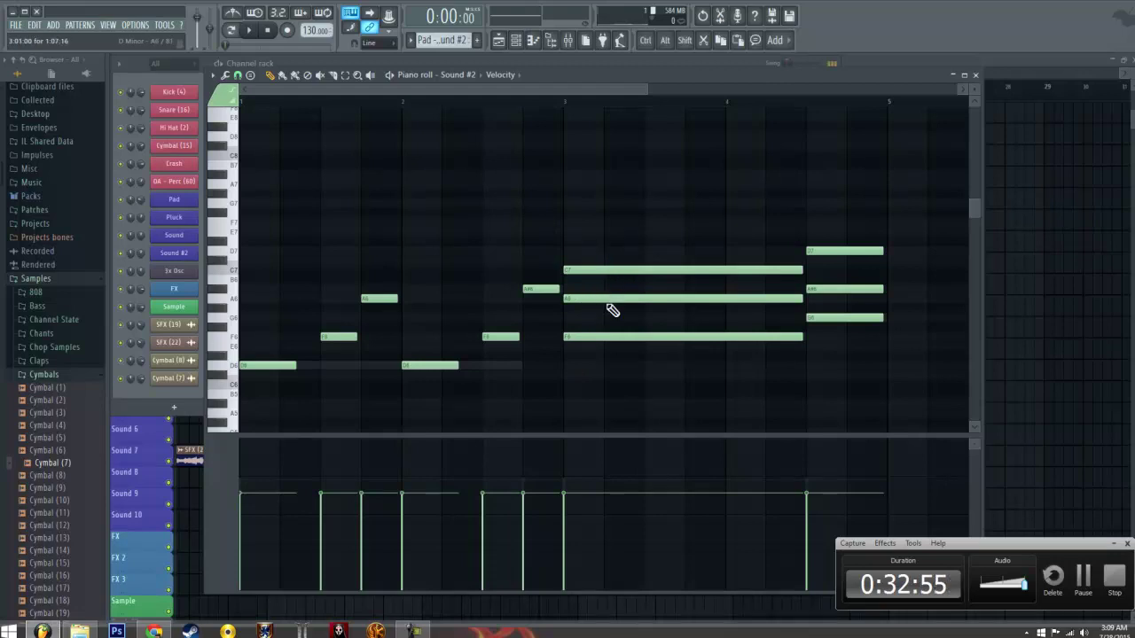
# Break up the bar 3 chord by shortening F6 and moving A6 to beat 3 and C7 to beat 4 as one-beat notes
pyautogui.moveTo(798, 337); pyautogui.dragTo(644, 330)
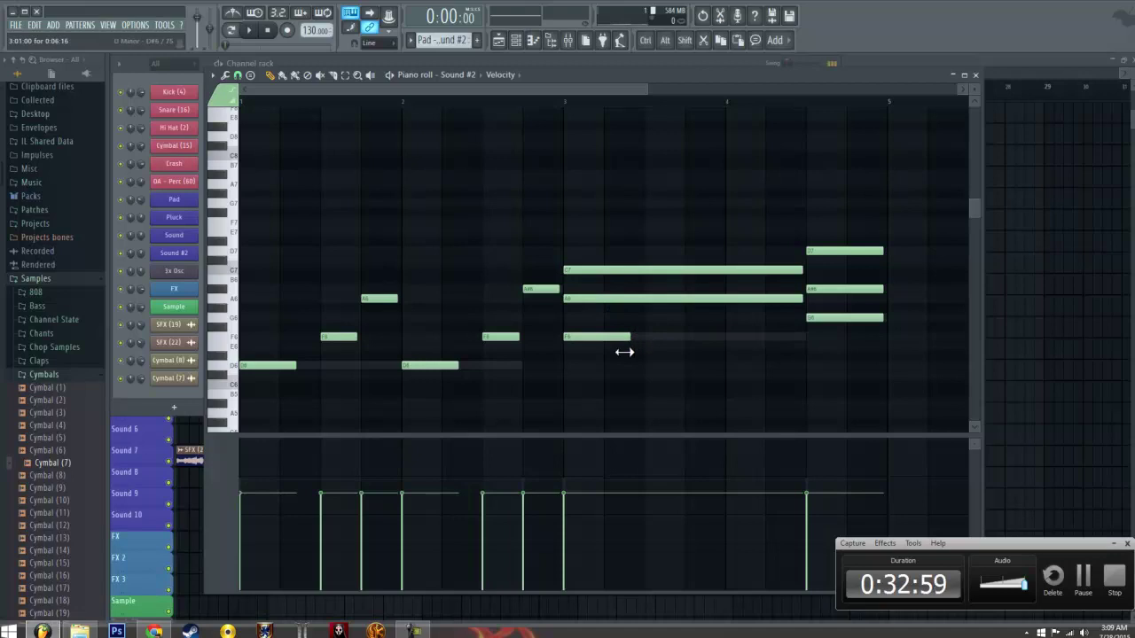
pyautogui.moveTo(618, 296); pyautogui.dragTo(704, 296)
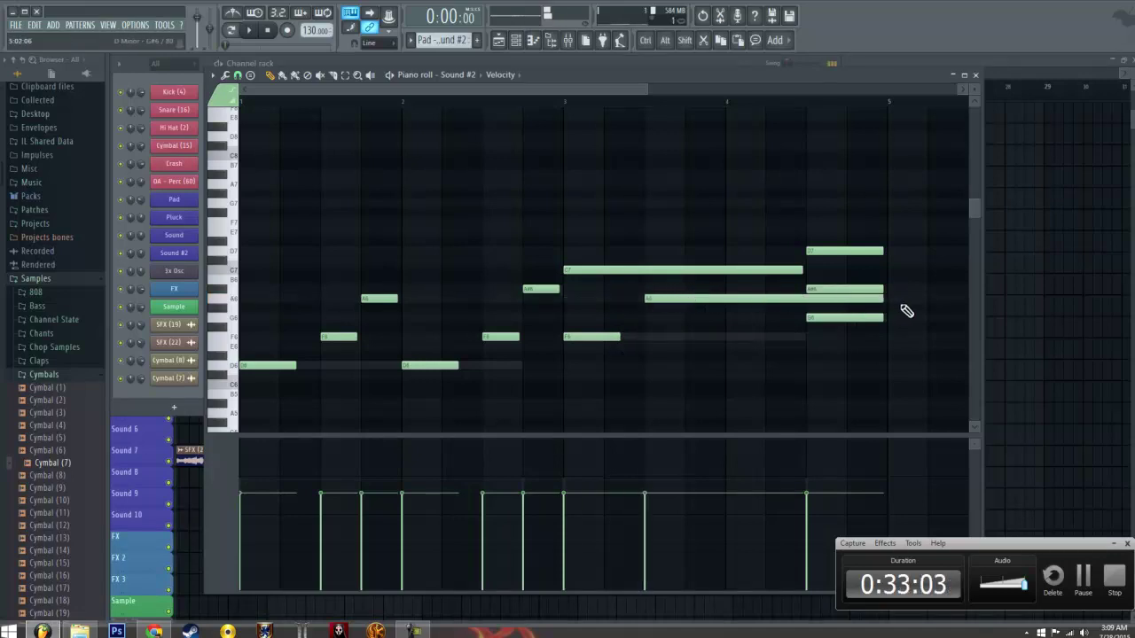
pyautogui.moveTo(872, 298); pyautogui.dragTo(702, 318)
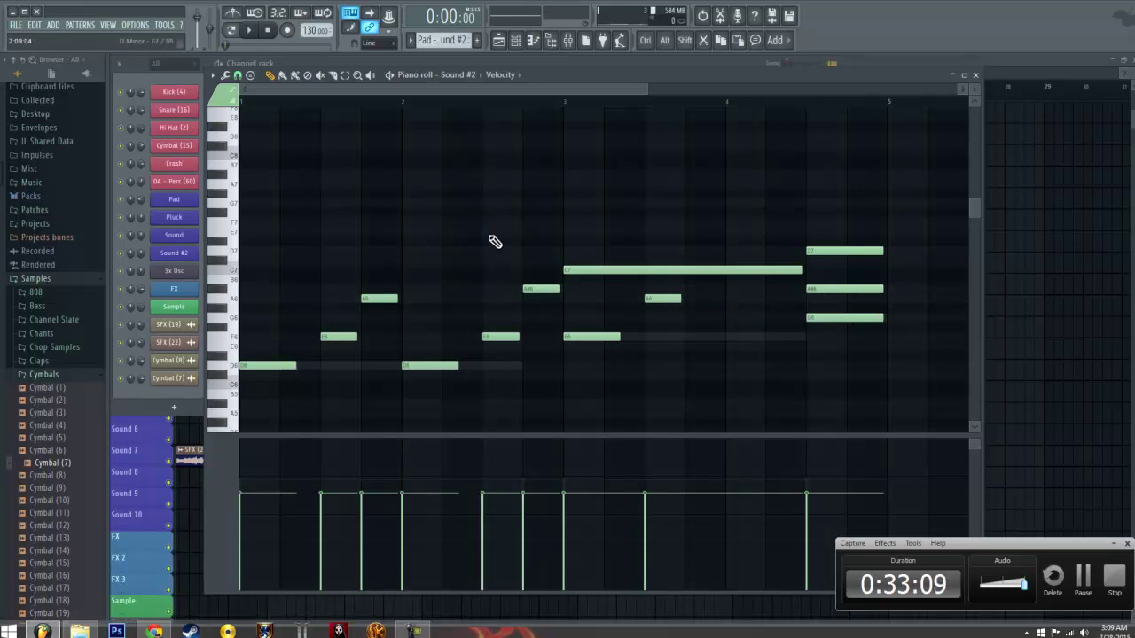
pyautogui.moveTo(597, 269); pyautogui.dragTo(723, 269)
pyautogui.click(927, 270)
pyautogui.rightClick(930, 268)
pyautogui.moveTo(927, 269); pyautogui.dragTo(724, 297)
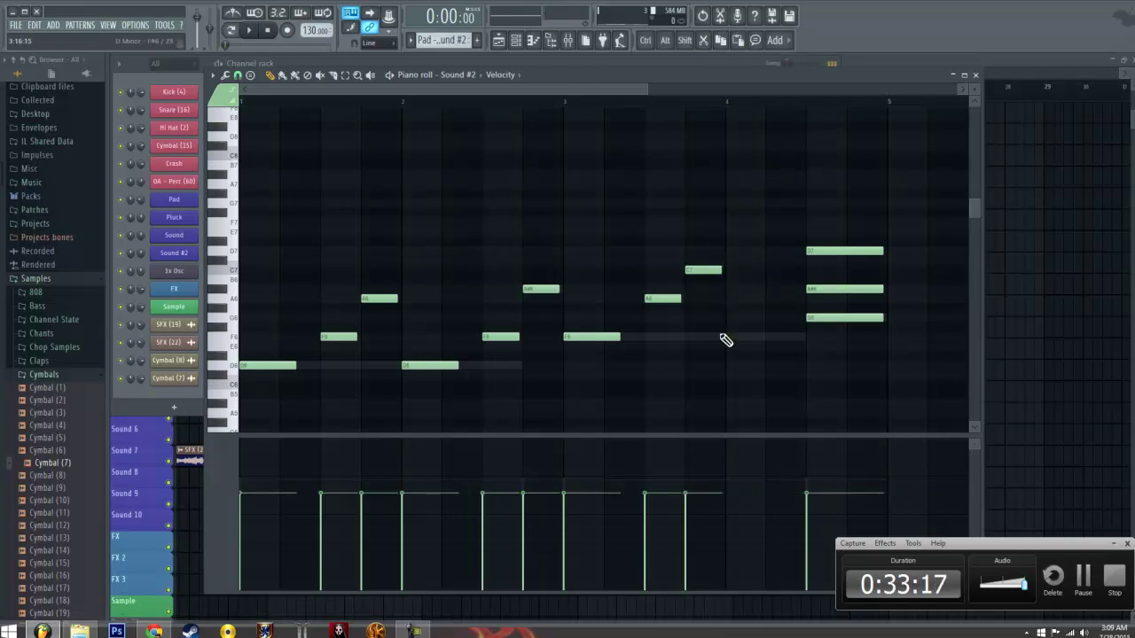
# Add F6 at the start of bar 4 and turn the final chord into staggered half-beat notes G6, D7, A#6 and A6
pyautogui.click(579, 338)
pyautogui.click(731, 338)
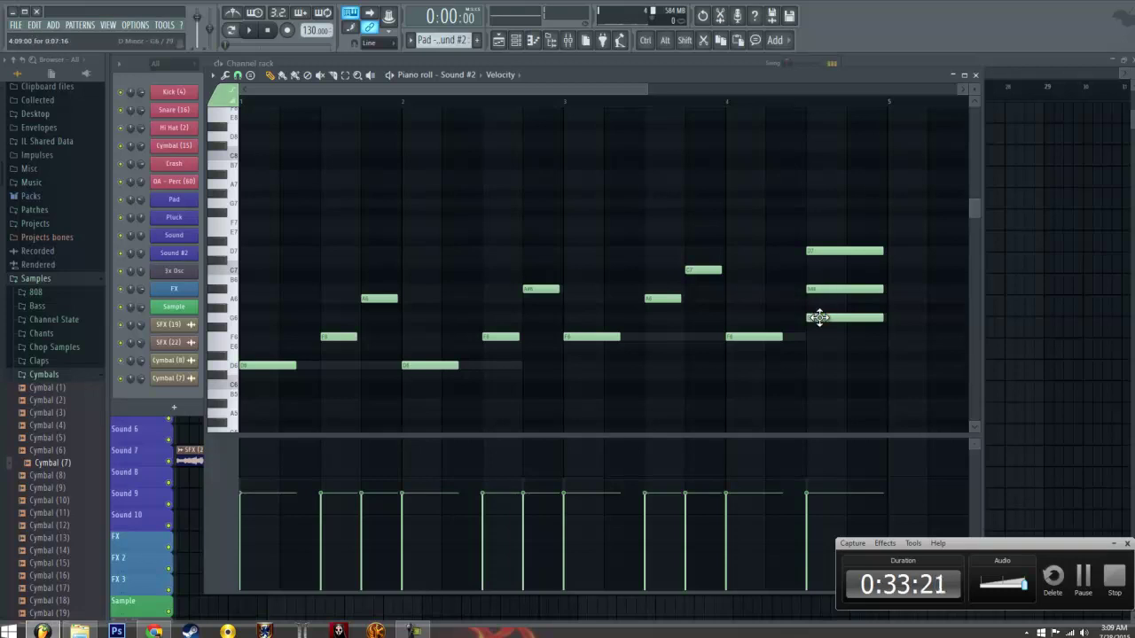
pyautogui.moveTo(823, 293); pyautogui.dragTo(861, 292)
pyautogui.moveTo(838, 250); pyautogui.dragTo(857, 251)
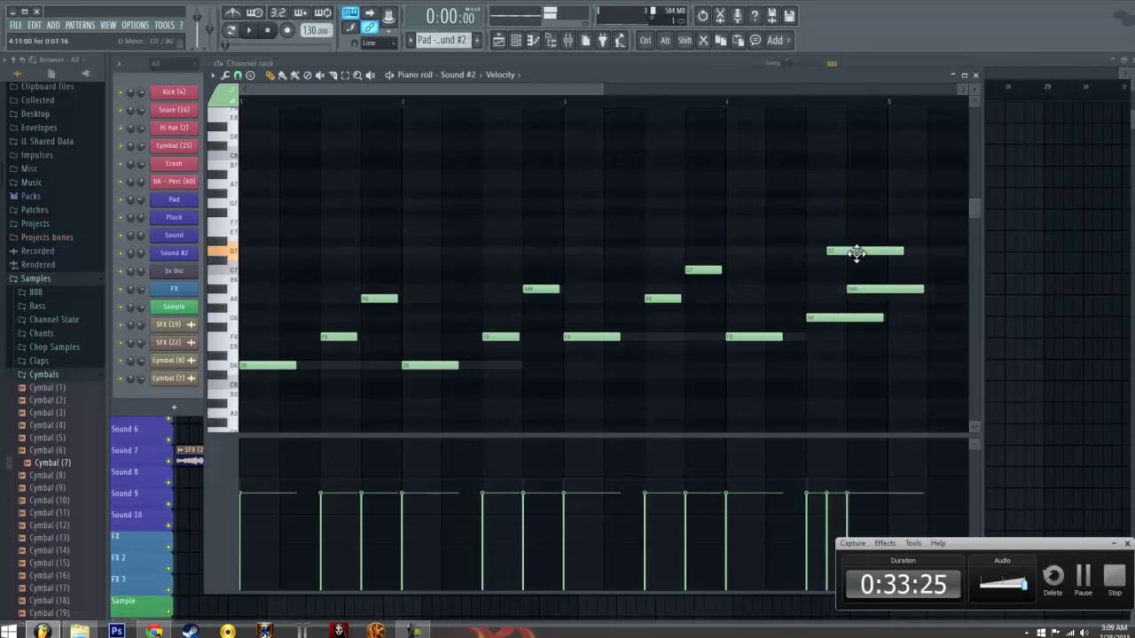
pyautogui.moveTo(921, 291); pyautogui.dragTo(896, 291)
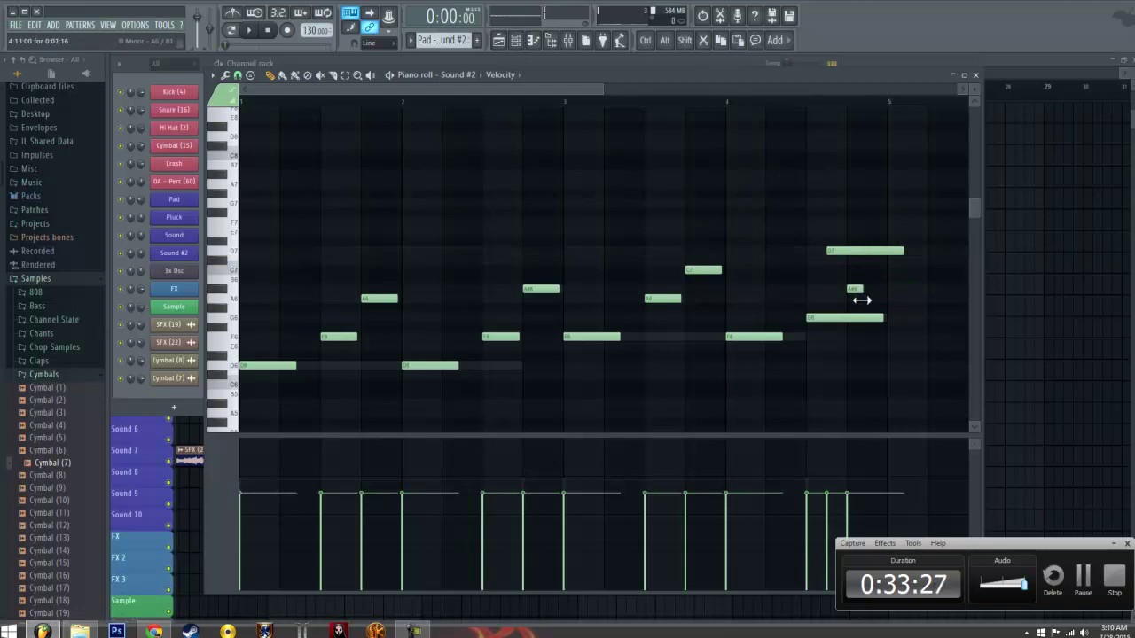
pyautogui.click(874, 300)
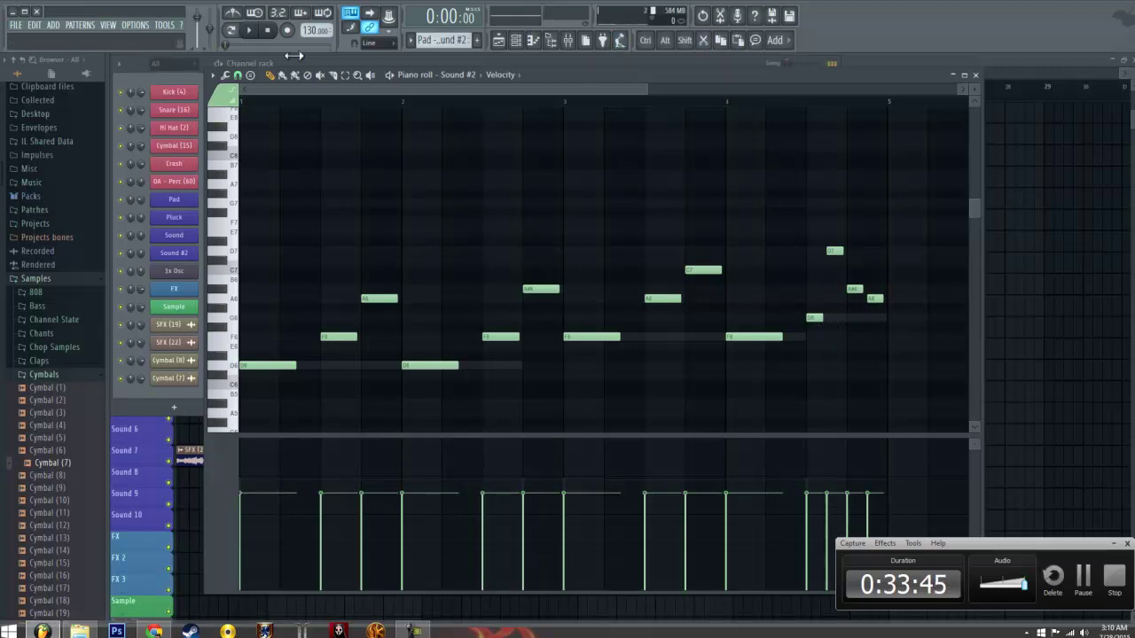
# Play back the melody, delete the D7 in bar 4 and lengthen the G6 to about one beat
pyautogui.click(252, 31)
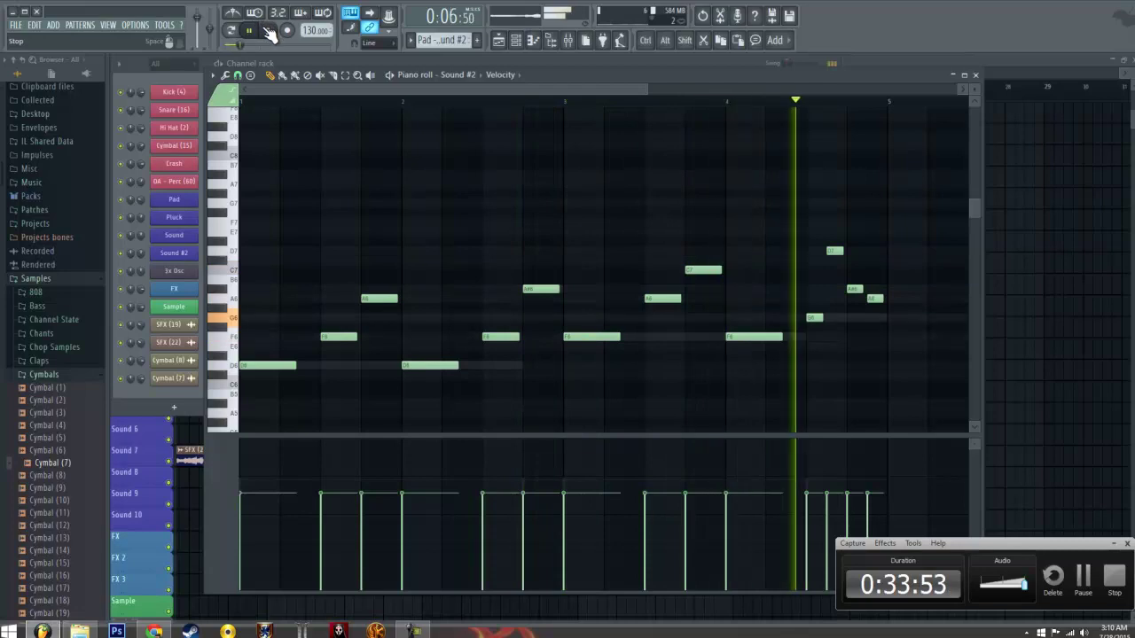
pyautogui.rightClick(834, 251)
pyautogui.moveTo(817, 318); pyautogui.dragTo(840, 317)
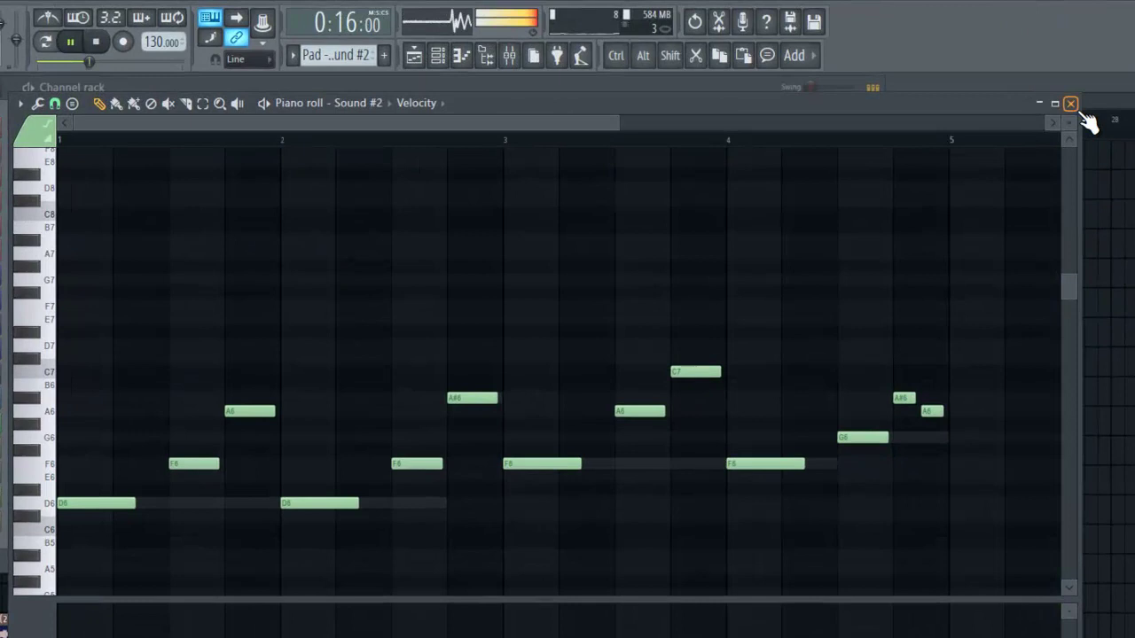
# Return to the playlist and check the Pad channel's notes in the Pad - Sound #2 pattern
pyautogui.click(1071, 103)
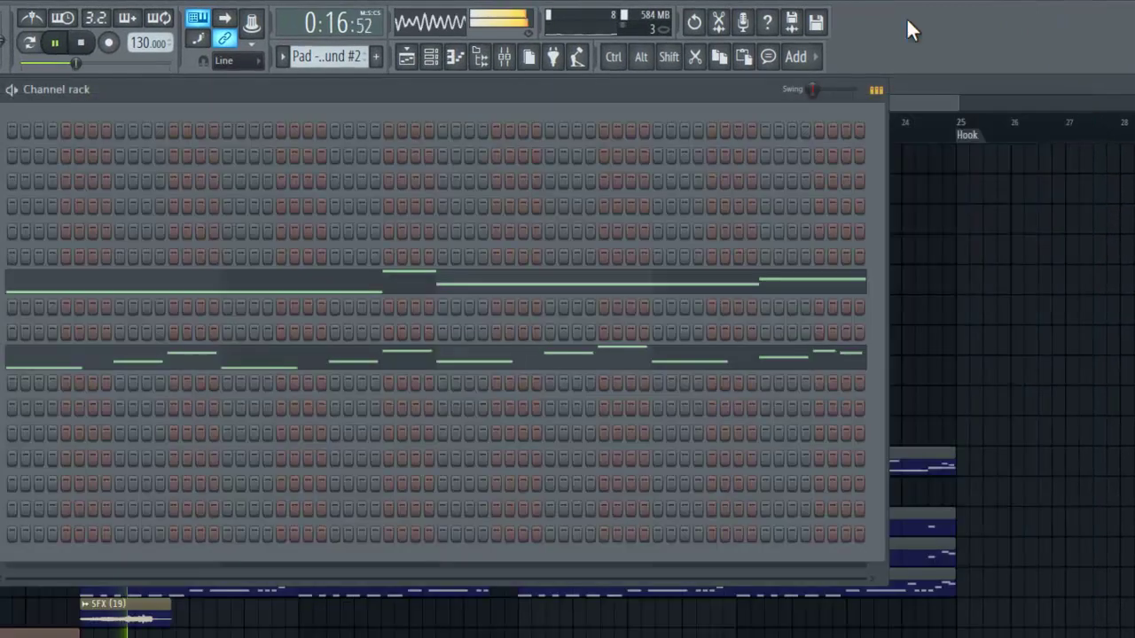
pyautogui.click(911, 103)
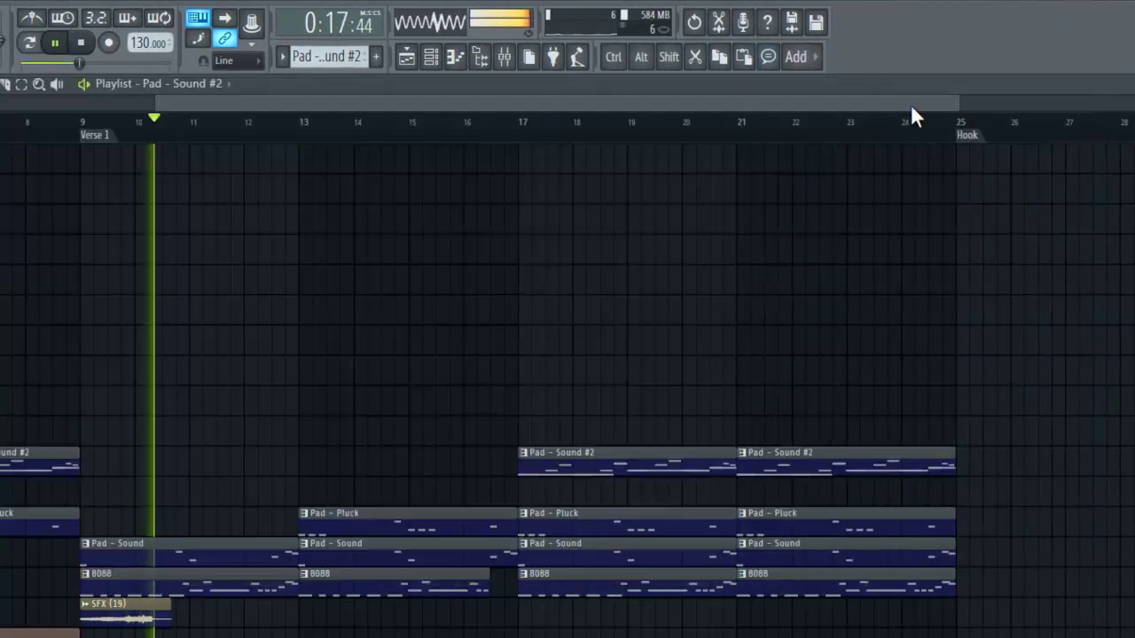
pyautogui.doubleClick(59, 469)
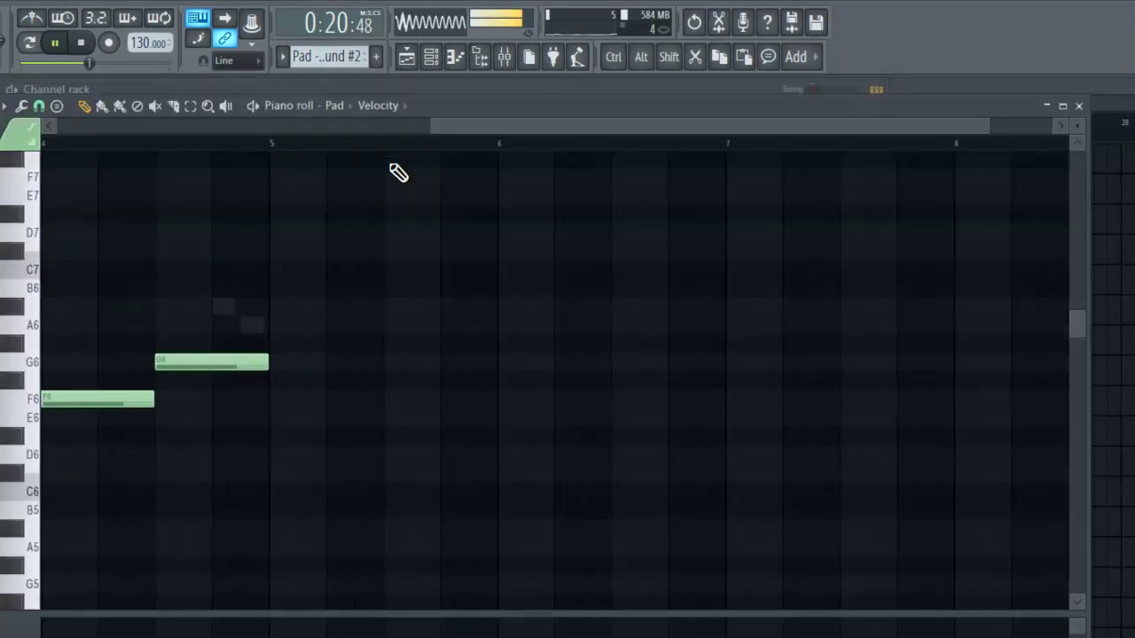
pyautogui.click(1079, 106)
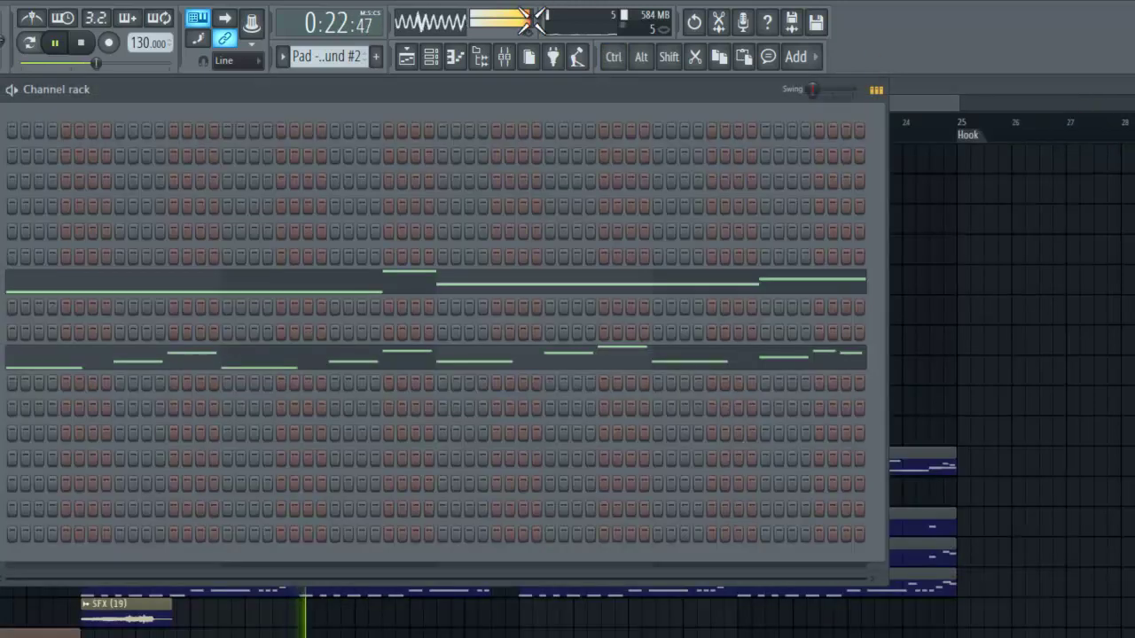
pyautogui.click(430, 62)
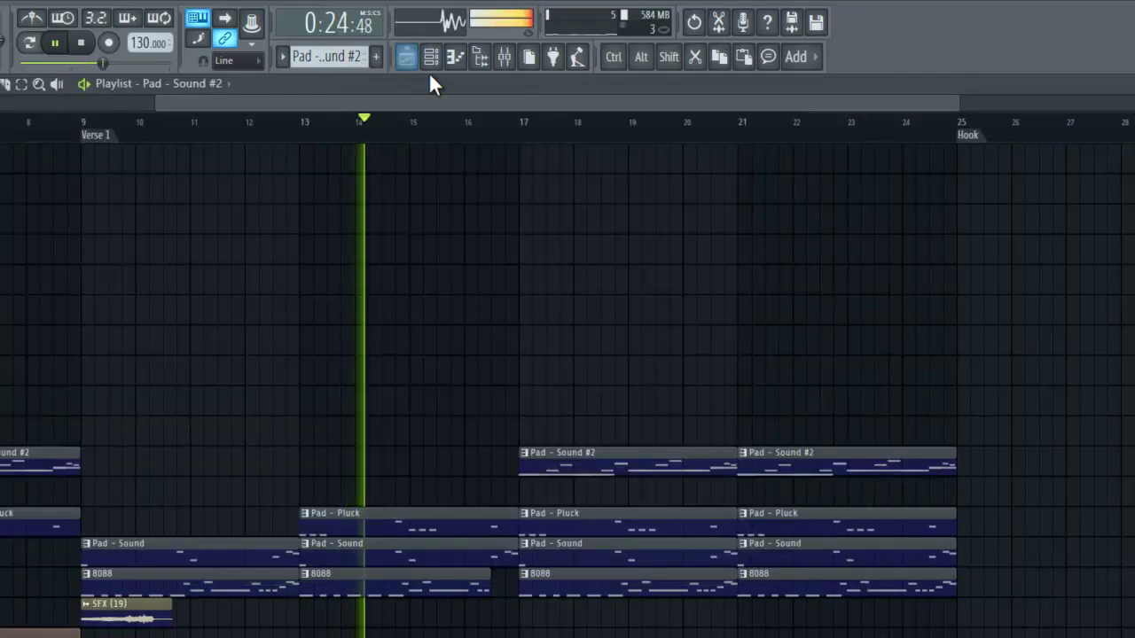
# Open the Sound #2 channel's piano roll and remove all its notes from the Pad - Sound #2 pattern
pyautogui.click(432, 60)
pyautogui.click(40, 367)
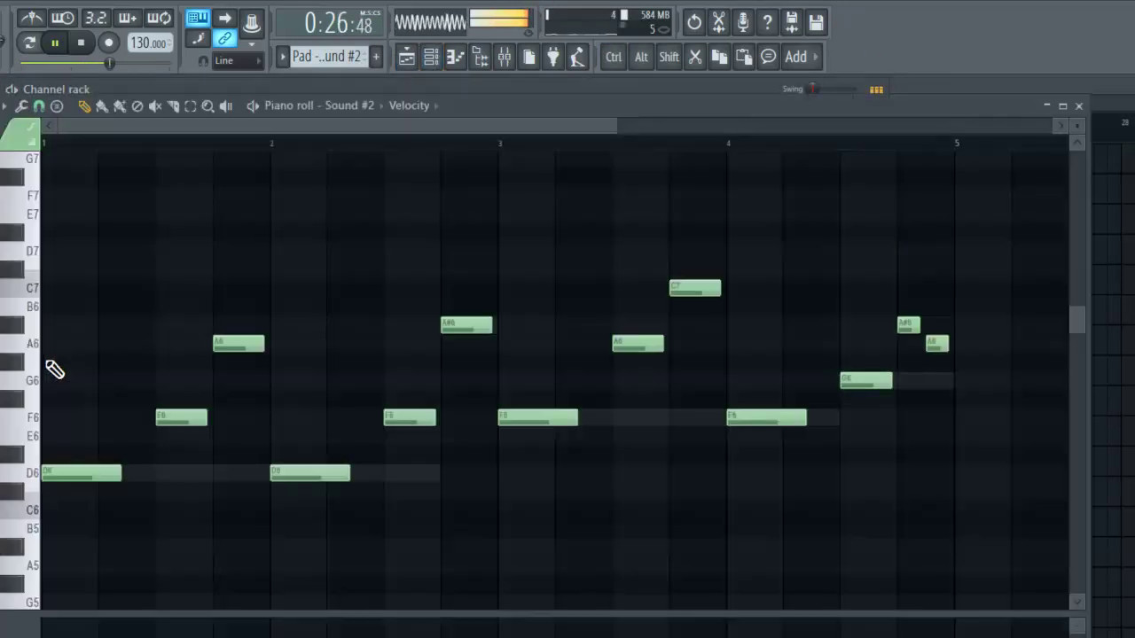
pyautogui.hotkey('ctrl', 'a')
pyautogui.press('Delete')
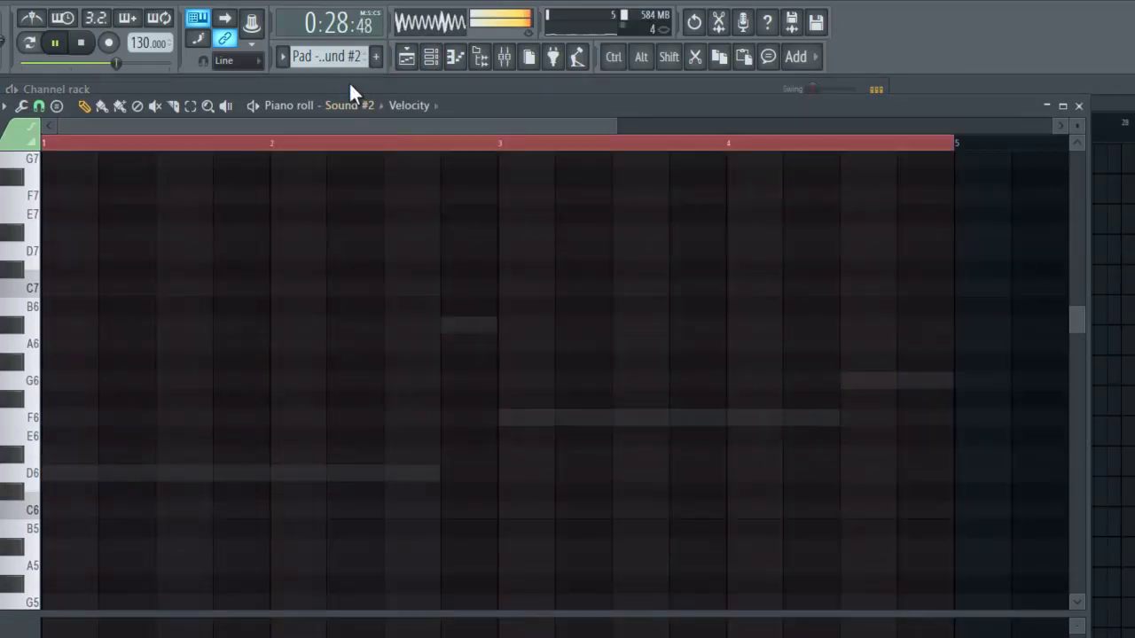
# Create a new pattern named plucjk
pyautogui.click(376, 58)
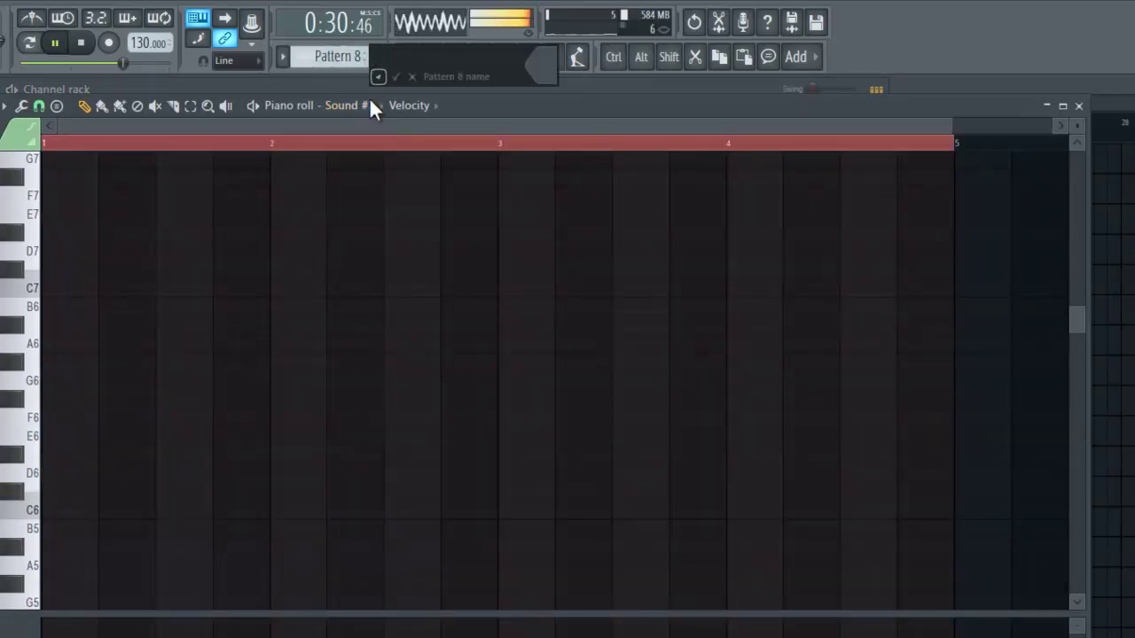
pyautogui.write('plucjk')
pyautogui.press('Return')
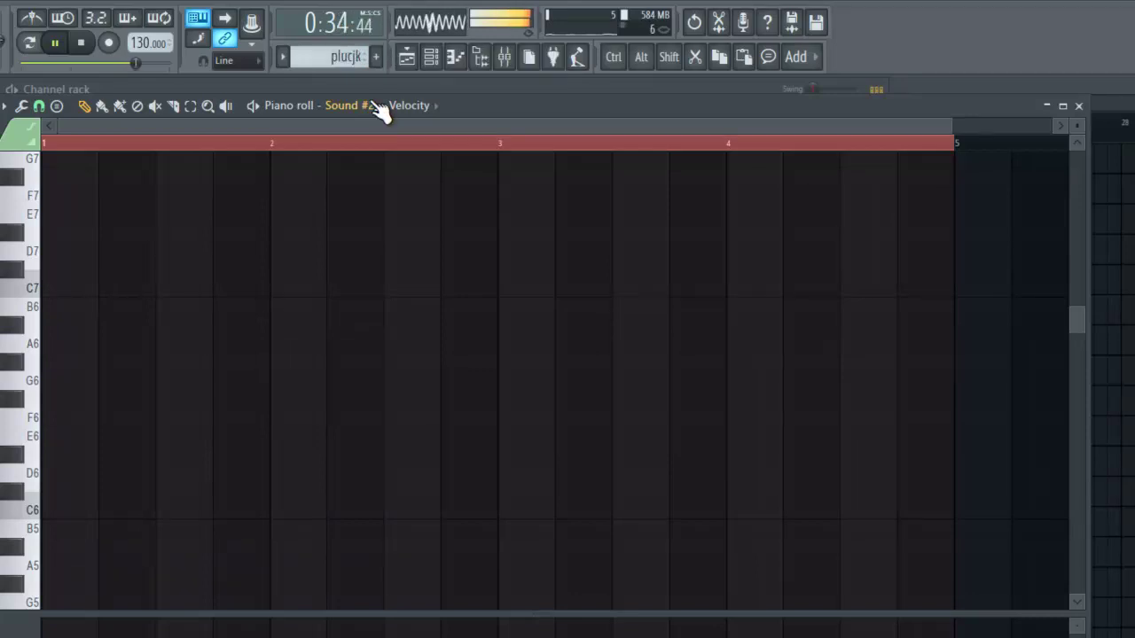
# Paste the melody into the Sound #2 piano roll of the plucjk pattern and return to the playlist
pyautogui.hotkey('ctrl', 'v')
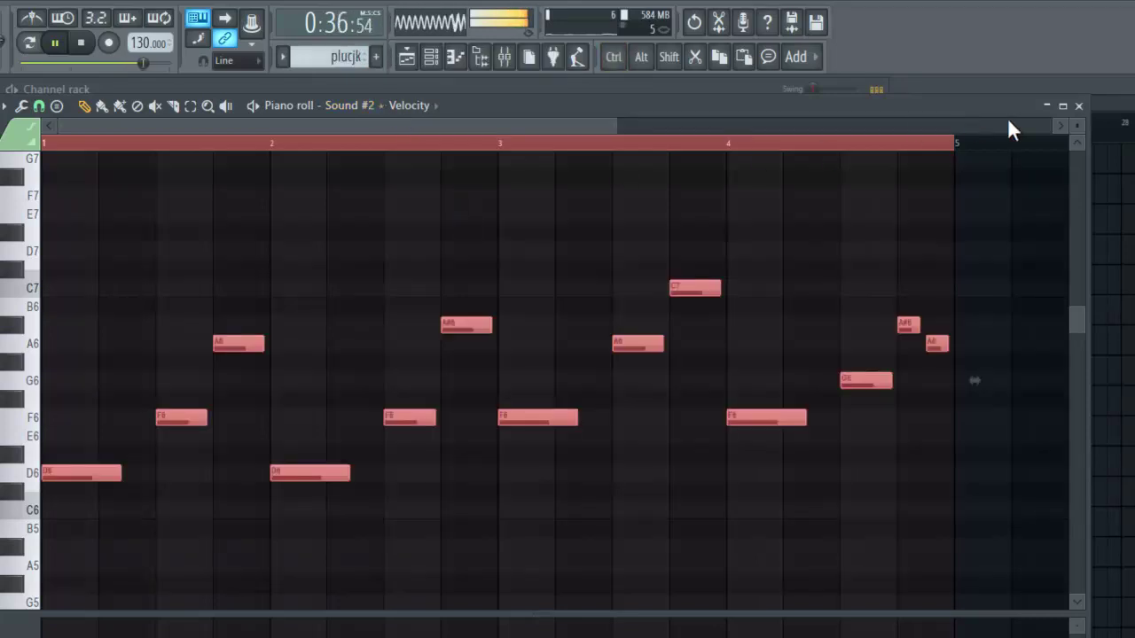
pyautogui.click(1078, 106)
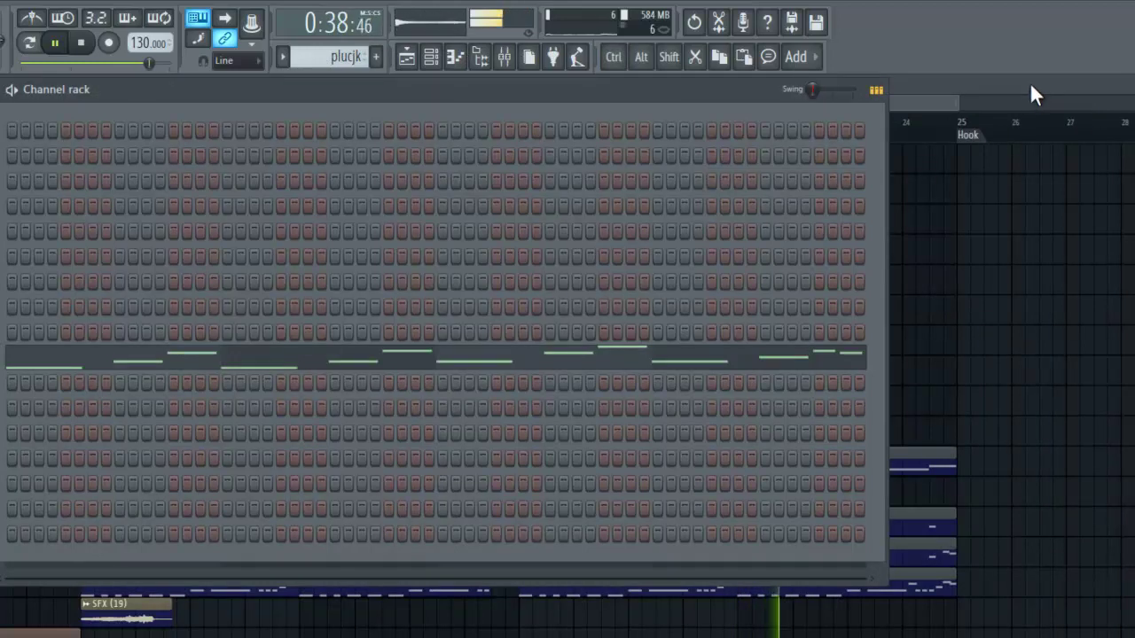
pyautogui.click(1031, 93)
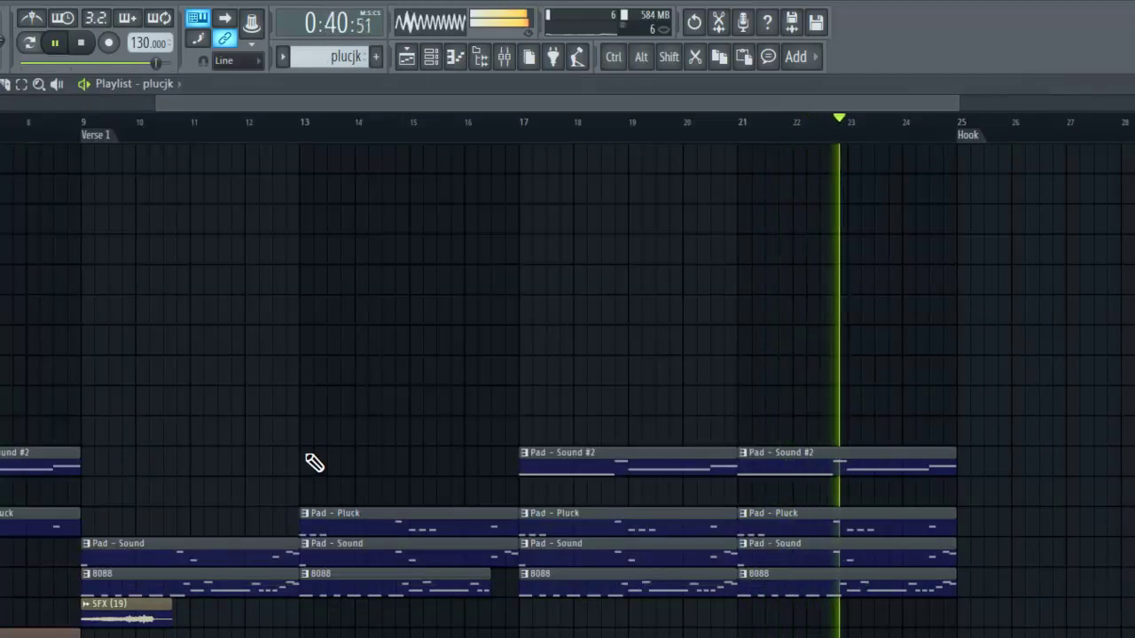
# Place plucjk clips at bars 9, 13 and 21 on the Sound 2 track and stop playback
pyautogui.click(331, 484)
pyautogui.moveTo(331, 483); pyautogui.dragTo(154, 495)
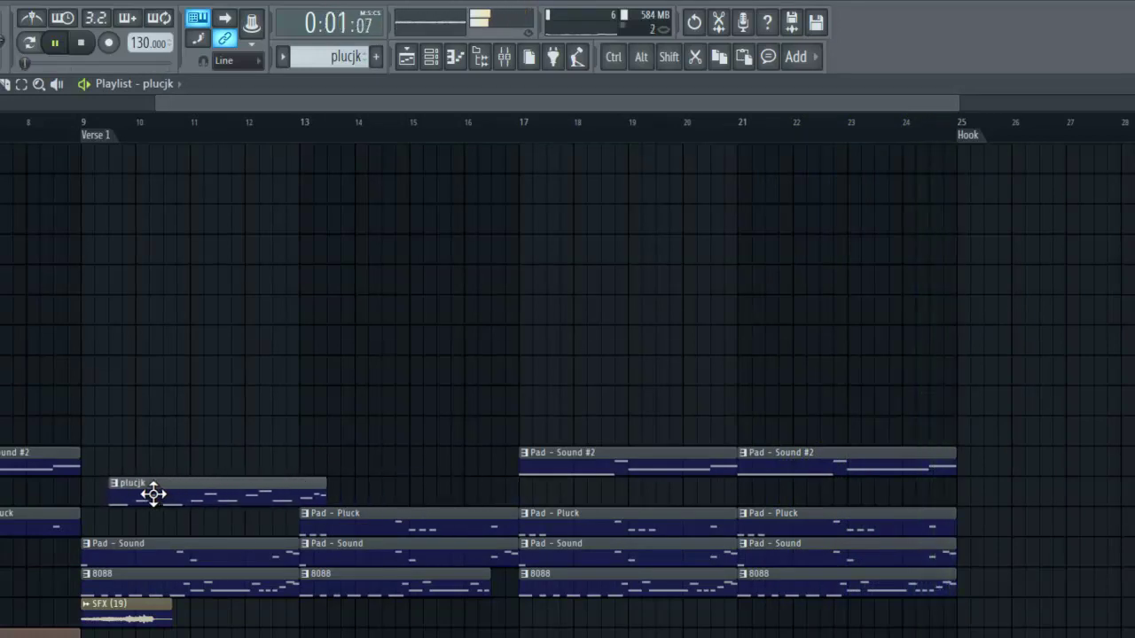
pyautogui.click(323, 488)
pyautogui.click(747, 500)
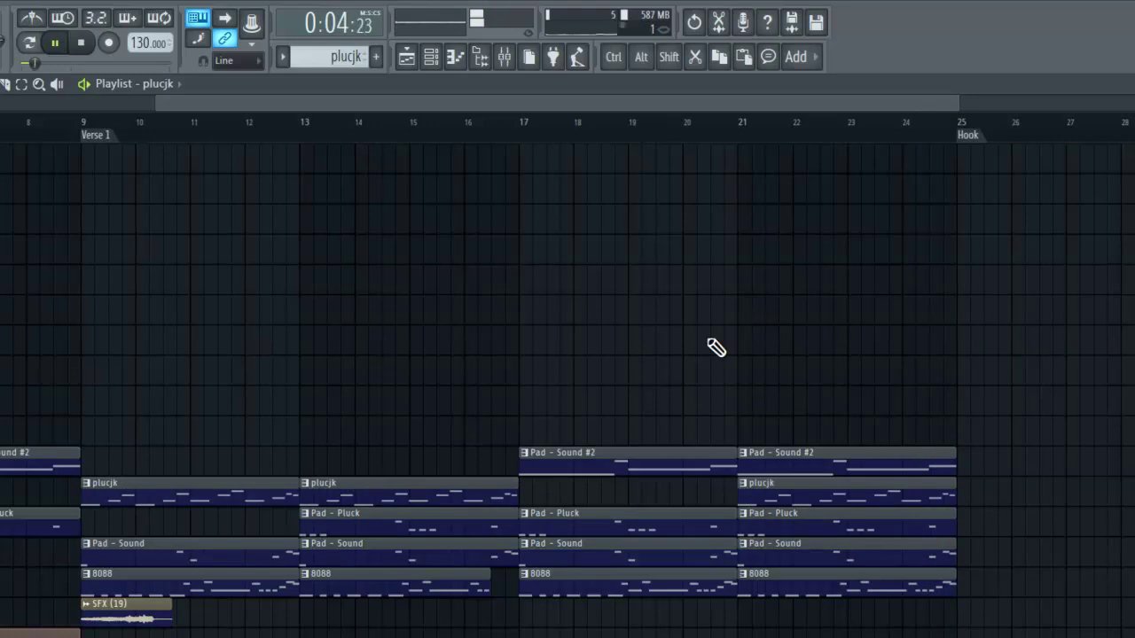
pyautogui.press('space')
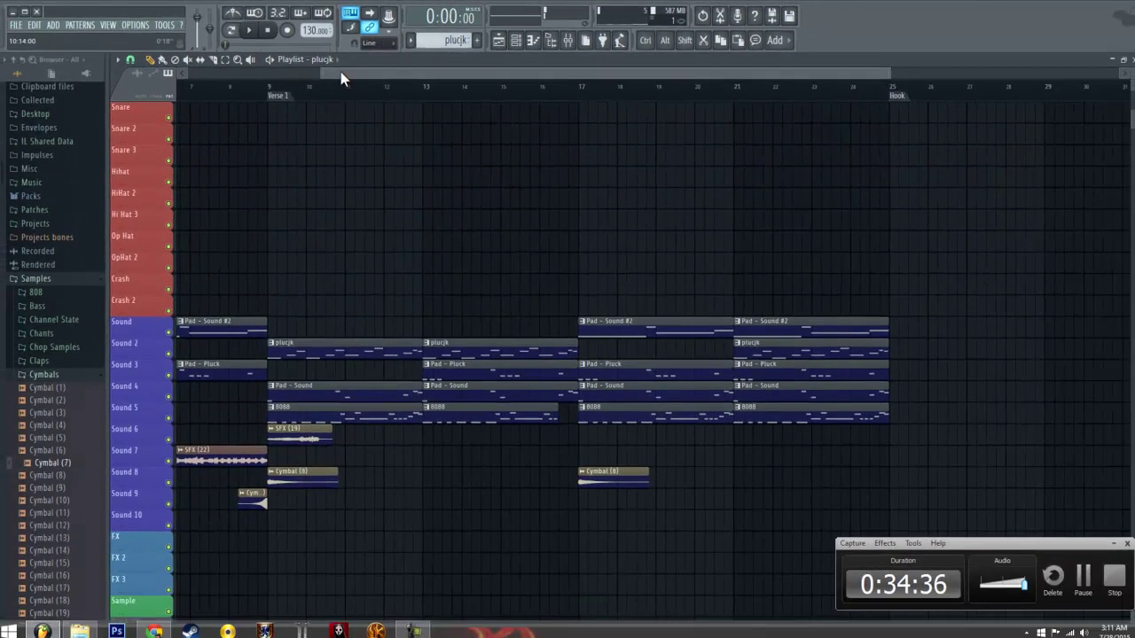
# Add plucjk clips trimmed to about one bar at bars 5 and 7 on the Sound 2 track and play from there
pyautogui.moveTo(344, 78); pyautogui.dragTo(159, 96)
pyautogui.press('space')
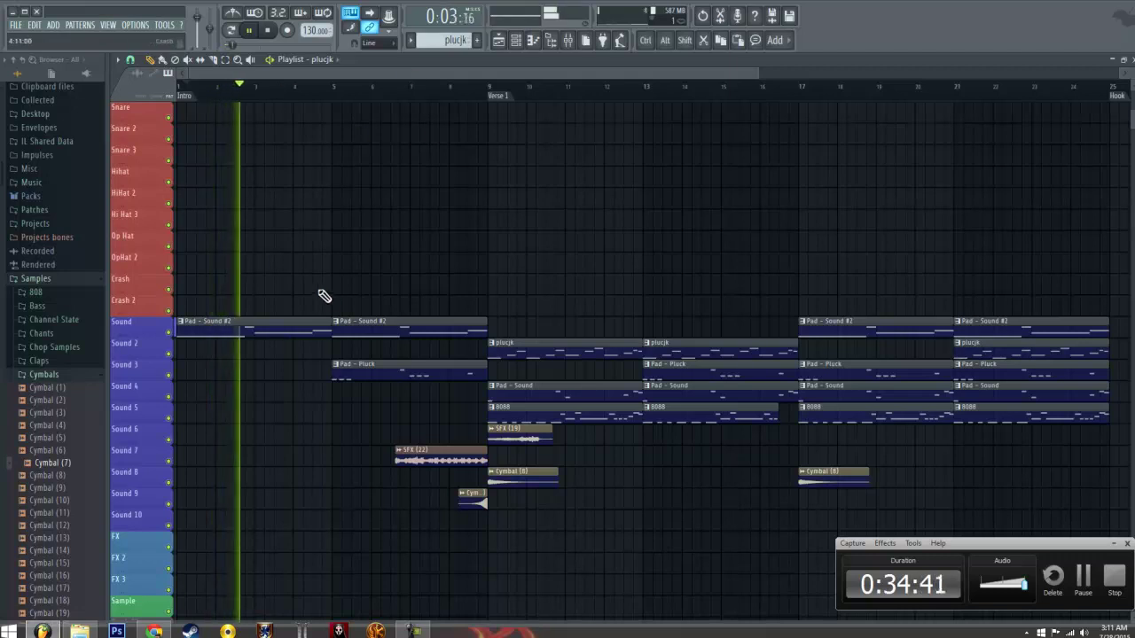
pyautogui.click(372, 307)
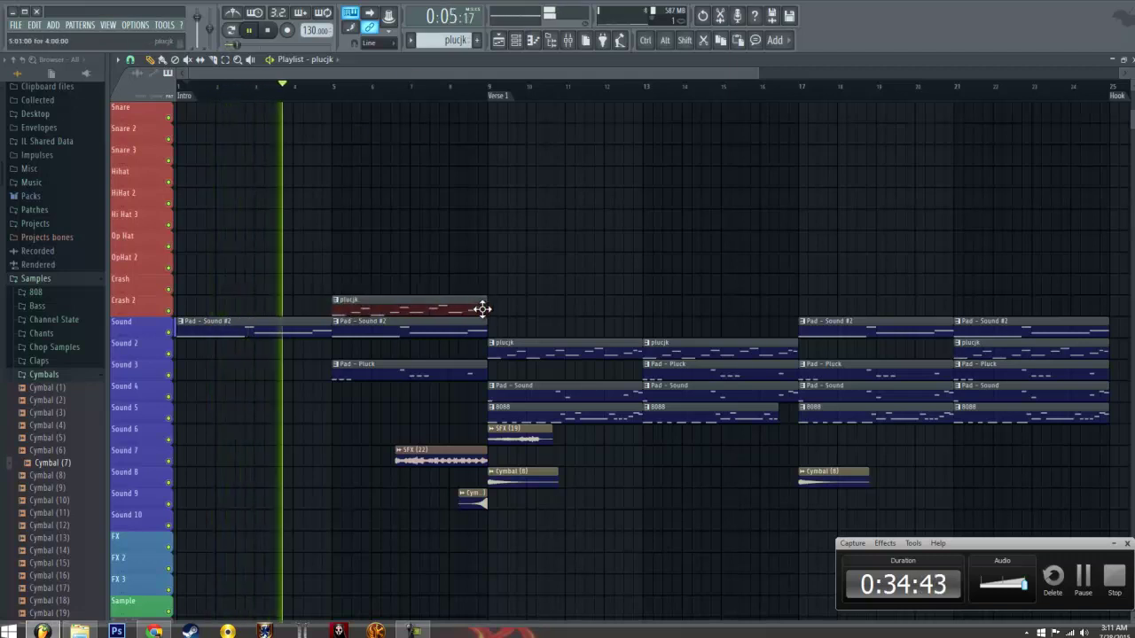
pyautogui.moveTo(487, 307); pyautogui.dragTo(372, 308)
pyautogui.click(540, 282)
pyautogui.moveTo(555, 285); pyautogui.dragTo(687, 293)
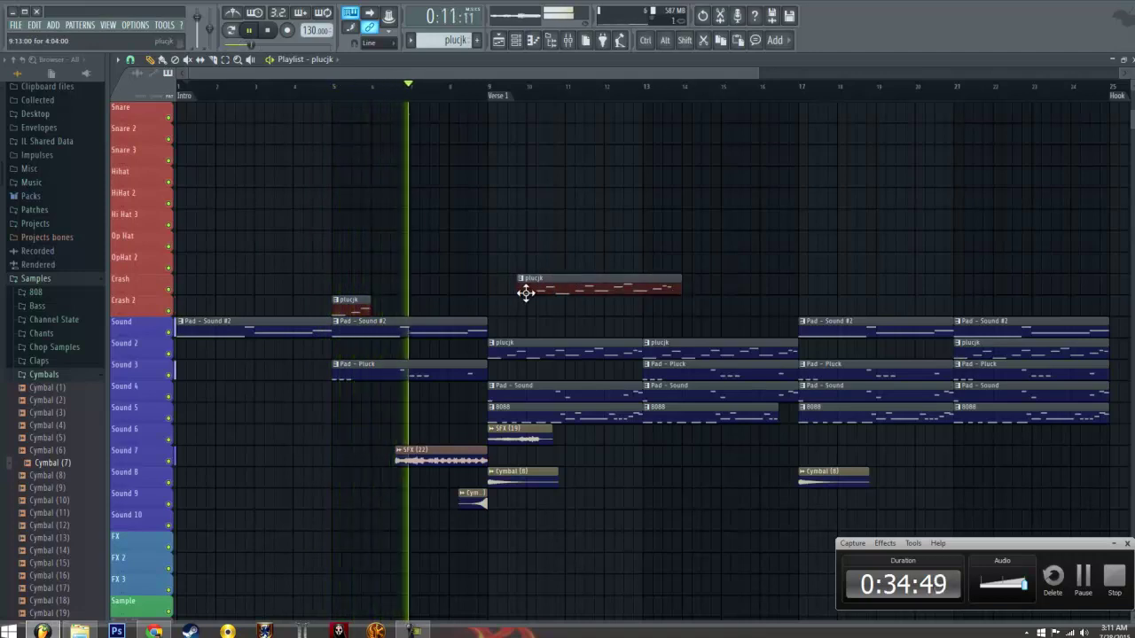
pyautogui.moveTo(537, 278); pyautogui.dragTo(566, 288)
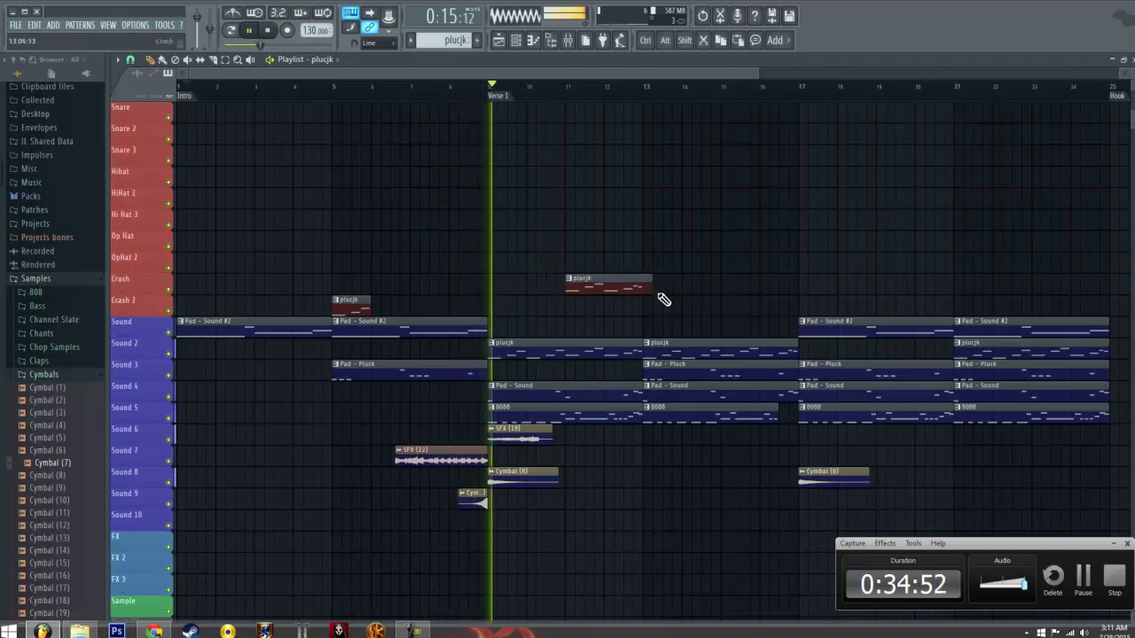
pyautogui.moveTo(653, 291); pyautogui.dragTo(436, 362)
pyautogui.moveTo(355, 309); pyautogui.dragTo(355, 357)
pyautogui.click(319, 89)
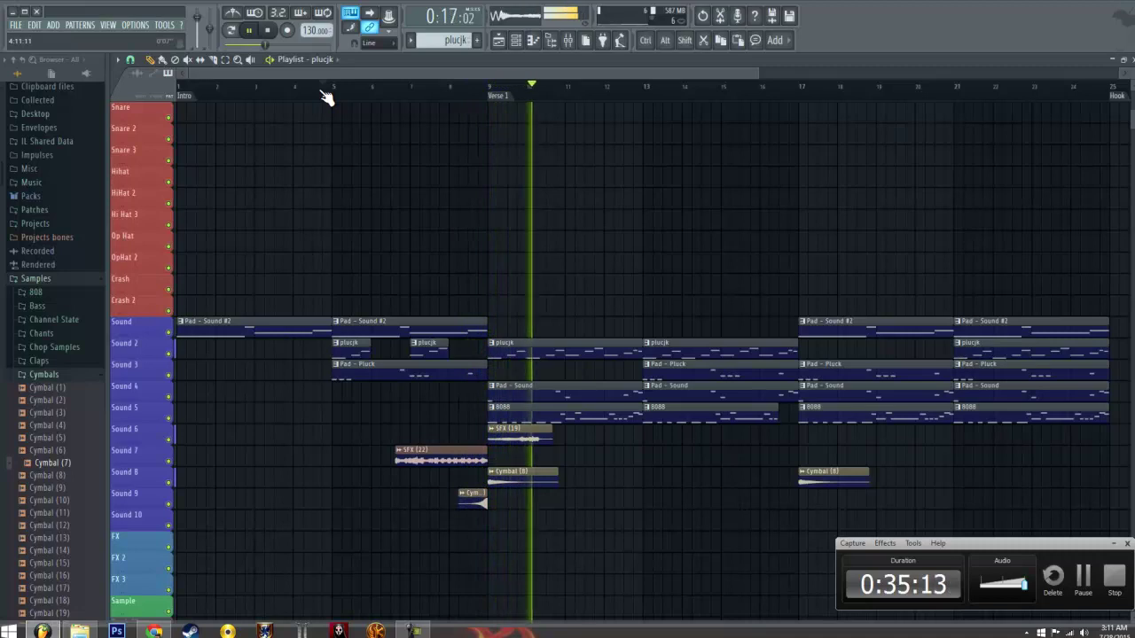
# In the 8088 pattern's 3x Osc notes, delete the D4 on bar 2's second beat and extend the preceding D4 across the gap
pyautogui.click(566, 420)
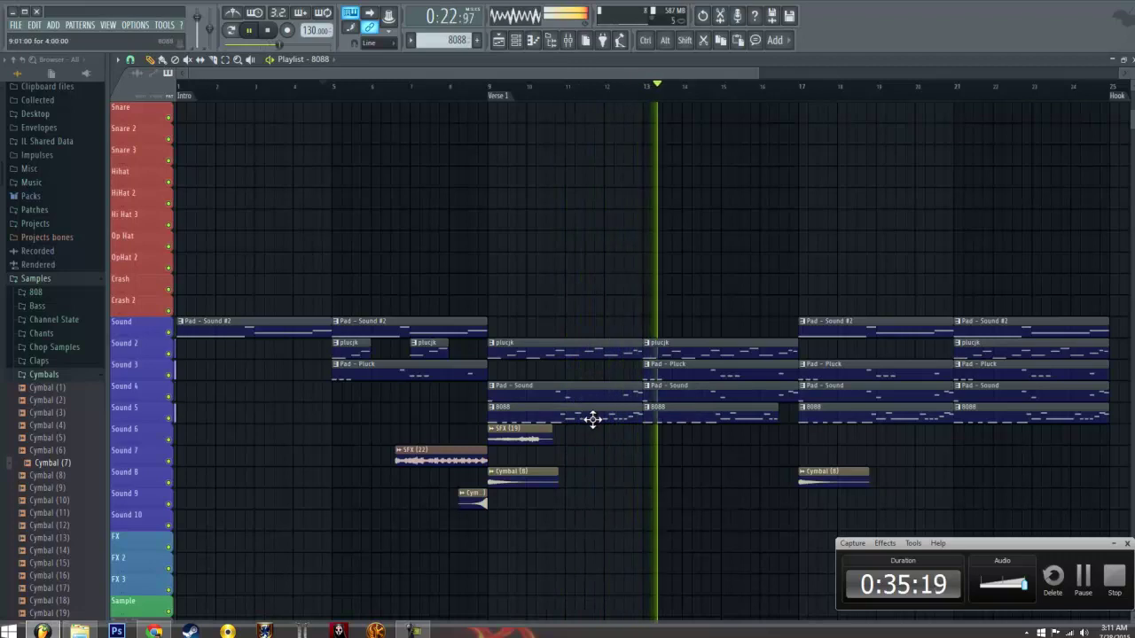
pyautogui.doubleClick(702, 417)
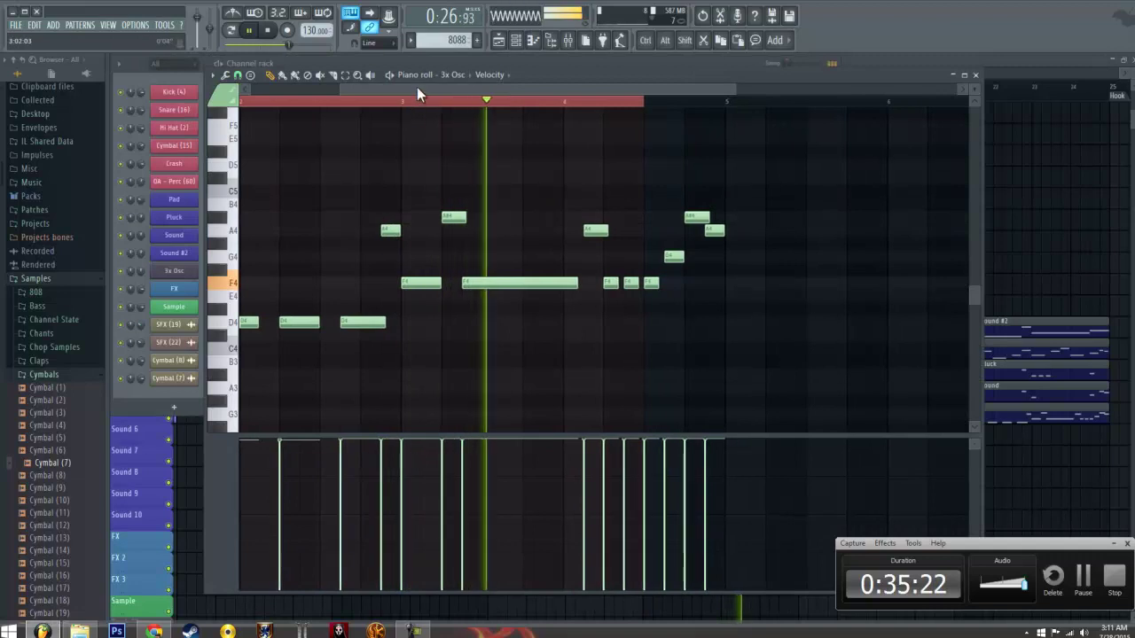
pyautogui.moveTo(416, 86); pyautogui.dragTo(268, 88)
pyautogui.rightClick(466, 323)
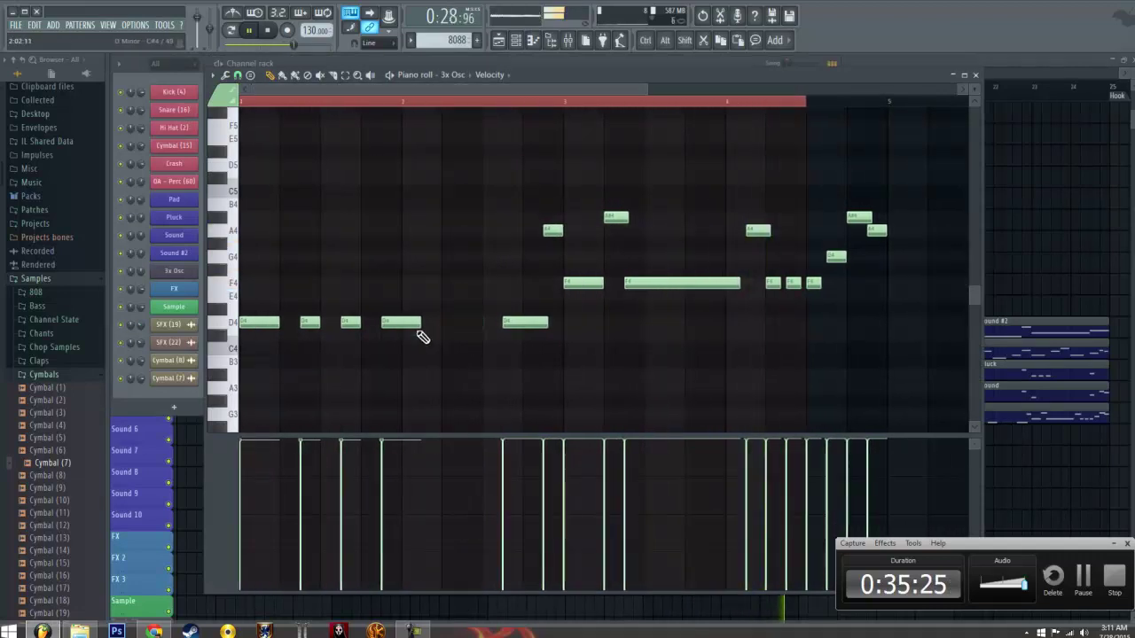
pyautogui.moveTo(417, 324); pyautogui.dragTo(493, 325)
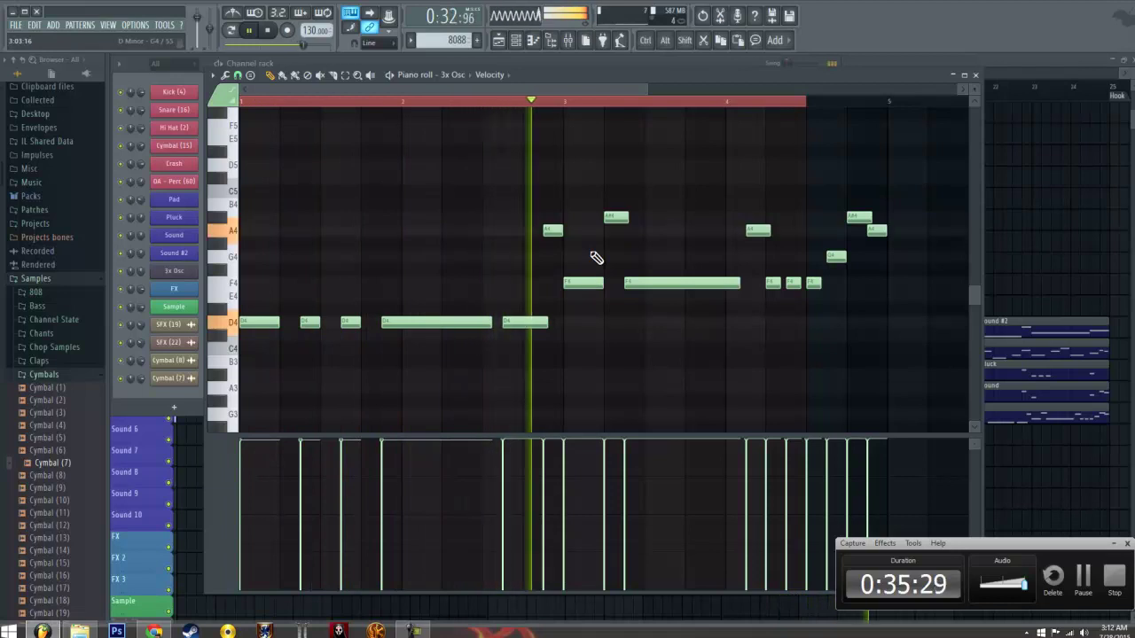
pyautogui.click(976, 76)
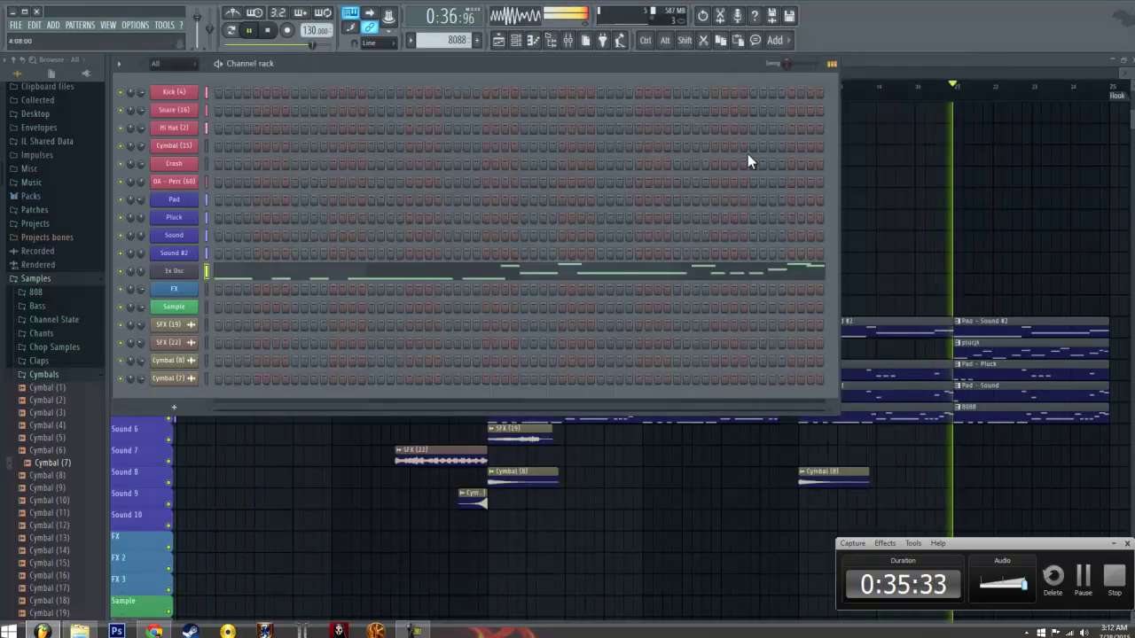
# Clone the Sound #2 channel in the channel rack
pyautogui.moveTo(894, 75); pyautogui.dragTo(227, 75)
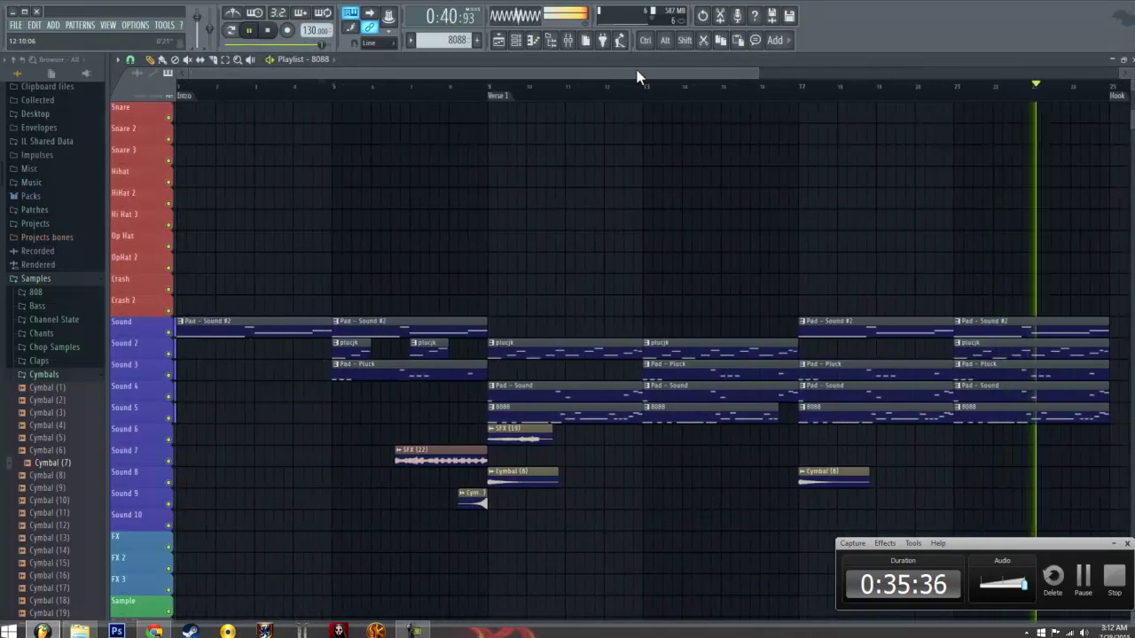
pyautogui.moveTo(665, 69); pyautogui.dragTo(748, 87)
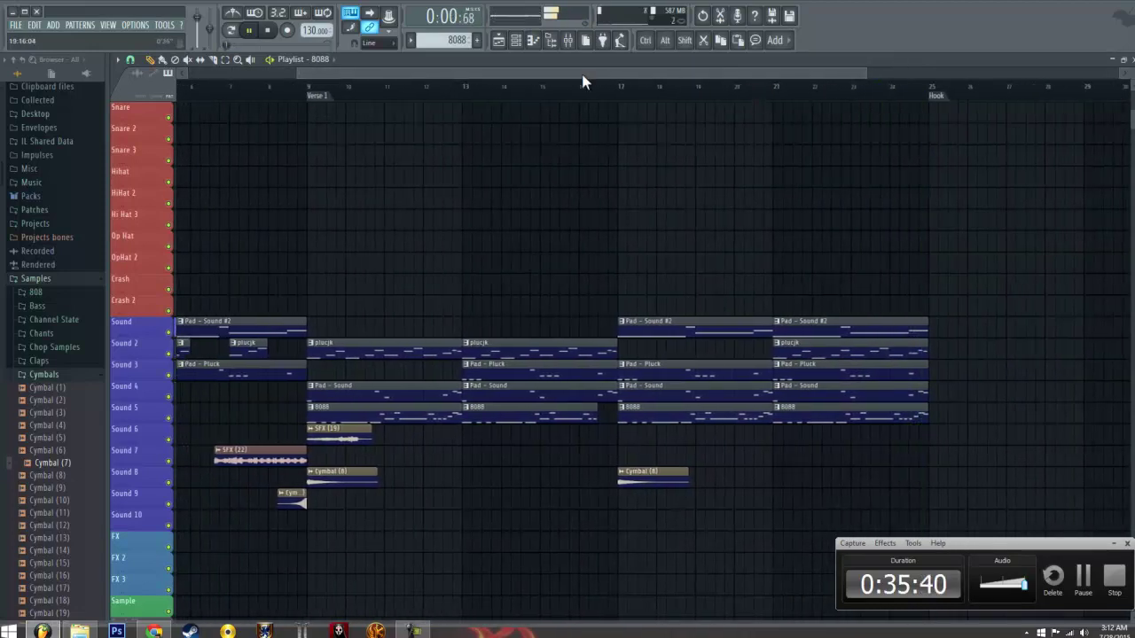
pyautogui.click(515, 41)
pyautogui.rightClick(186, 255)
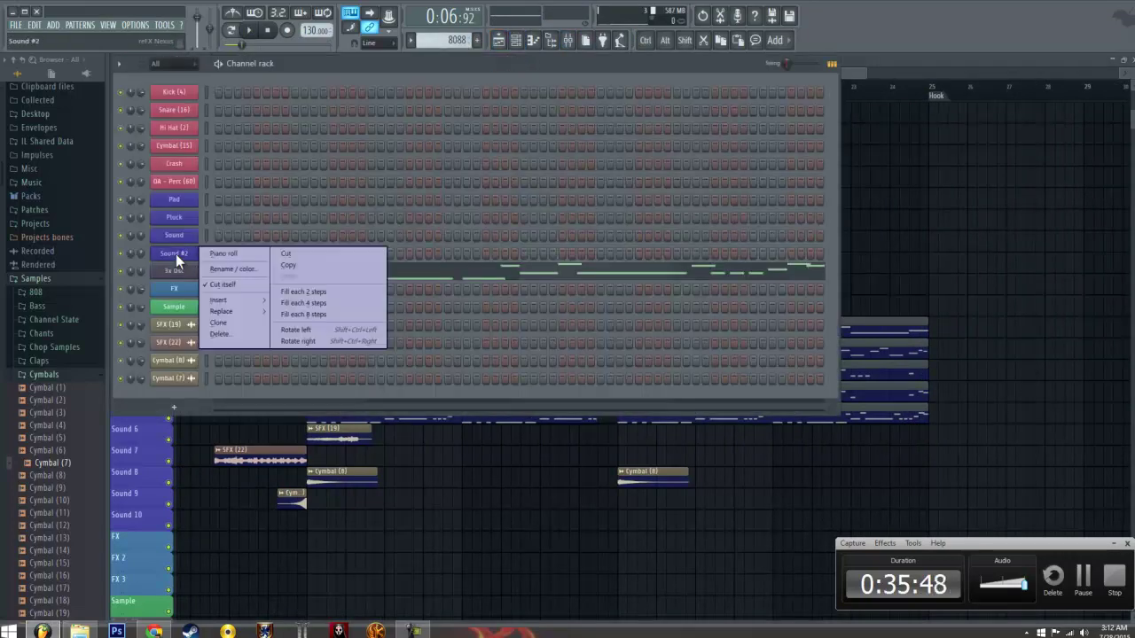
pyautogui.click(226, 324)
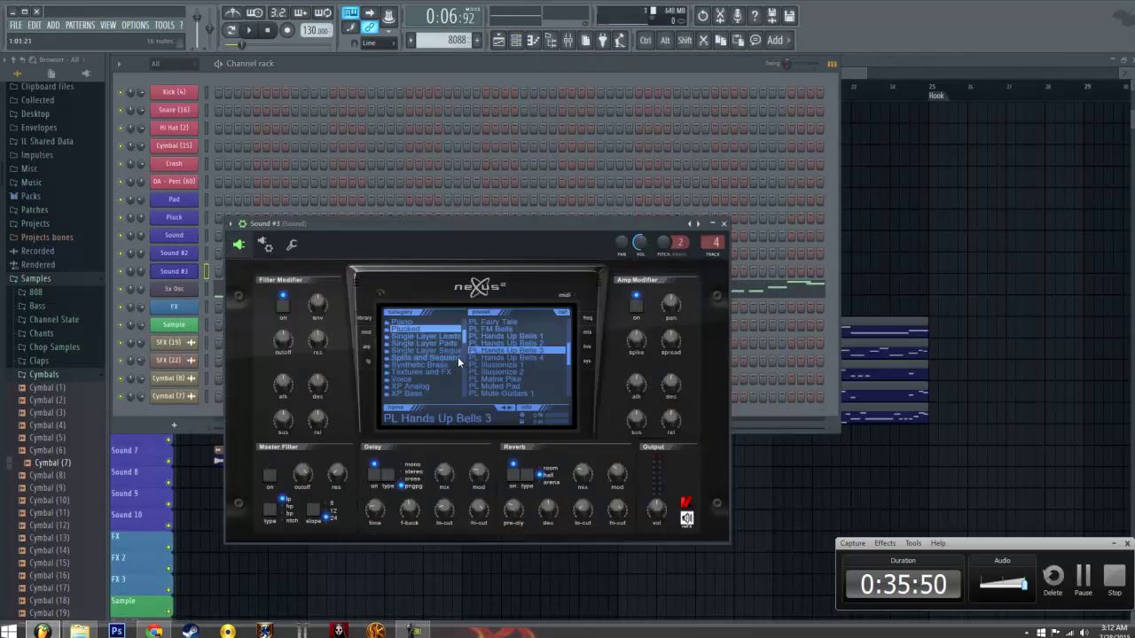
# Audition LD Classic JP Leader 2 from Single Layer Leads on Sound #3, settle on LD Attack Lead 3 and close the instrument
pyautogui.click(436, 338)
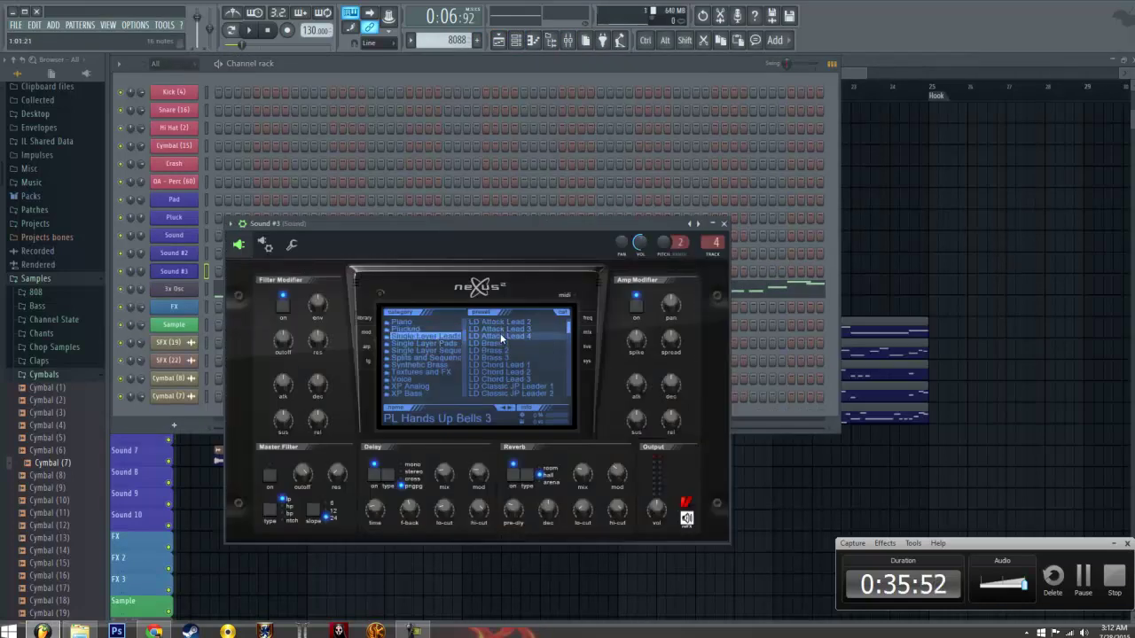
pyautogui.click(526, 395)
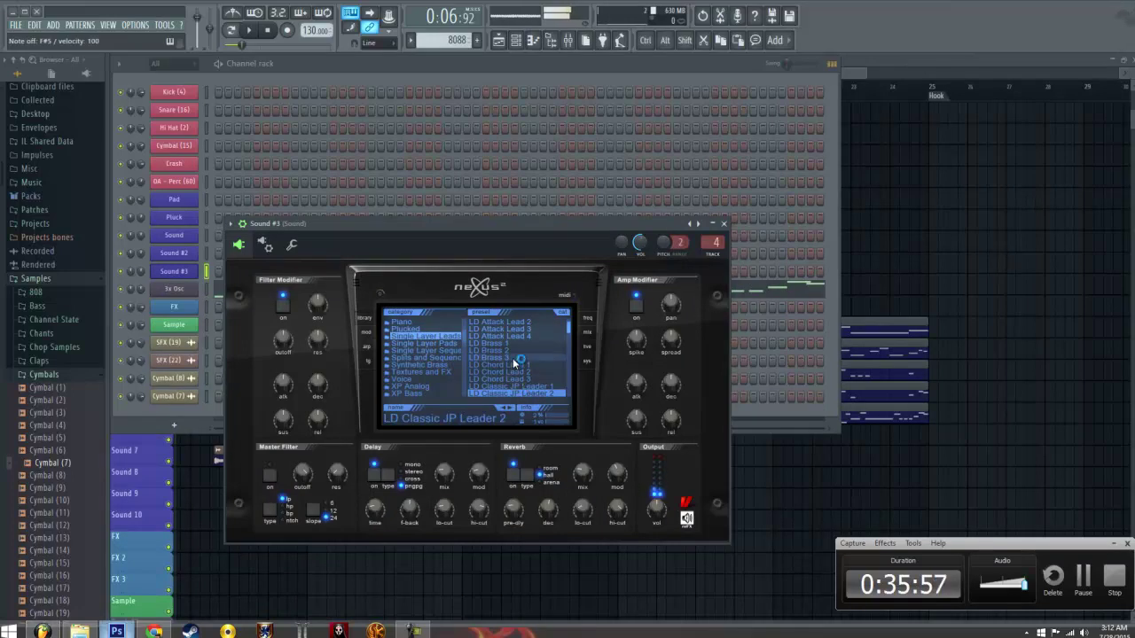
pyautogui.click(498, 331)
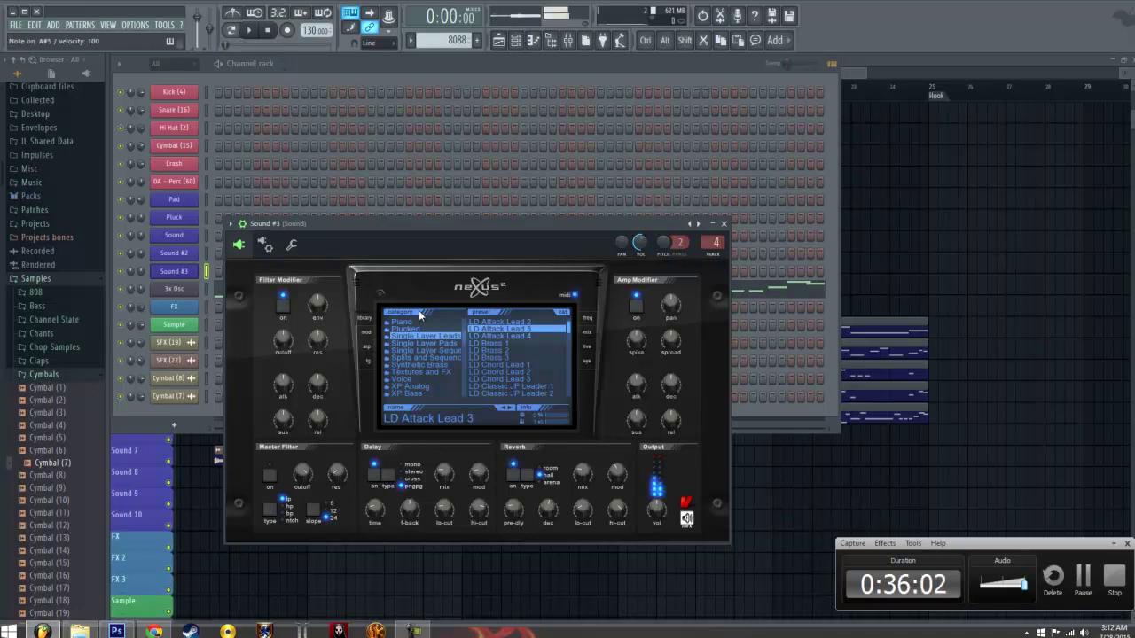
pyautogui.click(724, 225)
pyautogui.click(247, 294)
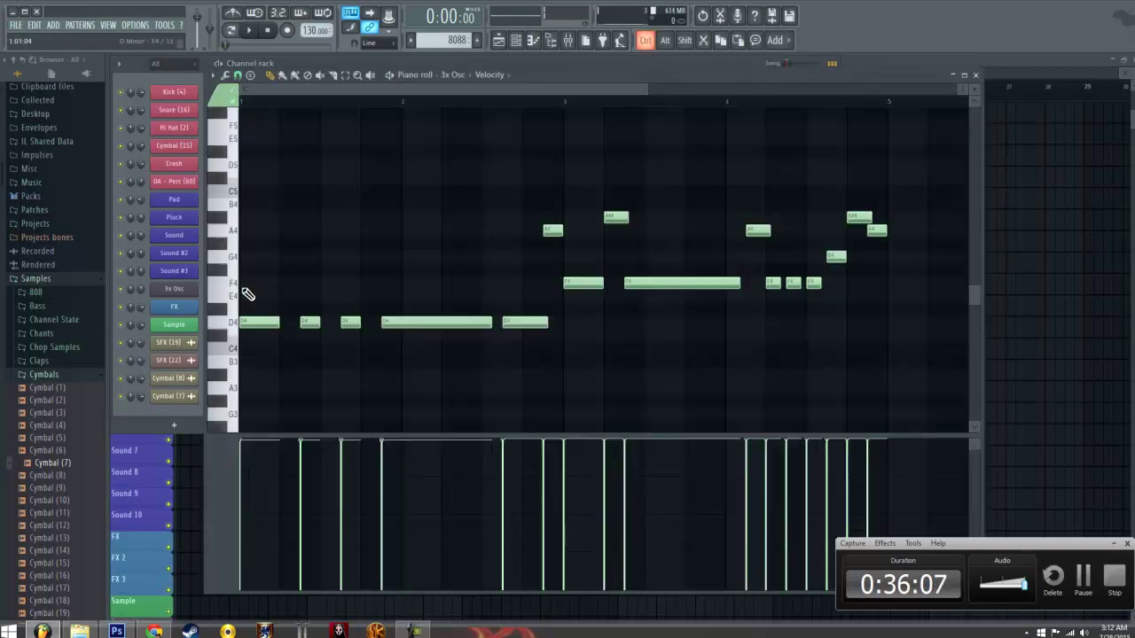
pyautogui.hotkey('ctrl', 'a')
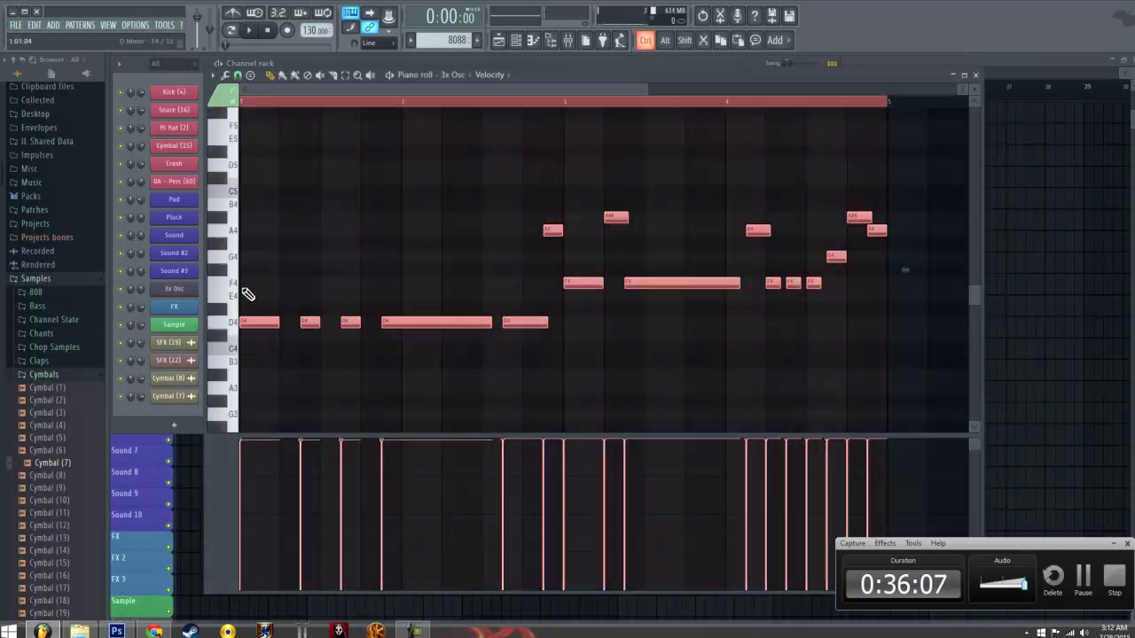
pyautogui.click(976, 77)
# Switch to the plucjk pattern, select all of the Sound #2 channel's melody notes and close its piano roll
pyautogui.scroll(-1, 441, 48)
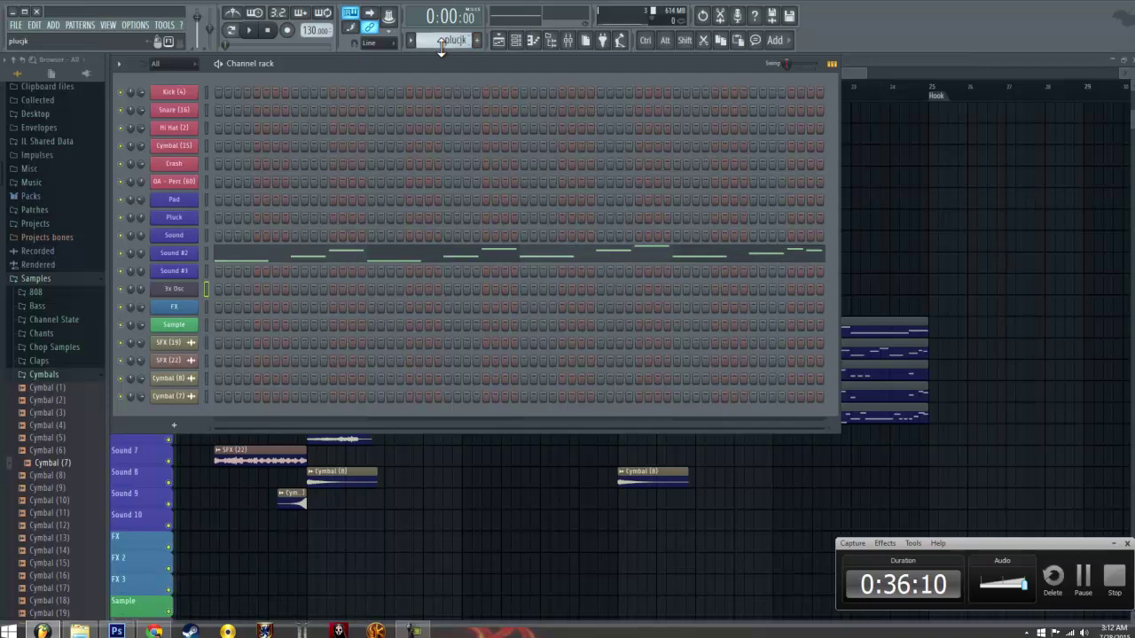
pyautogui.click(359, 253)
pyautogui.hotkey('ctrl', 'a')
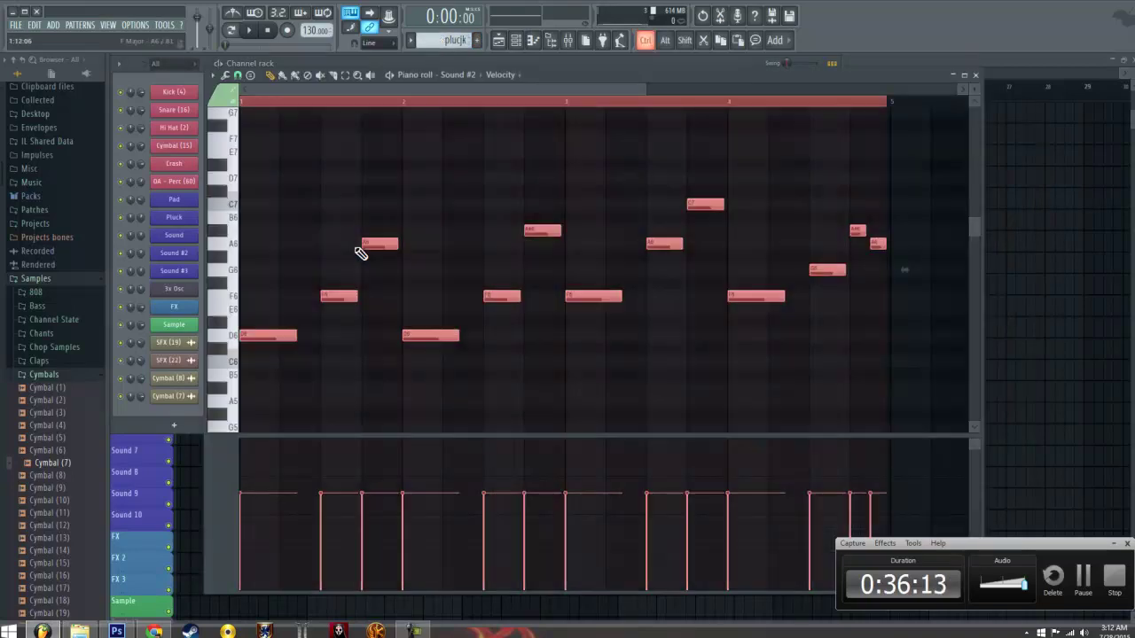
pyautogui.click(975, 75)
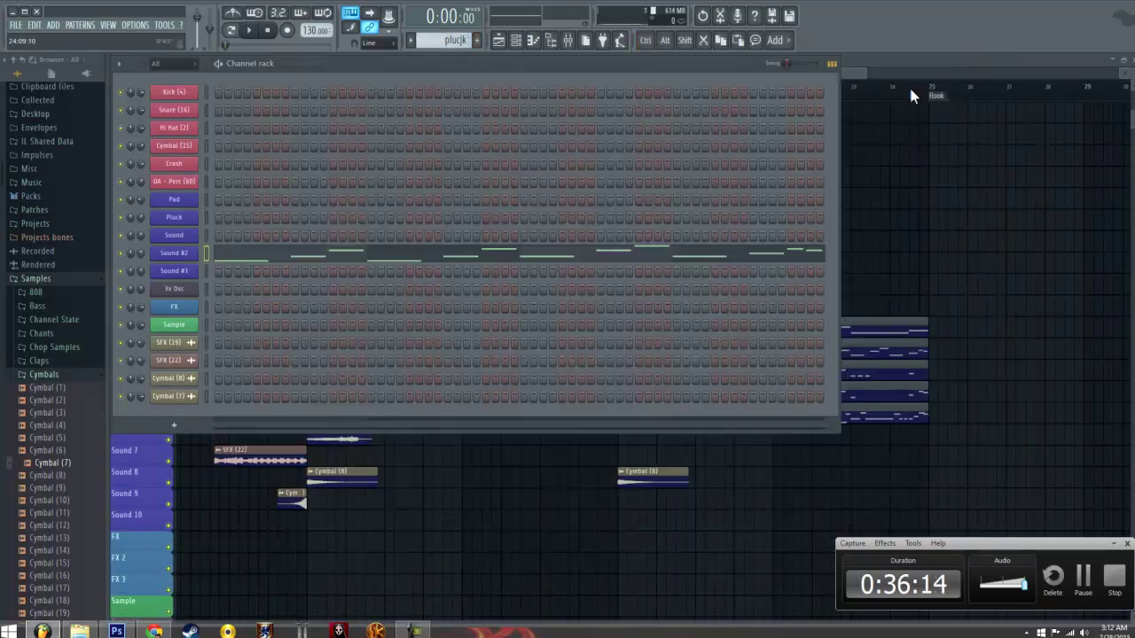
pyautogui.click(173, 269)
pyautogui.hotkey('alt', 'Tab')
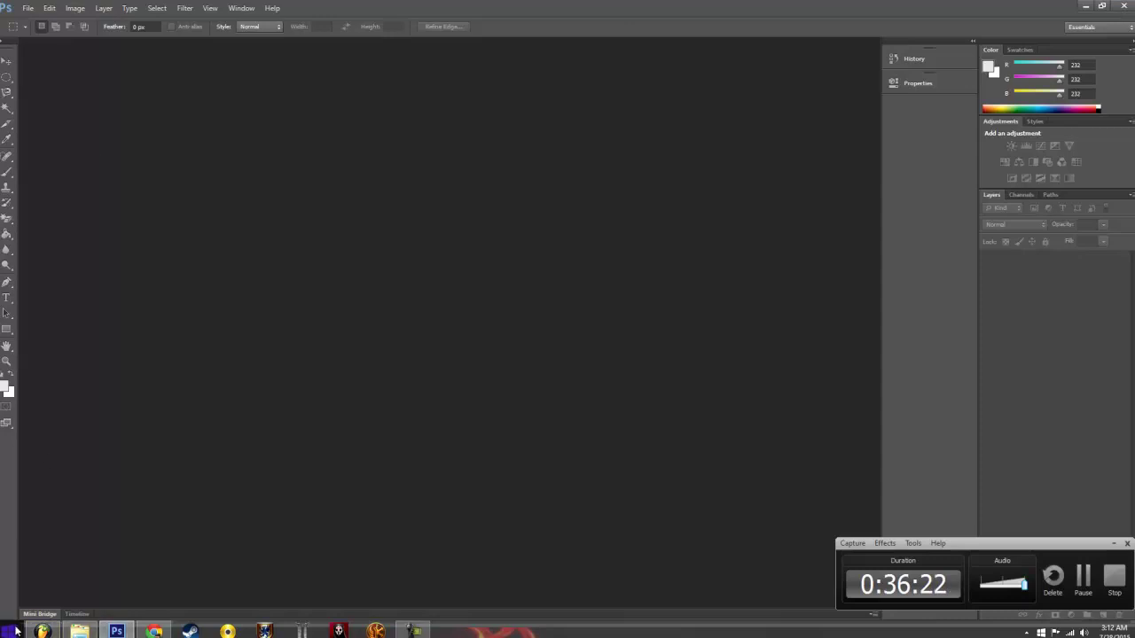
pyautogui.moveTo(39, 632)
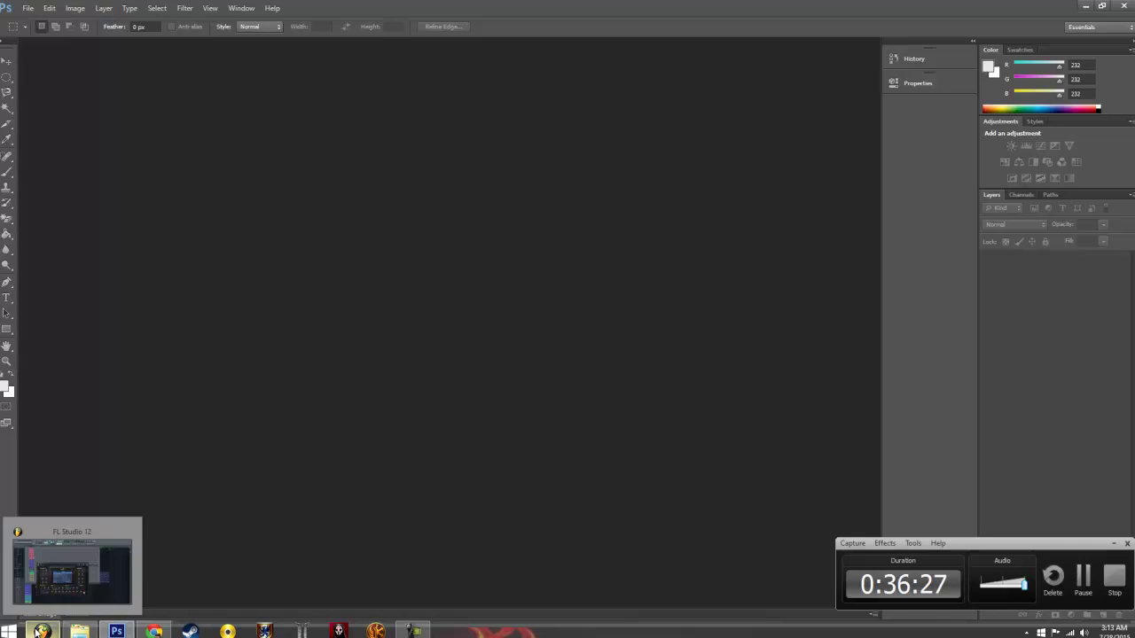
pyautogui.click(52, 628)
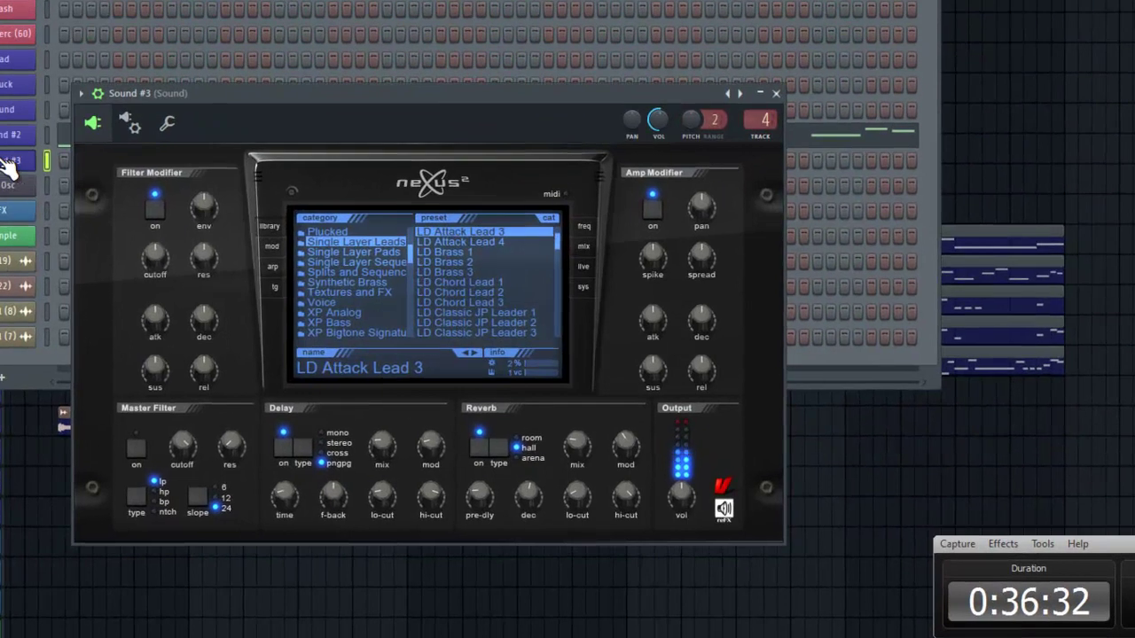
# In the Sound #3 piano roll, draw D6, F6, A6 in bar 1 and D6, F6, A#6 in bar 2 over the ghost melody notes
pyautogui.rightClick(35, 161)
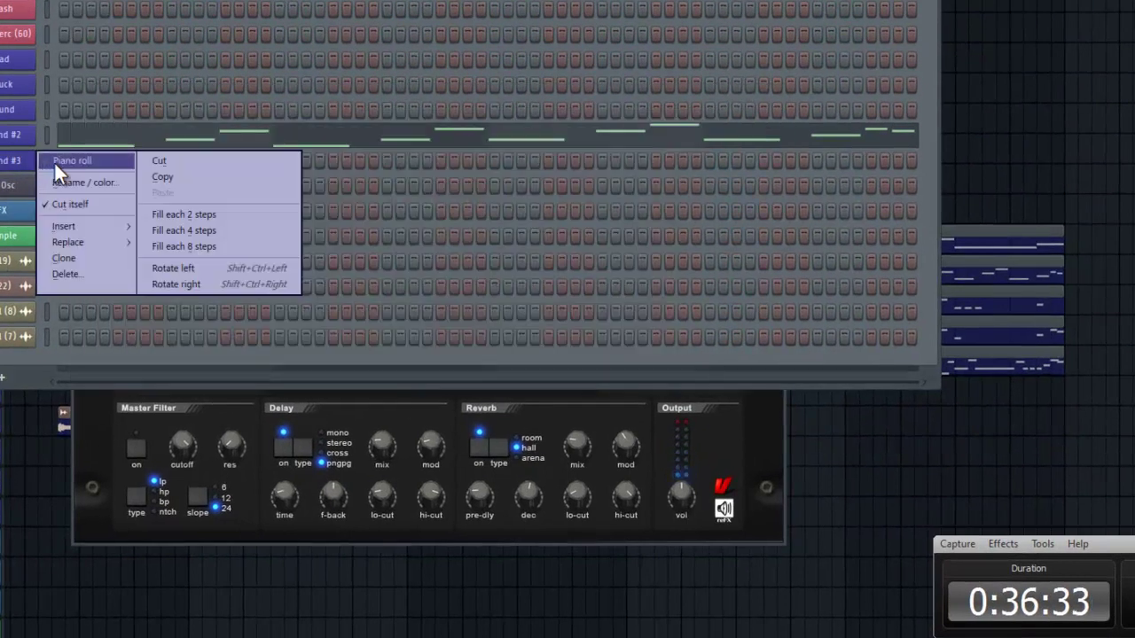
pyautogui.click(58, 163)
pyautogui.scroll(5, 151, 89)
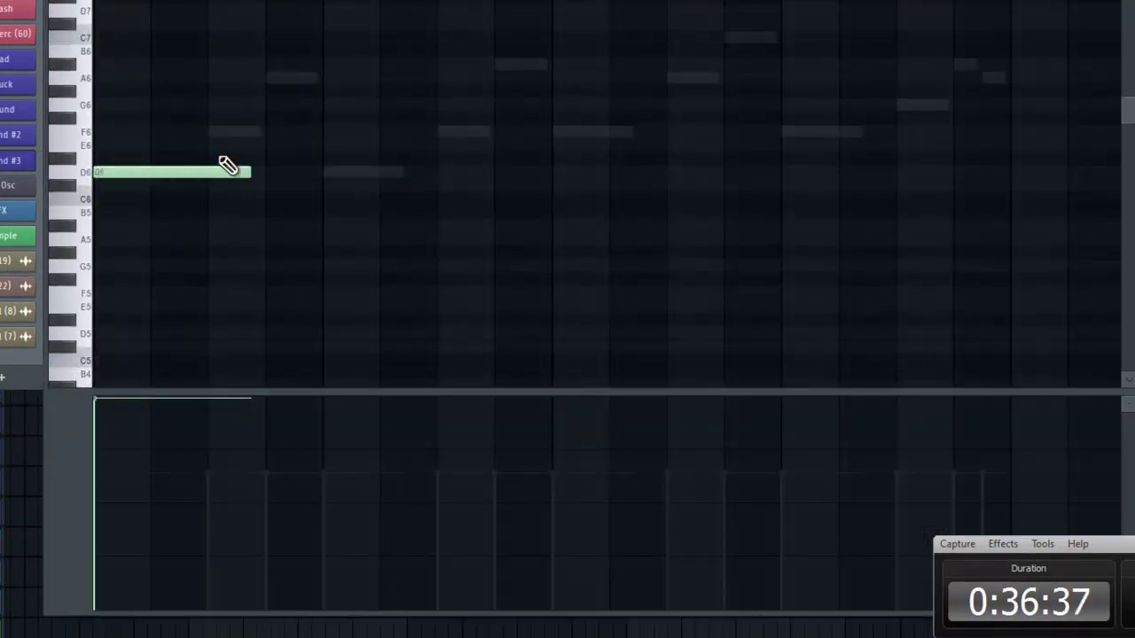
pyautogui.click(265, 79)
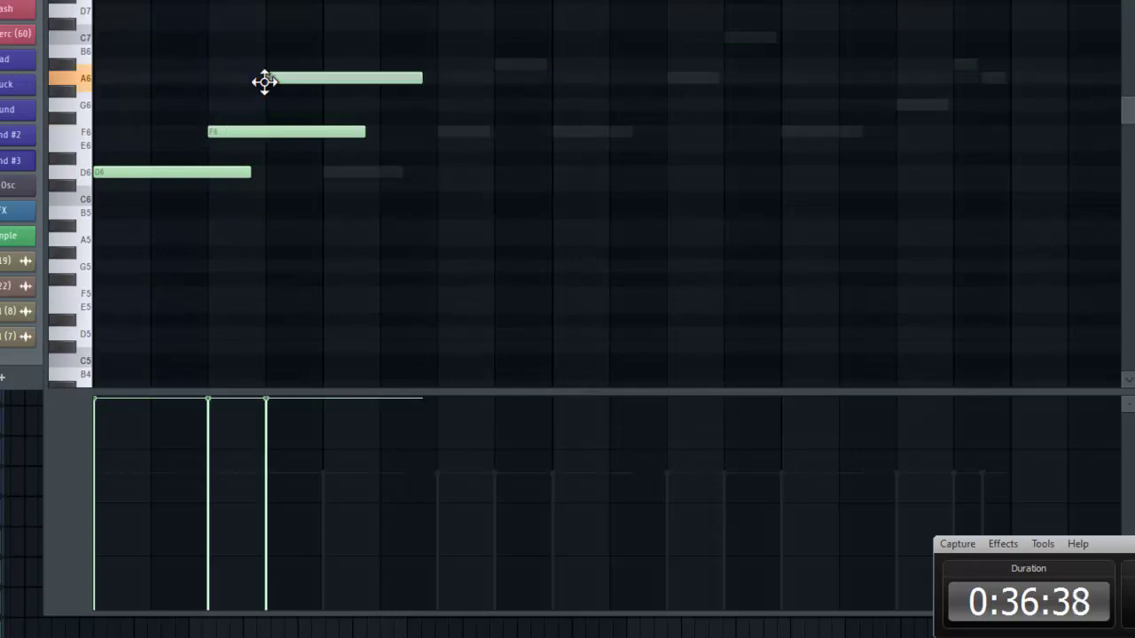
pyautogui.click(324, 172)
pyautogui.click(445, 118)
pyautogui.moveTo(480, 118); pyautogui.dragTo(483, 132)
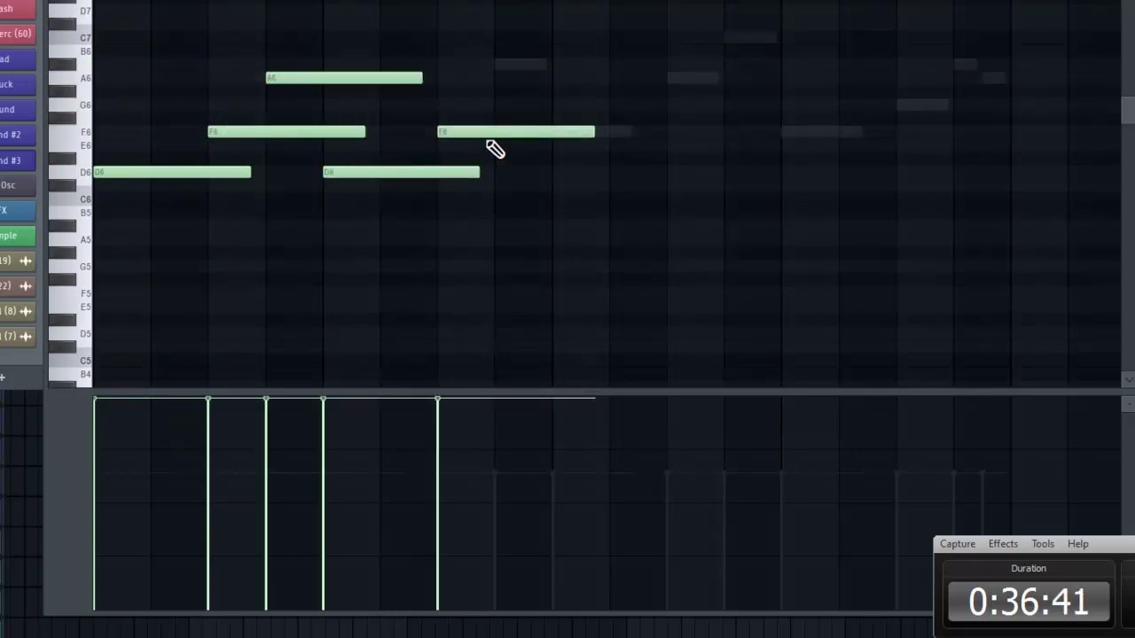
pyautogui.click(496, 65)
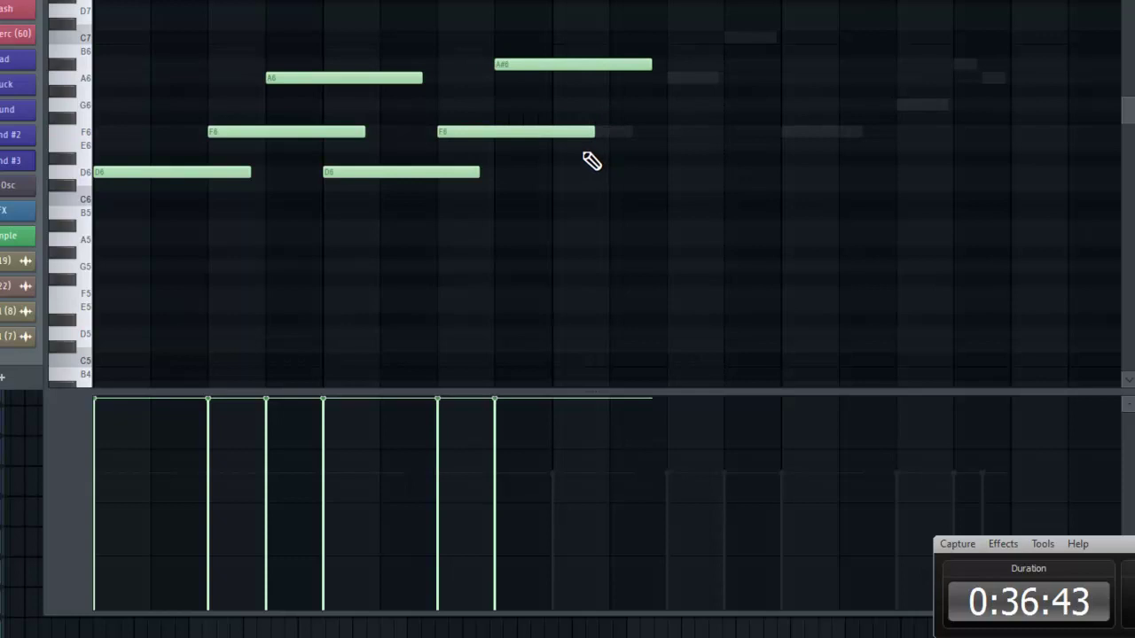
# Add F6, A6, C7 in bar 3 and F6, G6, A#6, A6 in bar 4, starting bar 3's F6 half a beat in
pyautogui.moveTo(582, 144); pyautogui.dragTo(605, 131)
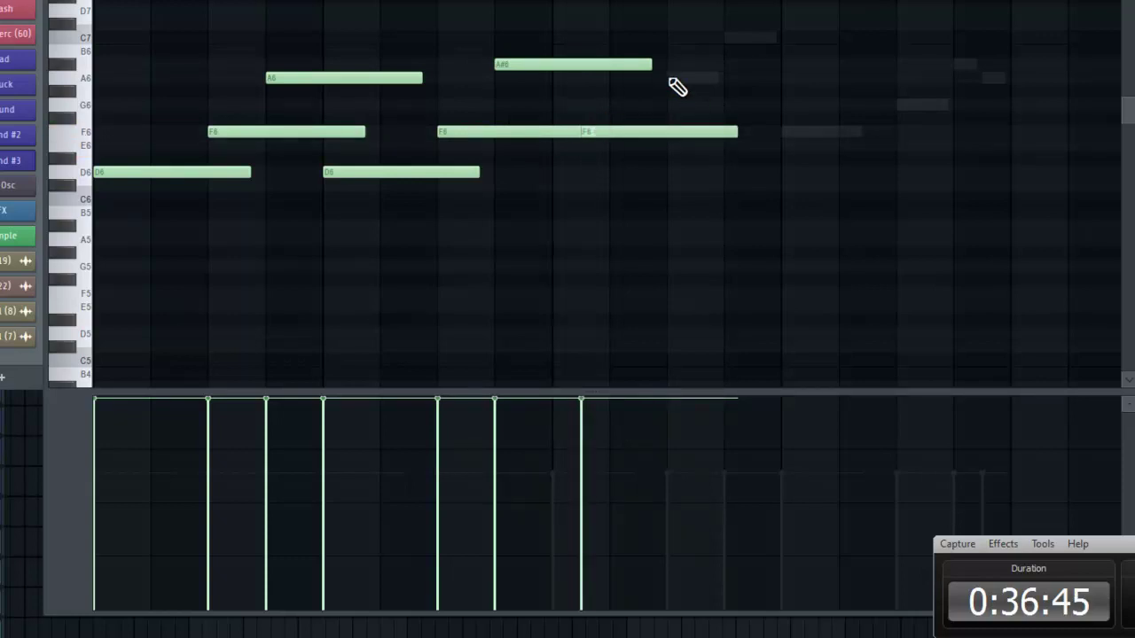
pyautogui.click(672, 78)
pyautogui.click(724, 38)
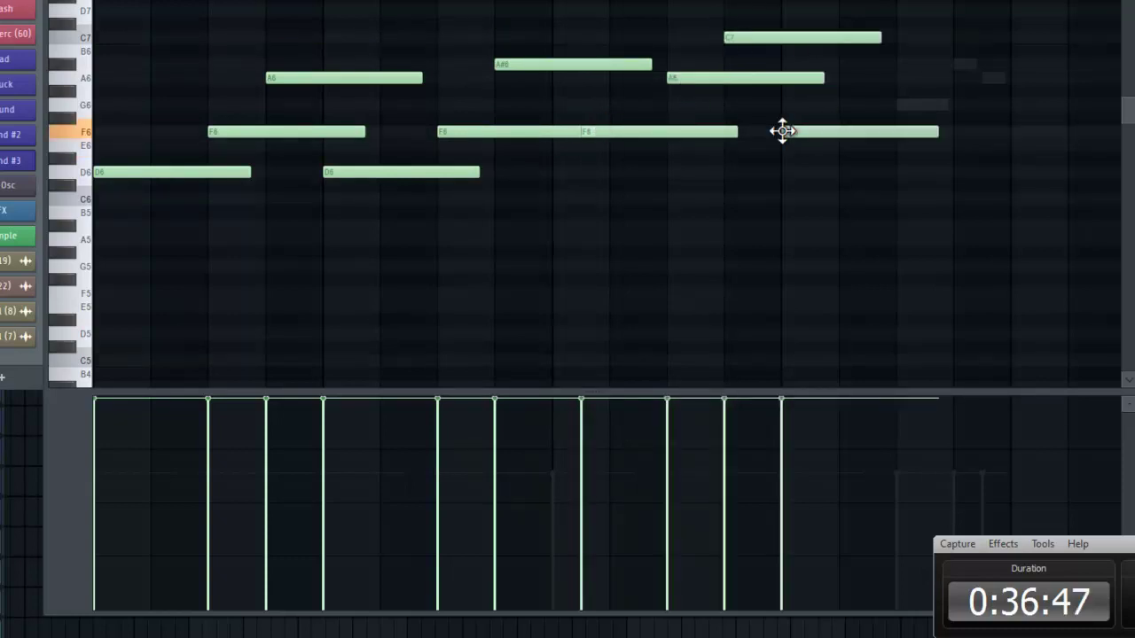
pyautogui.click(901, 104)
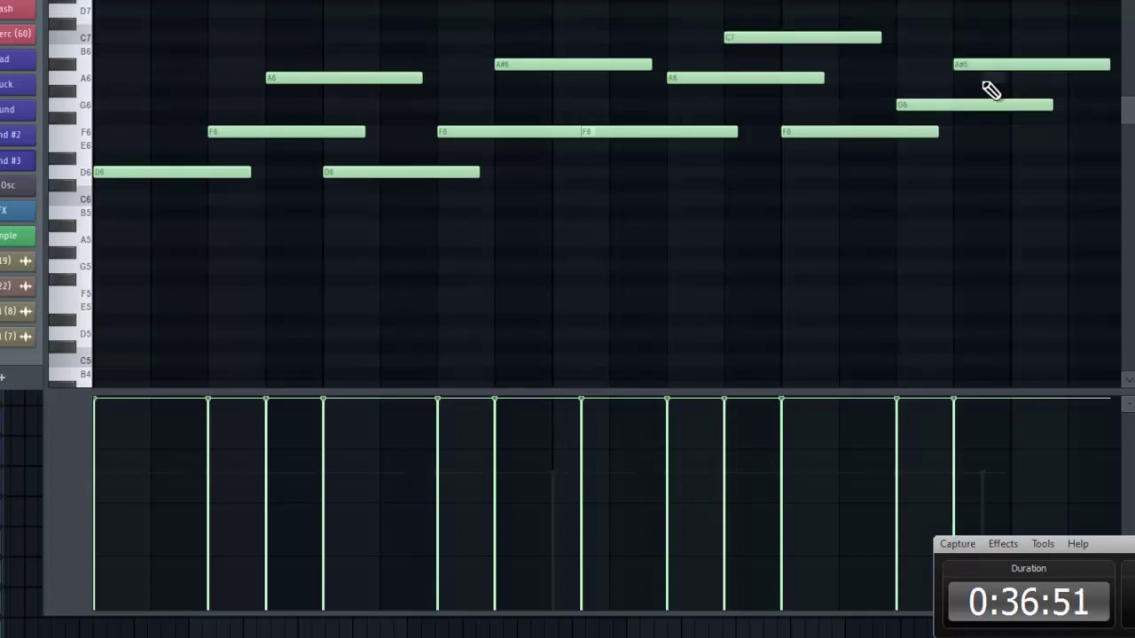
pyautogui.click(995, 78)
# Shorten all Sound #3 notes to about five steps, and trim the closing A#6 and A6 to about three and two steps
pyautogui.hotkey('ctrl', 'a')
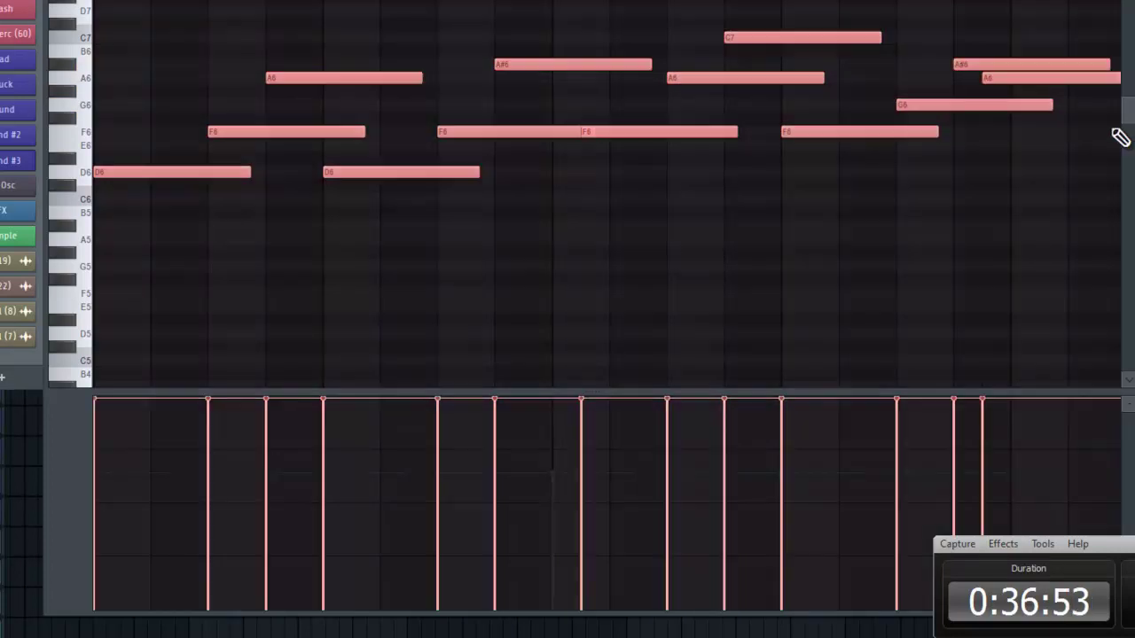
pyautogui.moveTo(1052, 107); pyautogui.dragTo(971, 119)
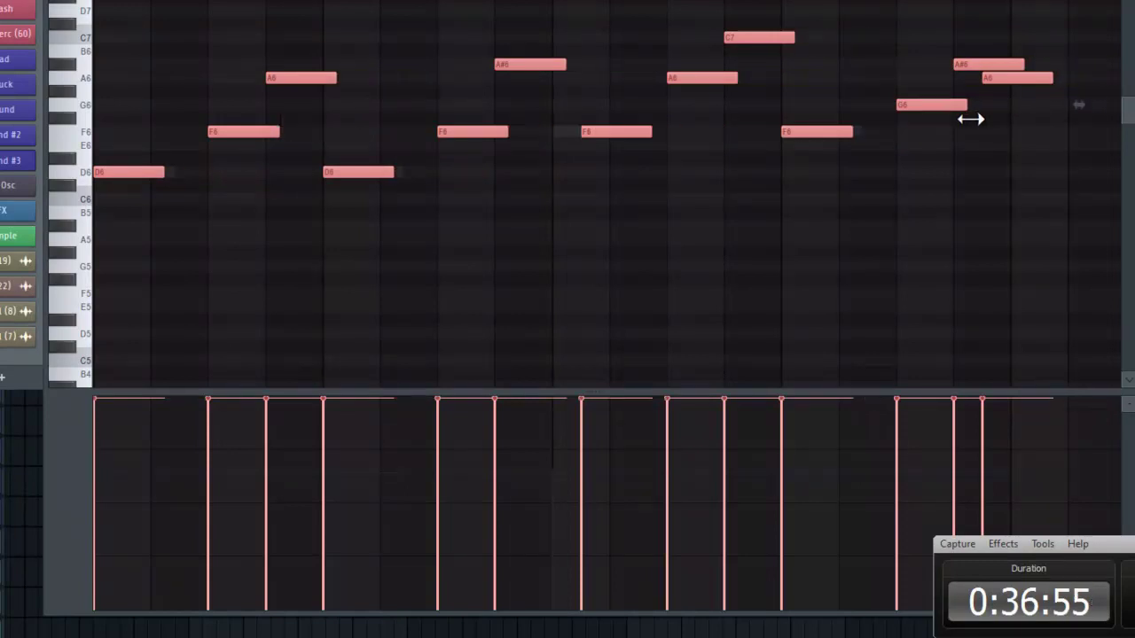
pyautogui.hotkey('ctrl', 'd')
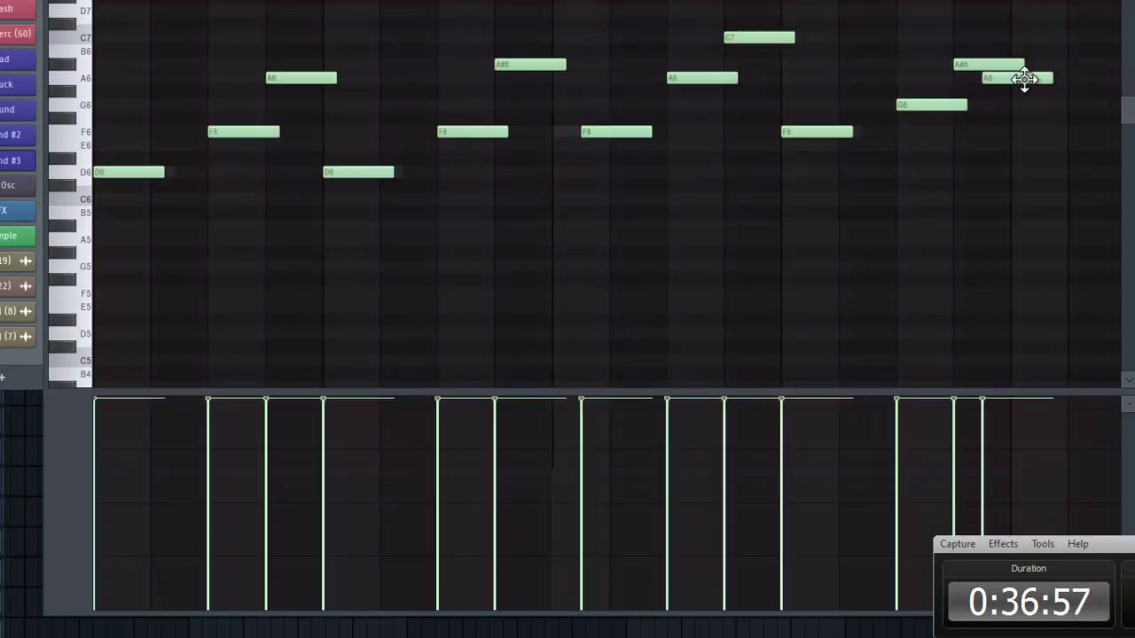
pyautogui.moveTo(1020, 68); pyautogui.dragTo(1011, 99)
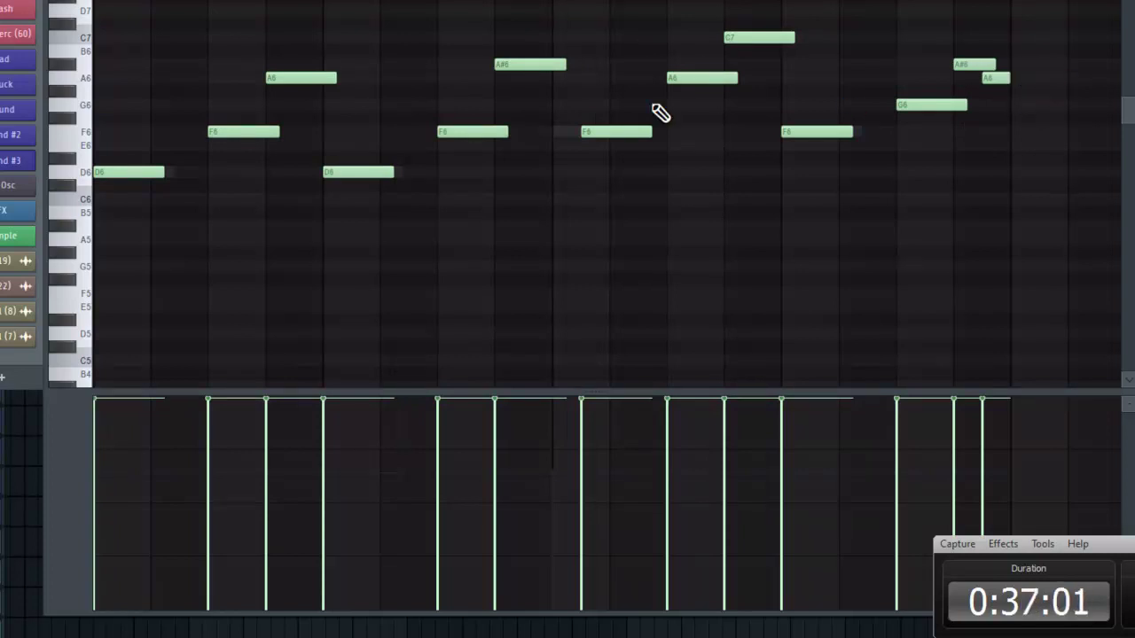
# Lengthen bar 3's F6 to about seven steps and both D6 notes to about nine steps, and close the piano roll
pyautogui.moveTo(147, 157); pyautogui.dragTo(417, 249)
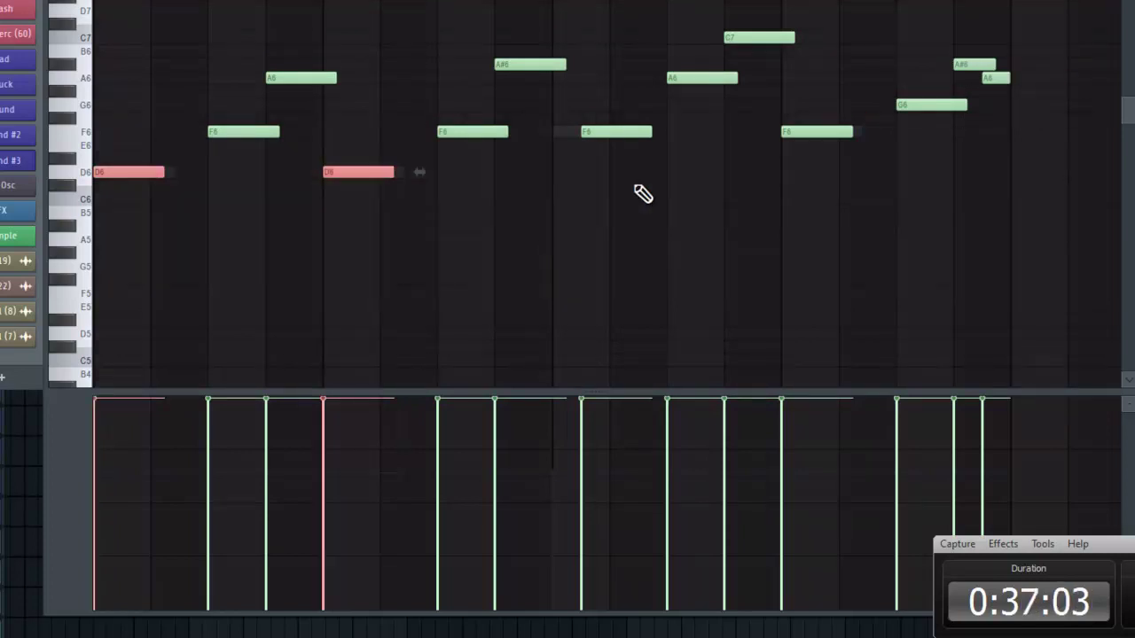
pyautogui.click(612, 131)
pyautogui.moveTo(650, 130); pyautogui.dragTo(677, 133)
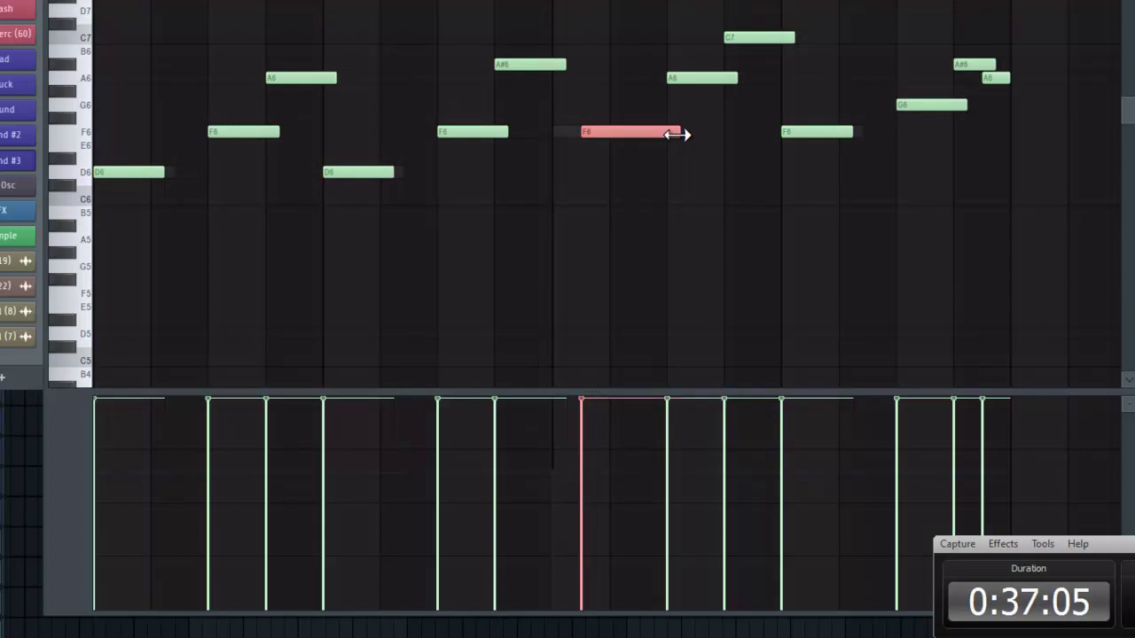
pyautogui.moveTo(466, 166); pyautogui.dragTo(324, 180)
pyautogui.moveTo(228, 180)
pyautogui.mouseDown()
pyautogui.moveTo(131, 188)
pyautogui.moveTo(112, 172)
pyautogui.moveTo(216, 178)
pyautogui.mouseUp()
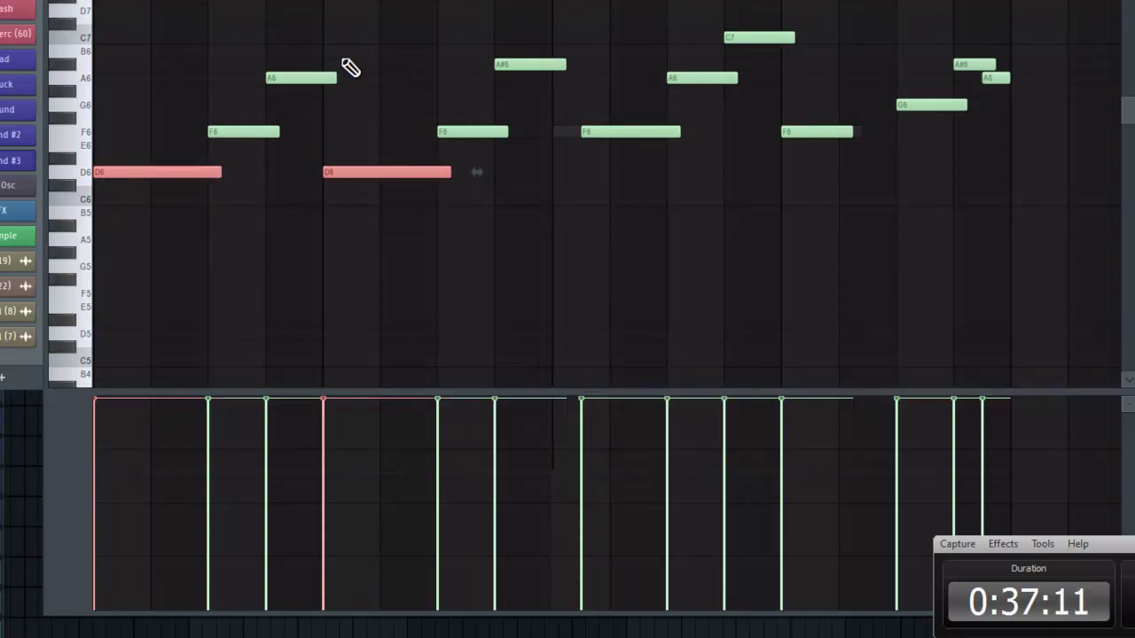
pyautogui.click(991, 57)
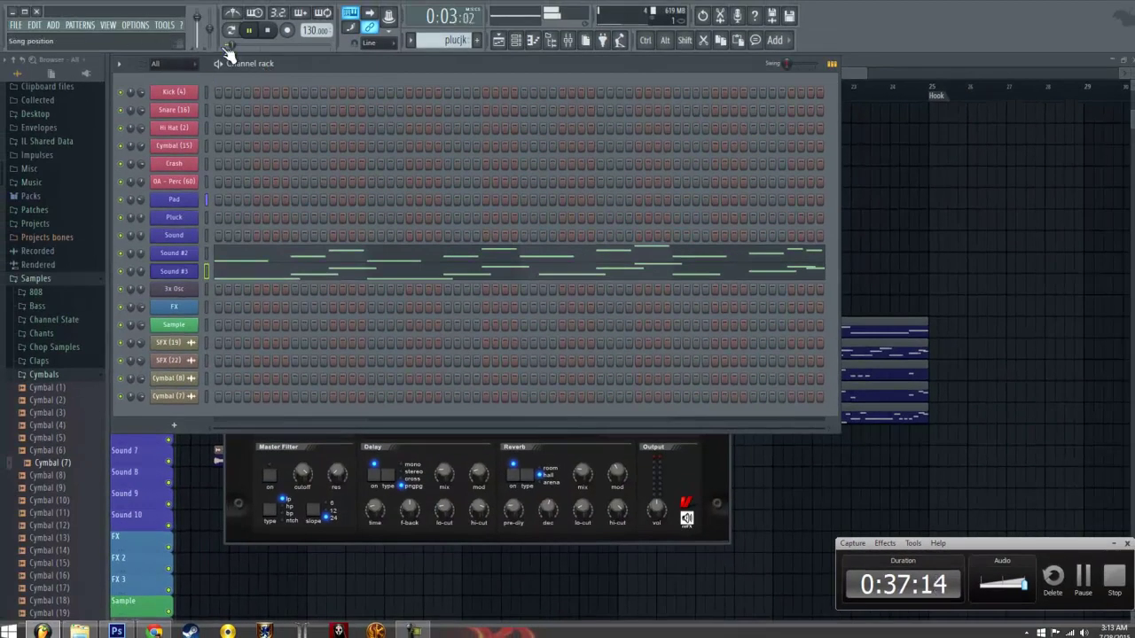
# Play the plucjk pattern in pattern mode, replace the Sound #3 channel's instrument with Sytrus and stop playback
pyautogui.click(229, 30)
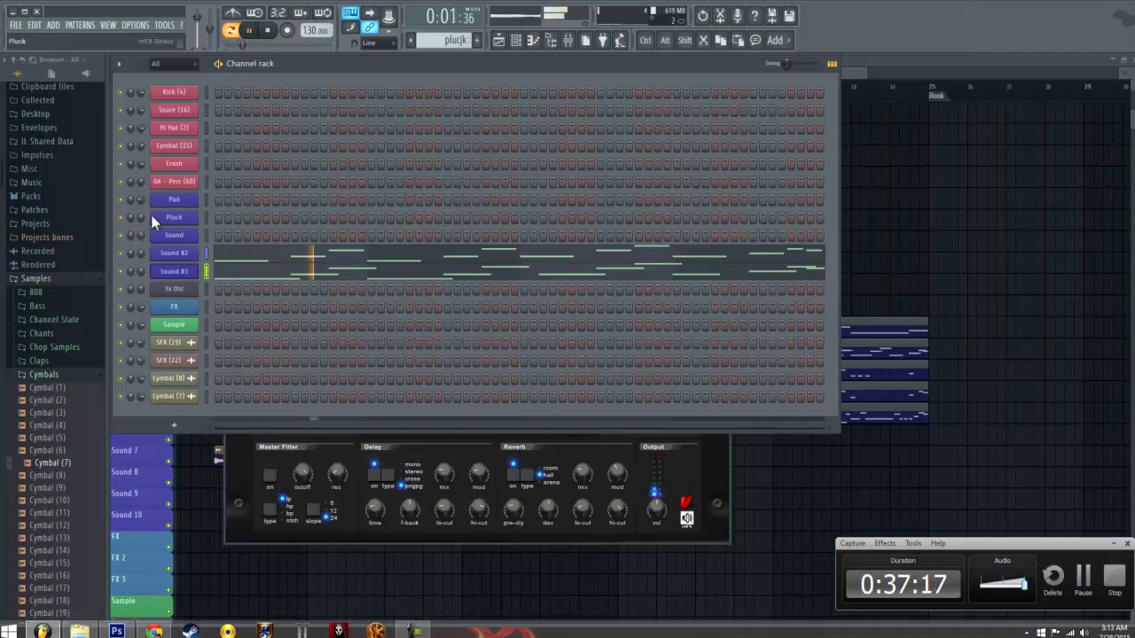
pyautogui.click(169, 271)
pyautogui.rightClick(163, 276)
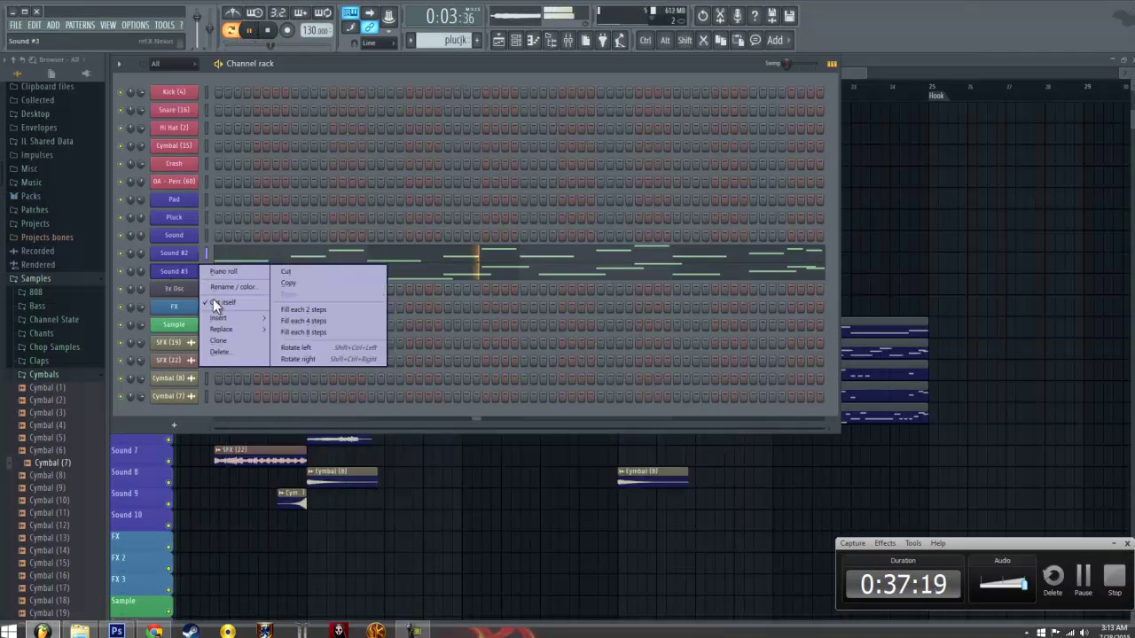
pyautogui.moveTo(226, 329)
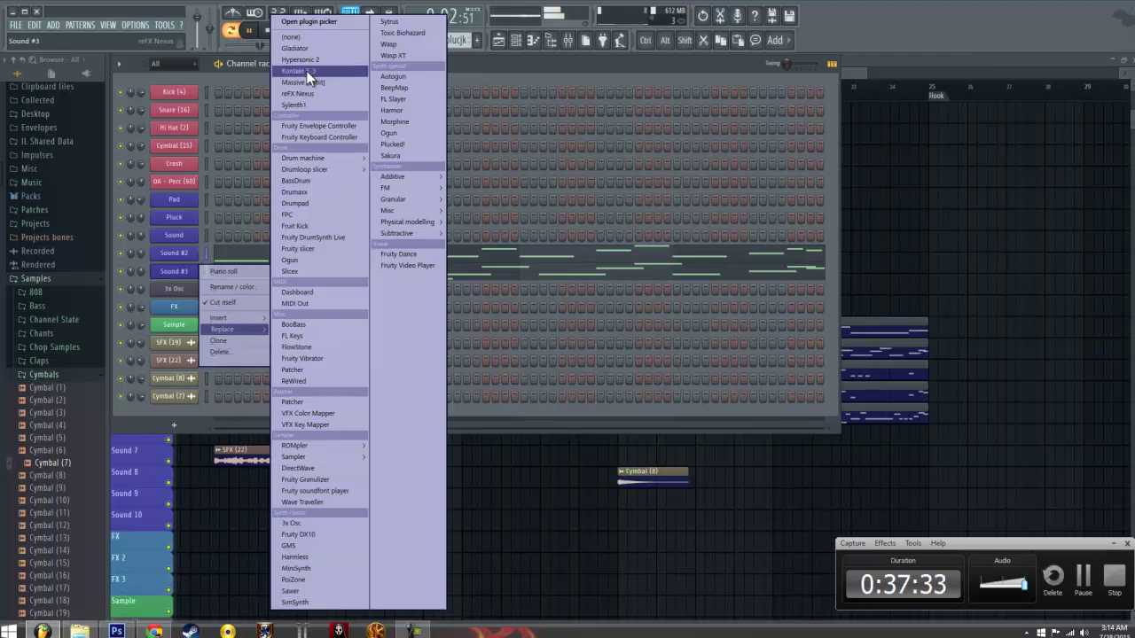
pyautogui.click(402, 25)
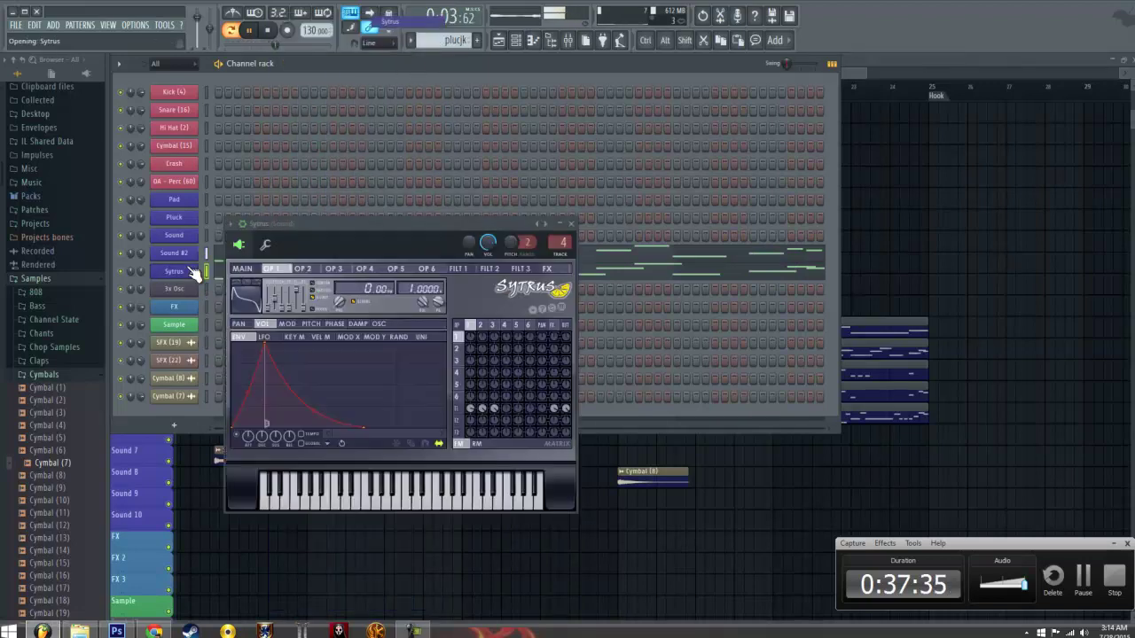
pyautogui.click(267, 31)
pyautogui.click(143, 299)
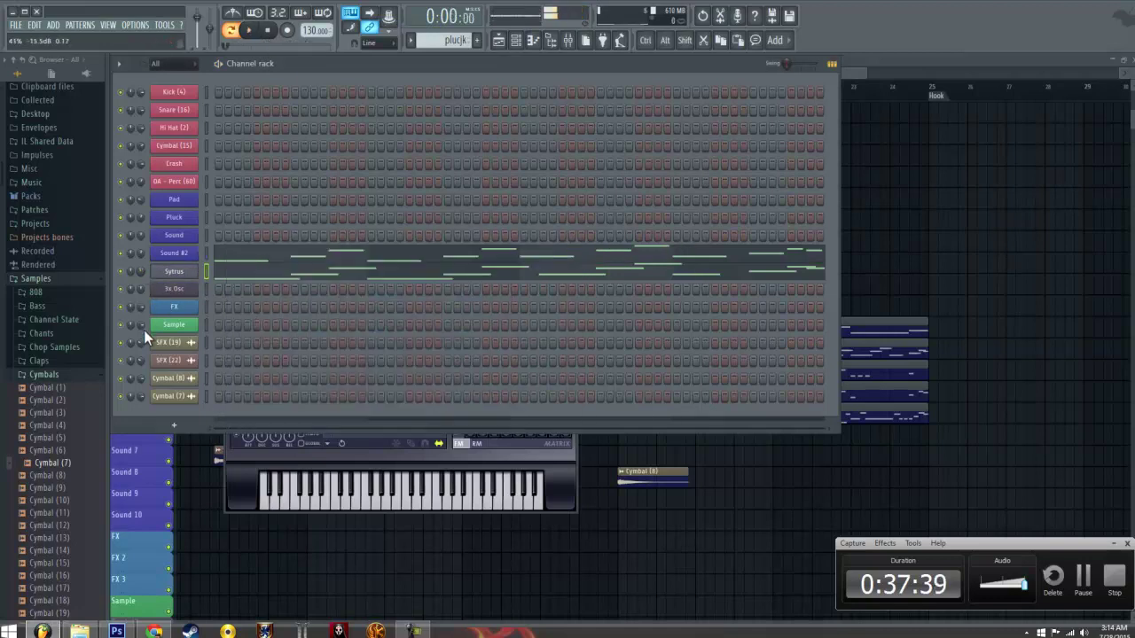
# Enable Porta and Mono in the Sytrus channel's miscellaneous polyphony settings
pyautogui.click(172, 274)
pyautogui.click(172, 273)
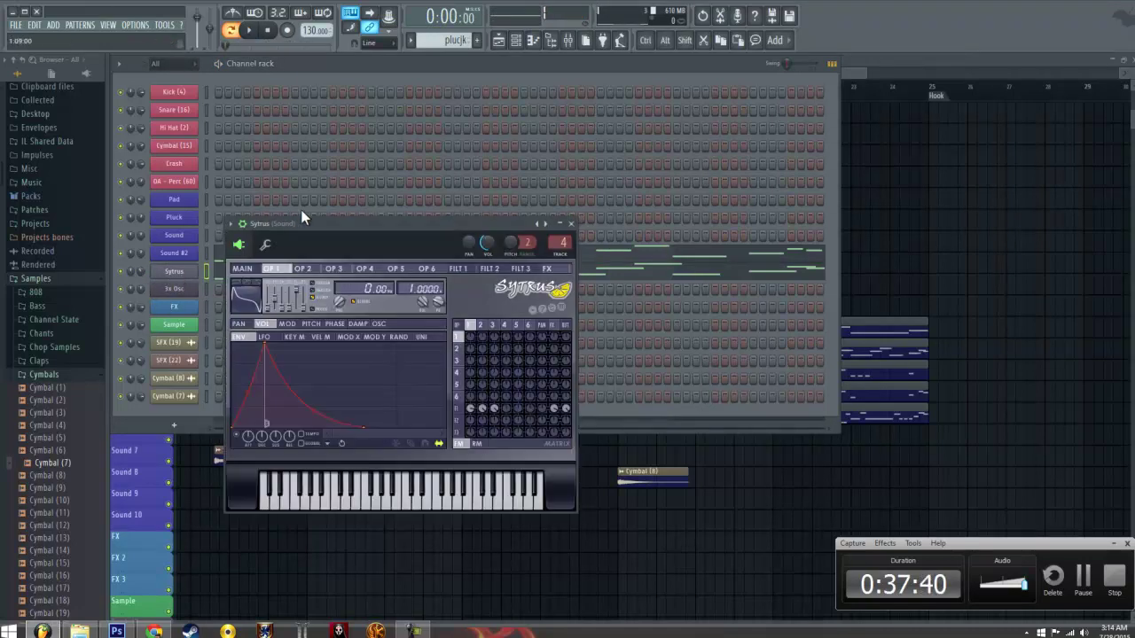
pyautogui.click(263, 246)
pyautogui.click(355, 315)
pyautogui.click(381, 314)
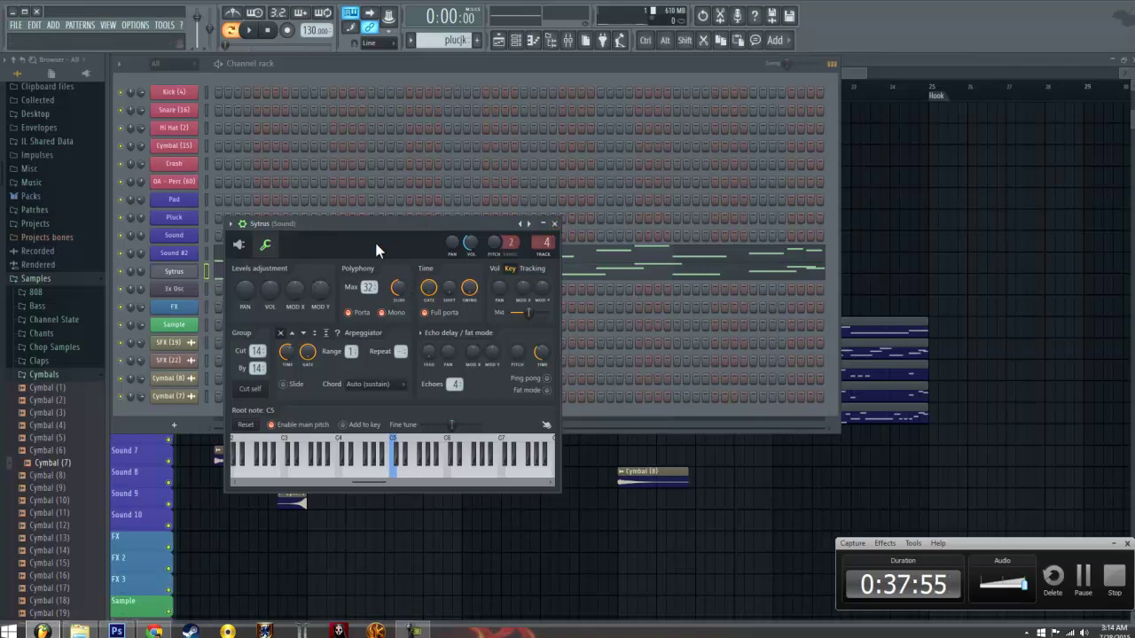
# Play the pattern and compare the Sytrus sound with Mono off and back on
pyautogui.click(251, 32)
pyautogui.click(388, 314)
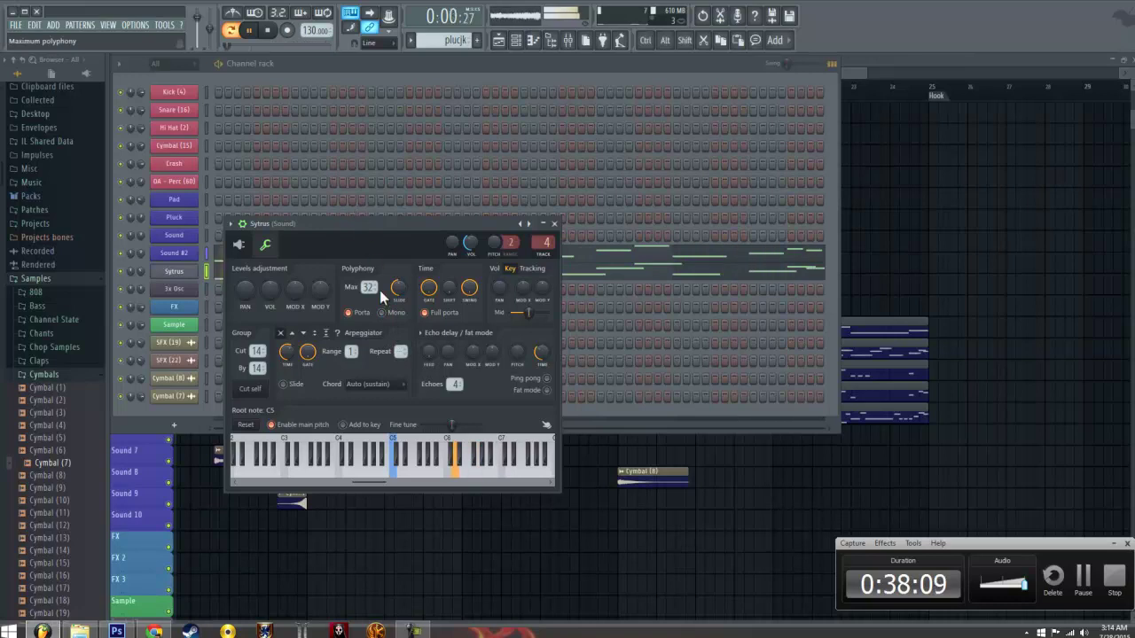
pyautogui.click(382, 313)
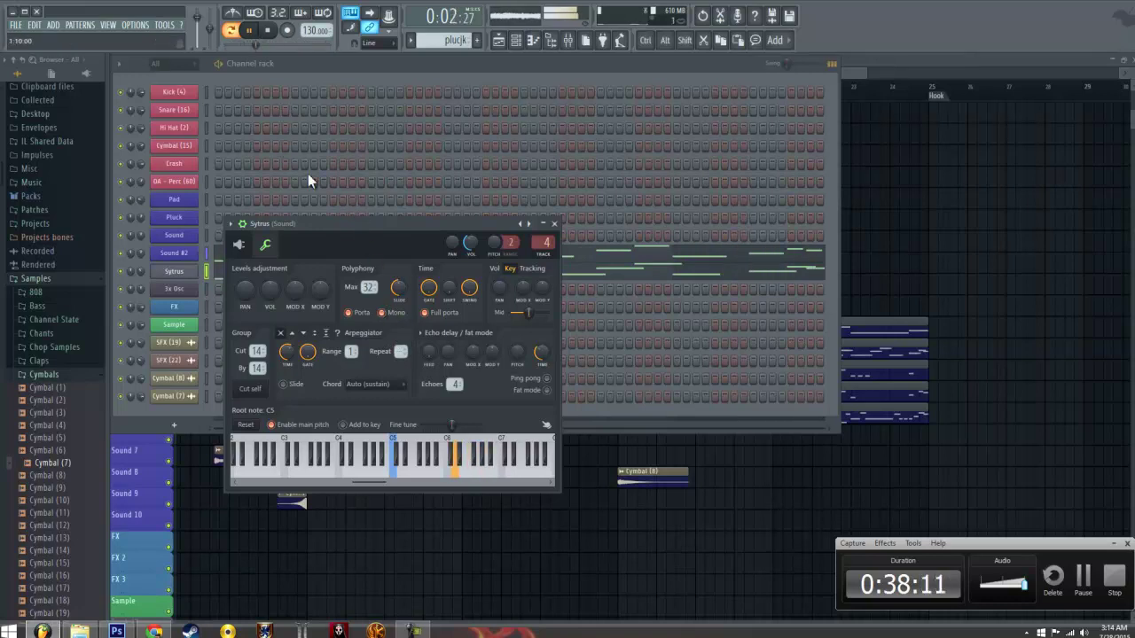
pyautogui.click(250, 32)
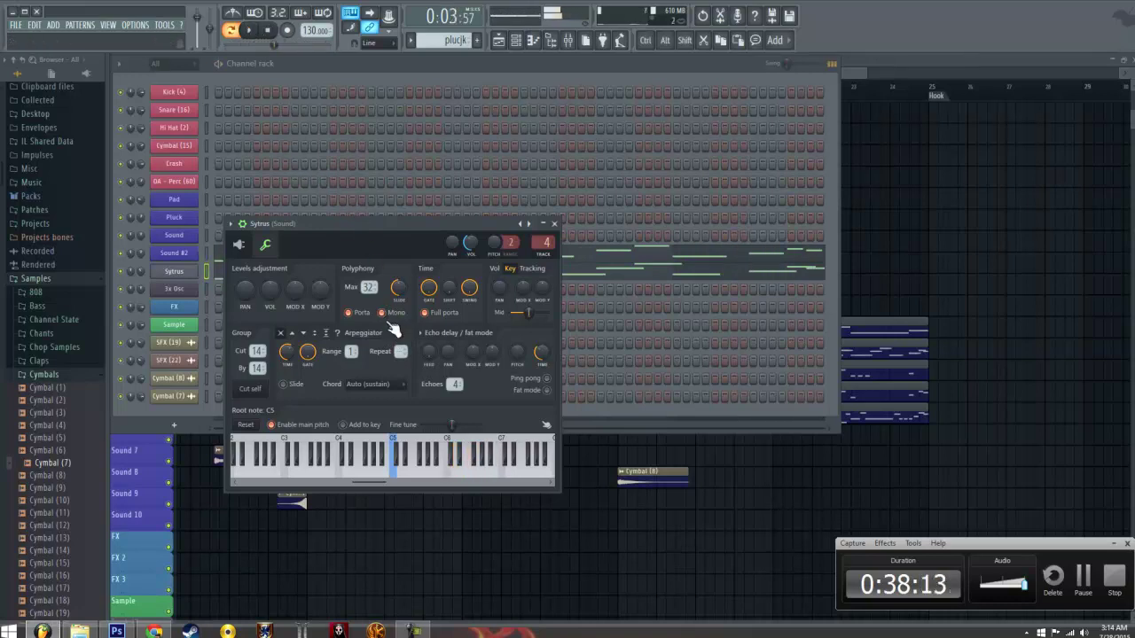
# Load the Basic preset into Sytrus
pyautogui.click(234, 226)
pyautogui.moveTo(266, 255)
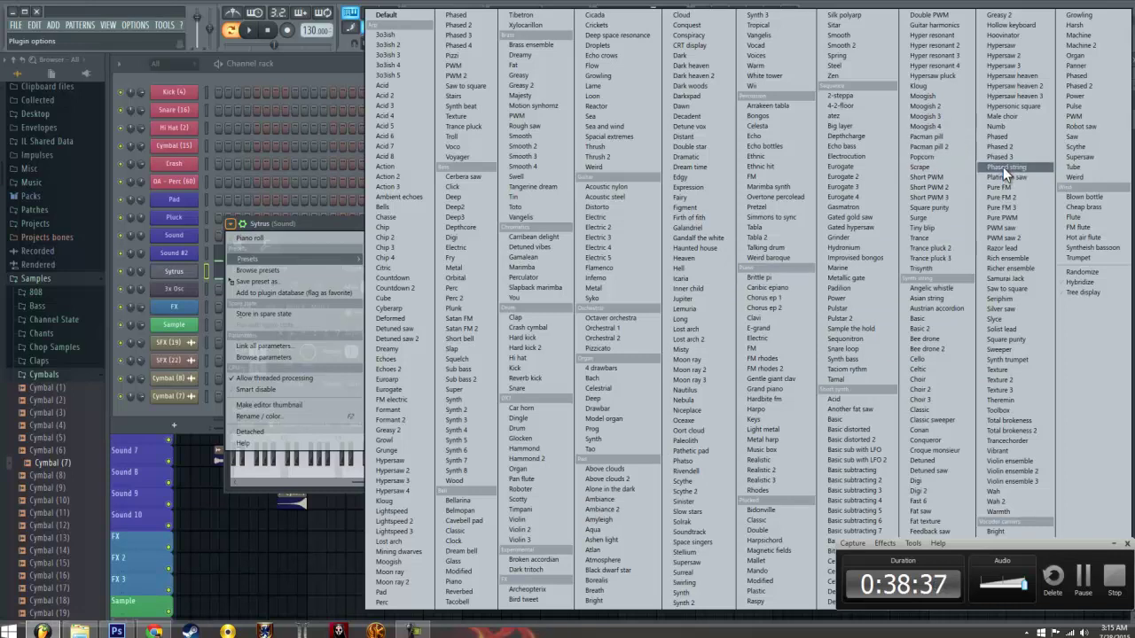
pyautogui.click(874, 423)
# Switch to song mode and play the arrangement with the playlist in view
pyautogui.press('F5')
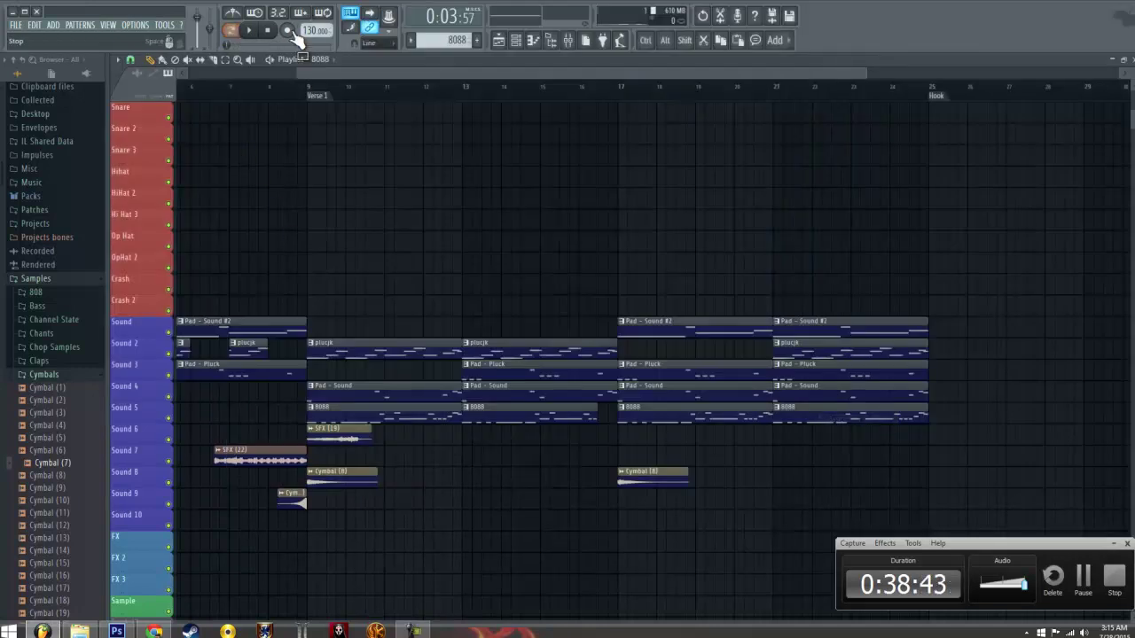
pyautogui.click(516, 40)
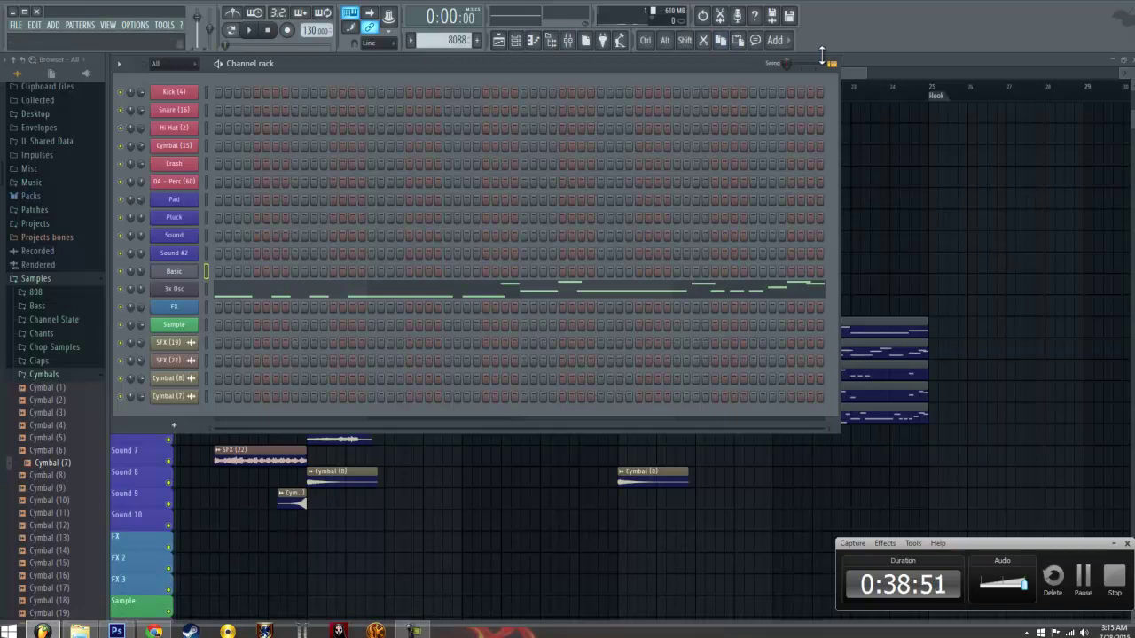
pyautogui.click(862, 75)
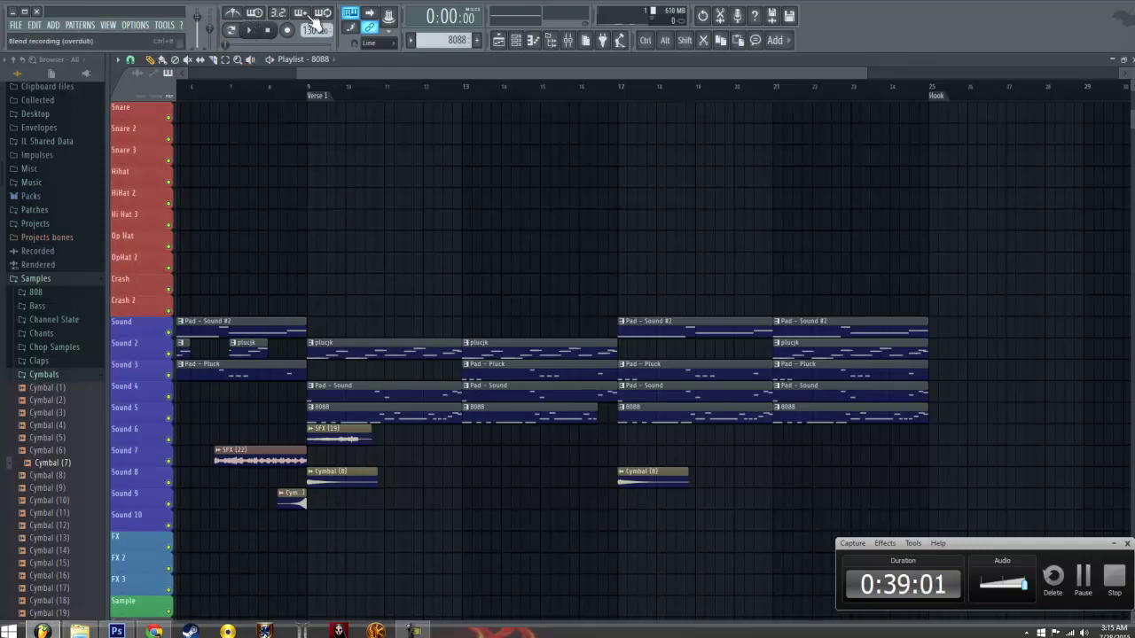
pyautogui.click(248, 30)
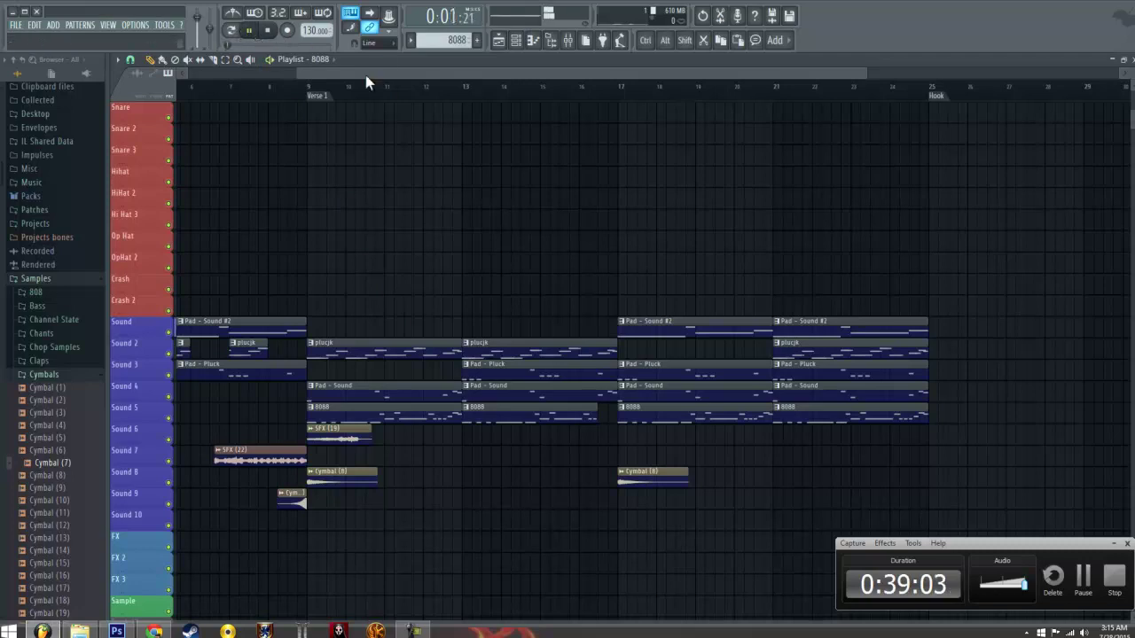
# Reopen the channel rack, select the plucjk pattern and loop it in pattern mode to hear the Basic lead
pyautogui.click(516, 40)
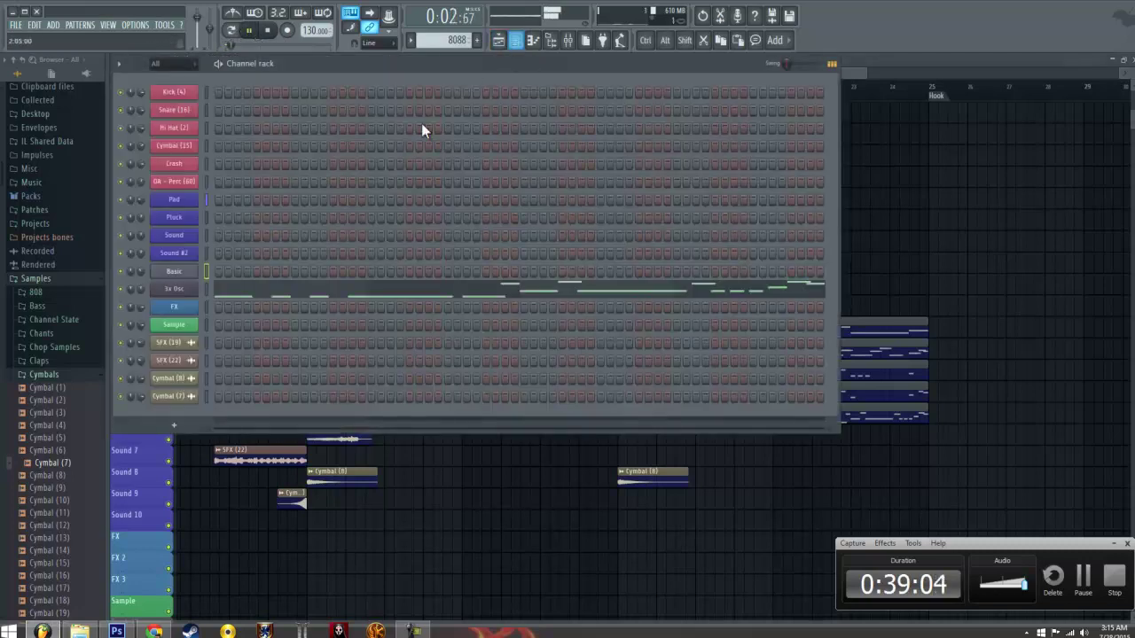
pyautogui.rightClick(195, 270)
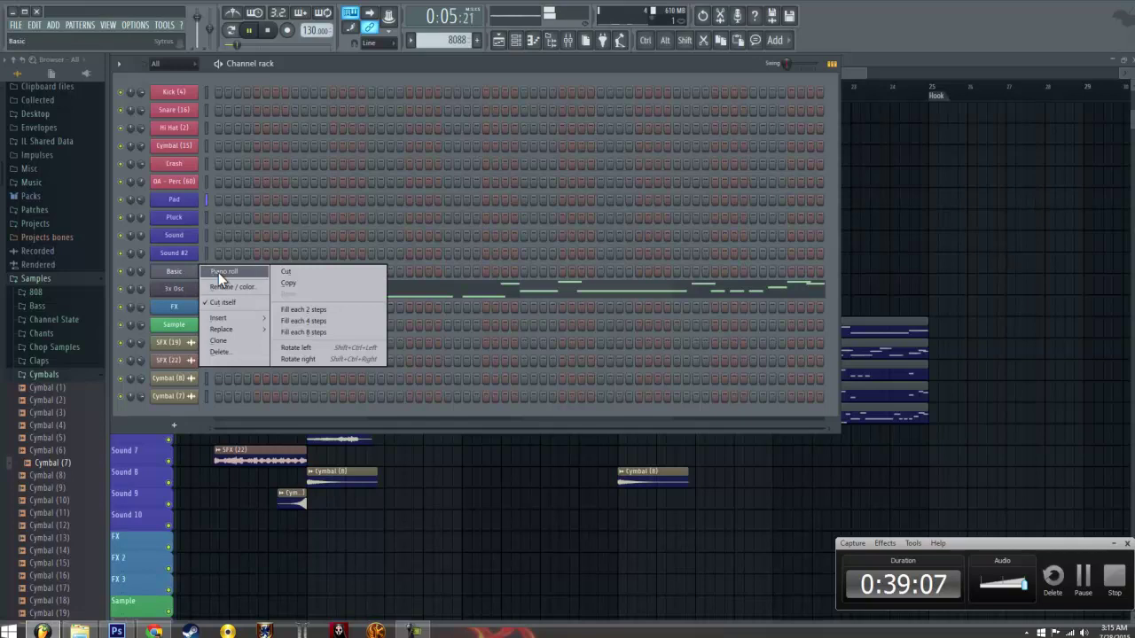
pyautogui.moveTo(439, 45); pyautogui.dragTo(439, 37)
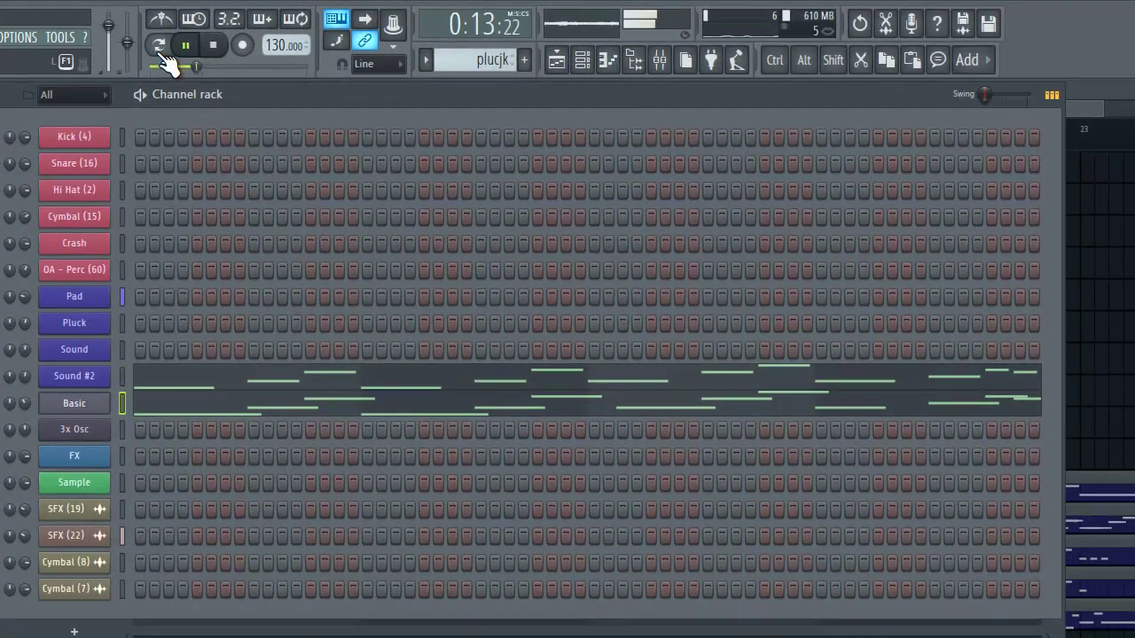
pyautogui.click(159, 44)
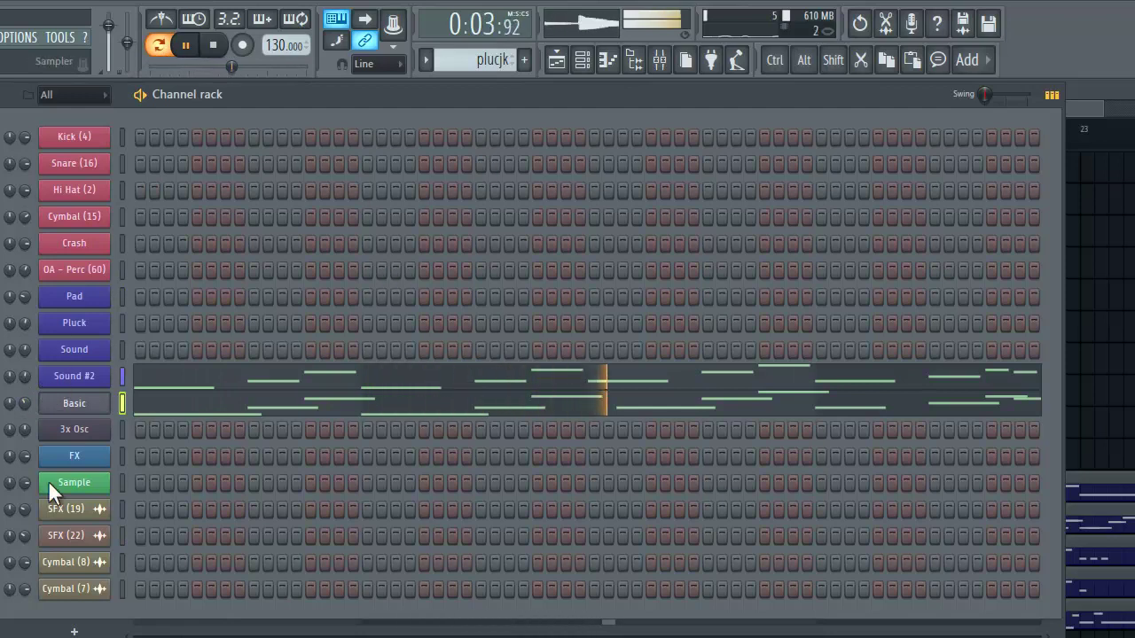
# Open the Basic lead channel's Sytrus editor and load the Bee drone preset
pyautogui.click(102, 405)
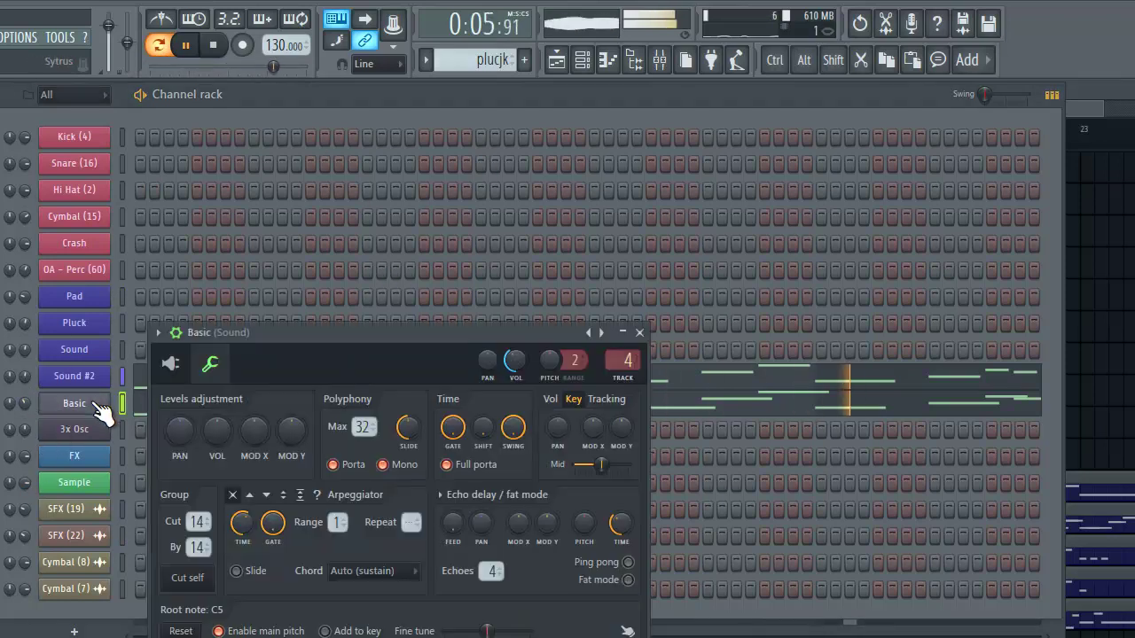
pyautogui.click(177, 373)
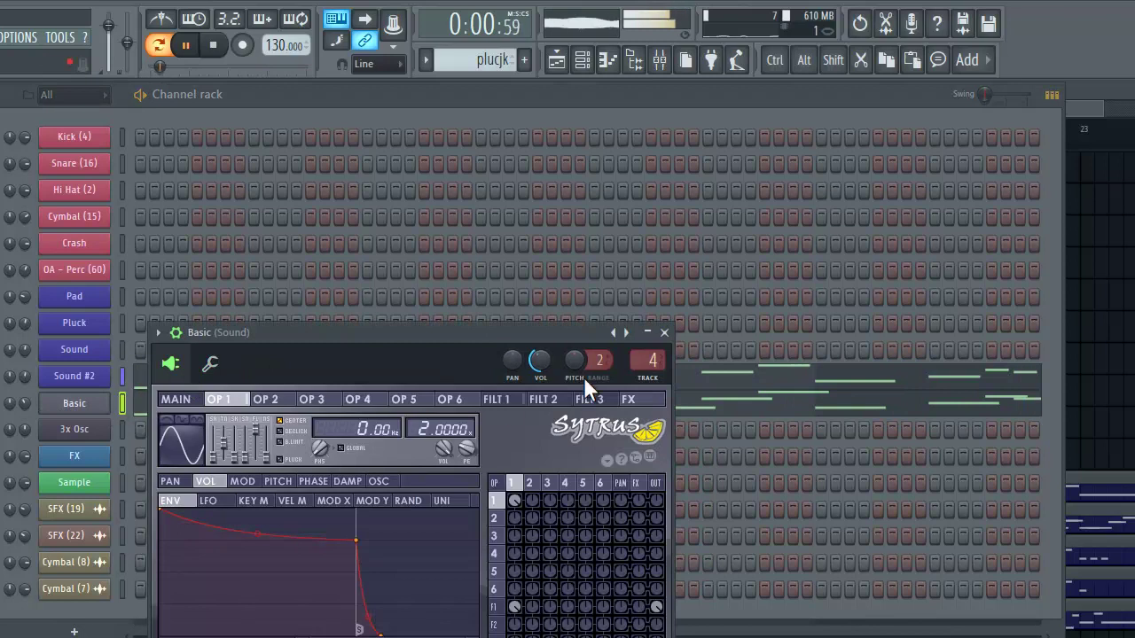
pyautogui.click(157, 333)
pyautogui.moveTo(183, 384)
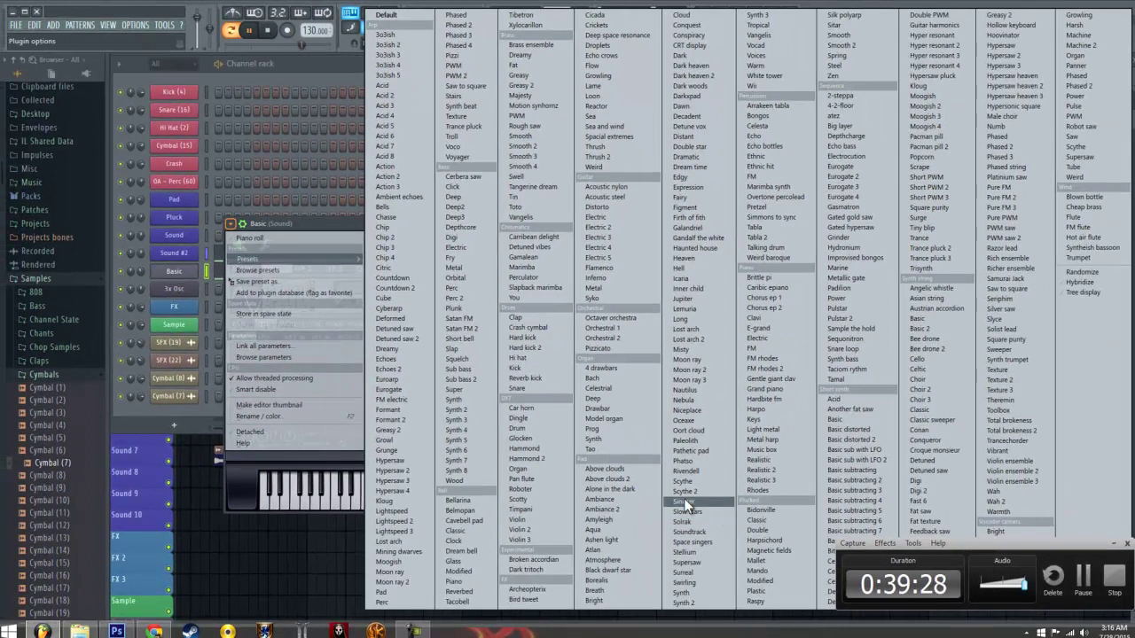
pyautogui.click(927, 338)
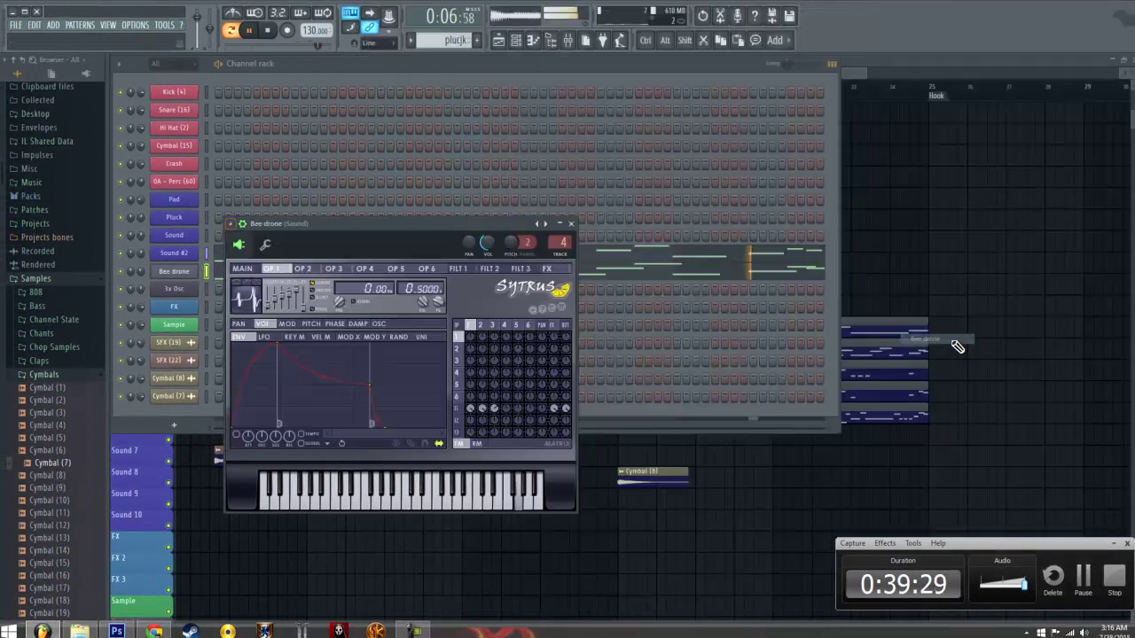
# Step forward through the Sytrus presets from Bee drone 2 to Choir 2 while the pattern loops
pyautogui.click(546, 224)
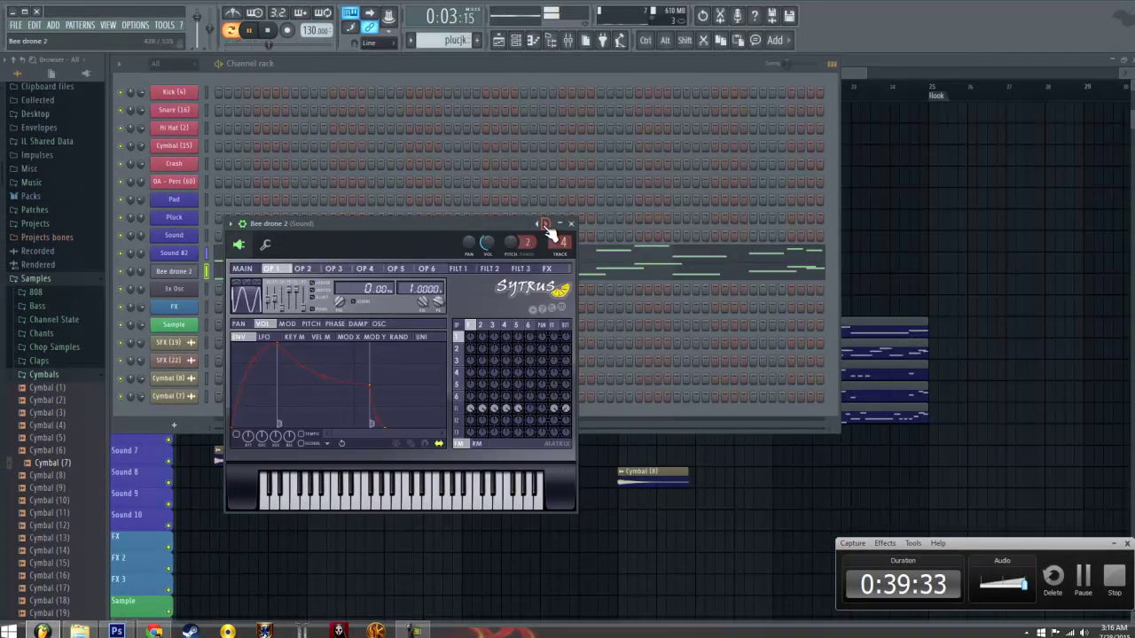
pyautogui.click(547, 225)
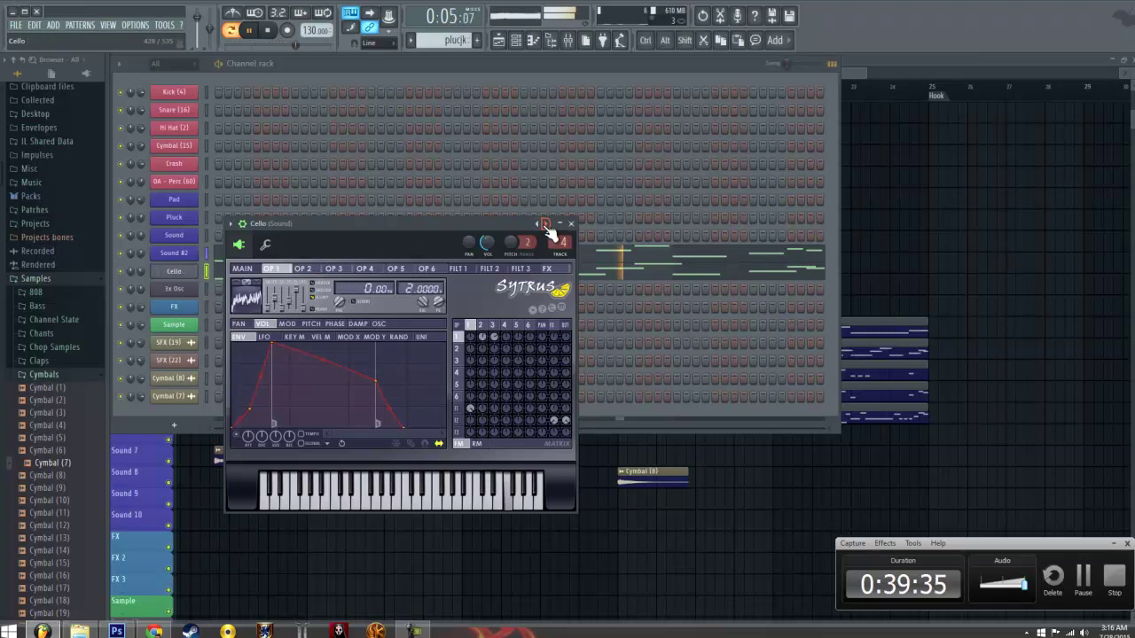
pyautogui.click(547, 224)
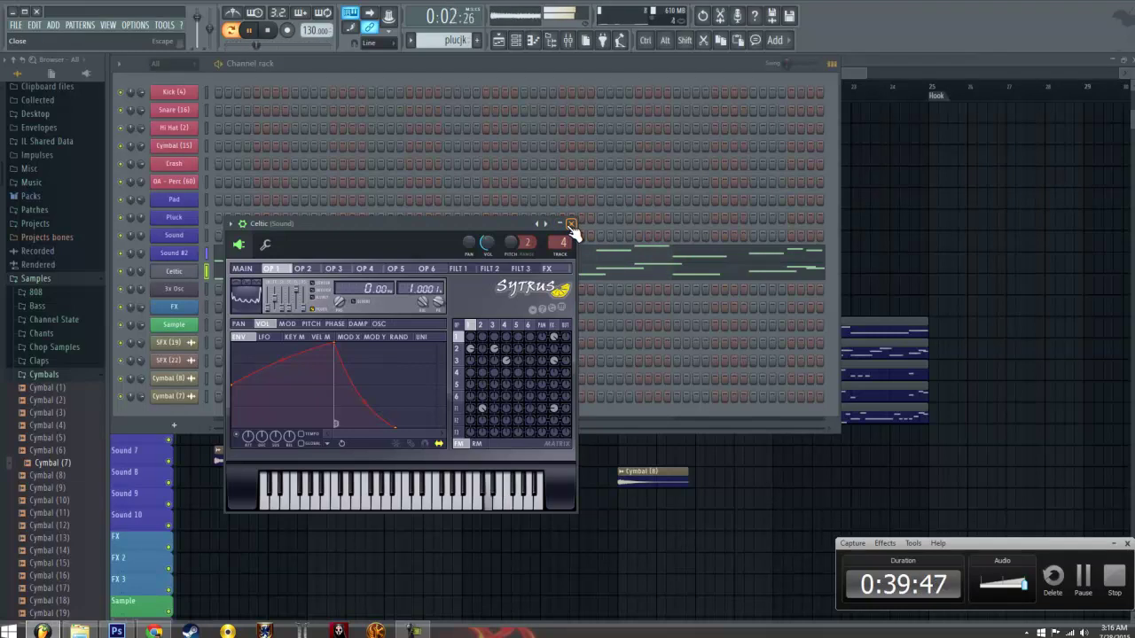
pyautogui.click(546, 224)
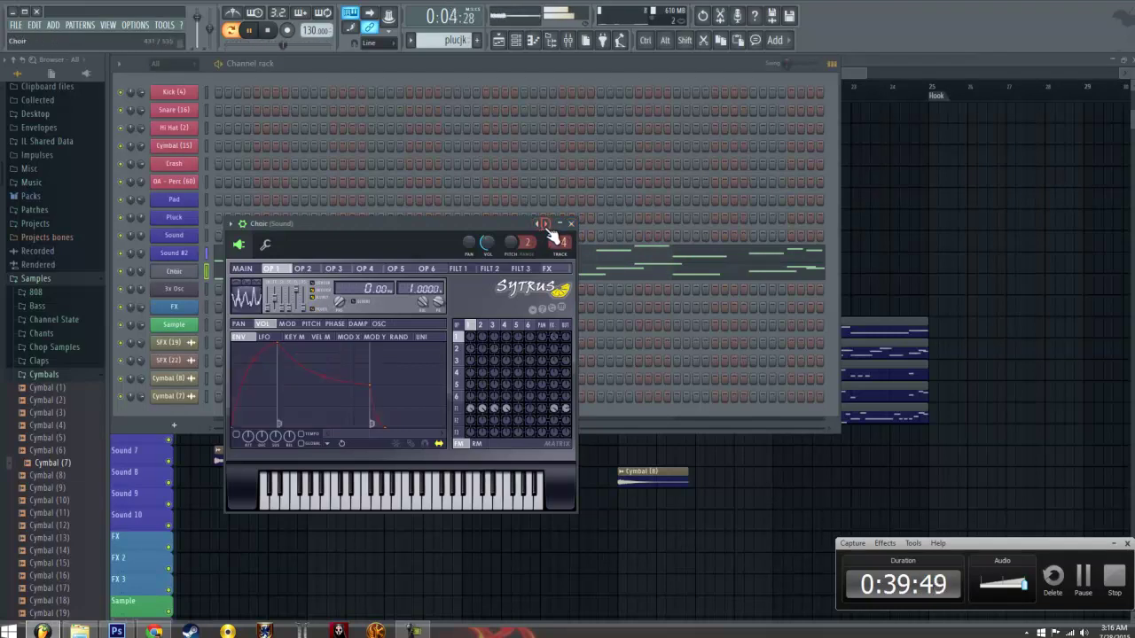
pyautogui.click(546, 225)
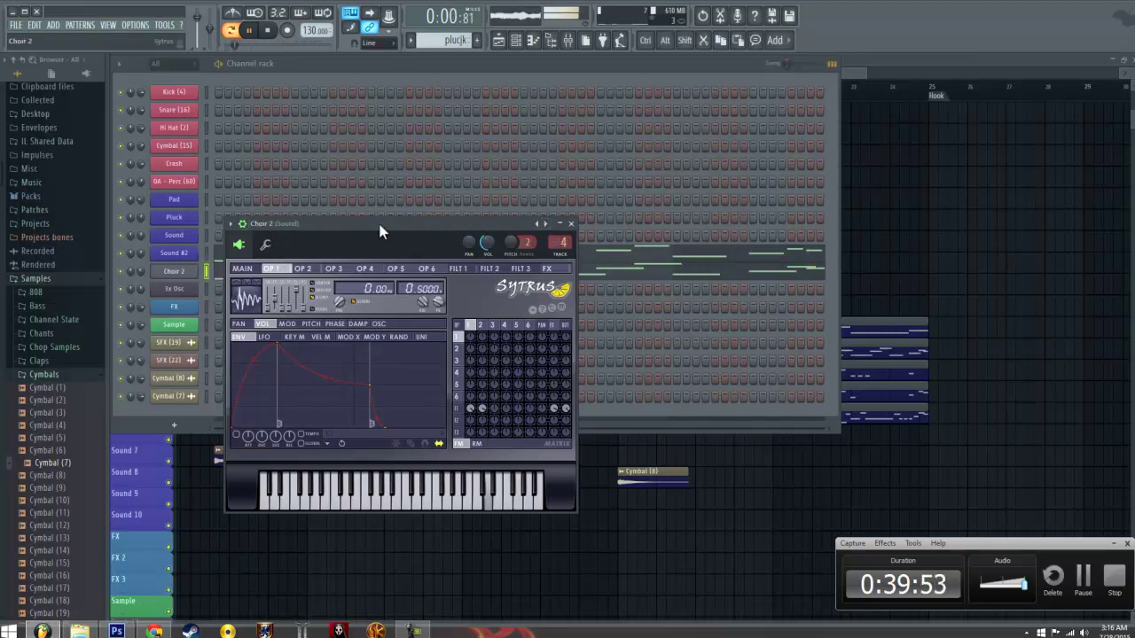
# Audition the Deep and Synth bass presets on the Sytrus lead channel
pyautogui.click(229, 223)
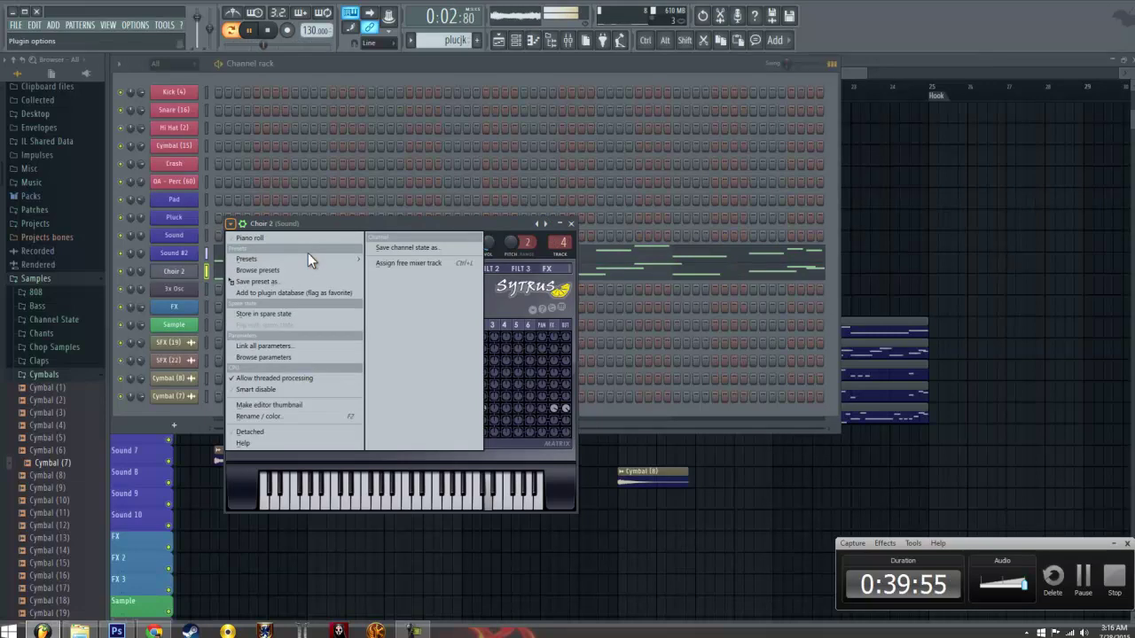
pyautogui.moveTo(310, 258)
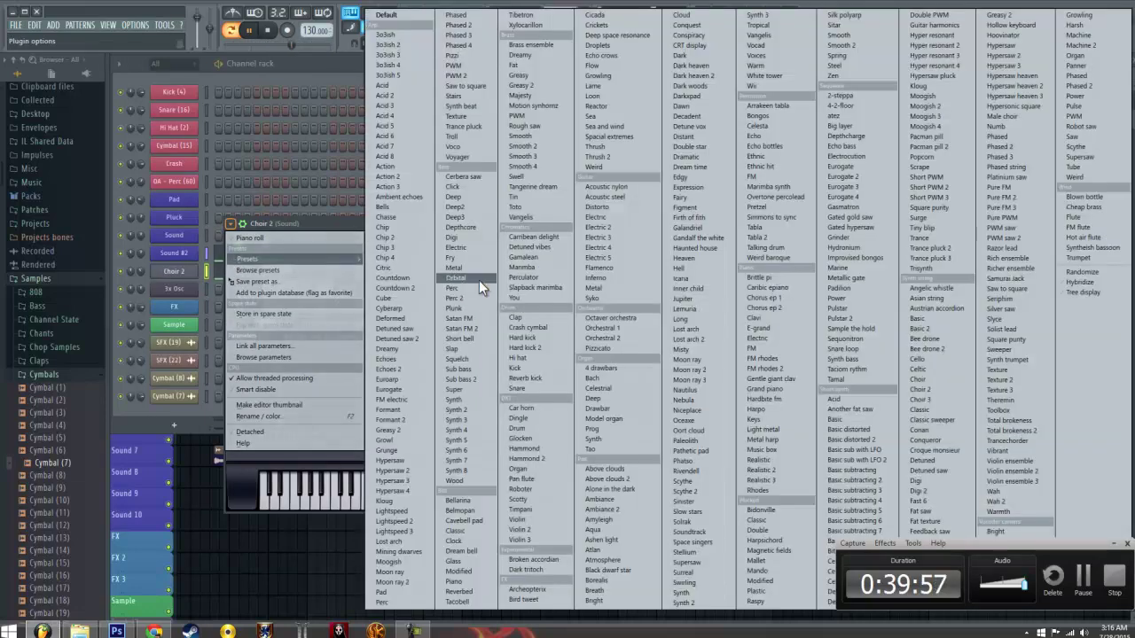
pyautogui.click(459, 200)
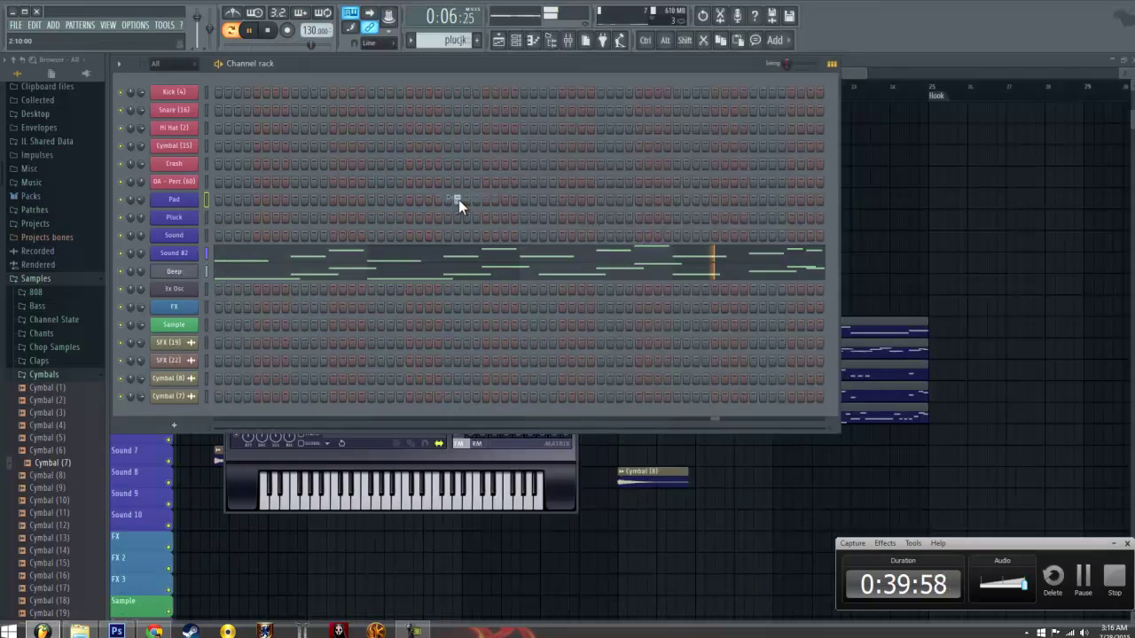
pyautogui.click(172, 271)
pyautogui.click(230, 224)
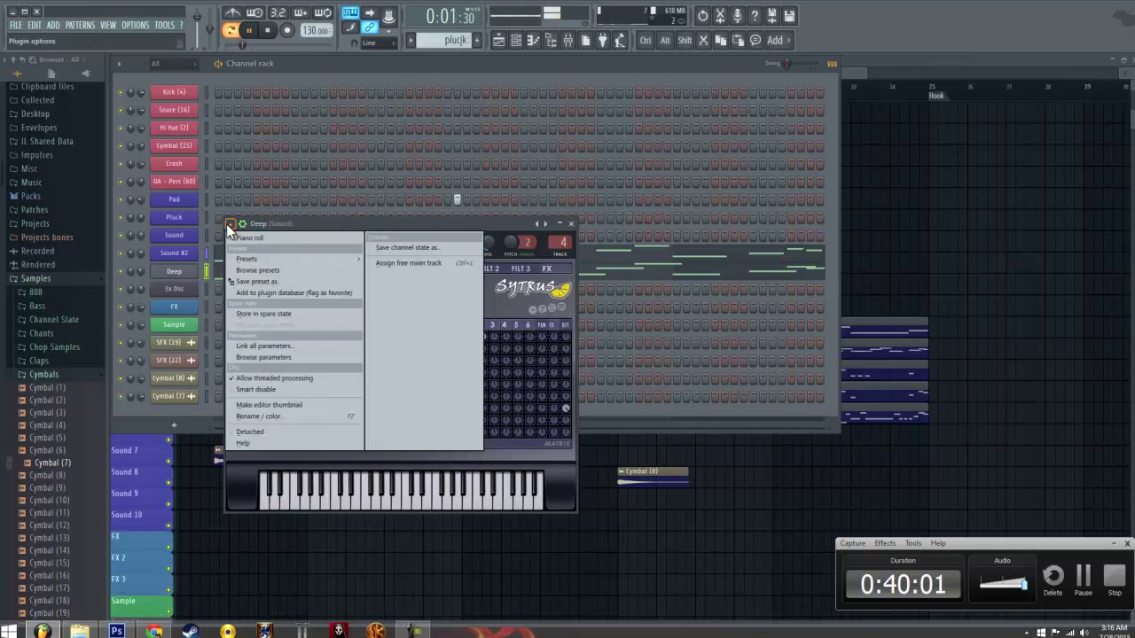
pyautogui.moveTo(309, 260)
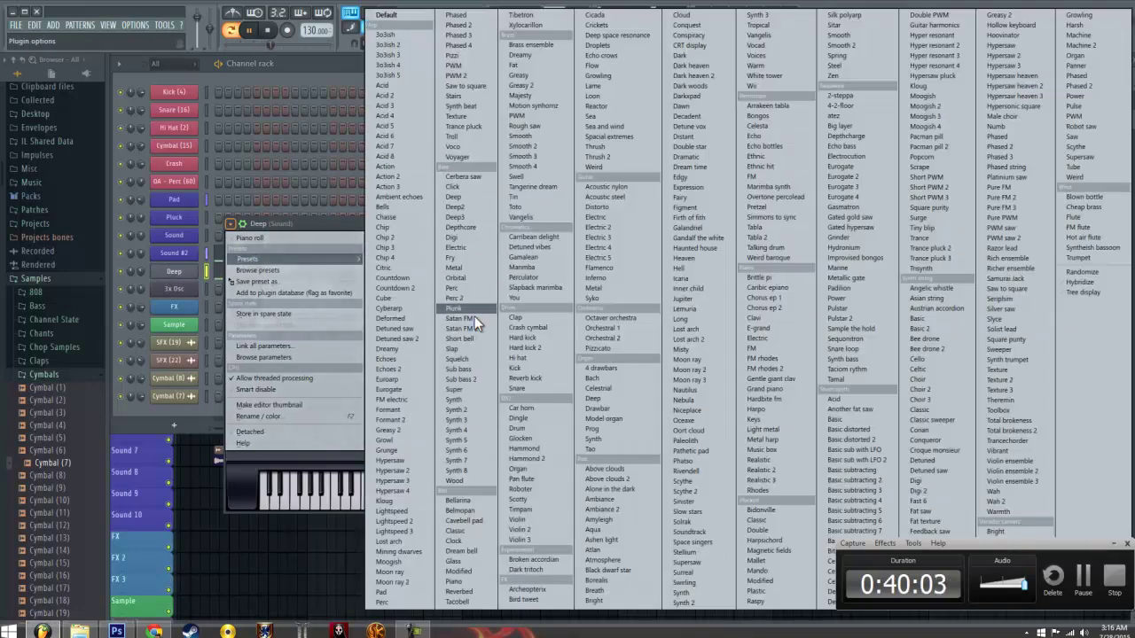
pyautogui.click(470, 400)
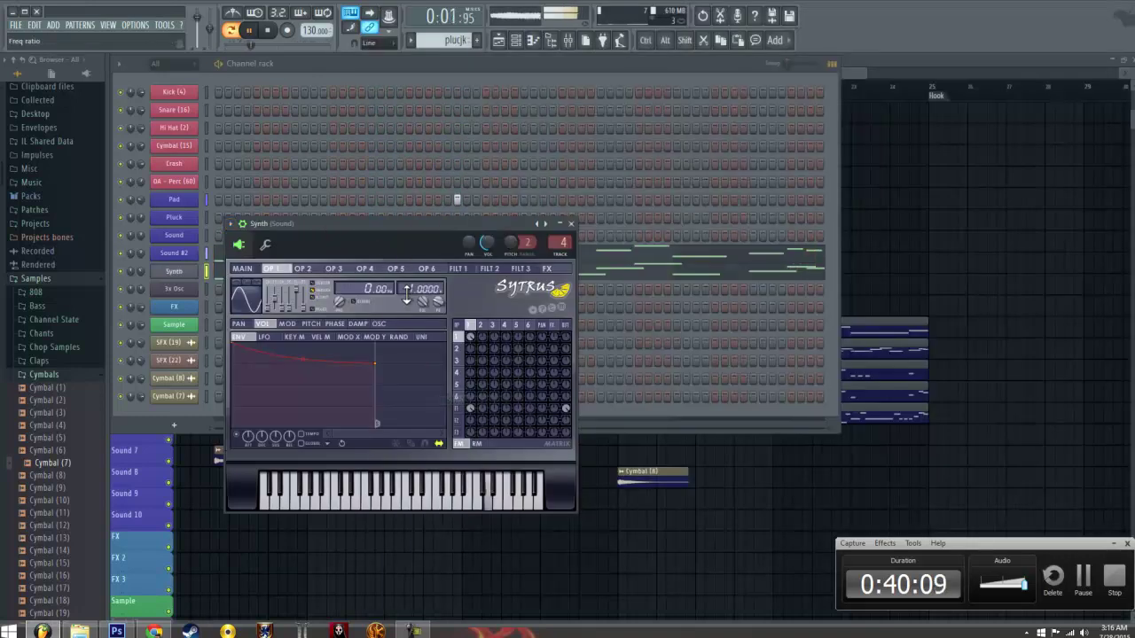
# Load the Pacman pill 2 preset into Sytrus and bring the channel rack back into view
pyautogui.click(236, 225)
pyautogui.moveTo(268, 259)
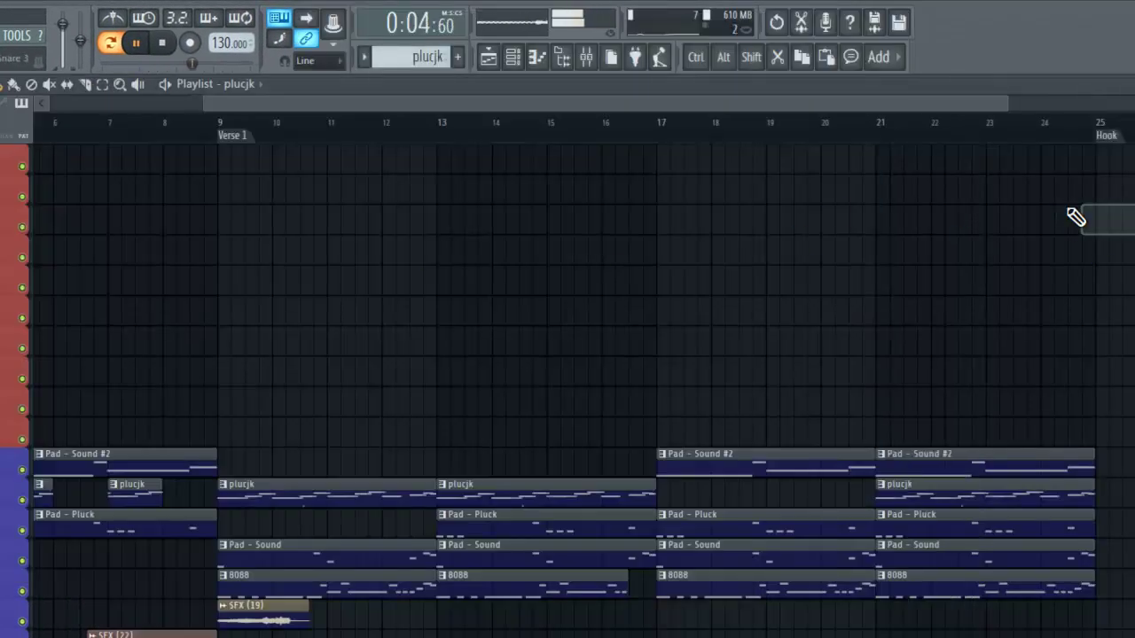
pyautogui.click(513, 59)
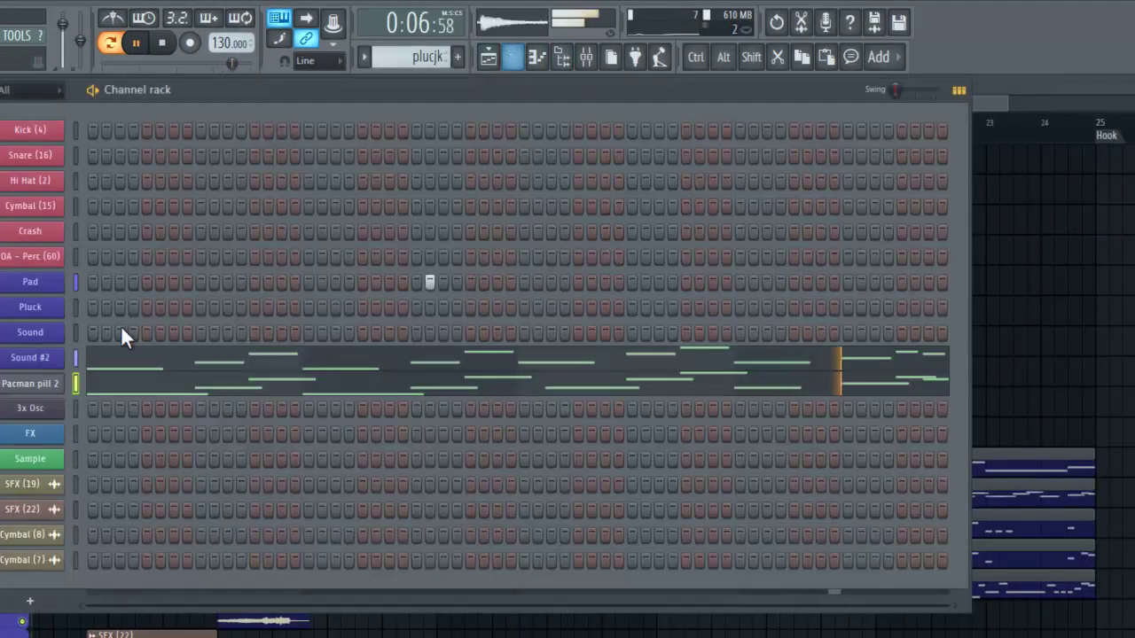
# Audition the short synth presets Acid and Another fat saw on the Sytrus lead
pyautogui.click(60, 383)
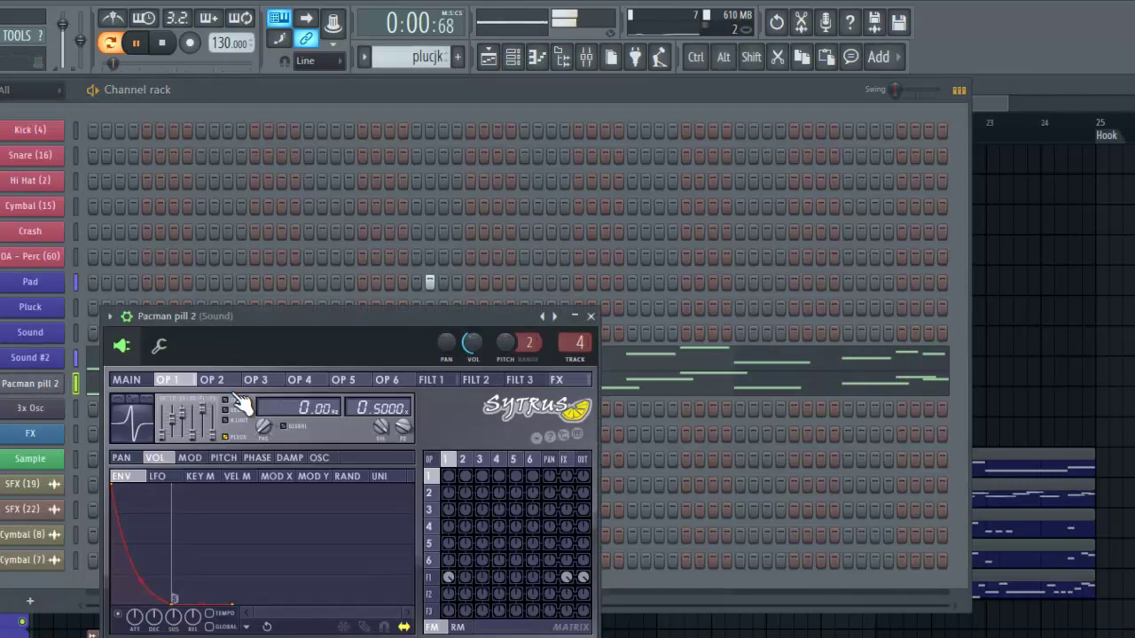
pyautogui.click(117, 316)
pyautogui.moveTo(154, 360)
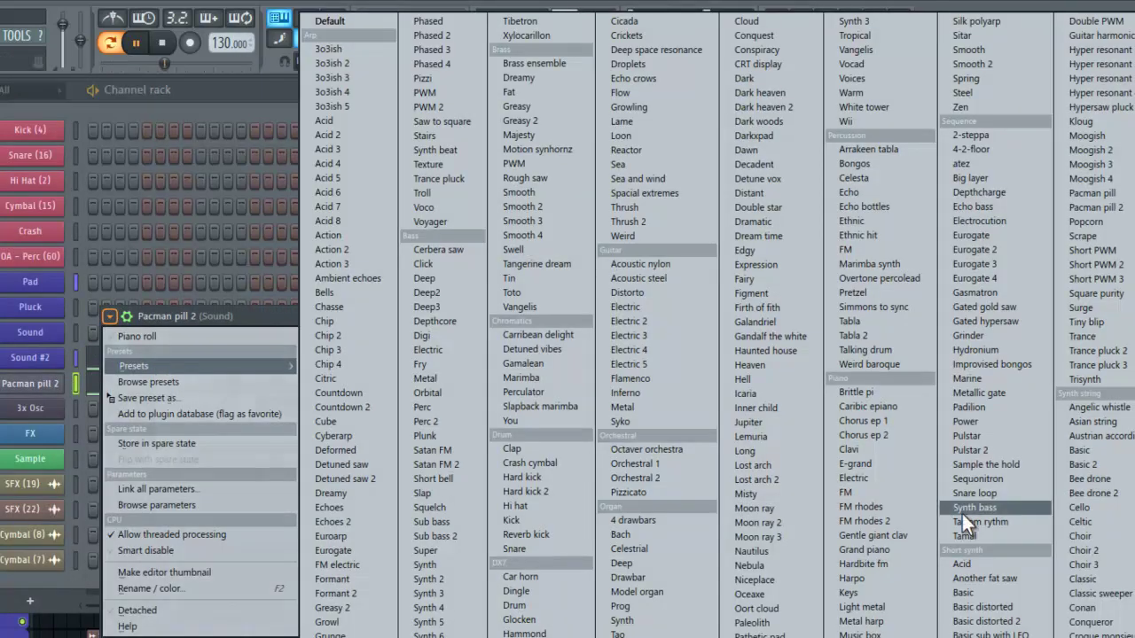
pyautogui.click(997, 562)
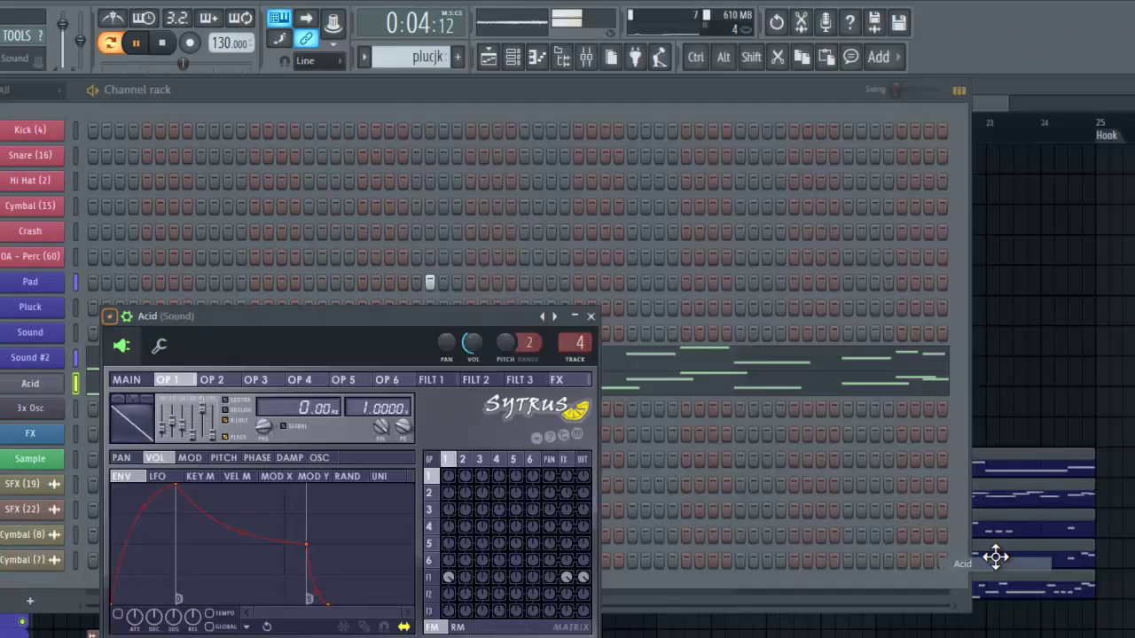
pyautogui.click(555, 317)
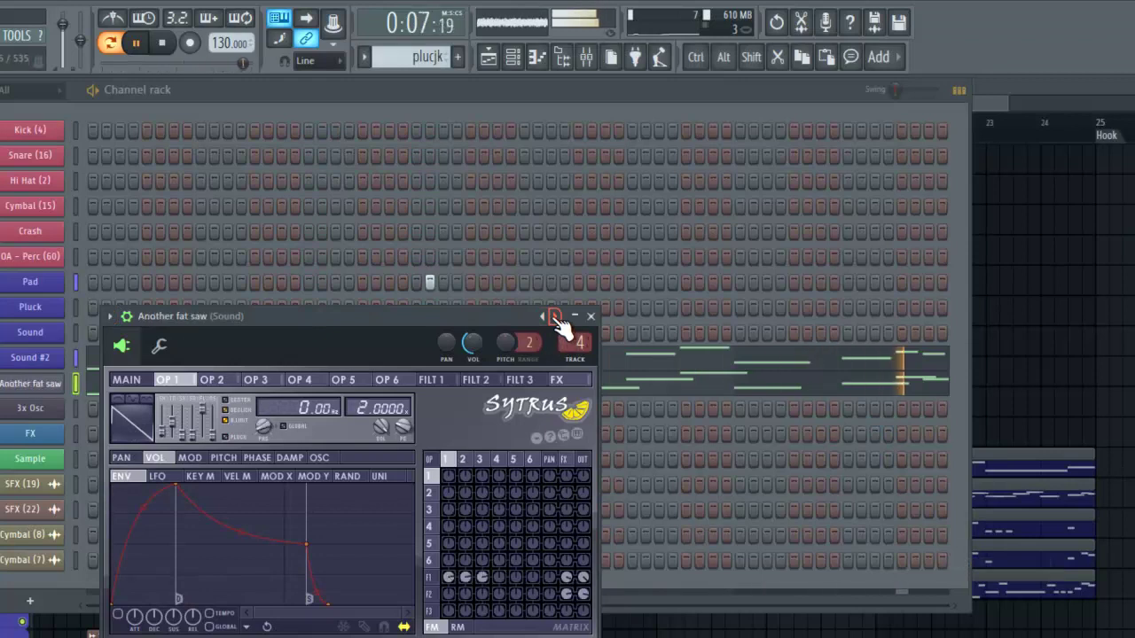
# Lengthen the lead's F6 note in bar 4 and its A#6 note at the end of bar 2, and close the piano roll
pyautogui.click(817, 388)
pyautogui.moveTo(923, 427); pyautogui.dragTo(933, 426)
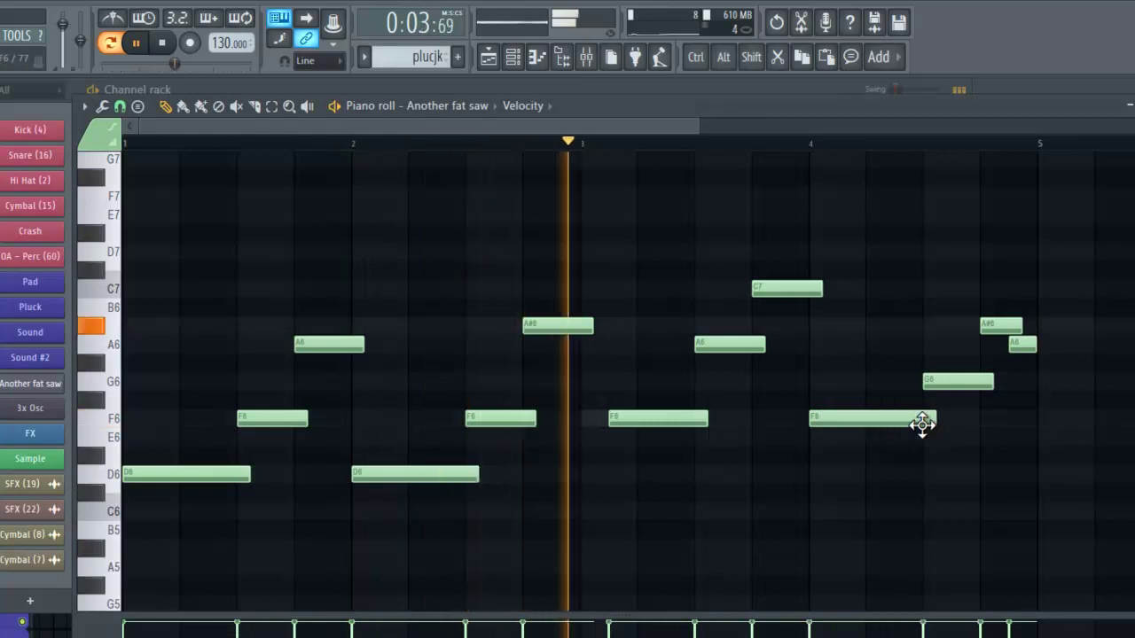
pyautogui.moveTo(593, 326); pyautogui.dragTo(619, 331)
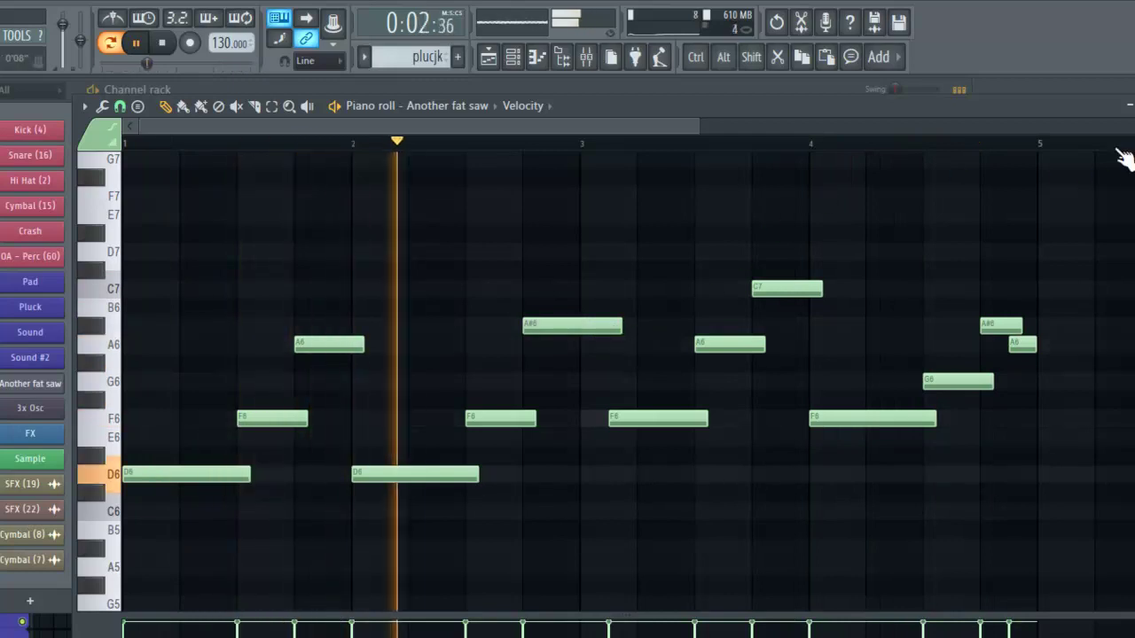
pyautogui.click(1134, 106)
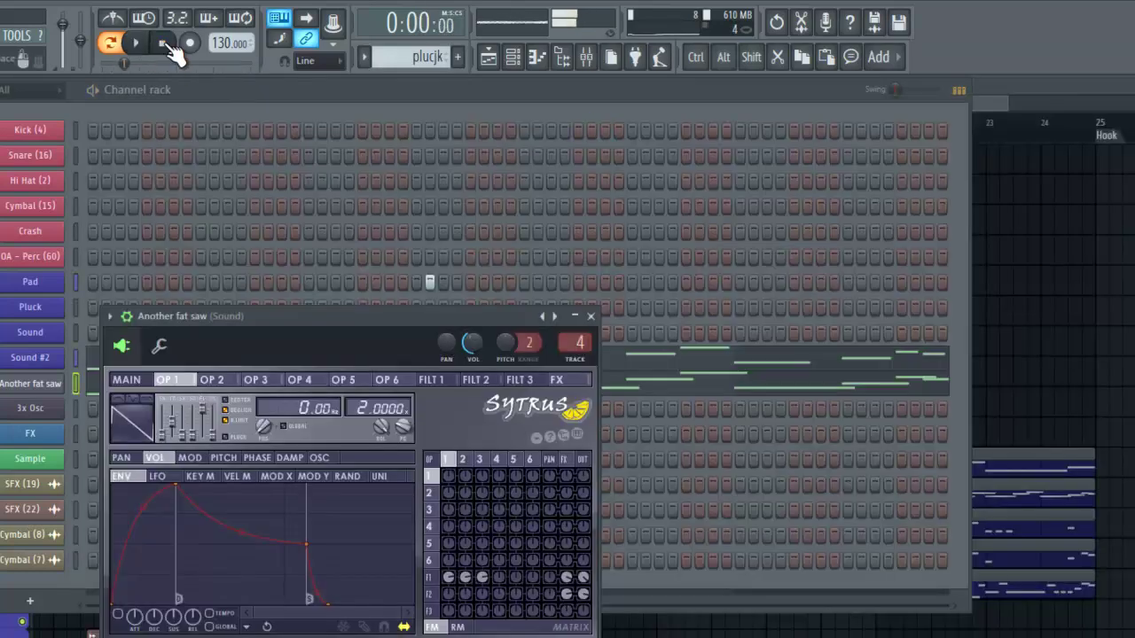
# Audition the Basic preset and load Trisynth into the Sytrus lead
pyautogui.click(556, 317)
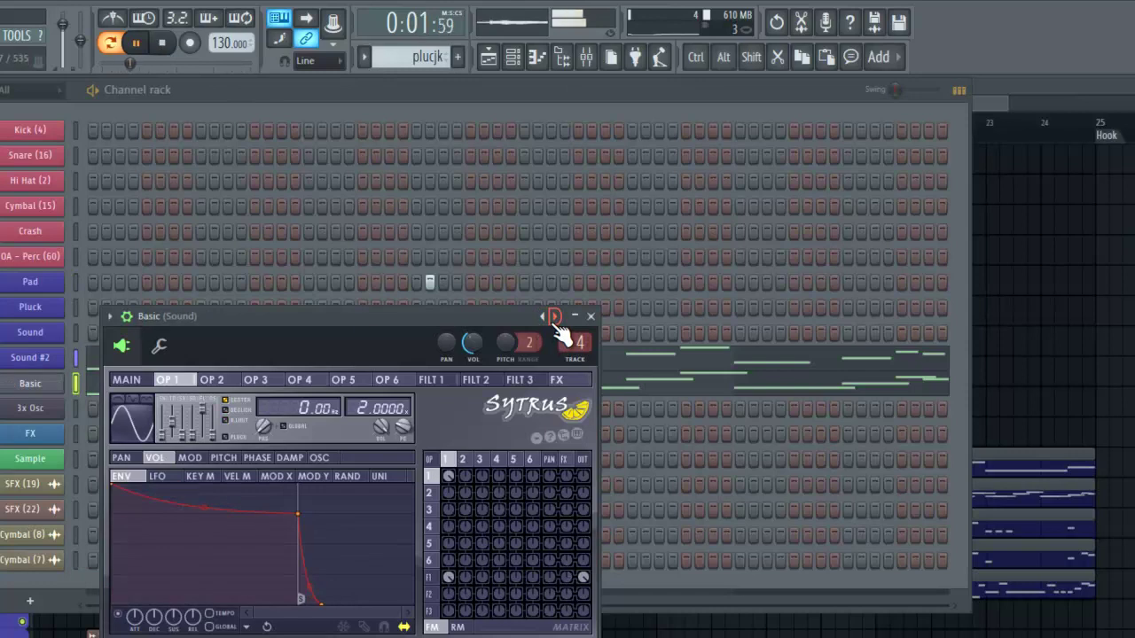
pyautogui.click(108, 316)
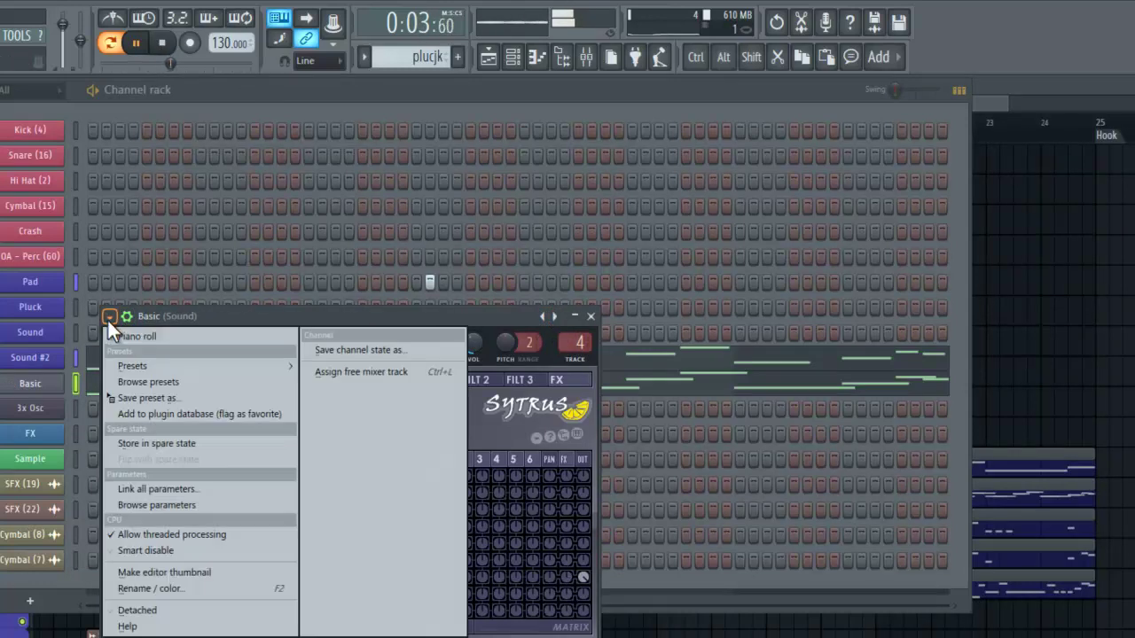
pyautogui.moveTo(134, 358)
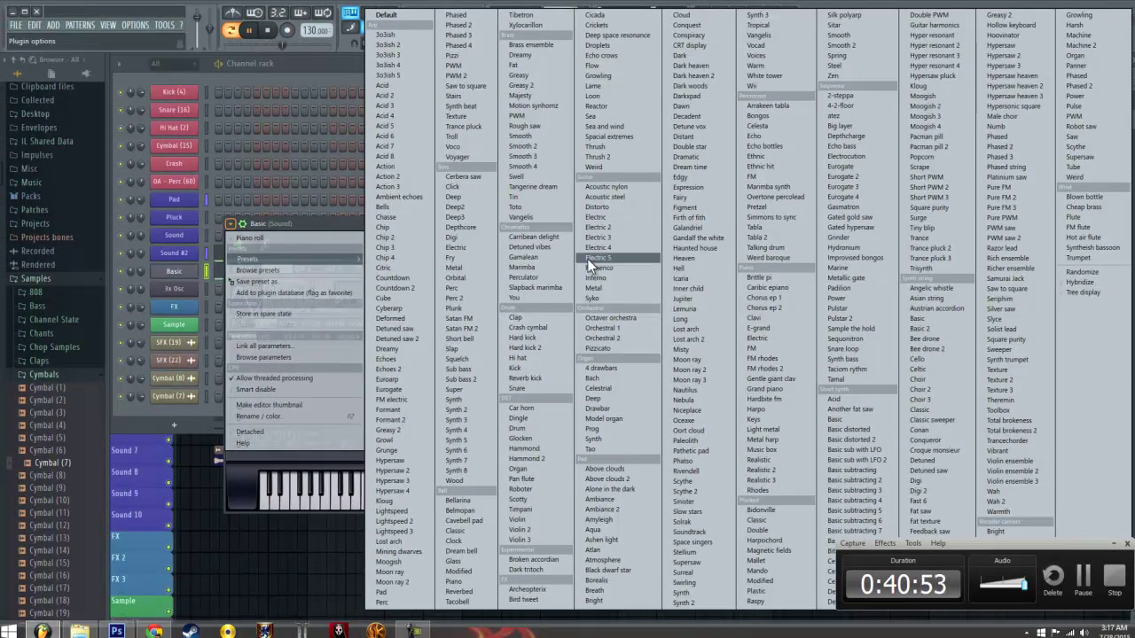
pyautogui.click(940, 266)
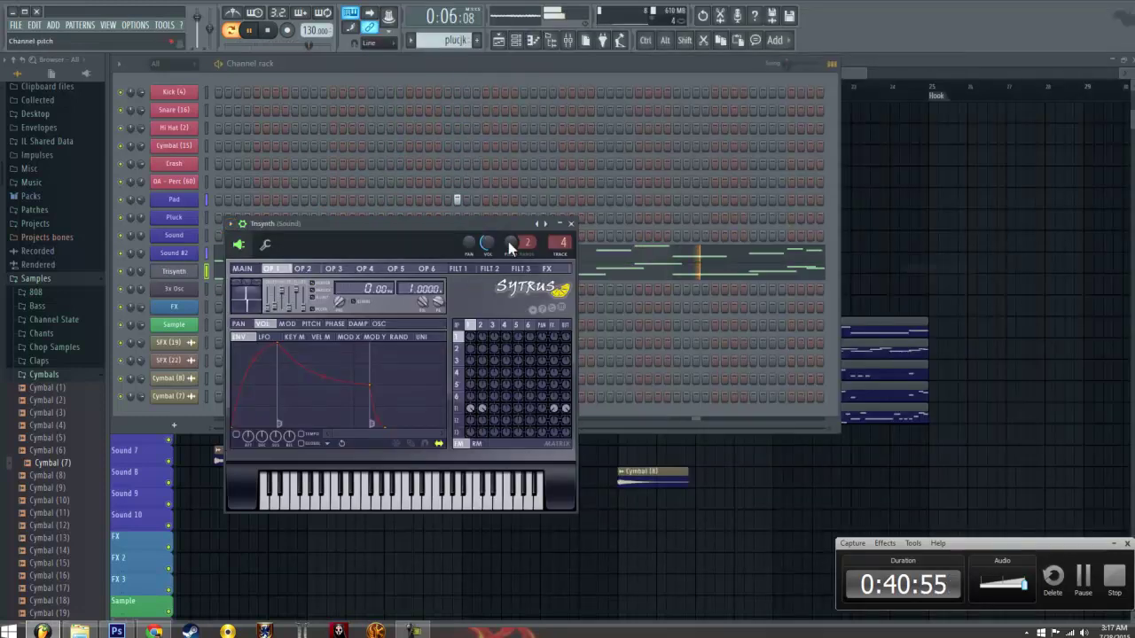
# Load the Hypersaw 2 synth string preset into the Sytrus lead and reopen the channel rack
pyautogui.click(230, 226)
pyautogui.moveTo(255, 259)
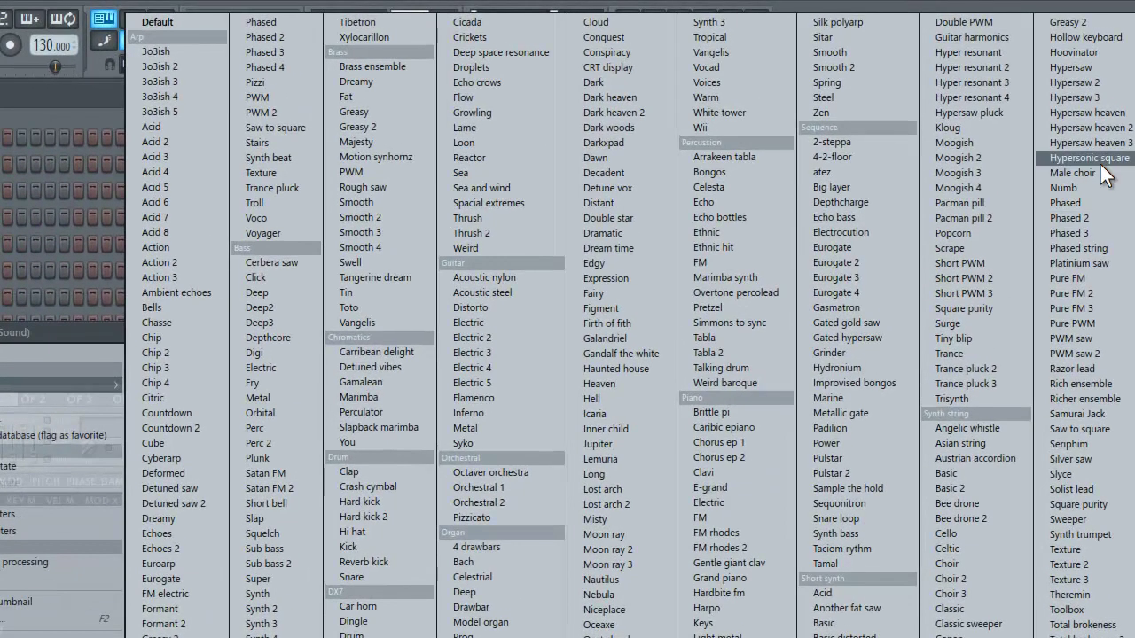
pyautogui.click(1077, 83)
pyautogui.click(1077, 82)
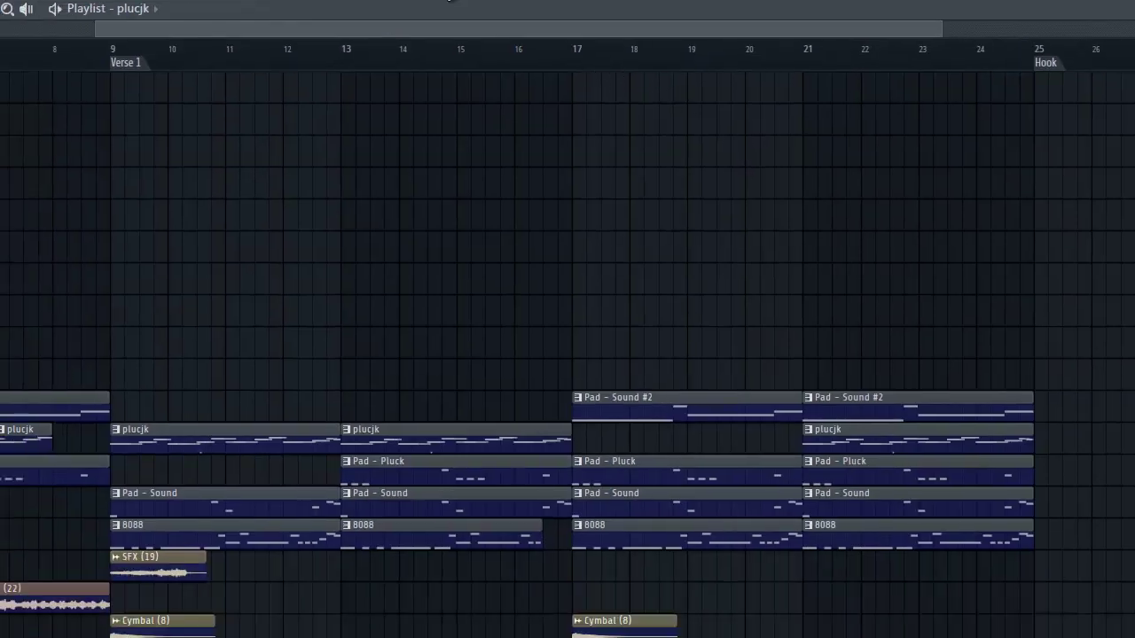
pyautogui.click(372, 59)
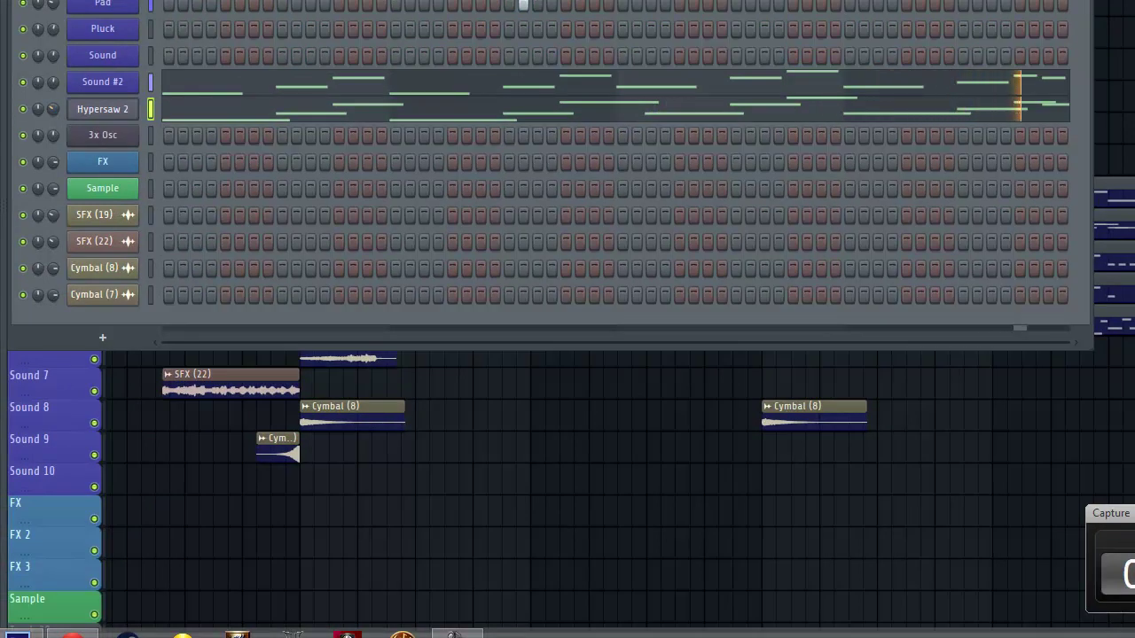
# Try an extra plucjk clip on the Crash 2 playlist track at bar 21 and remove it
pyautogui.press('F6')
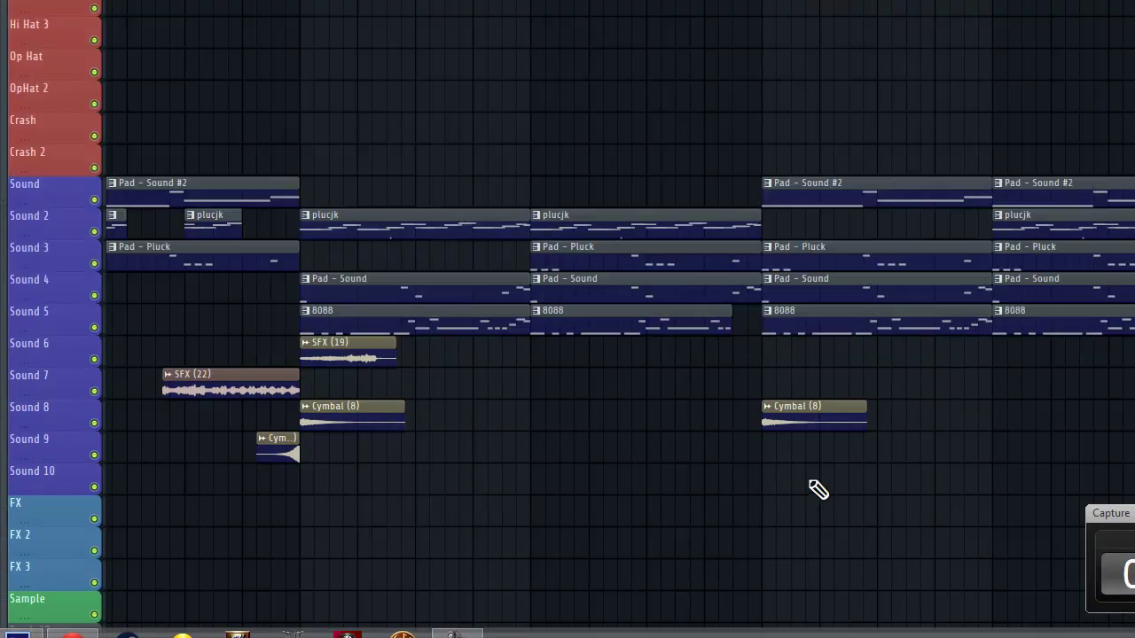
pyautogui.moveTo(1012, 470); pyautogui.dragTo(1048, 166)
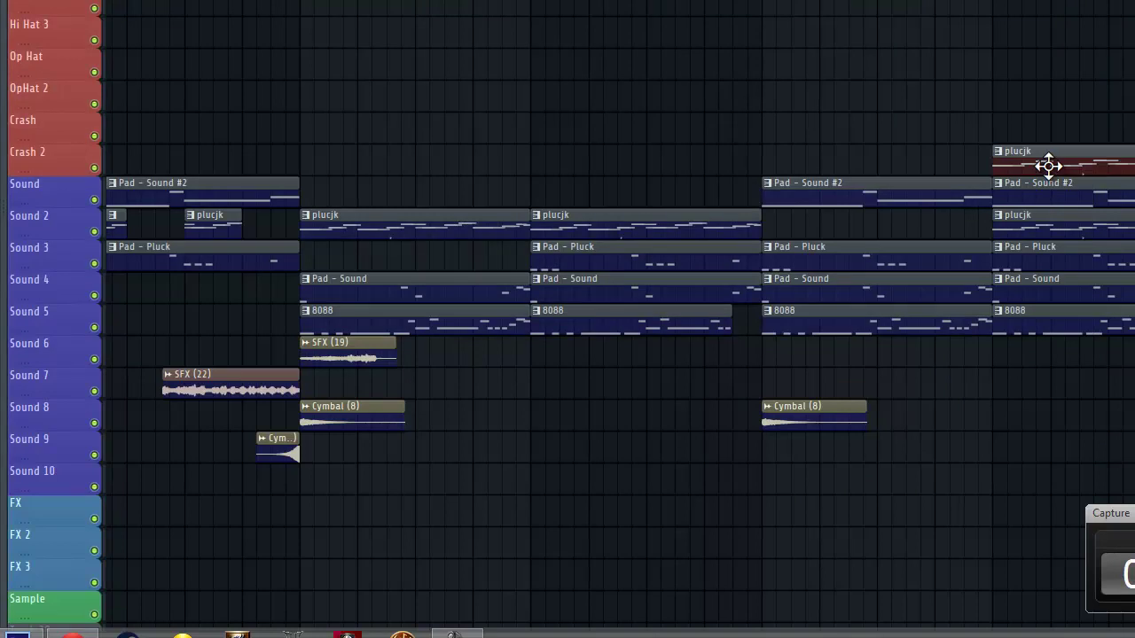
pyautogui.rightClick(1048, 159)
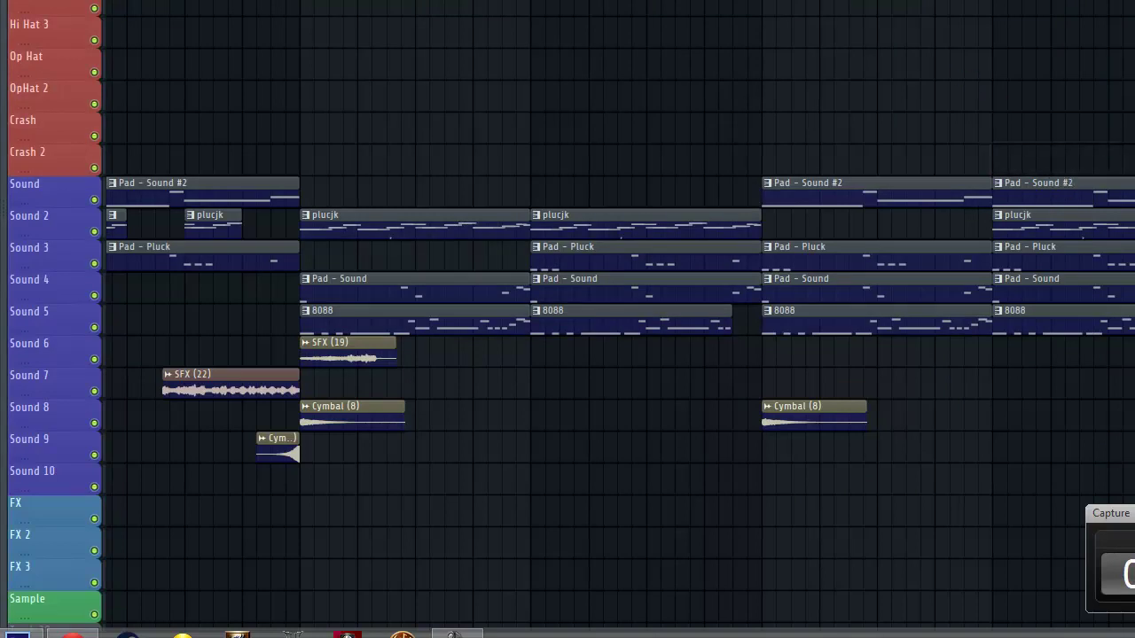
# Open the Hypersaw 2 channel's notes in the plucjk pattern and remove all of them
pyautogui.press('F6')
pyautogui.click(346, 110)
pyautogui.hotkey('ctrl', 'a')
pyautogui.press('Delete')
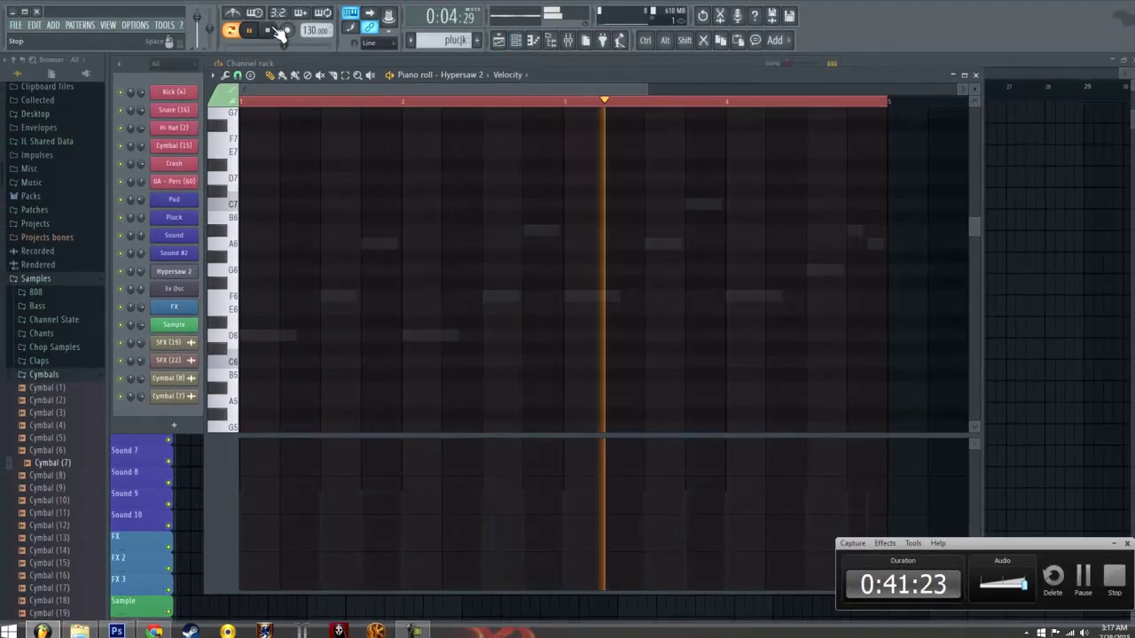
# Stop playback and create a new pattern named lead
pyautogui.press('space')
pyautogui.click(514, 40)
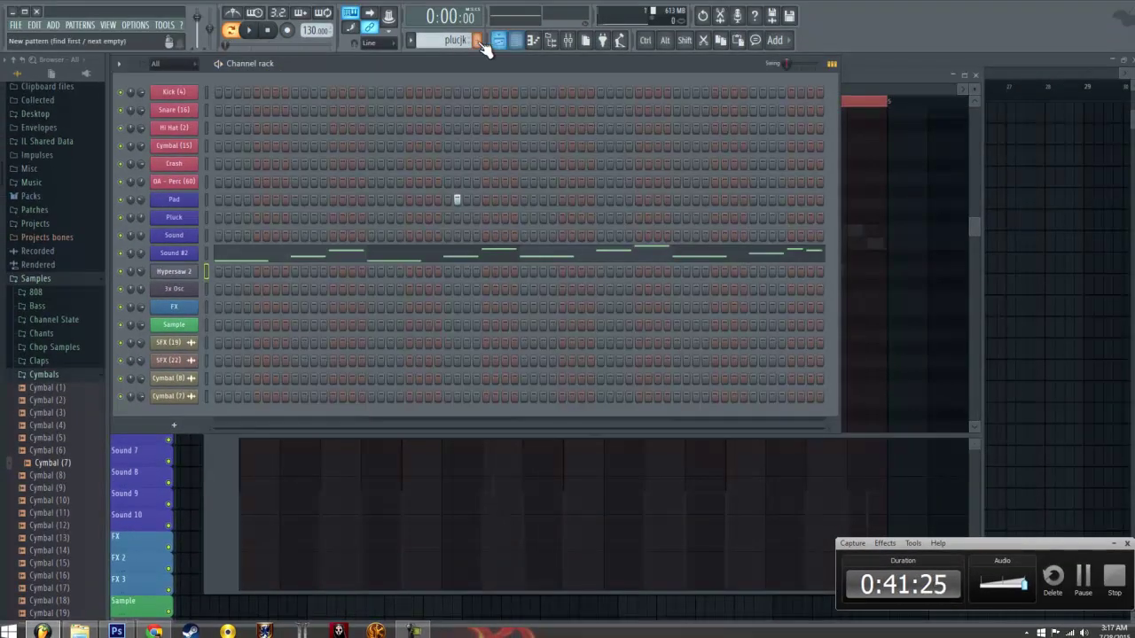
pyautogui.click(478, 41)
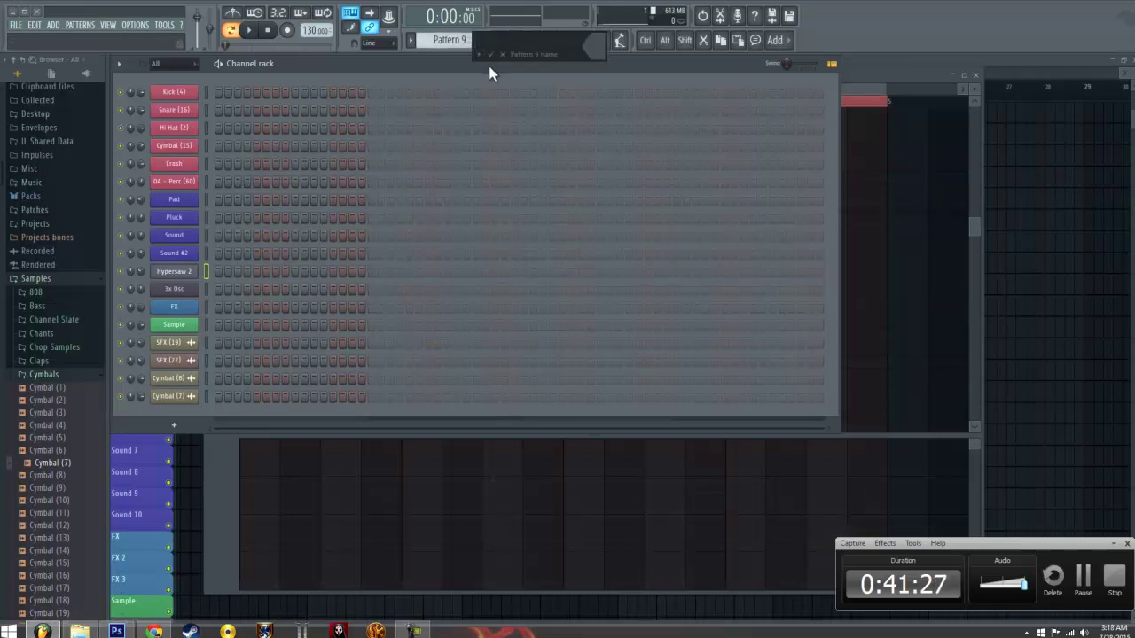
pyautogui.press('Return')
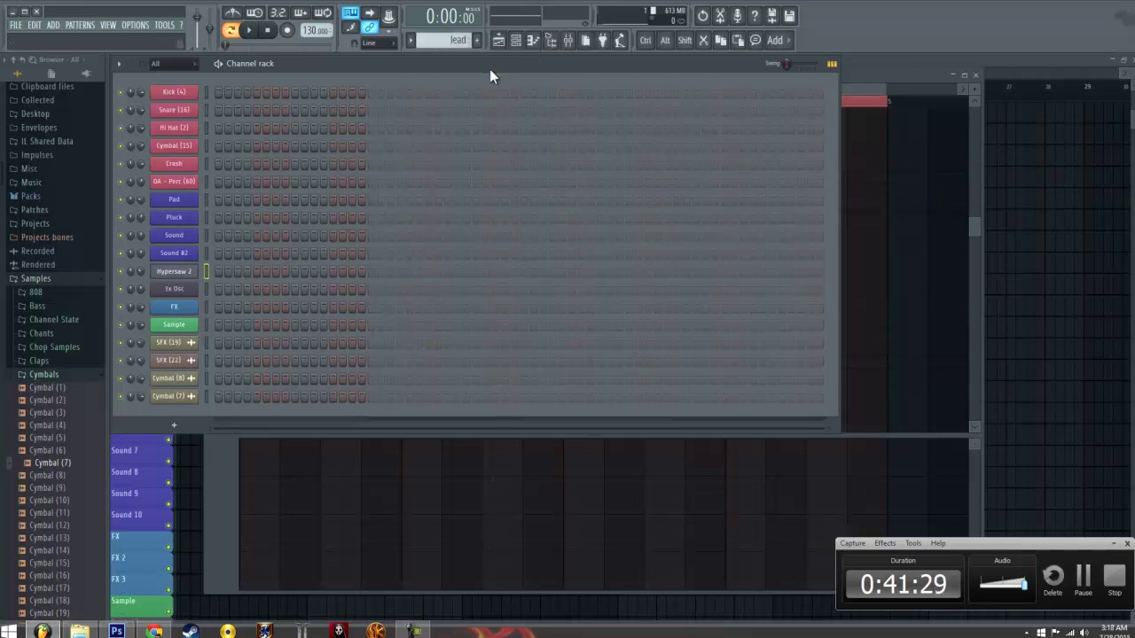
# Paste the copied melody into the Hypersaw 2 channel's notes in the lead pattern
pyautogui.rightClick(191, 271)
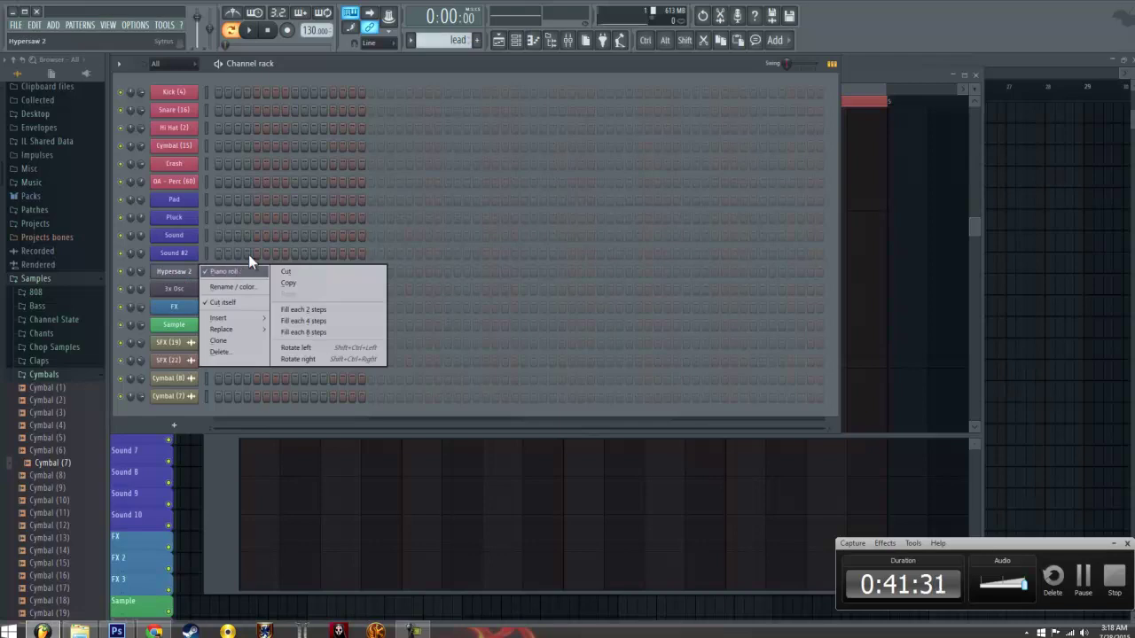
pyautogui.click(235, 271)
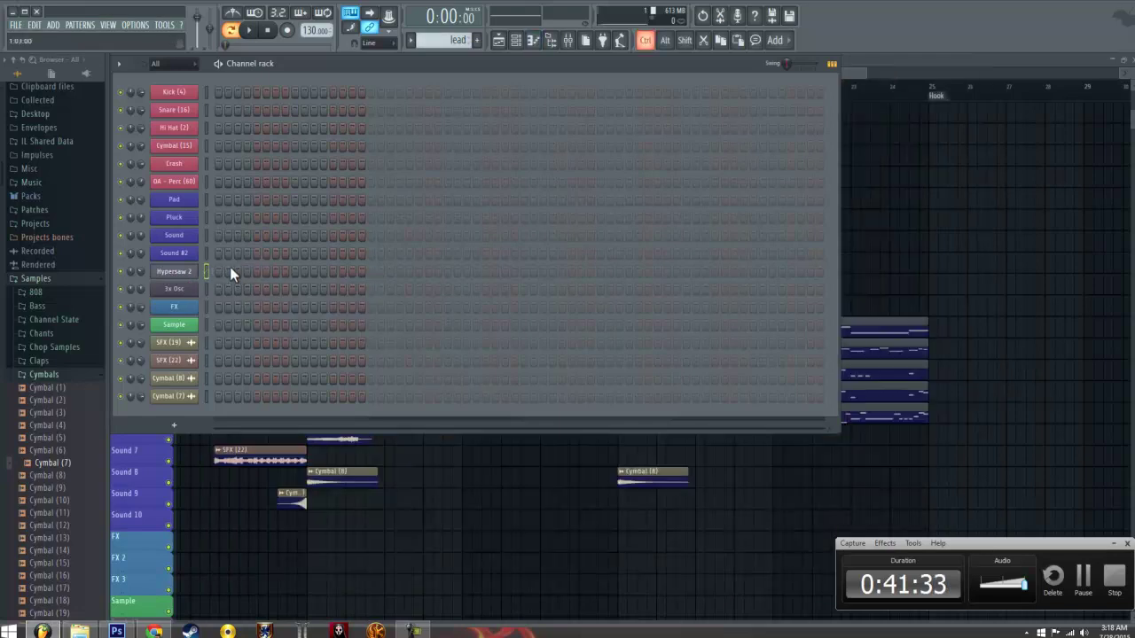
pyautogui.rightClick(237, 267)
pyautogui.click(204, 267)
pyautogui.hotkey('ctrl', 'v')
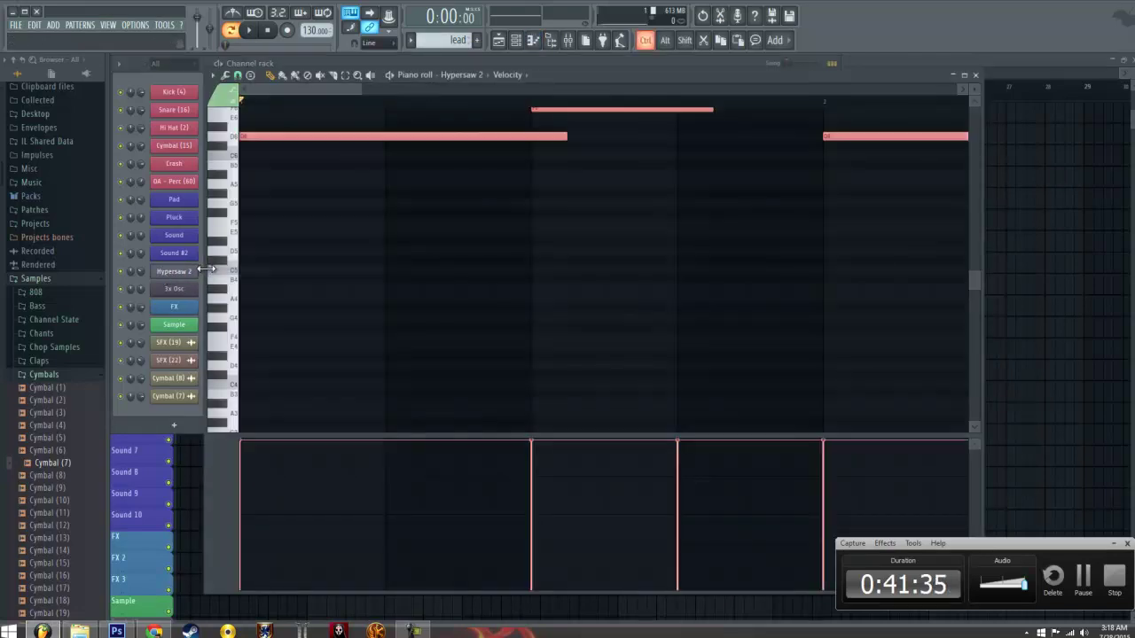
pyautogui.click(976, 75)
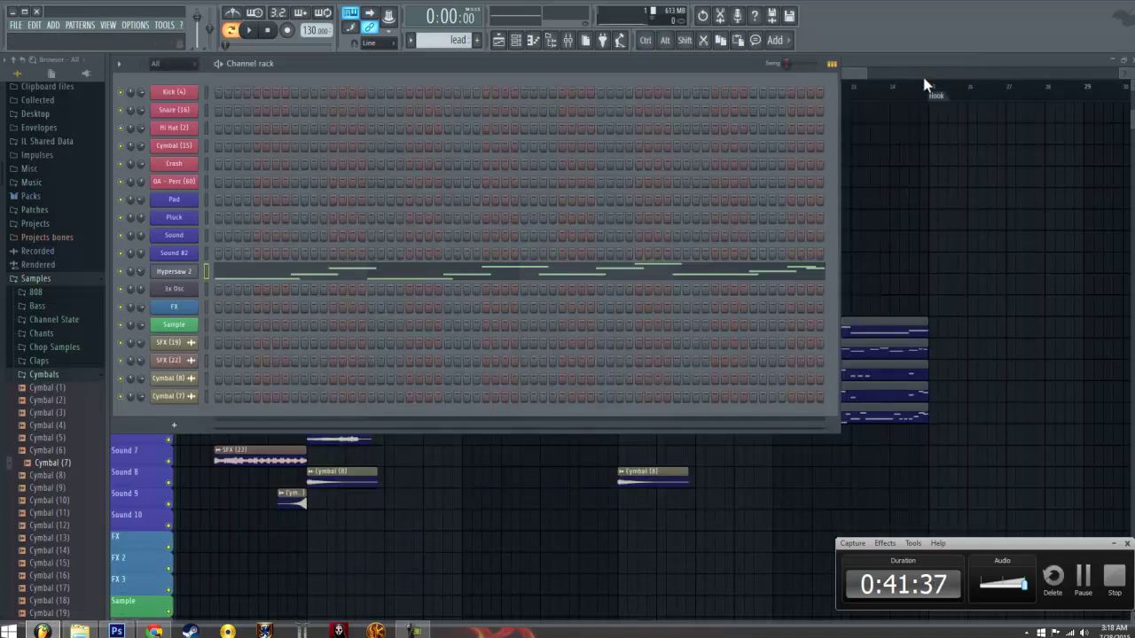
# Place two lead clips back to back on the Sound 6 playlist track, at bars 25 and 29
pyautogui.click(891, 72)
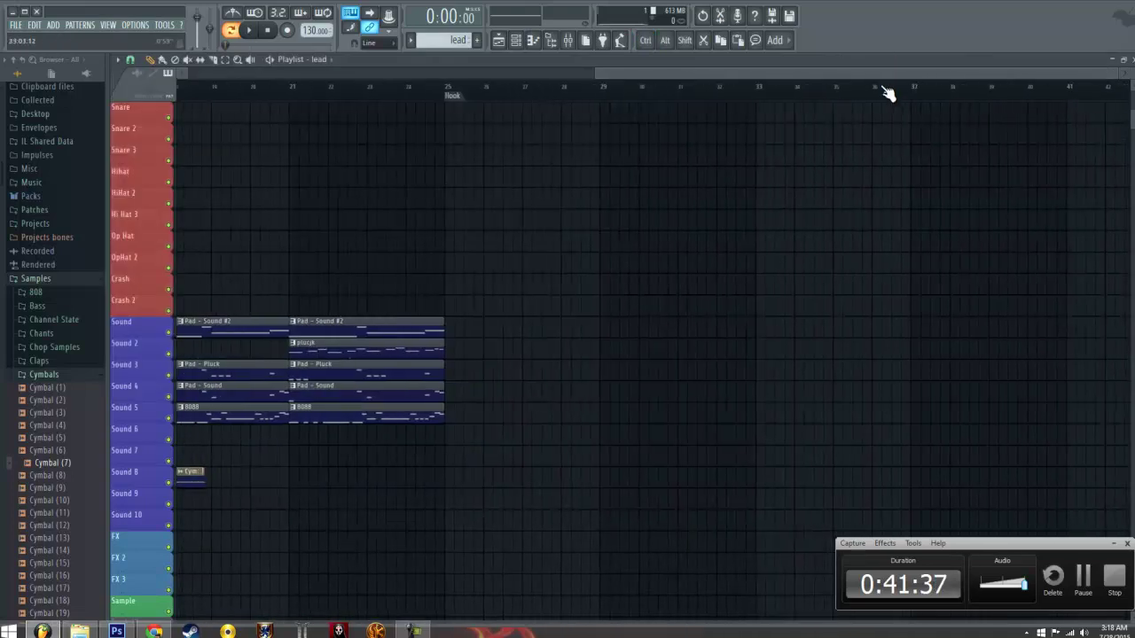
pyautogui.click(452, 441)
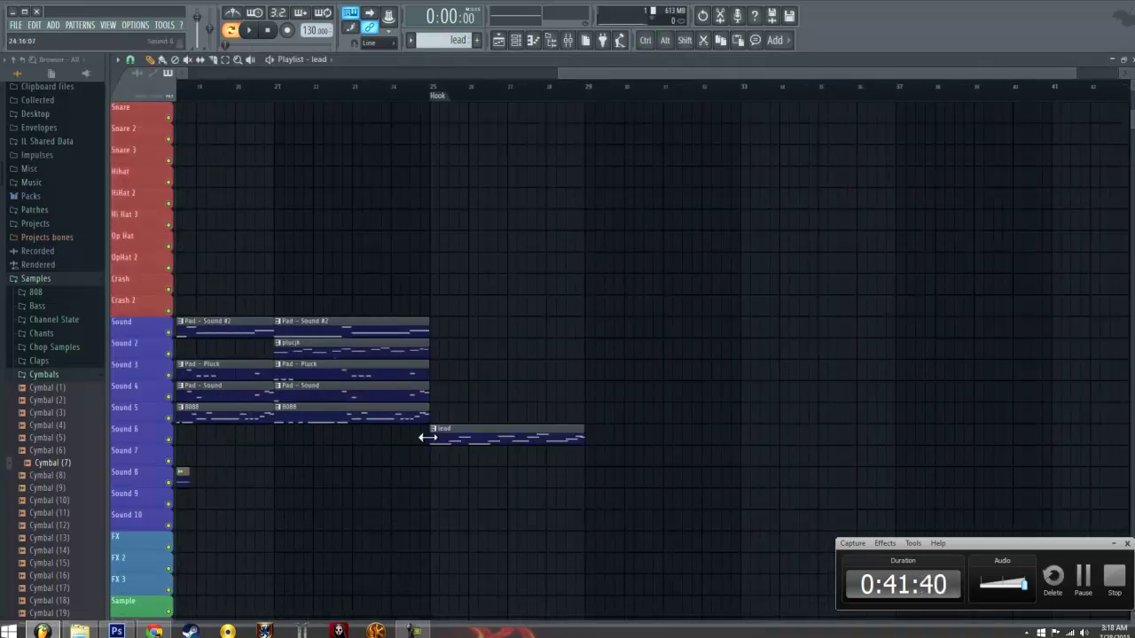
pyautogui.click(594, 444)
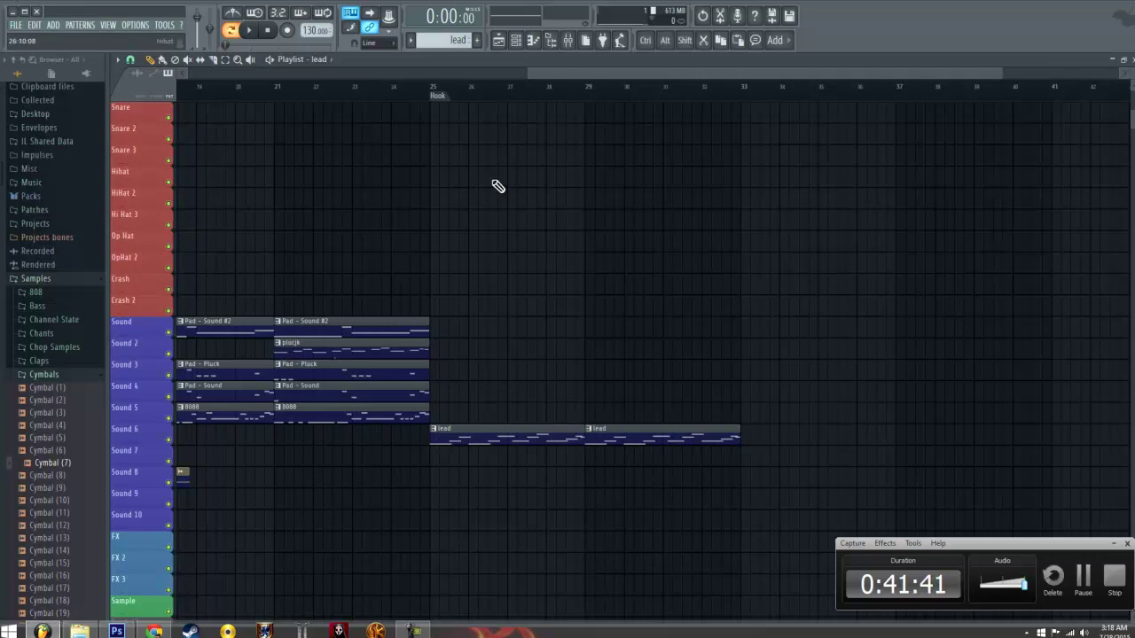
# Place a Pad - Pluck clip at bar 25 on the Sound 3 track and trim its start to bar 27
pyautogui.click(363, 374)
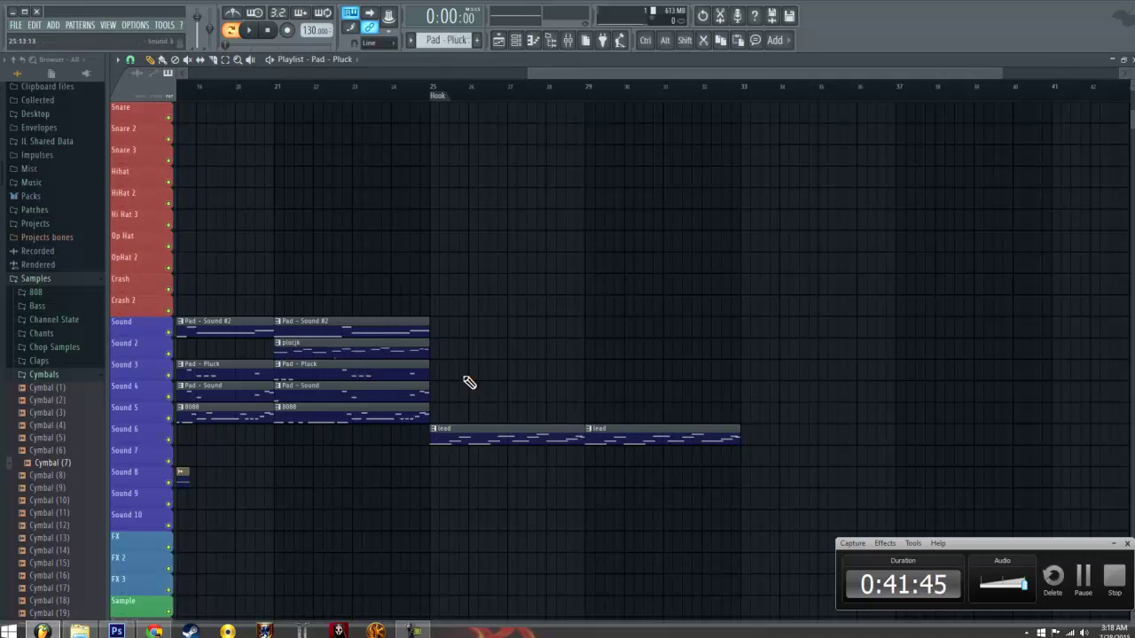
pyautogui.click(435, 373)
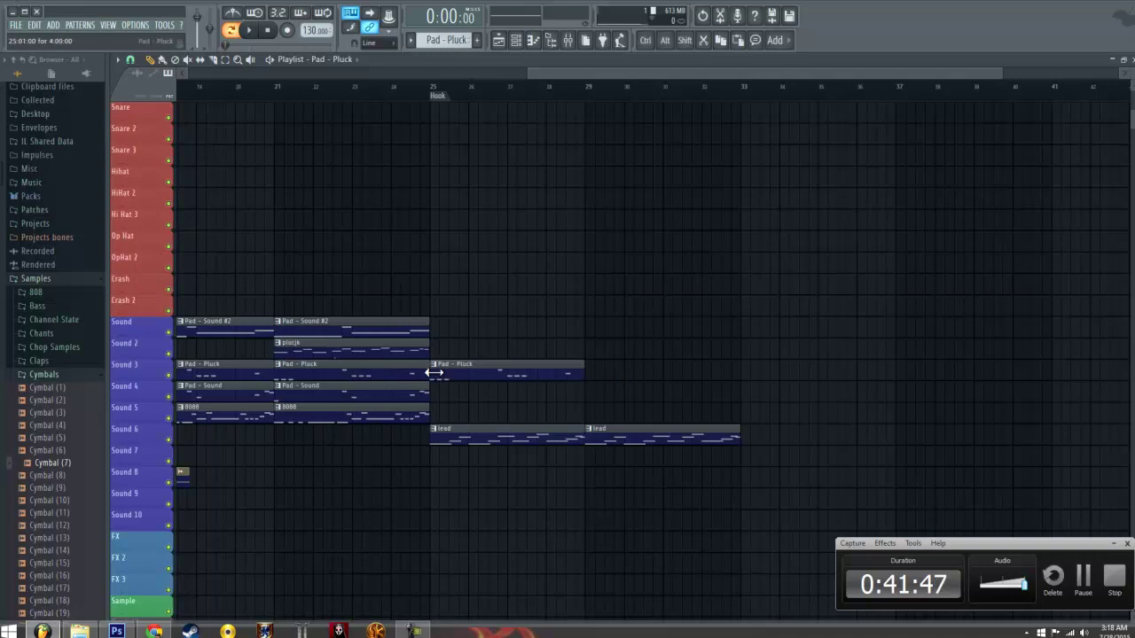
pyautogui.moveTo(433, 373); pyautogui.dragTo(480, 367)
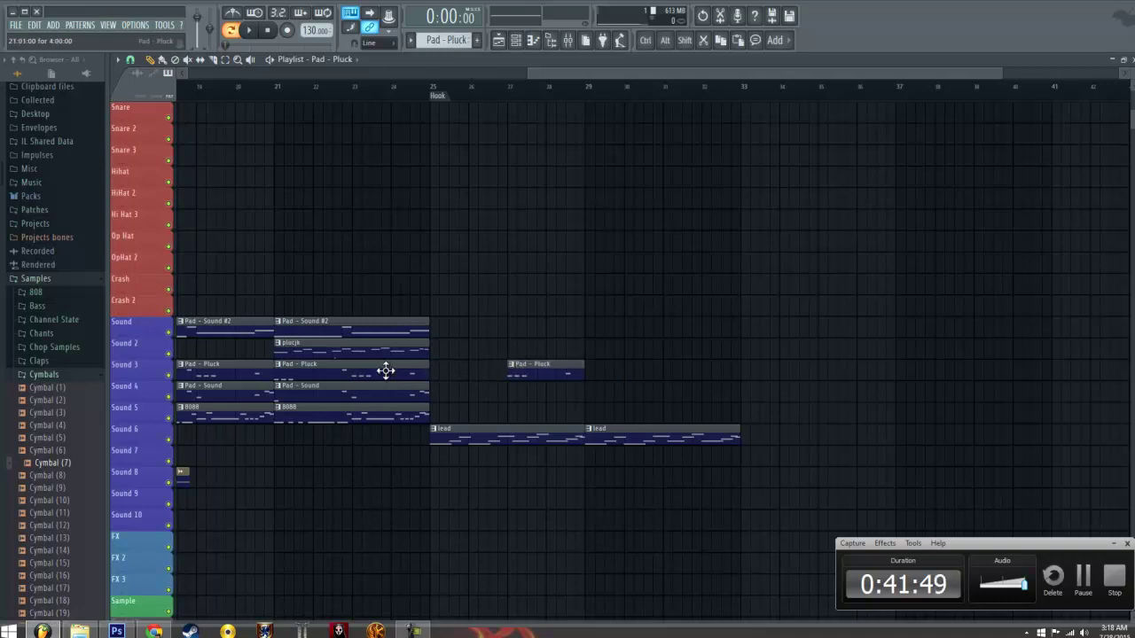
# Add Pad - Sound clips at bars 25 and 29 on Sound 4, and a half-length Pad - Pluck clip at bar 31 on Sound 3
pyautogui.click(372, 396)
pyautogui.click(434, 395)
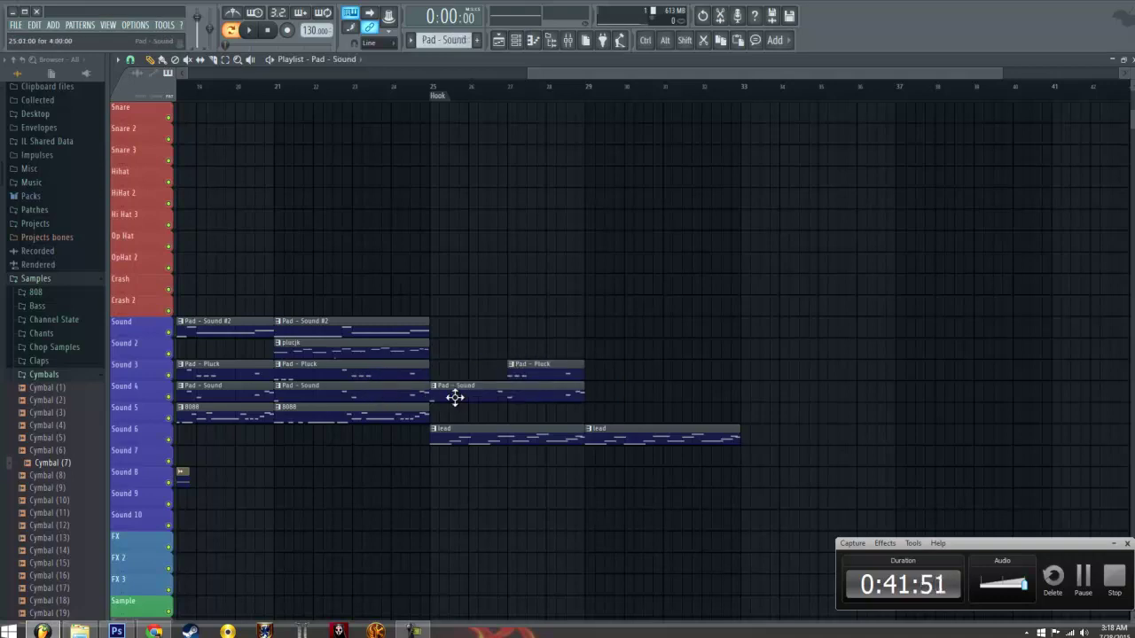
pyautogui.click(588, 394)
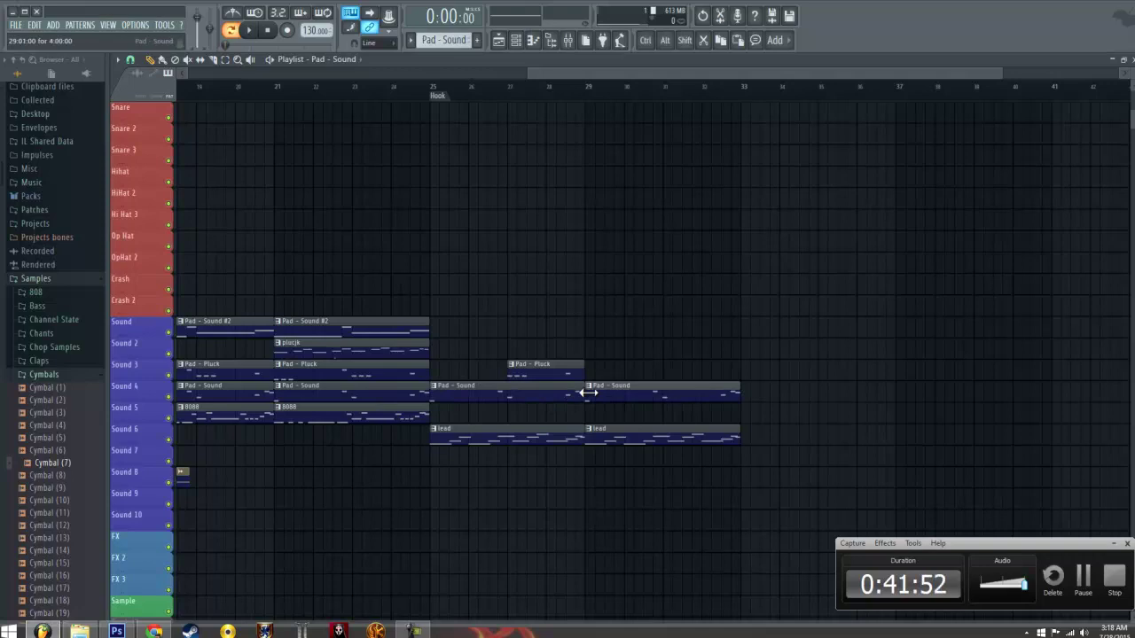
pyautogui.click(663, 376)
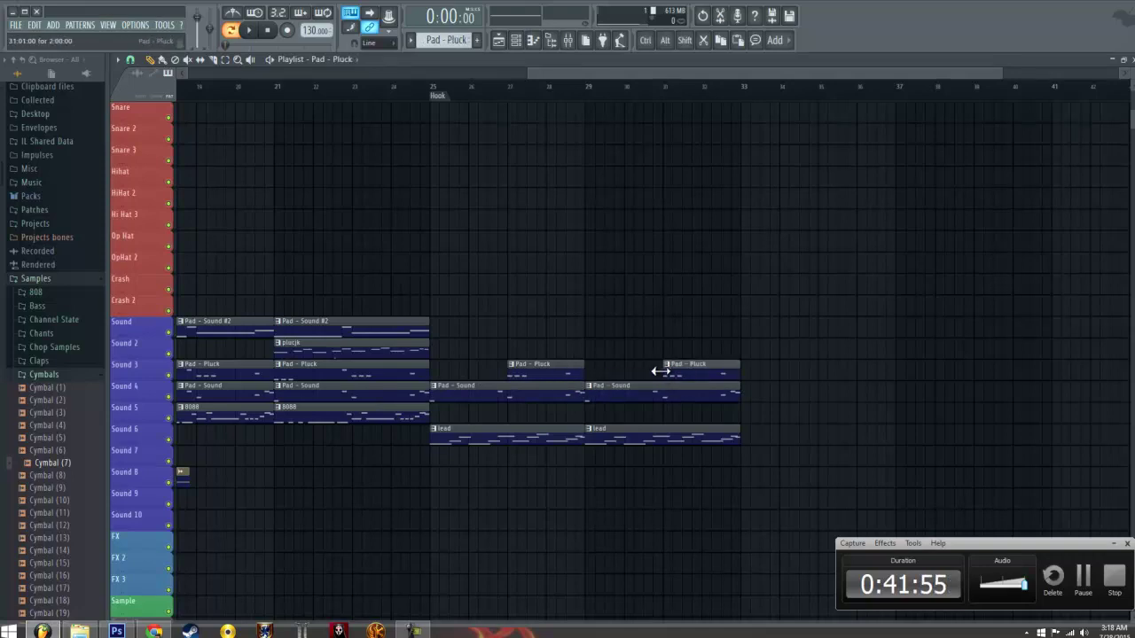
# Add Pad - Sound #2, 8088 and Drums clips at bar 29 on the Sound, Sound 5 and Kick tracks
pyautogui.click(397, 335)
pyautogui.click(592, 335)
pyautogui.click(351, 422)
pyautogui.click(587, 414)
pyautogui.click(382, 89)
pyautogui.scroll(3, 506, 233)
pyautogui.click(372, 111)
pyautogui.click(583, 116)
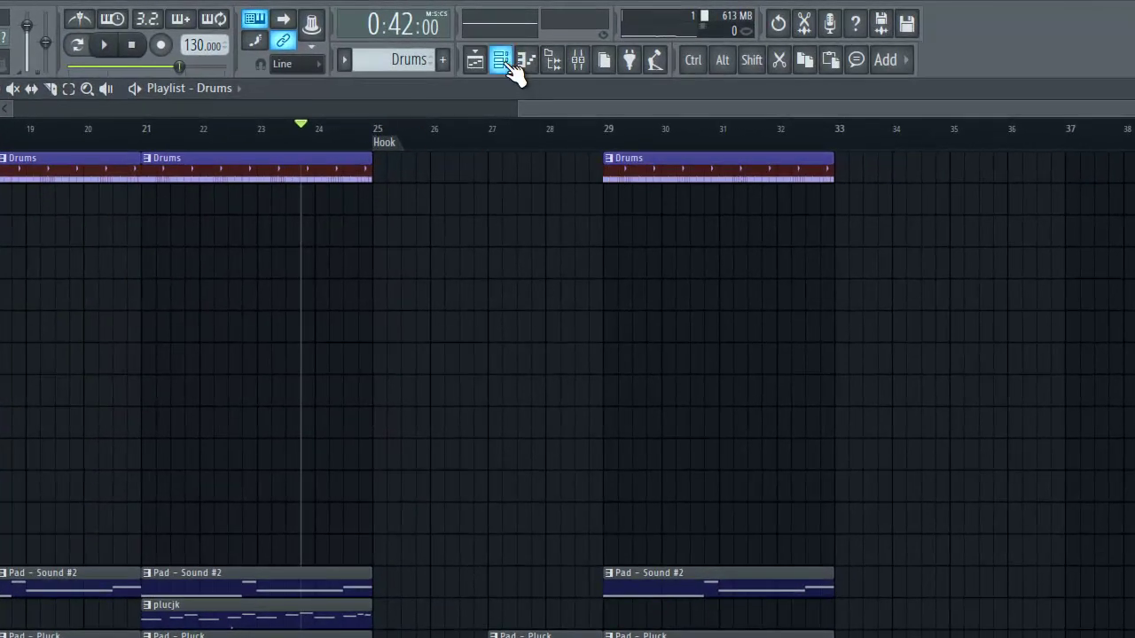
# Open the channel rack and create a new pattern named drums 2
pyautogui.click(499, 64)
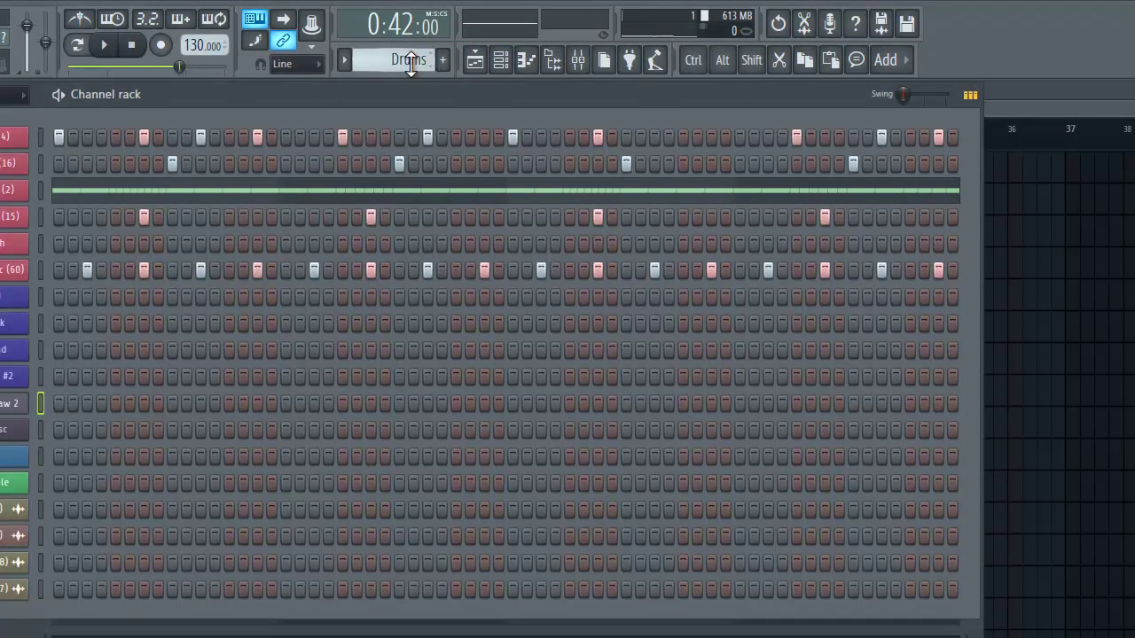
pyautogui.click(442, 60)
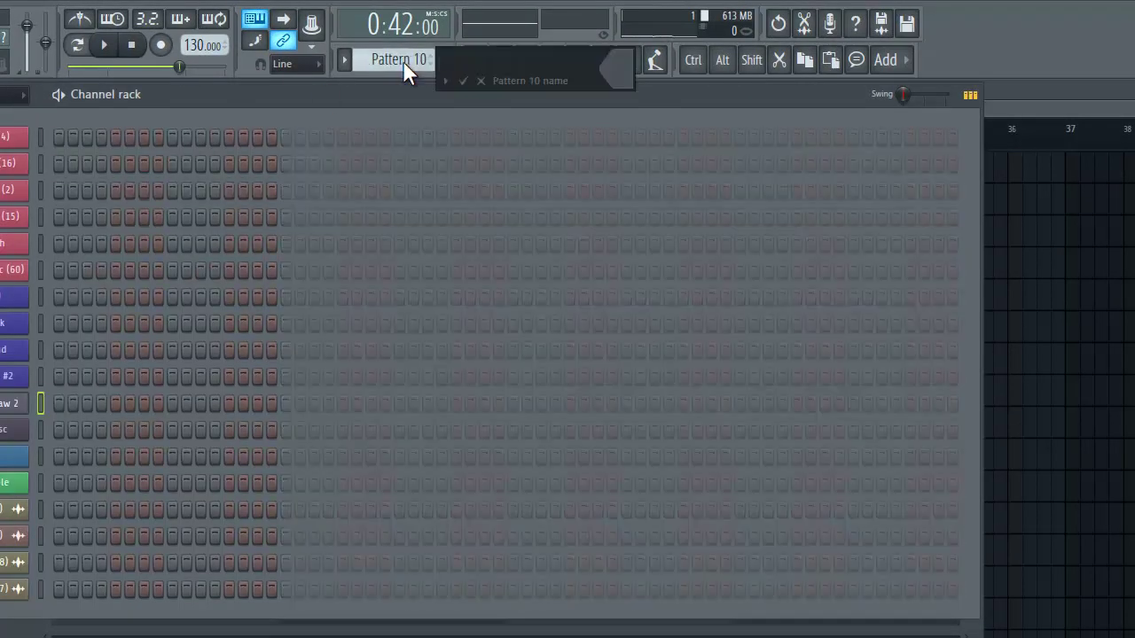
pyautogui.write('drums 2')
pyautogui.press('Return')
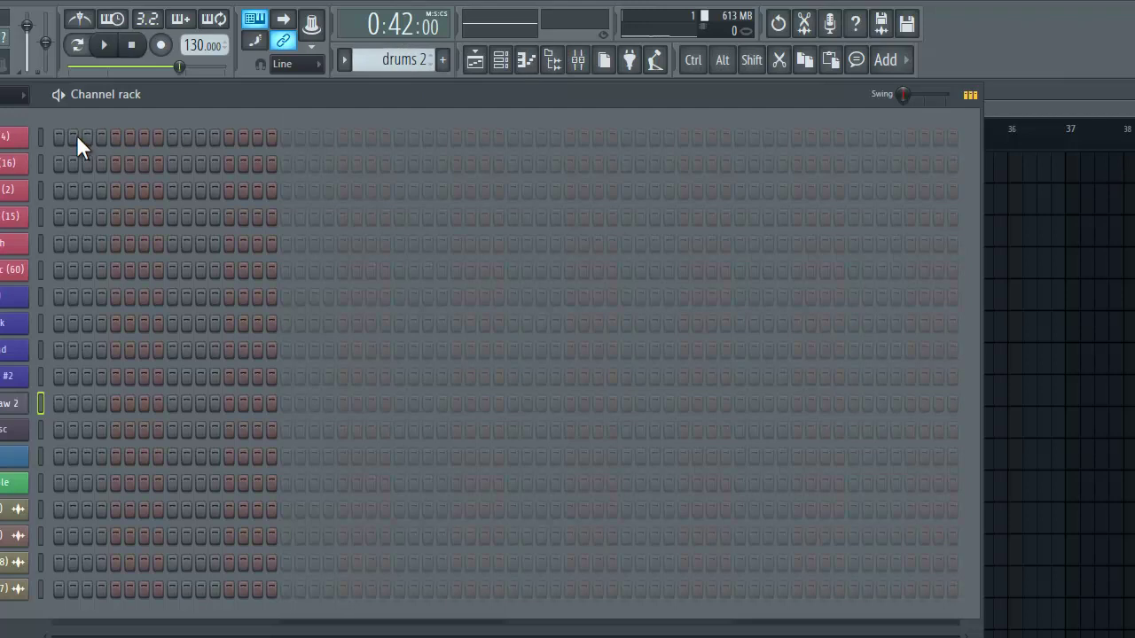
pyautogui.click(171, 190)
pyautogui.rightClick(169, 189)
pyautogui.rightClick(61, 135)
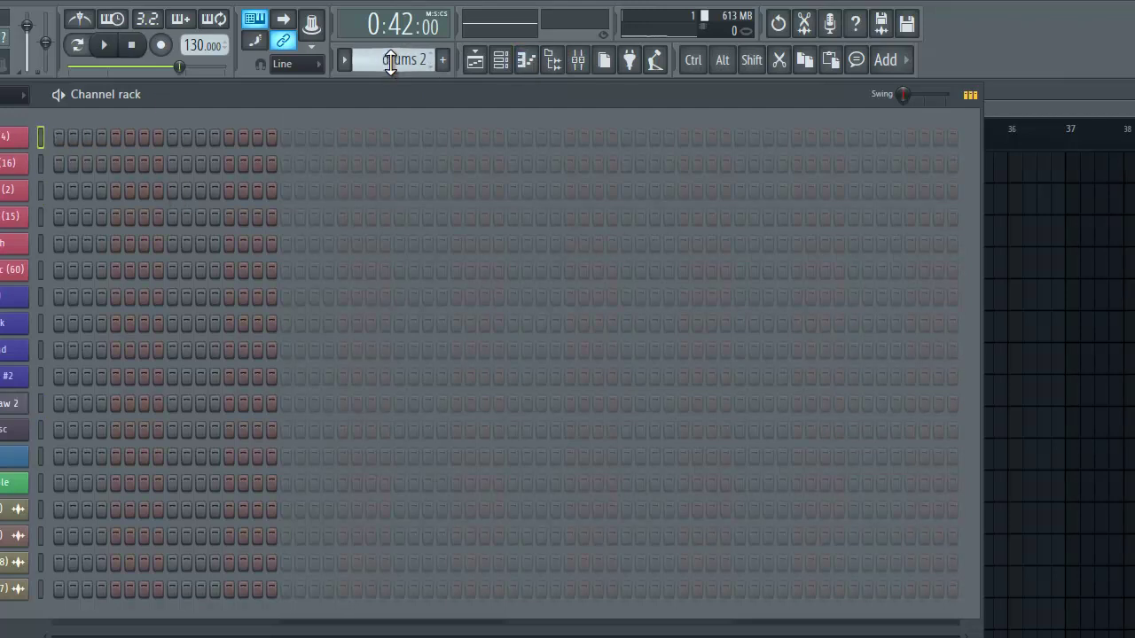
pyautogui.scroll(-1, 394, 62)
pyautogui.scroll(-1, 390, 64)
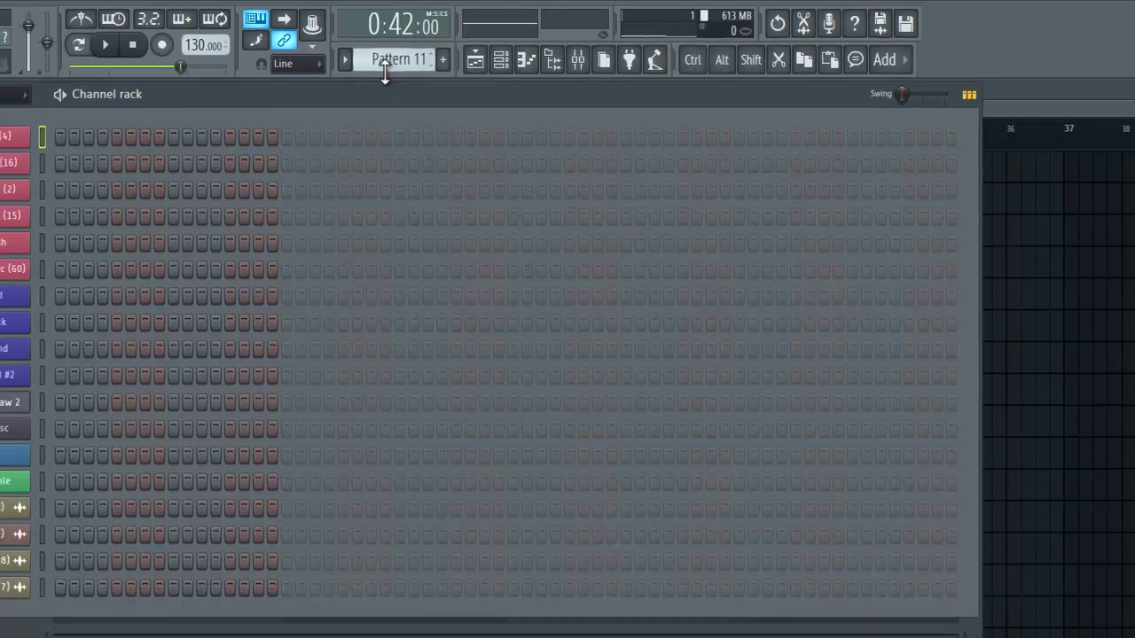
# Try stripping the Drums pattern down to kick and snare by clearing its percussion, cymbal and hi-hat notes
pyautogui.scroll(3, 383, 64)
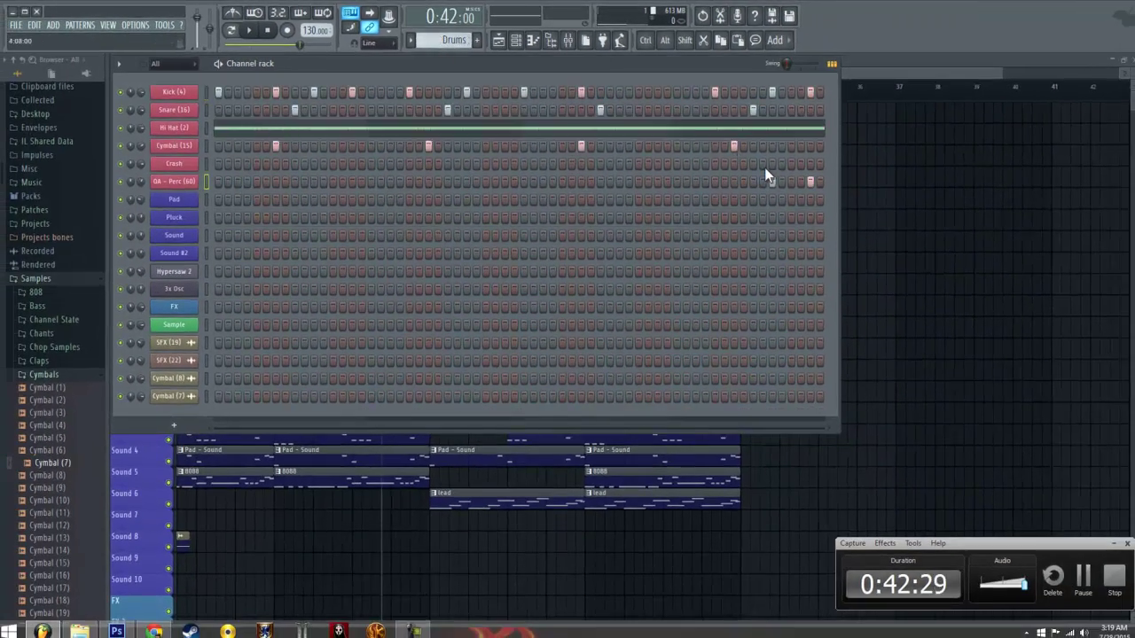
pyautogui.click(246, 129)
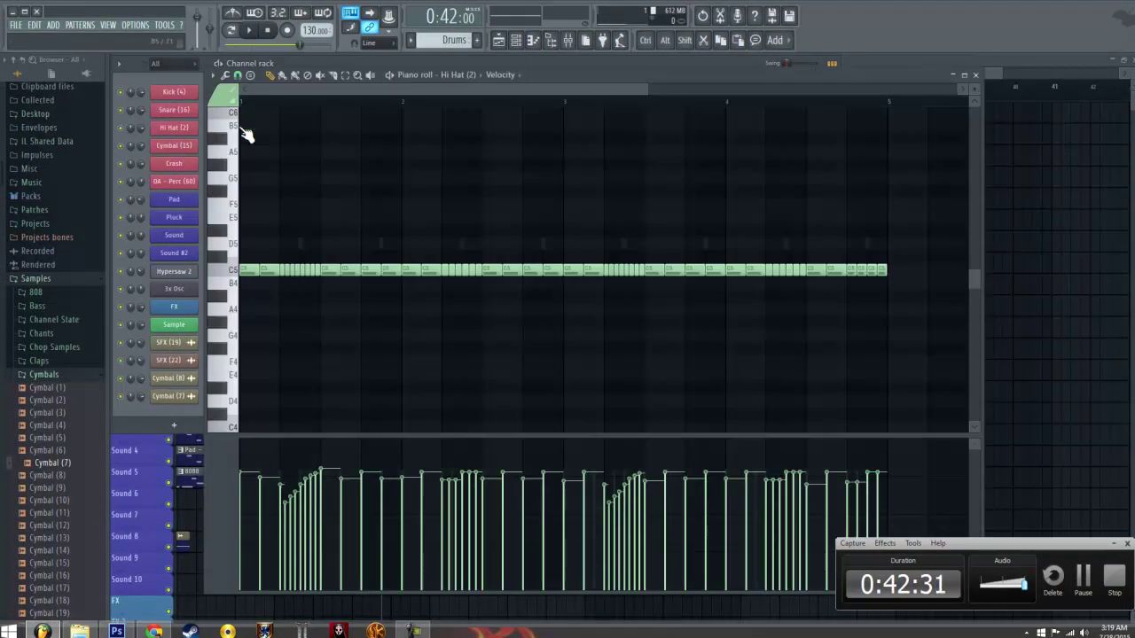
pyautogui.hotkey('ctrl', 'x')
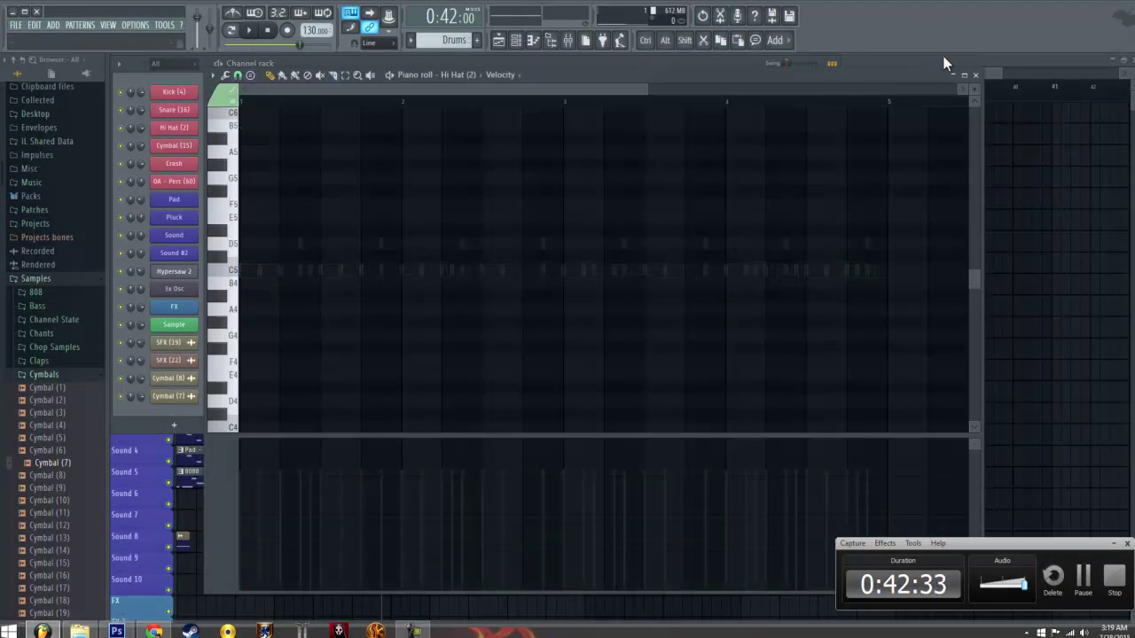
pyautogui.click(976, 75)
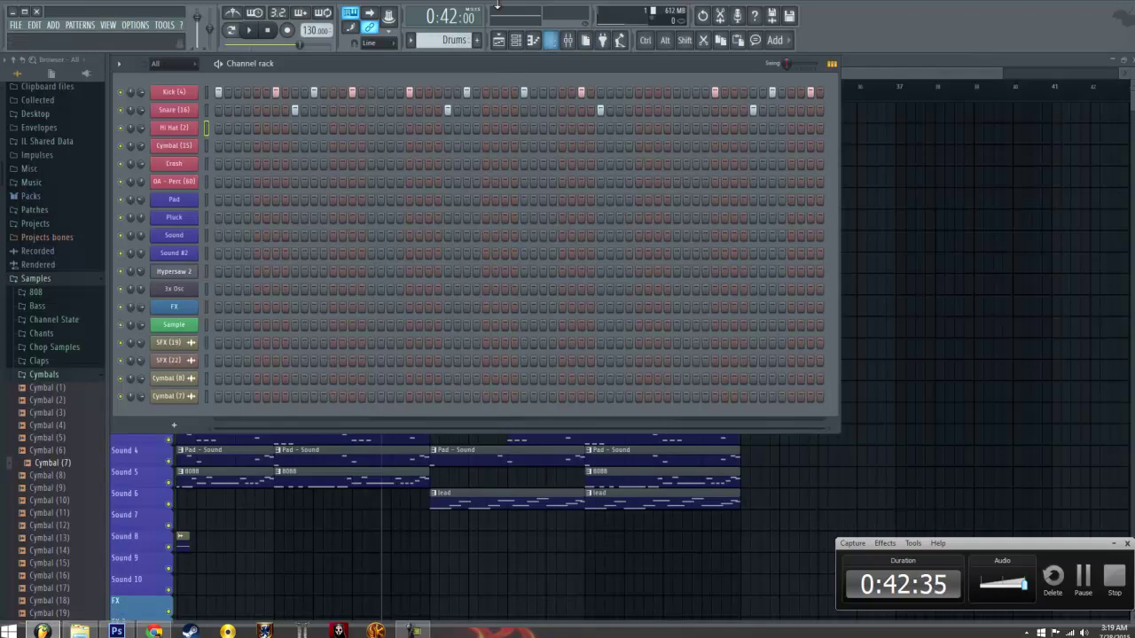
# Try the stripped Drums pattern as a clip at bar 25 on the Kick 2 track and remove it
pyautogui.click(858, 68)
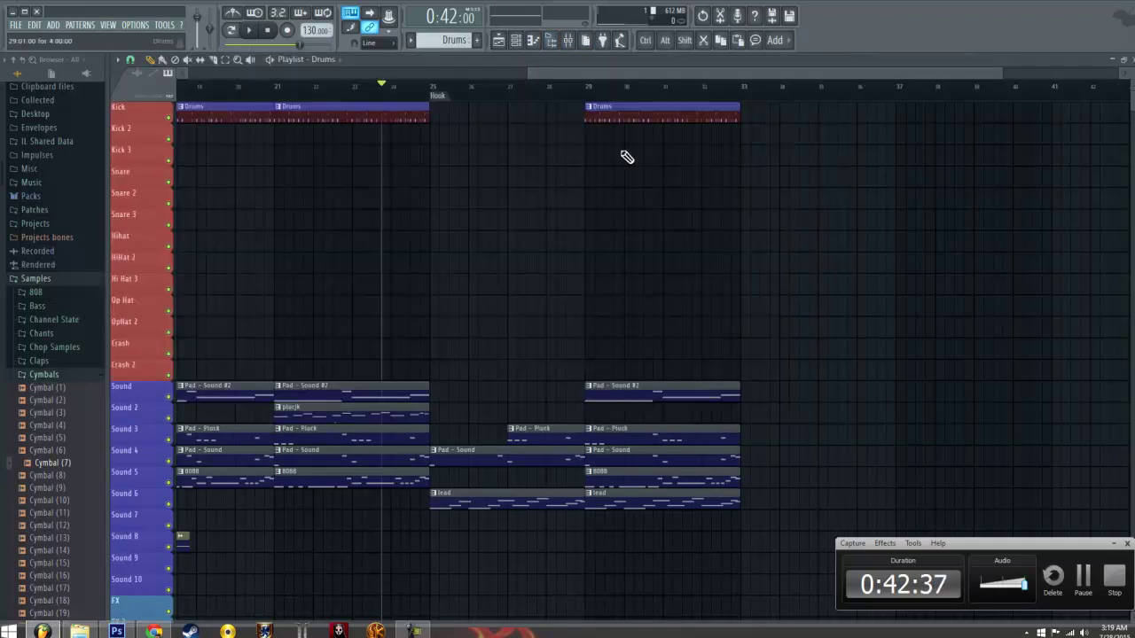
pyautogui.moveTo(437, 124)
pyautogui.mouseDown()
pyautogui.moveTo(464, 127)
pyautogui.moveTo(432, 133)
pyautogui.mouseUp()
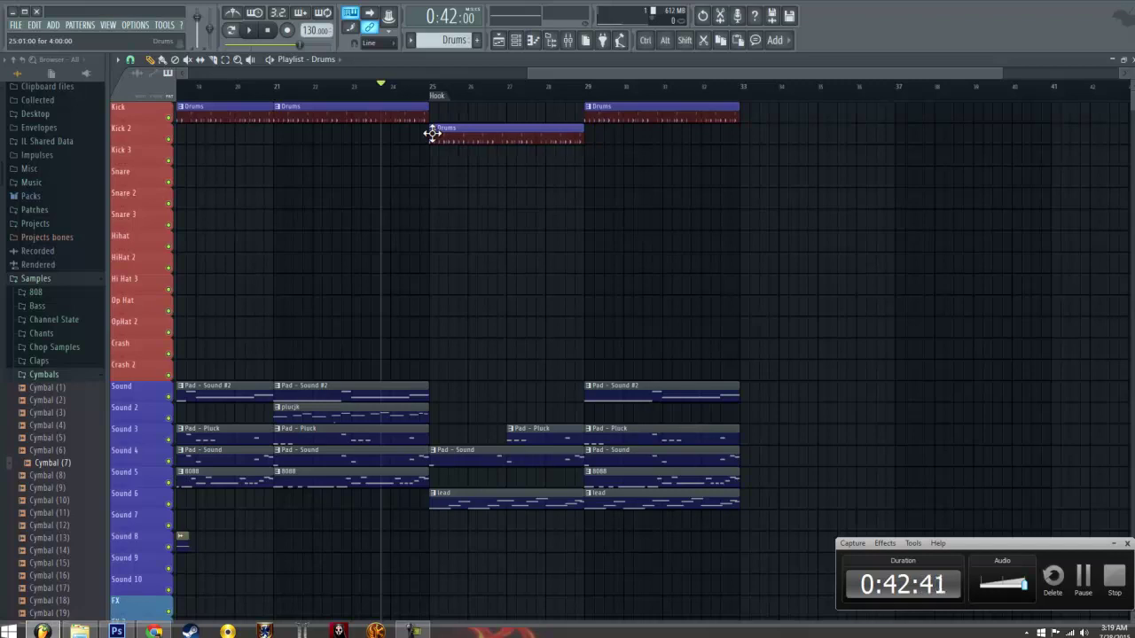
pyautogui.rightClick(448, 140)
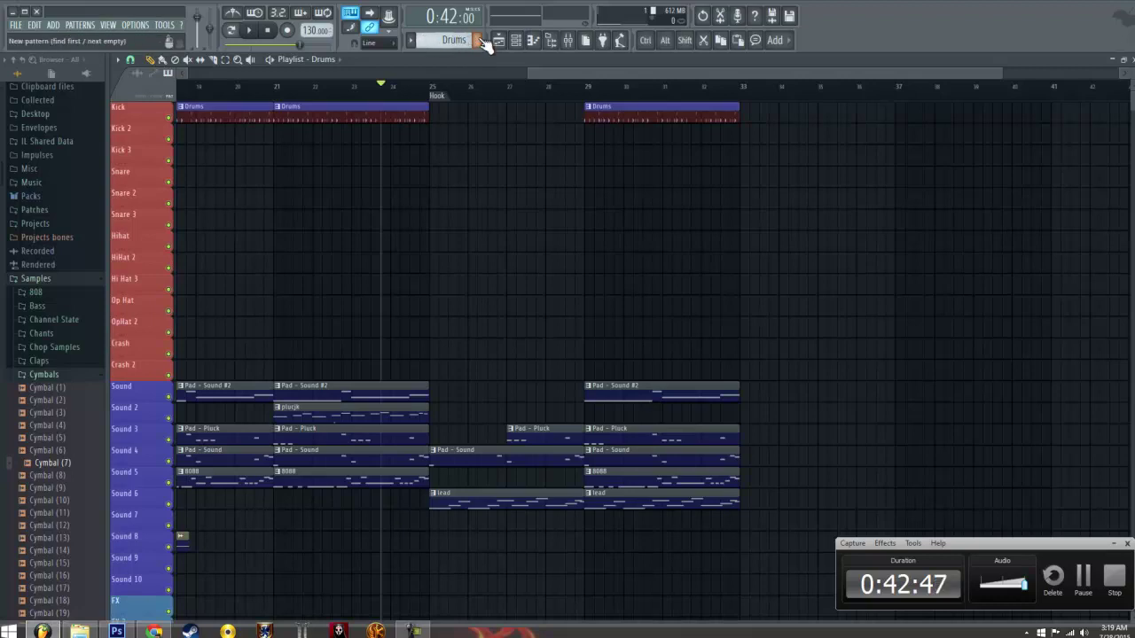
# Undo the trial Drums clip and the hi-hat, cymbal and percussion removals in the Drums pattern
pyautogui.click(516, 40)
pyautogui.press('ctrl')
pyautogui.hotkey('ctrl', 'alt')
pyautogui.hotkey('ctrl', 'alt', 'z')
pyautogui.hotkey('ctrl', 'alt', 'z')
pyautogui.hotkey('ctrl', 'alt', 'z')
pyautogui.hotkey('ctrl', 'alt', 'z')
pyautogui.hotkey('ctrl', 'alt', 'z')
pyautogui.hotkey('ctrl', 'alt', 'z')
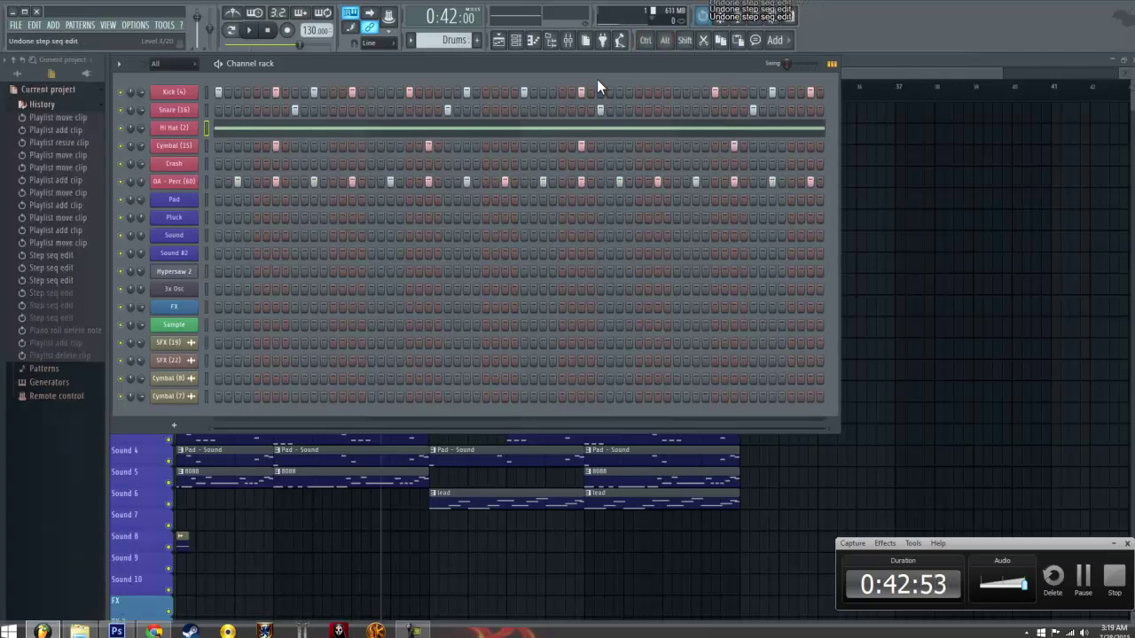
# Clone the Drums pattern and clear all OA - Perc (60) and Cymbal (15) steps in the copy
pyautogui.click(410, 40)
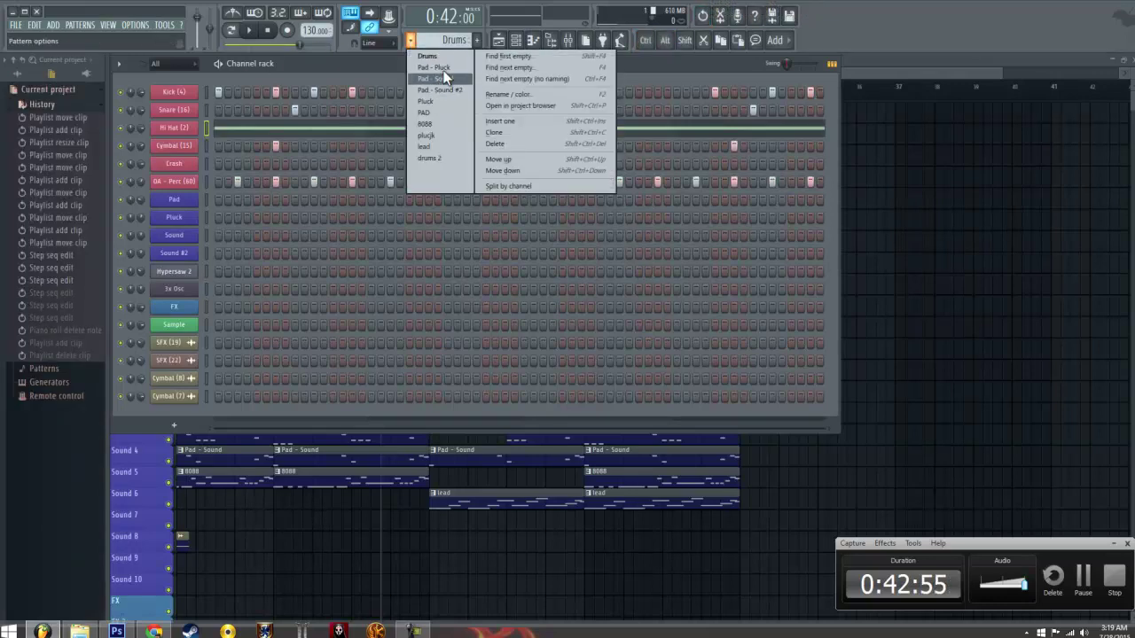
pyautogui.click(518, 131)
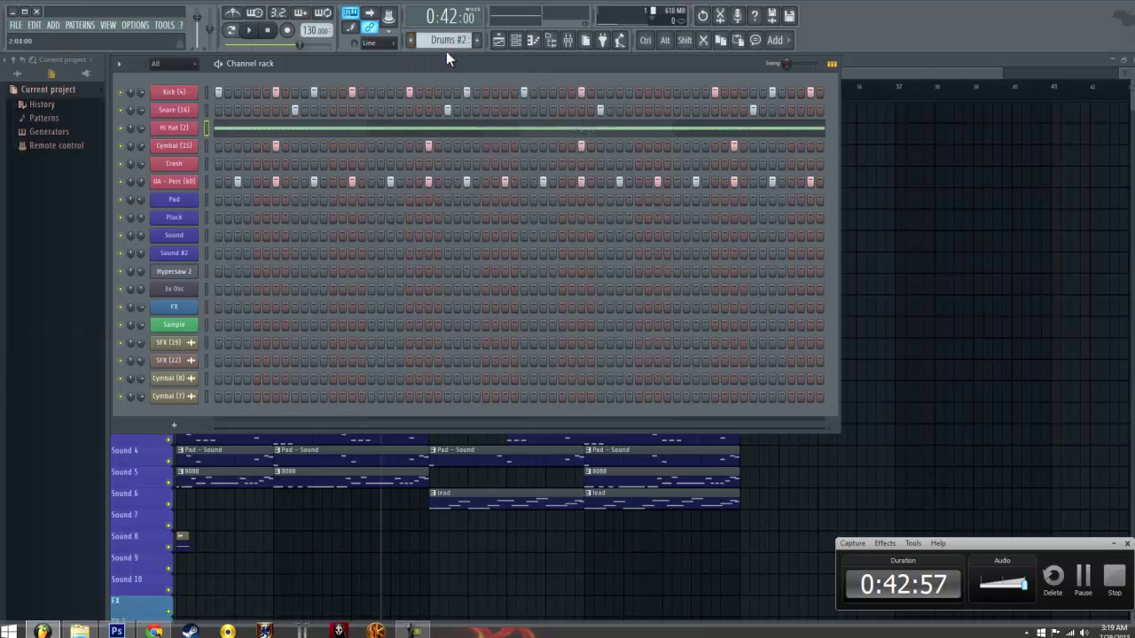
pyautogui.moveTo(240, 186); pyautogui.dragTo(975, 186)
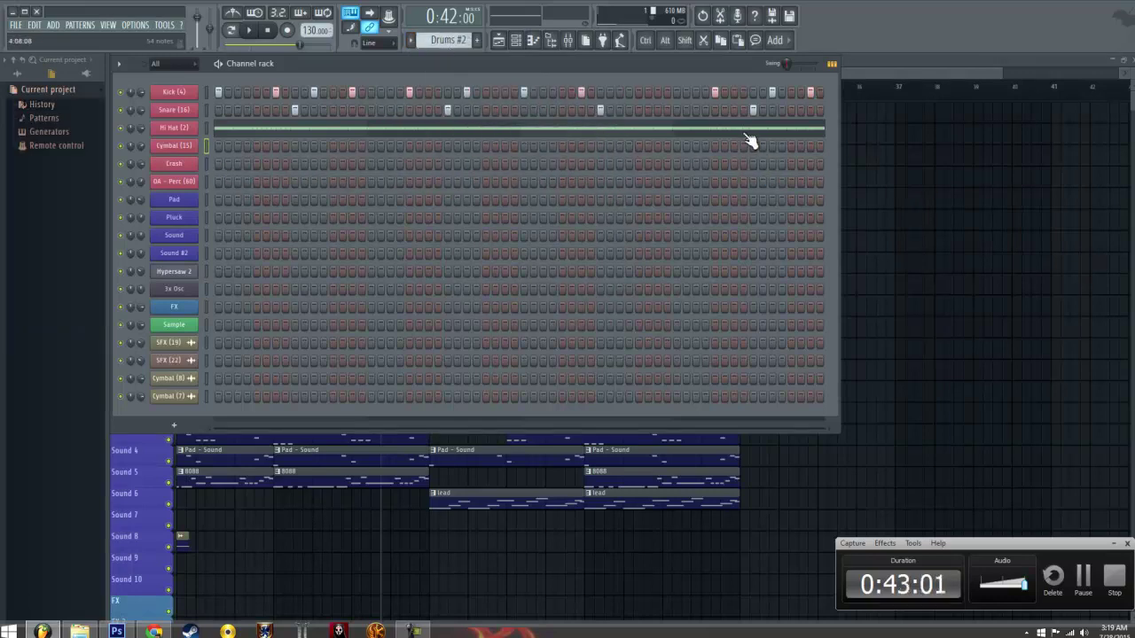
# Delete all Hi Hat (2) notes from the Drums #2 pattern and return to the playlist
pyautogui.click(746, 135)
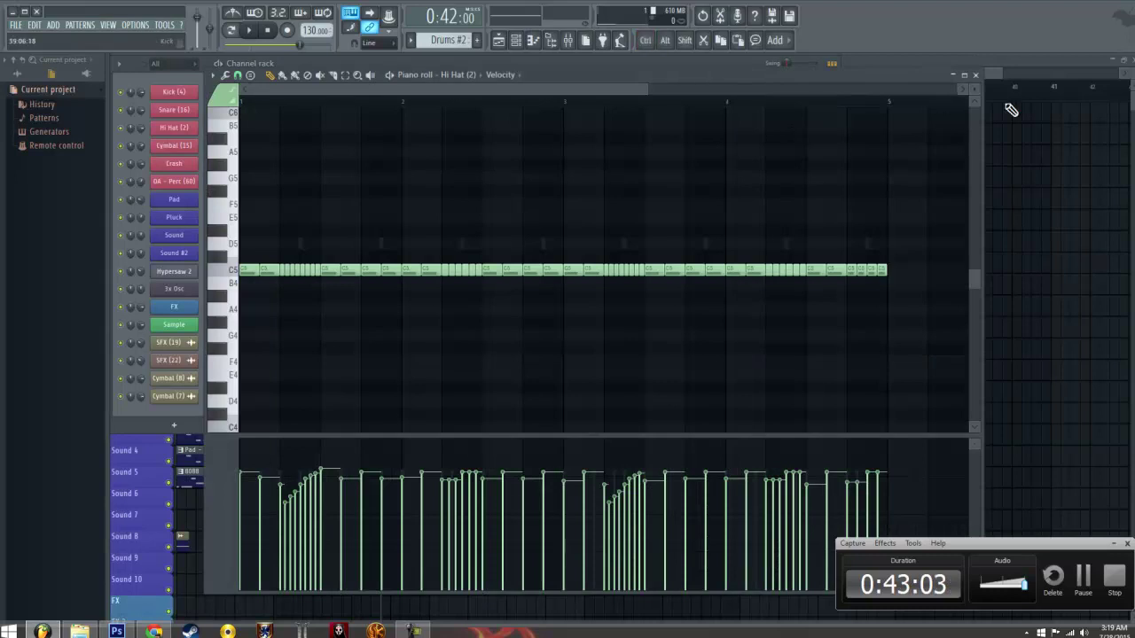
pyautogui.hotkey('ctrl', 'a')
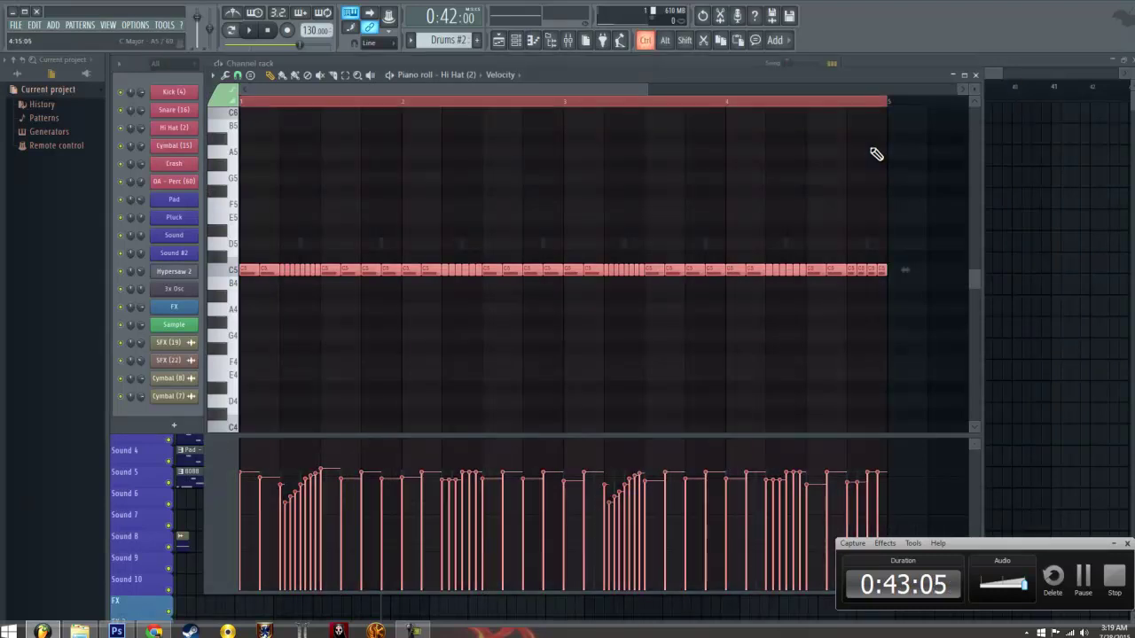
pyautogui.press('Delete')
pyautogui.click(988, 60)
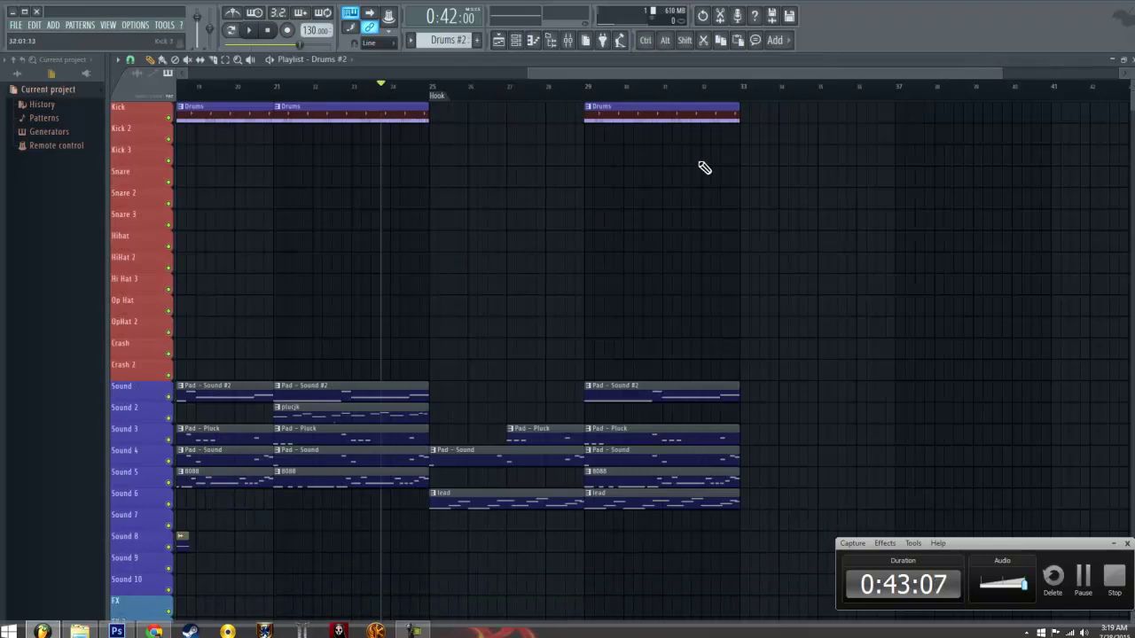
# Place a Drums #2 clip at bar 25 on the Kick 2 track and play the arrangement from the hook
pyautogui.click(432, 131)
pyautogui.click(411, 95)
pyautogui.press('space')
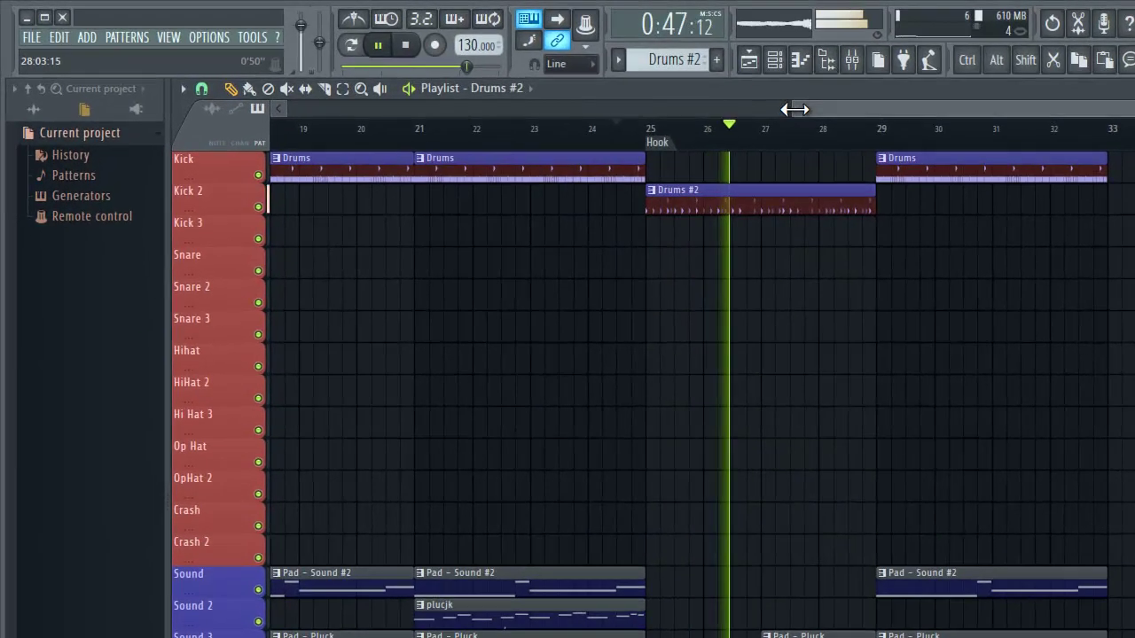
pyautogui.moveTo(745, 103); pyautogui.dragTo(268, 104)
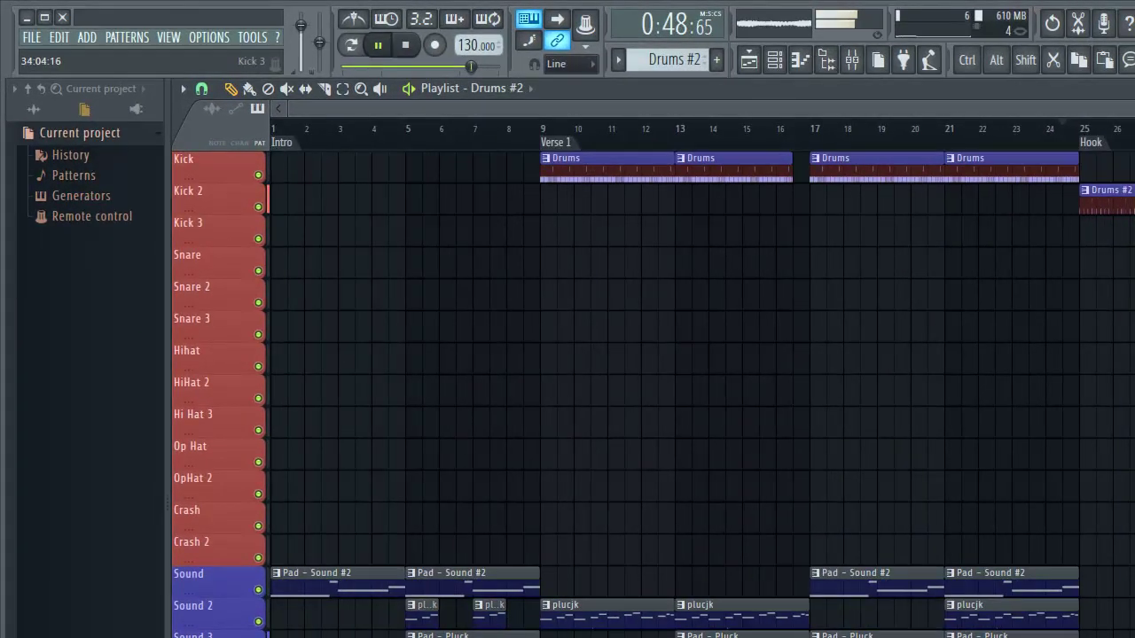
pyautogui.moveTo(1007, 108); pyautogui.dragTo(1097, 108)
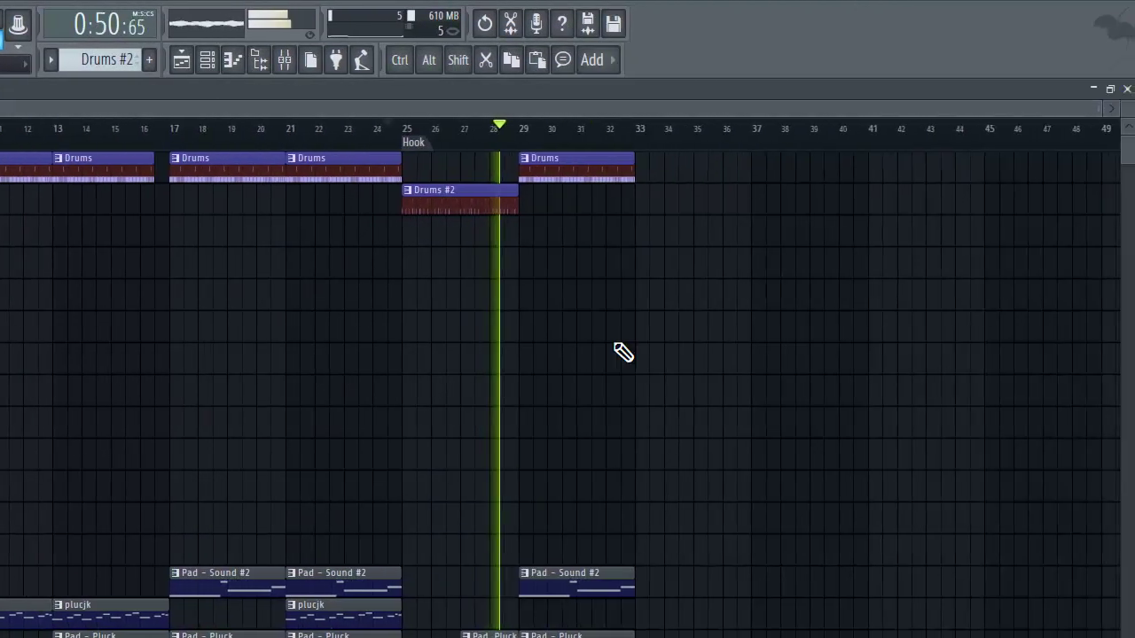
# Add Cymbal (8) clips at bars 25 and 29 on the Sound 8 track and an SFX (22) clip ending at bar 17
pyautogui.click(366, 589)
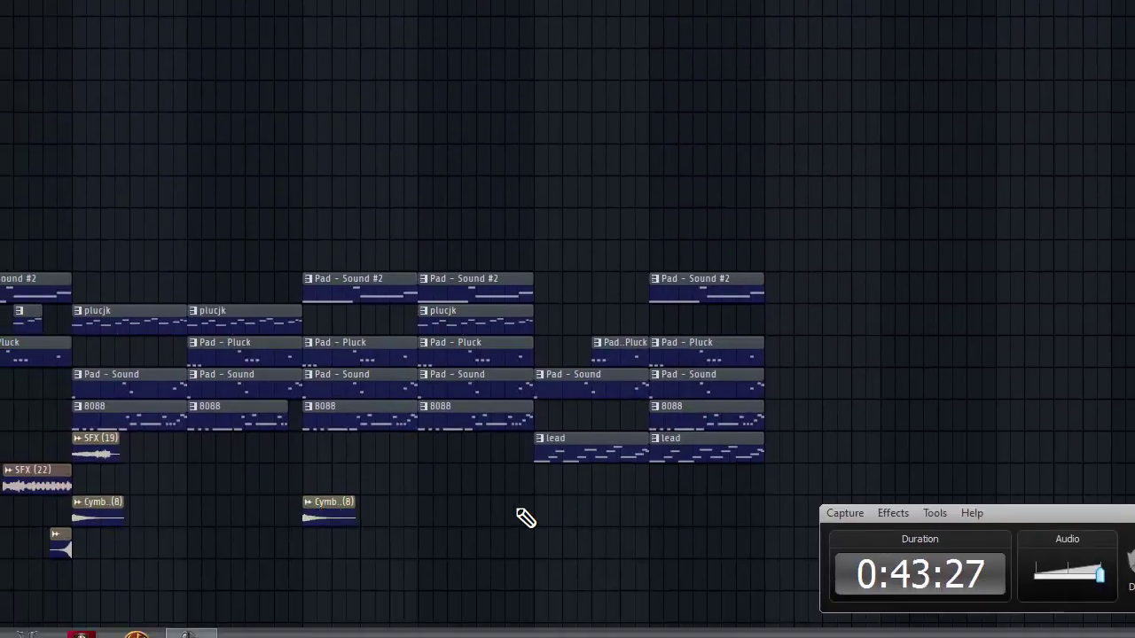
pyautogui.click(541, 517)
pyautogui.click(654, 517)
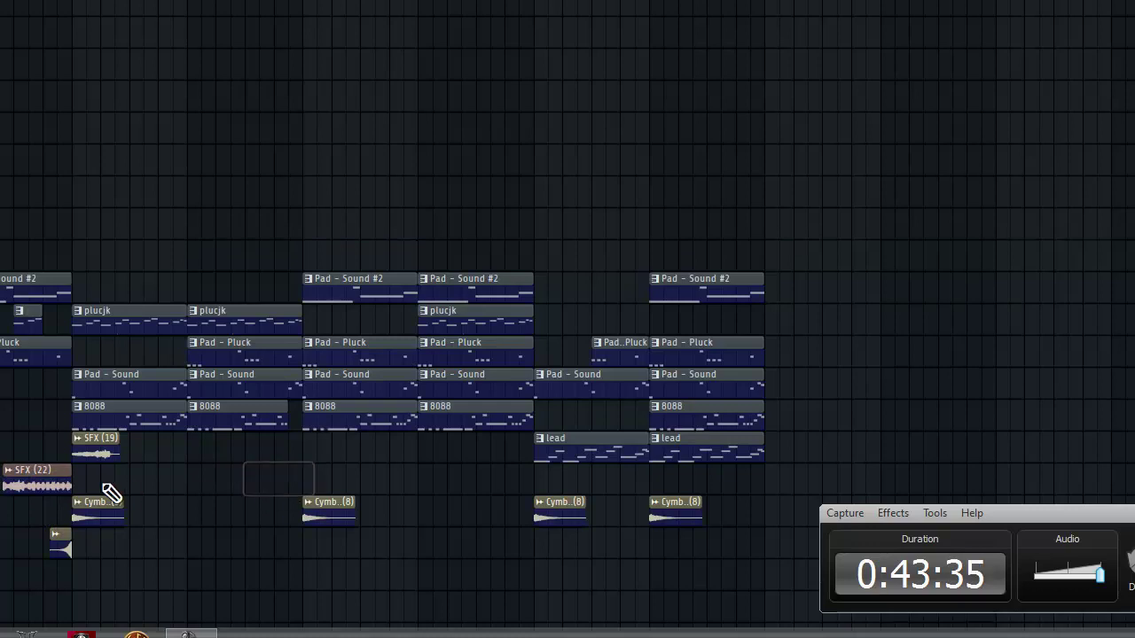
pyautogui.moveTo(313, 487); pyautogui.dragTo(269, 486)
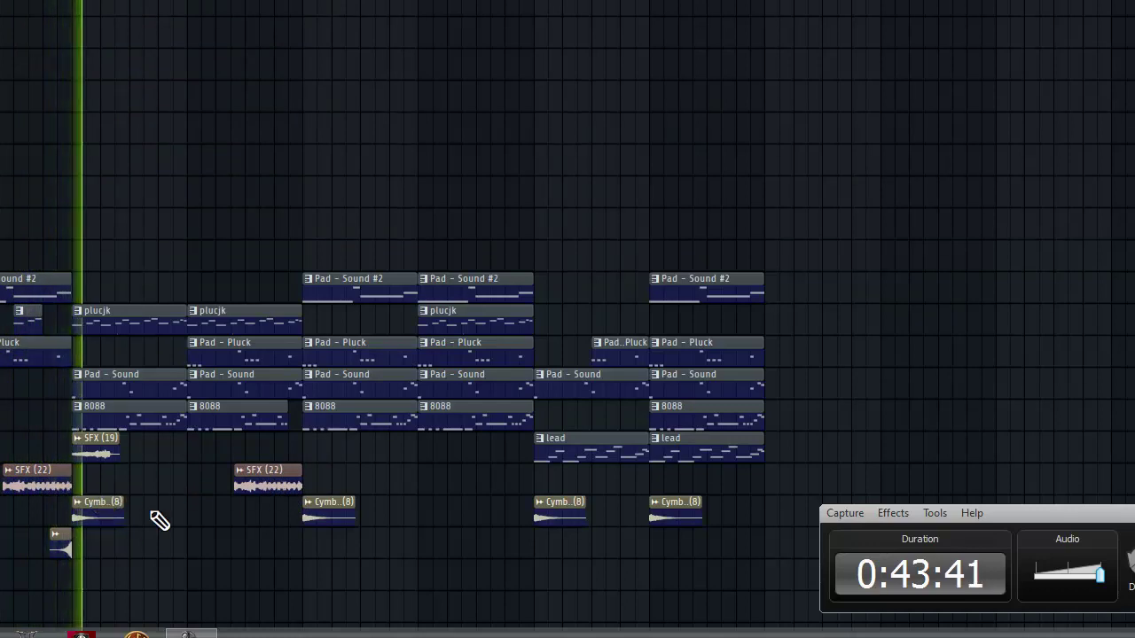
# Copy the short swell clip from before bar 9 on the Sound 9 track so copies end at bars 17, 25 and 29
pyautogui.click(278, 557)
pyautogui.rightClick(285, 557)
pyautogui.moveTo(67, 556); pyautogui.dragTo(297, 572)
pyautogui.moveTo(468, 557); pyautogui.dragTo(518, 557)
pyautogui.moveTo(621, 557); pyautogui.dragTo(647, 570)
# Add SFX (22) clips on the Sound 7 track that end at bars 25 and 29
pyautogui.click(594, 486)
pyautogui.rightClick(632, 483)
pyautogui.moveTo(275, 482); pyautogui.dragTo(621, 489)
pyautogui.moveTo(268, 483); pyautogui.dragTo(498, 484)
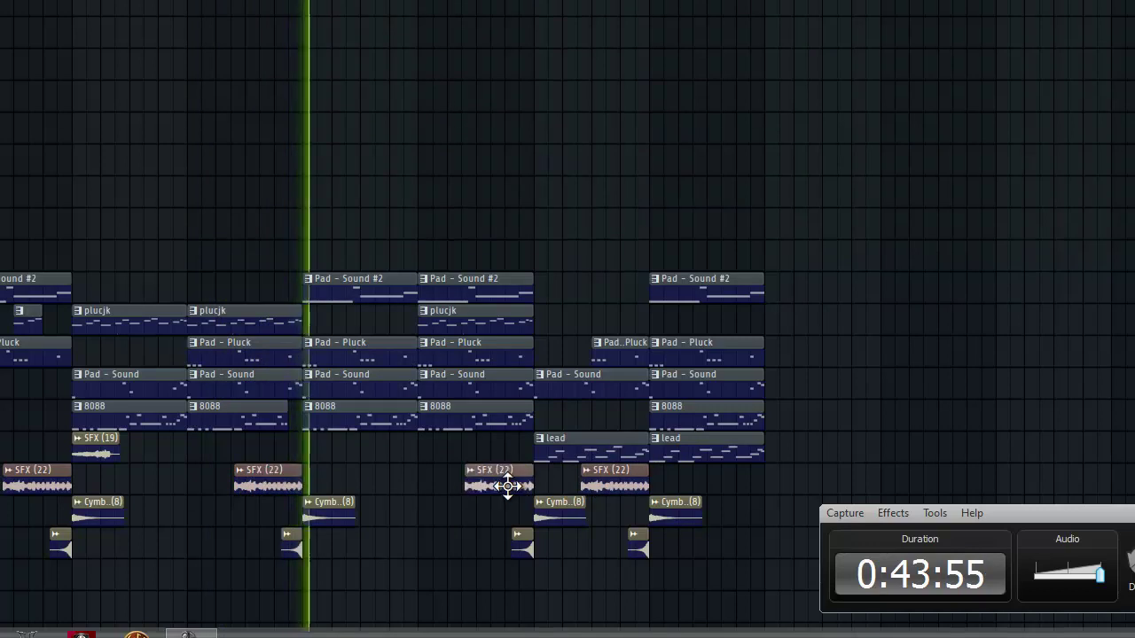
# Raise the fade-in of the SFX (22) sample slightly in its channel settings and close them
pyautogui.moveTo(586, 485)
pyautogui.mouseDown()
pyautogui.moveTo(613, 487)
pyautogui.moveTo(584, 489)
pyautogui.mouseUp()
pyautogui.doubleClick(587, 488)
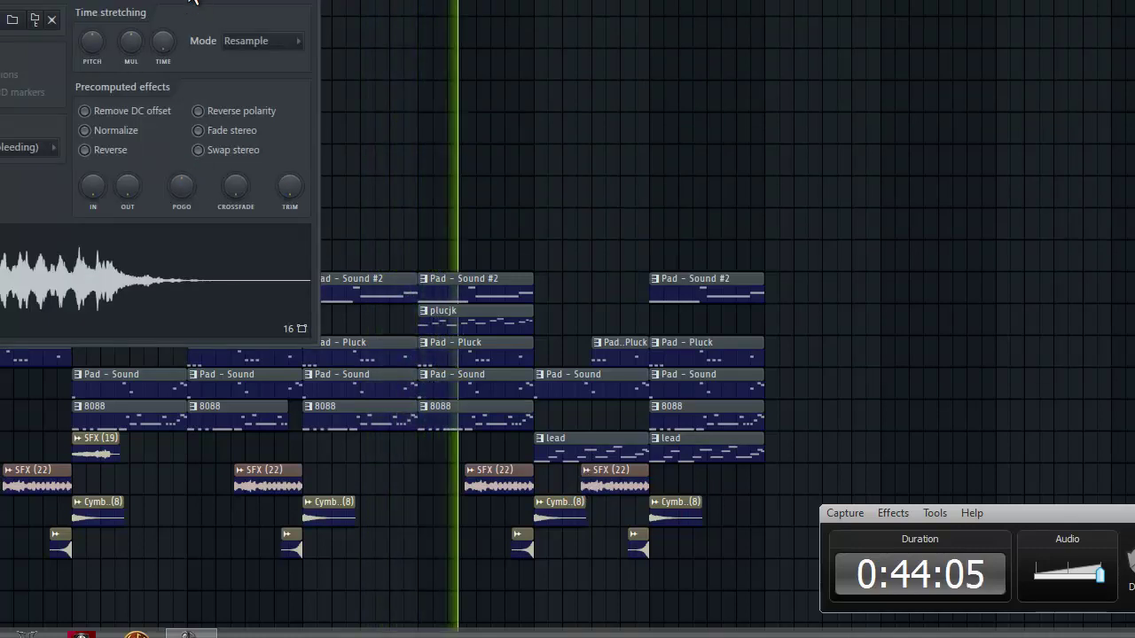
pyautogui.moveTo(95, 188); pyautogui.dragTo(86, 167)
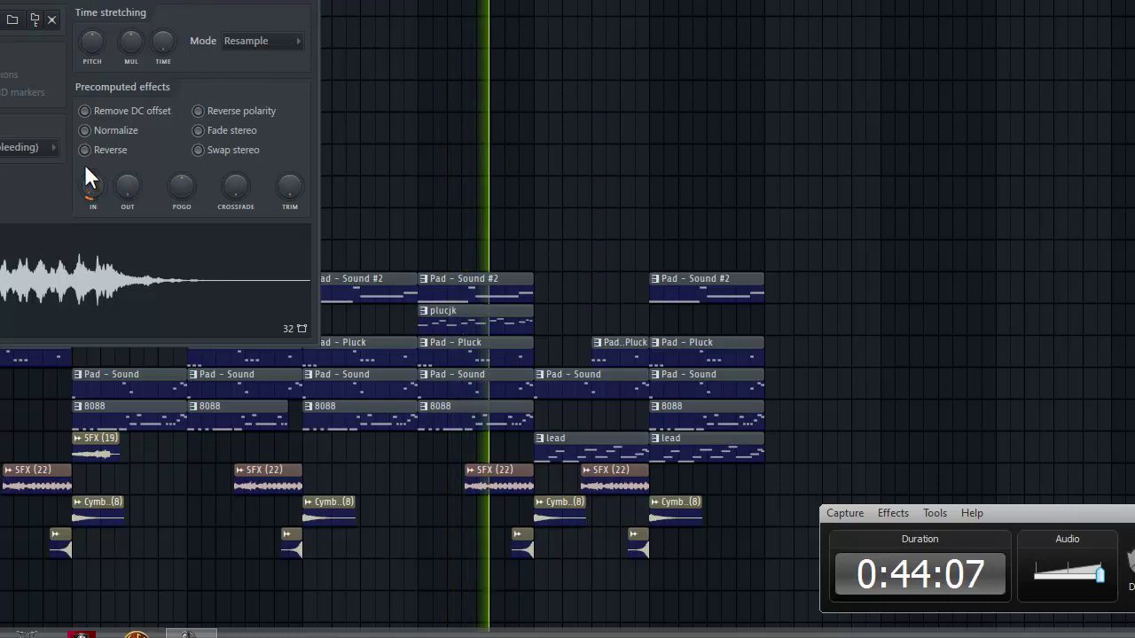
pyautogui.press('Escape')
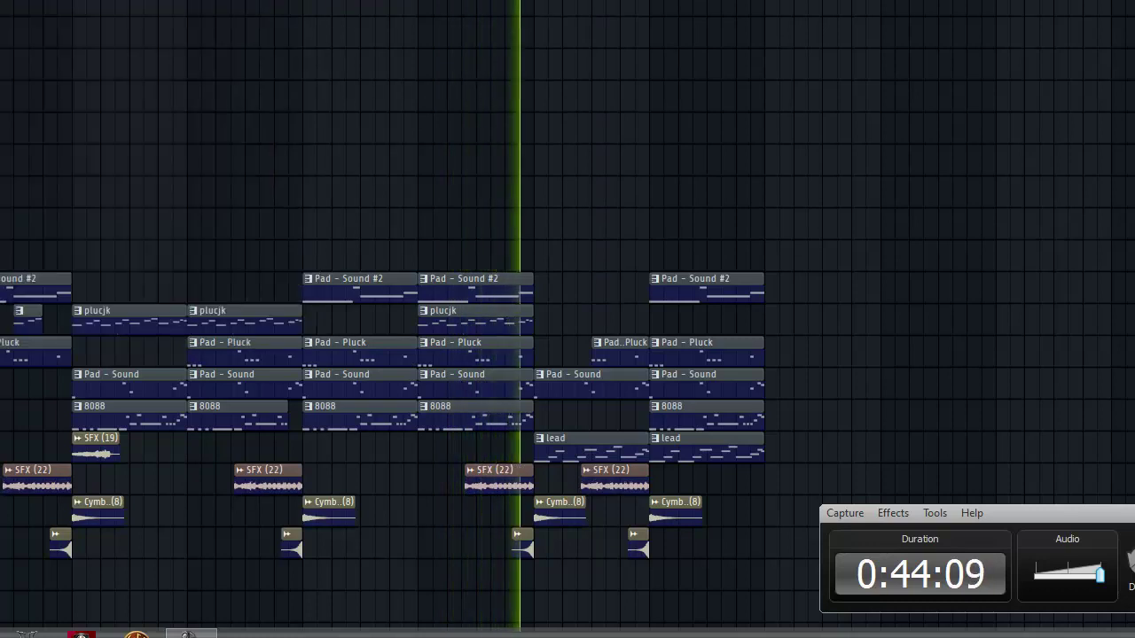